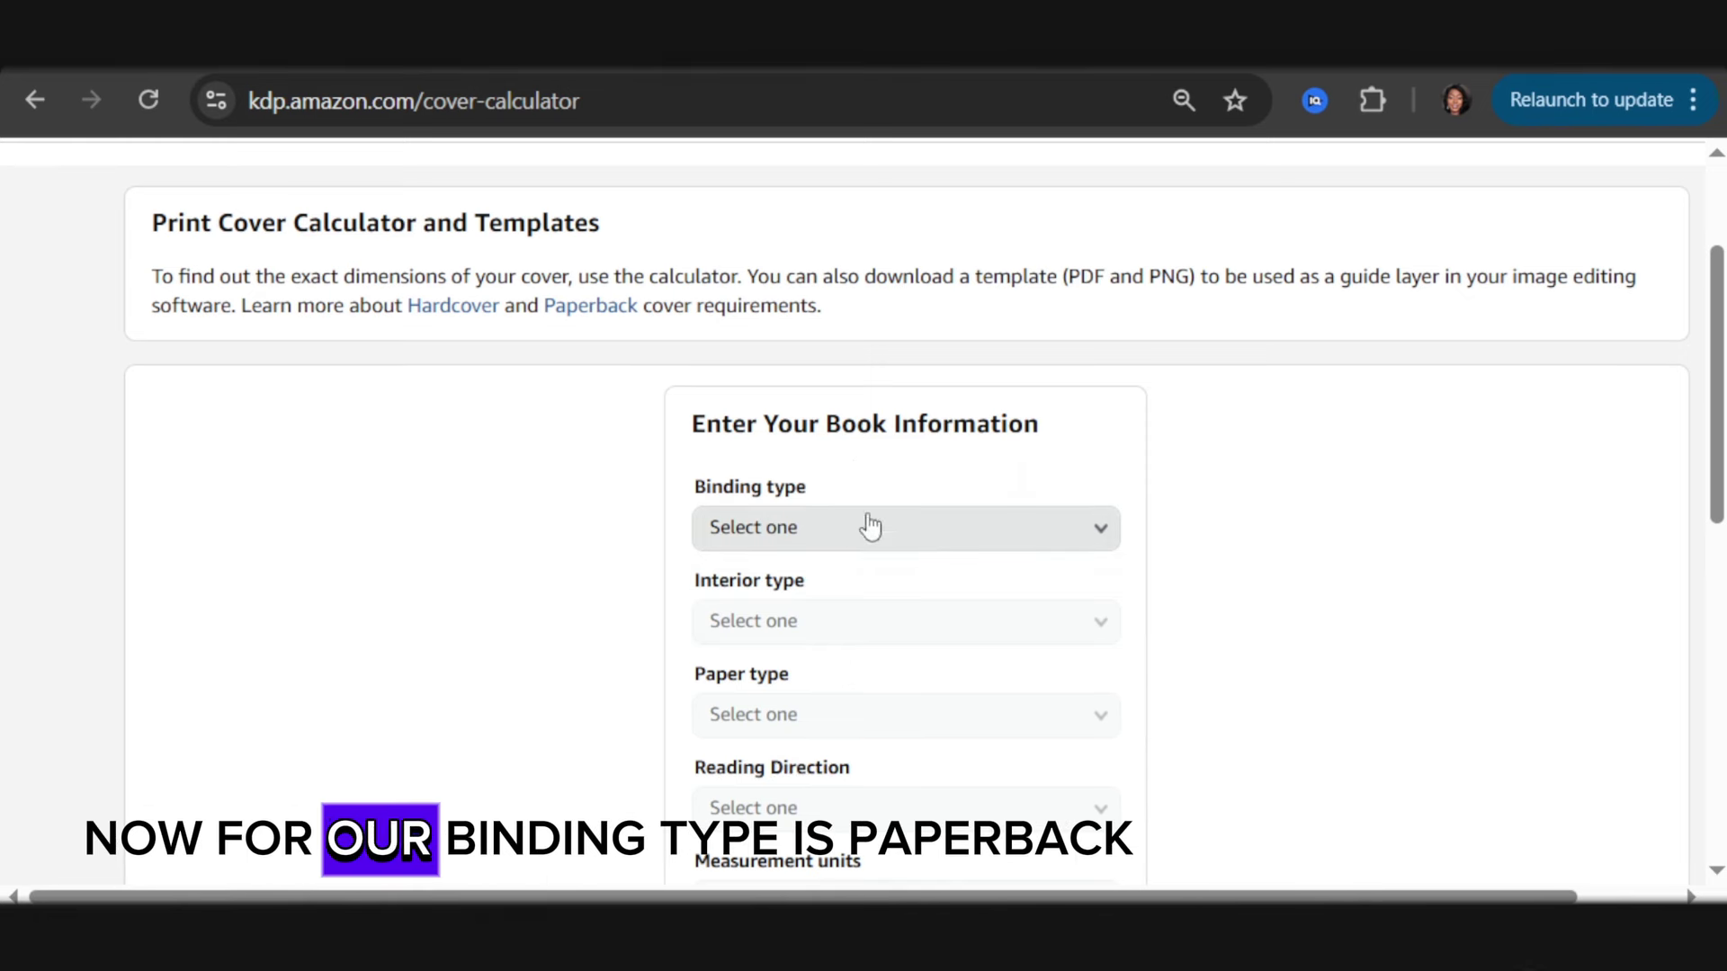
Set the book information to Paperback binding, Black & white interior and White paper
click(873, 529)
click(848, 565)
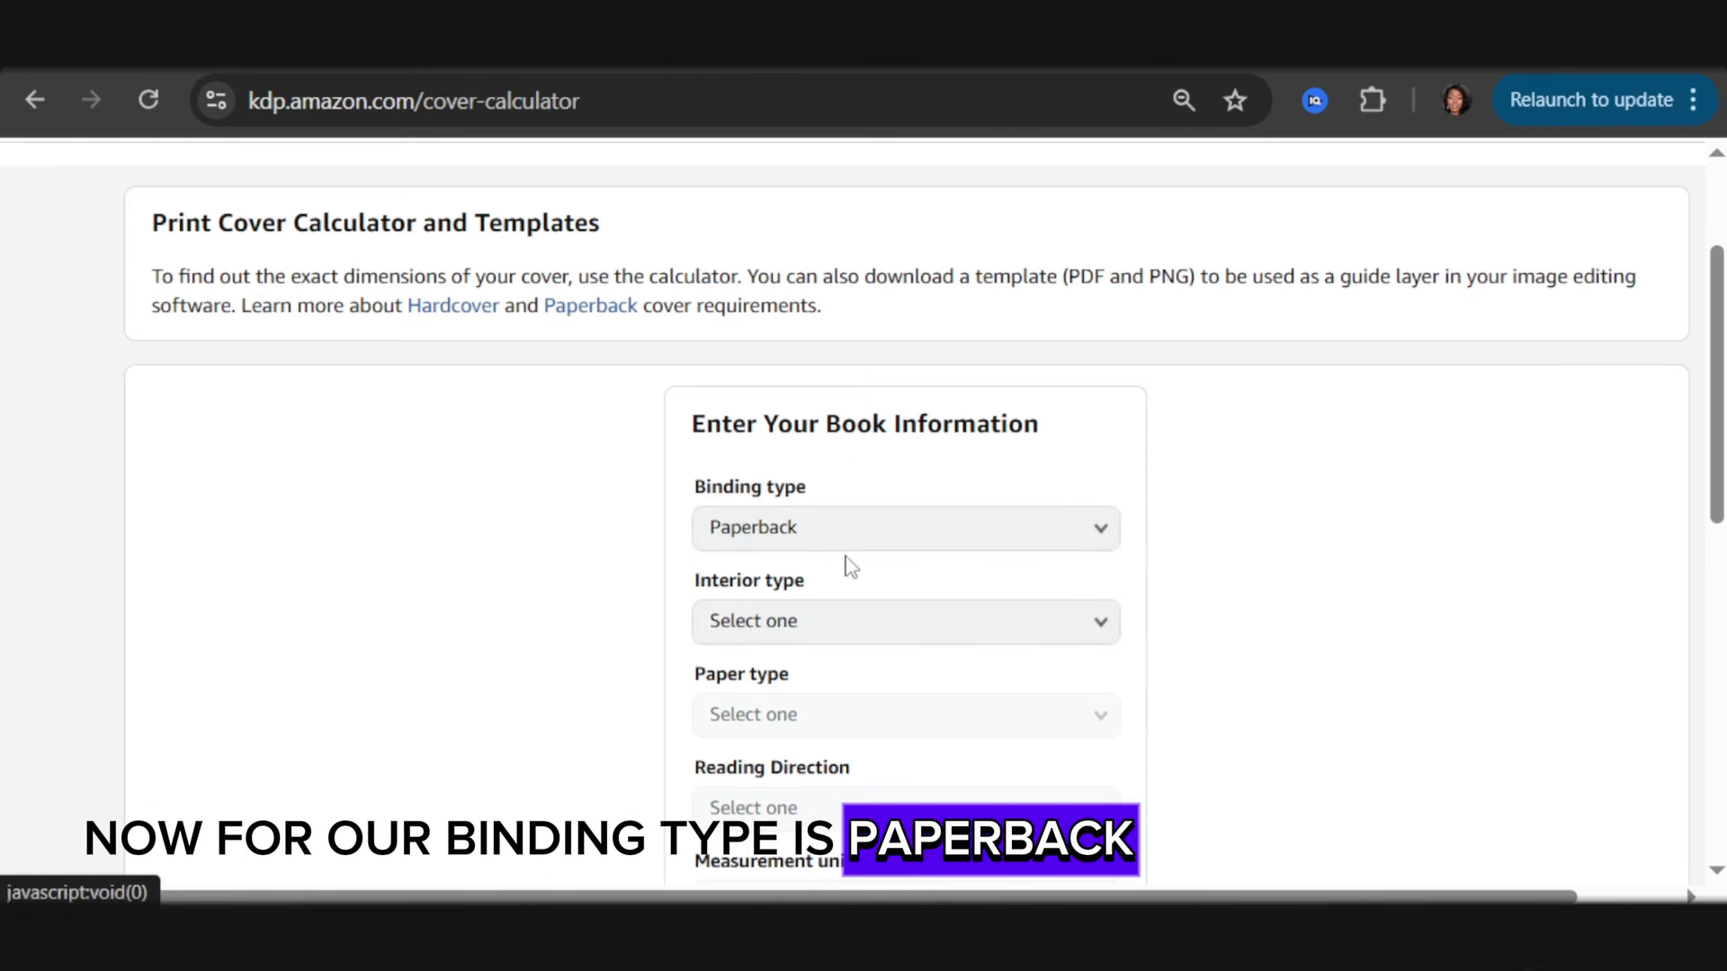
scroll(845, 540, down, 2)
click(827, 425)
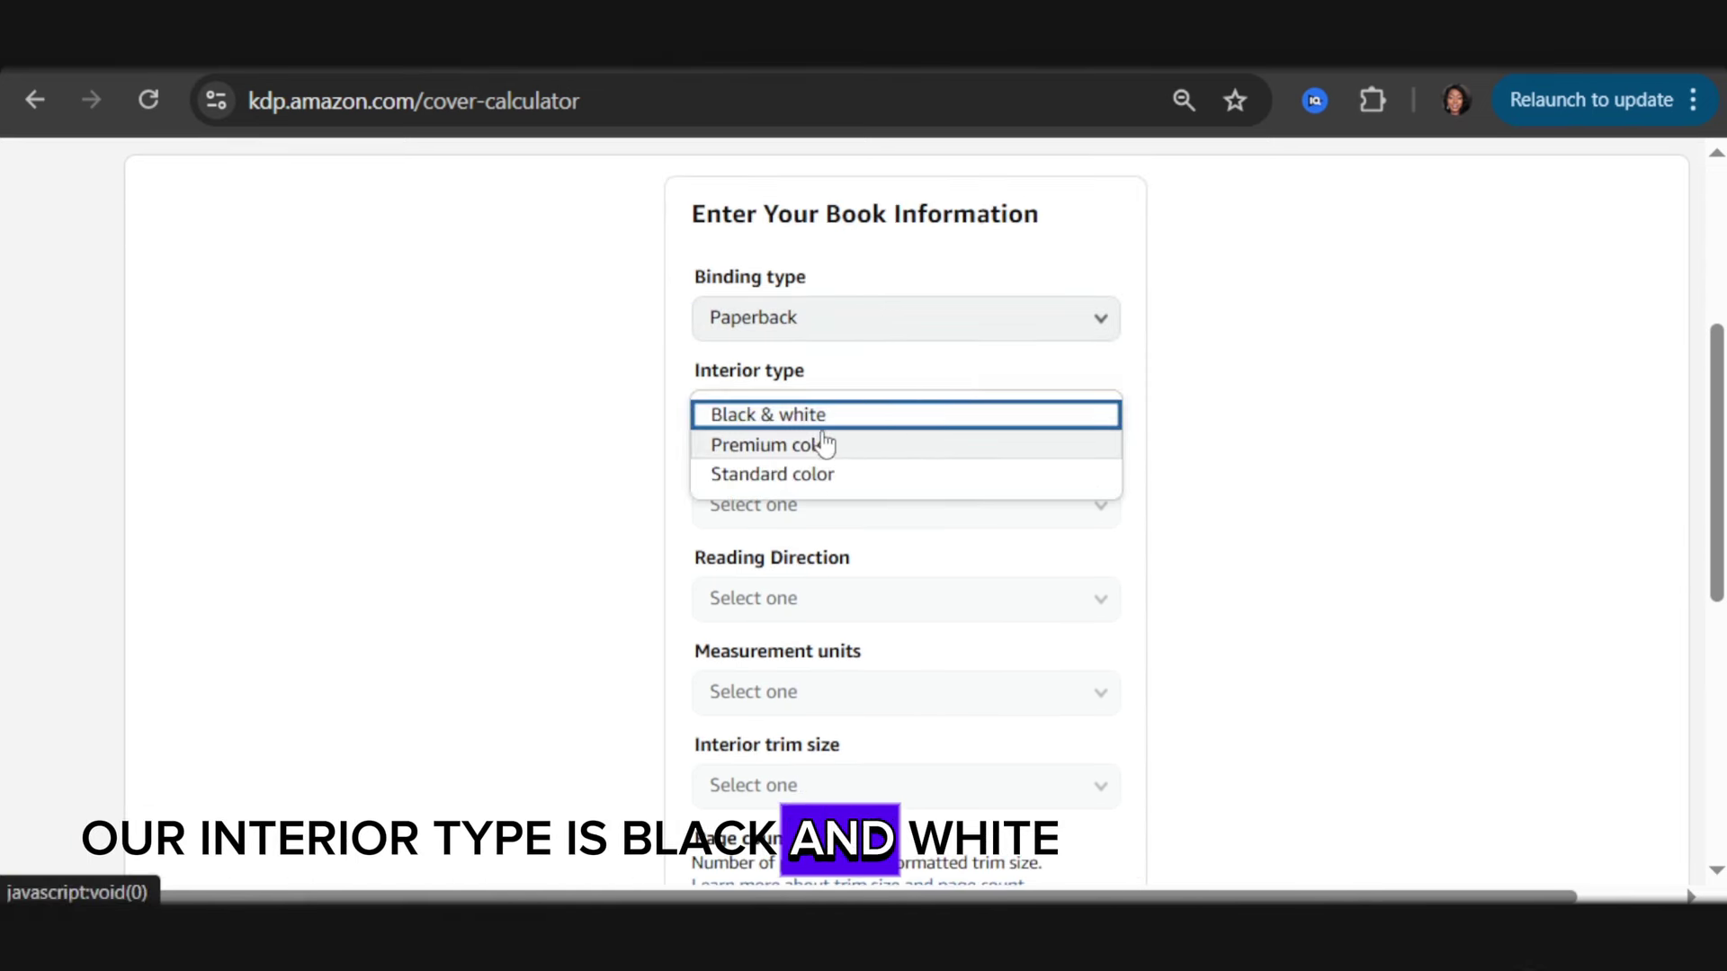
click(828, 418)
click(783, 513)
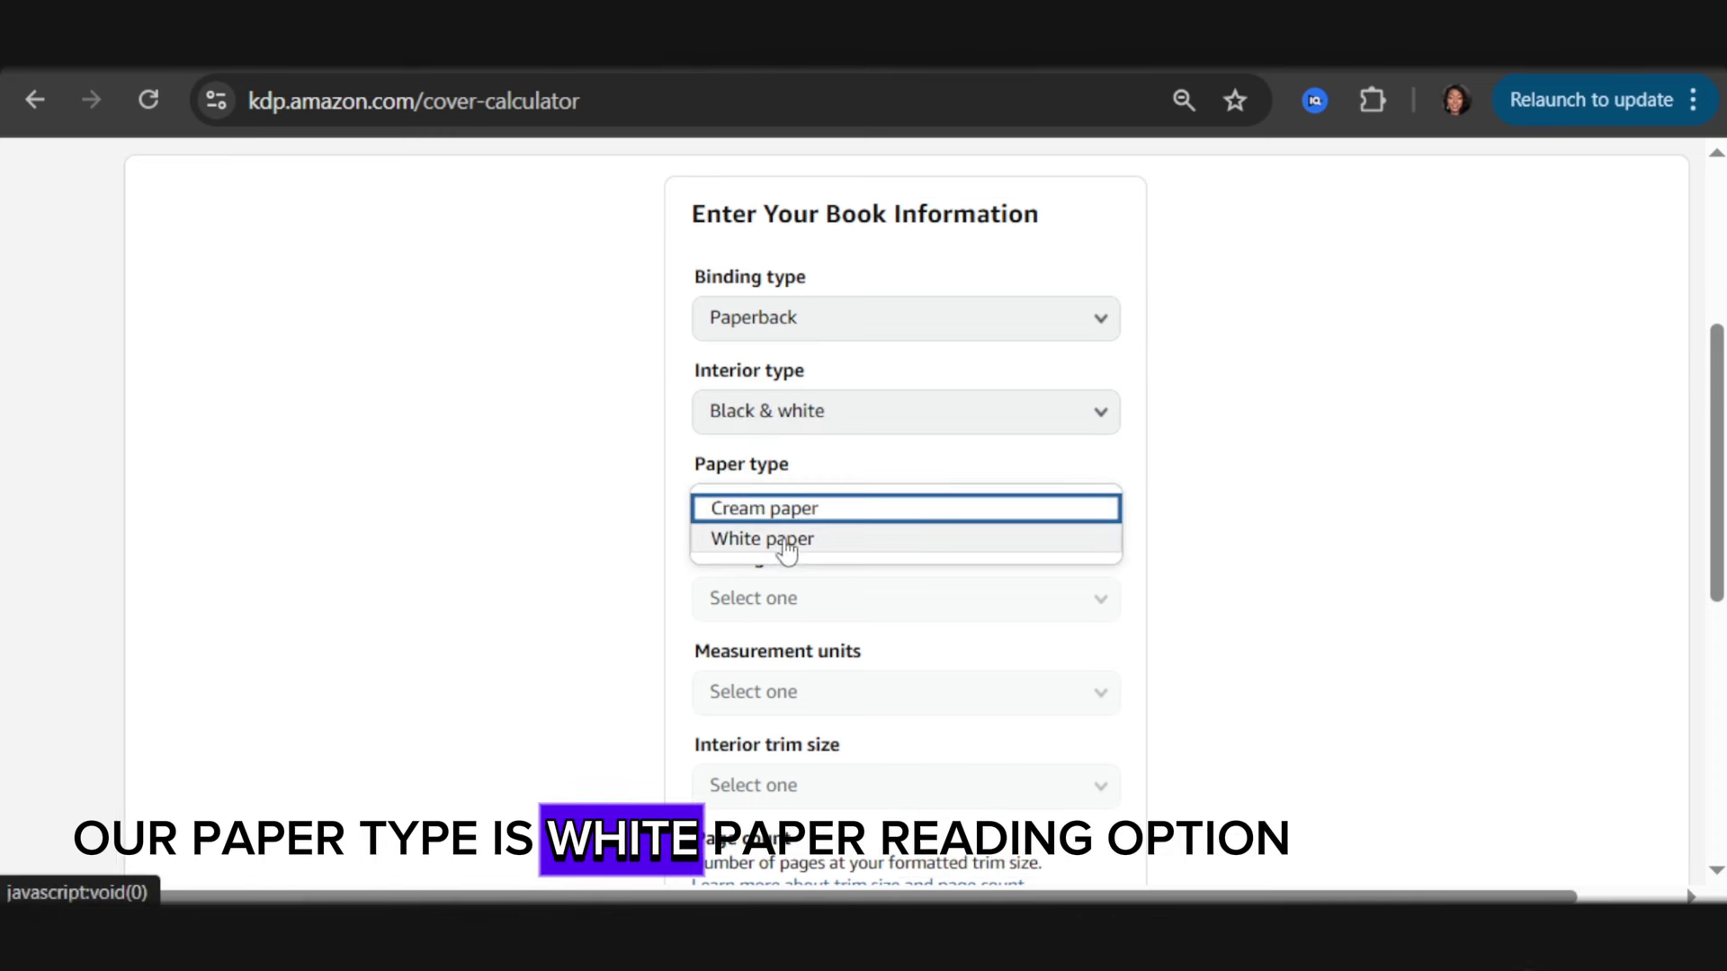
click(785, 539)
Set the reading direction to Left to Right, the measurement units to Inches and the interior trim size to 6 x 9 in
scroll(775, 423, down, 2)
click(783, 391)
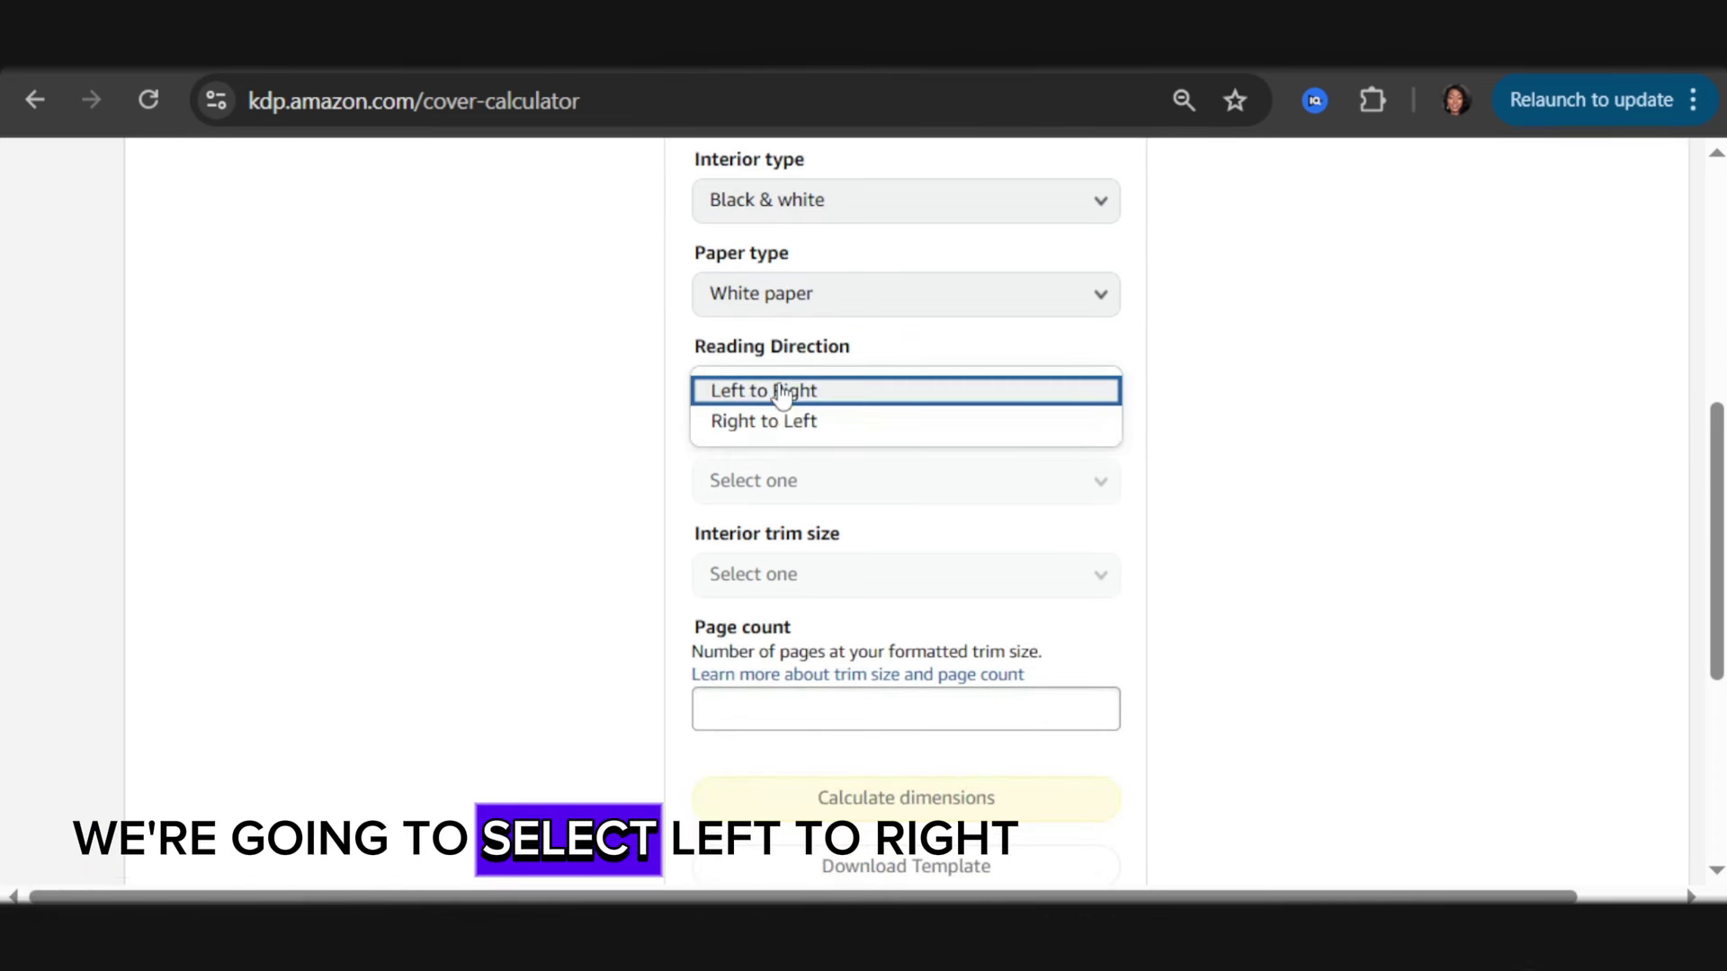
click(781, 392)
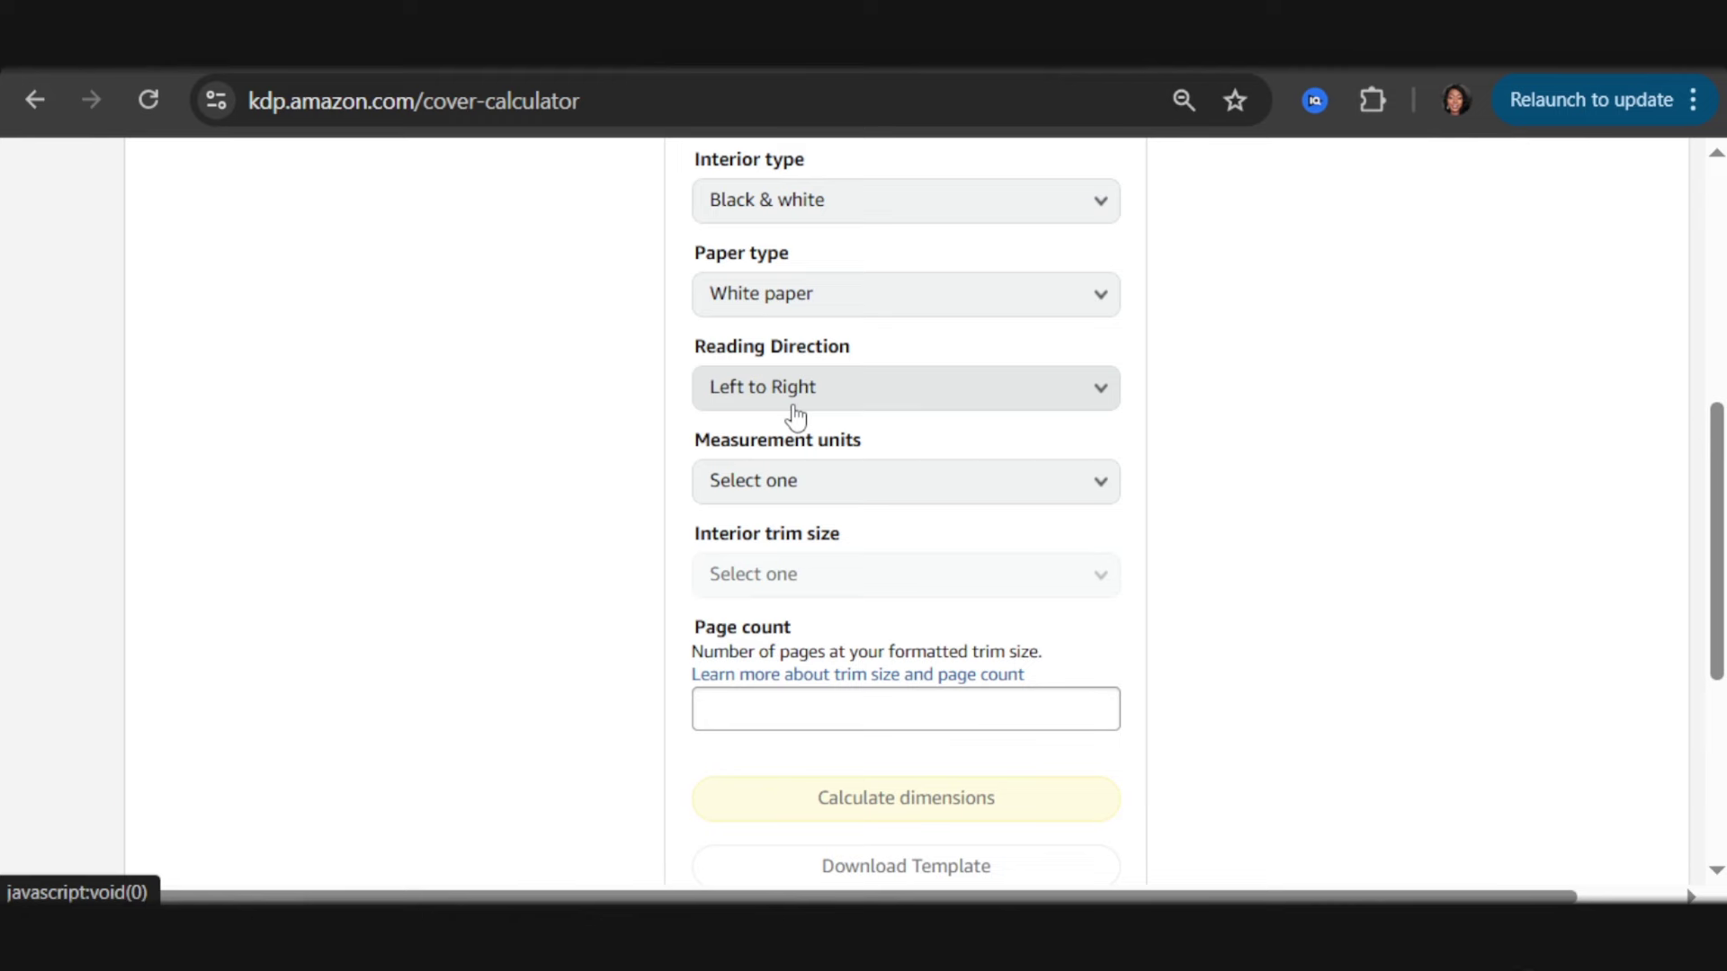
click(783, 490)
click(792, 493)
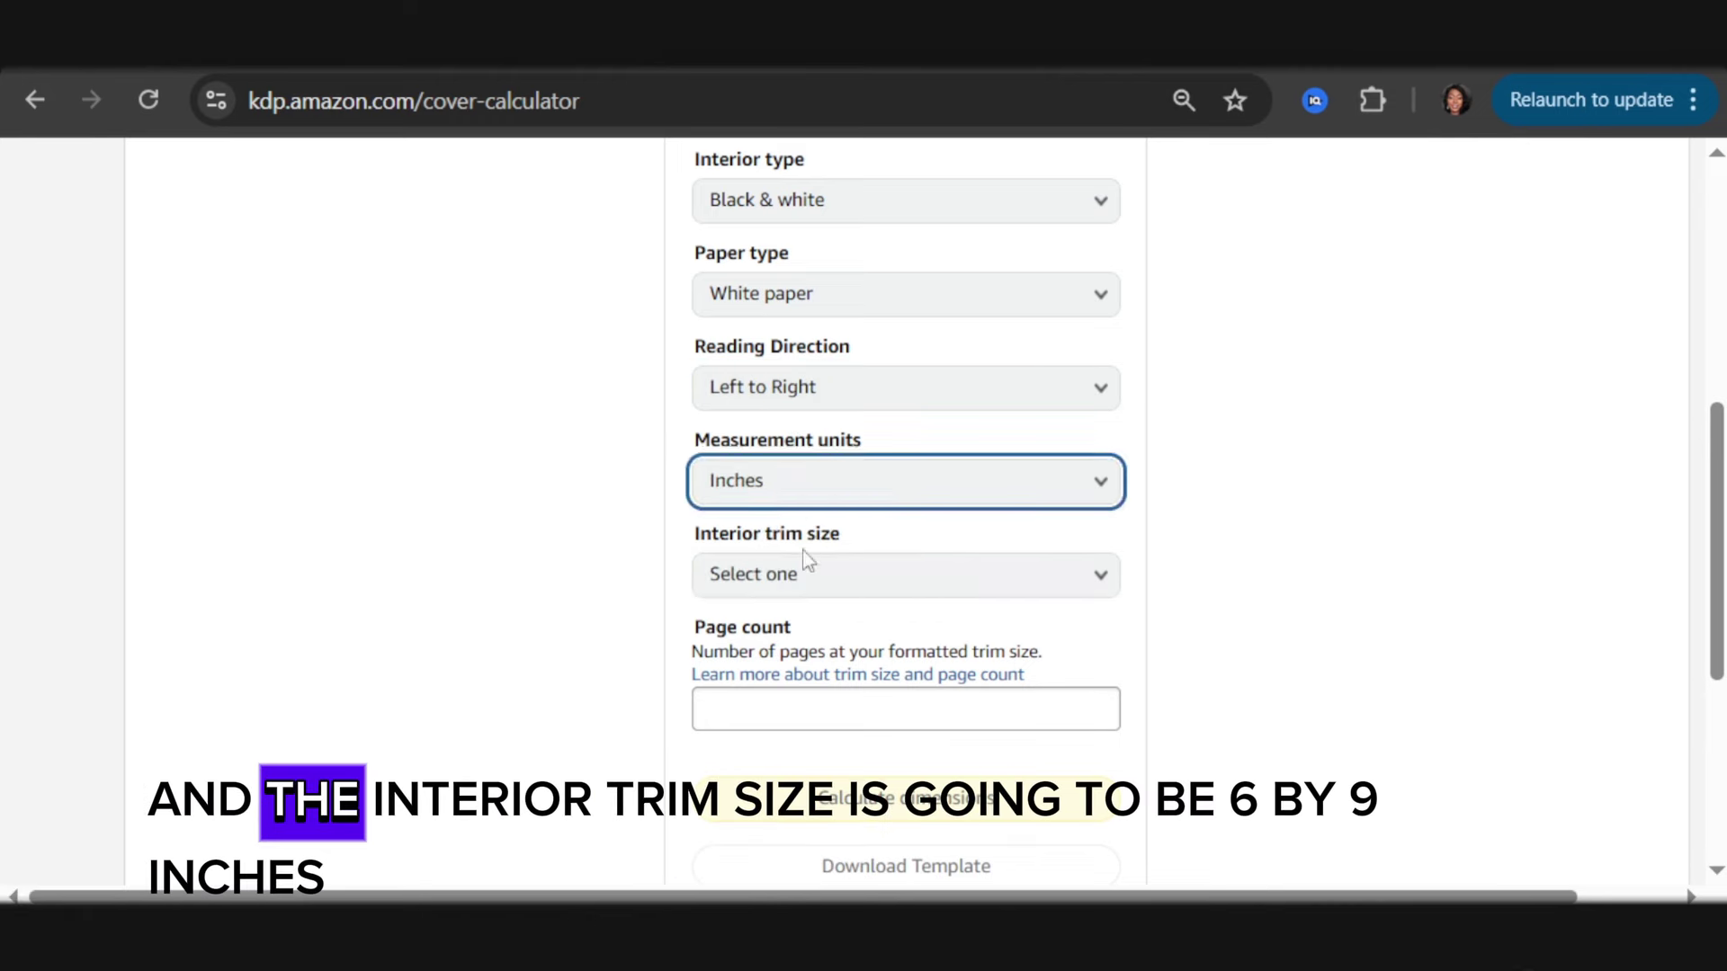
click(808, 567)
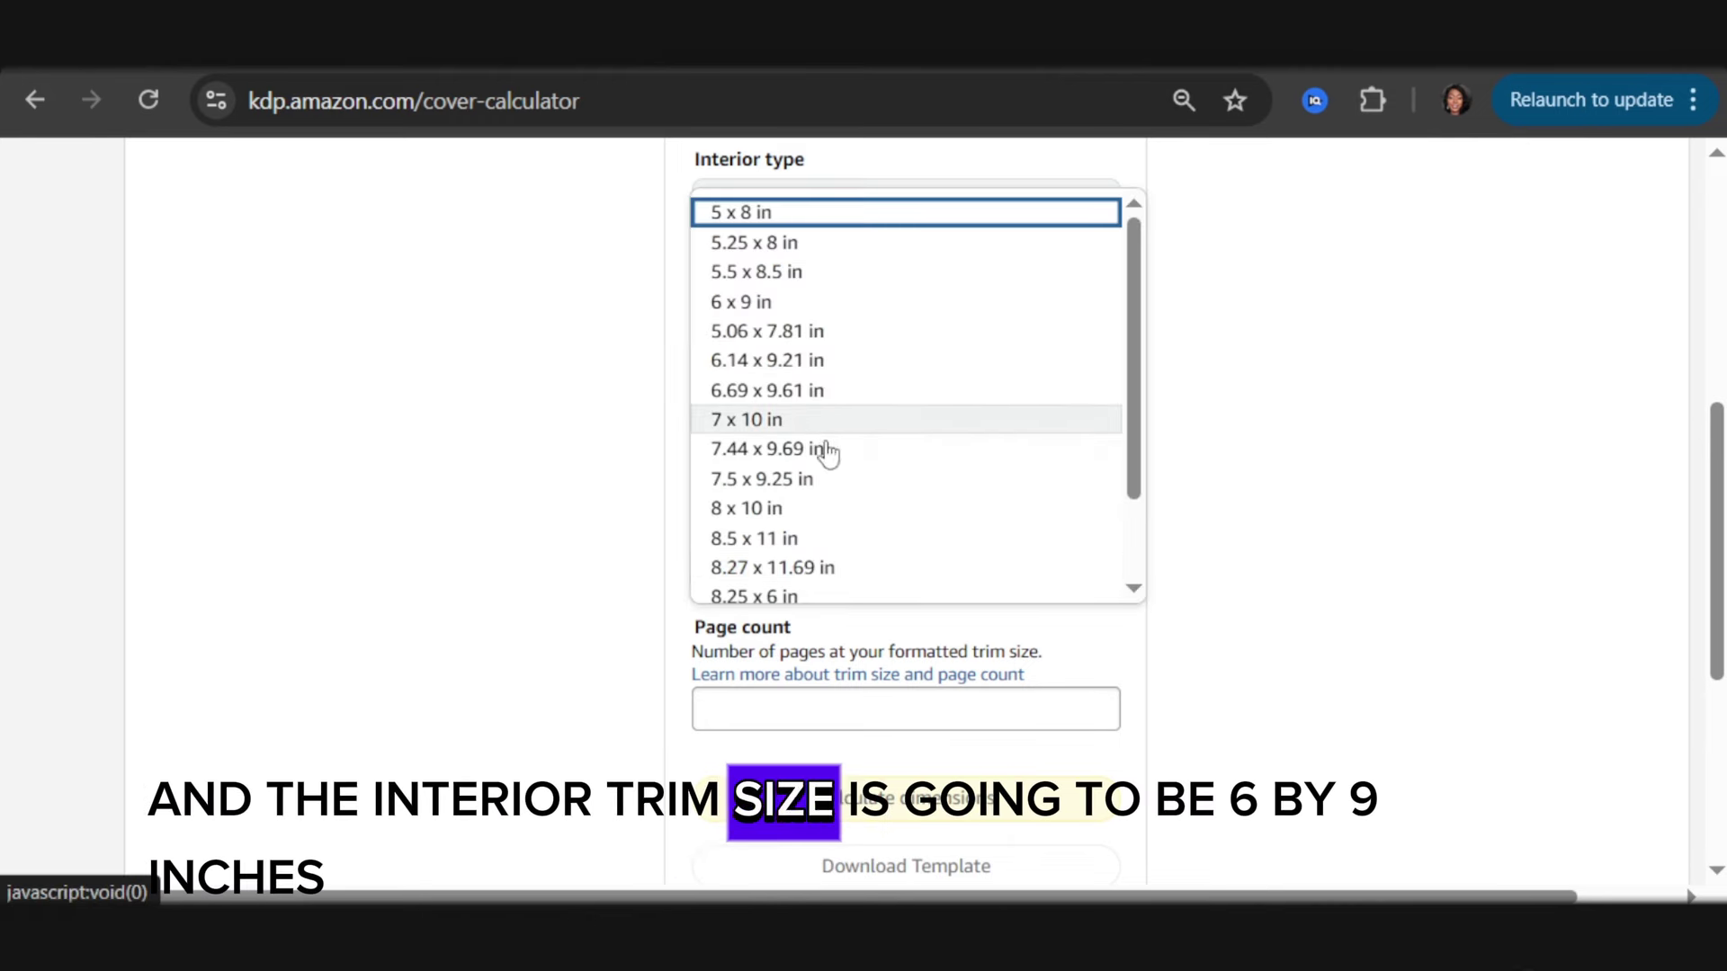
click(751, 305)
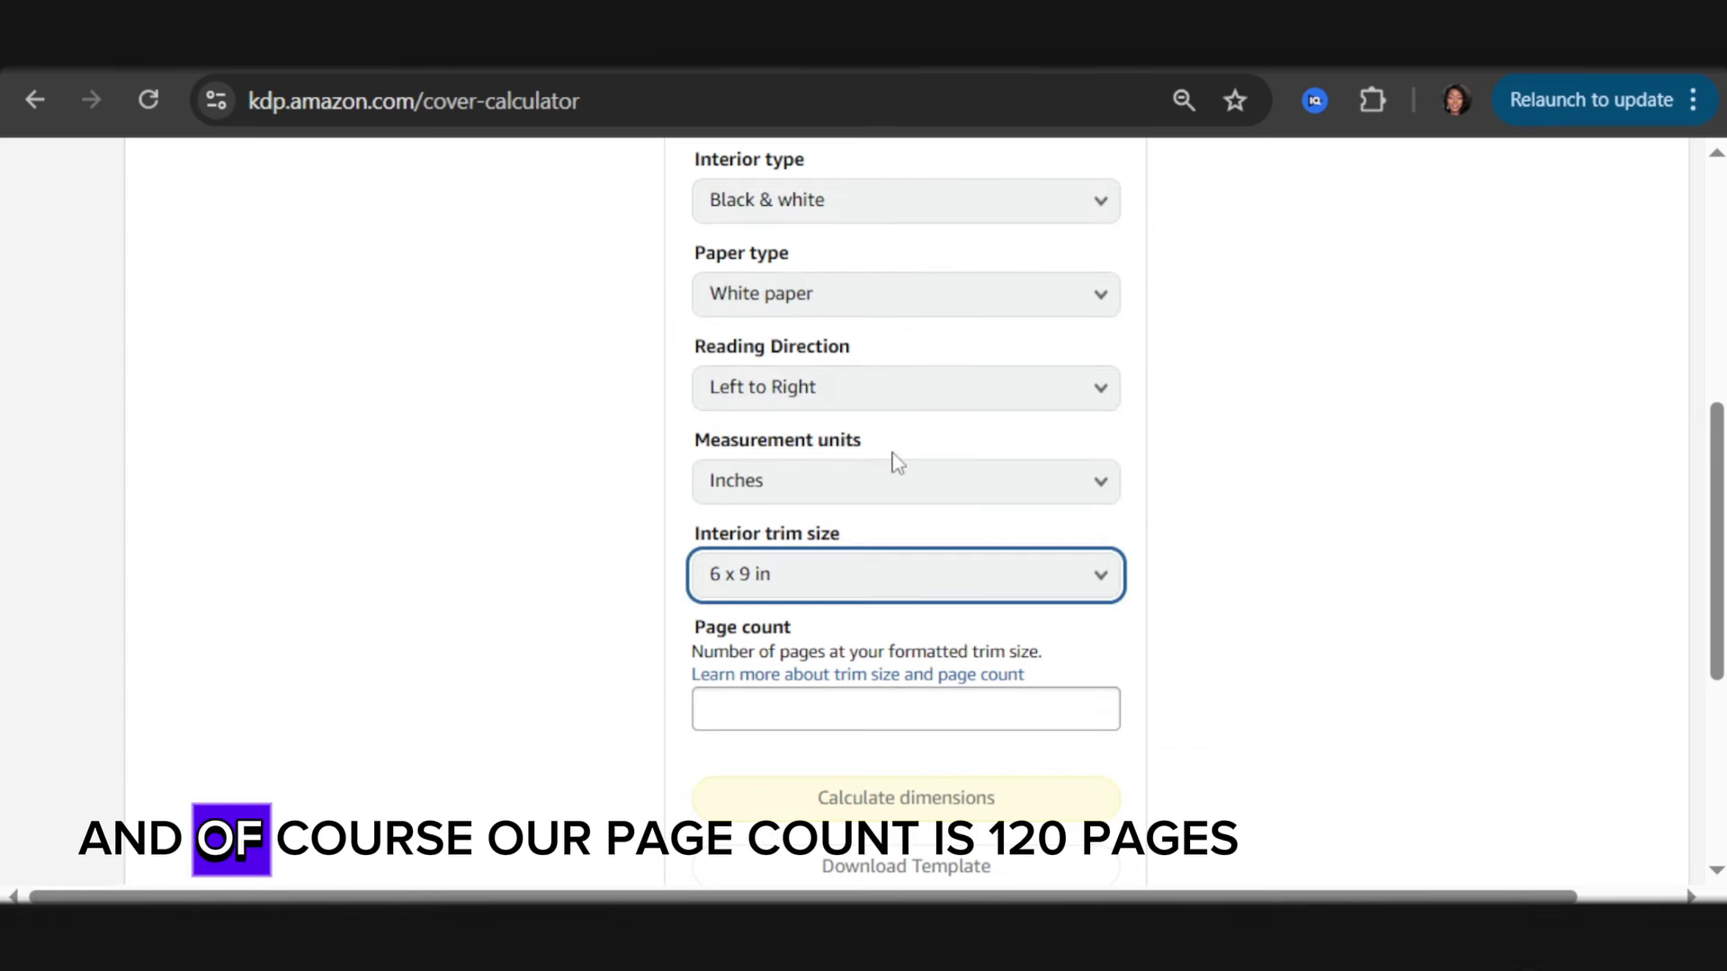
Enter a page count of 120 and calculate the cover dimensions
scroll(891, 476, down, 2)
click(811, 503)
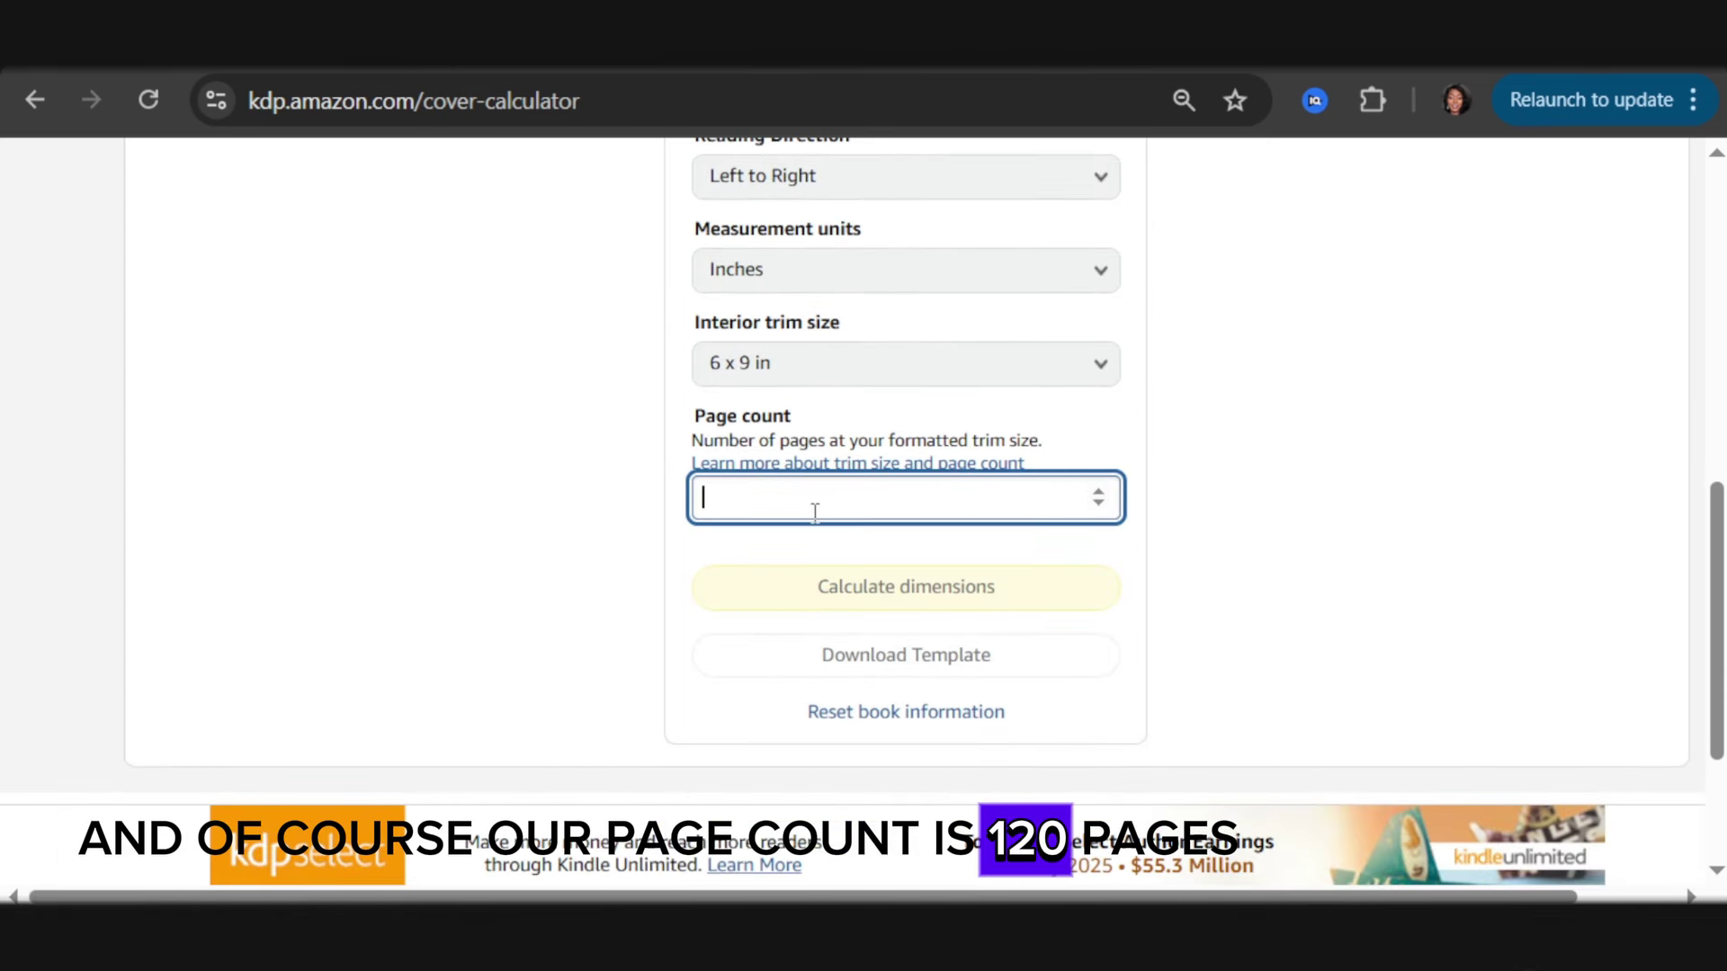
text(120)
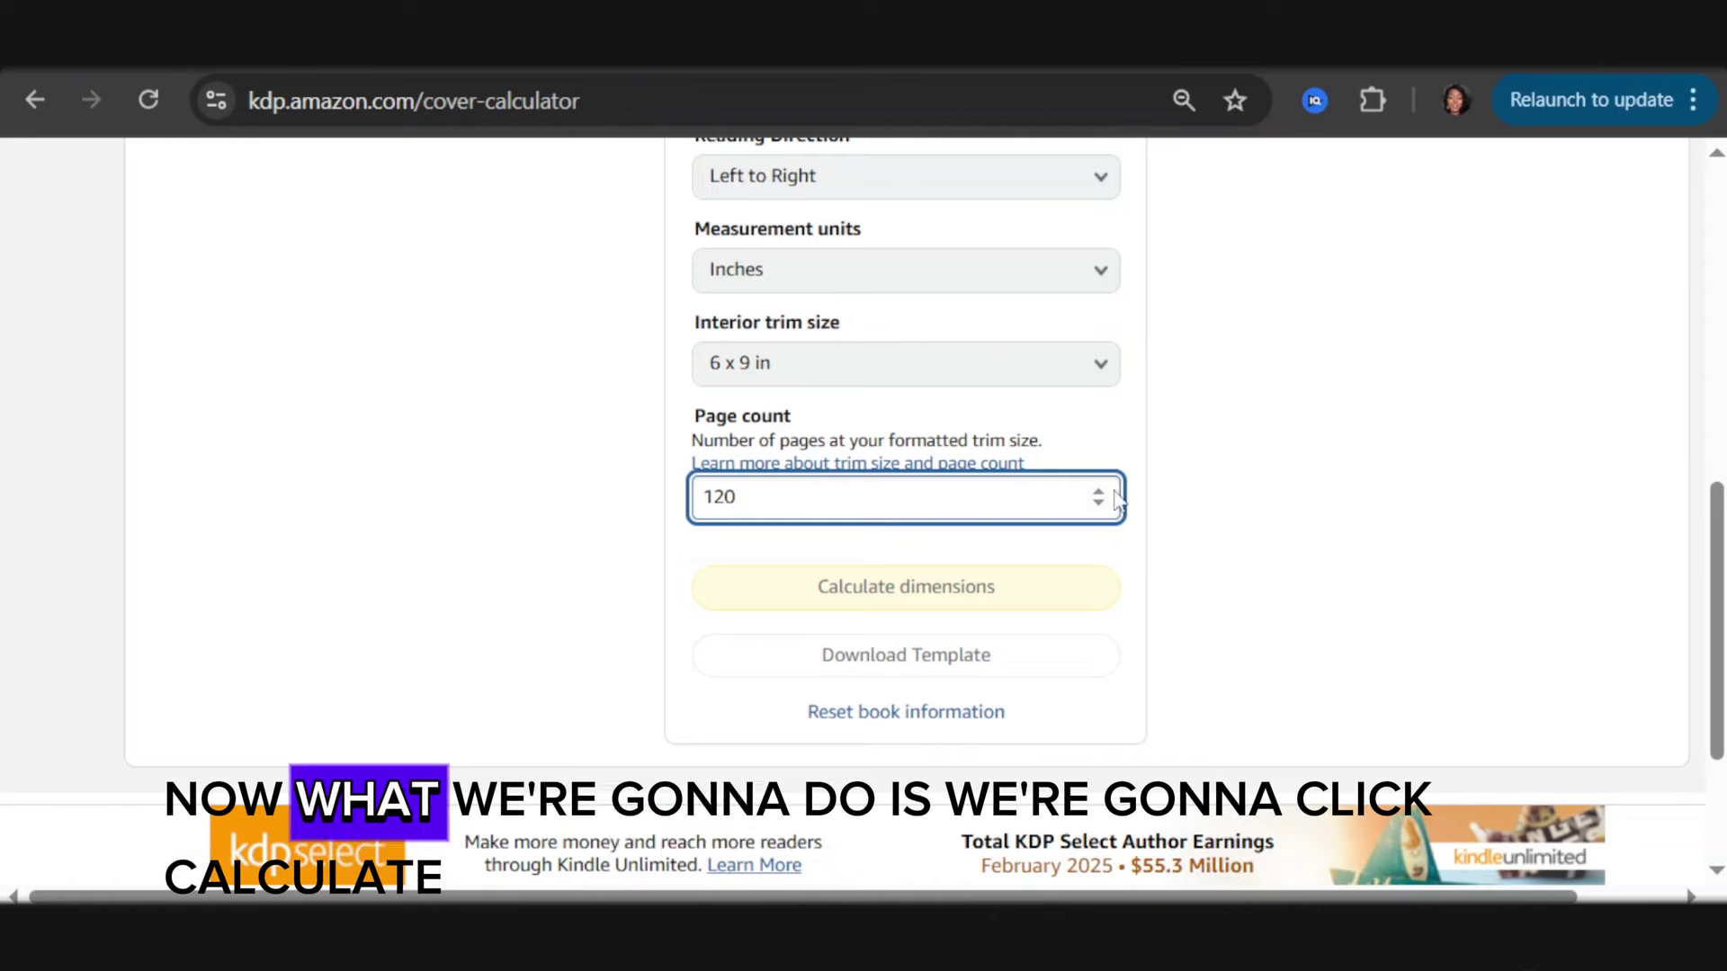
click(933, 580)
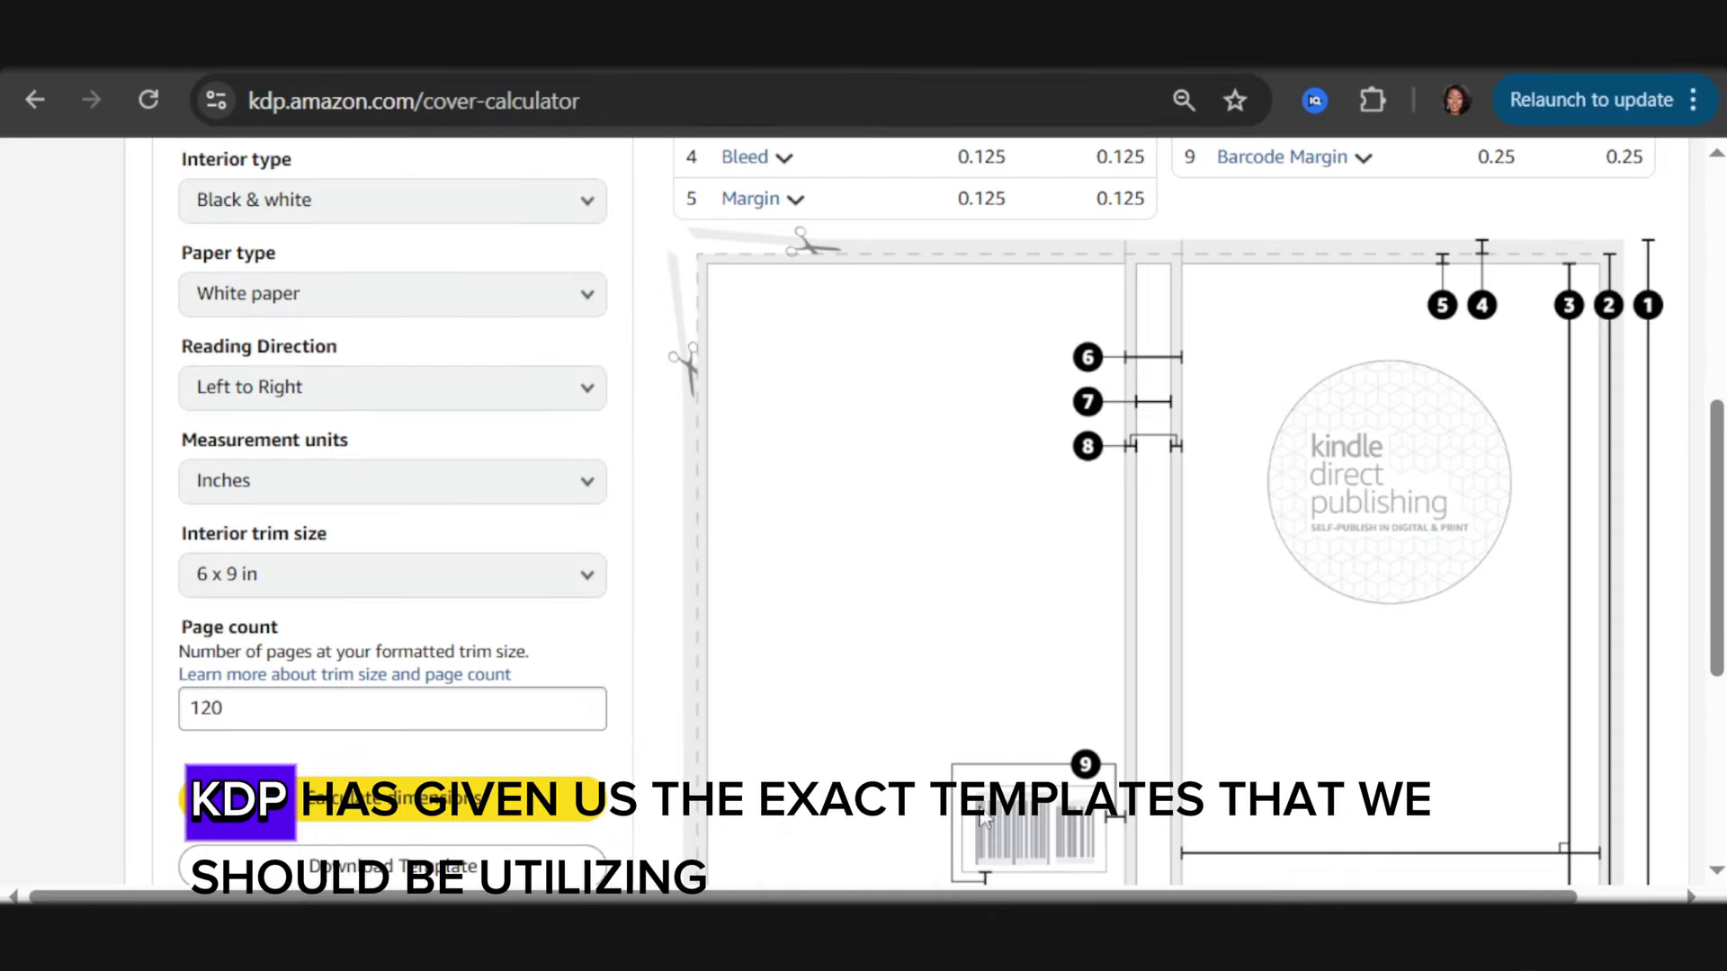
Download the calculated cover template and open the PNG file from the downloaded archive to read its overall dimensions
scroll(1113, 441, up, 5)
scroll(1116, 439, down, 7)
scroll(1151, 410, up, 3)
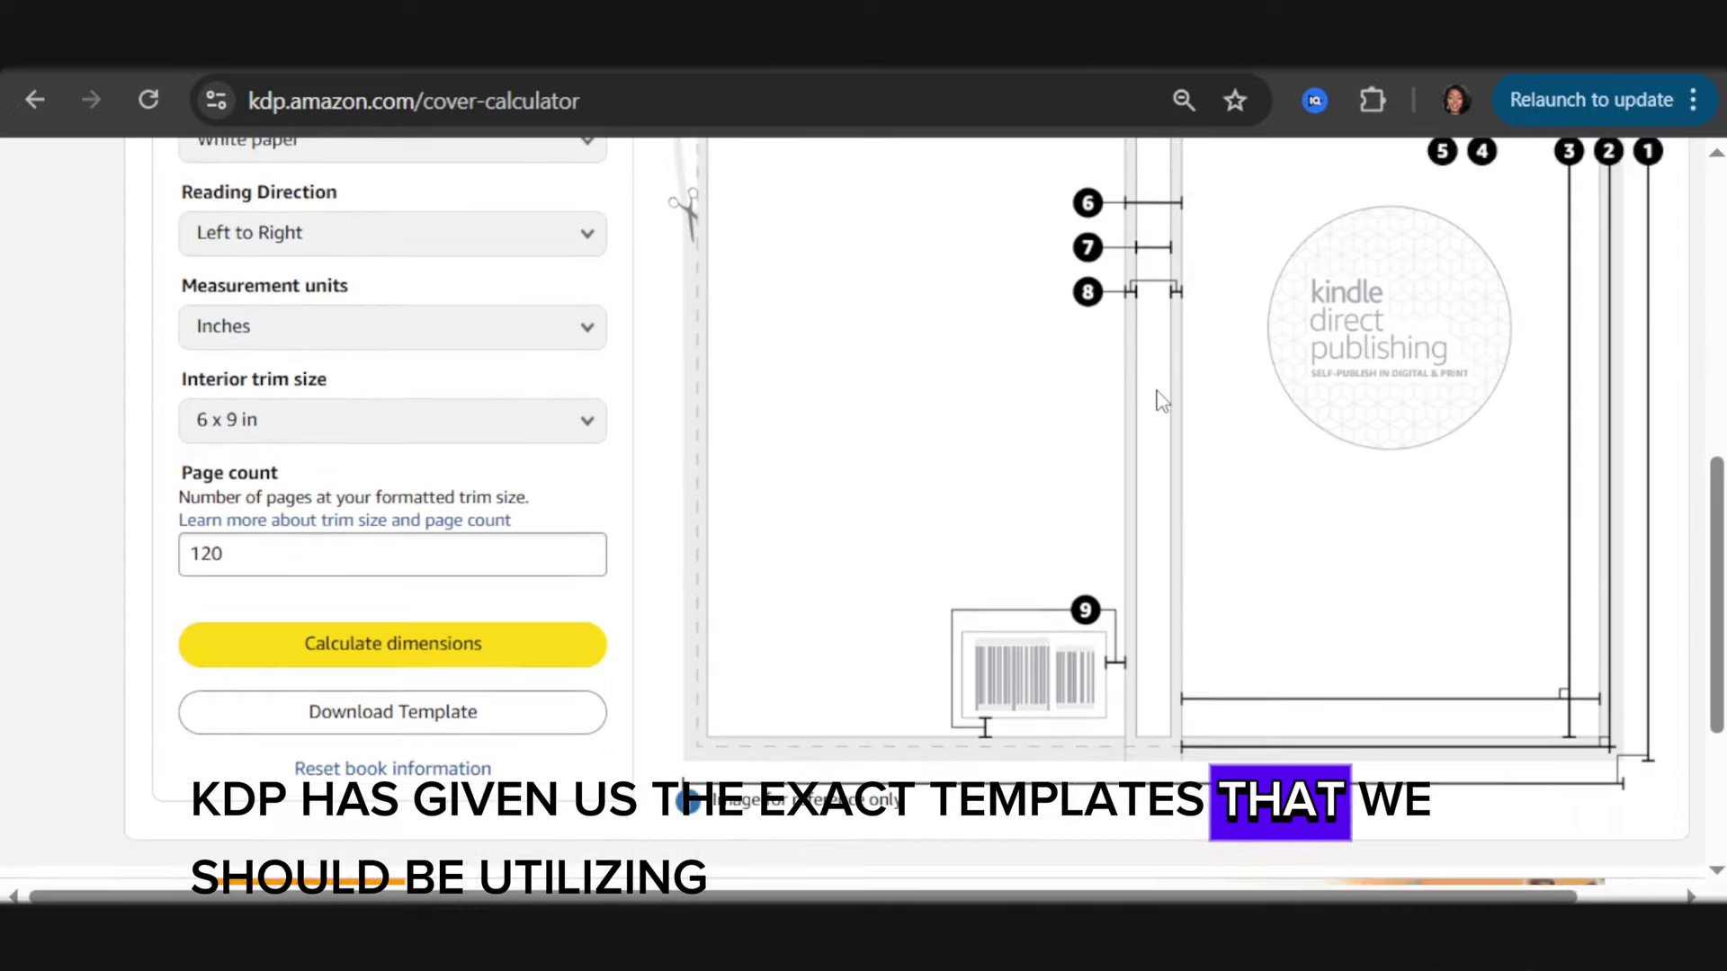
scroll(1041, 474, down, 5)
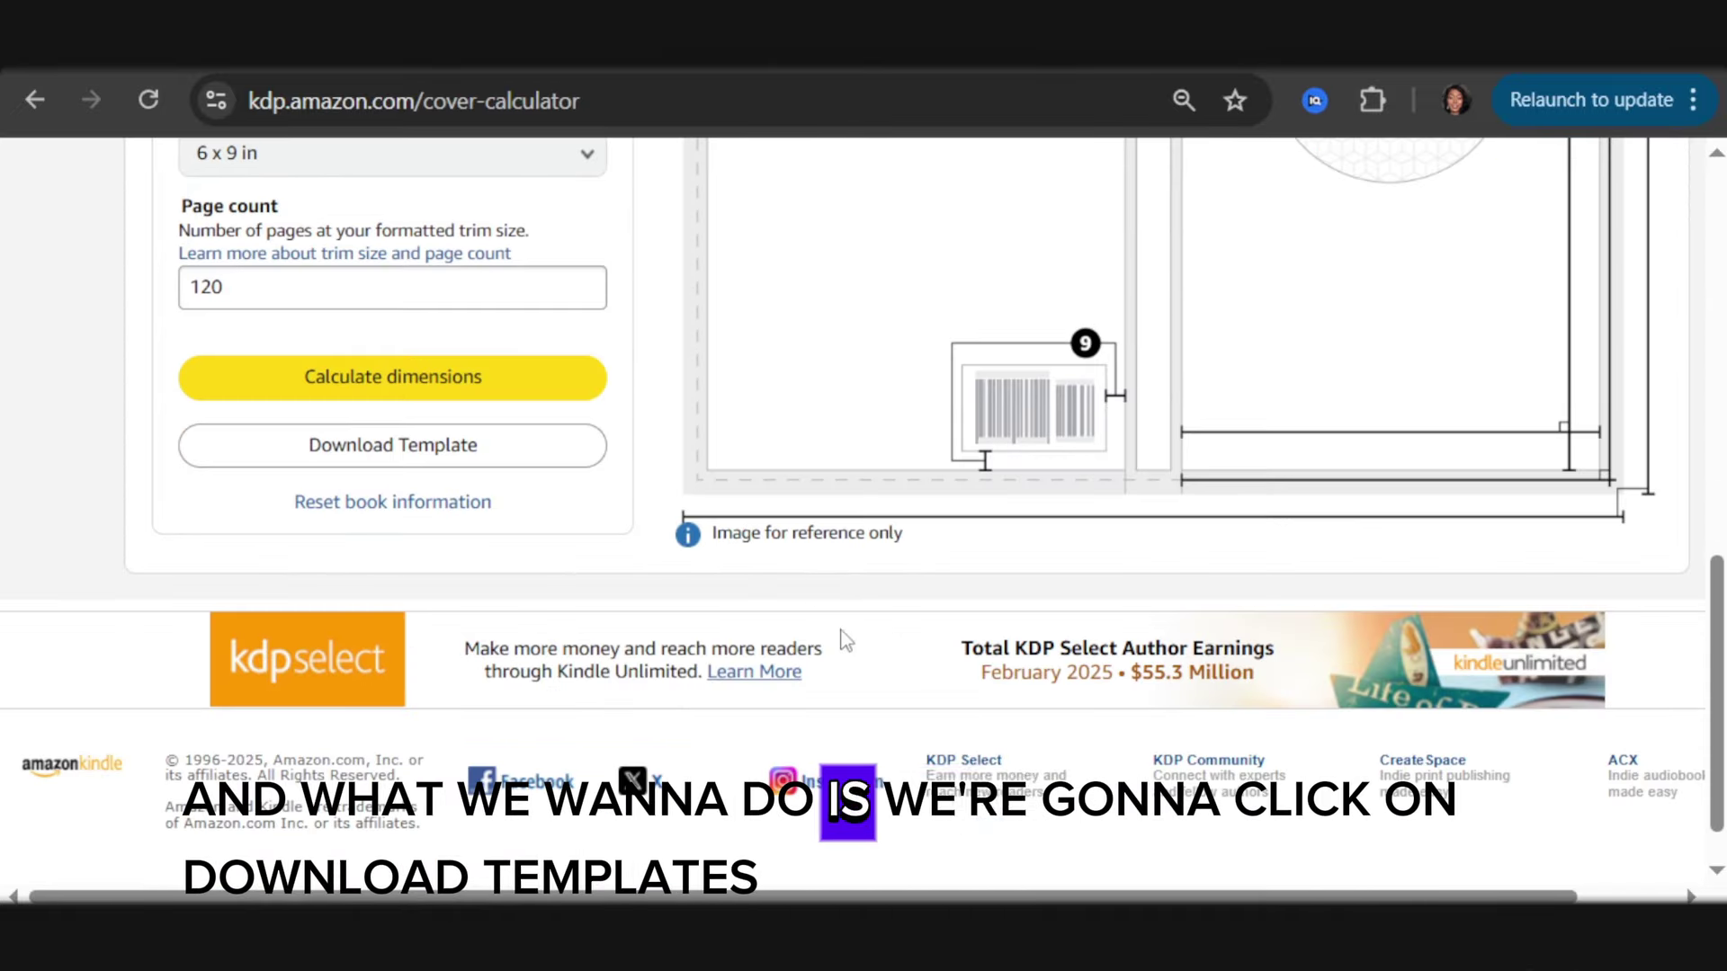
click(349, 461)
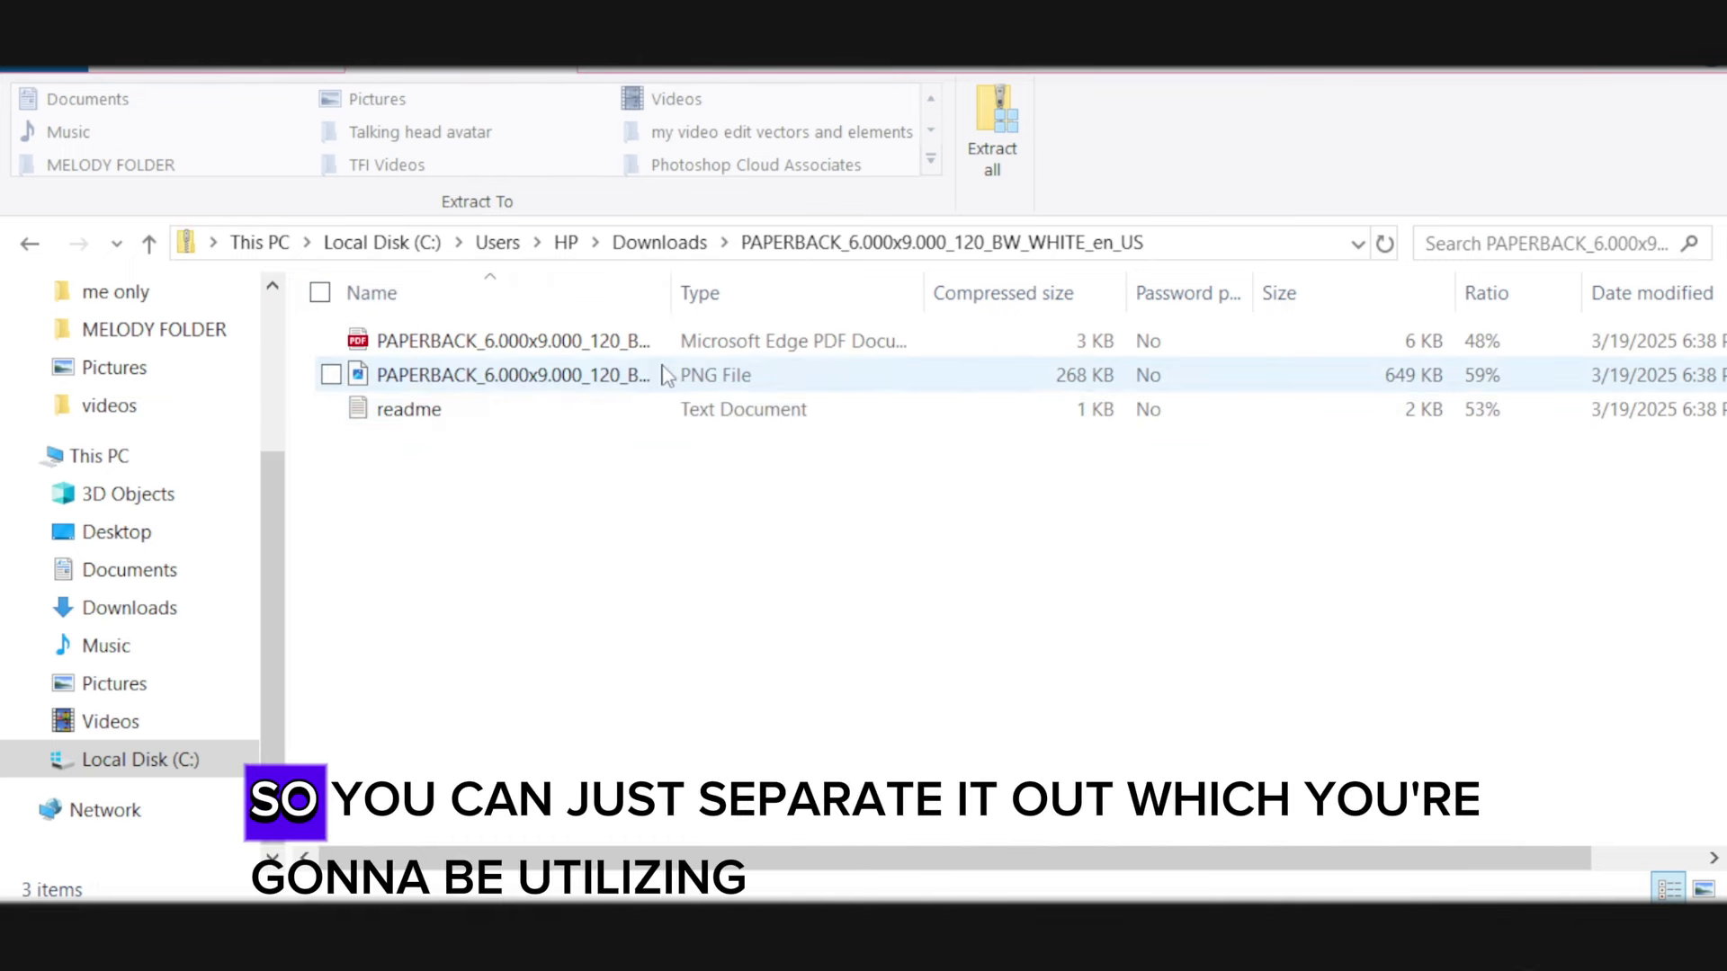
click(574, 376)
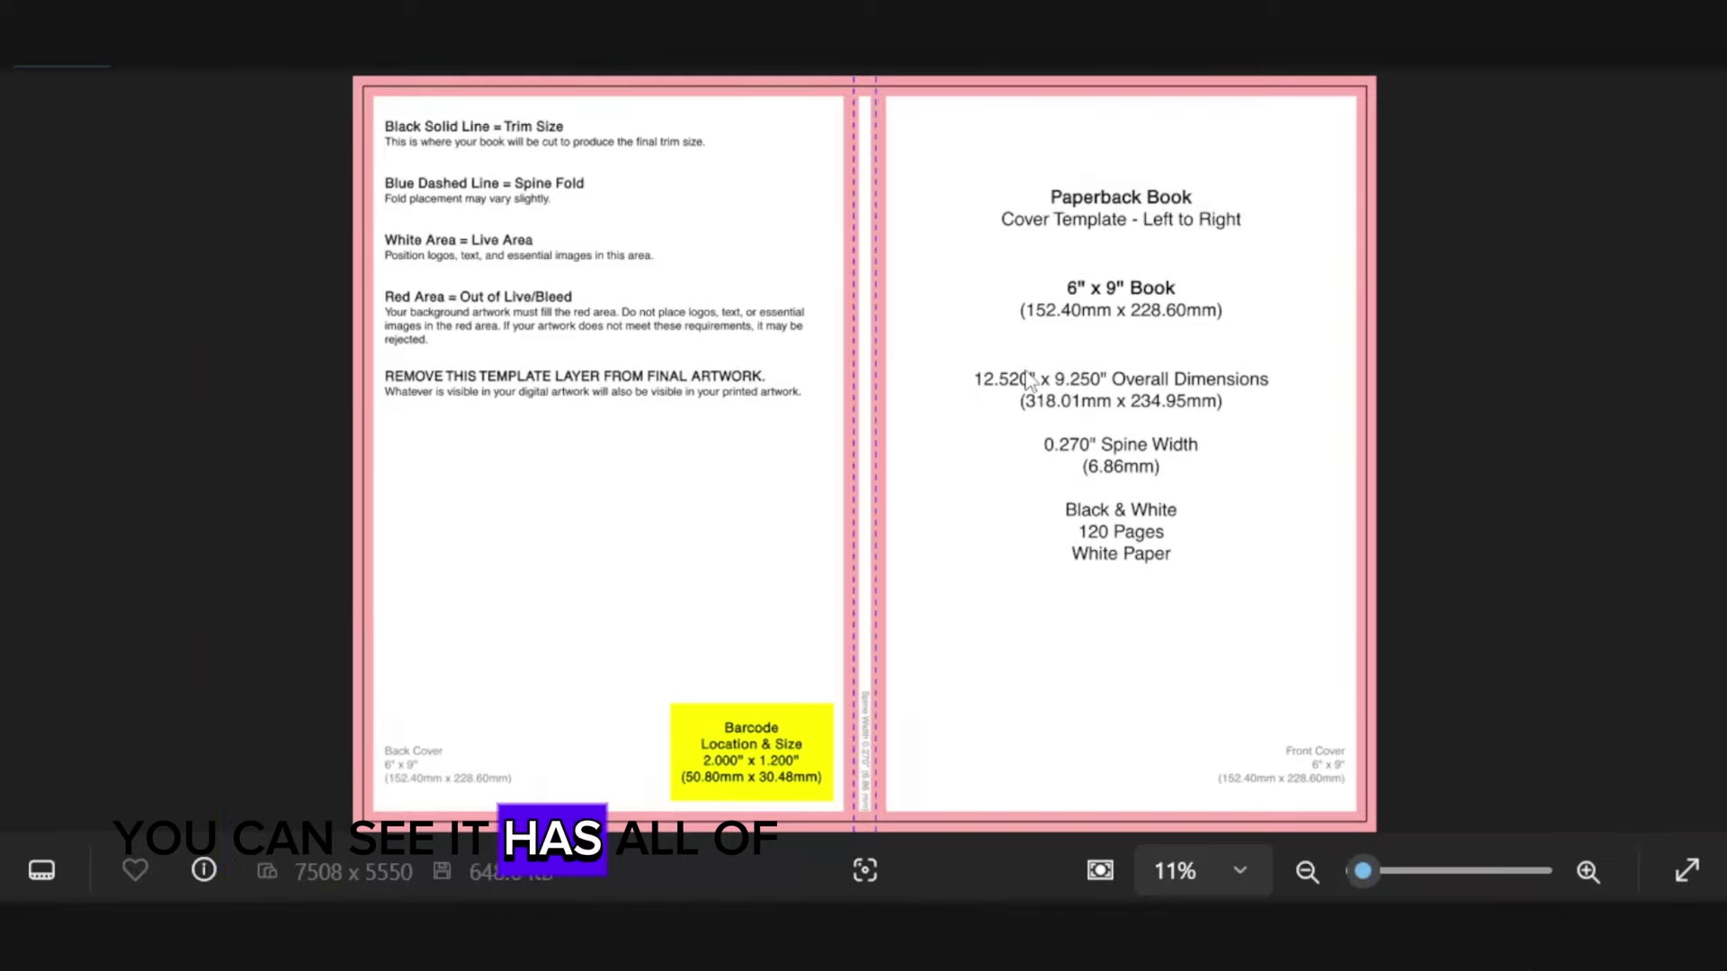
scroll(597, 246, up, 3)
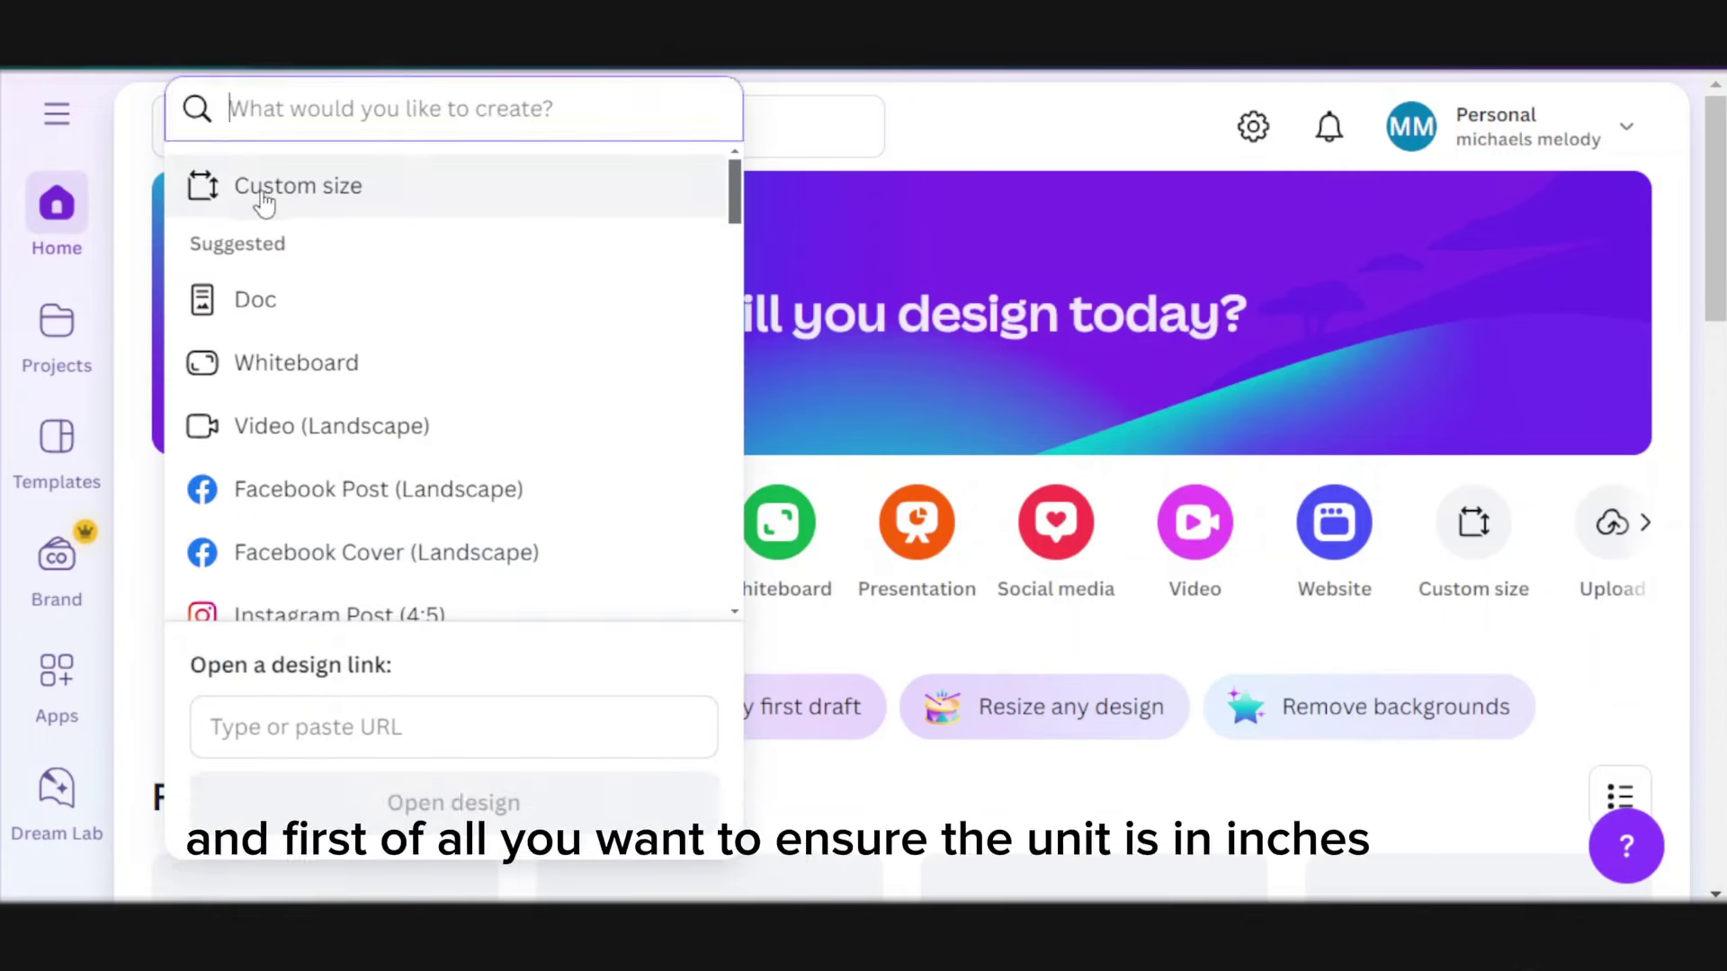
In Canva, create a new custom-size design 12.52 in wide and 9.25 in high
click(264, 203)
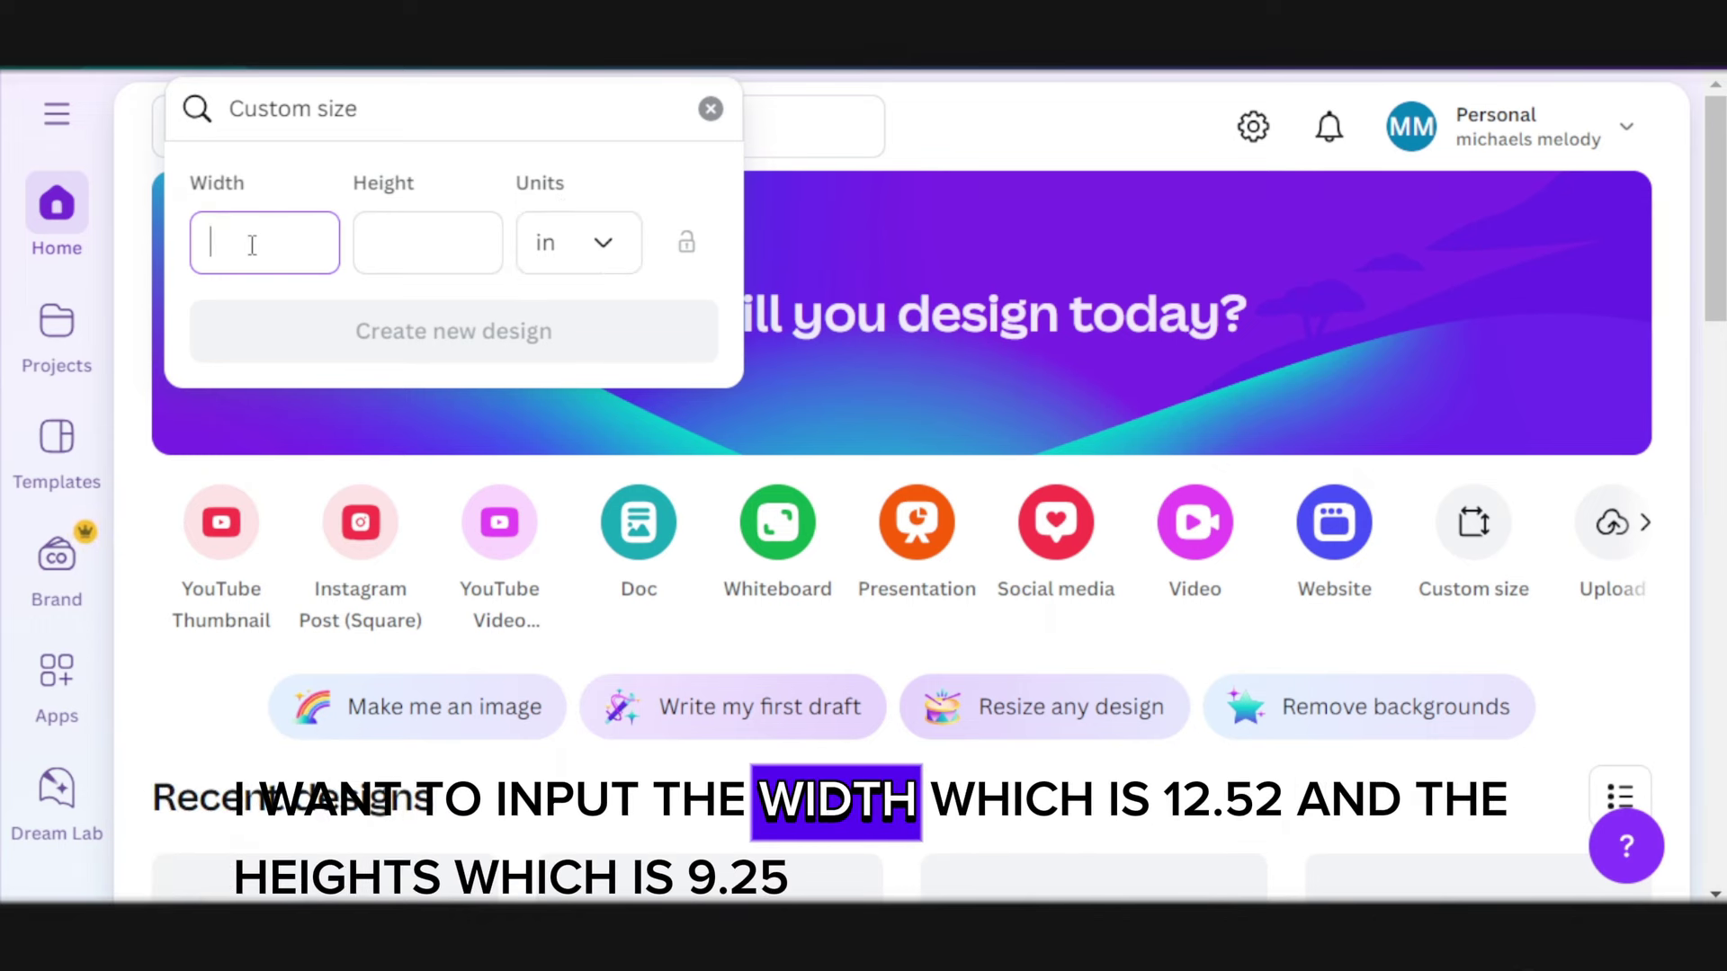
text(12.52)
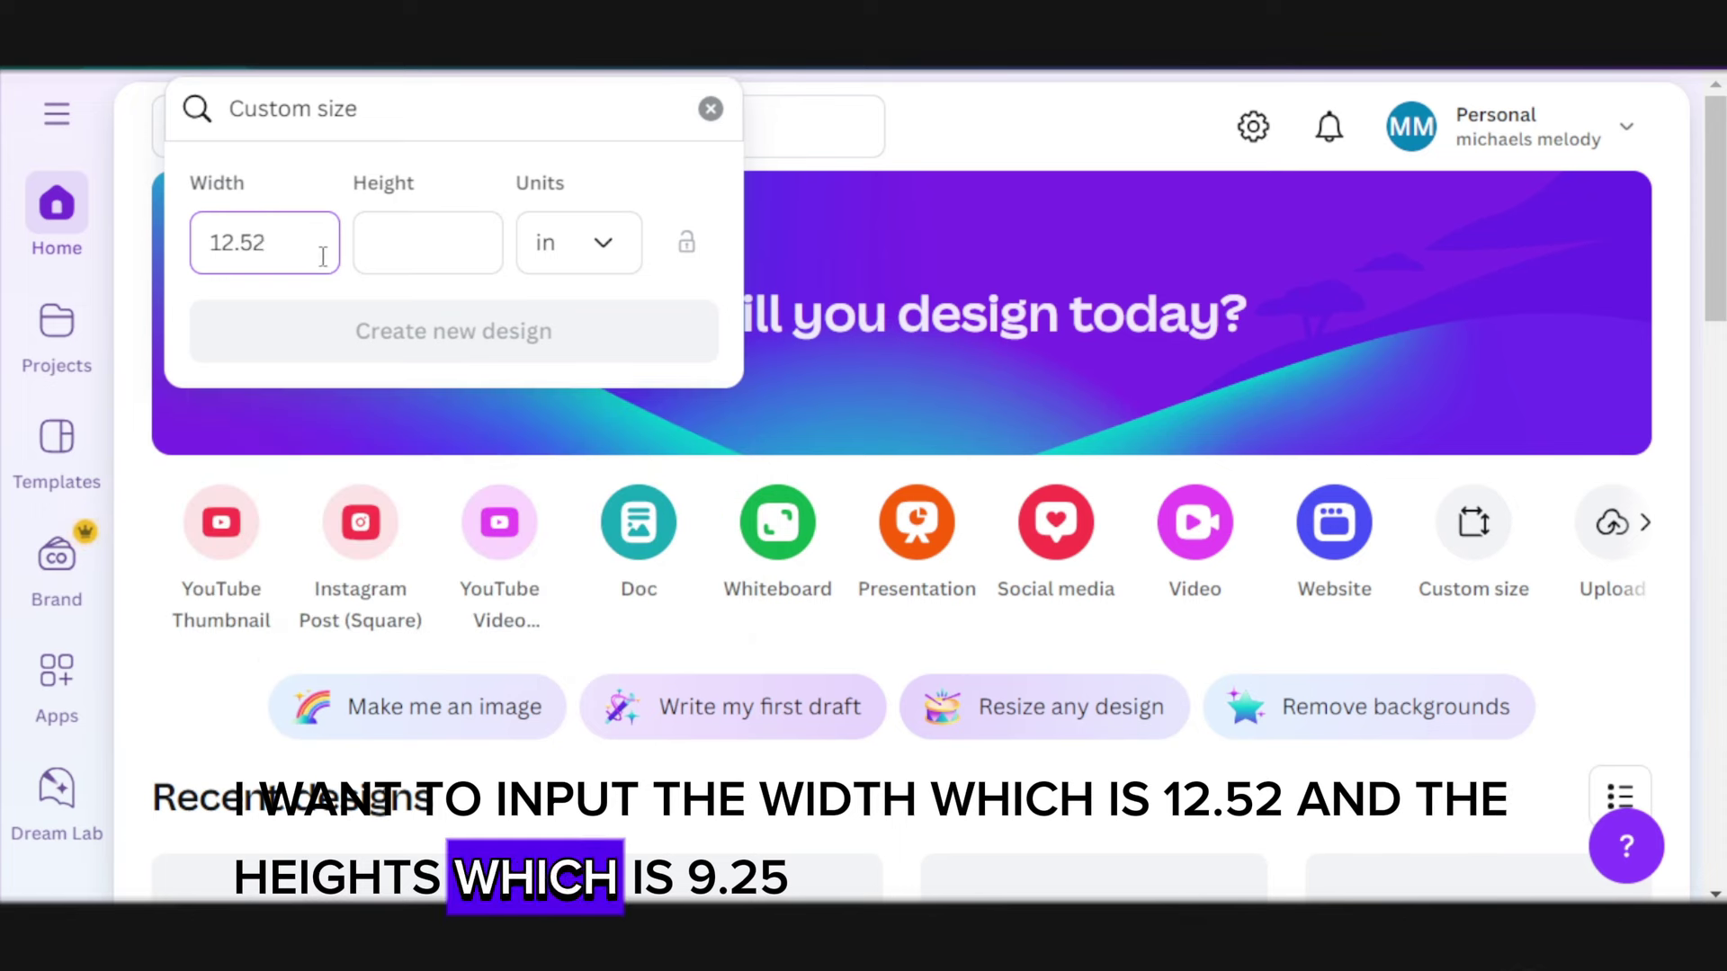
click(432, 249)
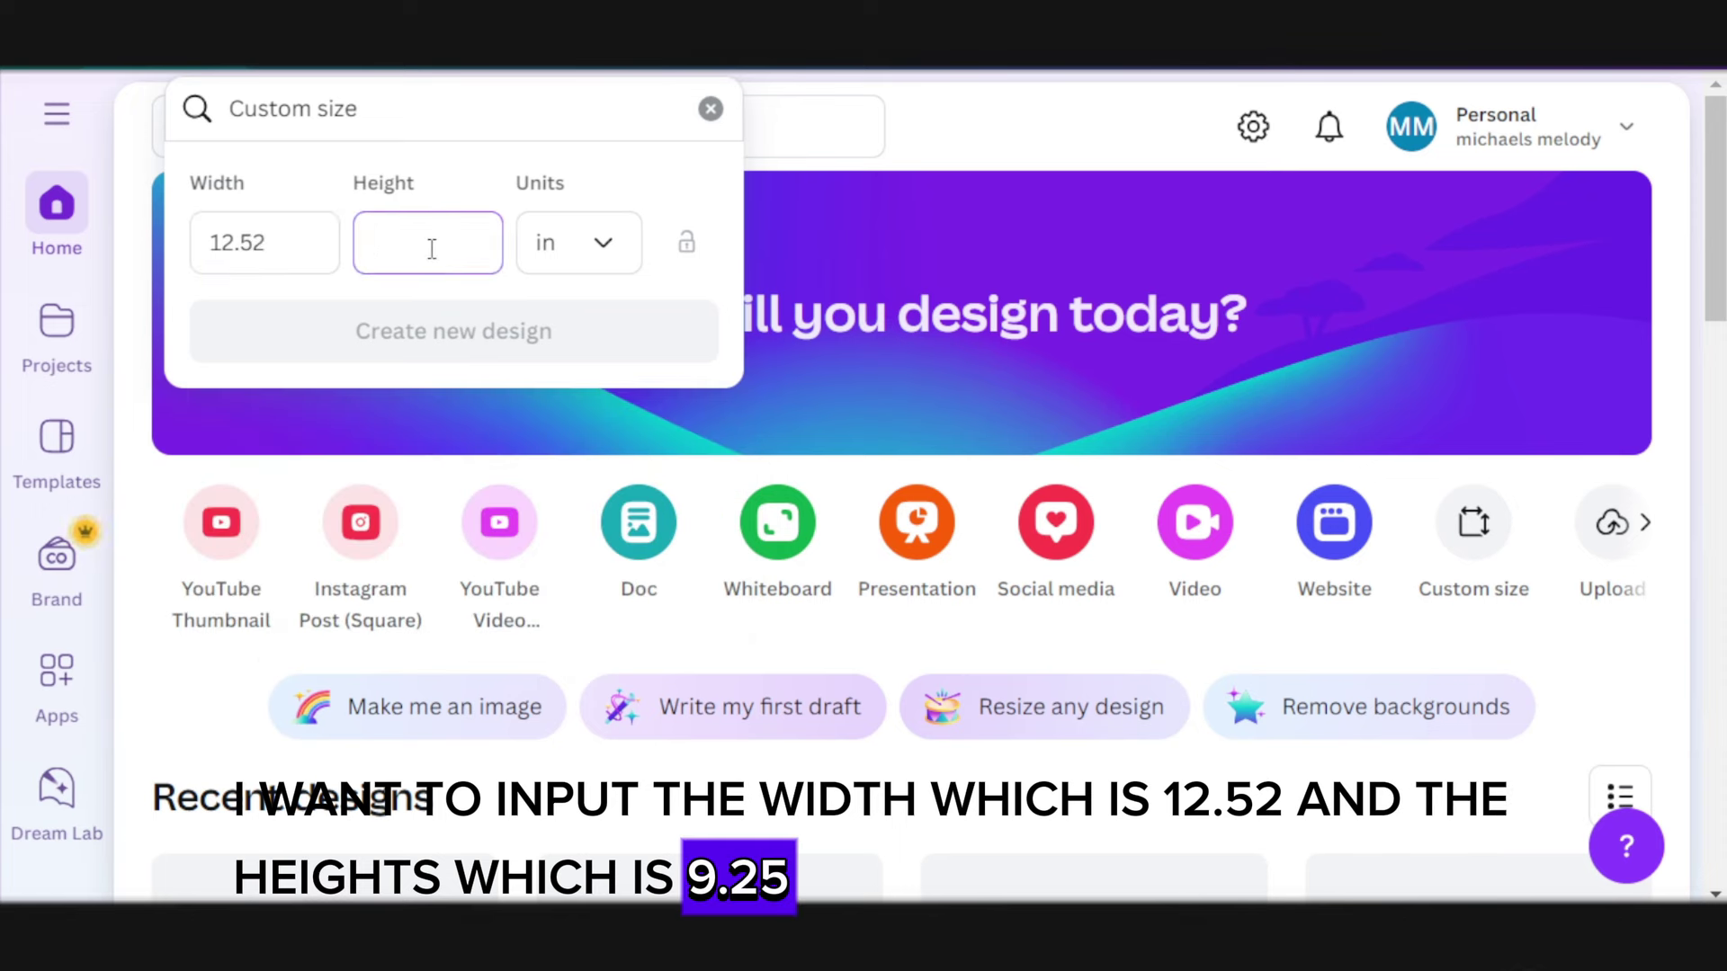
text(9.25)
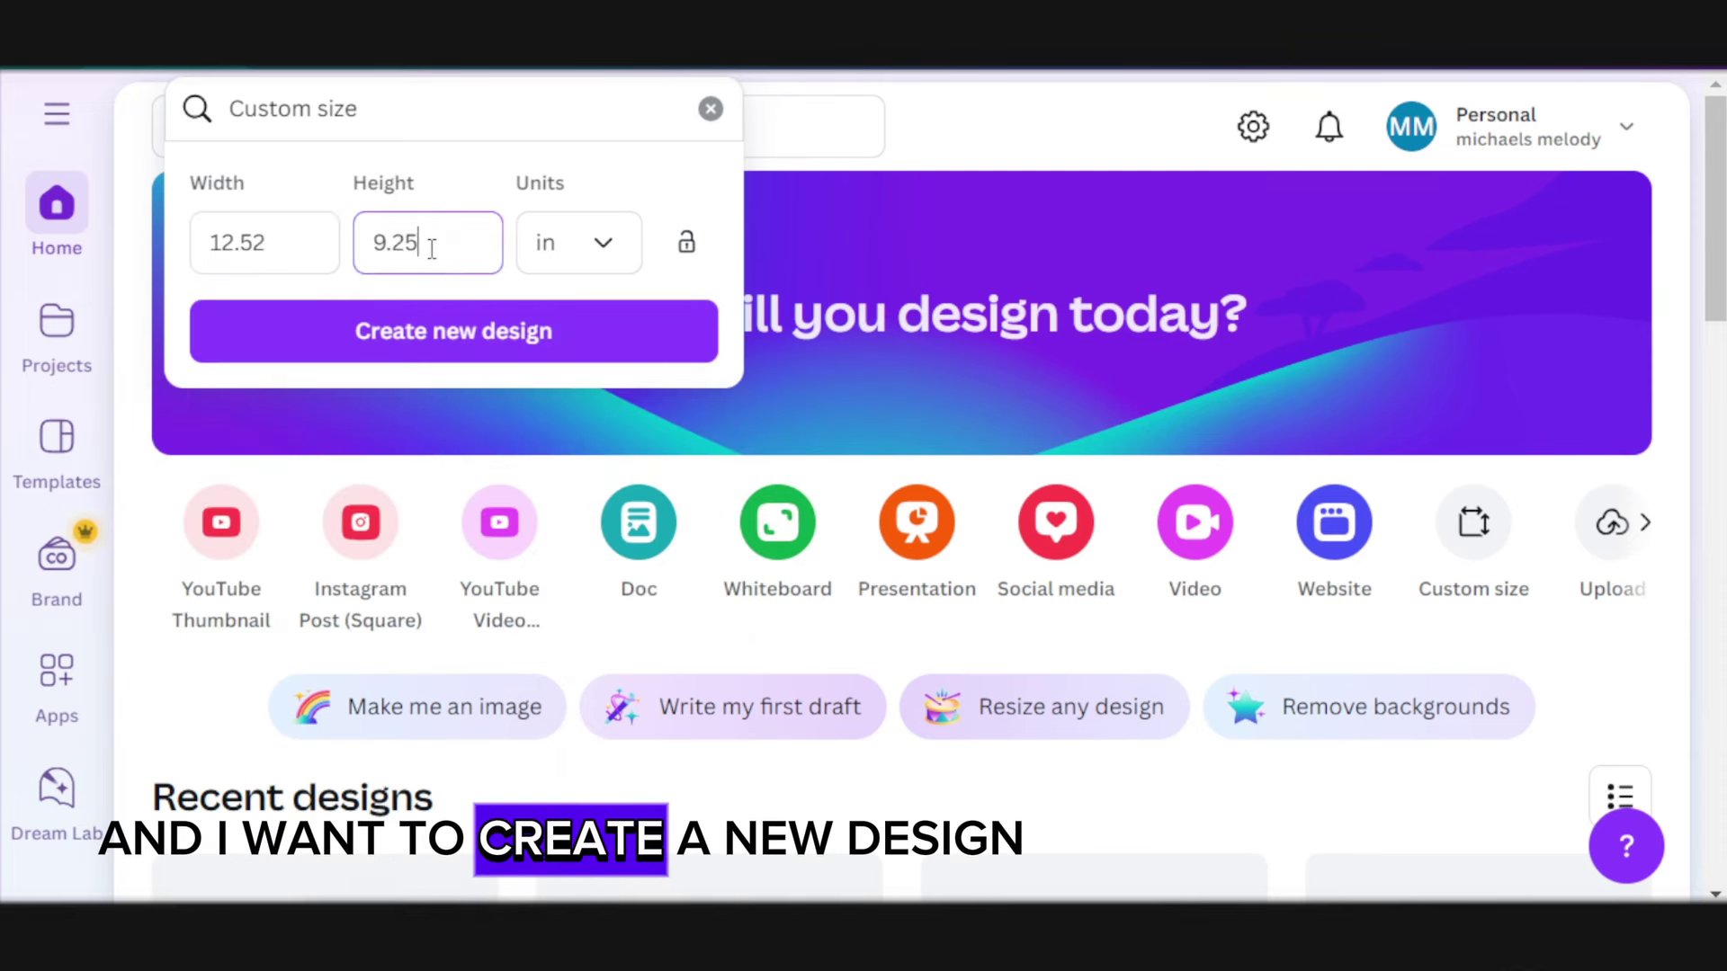
click(586, 353)
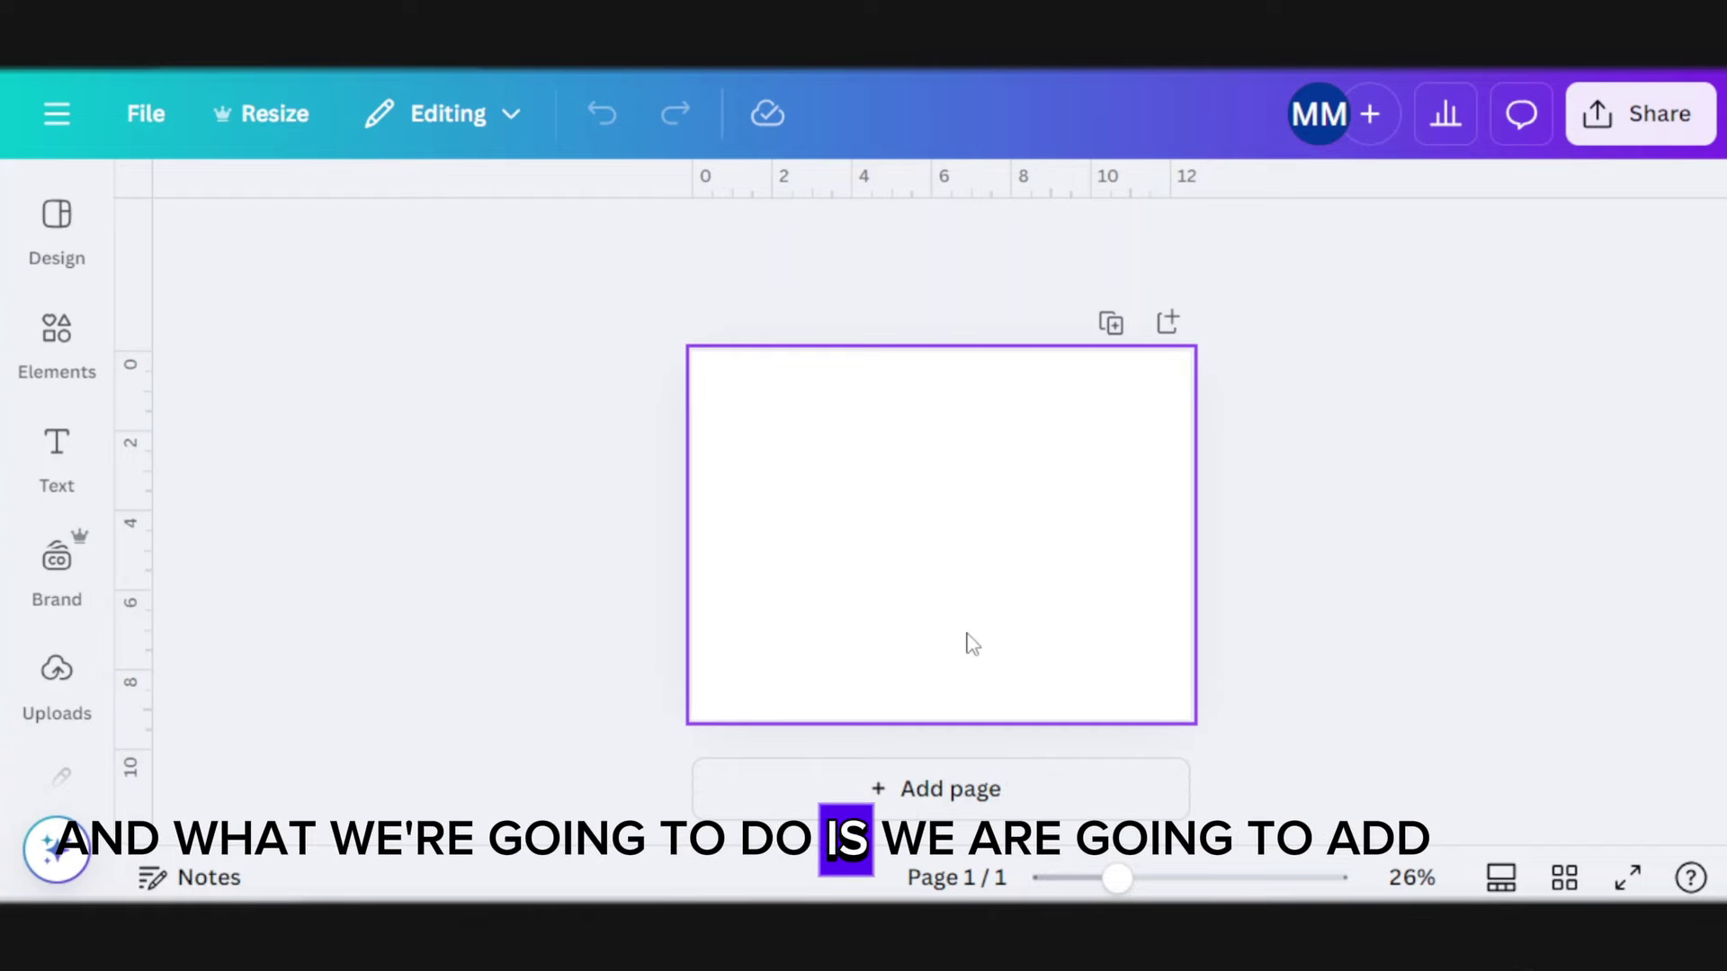
Upload the KDP cover template image and place it on the blank page
click(65, 331)
click(45, 689)
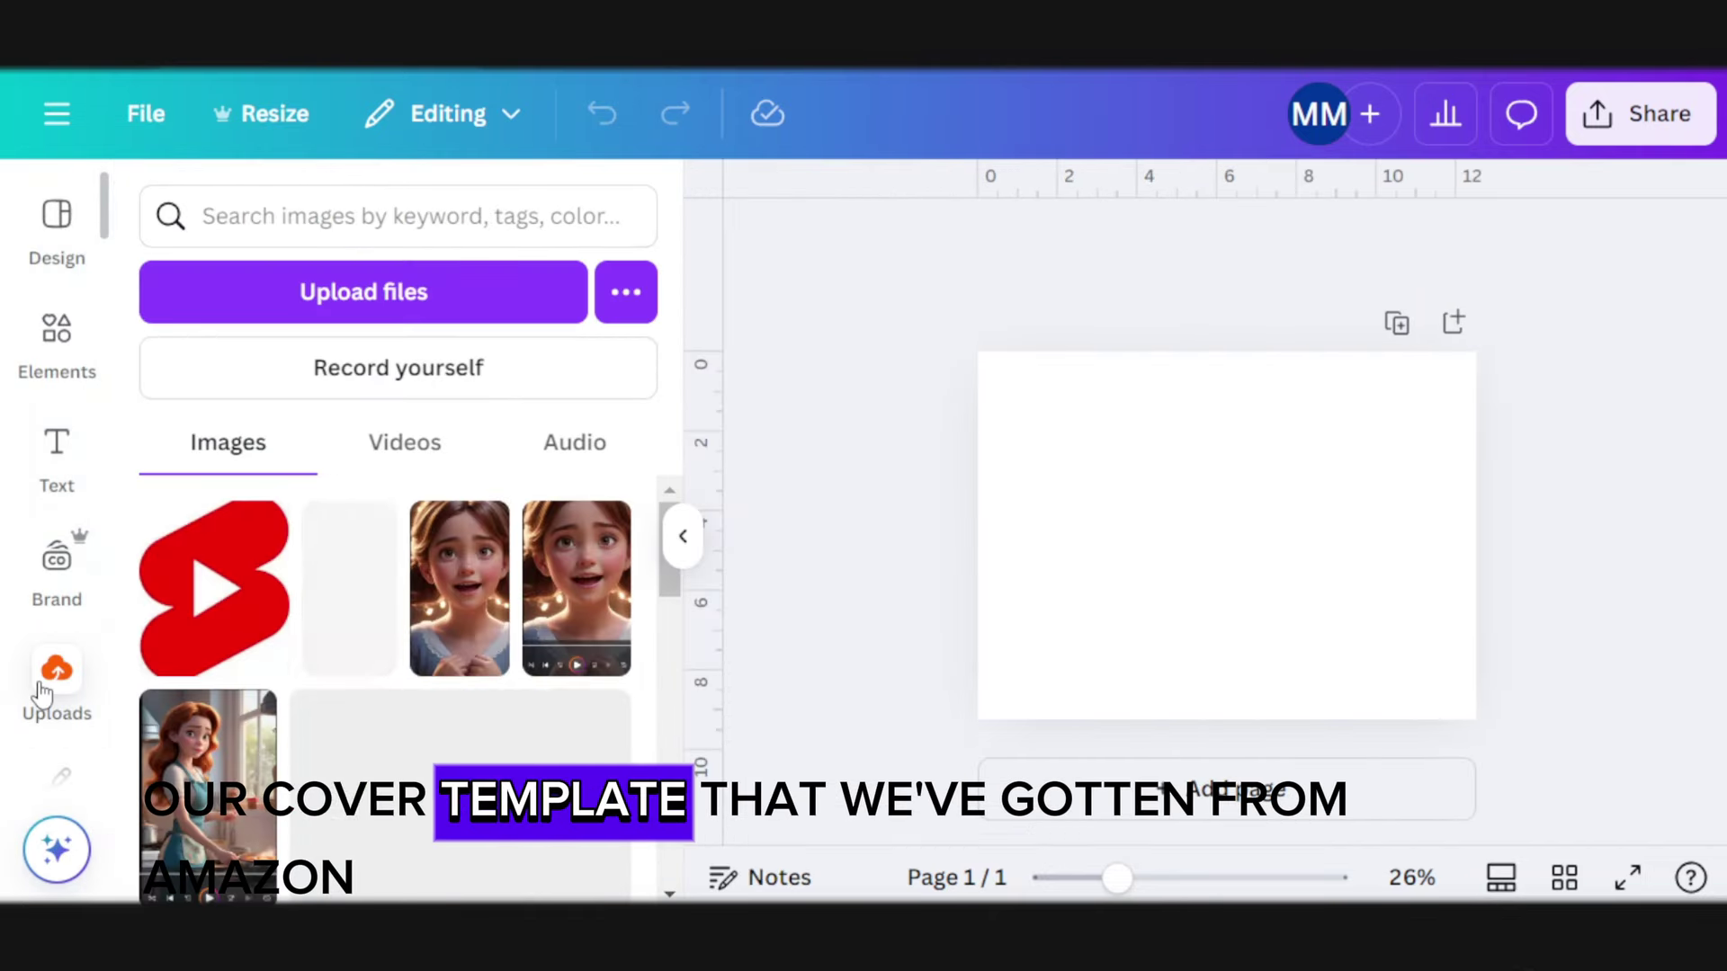
click(401, 306)
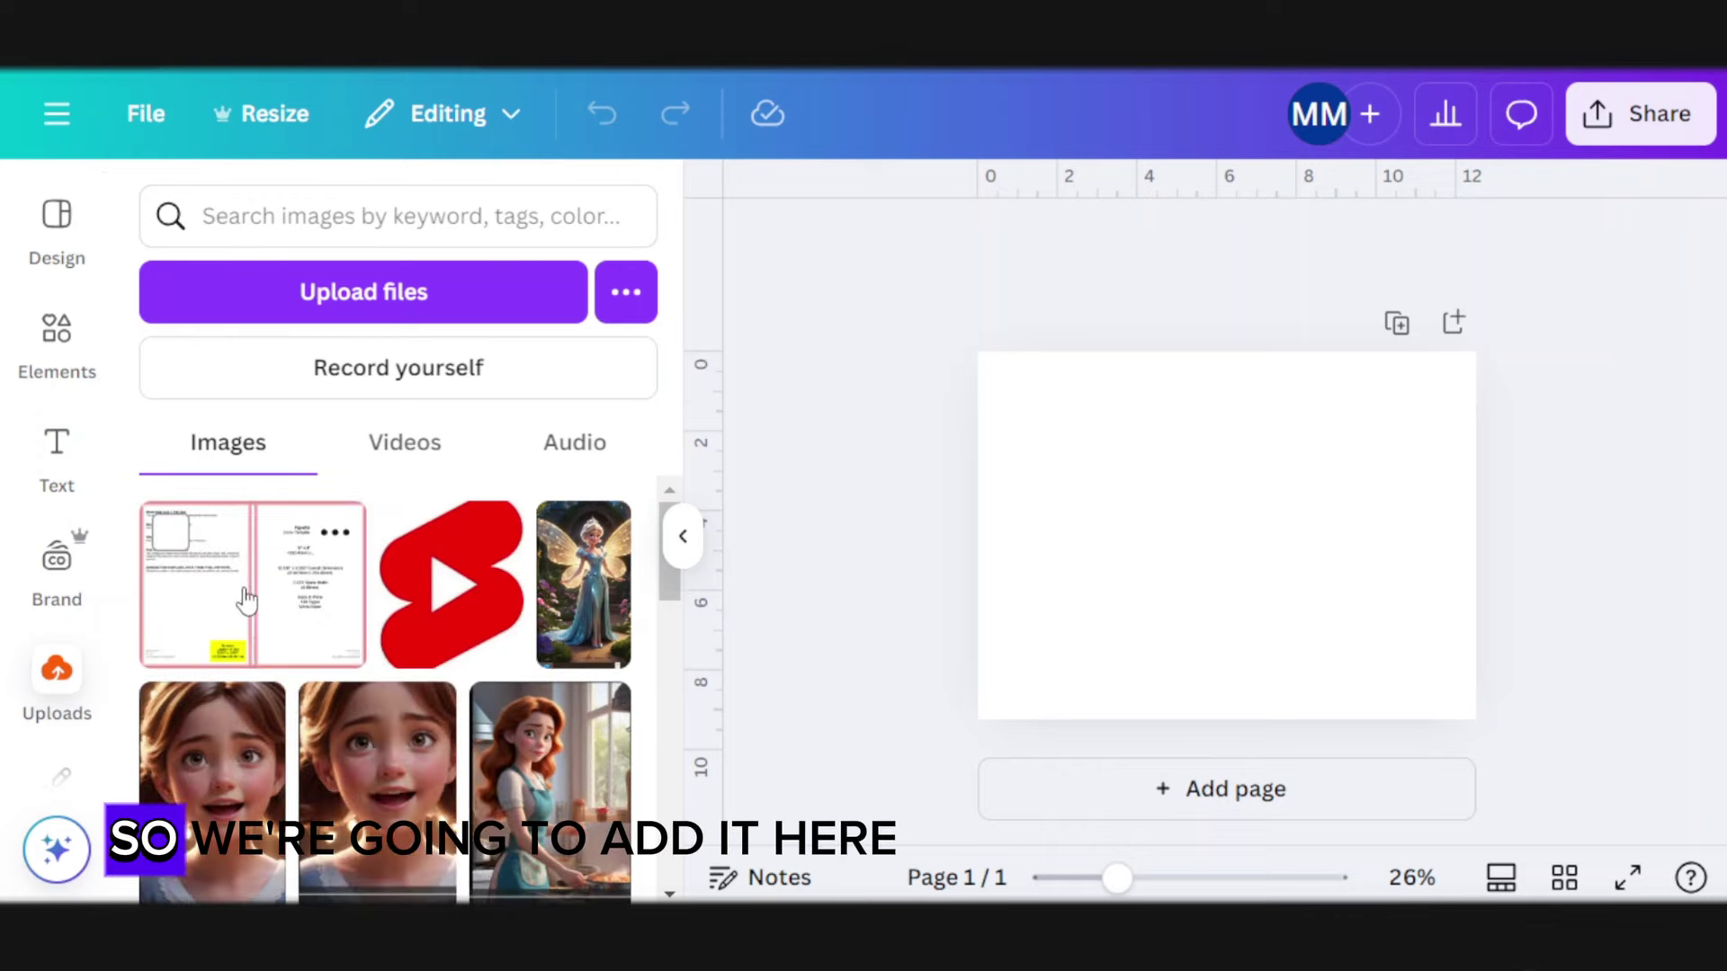
click(239, 598)
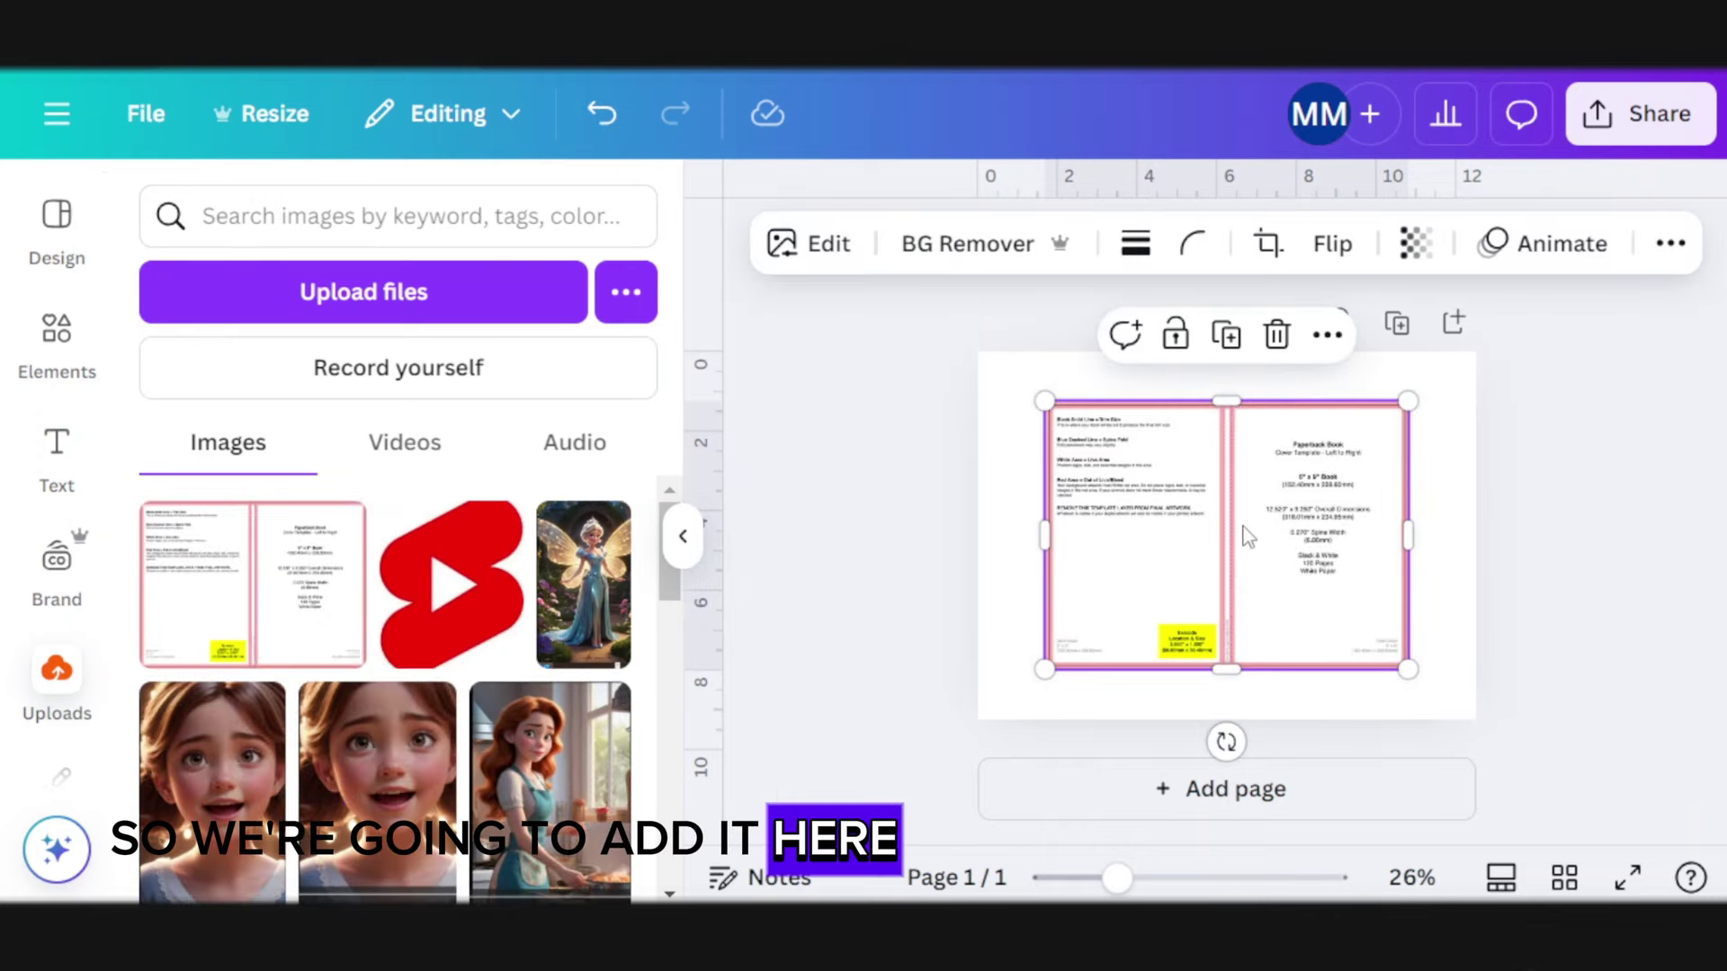
Align the cover template image with the page corner and enlarge it to fill the whole page
click(683, 536)
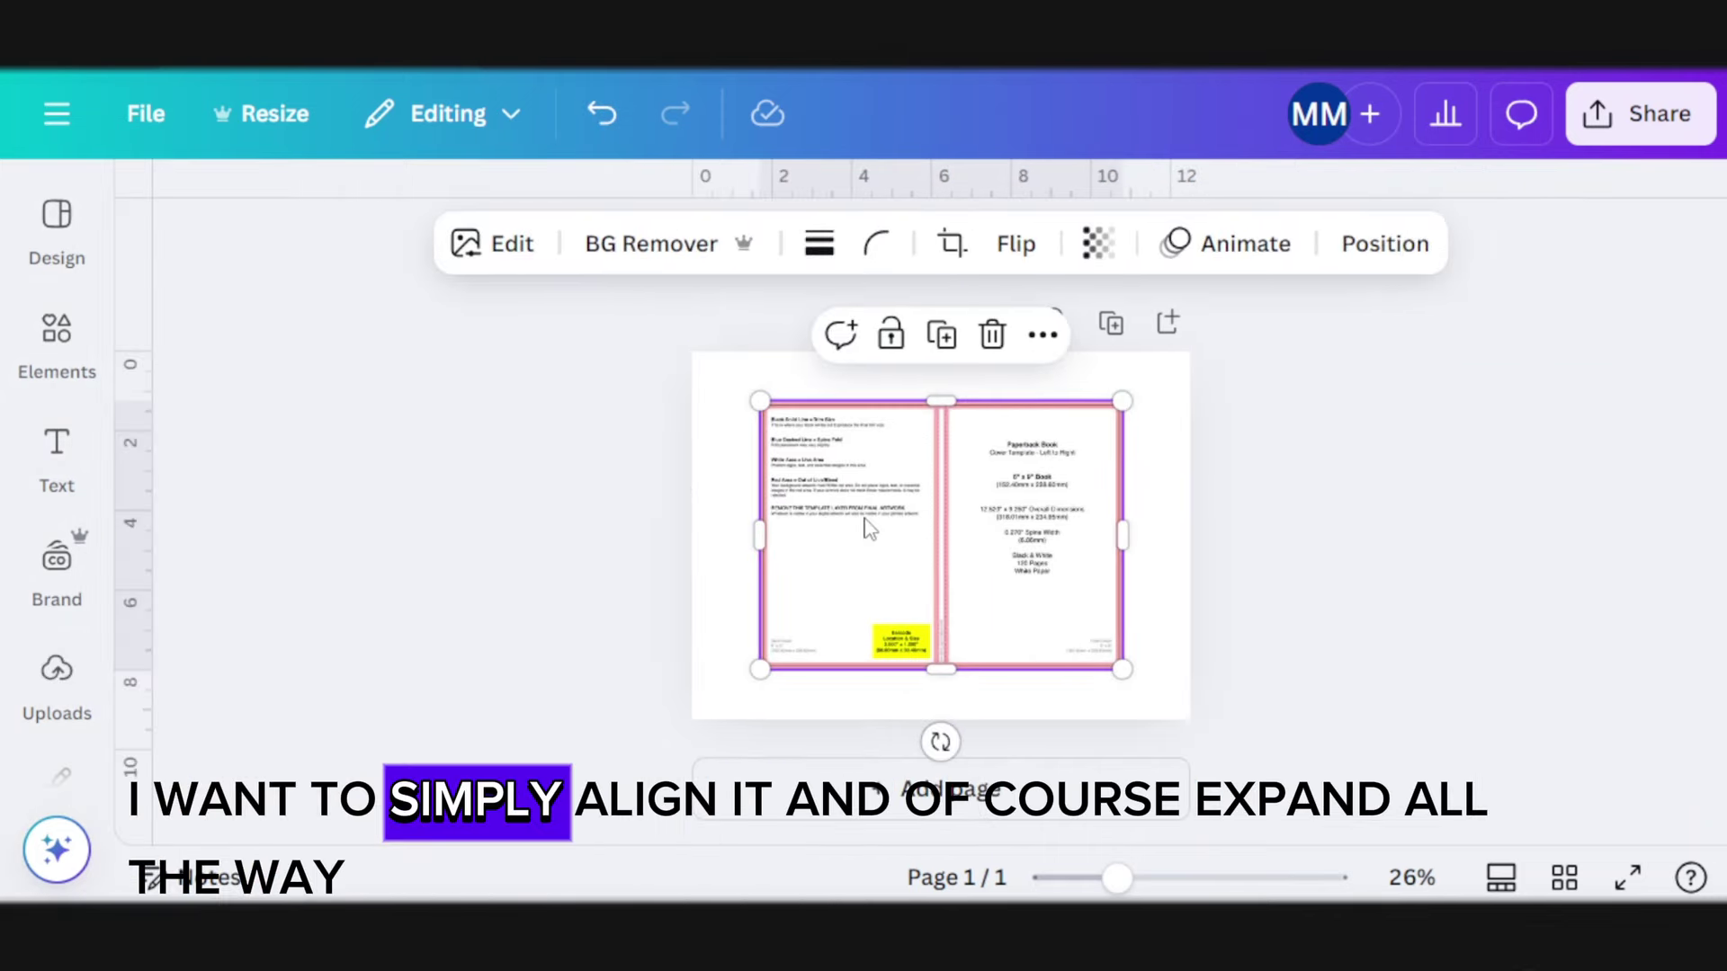
scroll(1135, 554, up, 2)
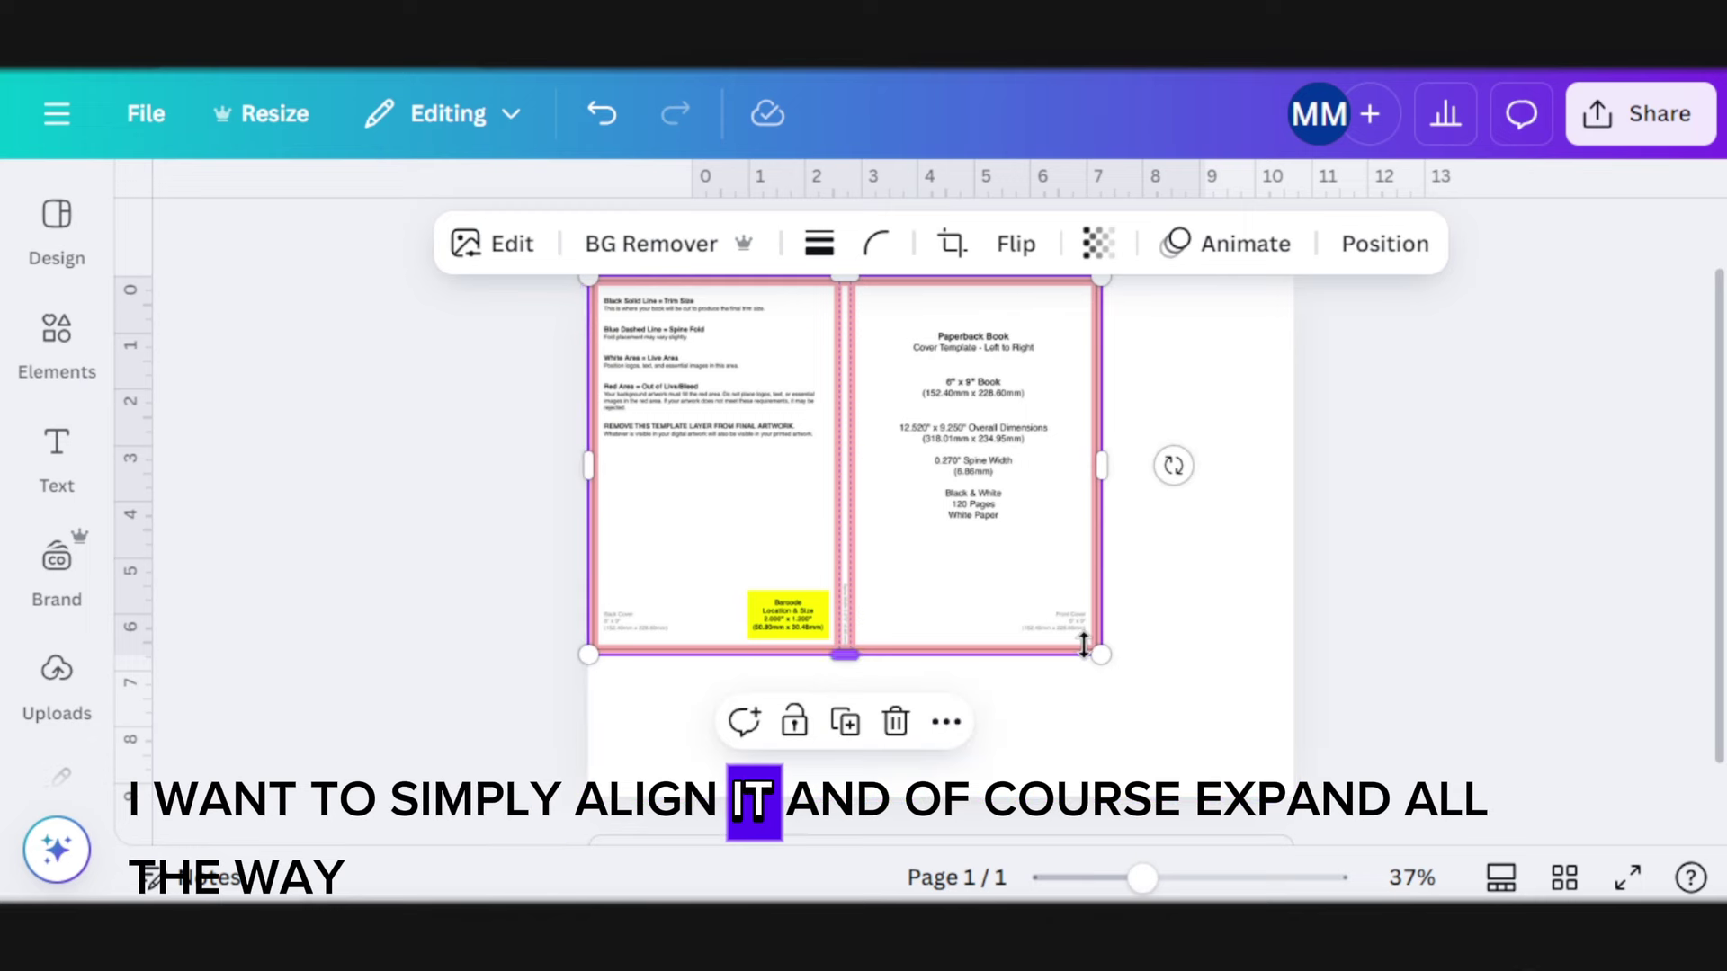
drag(1099, 655, 1293, 796)
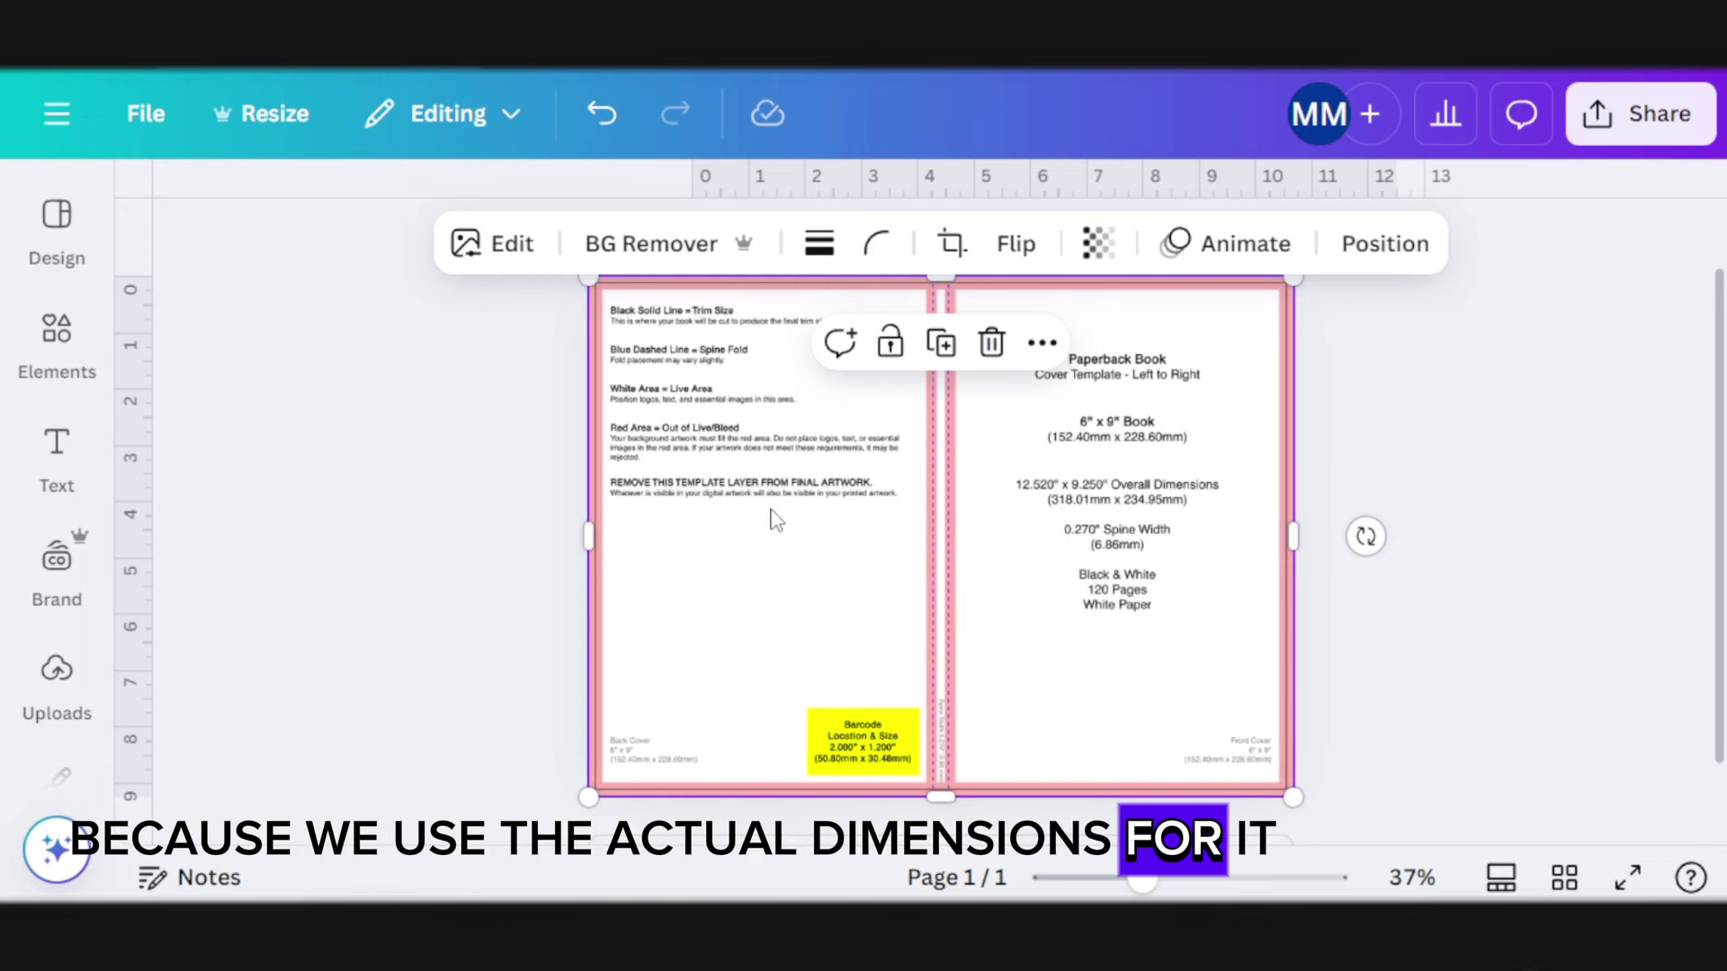
click(370, 570)
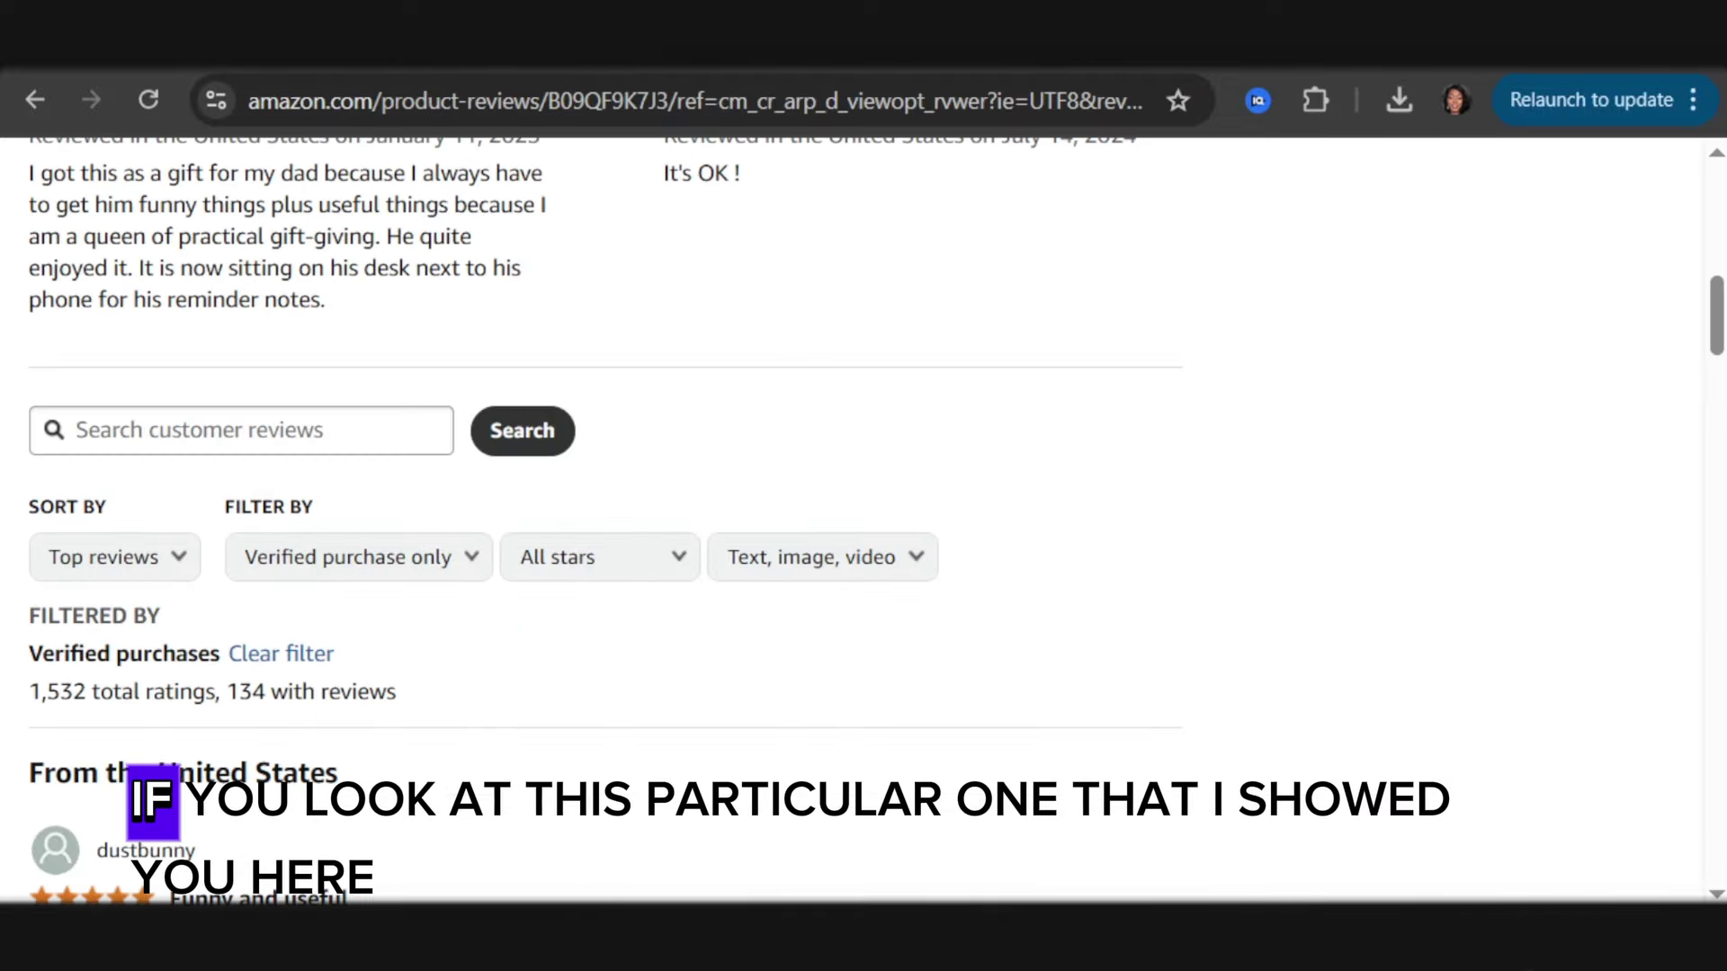
On Amazon, open the reviewed humor journal's product page and examine its cover wording, title and description
scroll(719, 462, down, 1)
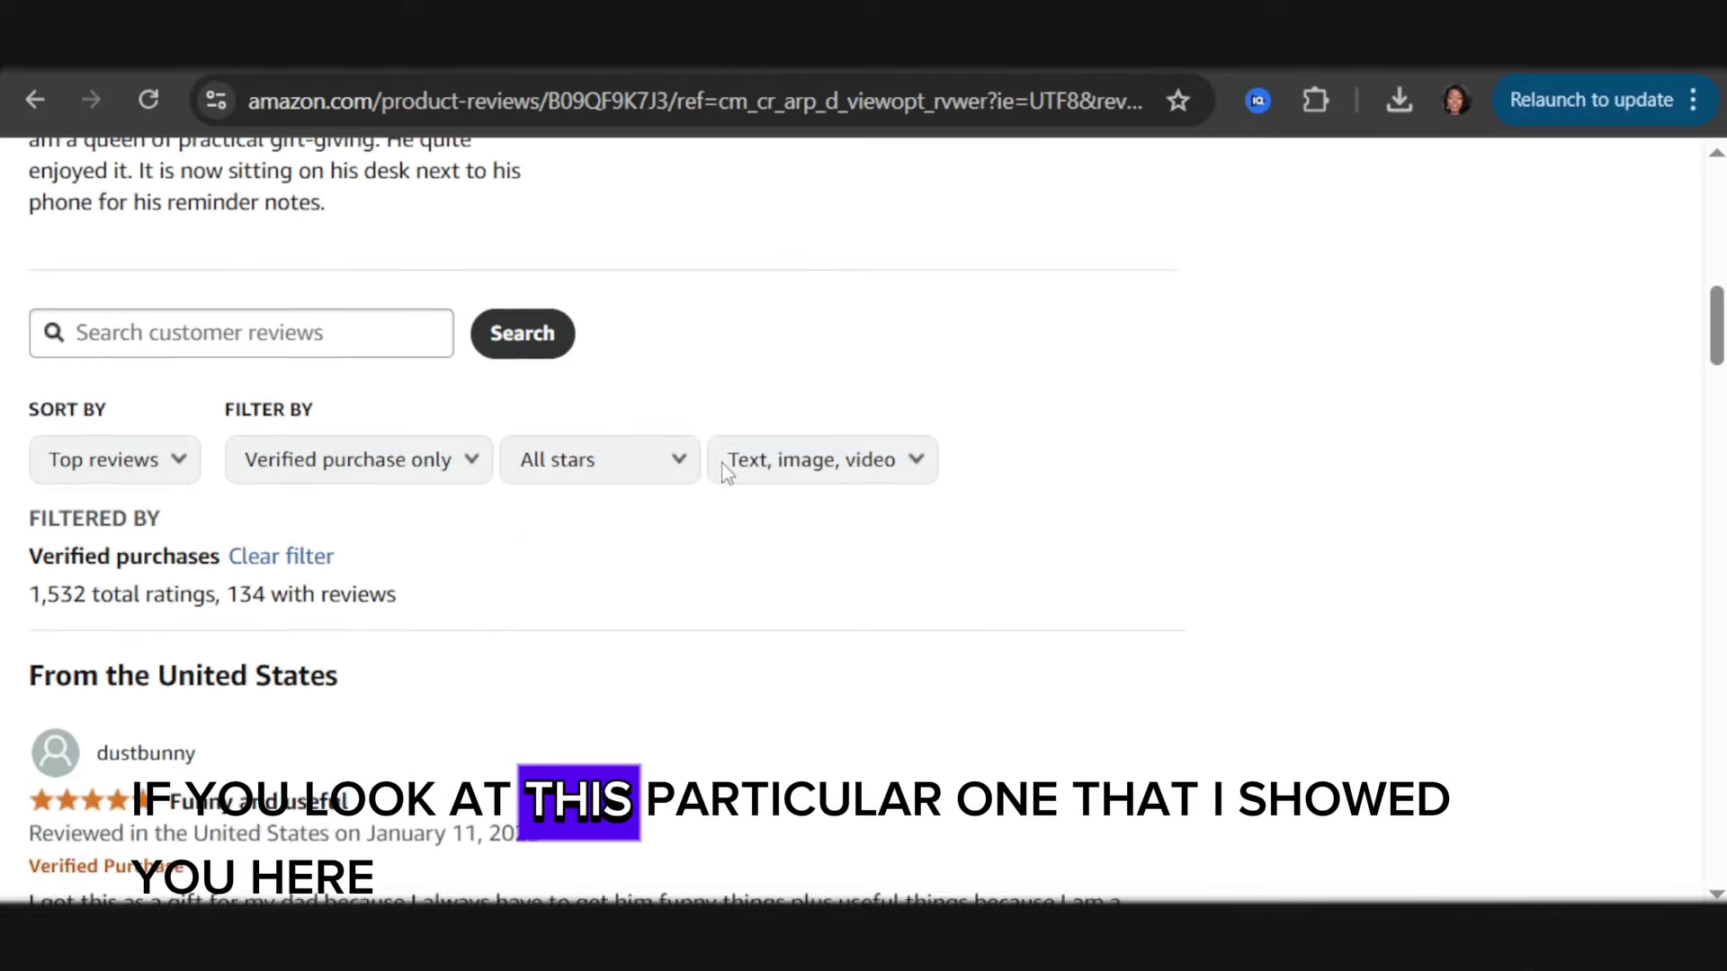
scroll(509, 536, up, 10)
click(509, 535)
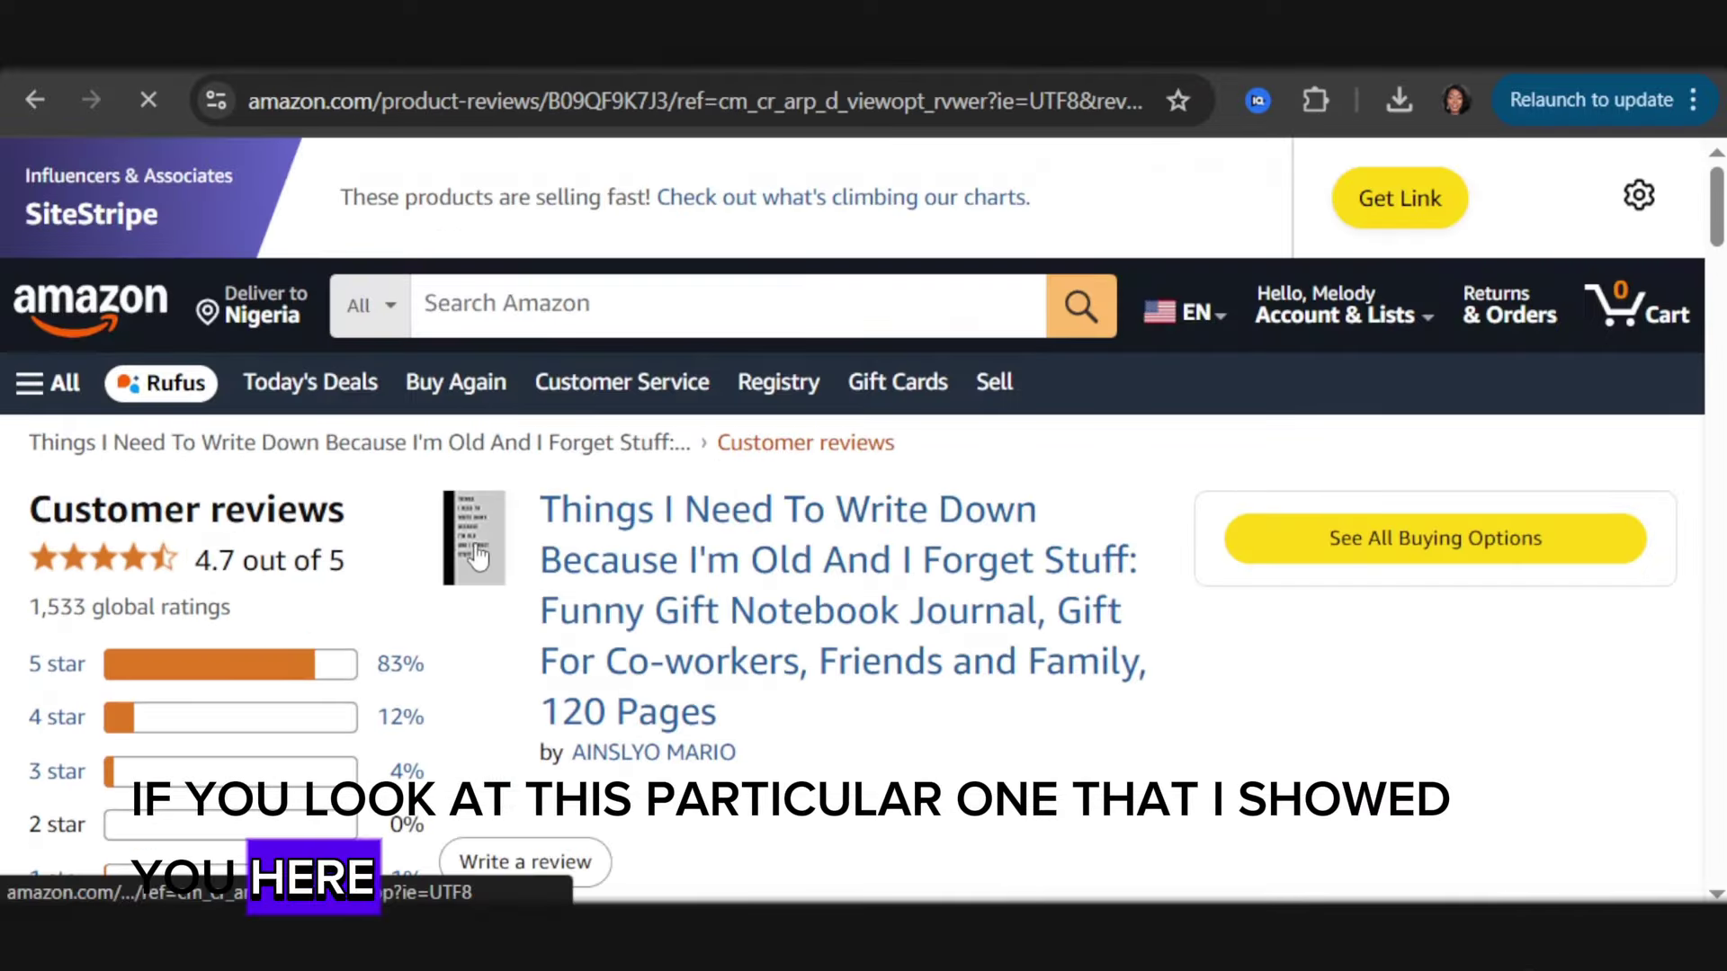
scroll(486, 557, down, 5)
scroll(278, 482, up, 6)
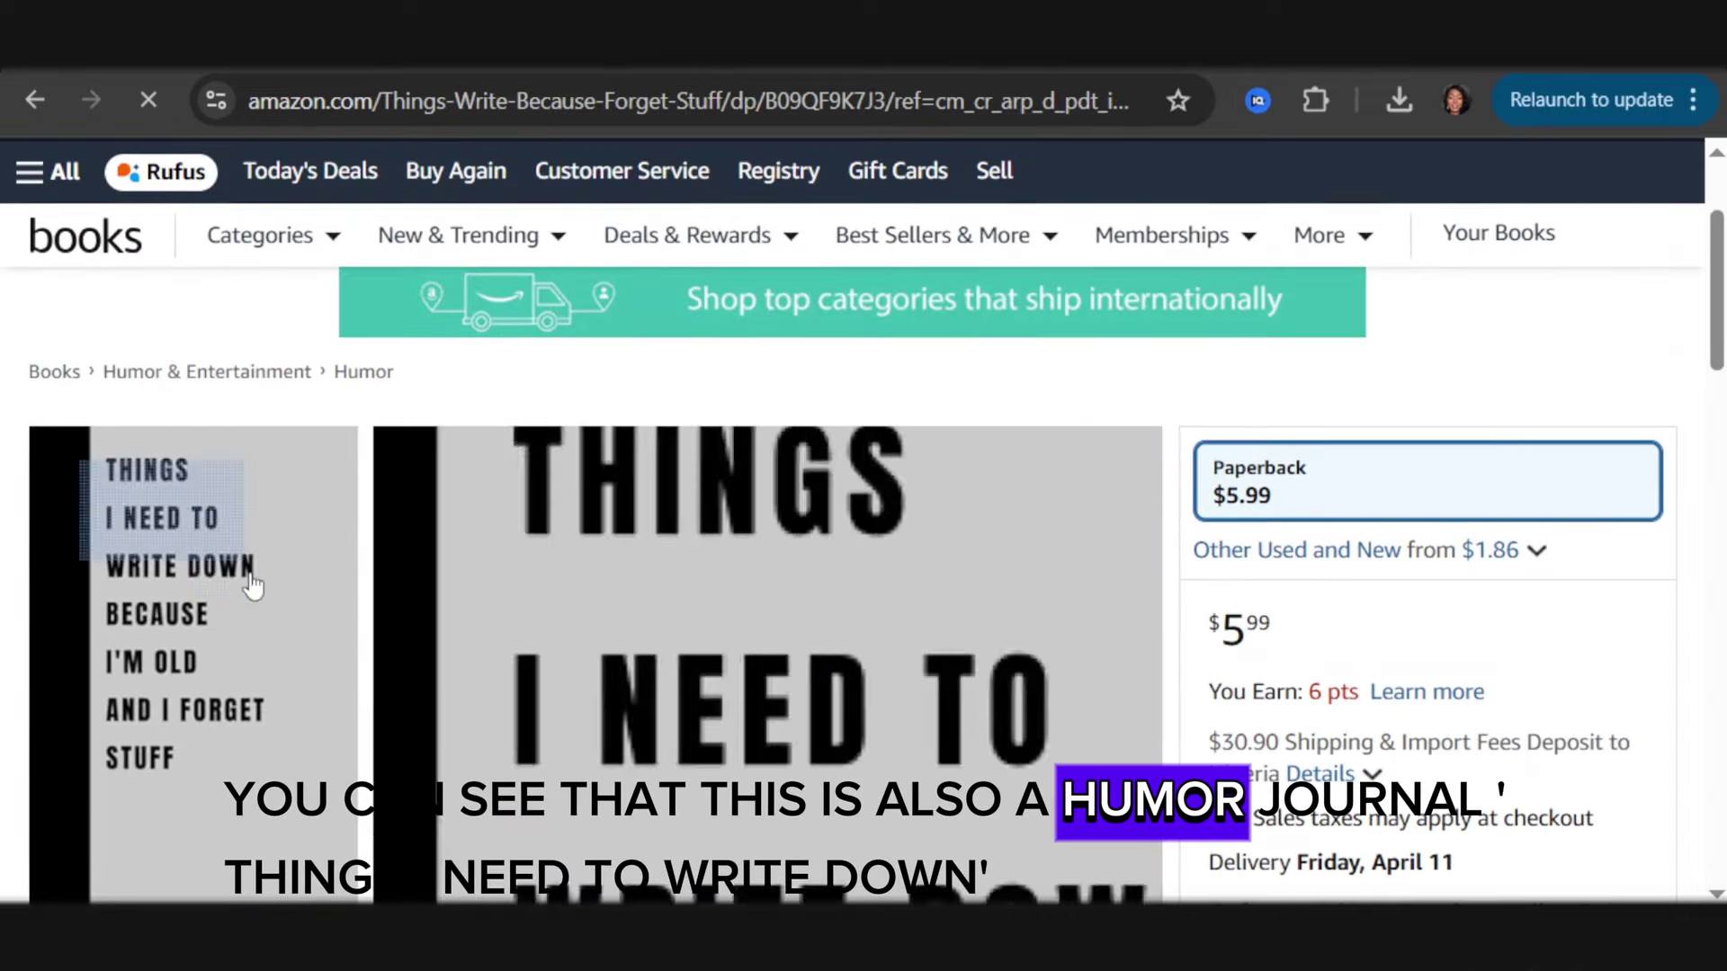
scroll(243, 576, down, 2)
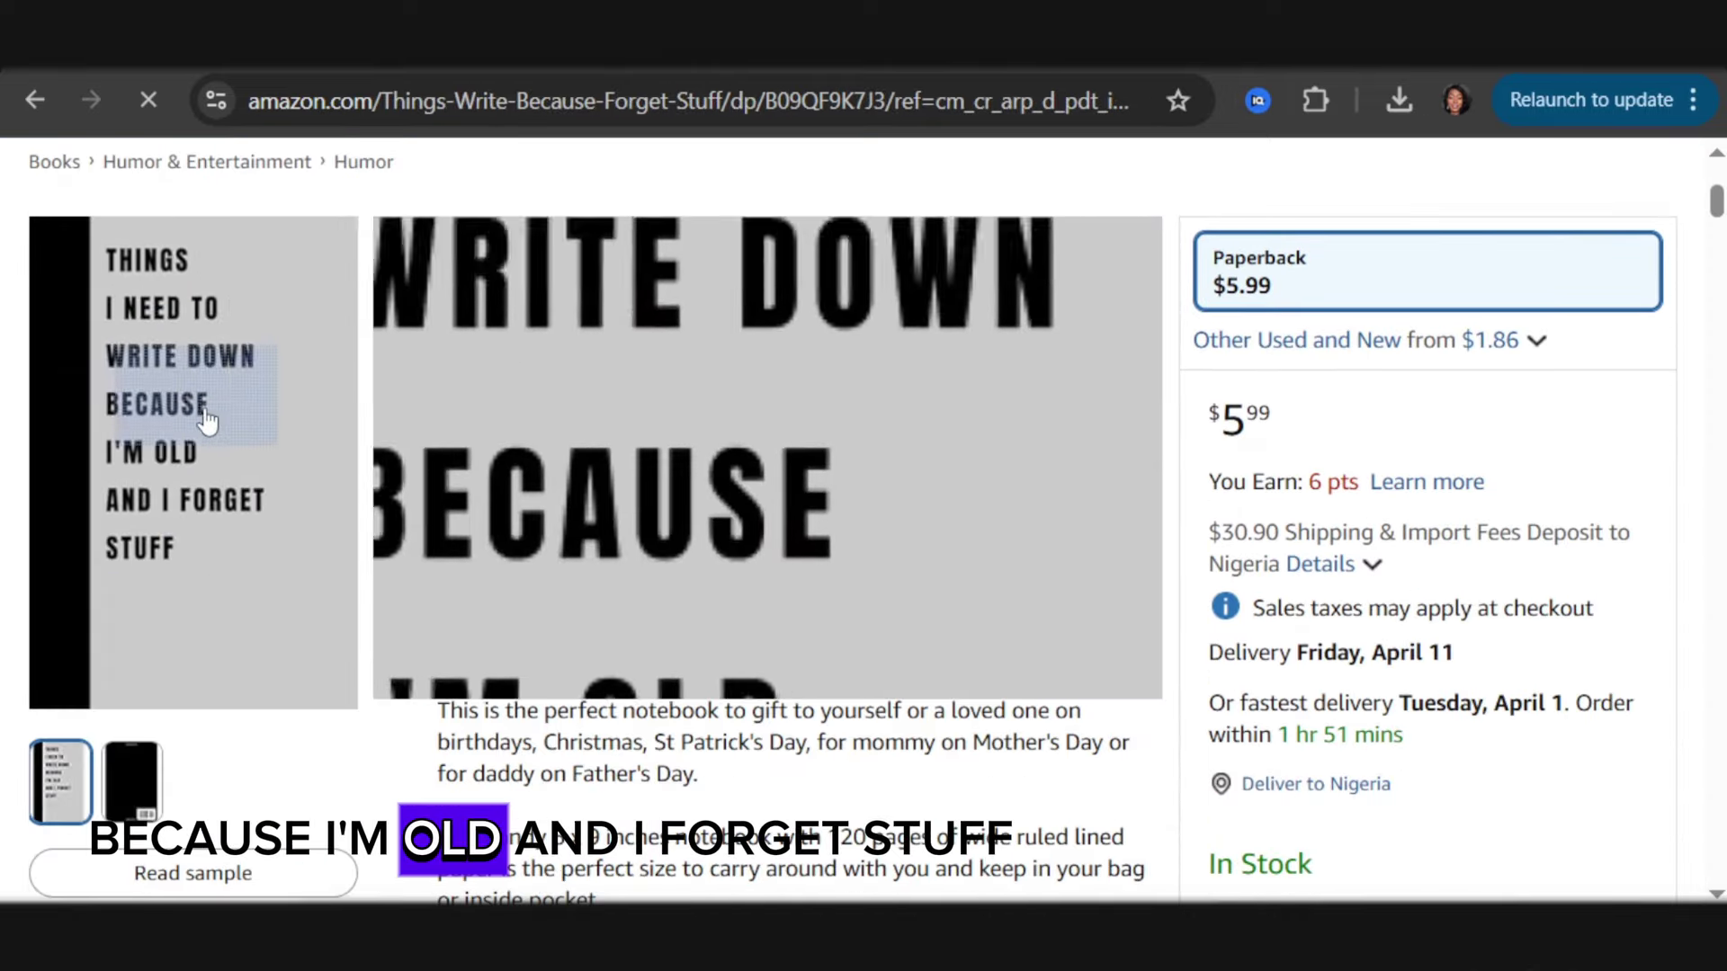
scroll(429, 542, down, 2)
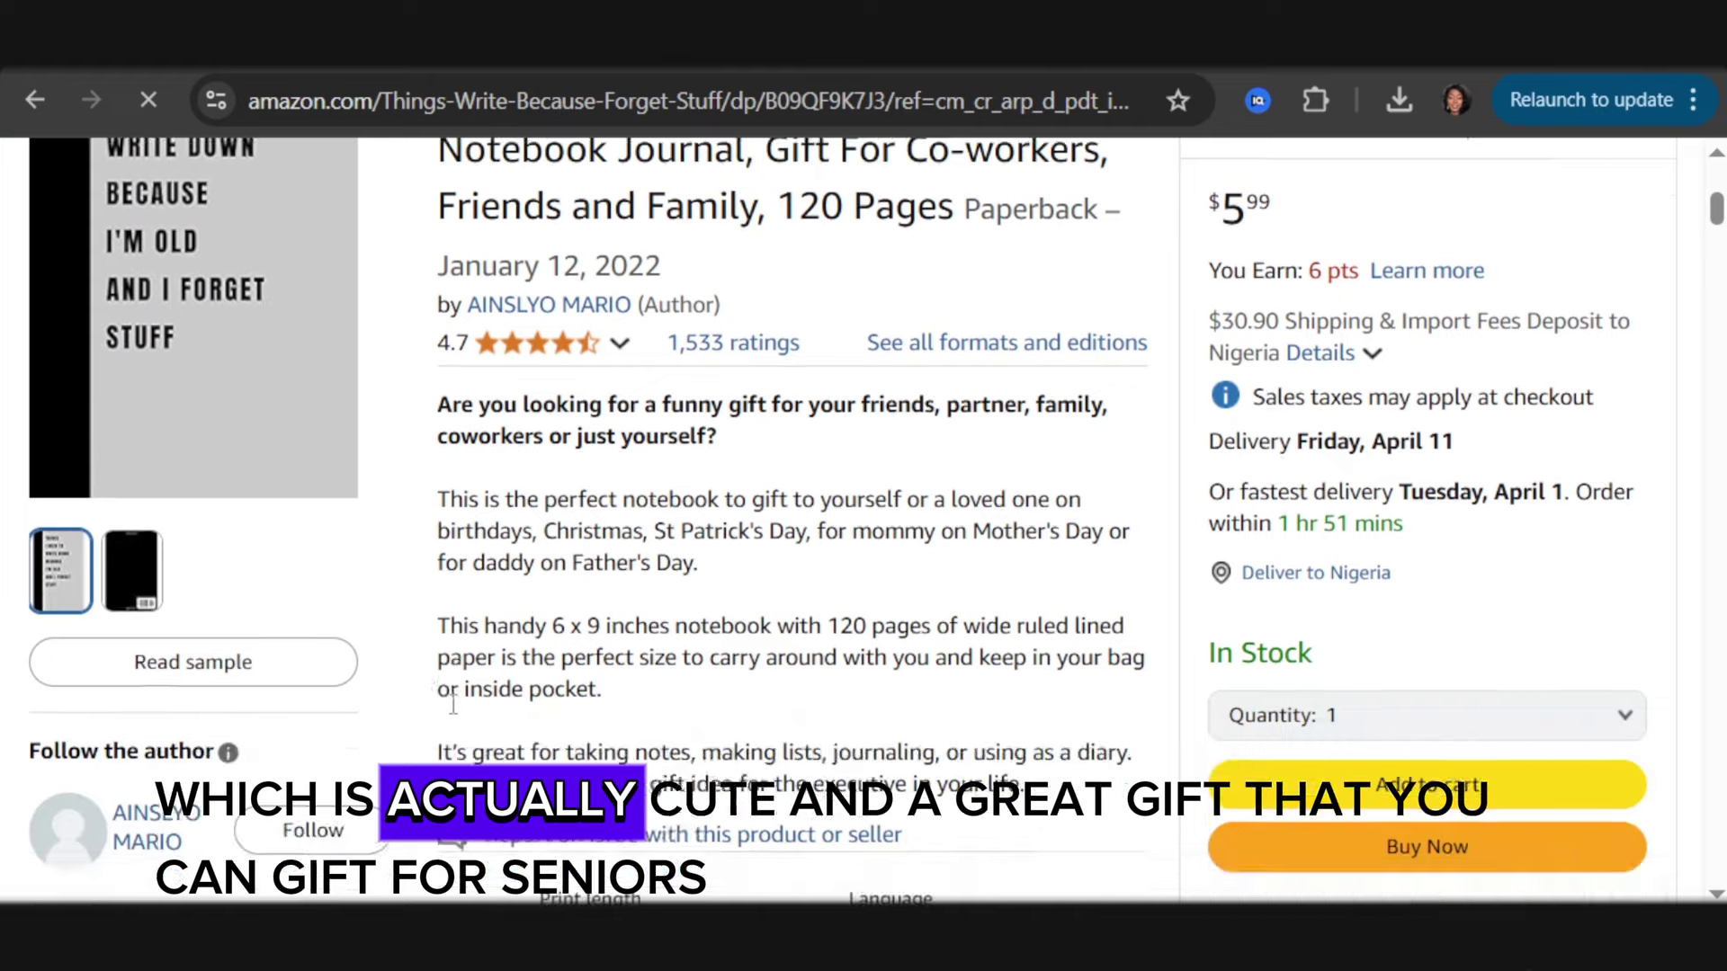
scroll(421, 665, up, 2)
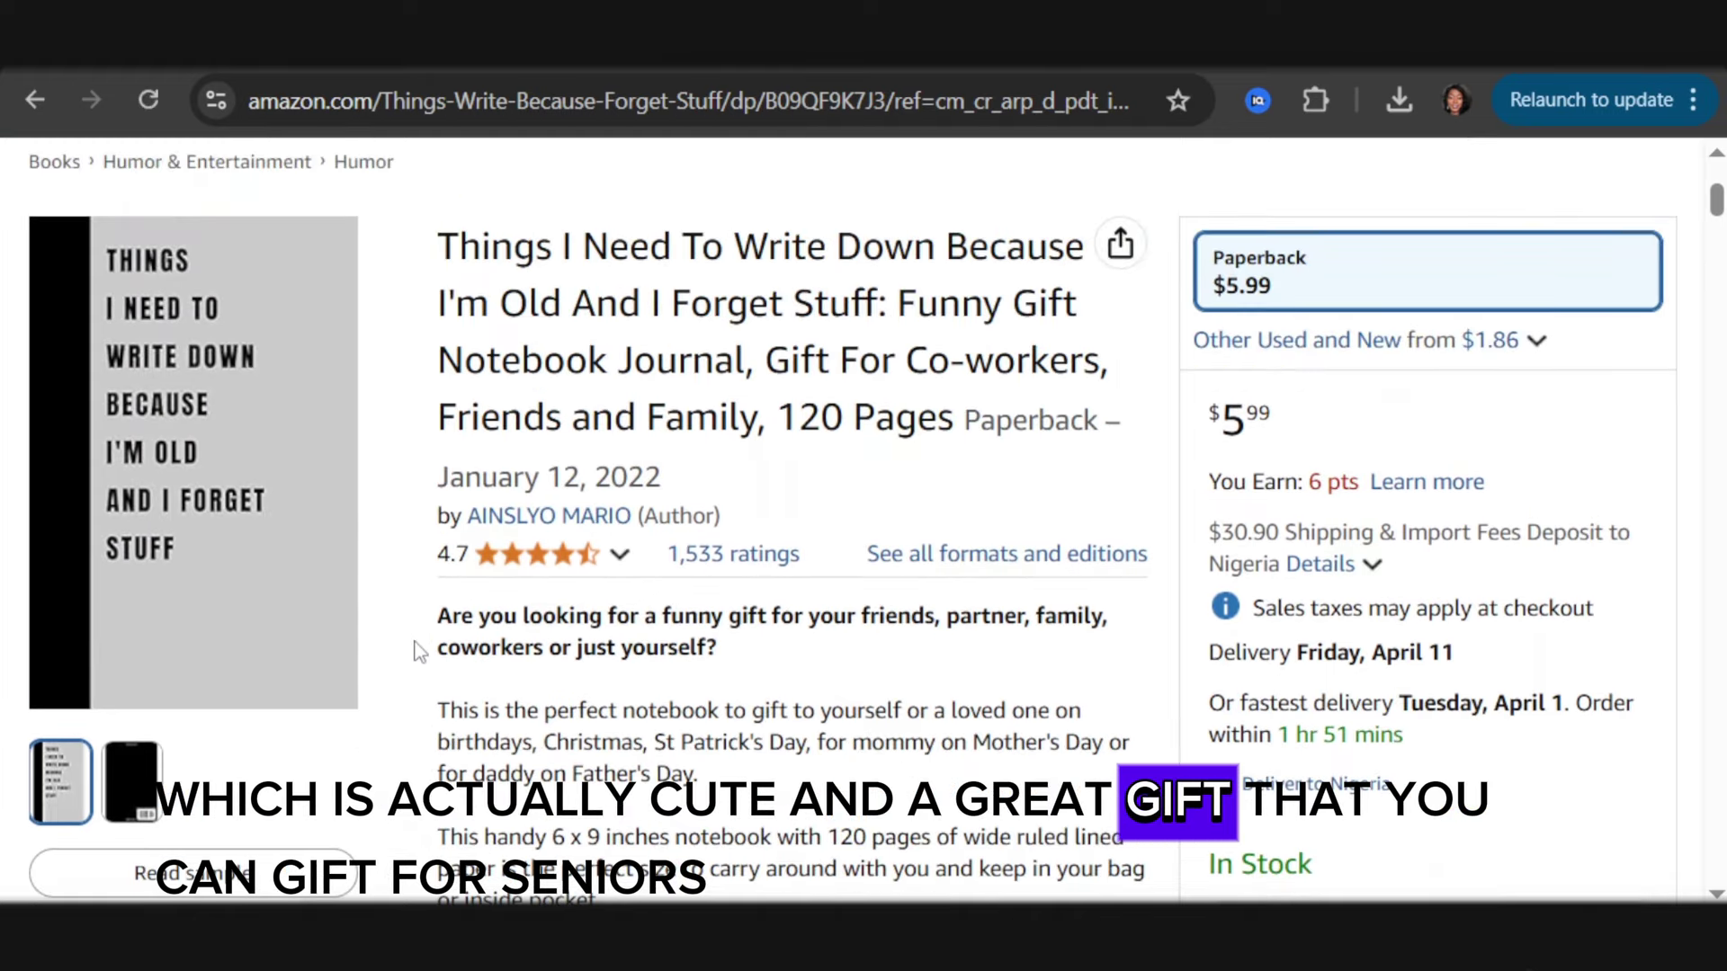
scroll(420, 651, down, 1)
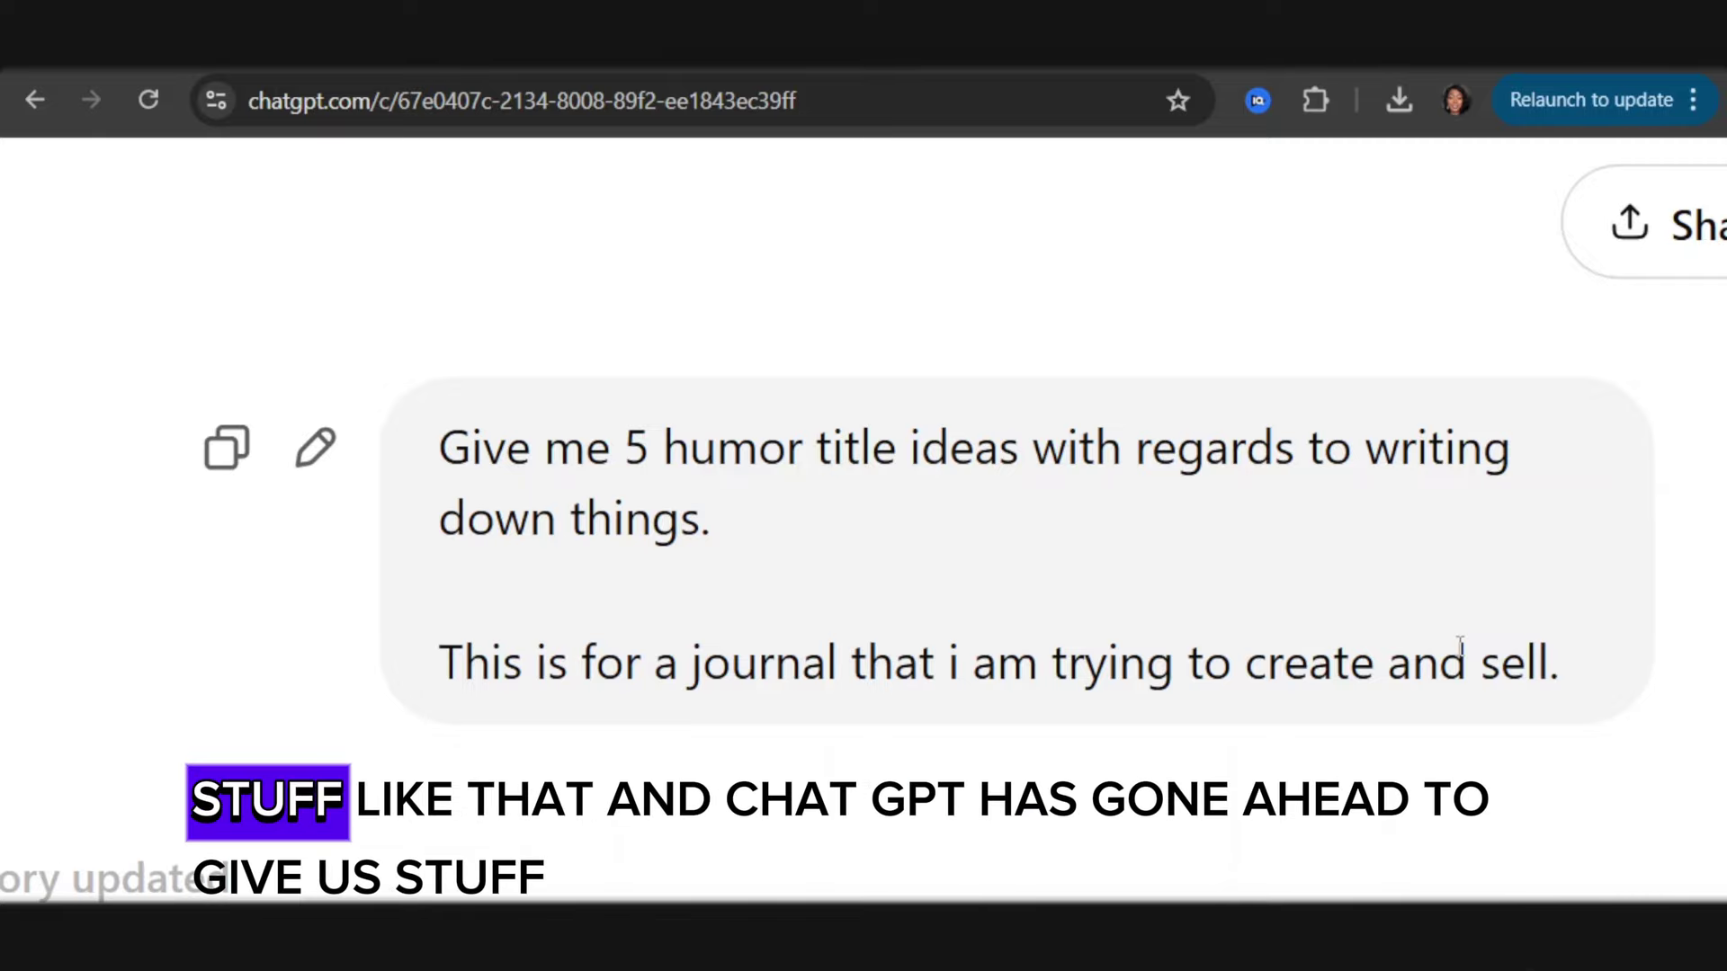
Read through the five humorous journal title ideas that ChatGPT generated
scroll(1421, 674, down, 10)
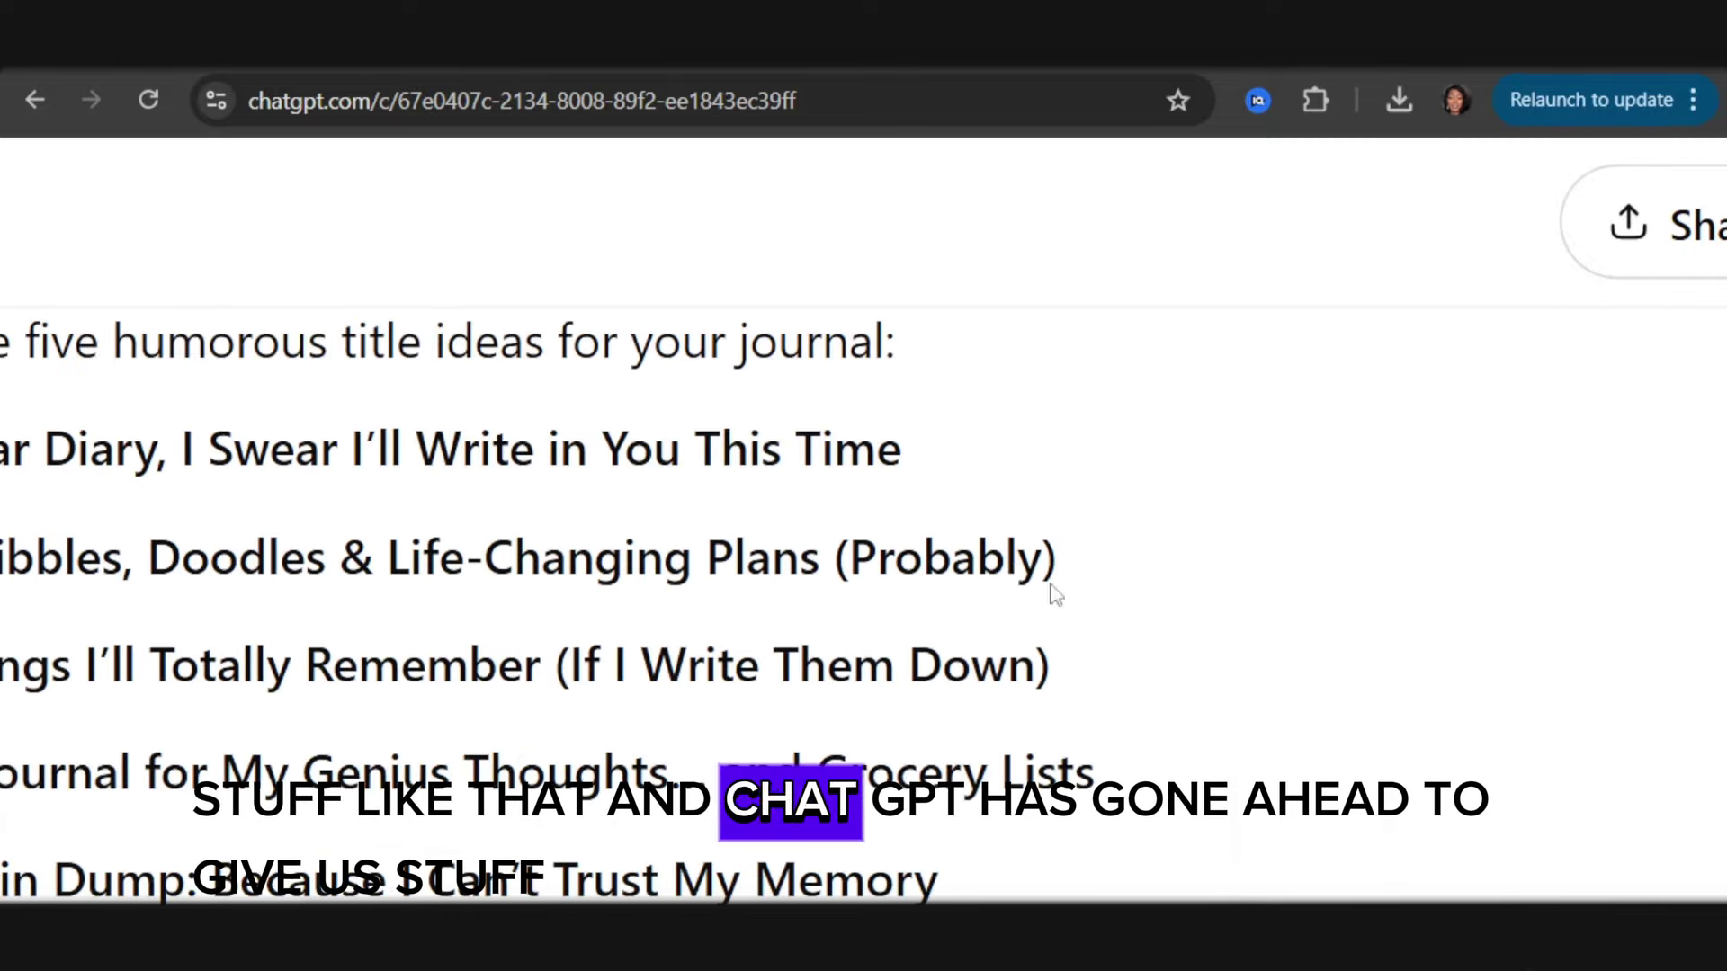
scroll(911, 630, up, 8)
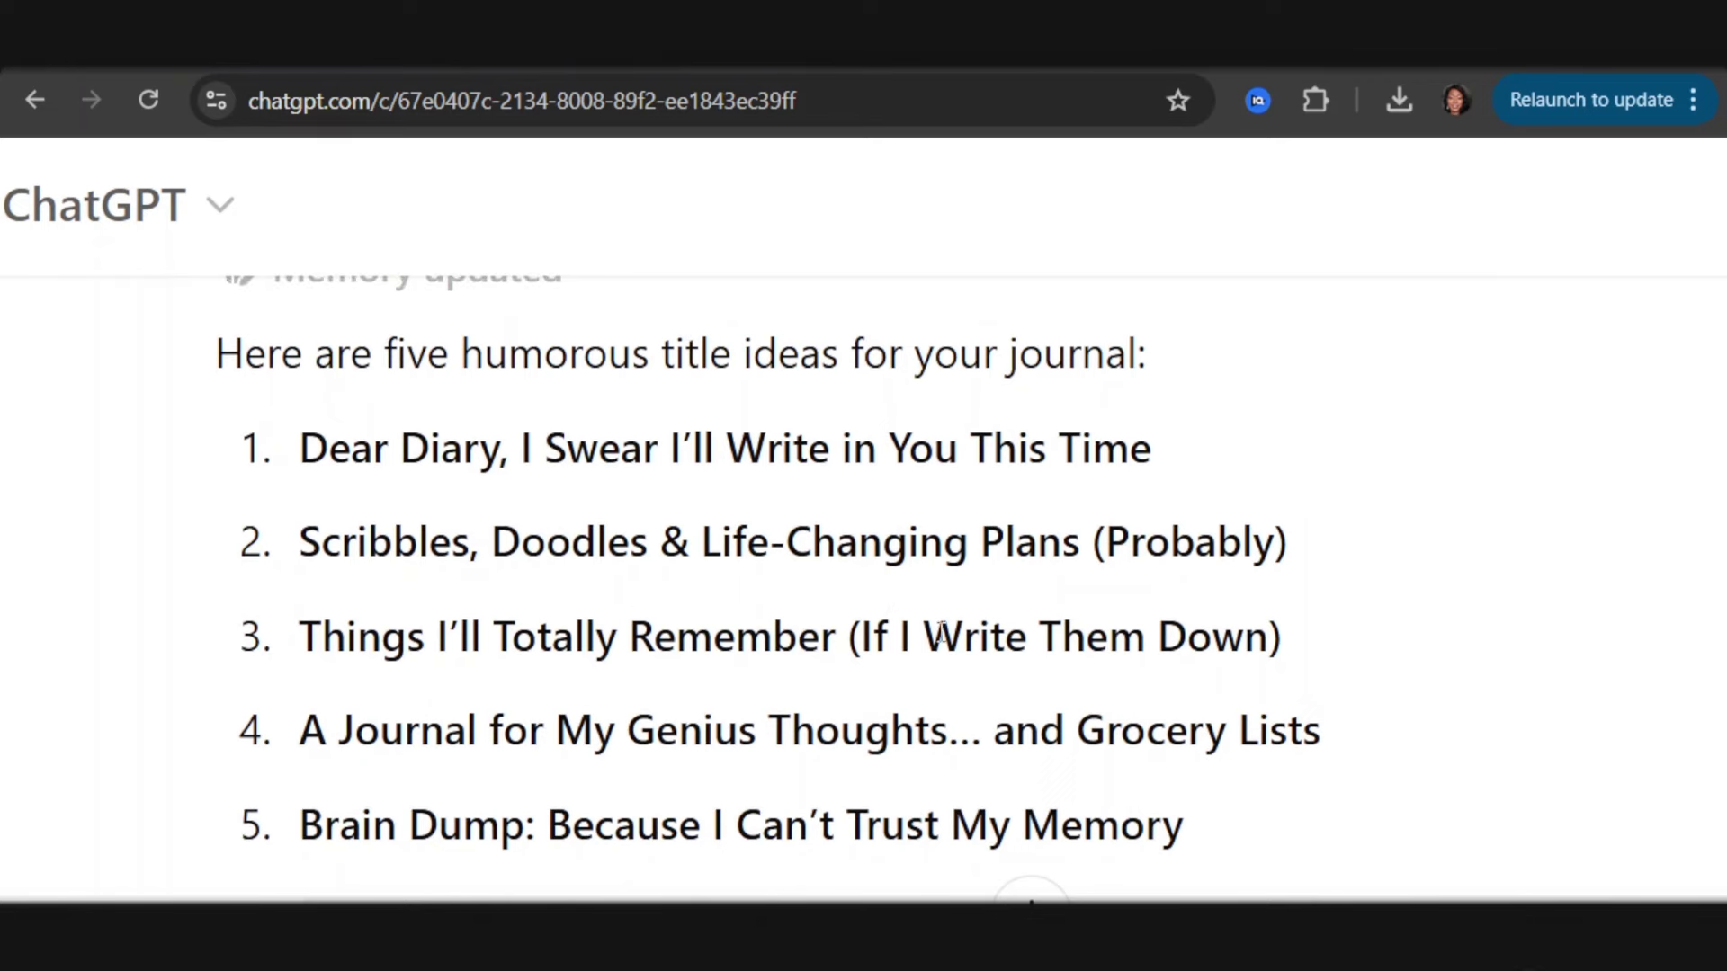
scroll(748, 698, down, 3)
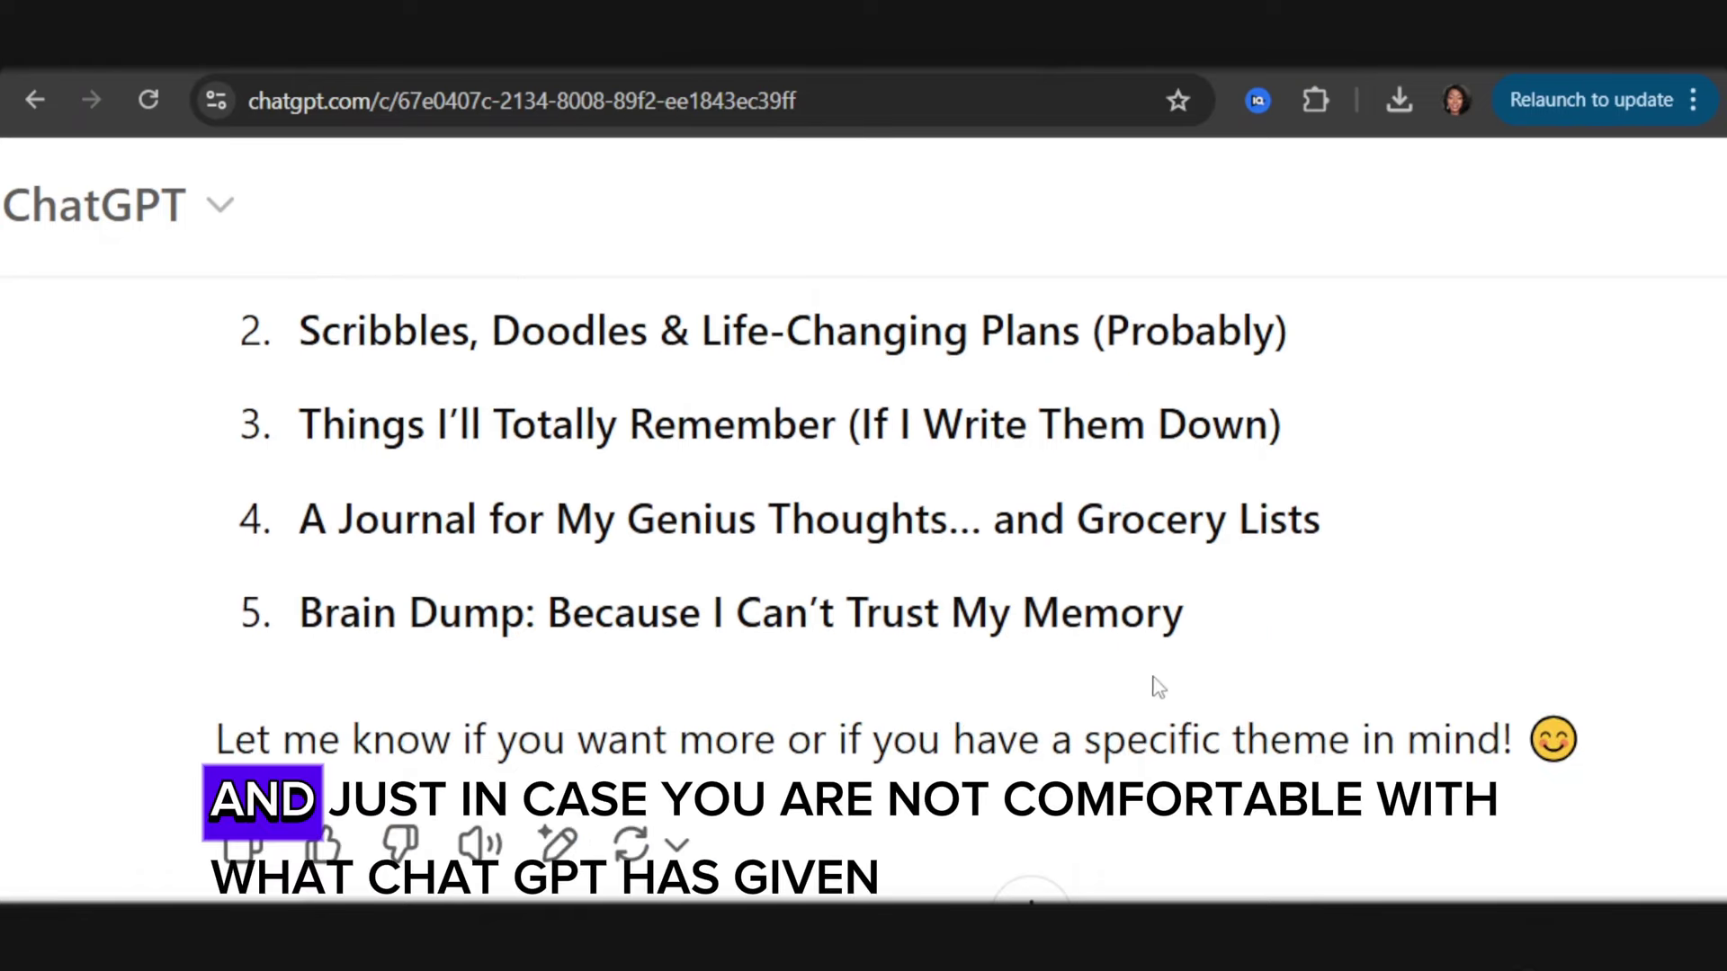
scroll(821, 629, down, 6)
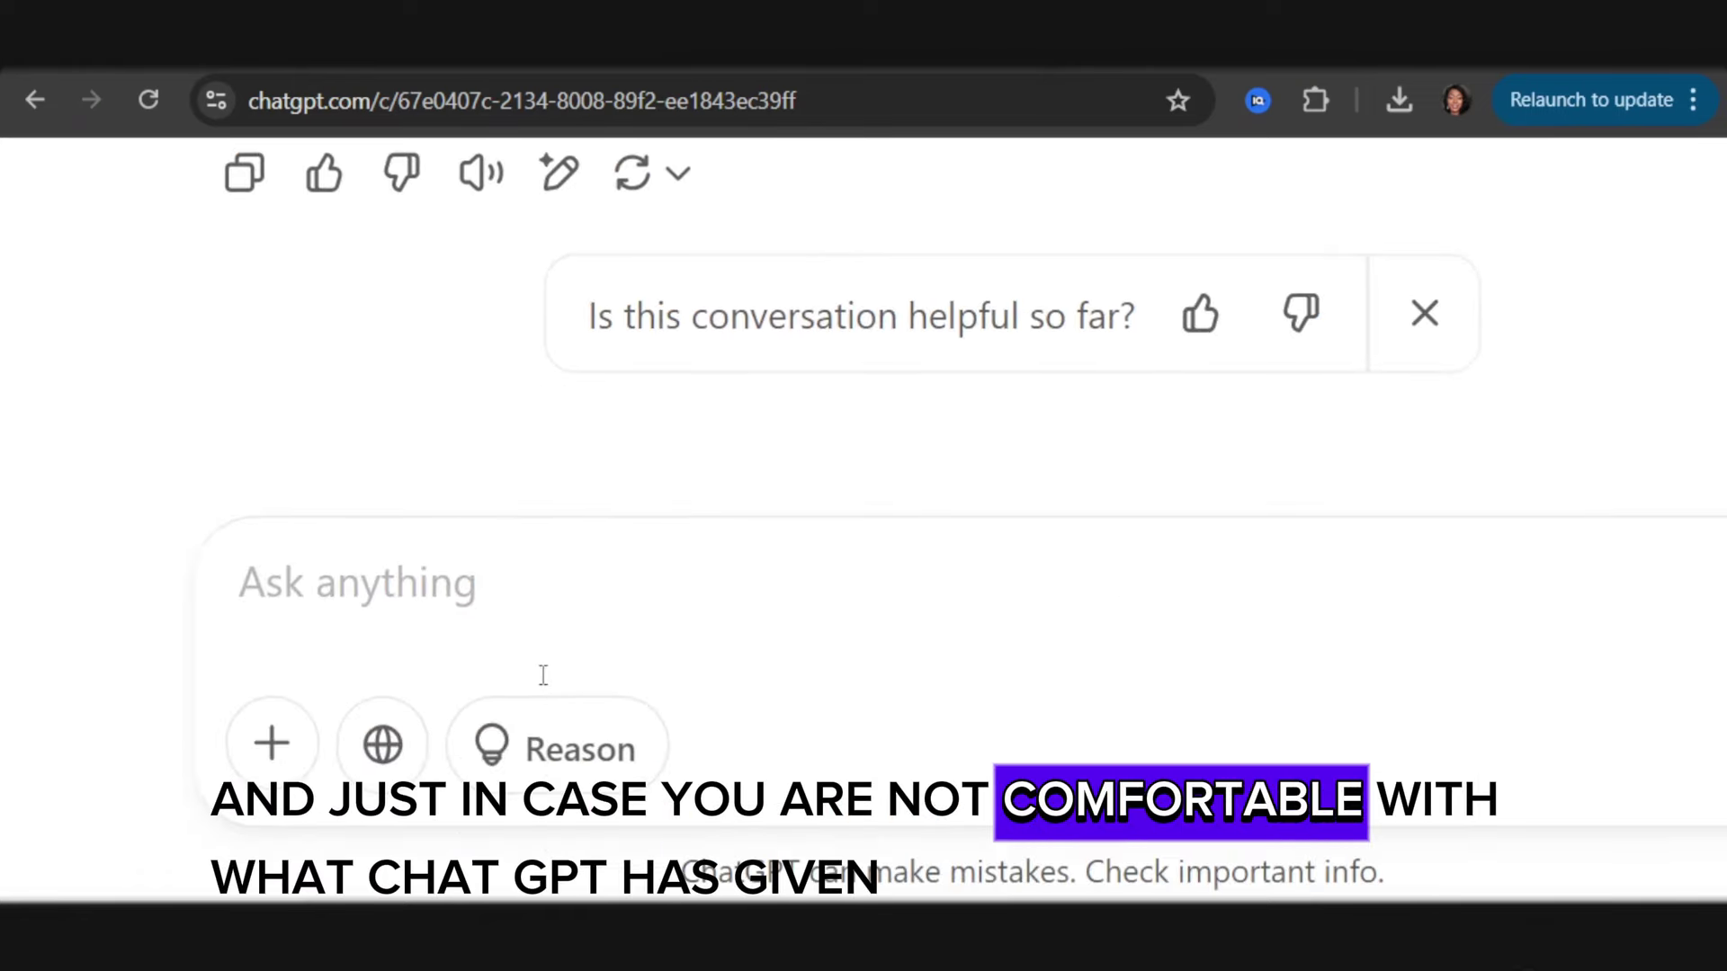
Ask ChatGPT to "give me 10 more" title ideas and select the title "Ctrl + S for My Brain"
scroll(531, 629, up, 5)
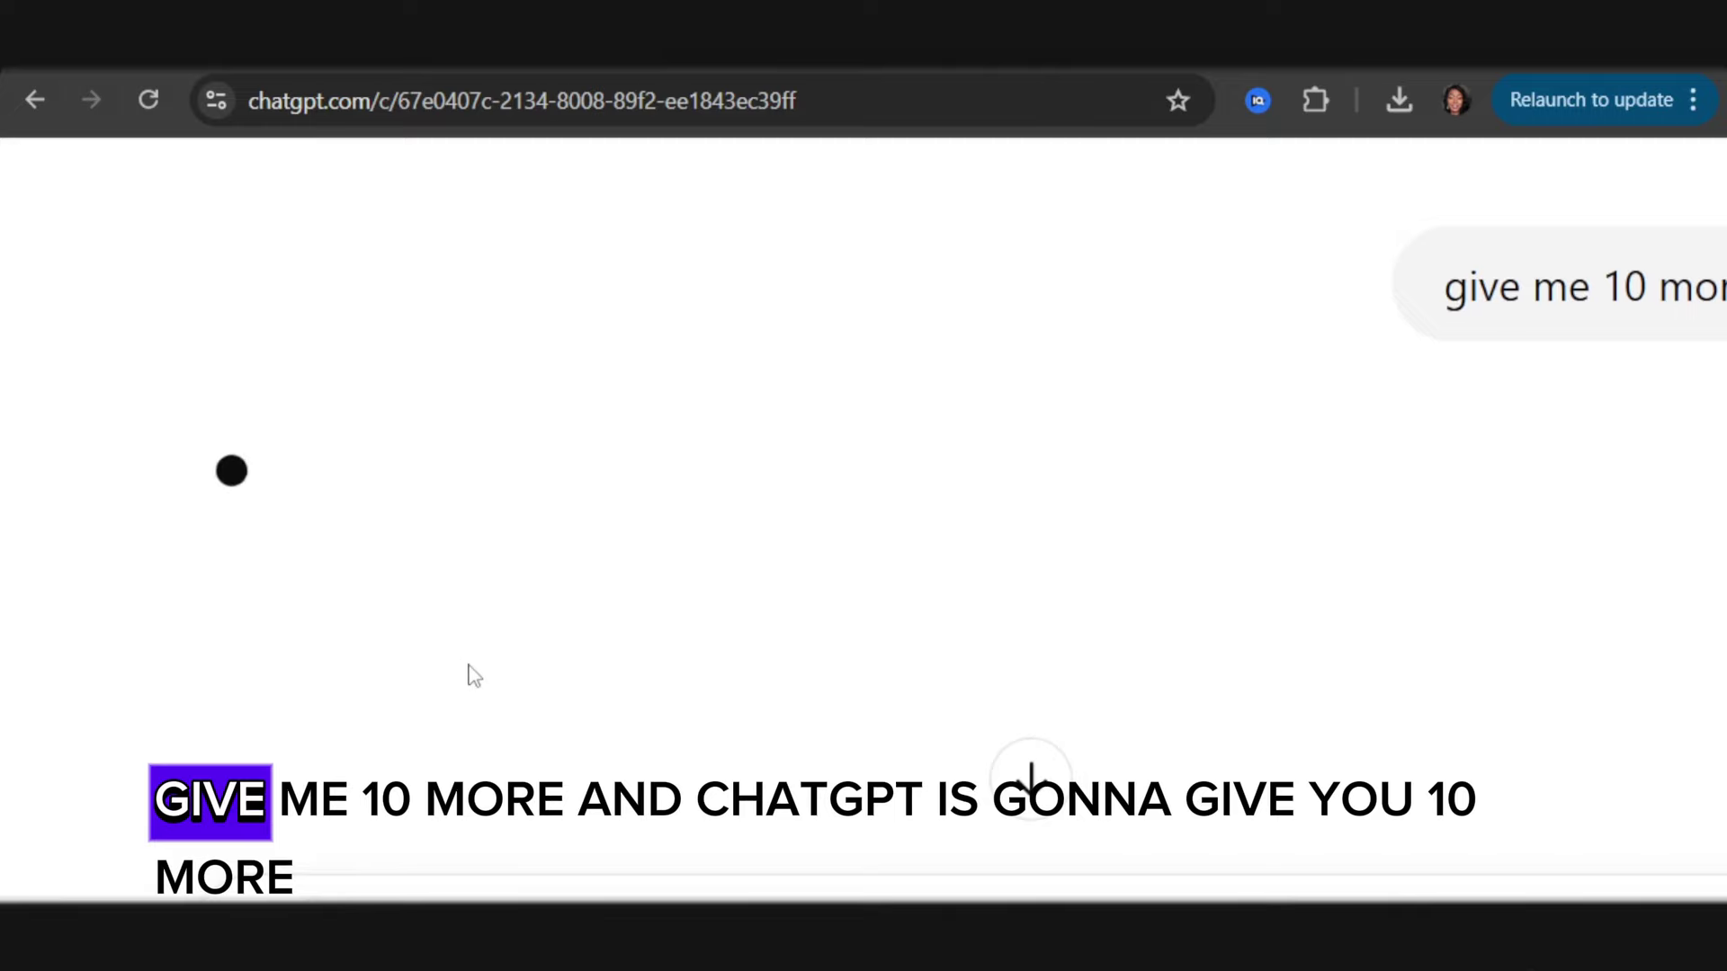
scroll(1568, 336, right, 2)
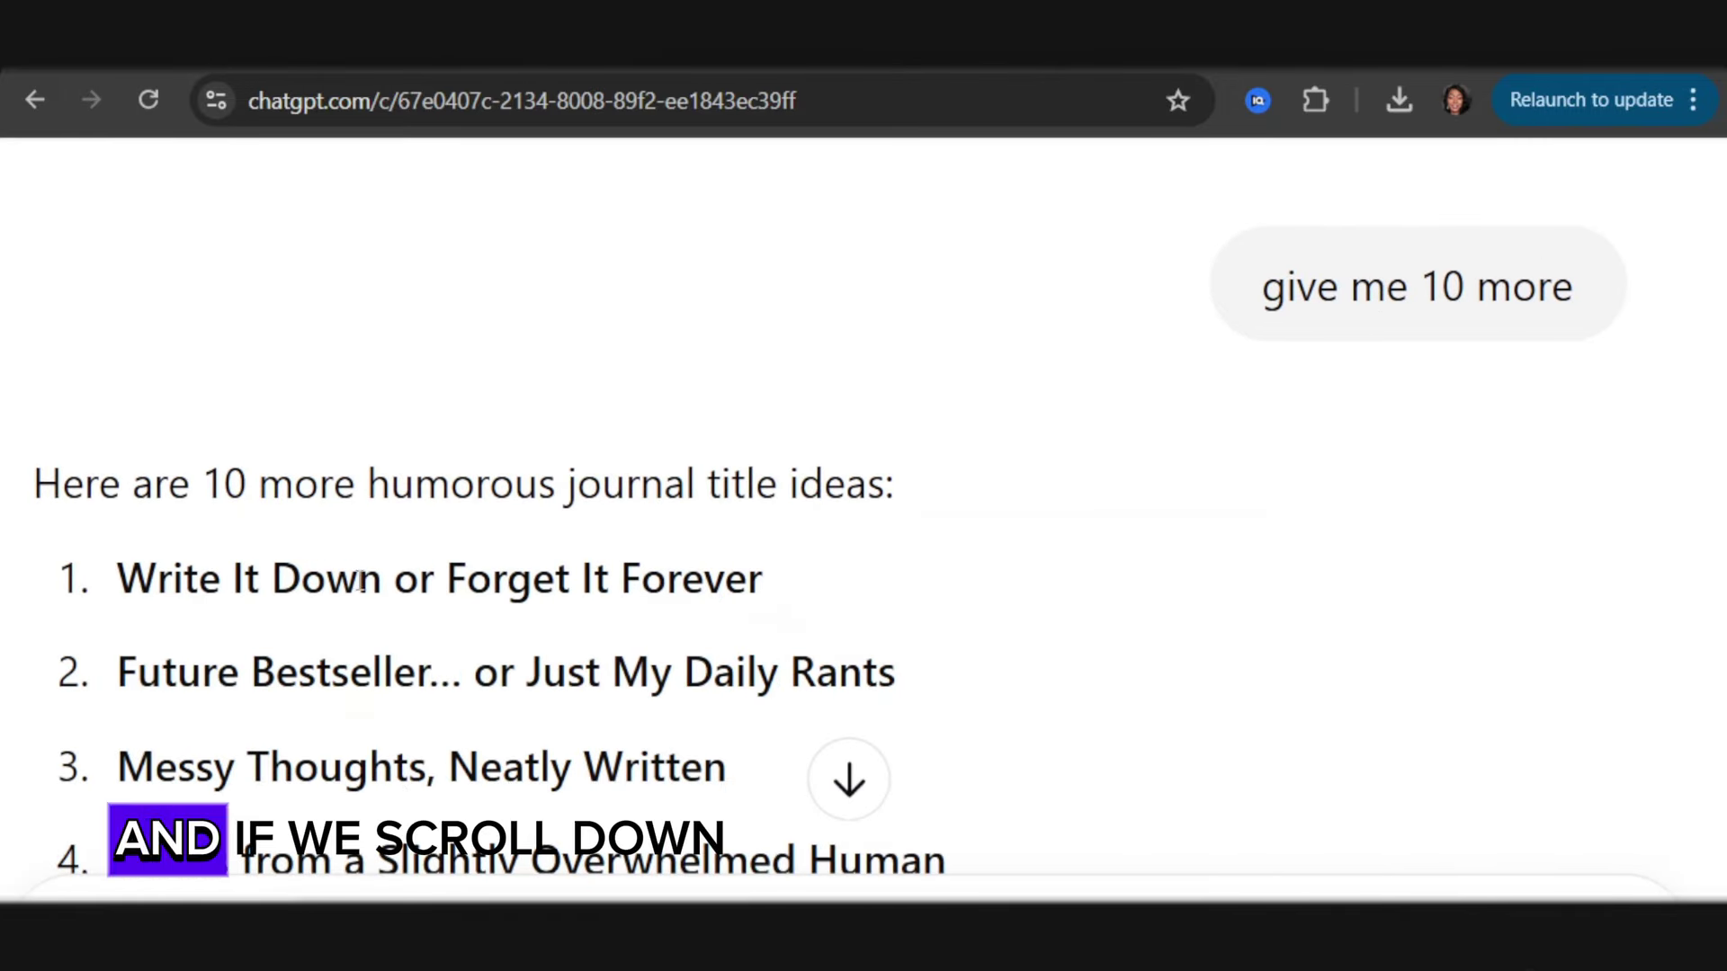
scroll(769, 836, down, 7)
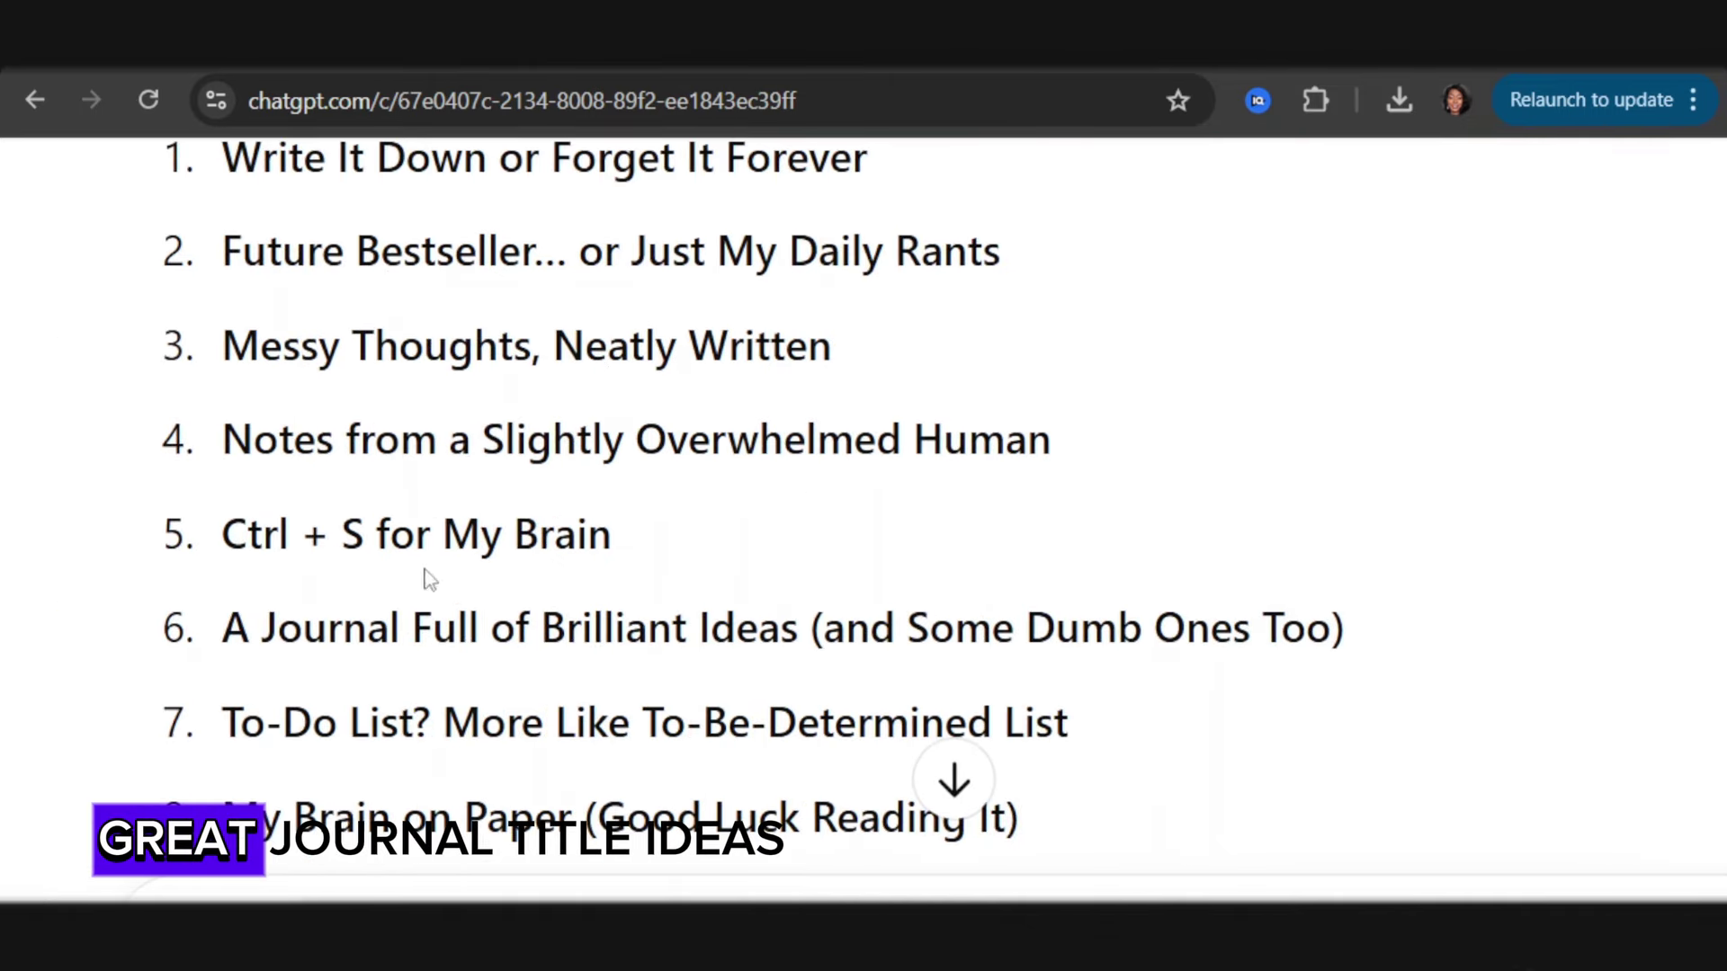
key(ctrl+minus)
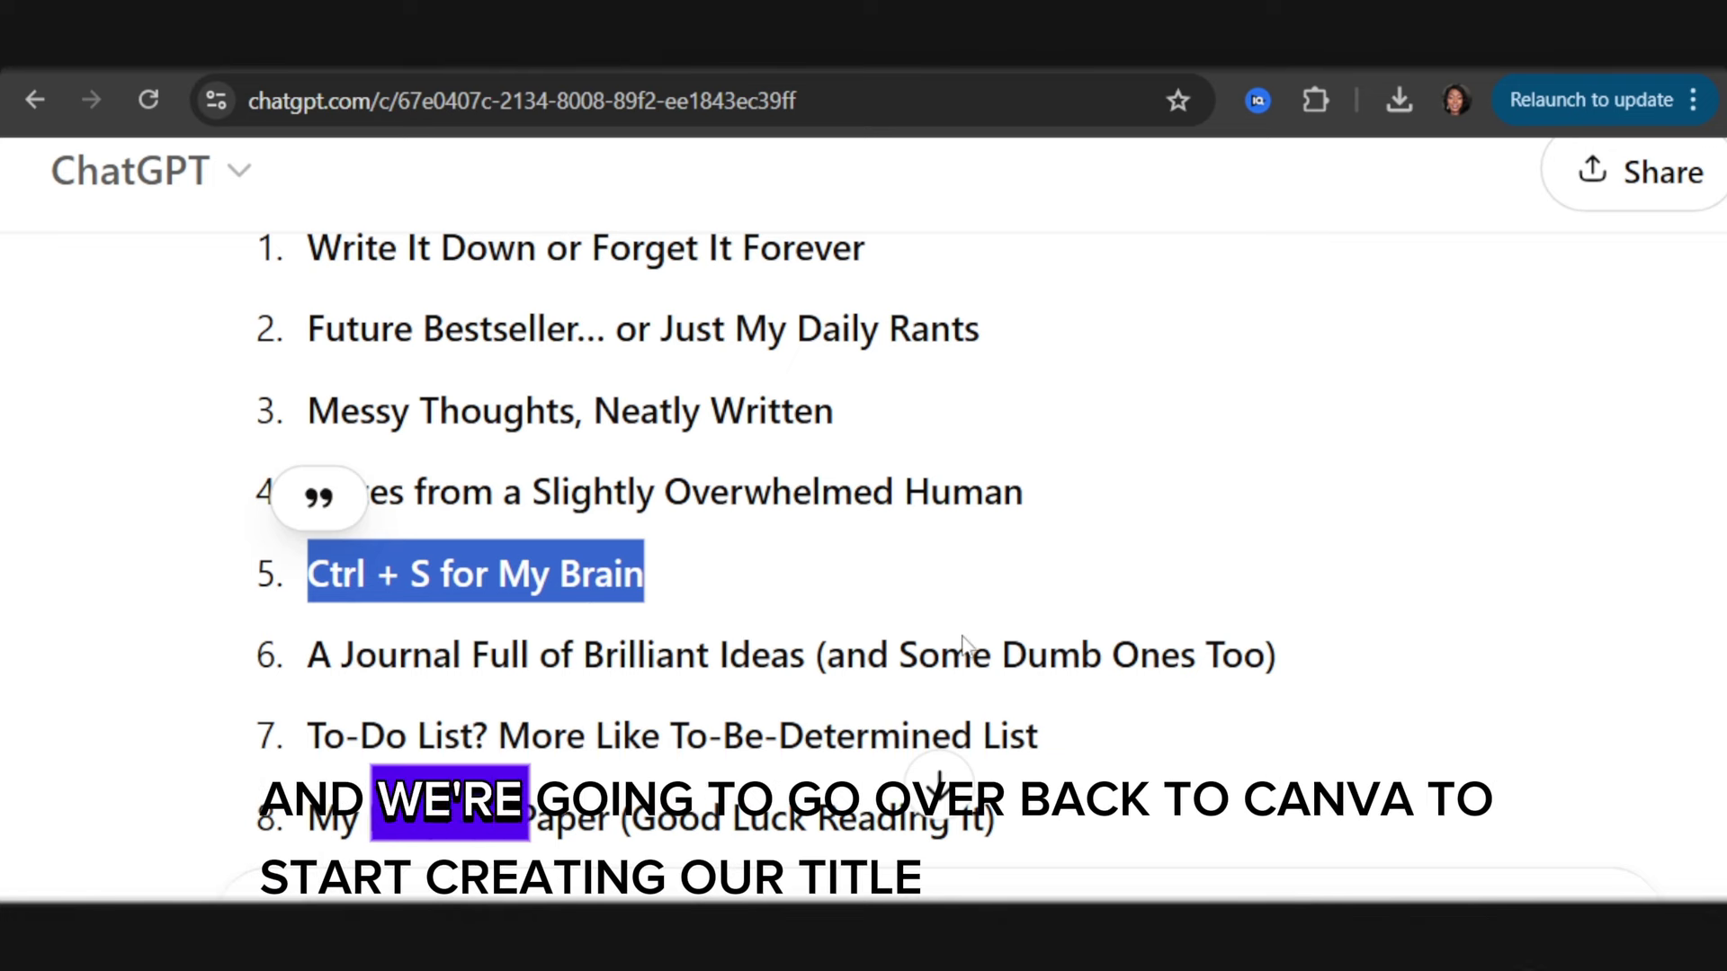
Switch to Canva and browse the background photos in the element library
key(alt+Tab)
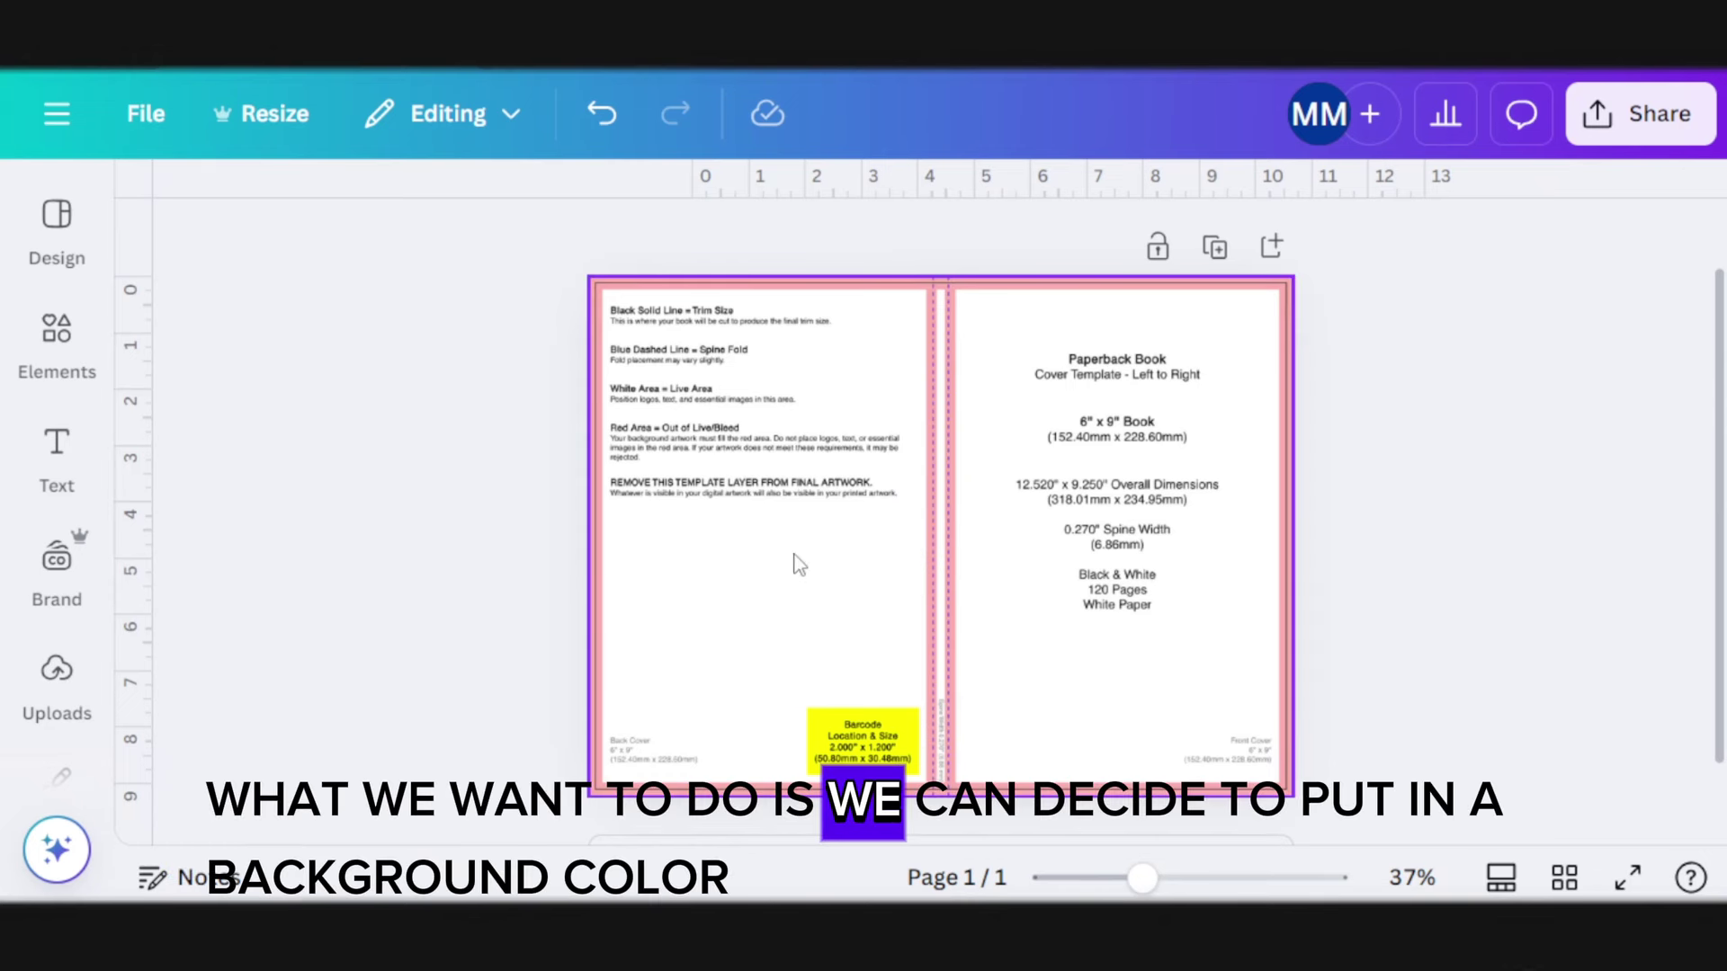
click(798, 564)
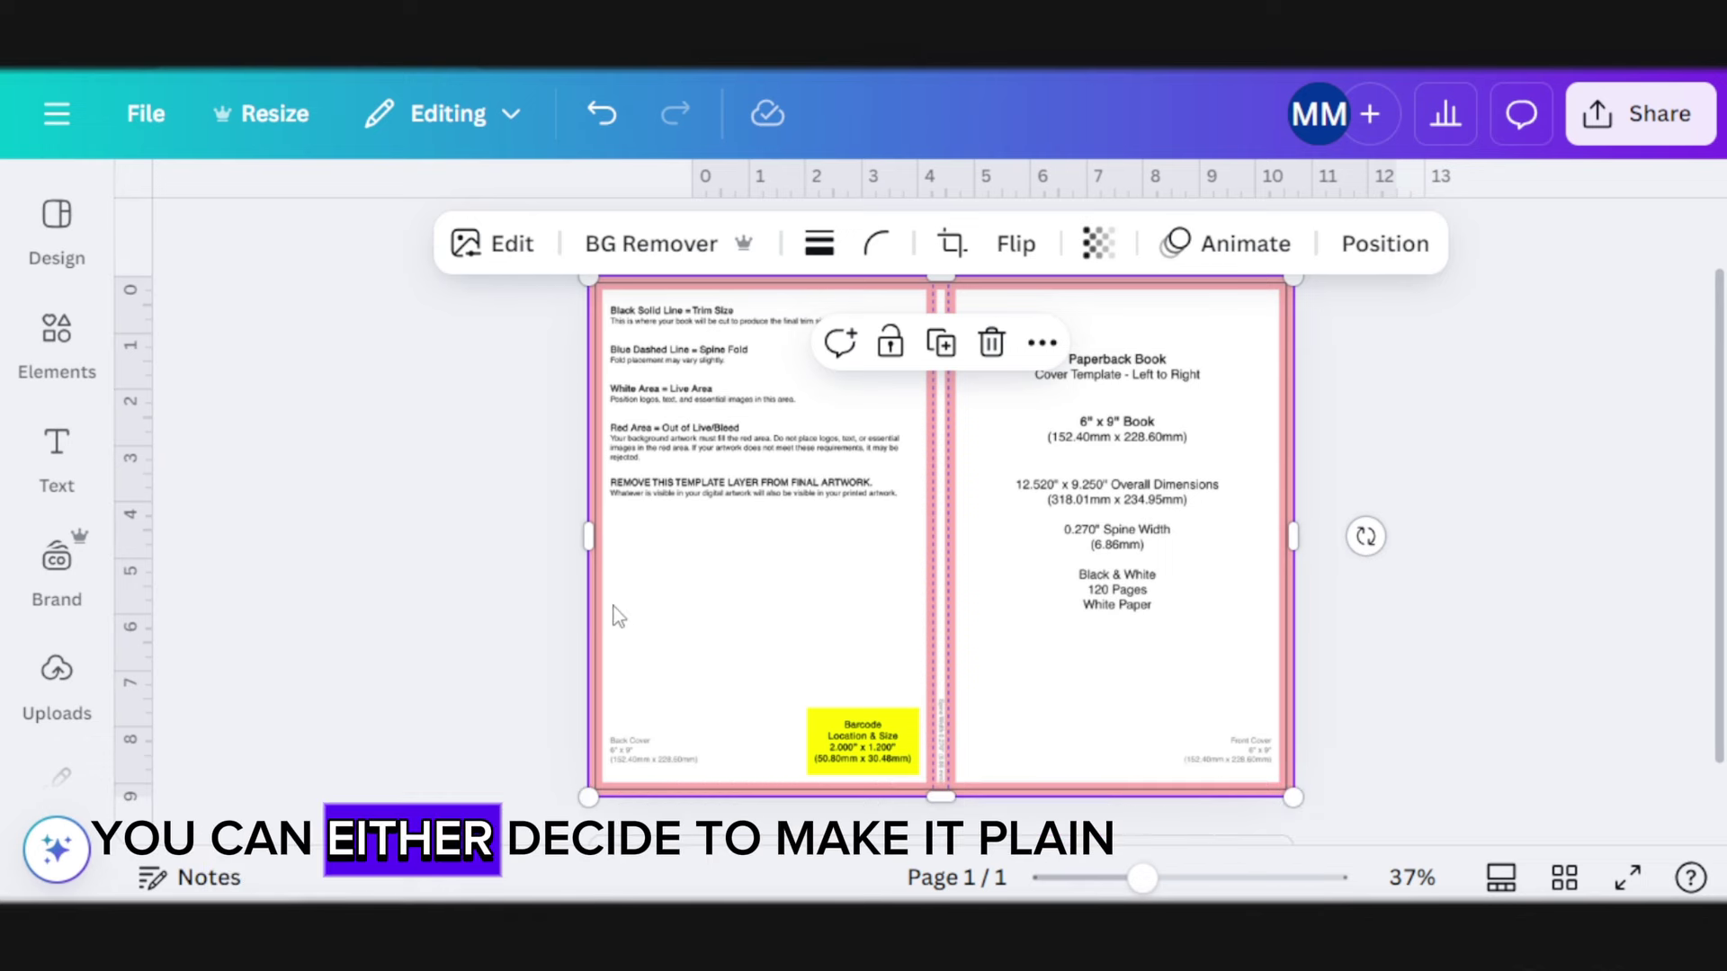
click(57, 454)
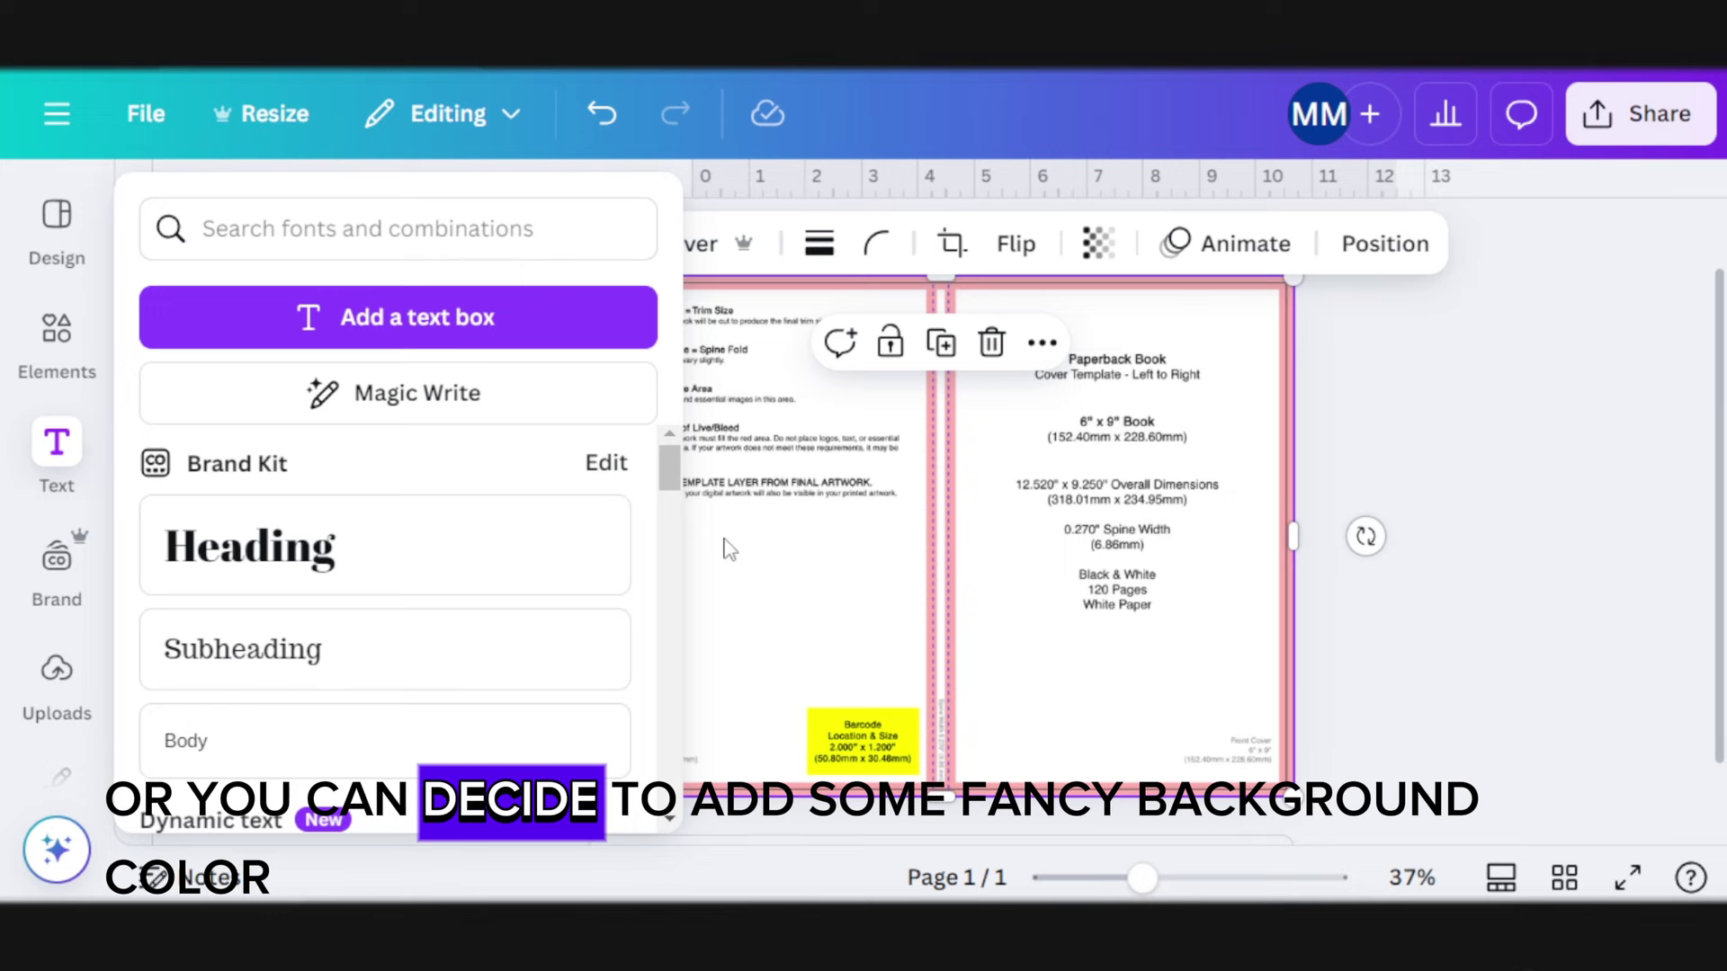
click(683, 536)
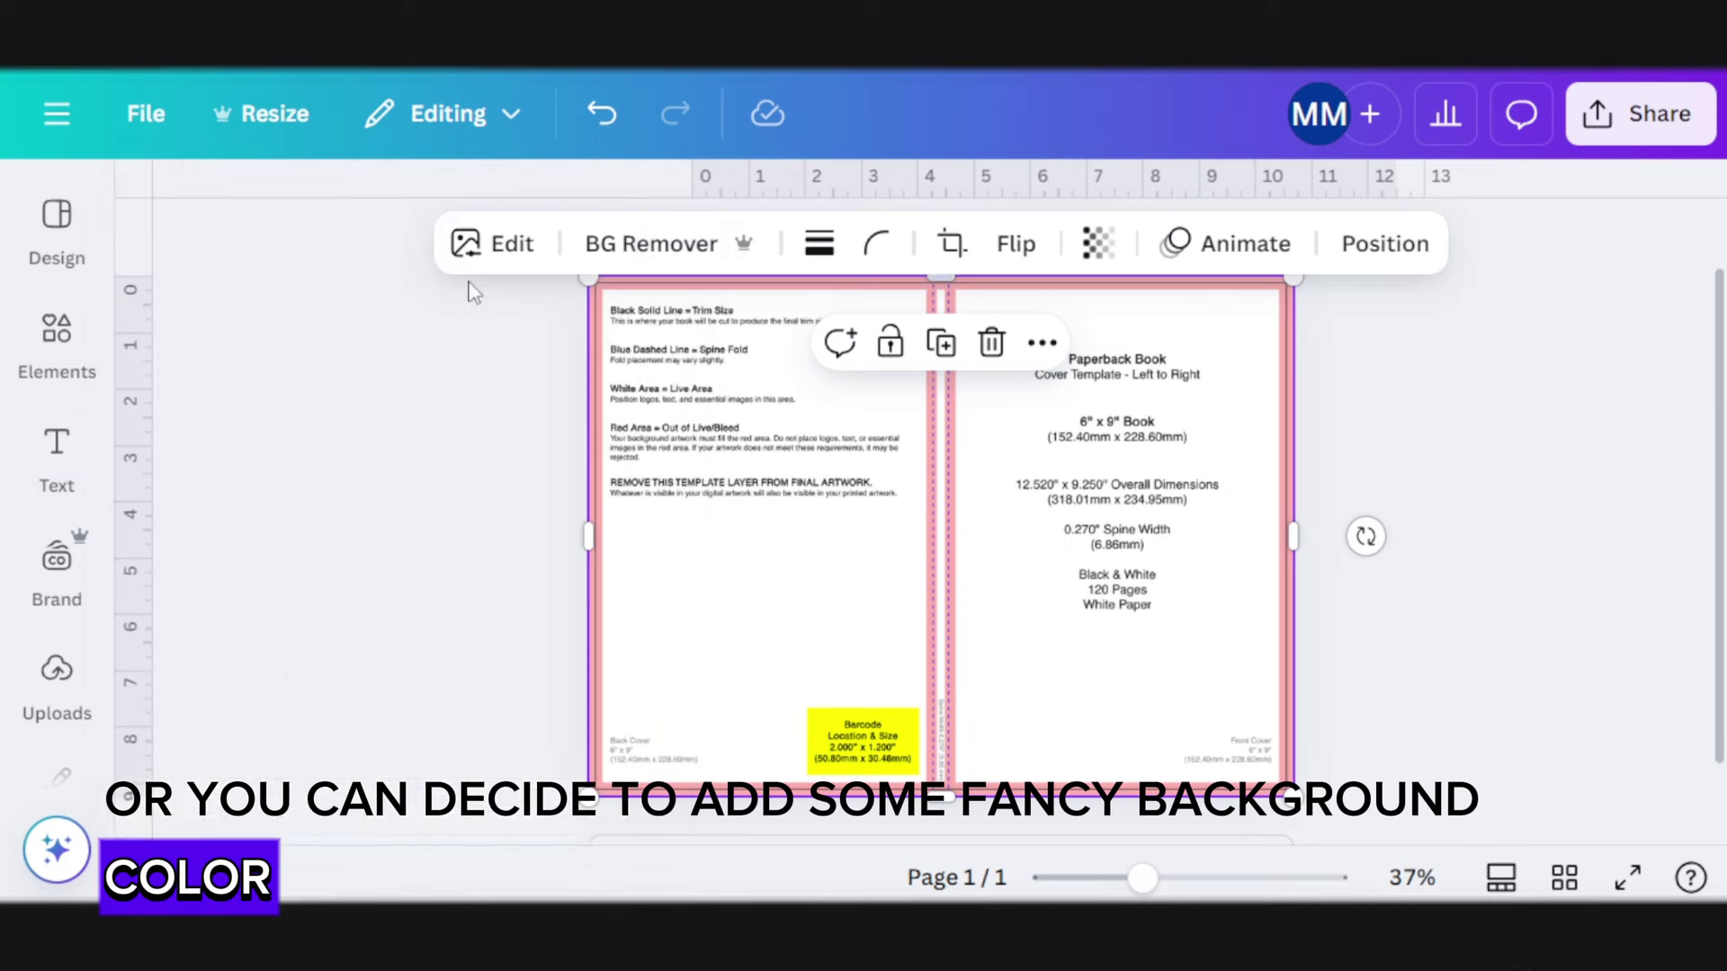
click(59, 360)
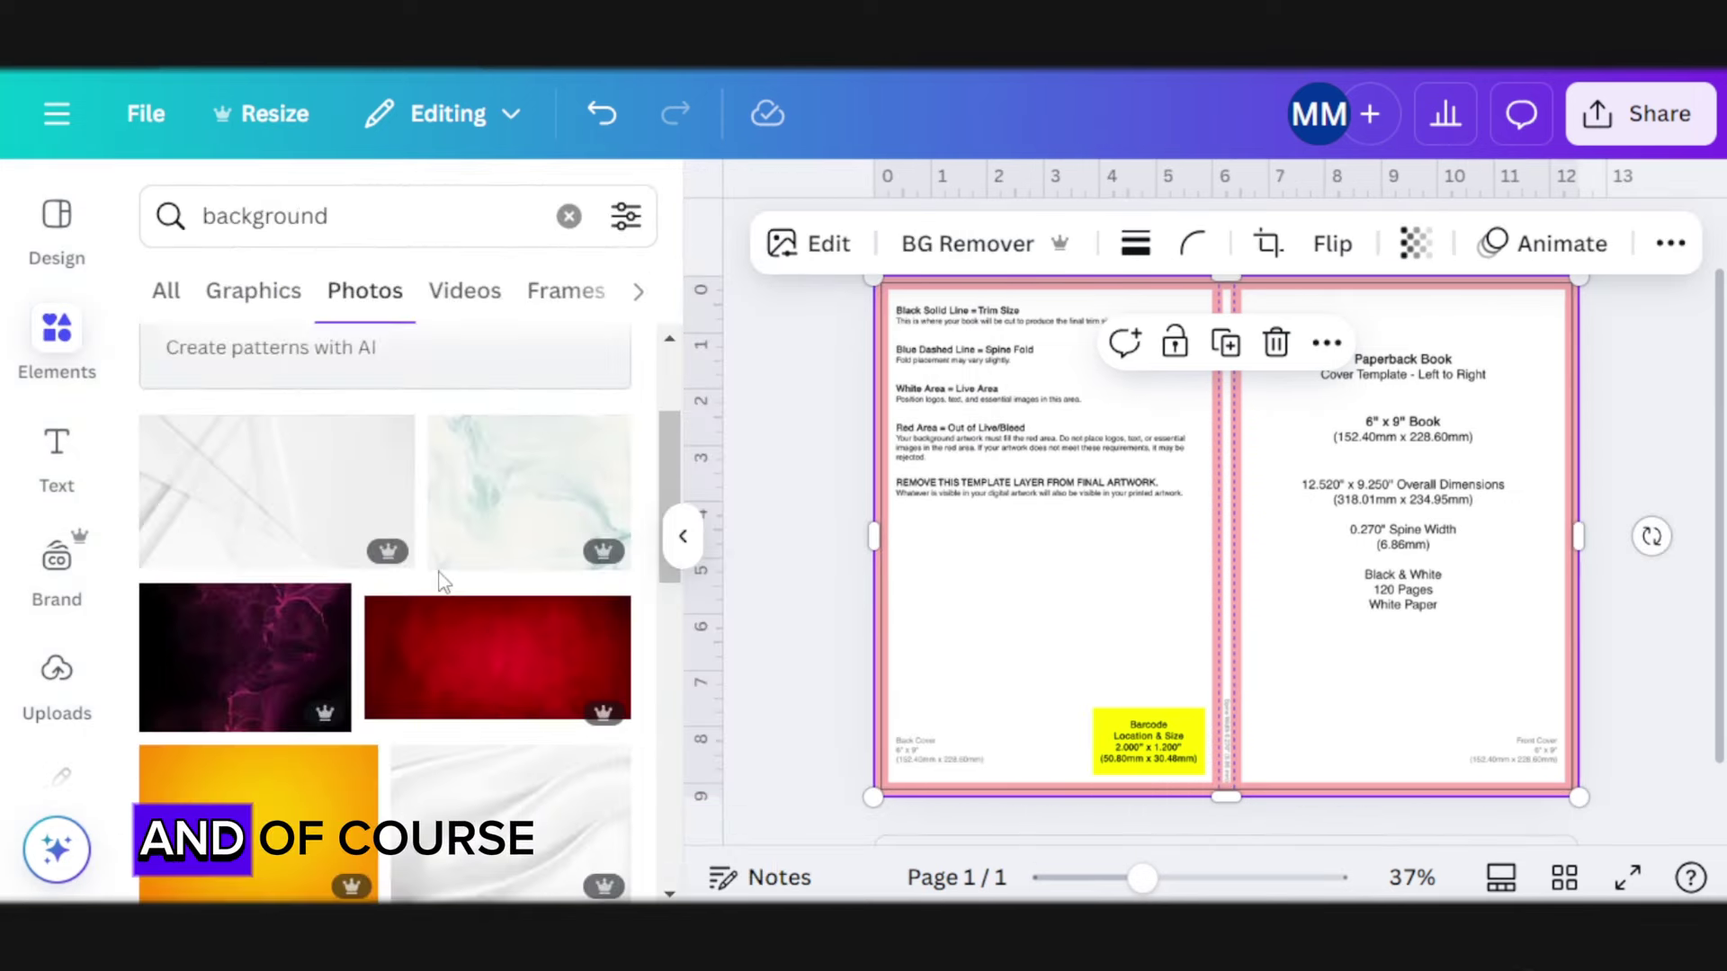
scroll(436, 578, up, 2)
scroll(435, 623, down, 10)
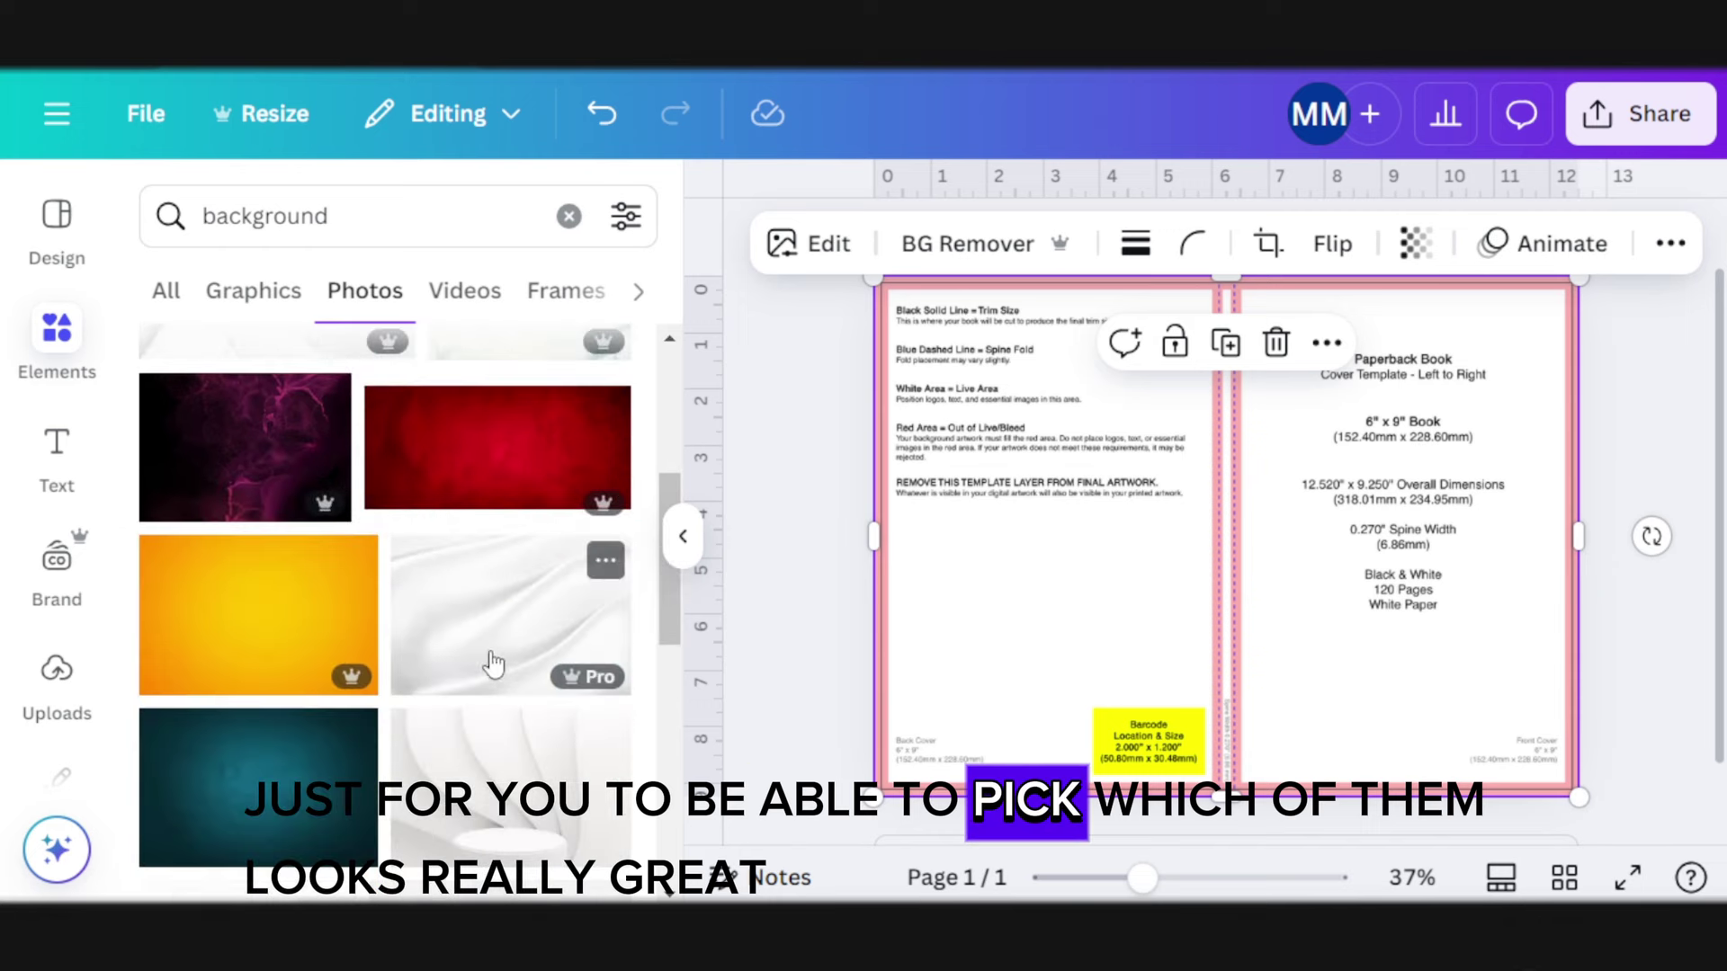
scroll(497, 699, down, 10)
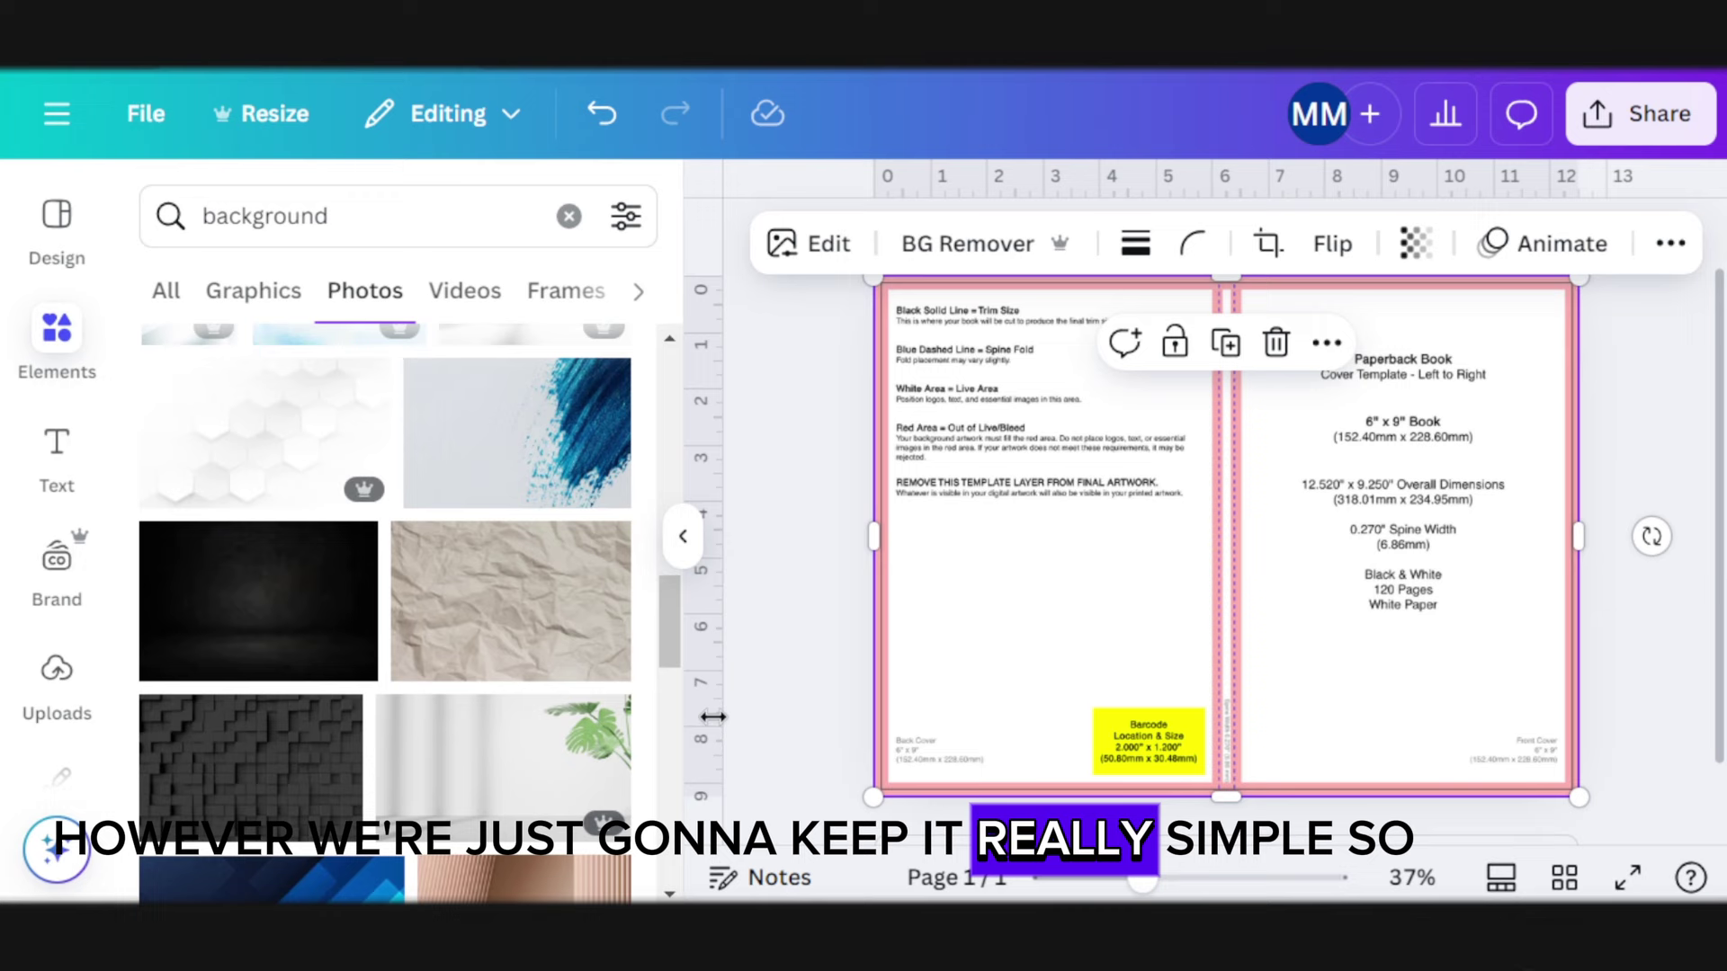
Add the grey photo with the blue brush stroke and set it as the page background
scroll(540, 609, up, 4)
scroll(539, 666, down, 2)
click(540, 666)
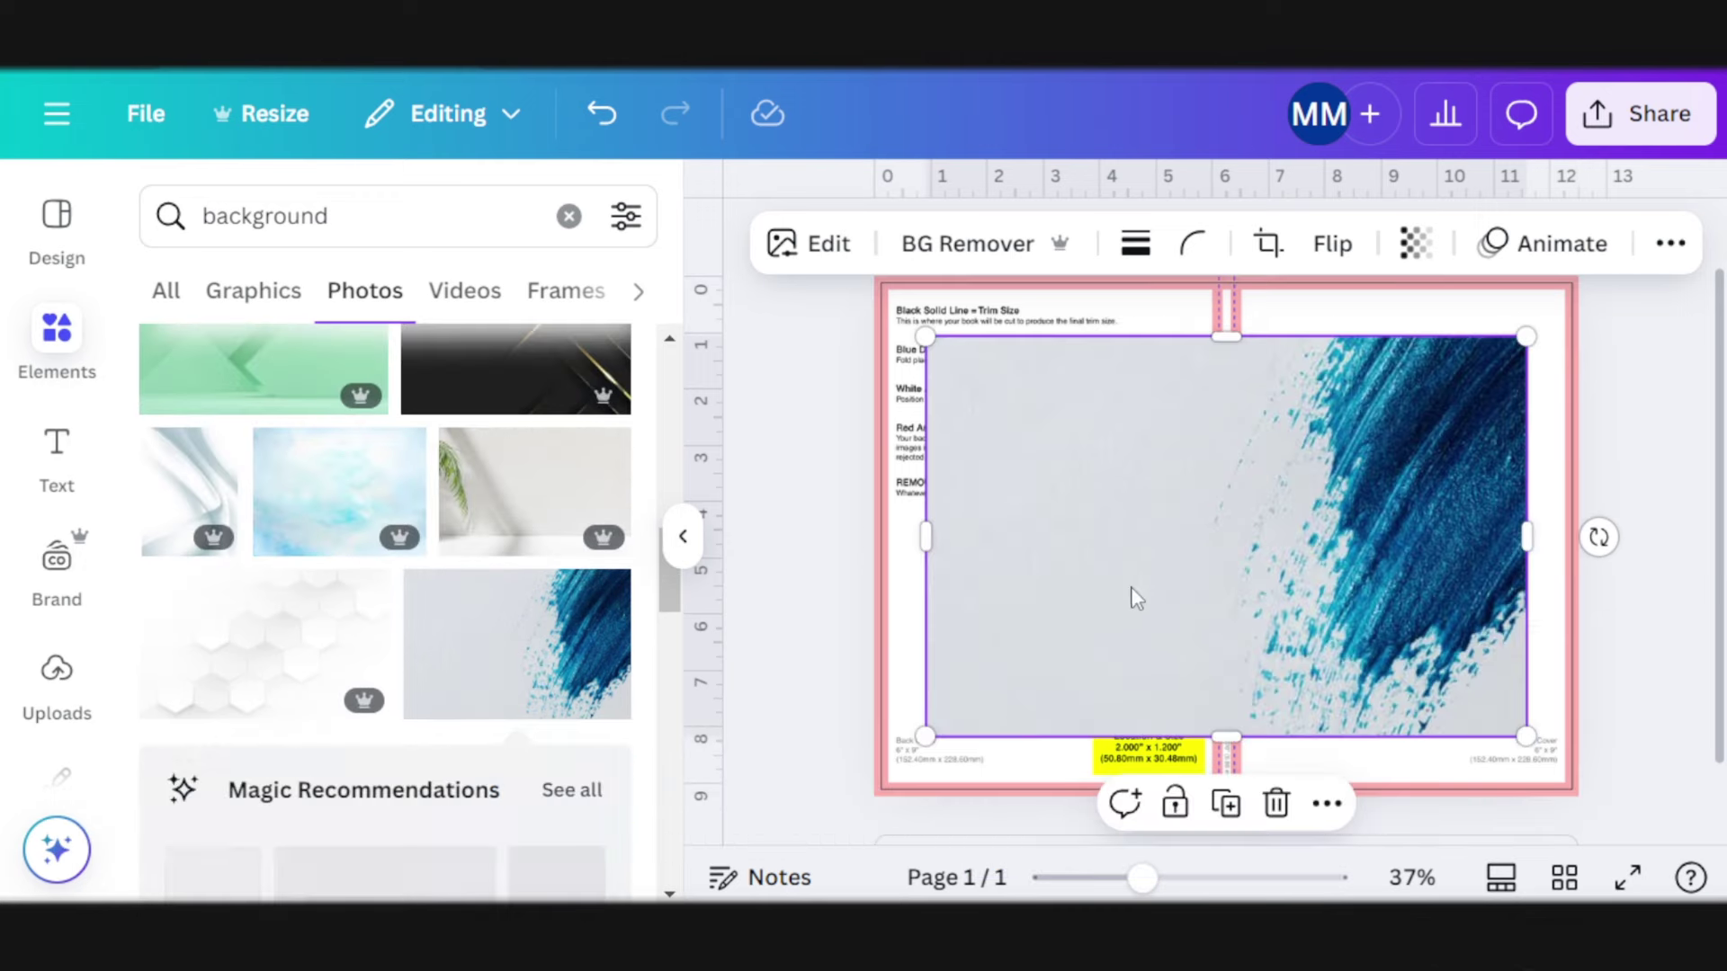
drag(1135, 599, 1071, 528)
click(1271, 752)
click(1388, 551)
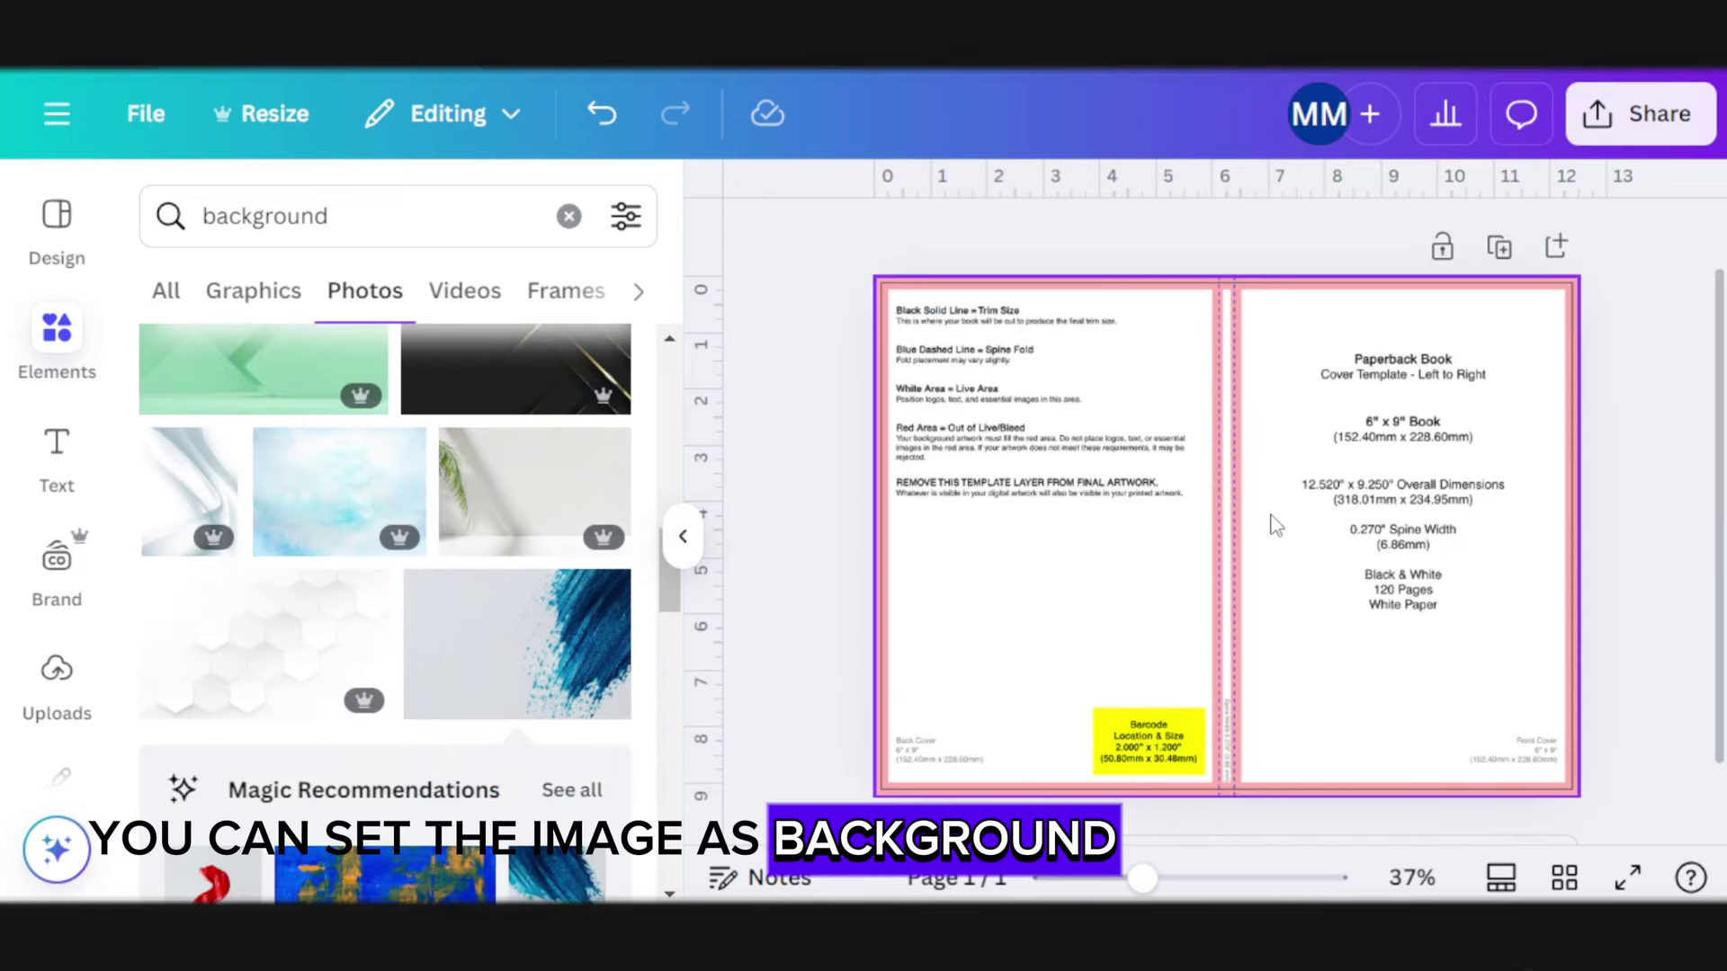
Set the transparency of the cover template image to 45 so that the background photo shows through
click(1167, 497)
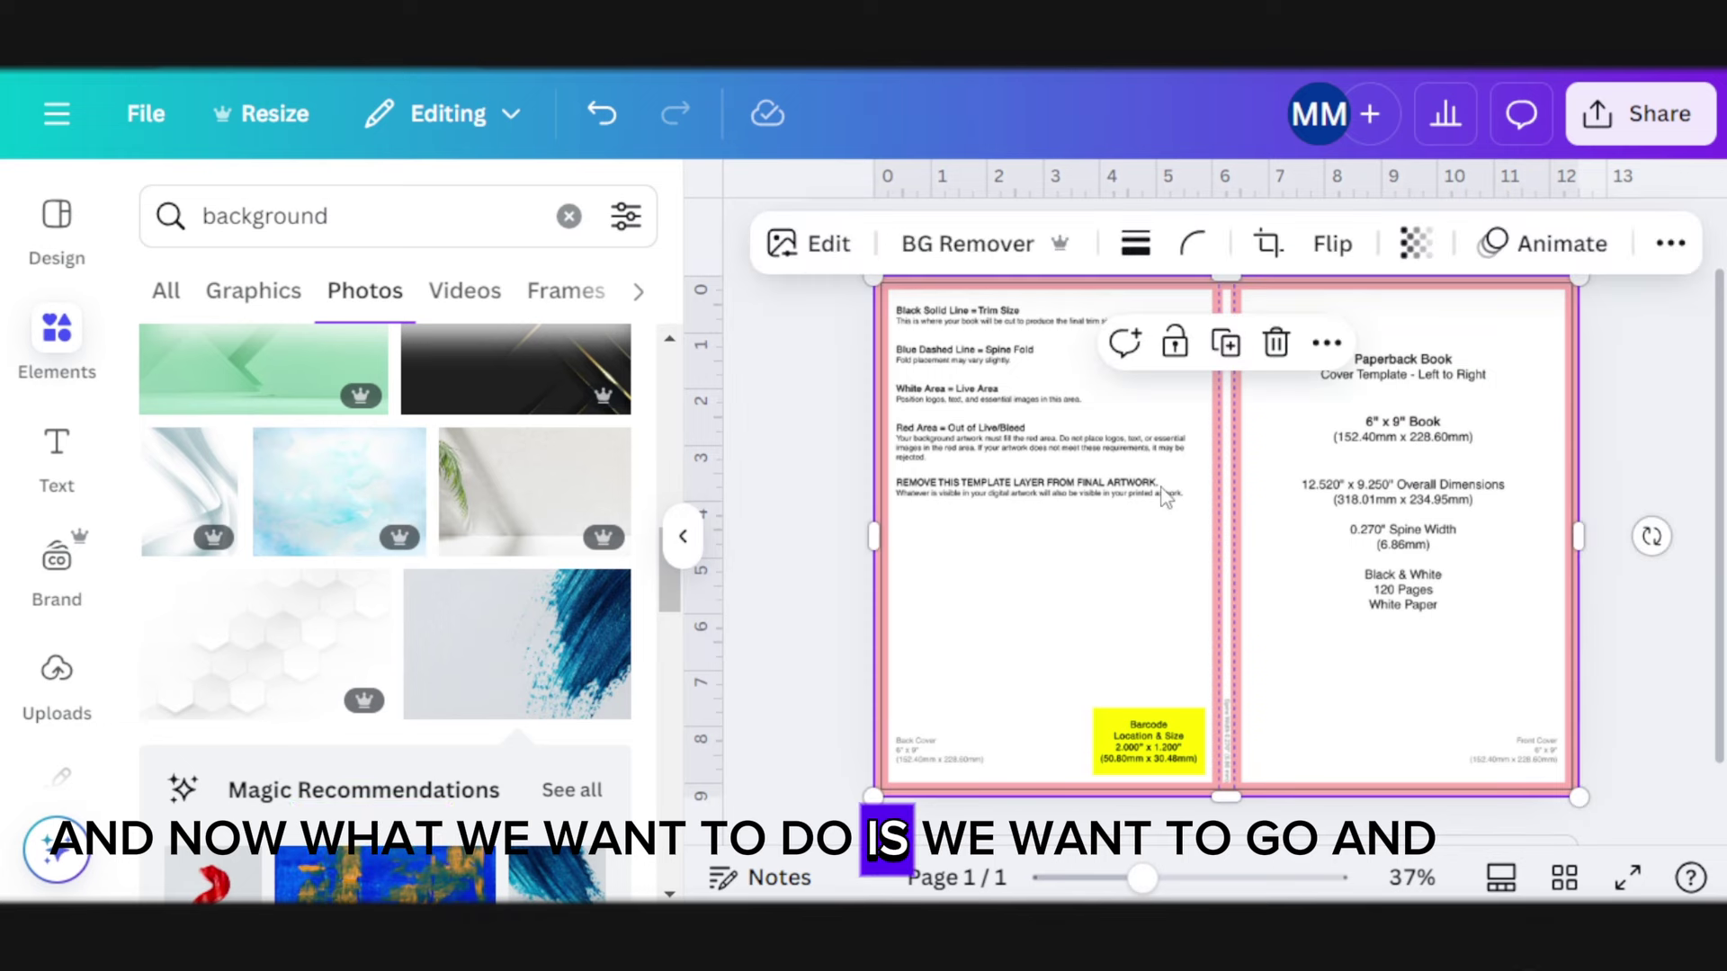
click(1414, 244)
drag(1496, 371, 1366, 393)
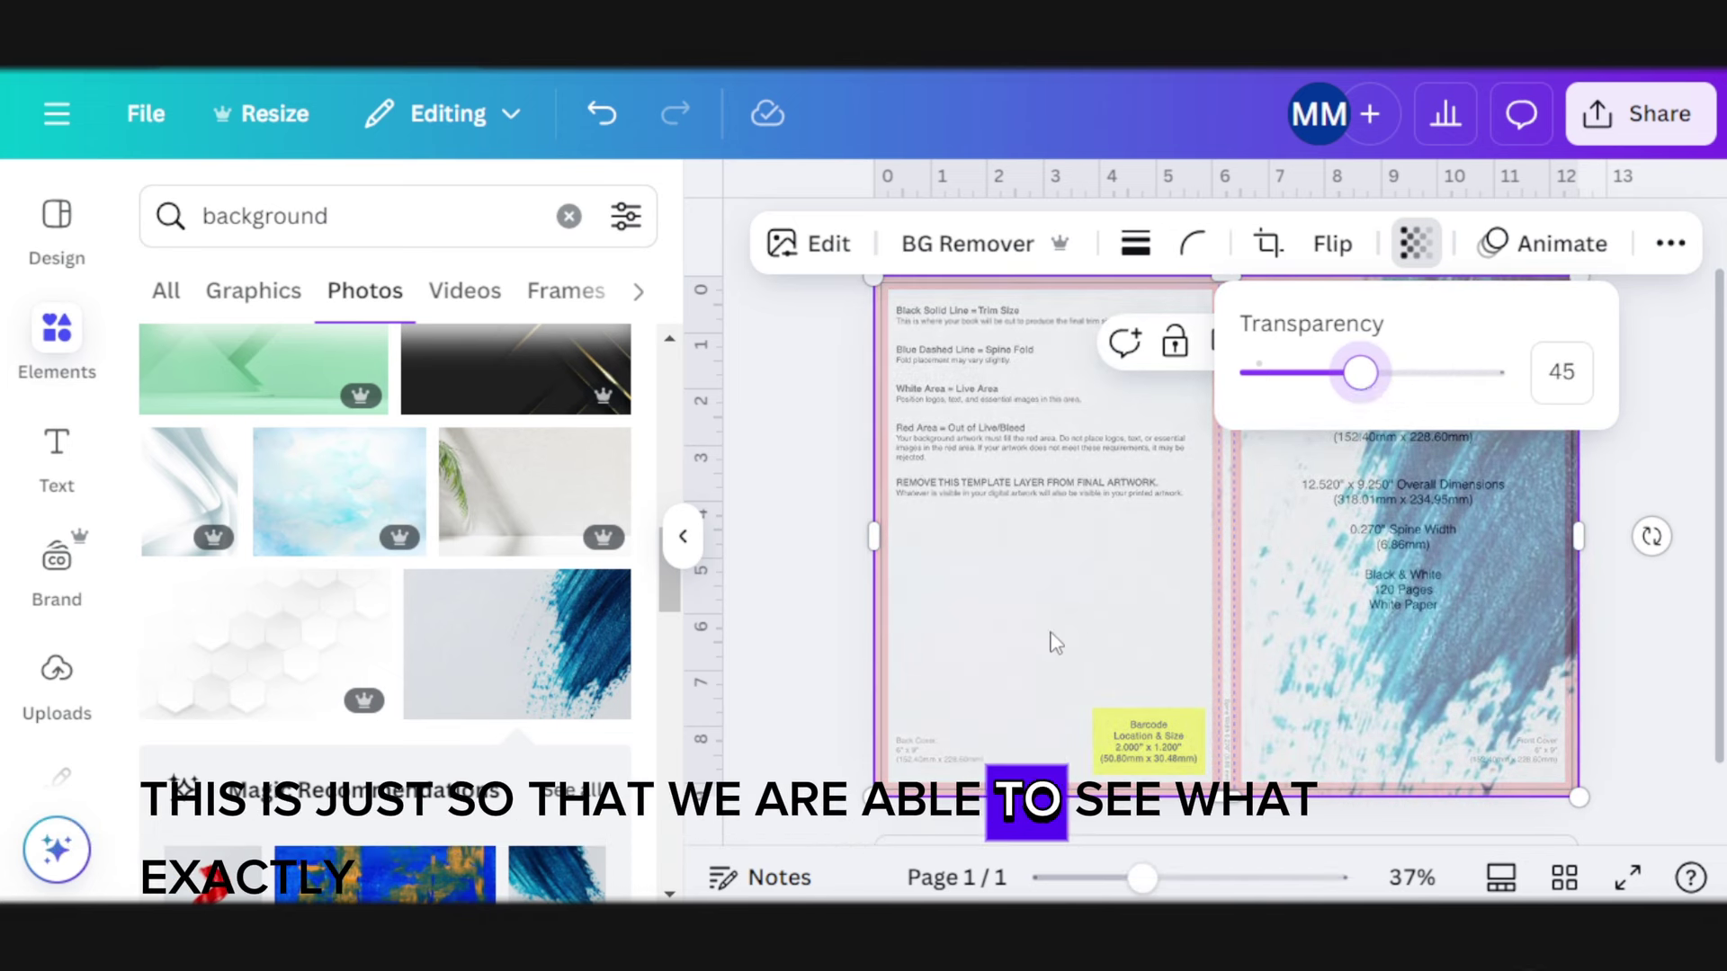
click(985, 621)
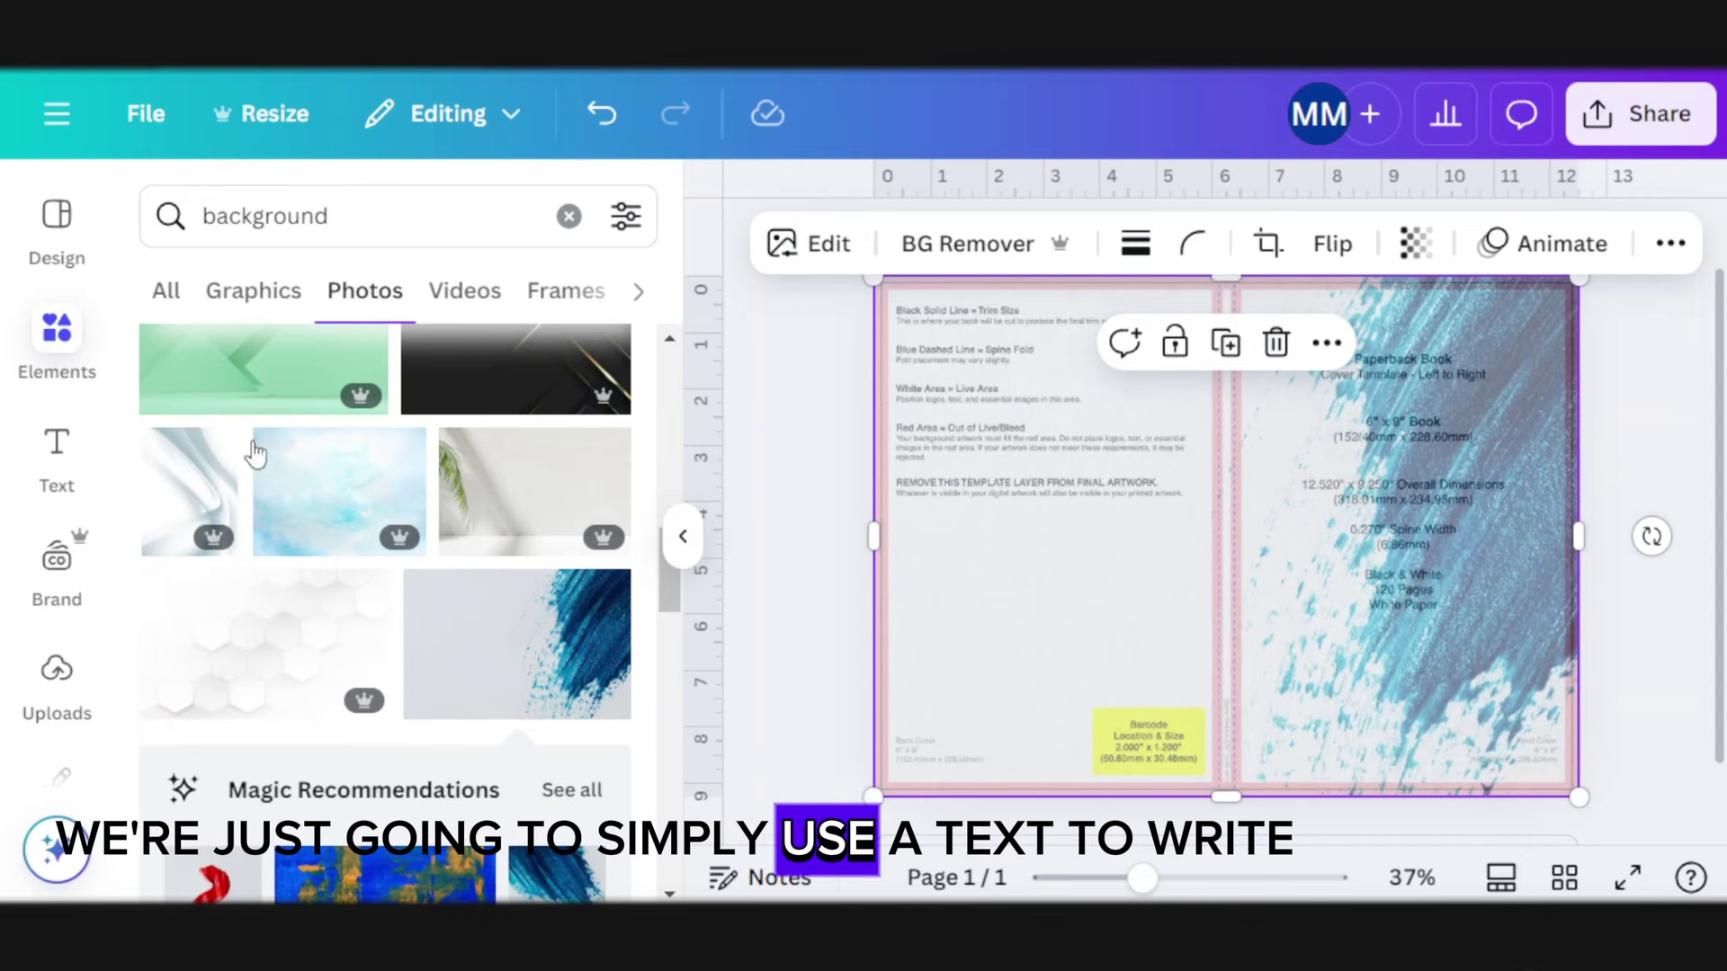
Browse the font combinations and add the orange "SUMMER SPECIALS" text design to the page
click(47, 469)
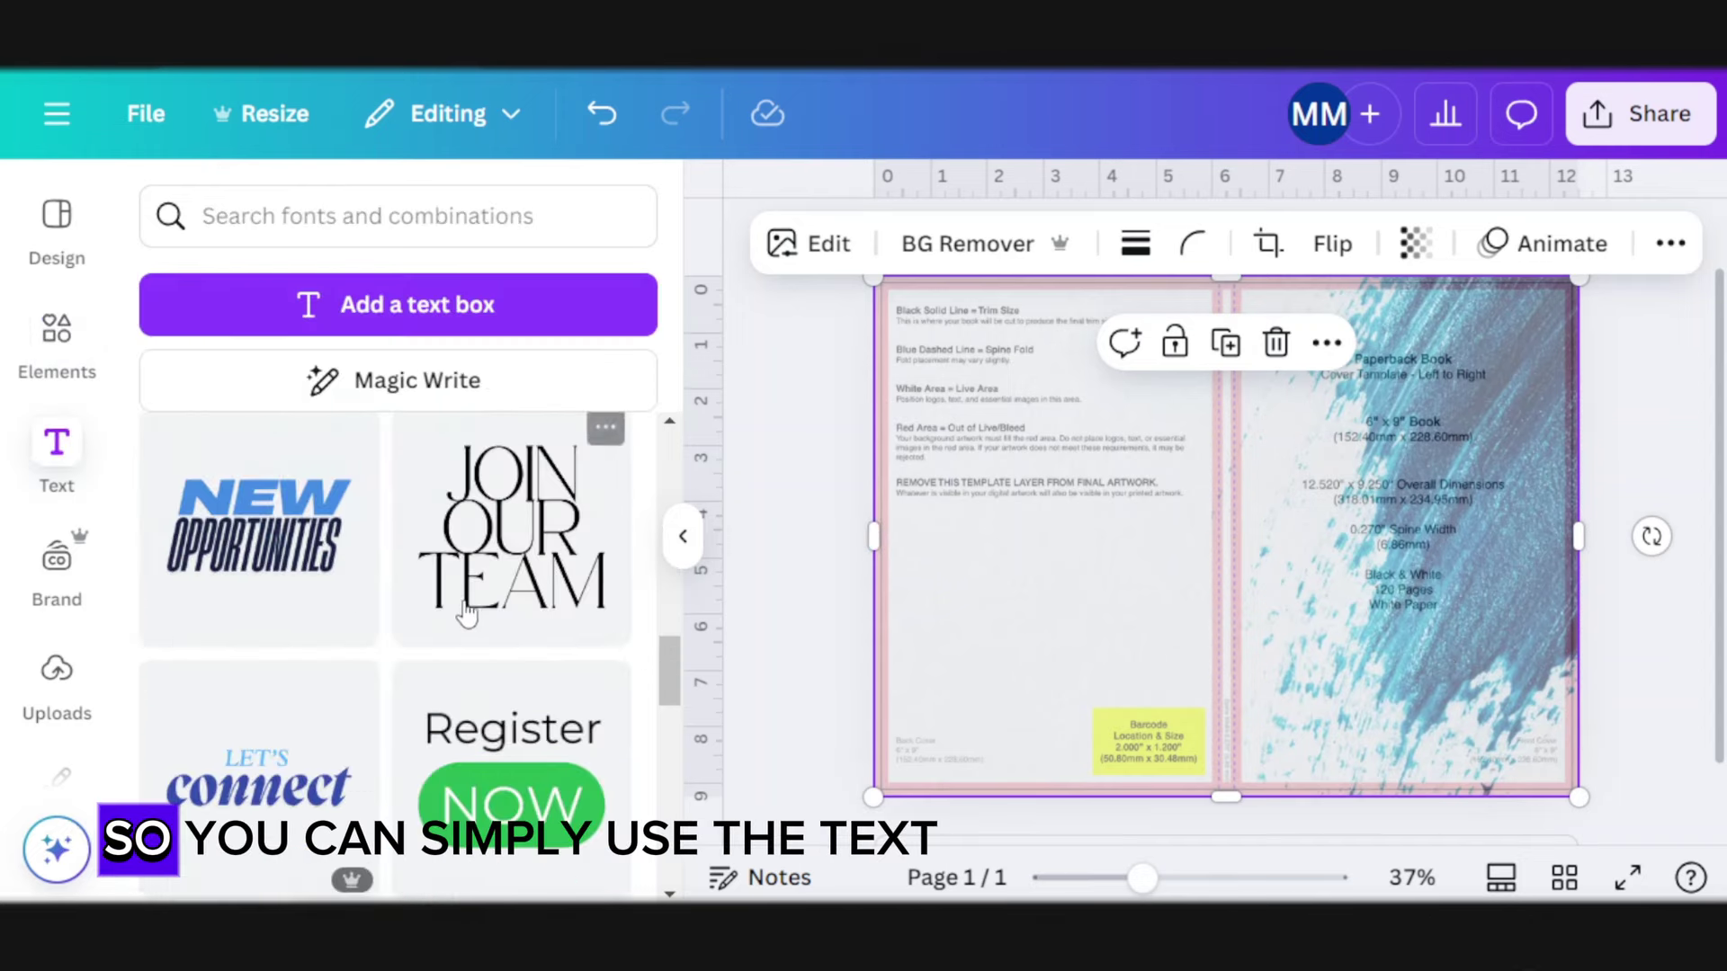
scroll(455, 630, down, 3)
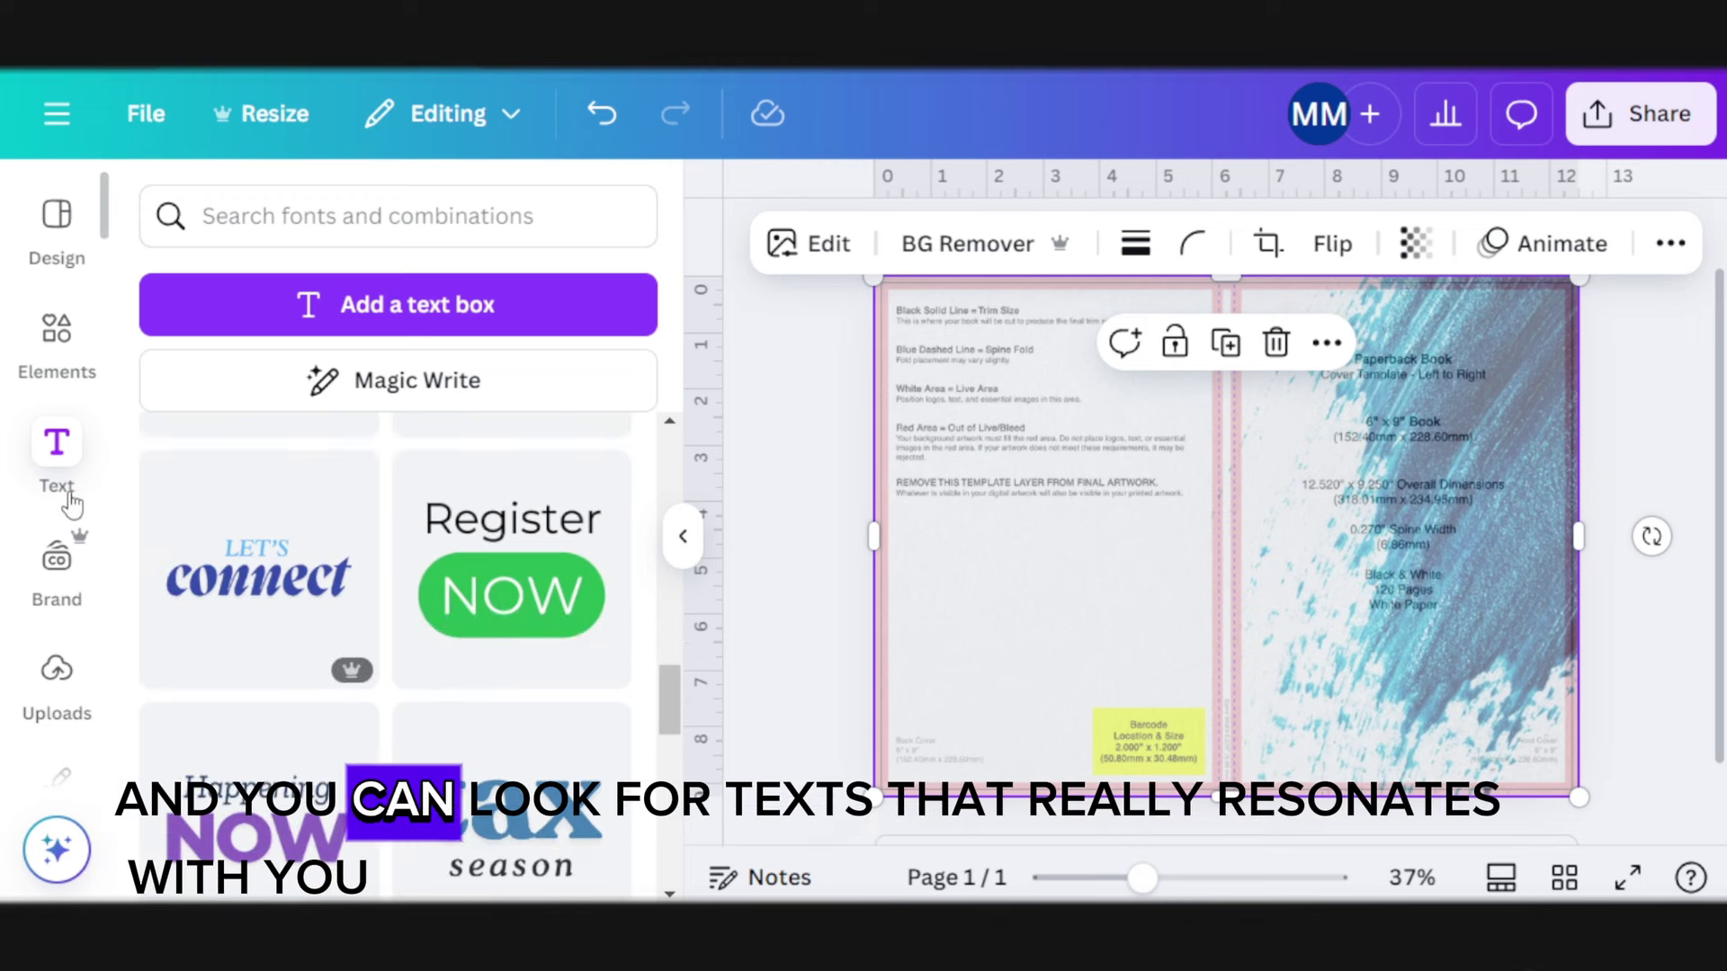
scroll(378, 589, down, 6)
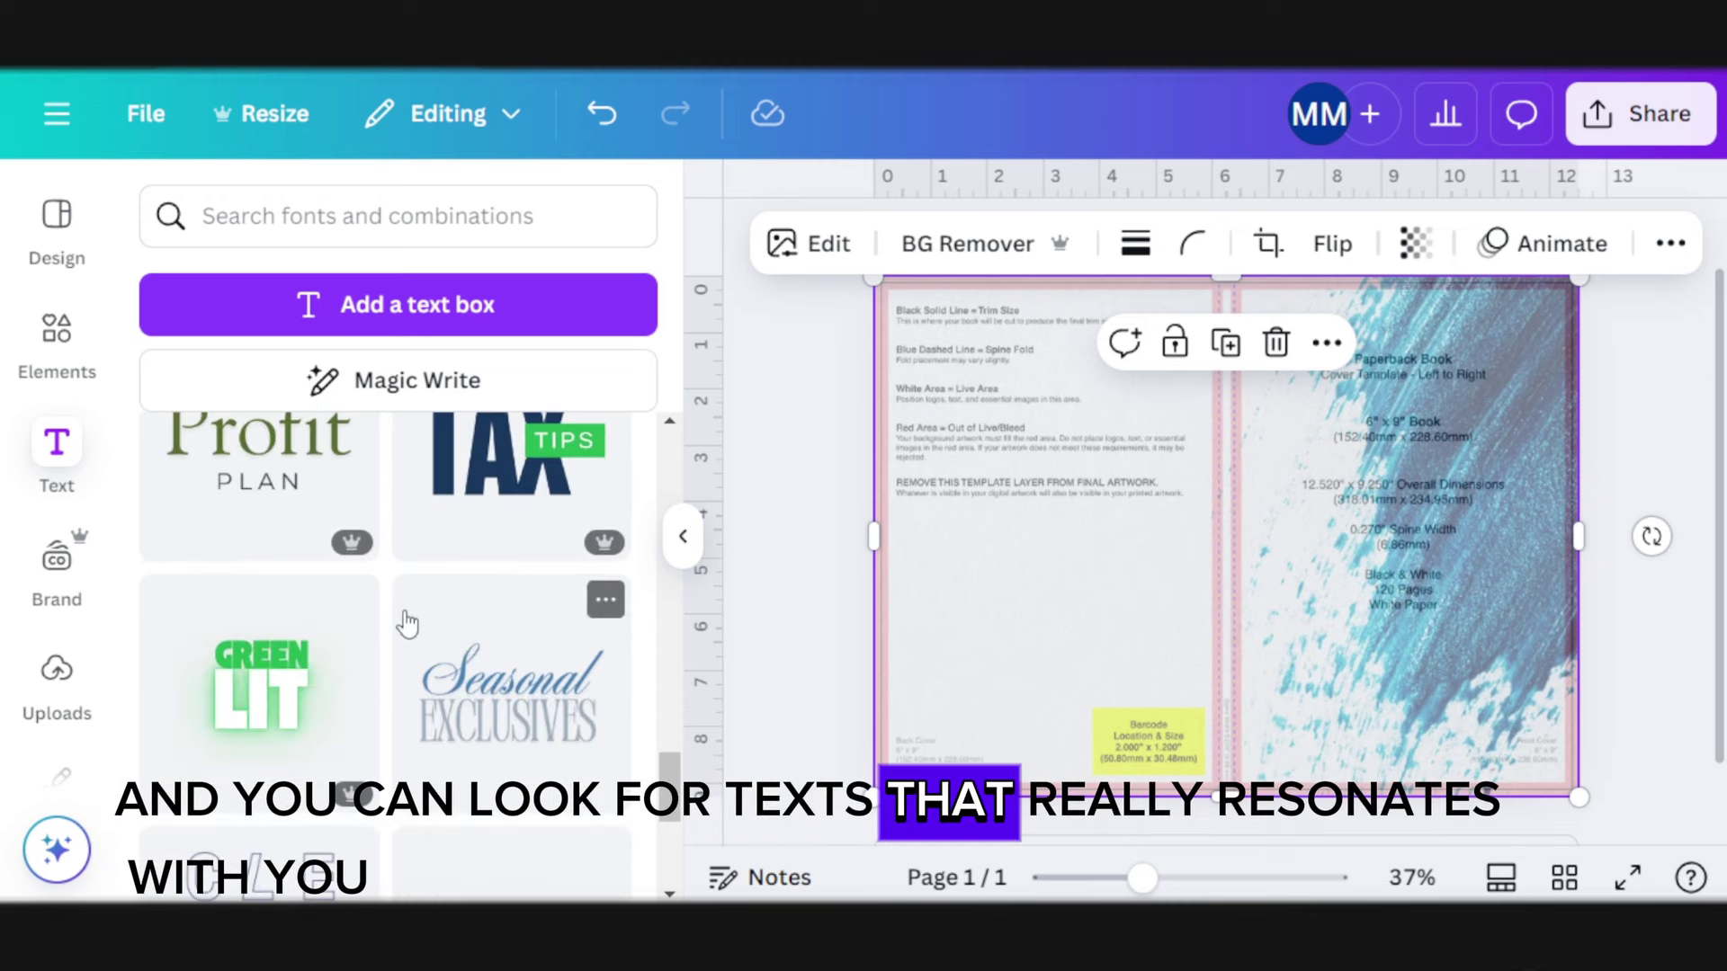
scroll(413, 648, down, 2)
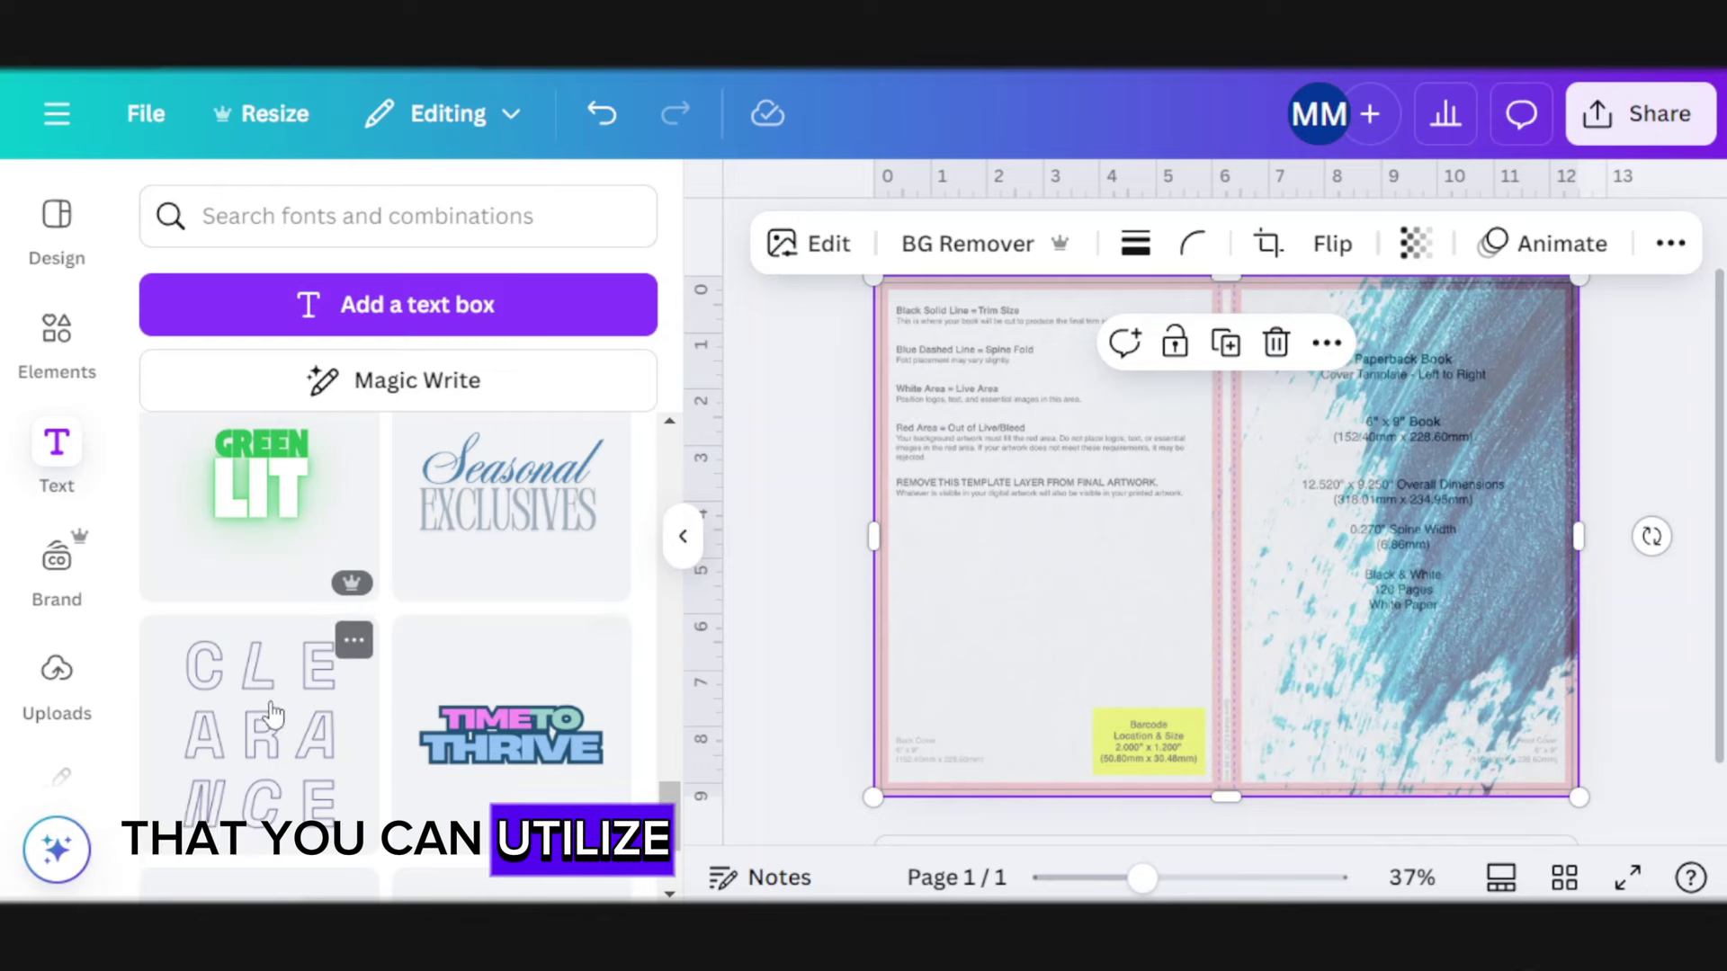
scroll(572, 530, down, 4)
click(518, 525)
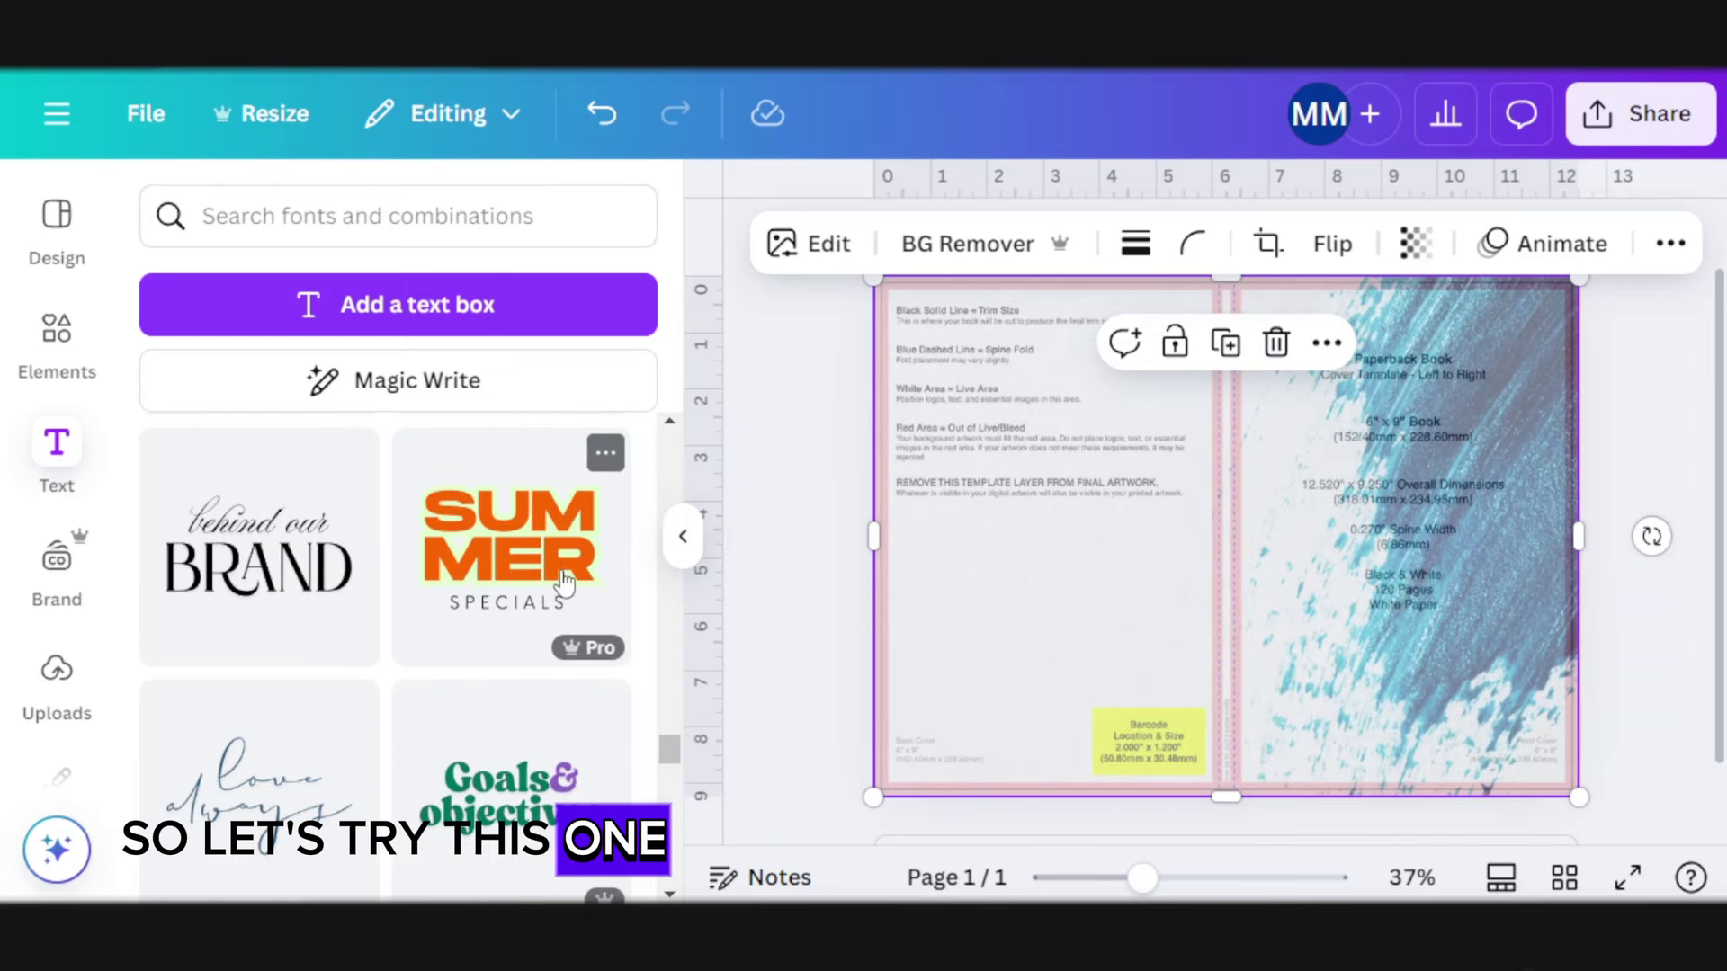
Replace the text design's heading with "CTRL + S" and its smaller line with "FOR MY BRAIN"
double_click(1131, 467)
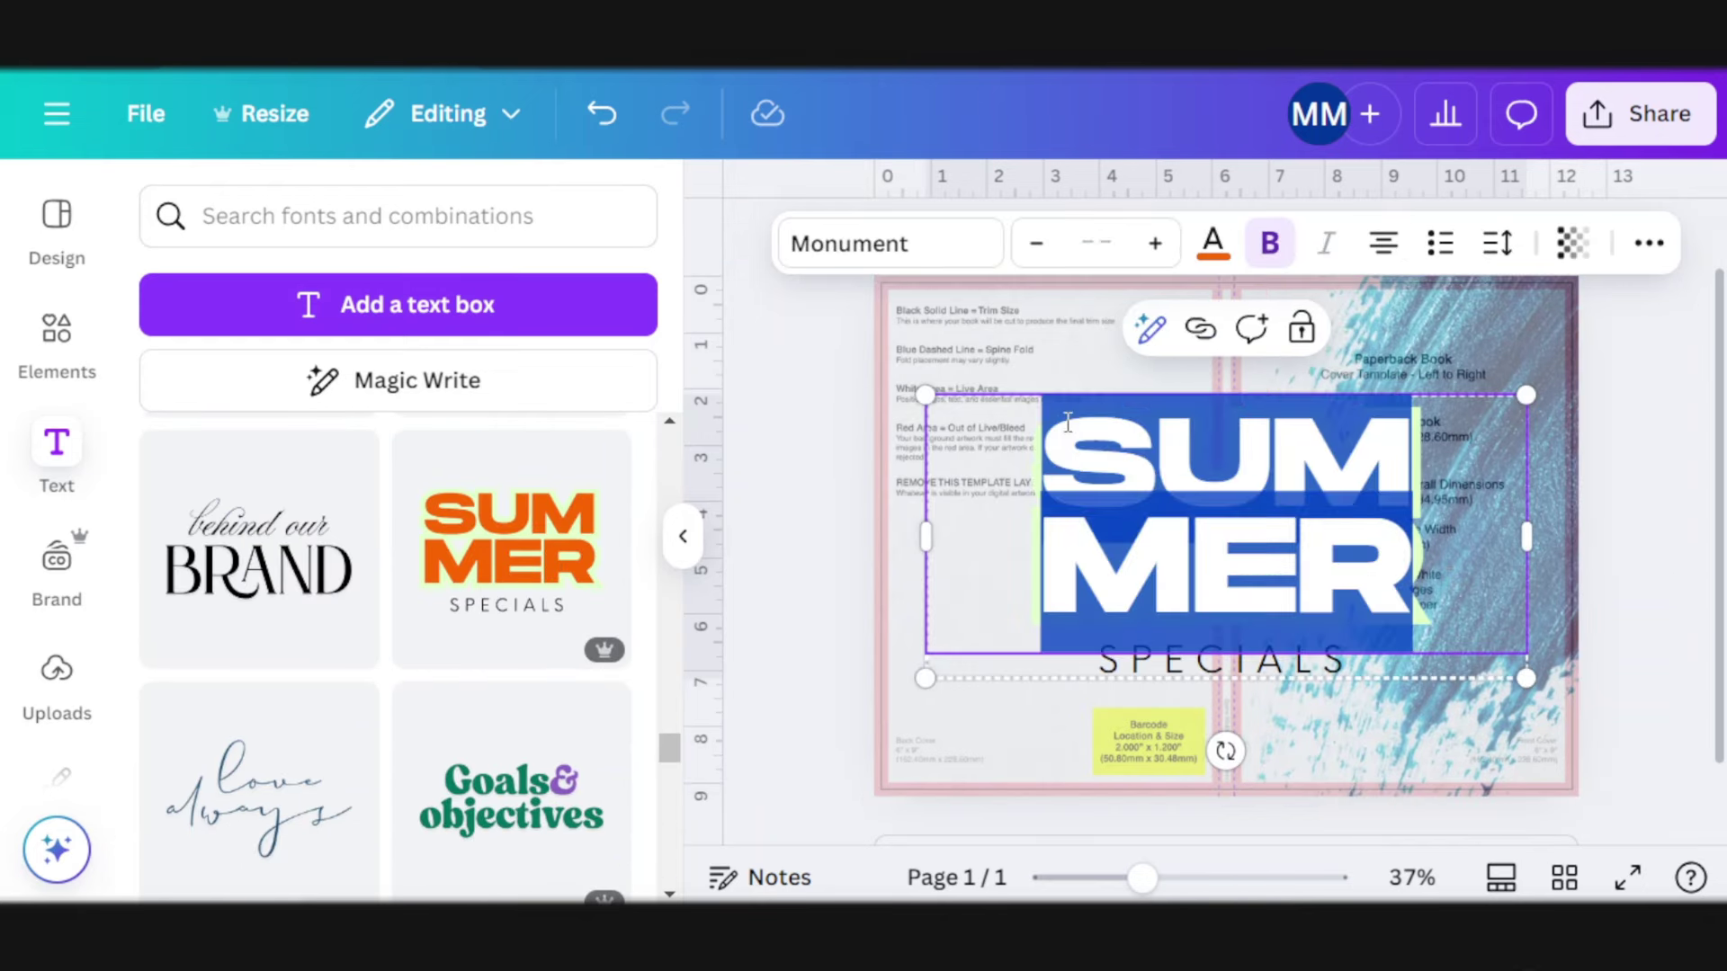
text(CTRL + S)
double_click(1371, 663)
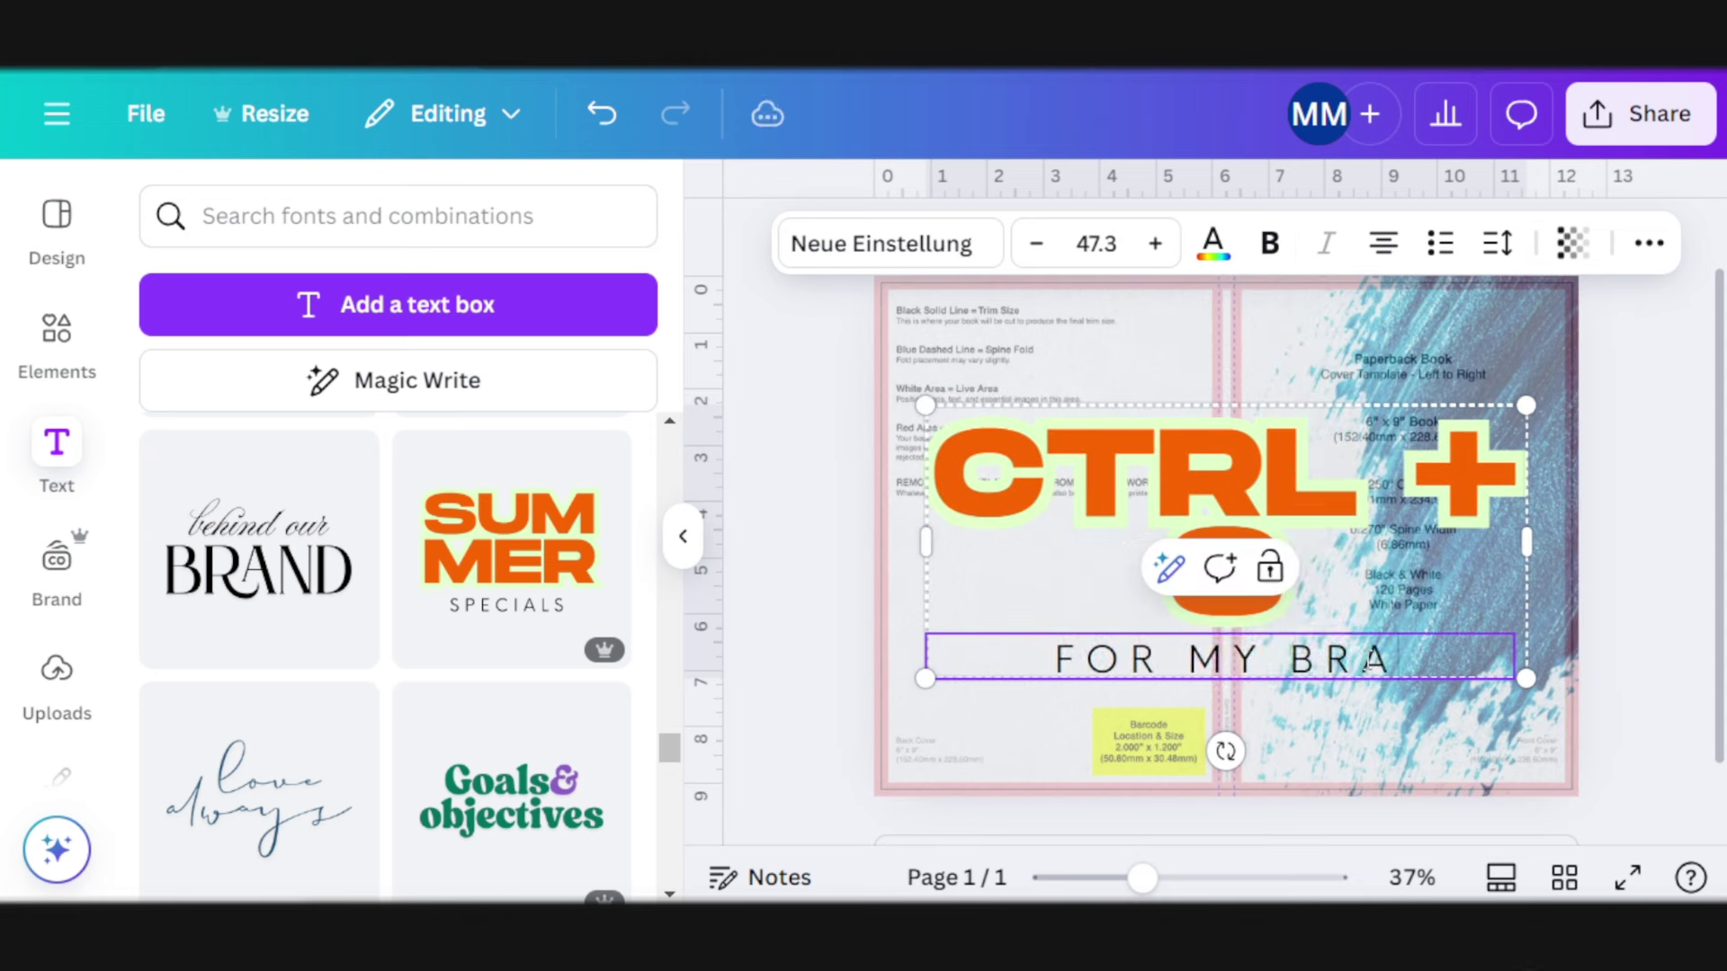
Shrink the grouped title and widen it so that "CTRL + S" fits on a single line
click(1385, 523)
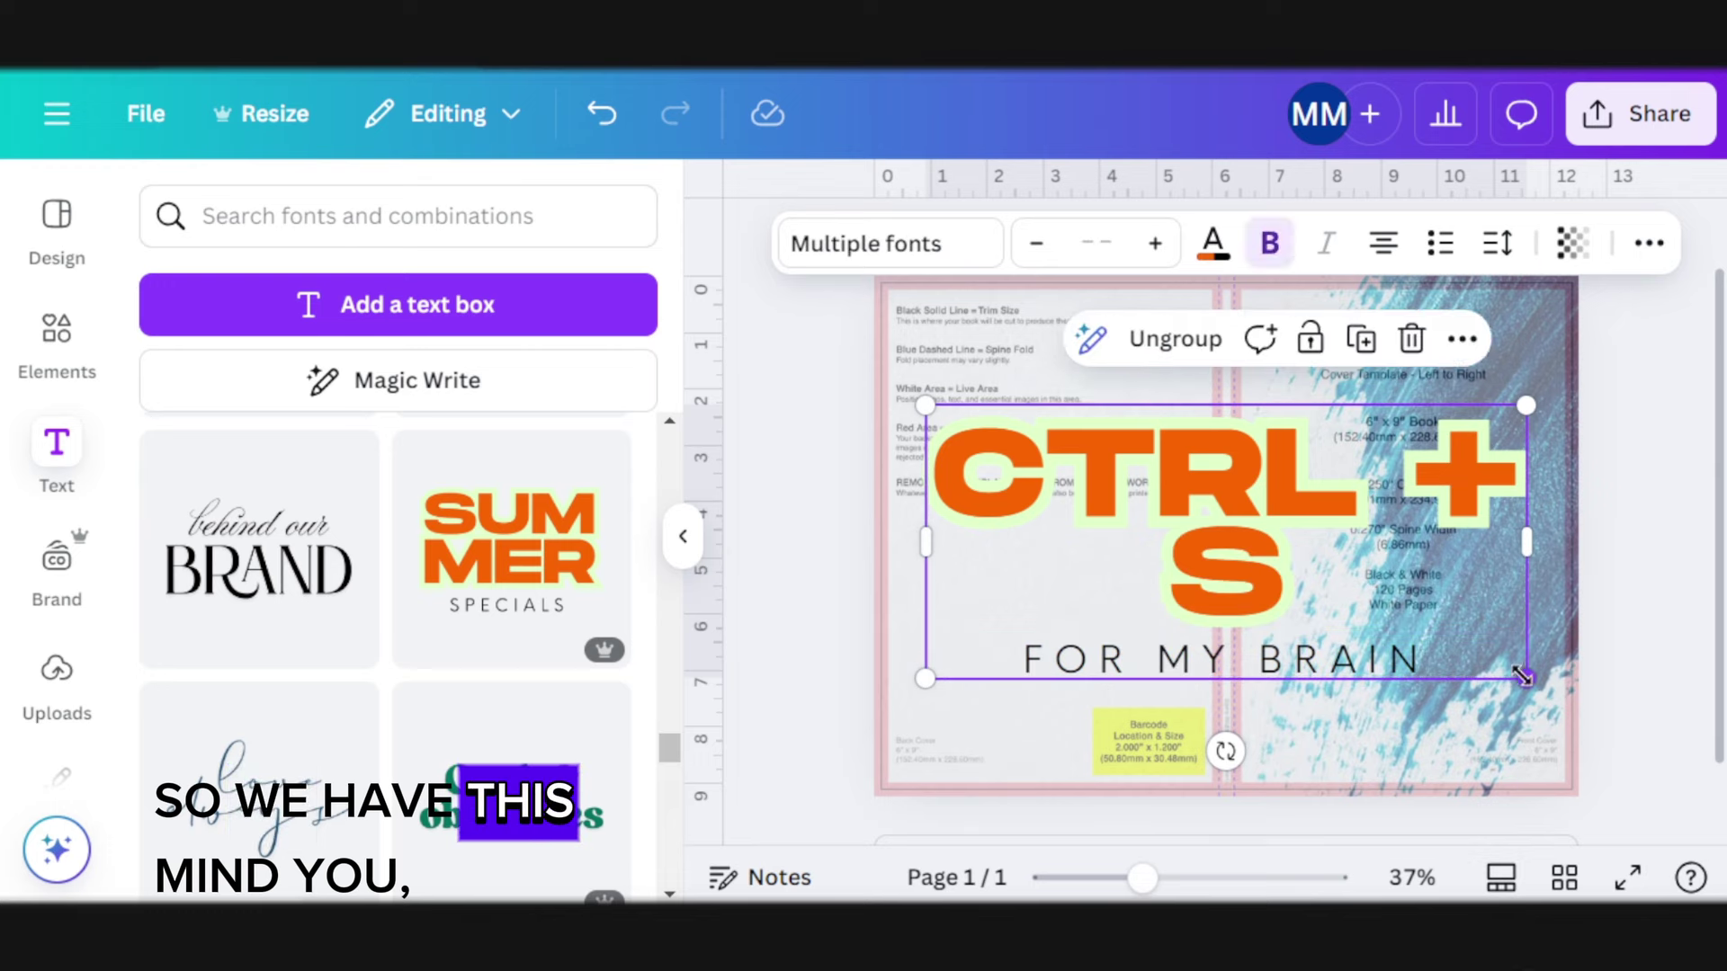
drag(1511, 663, 1226, 540)
drag(1226, 470, 1341, 468)
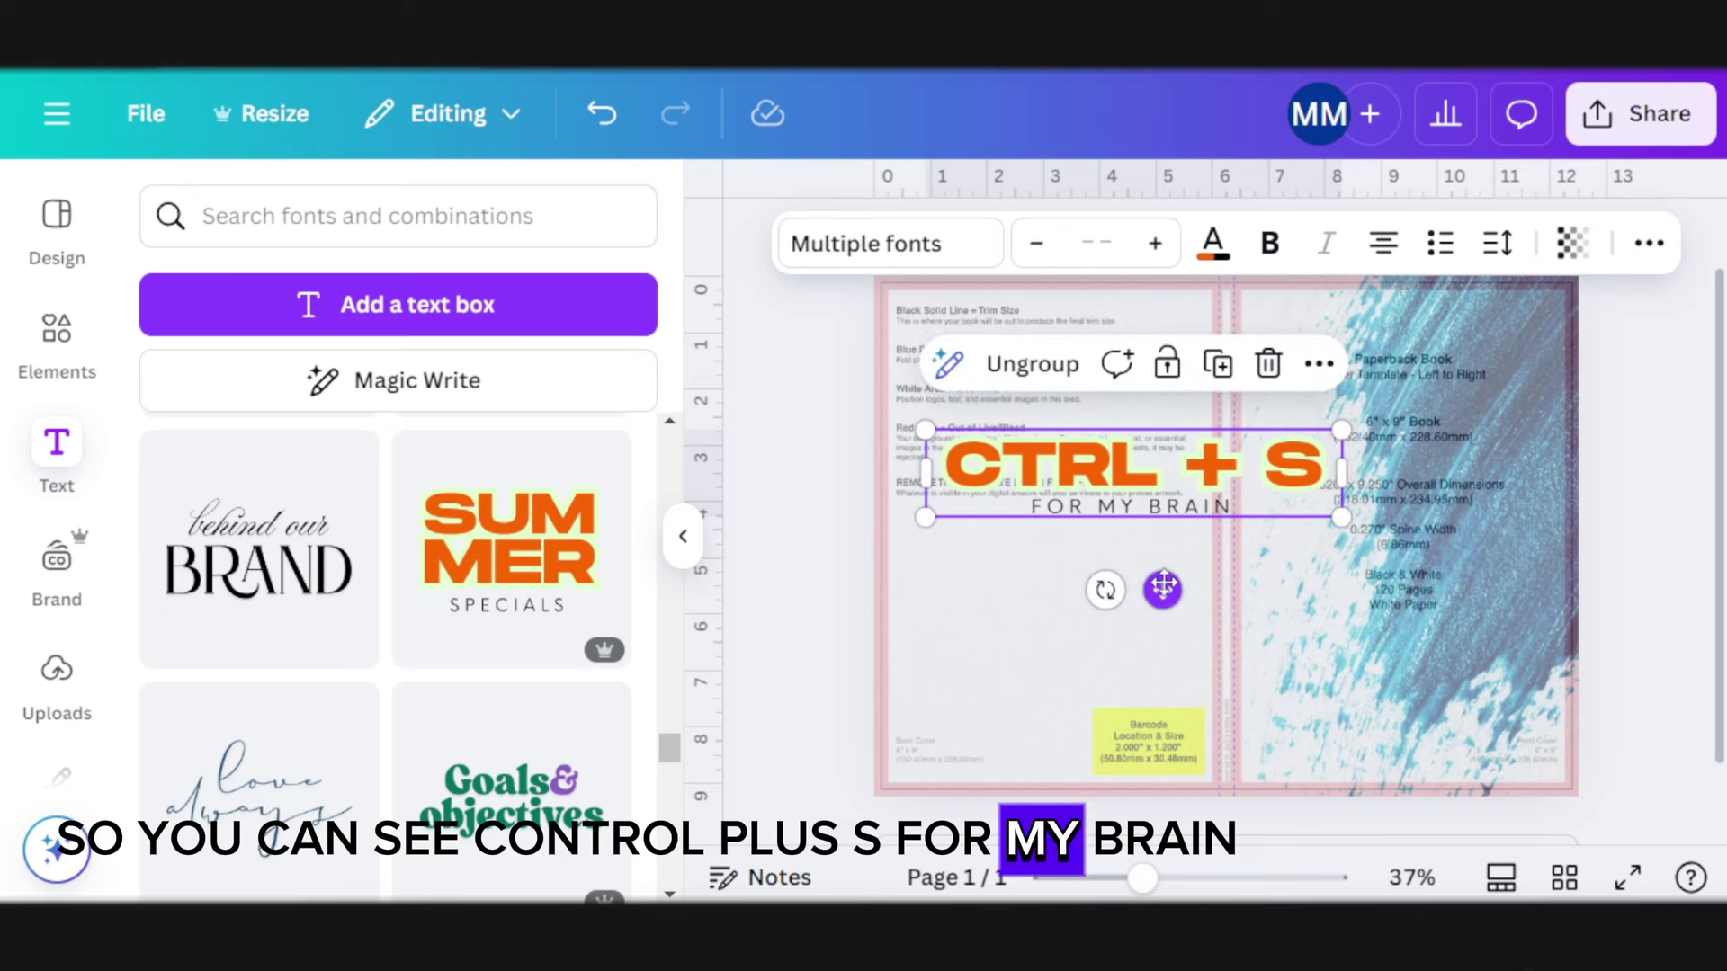
Move the title group to the upper part of the front cover, then ungroup it and centre "CTRL + S"
drag(1163, 587, 1400, 501)
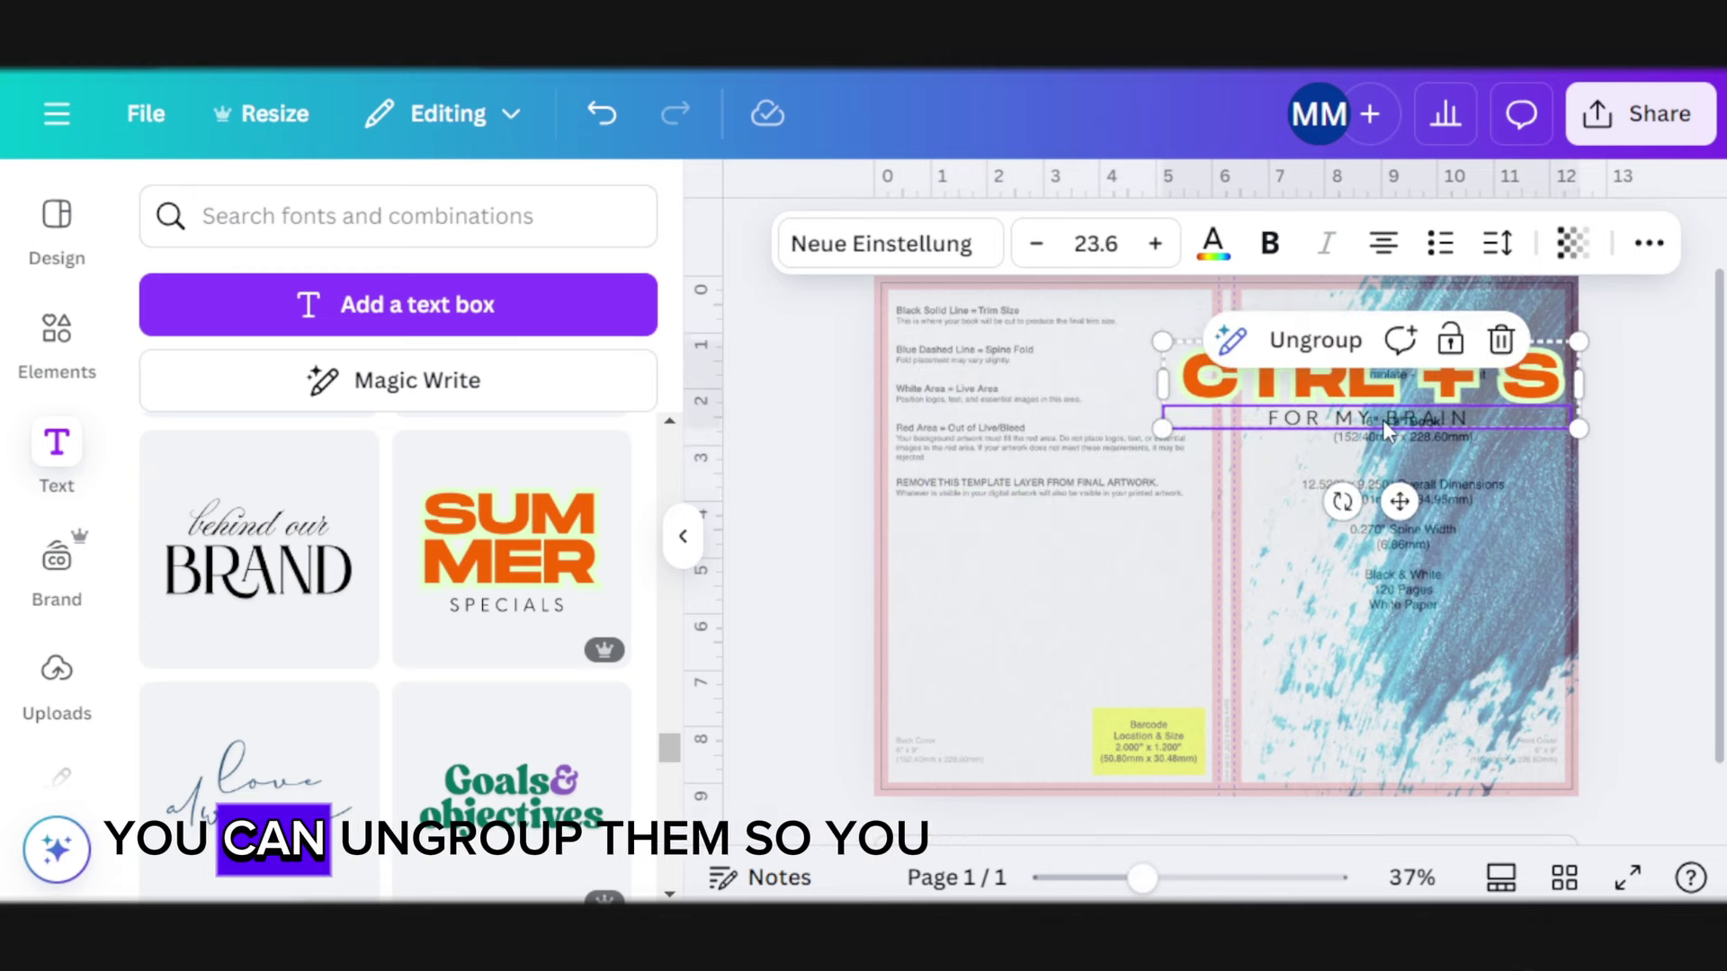
click(1316, 342)
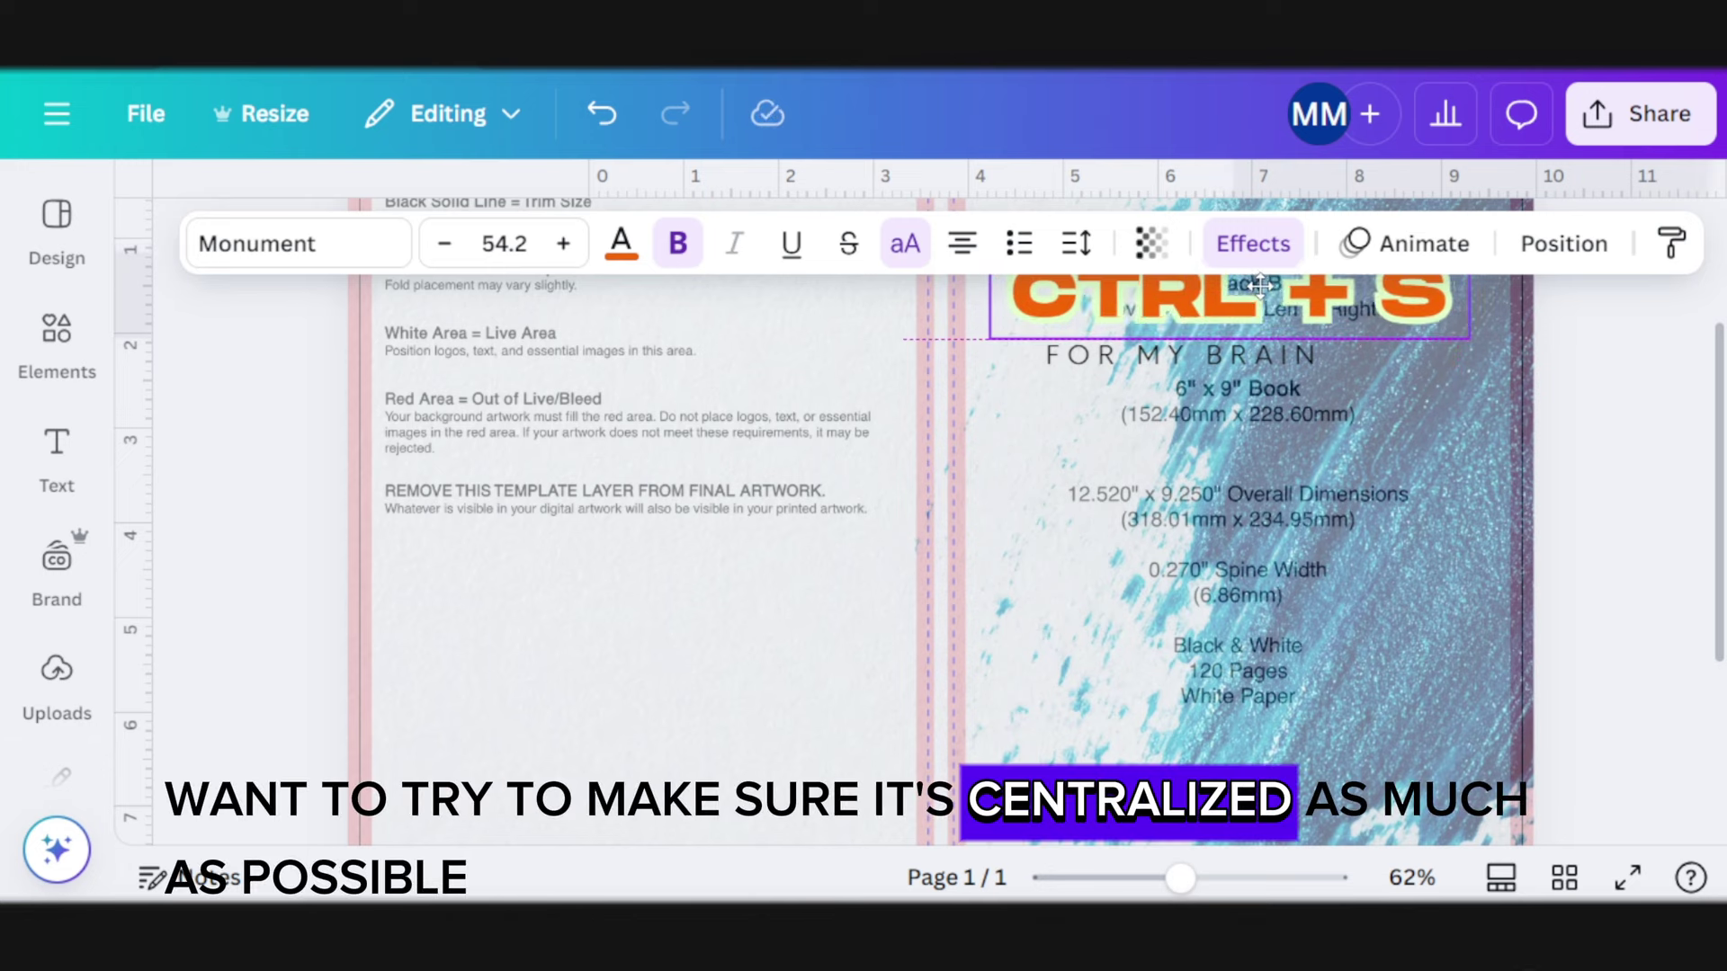
drag(1259, 285, 1264, 286)
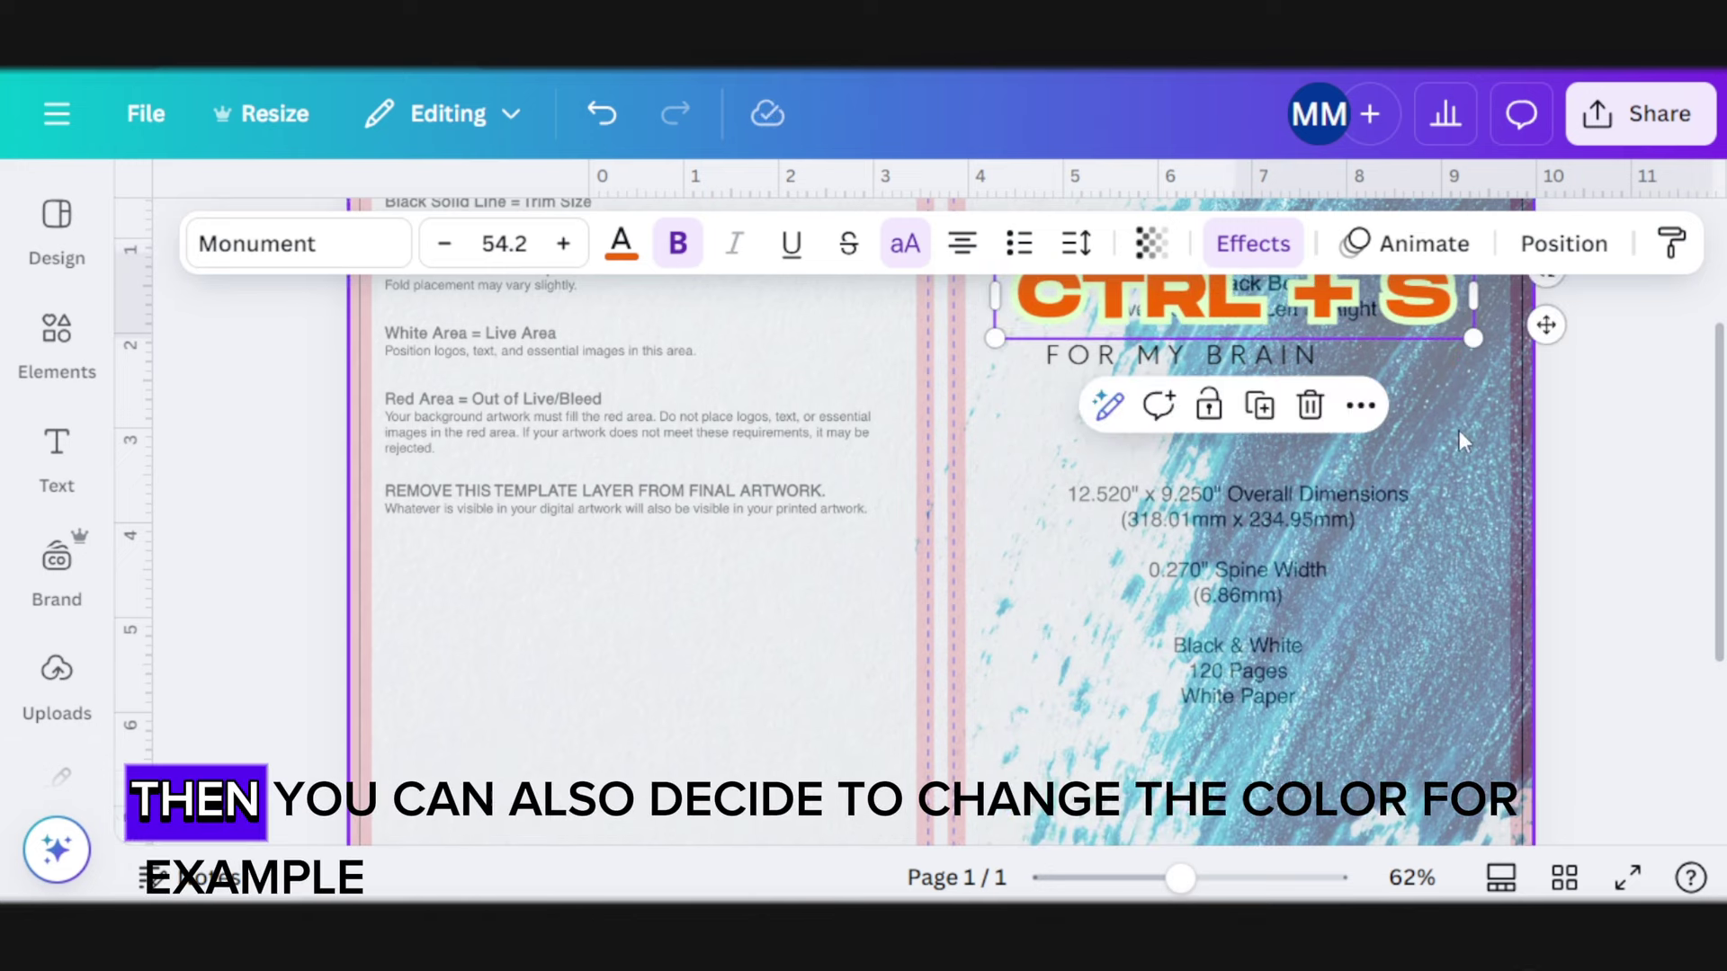
Change the "CTRL + S" text colour to white and its effect colour to black
scroll(1287, 405, up, 3)
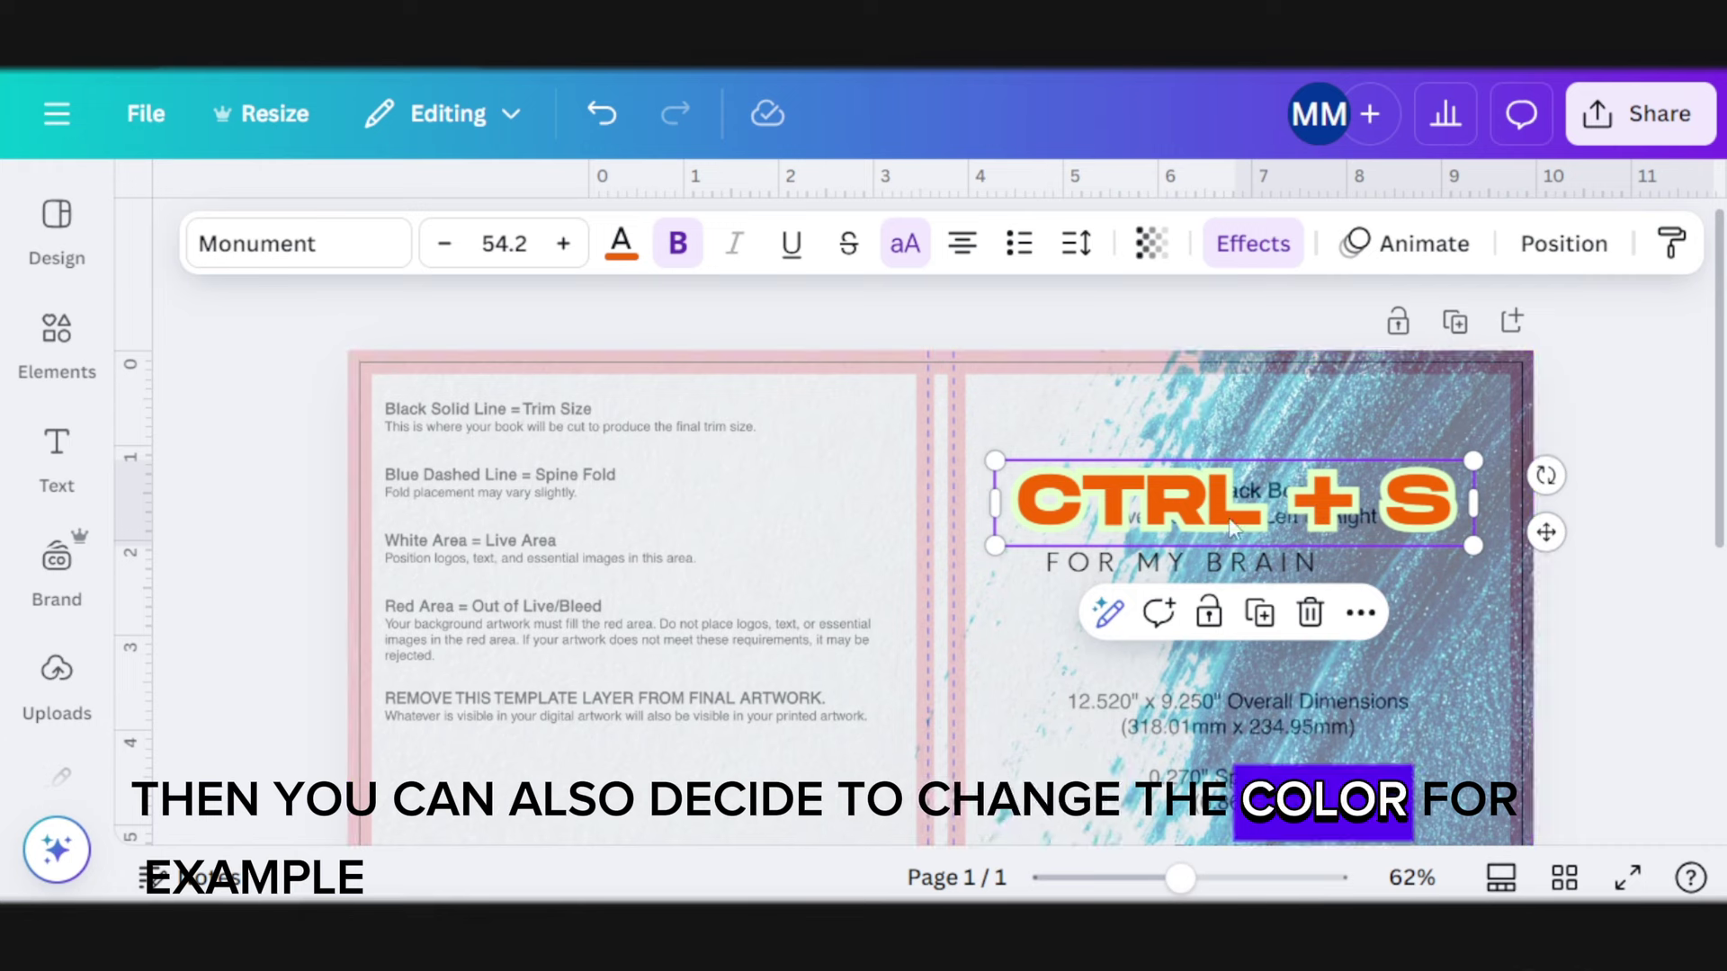
click(627, 260)
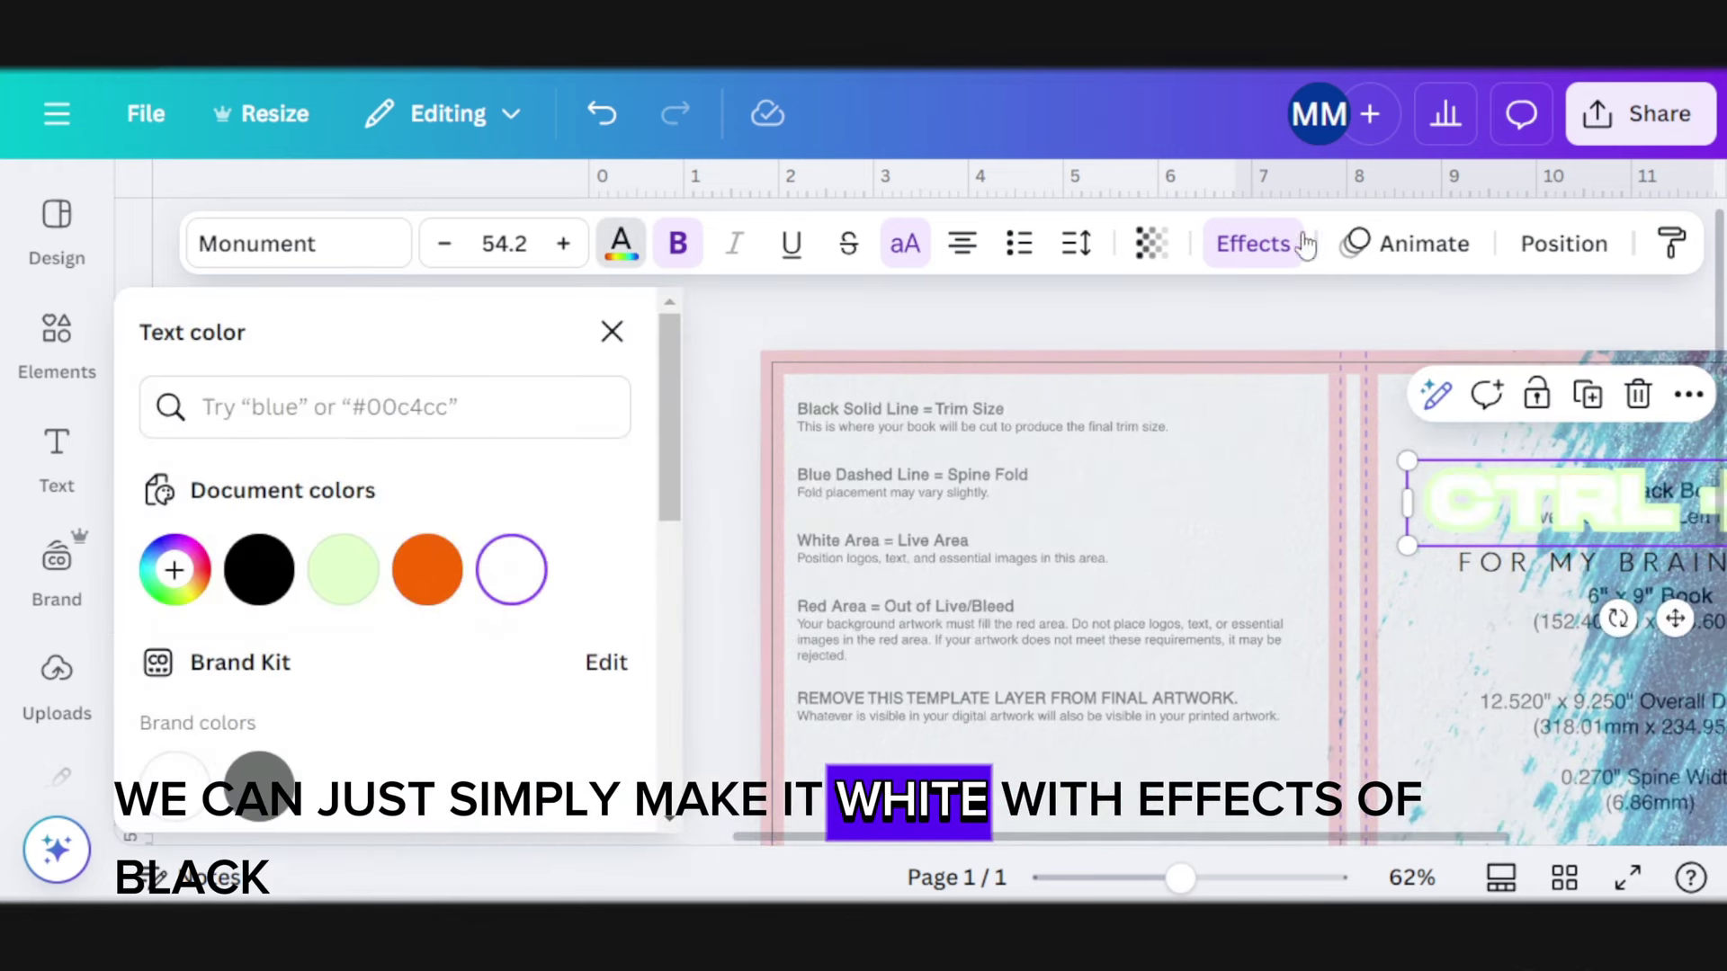
click(1277, 245)
click(532, 655)
click(606, 573)
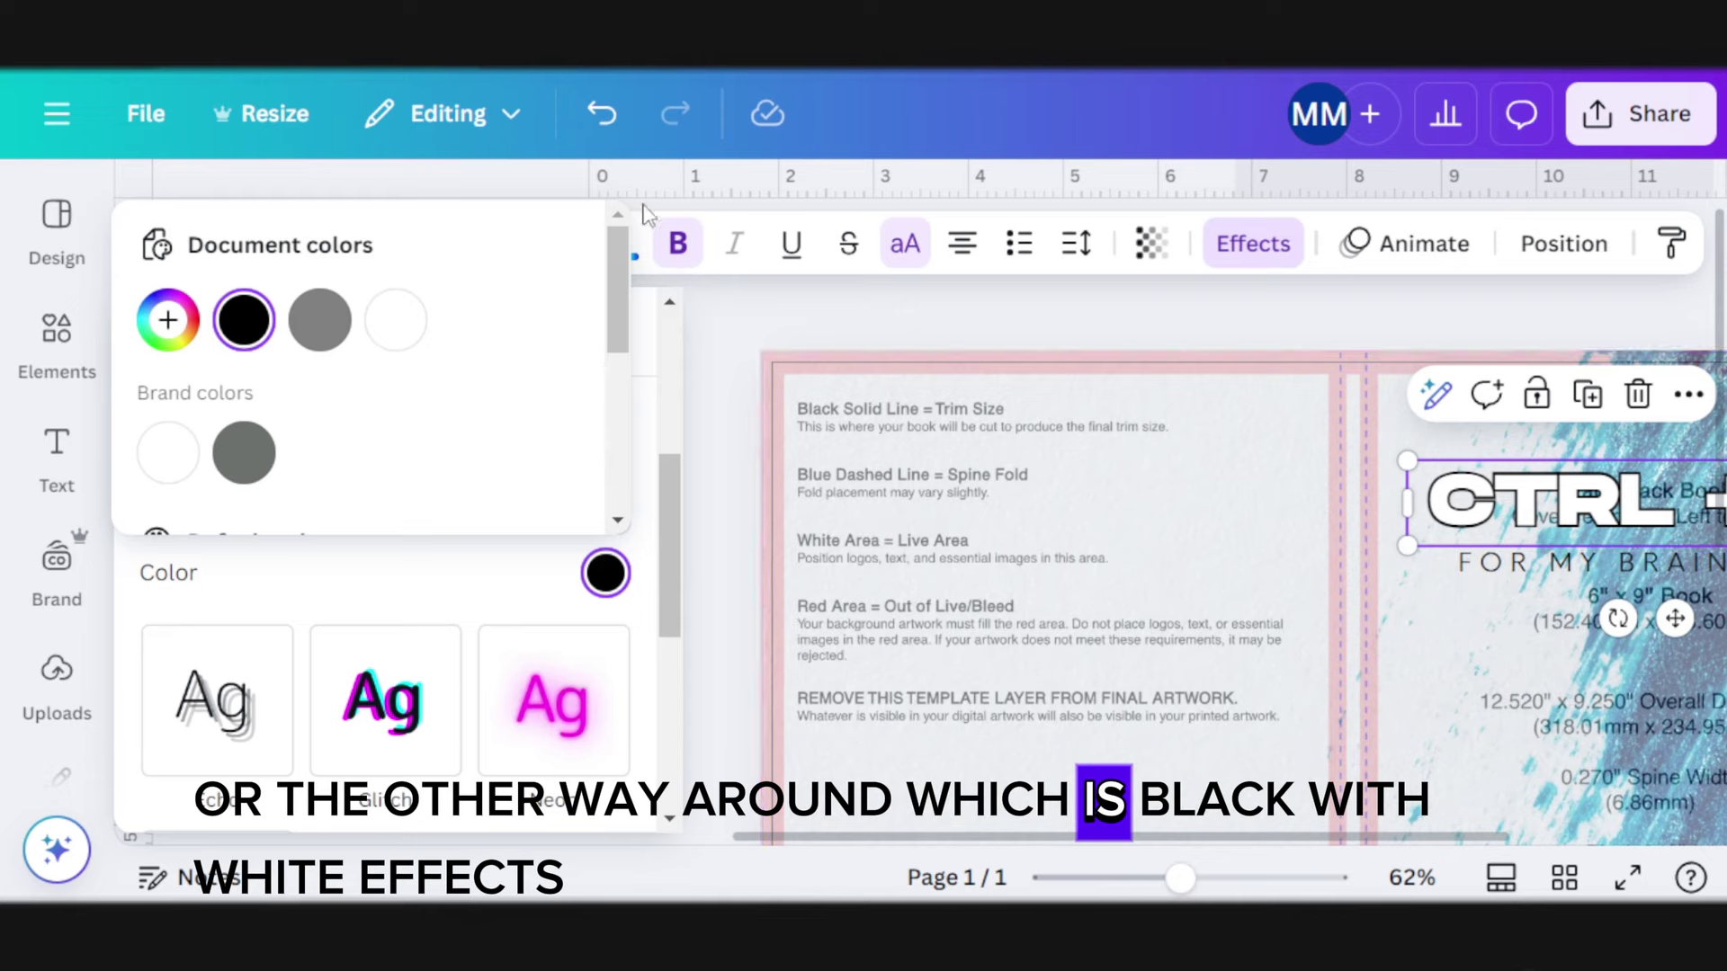
Change the "CTRL + S" text colour to black and its effect colour to white
click(622, 236)
click(255, 570)
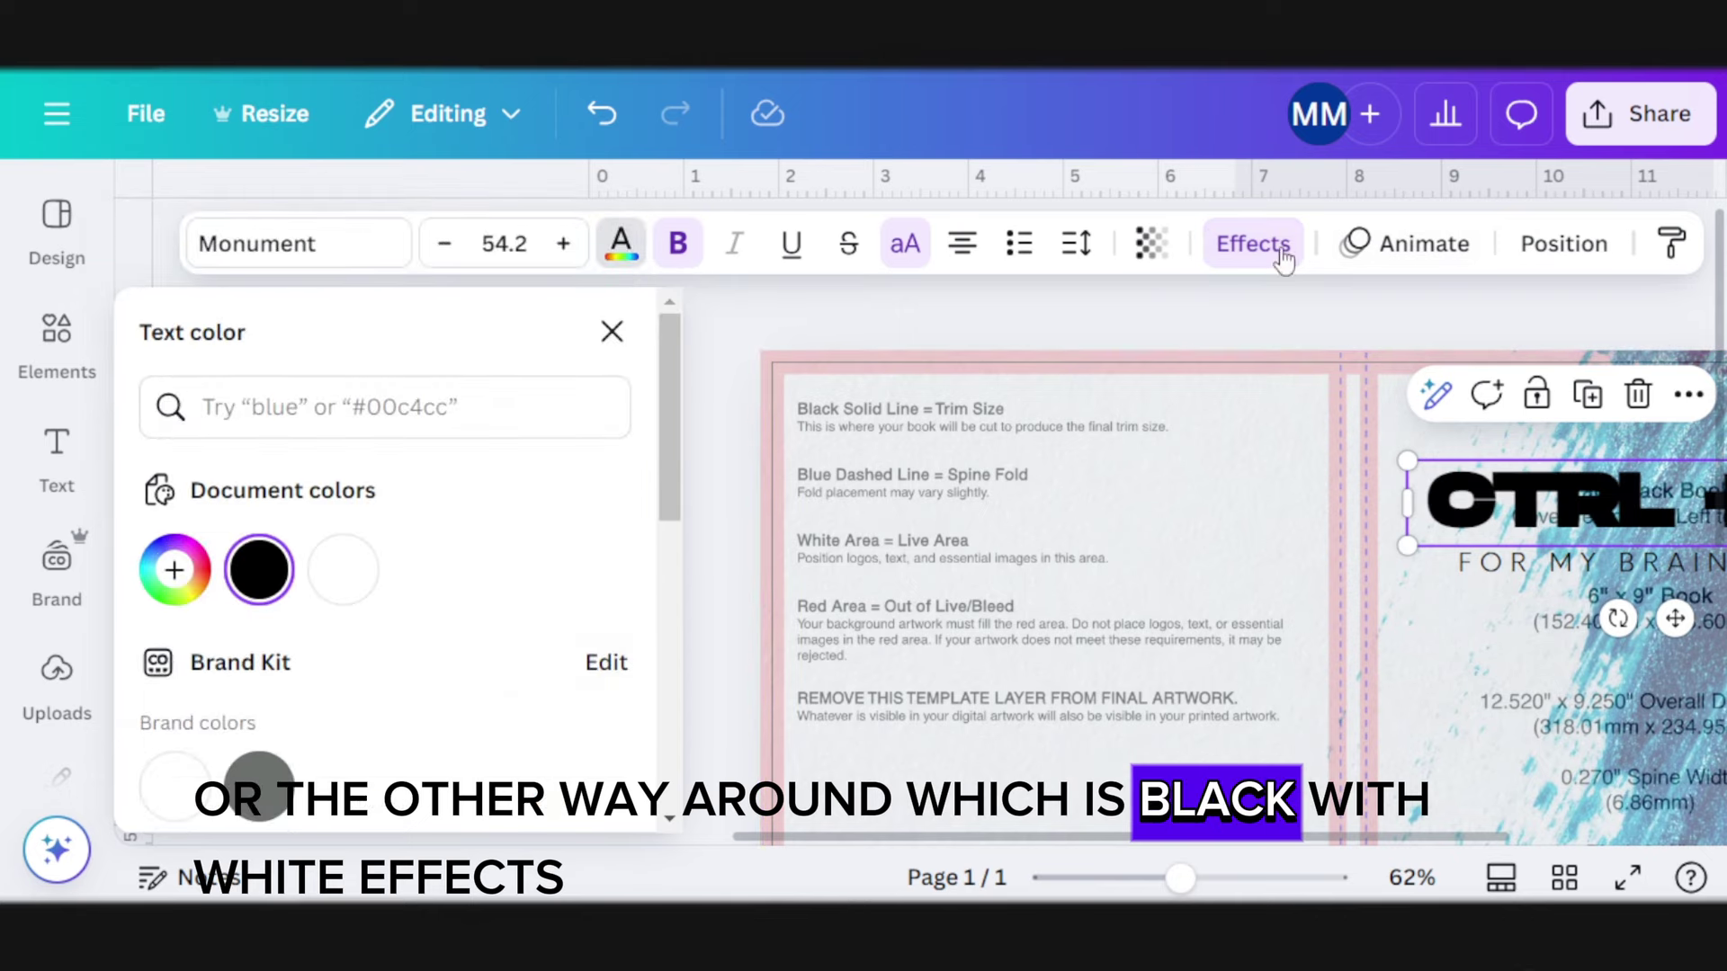
click(1253, 244)
scroll(478, 548, down, 5)
scroll(558, 530, down, 1)
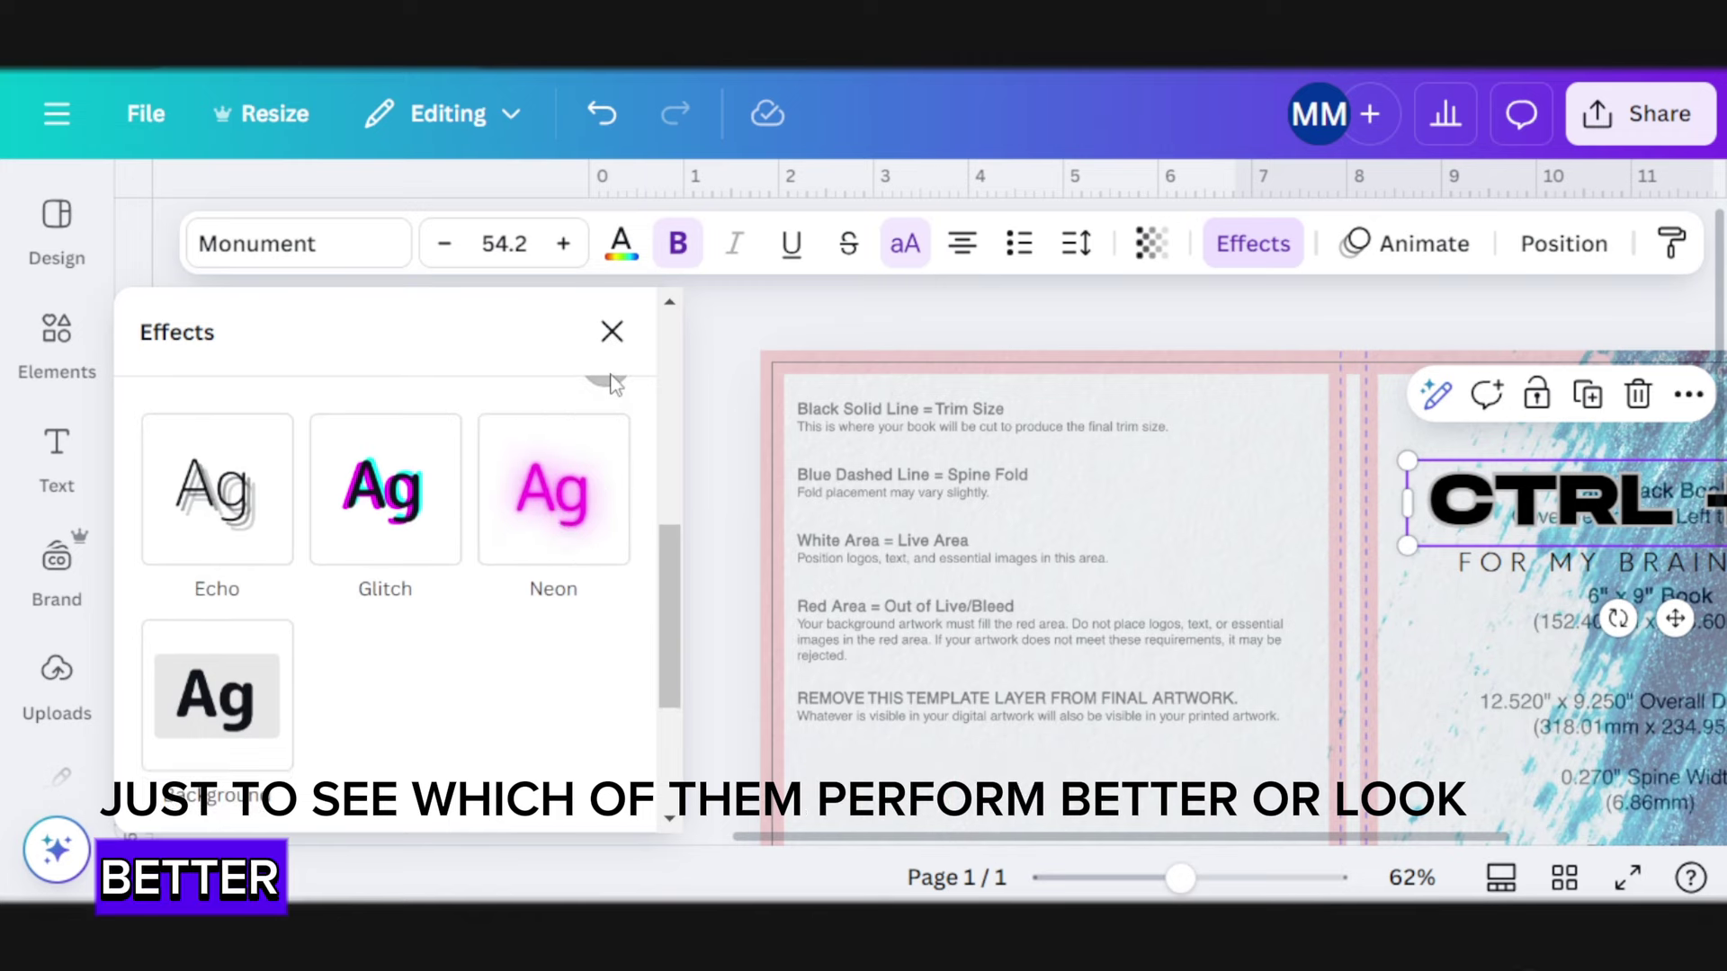
click(612, 331)
Move "FOR MY BRAIN" further below "CTRL + S" on the front cover and make it bold
click(1205, 562)
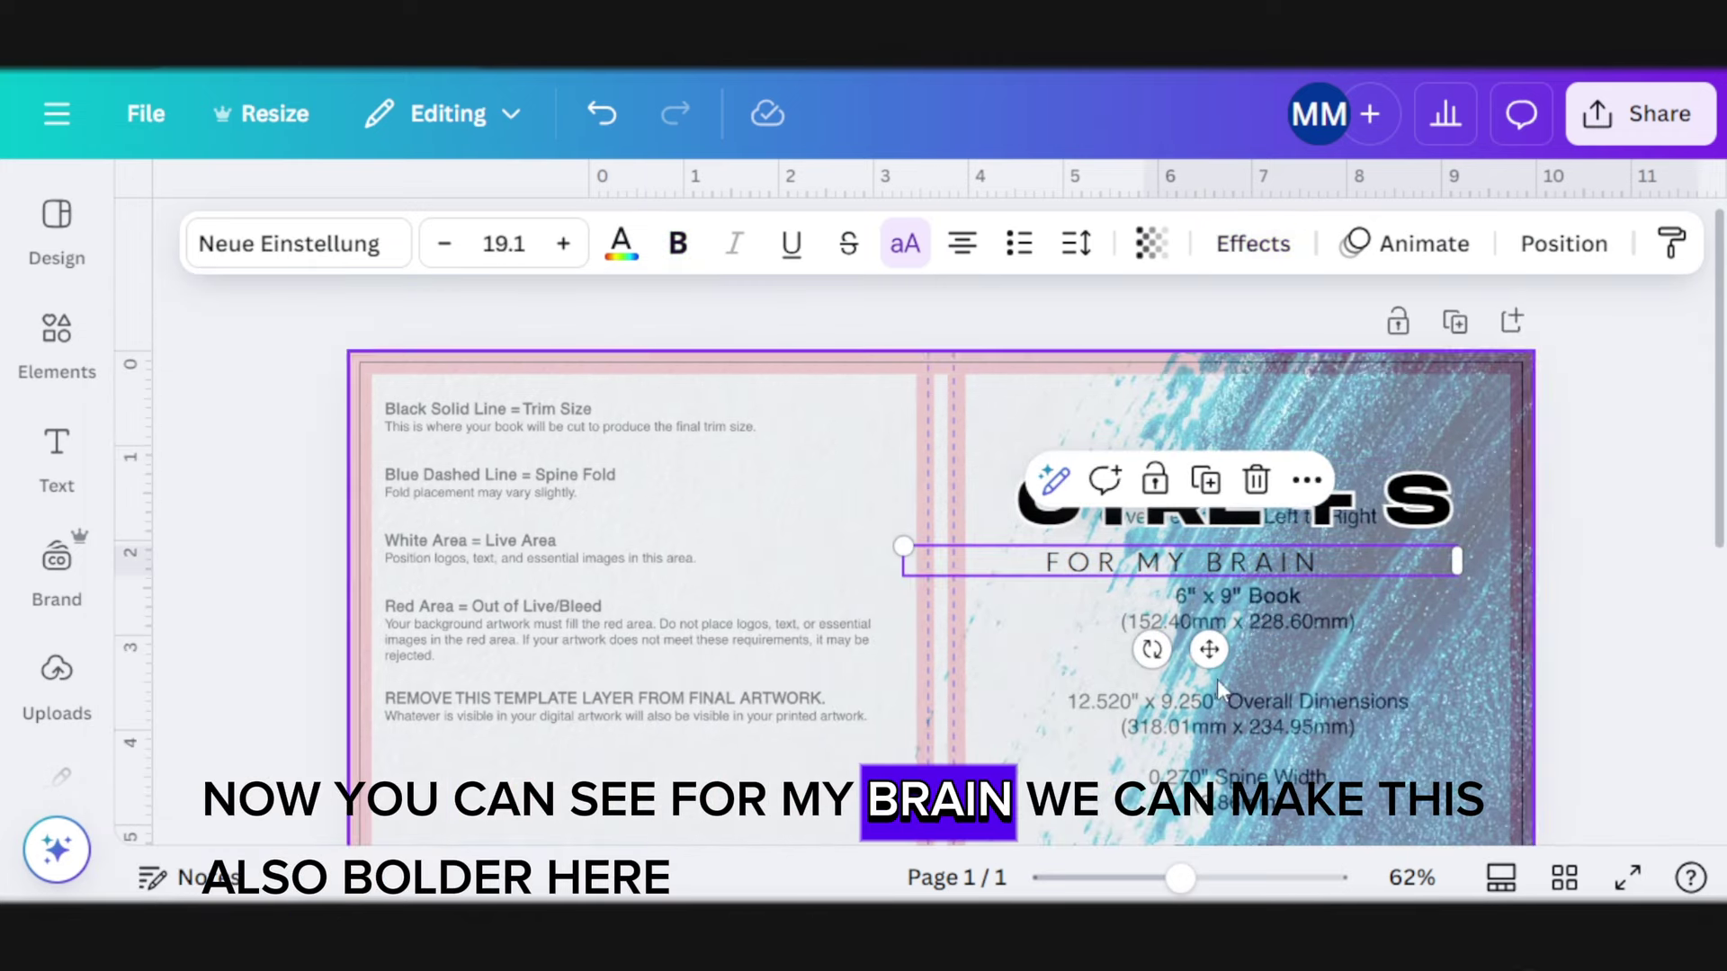
drag(1208, 651, 1259, 704)
click(679, 243)
click(1610, 455)
scroll(1610, 454, down, 3)
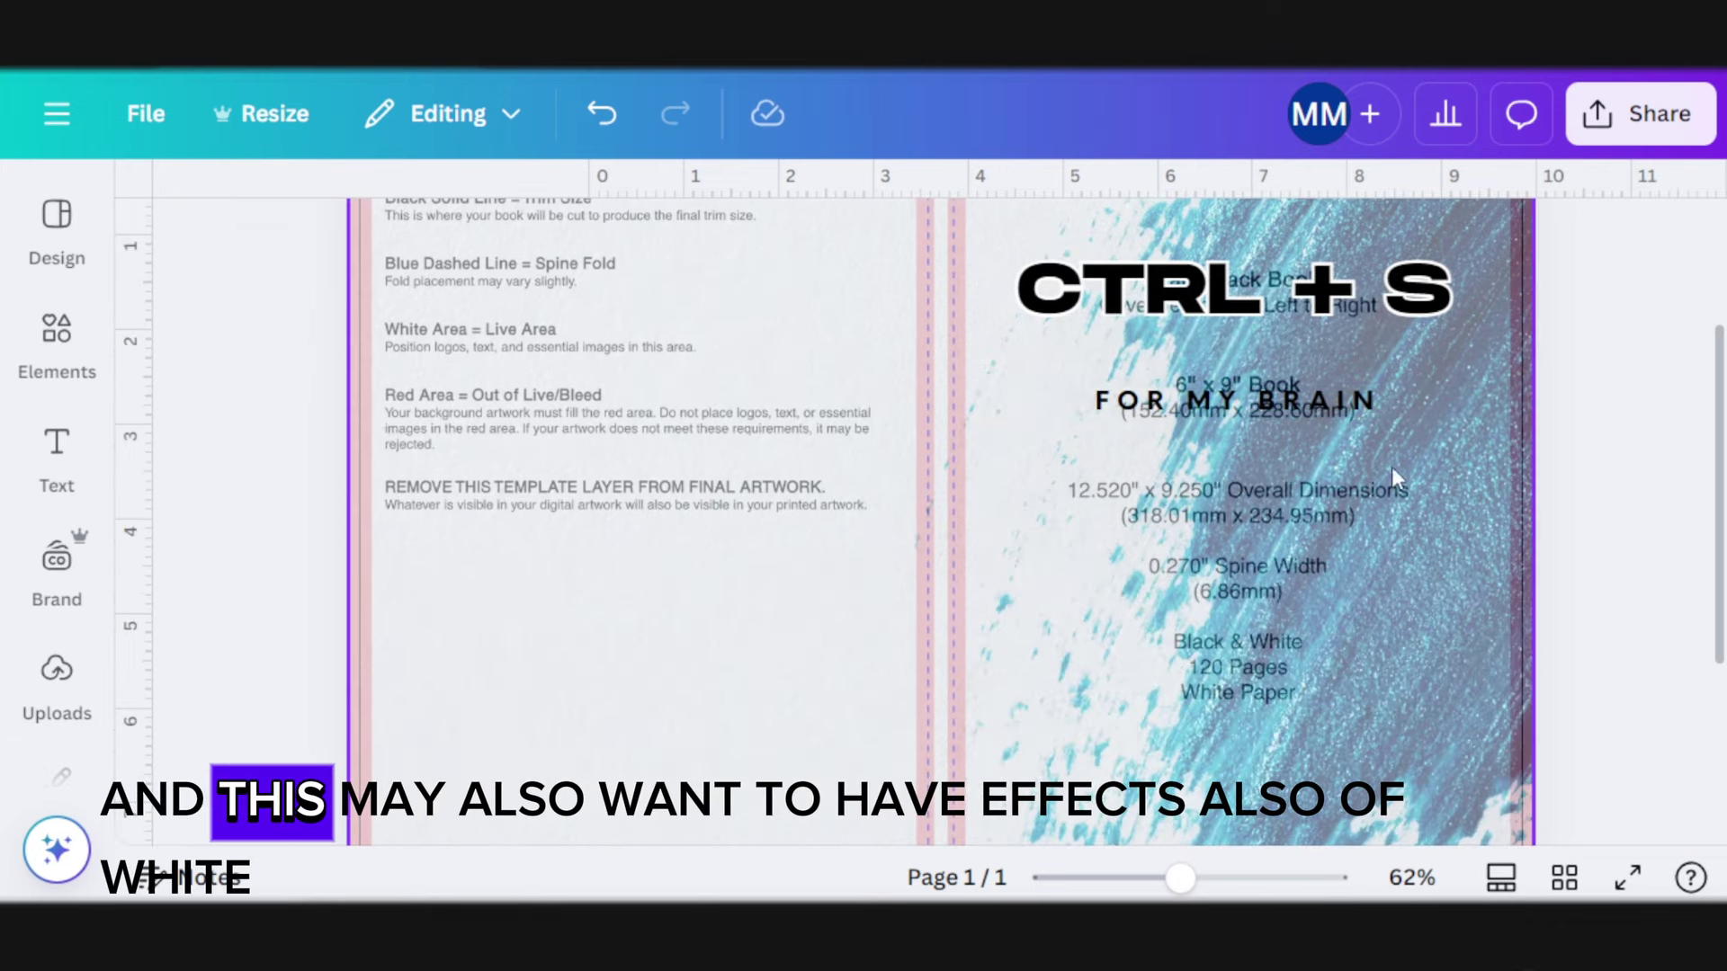
Give "FOR MY BRAIN" an Outline effect and set the effect colour to white
click(1267, 402)
click(1253, 243)
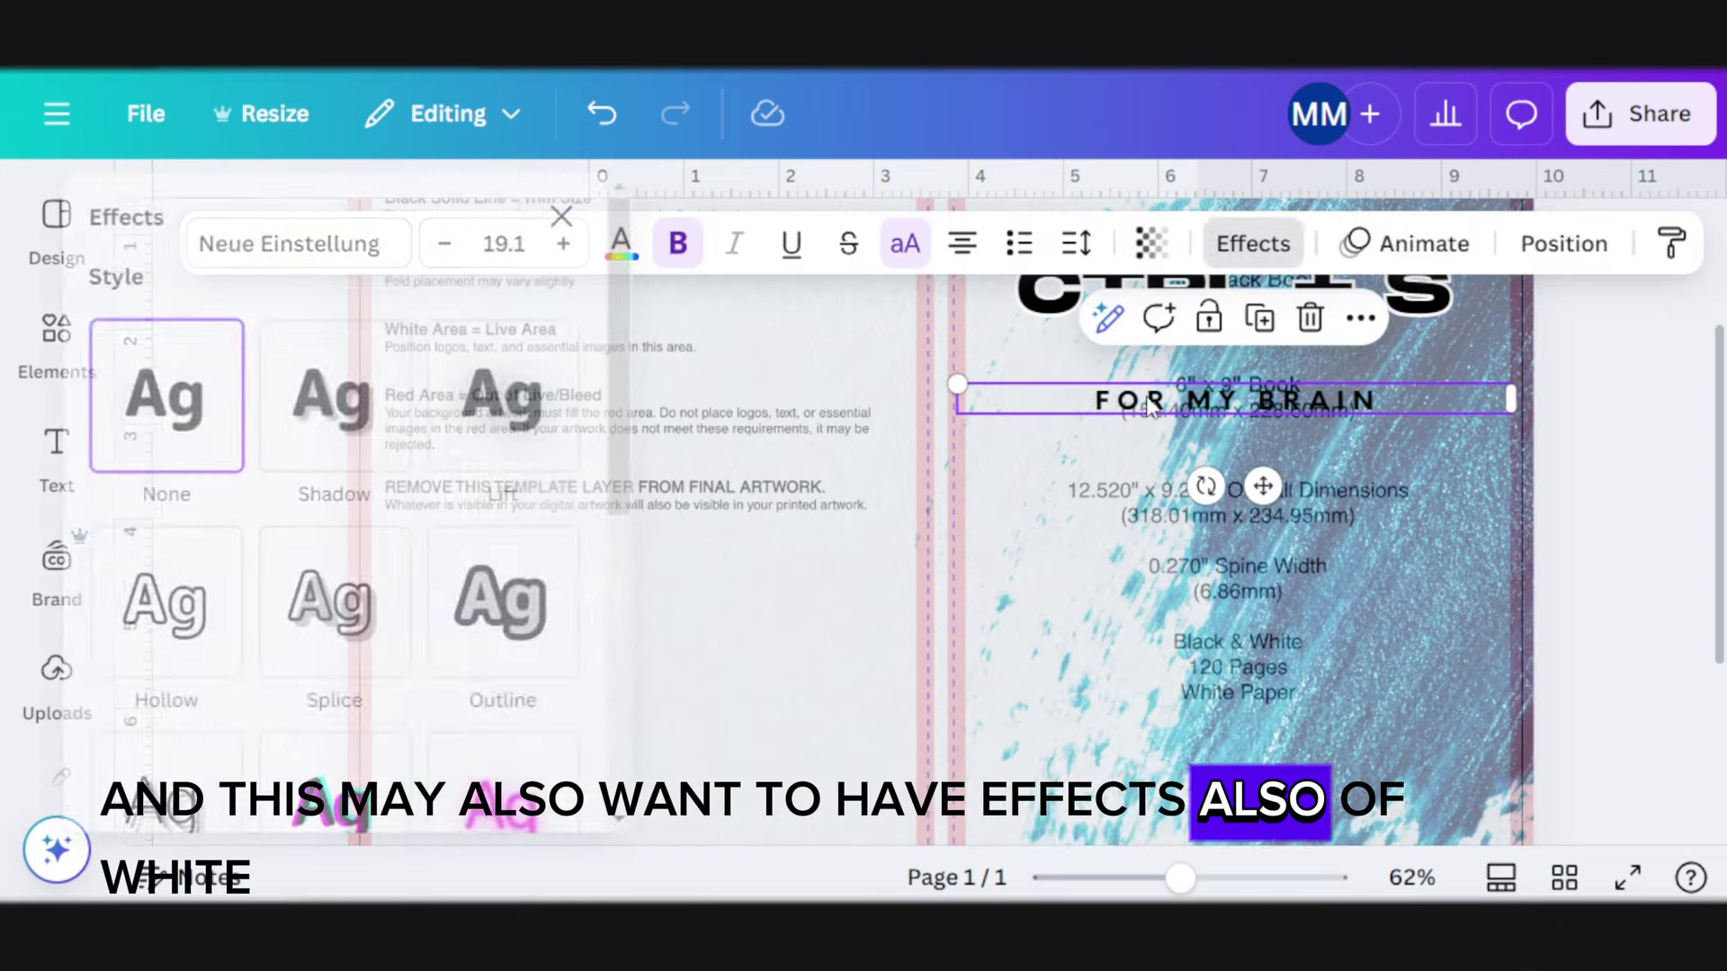
click(591, 684)
click(605, 574)
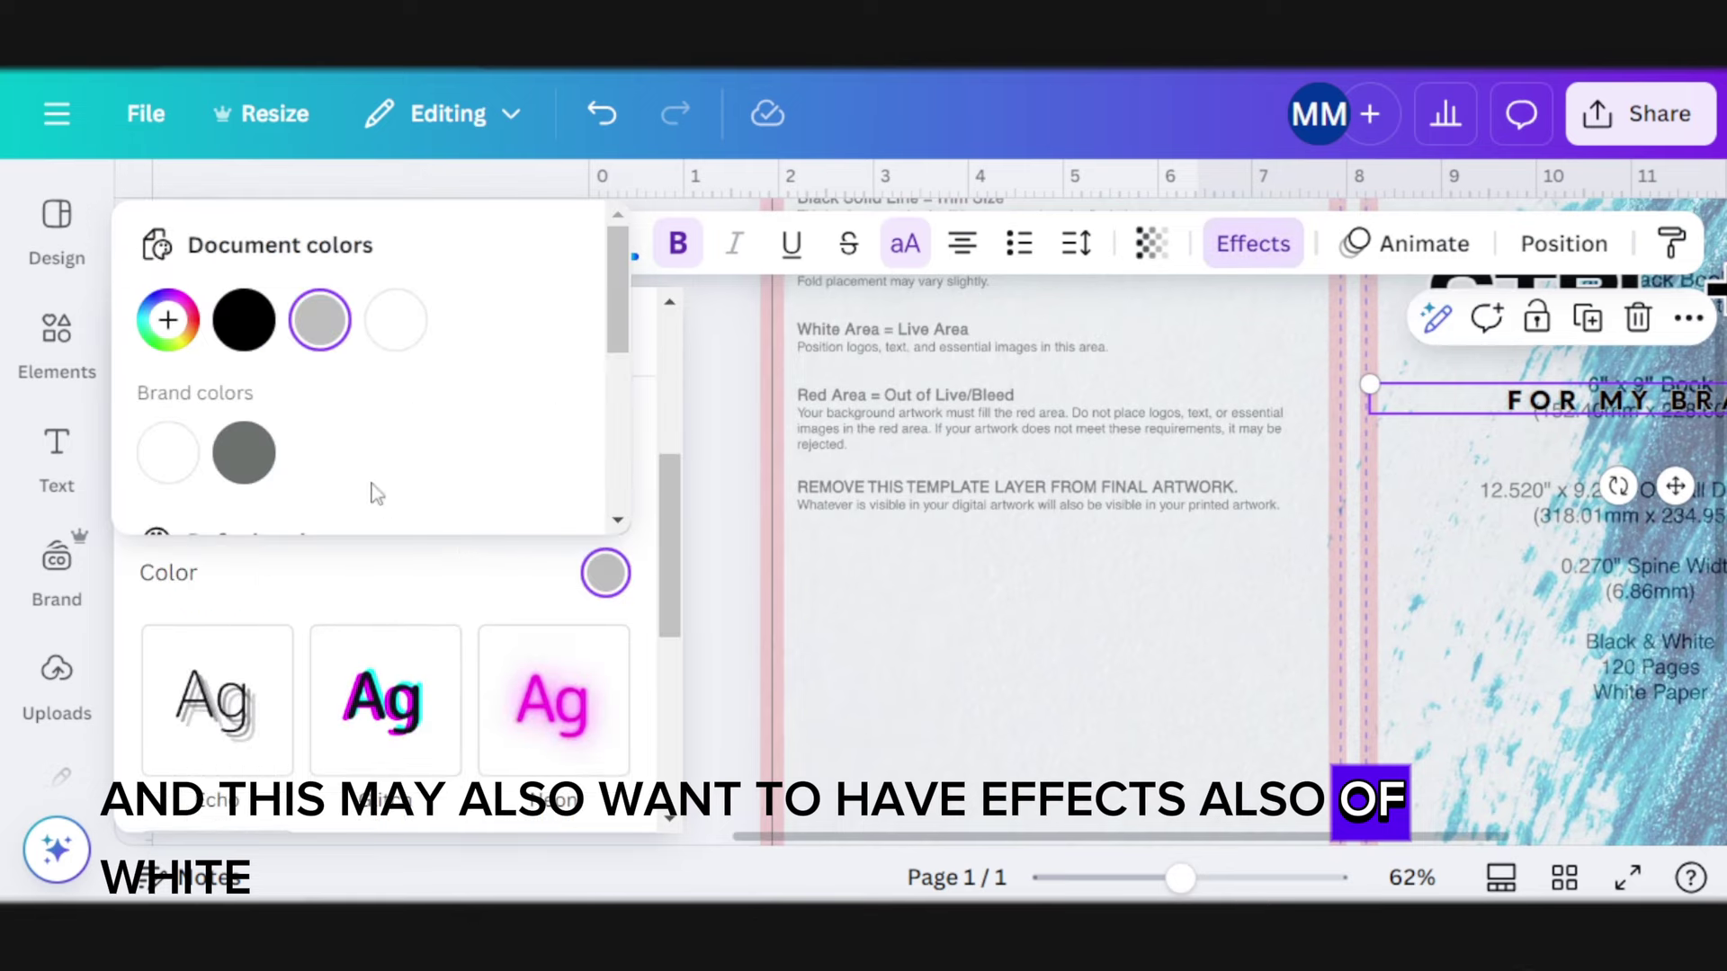
click(394, 321)
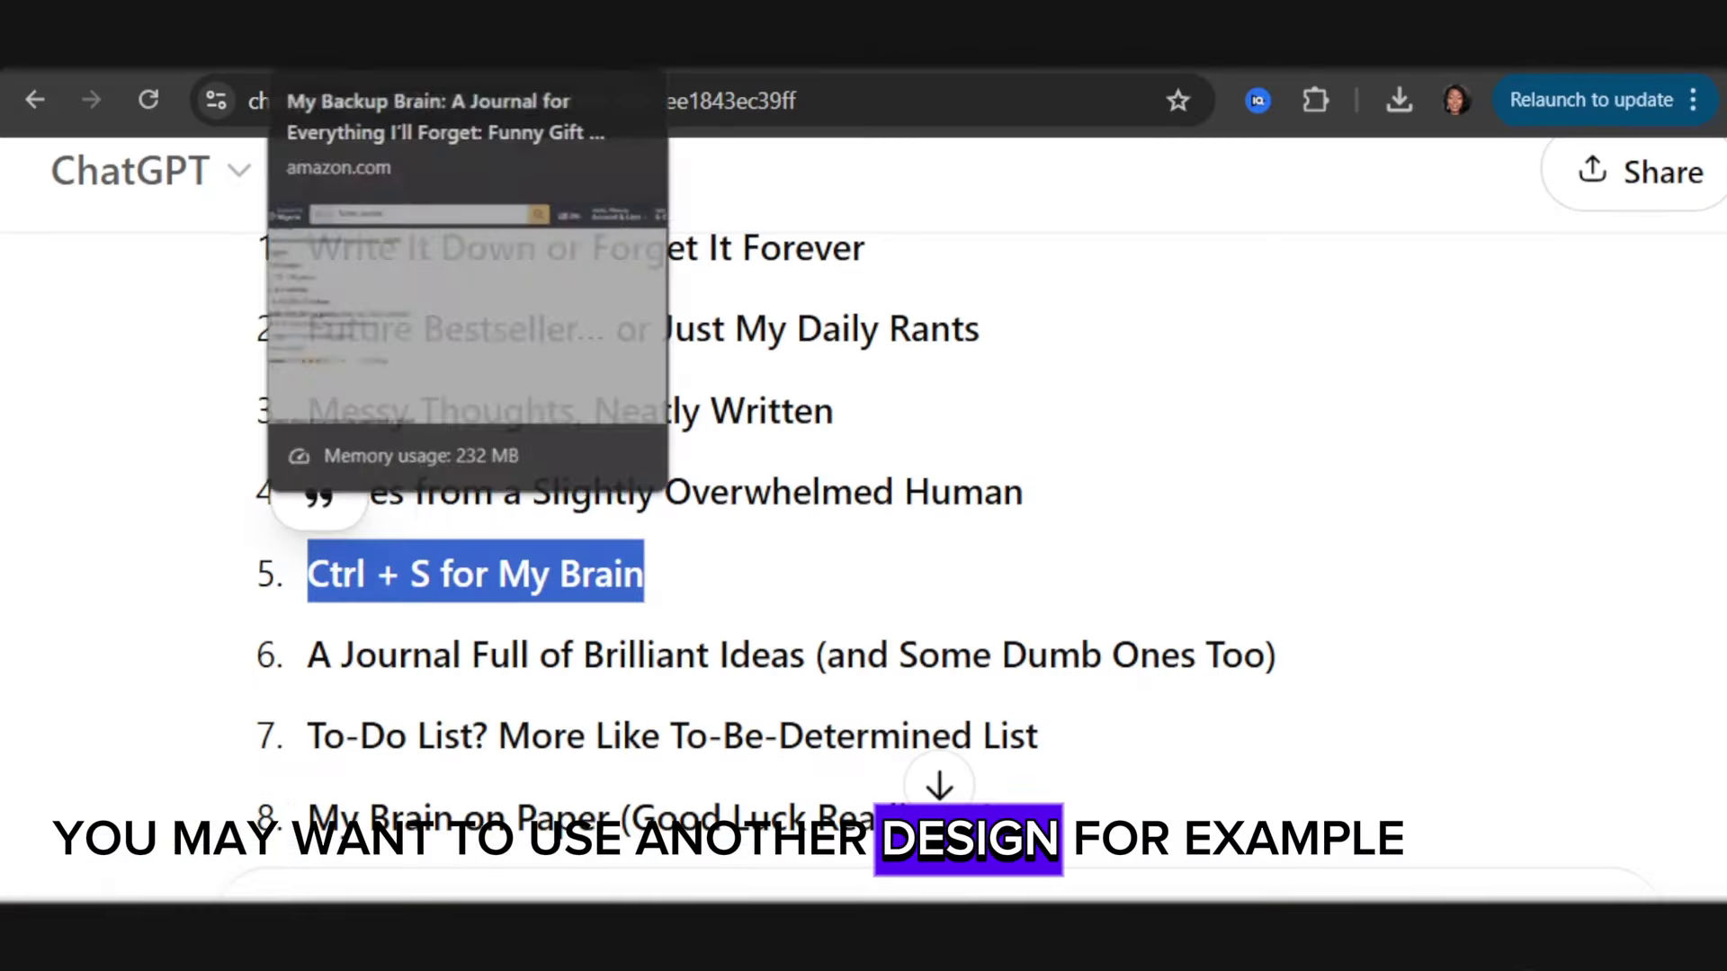
Examine the title layout on the Amazon journal listing's cover and return to the Canva cover design
click(378, 55)
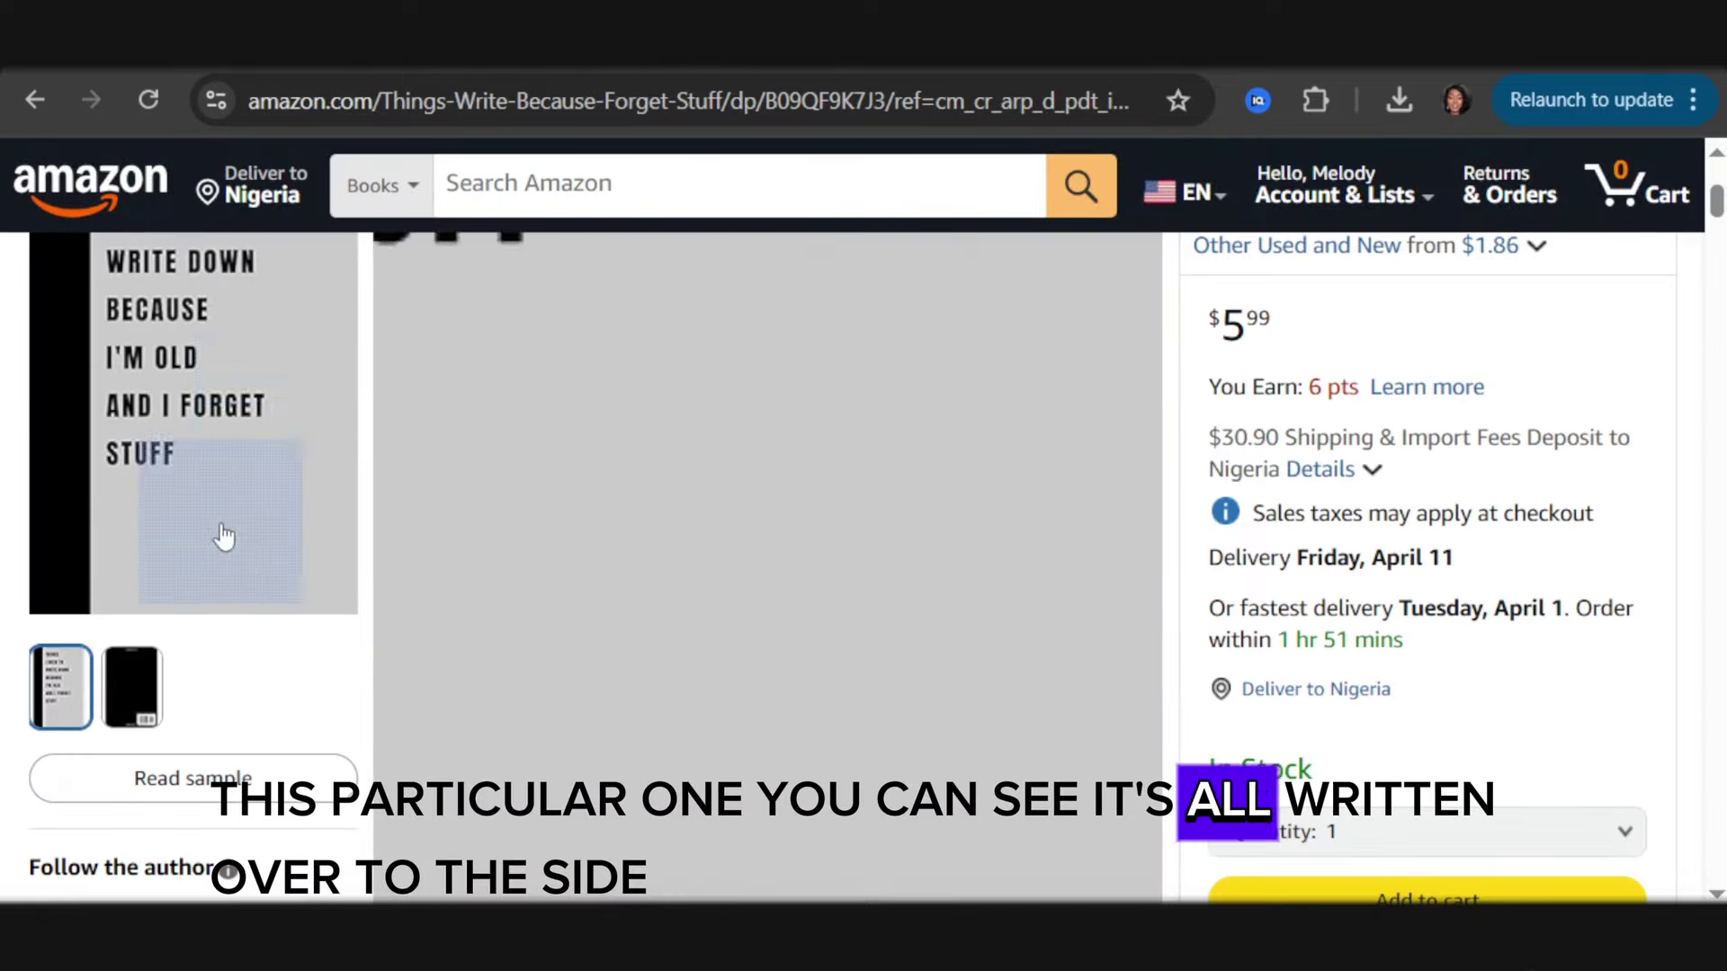
scroll(219, 359, up, 2)
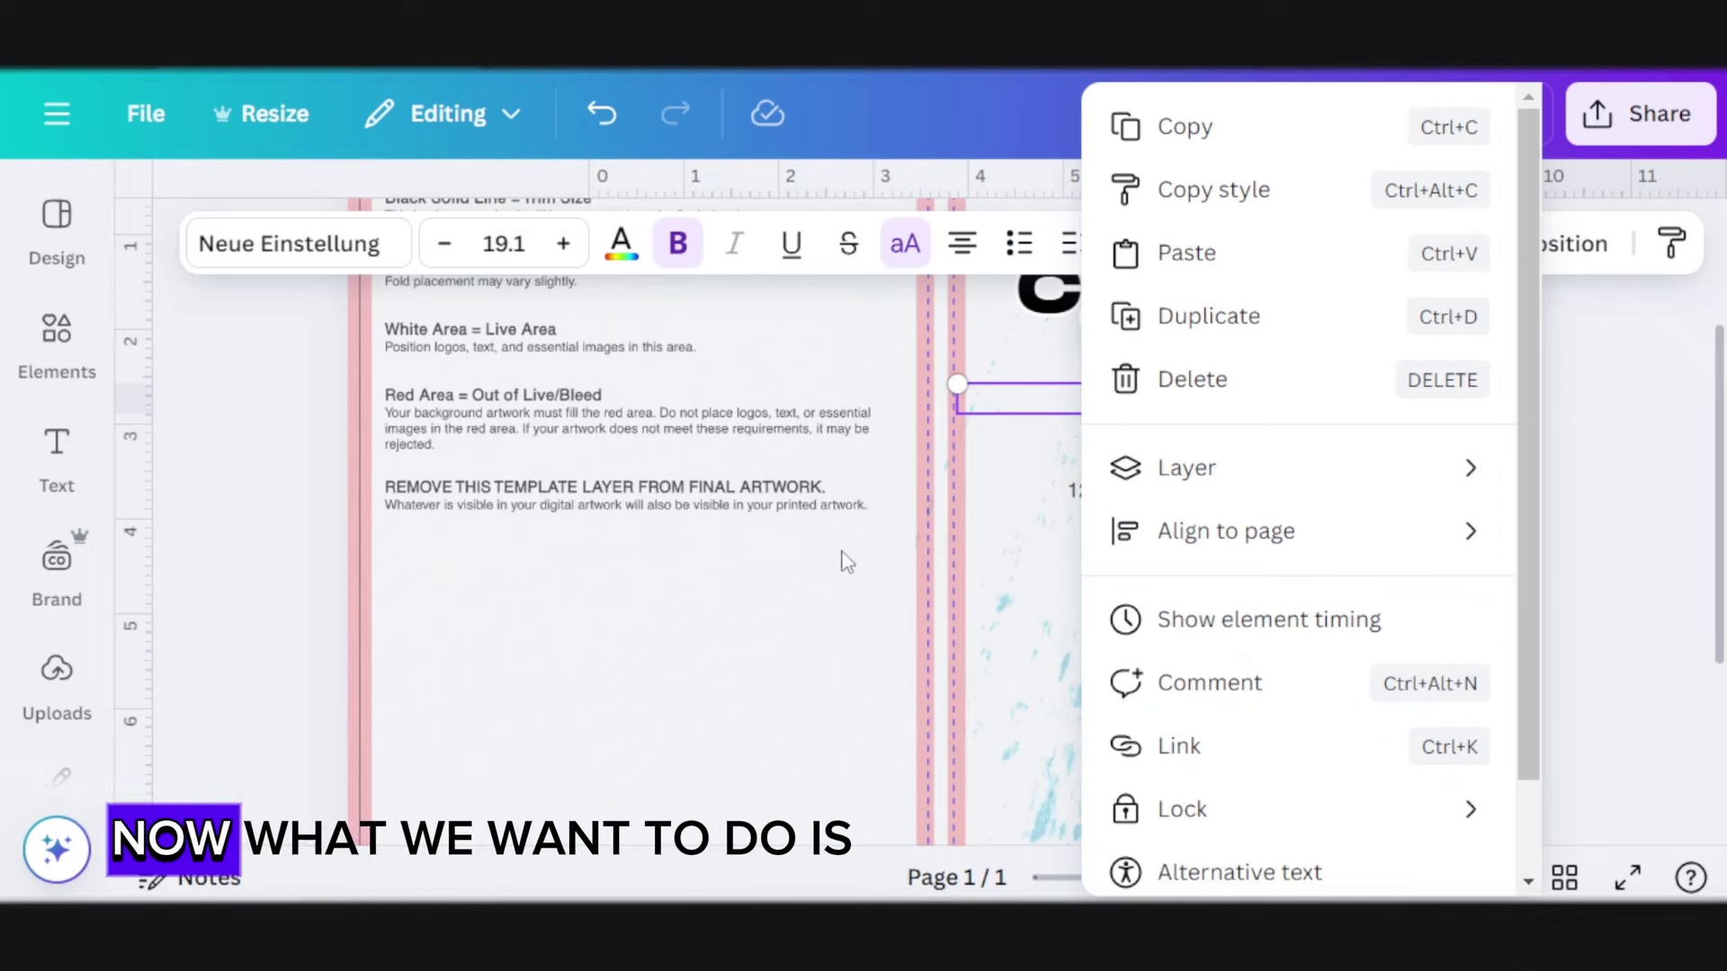
key(Escape)
key(ctrl+s)
scroll(870, 520, up, 2)
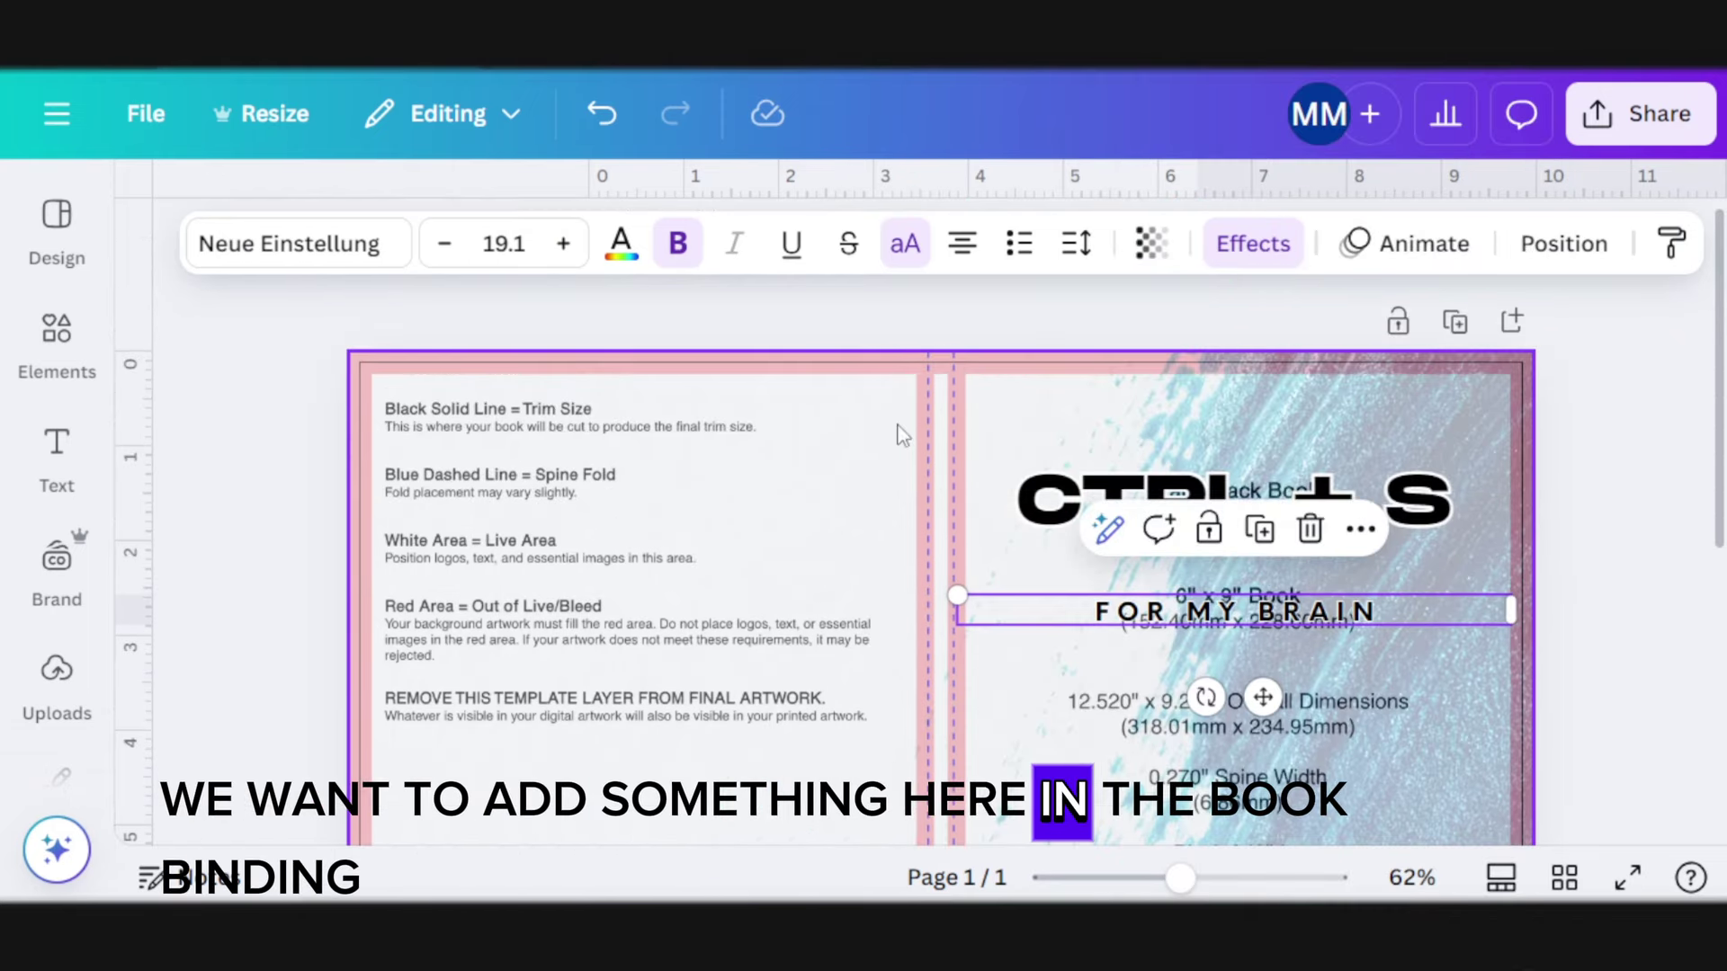
Add a square shape to the cover and set its fill colour to black
click(57, 346)
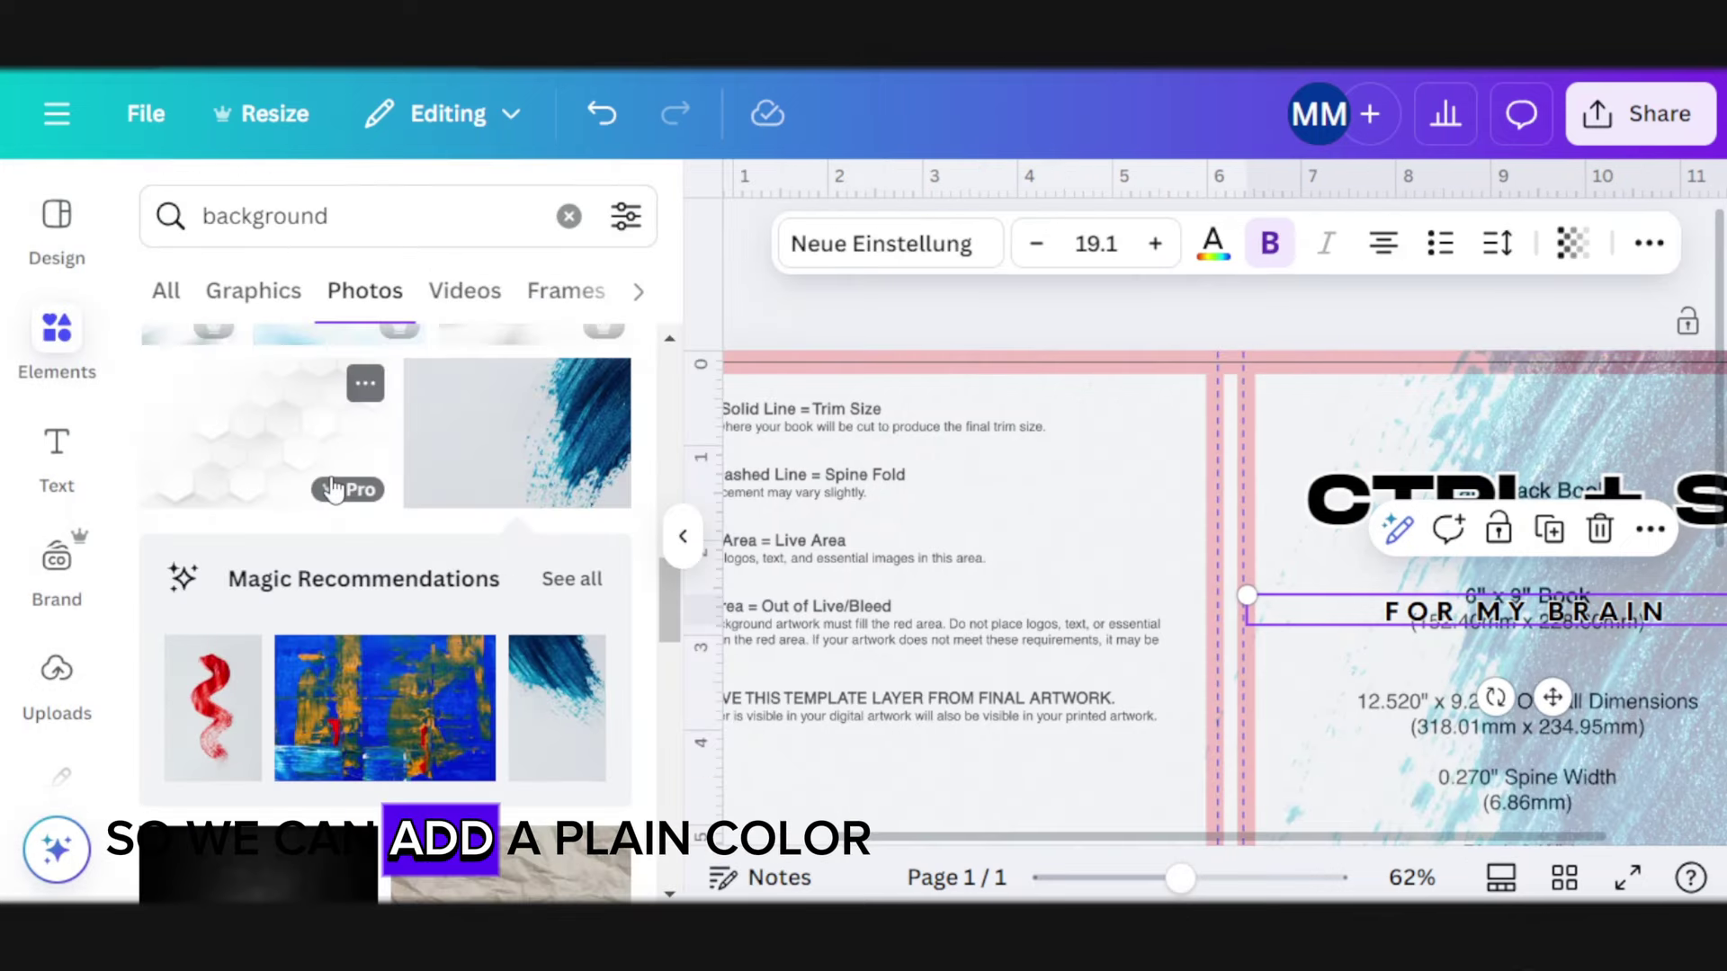
click(568, 216)
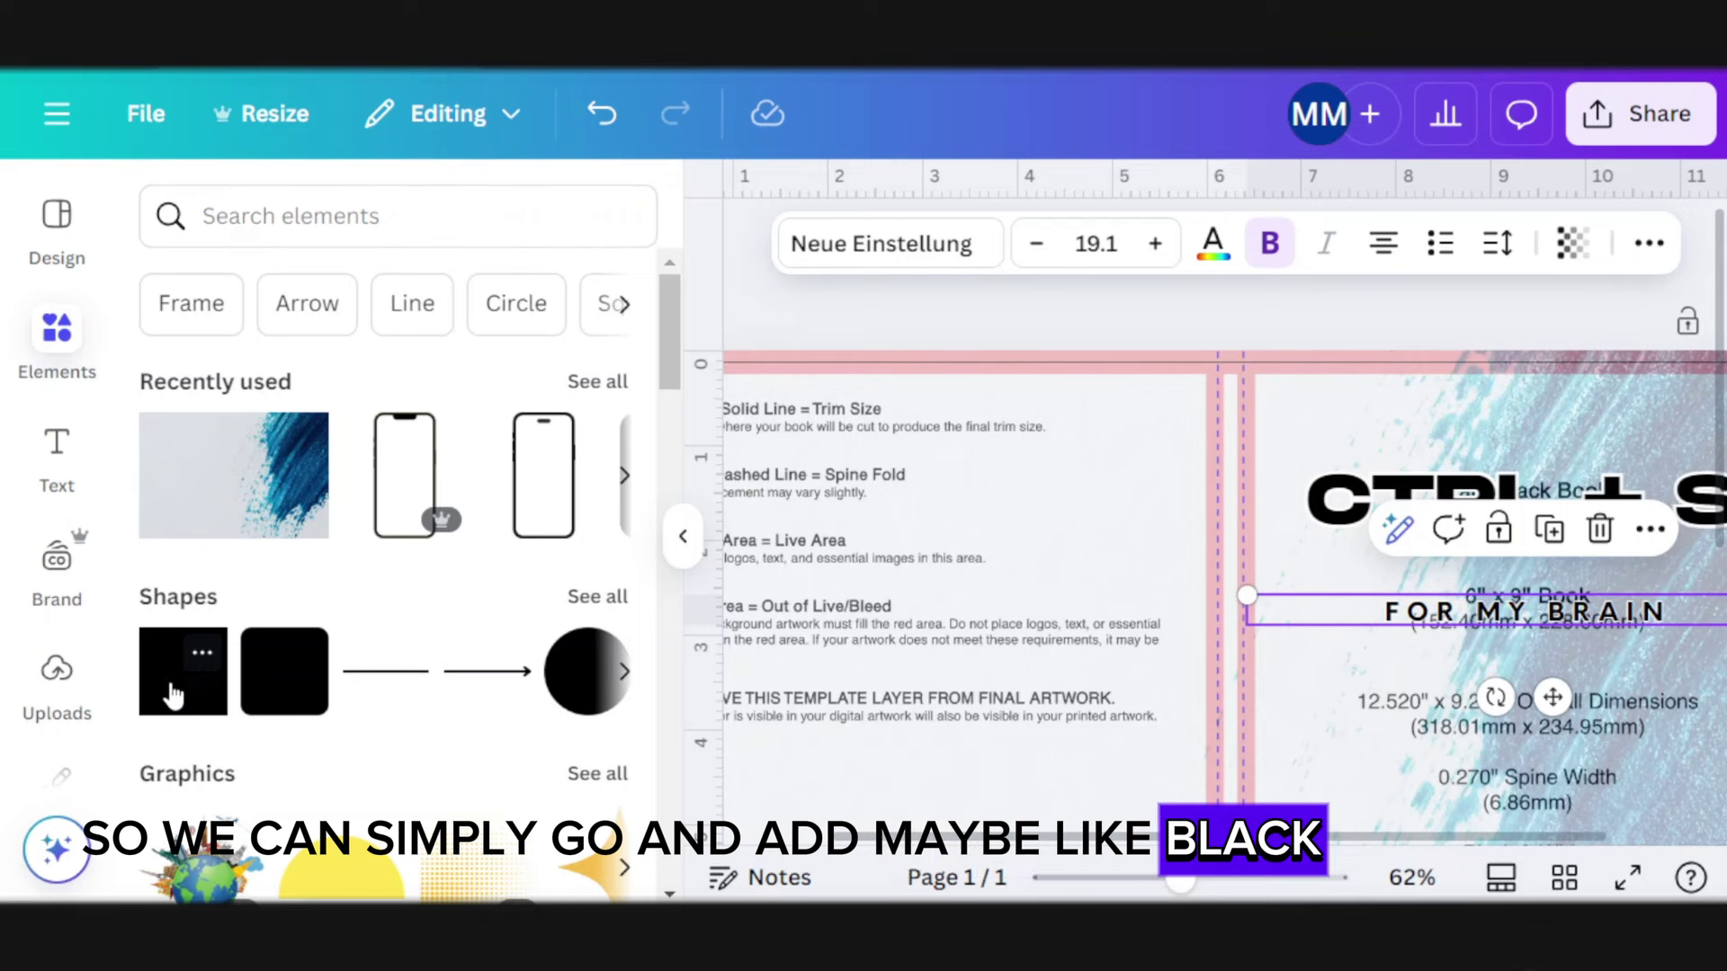
click(199, 684)
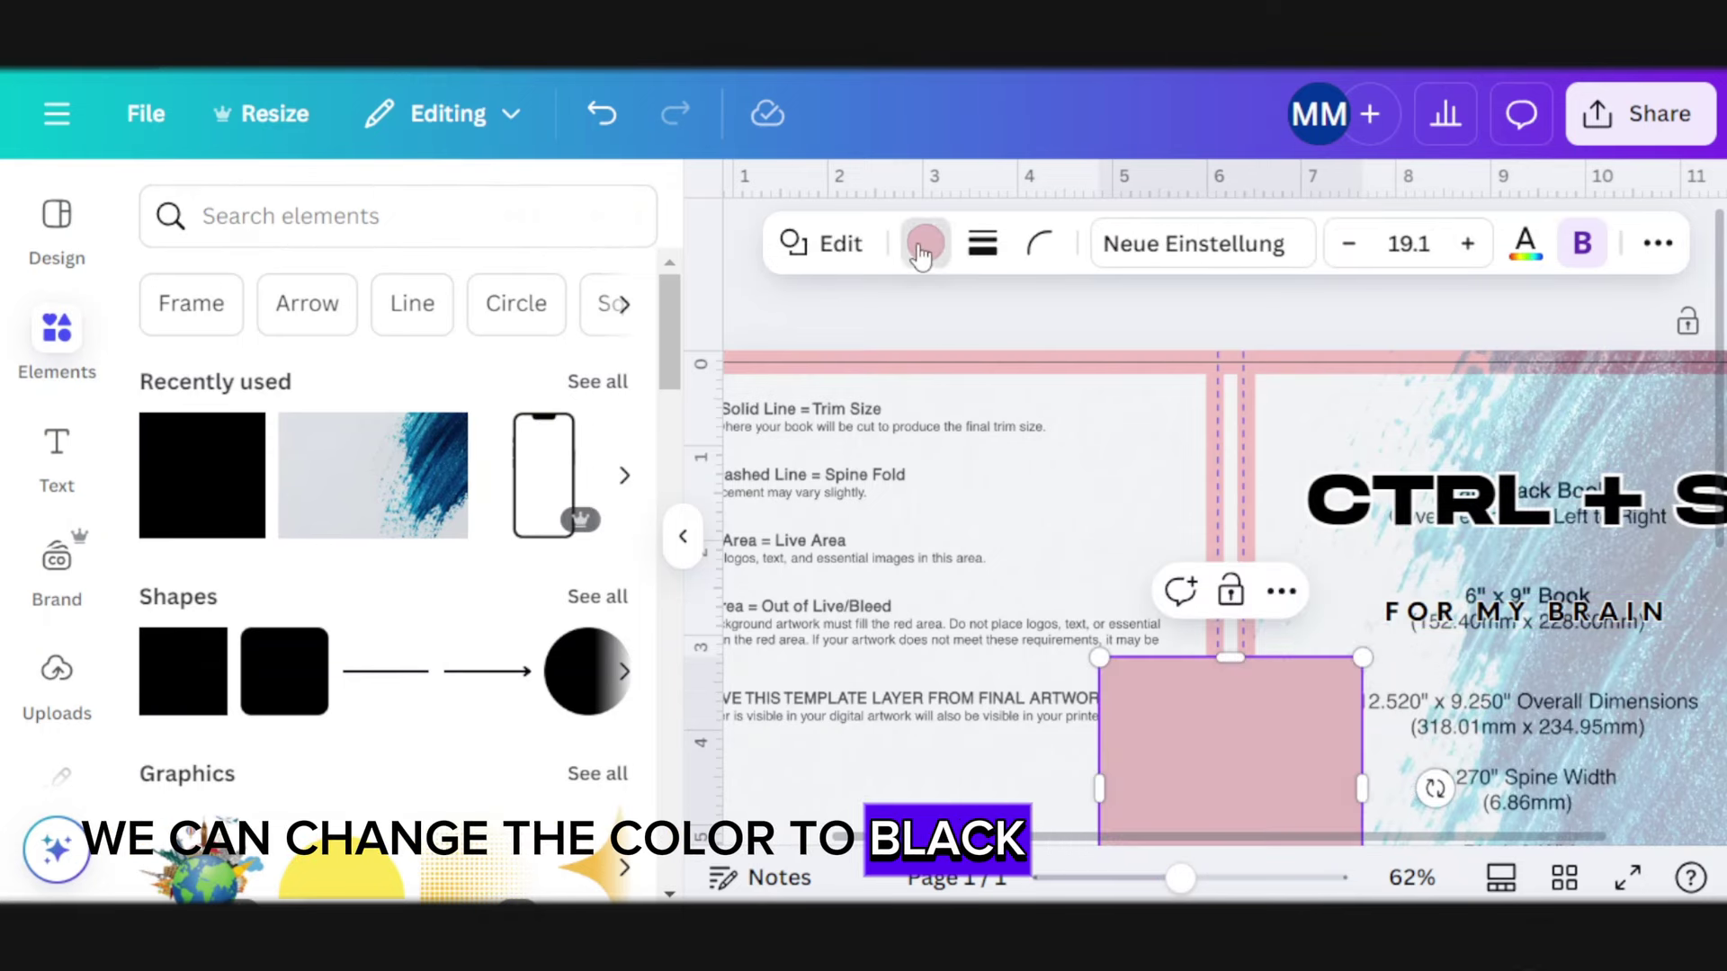
click(926, 243)
scroll(447, 468, down, 5)
click(175, 511)
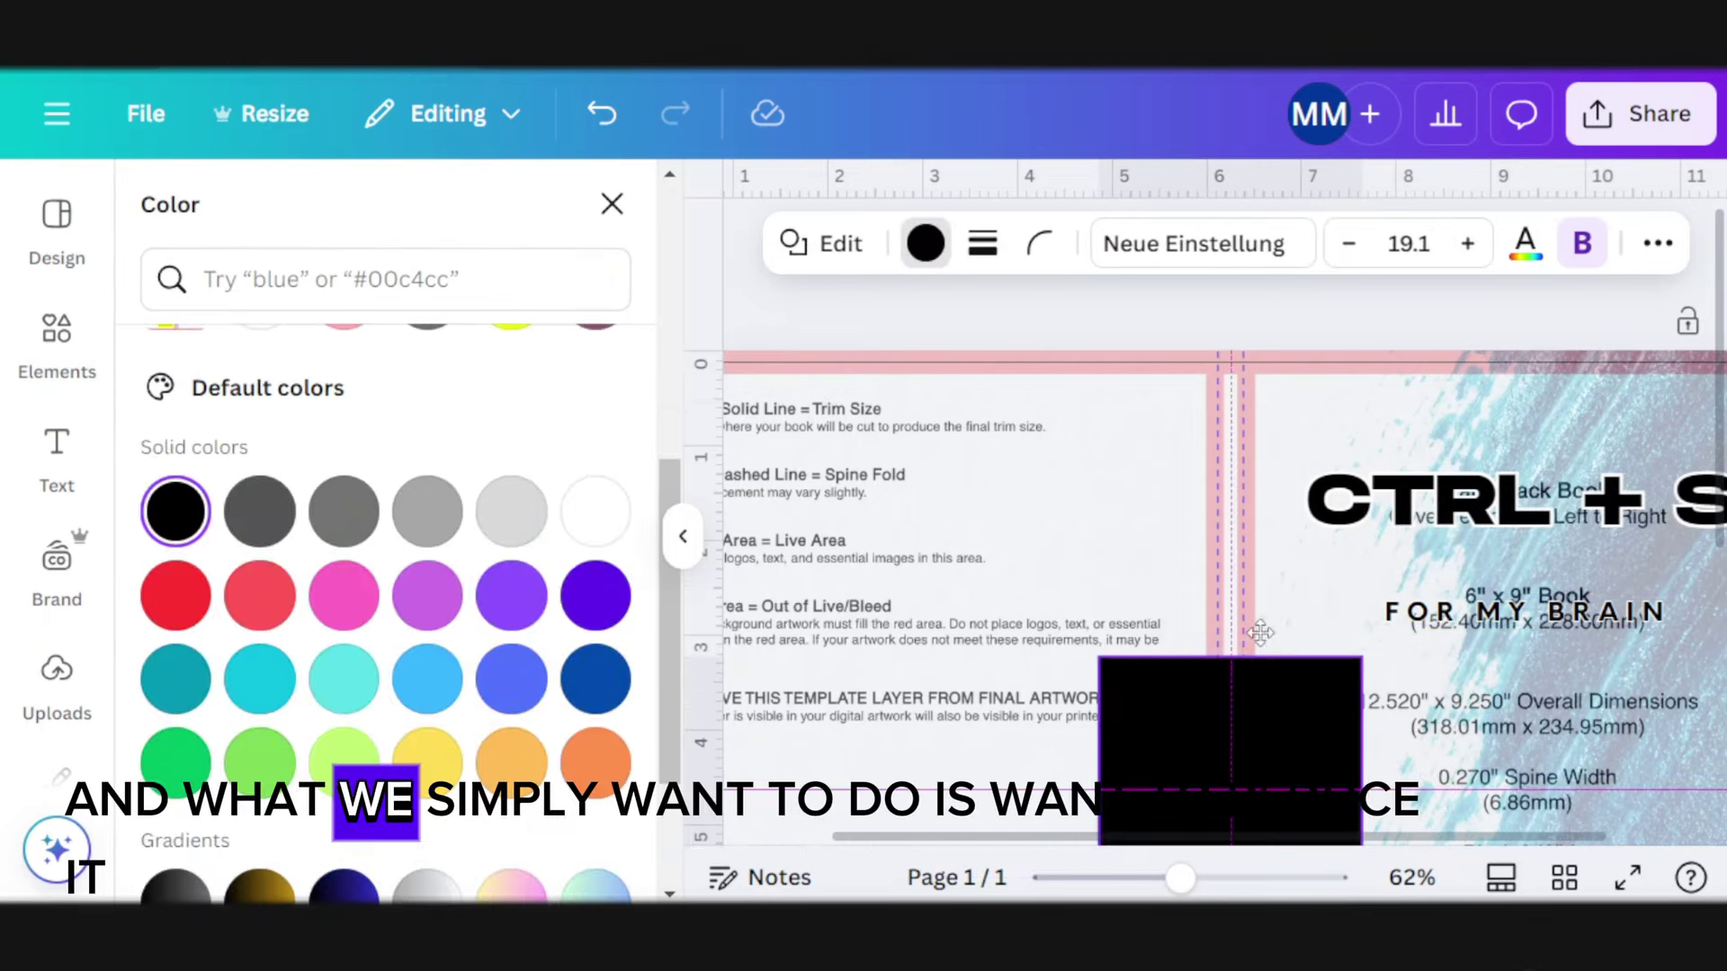
Fit the black shape over the spine along the full cover height, and centre "FOR MY BRAIN" on the front cover
drag(1264, 717, 1287, 416)
drag(1368, 369, 1255, 485)
drag(1118, 486, 1210, 486)
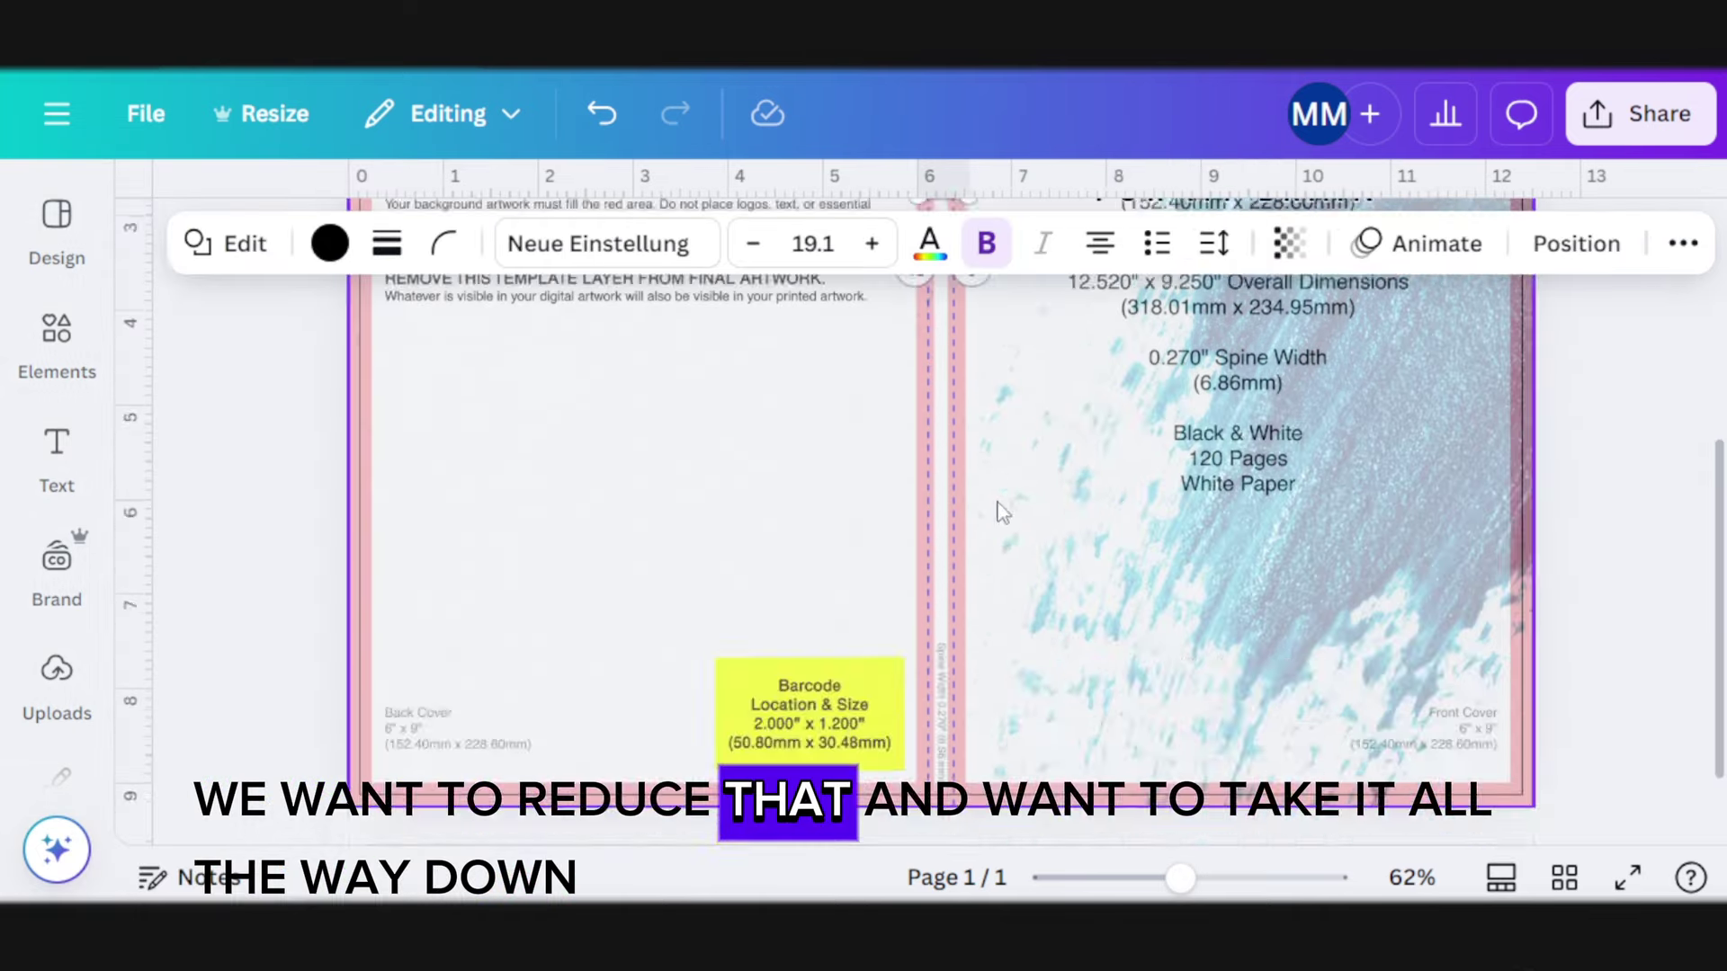
scroll(995, 504, up, 3)
drag(940, 324, 972, 655)
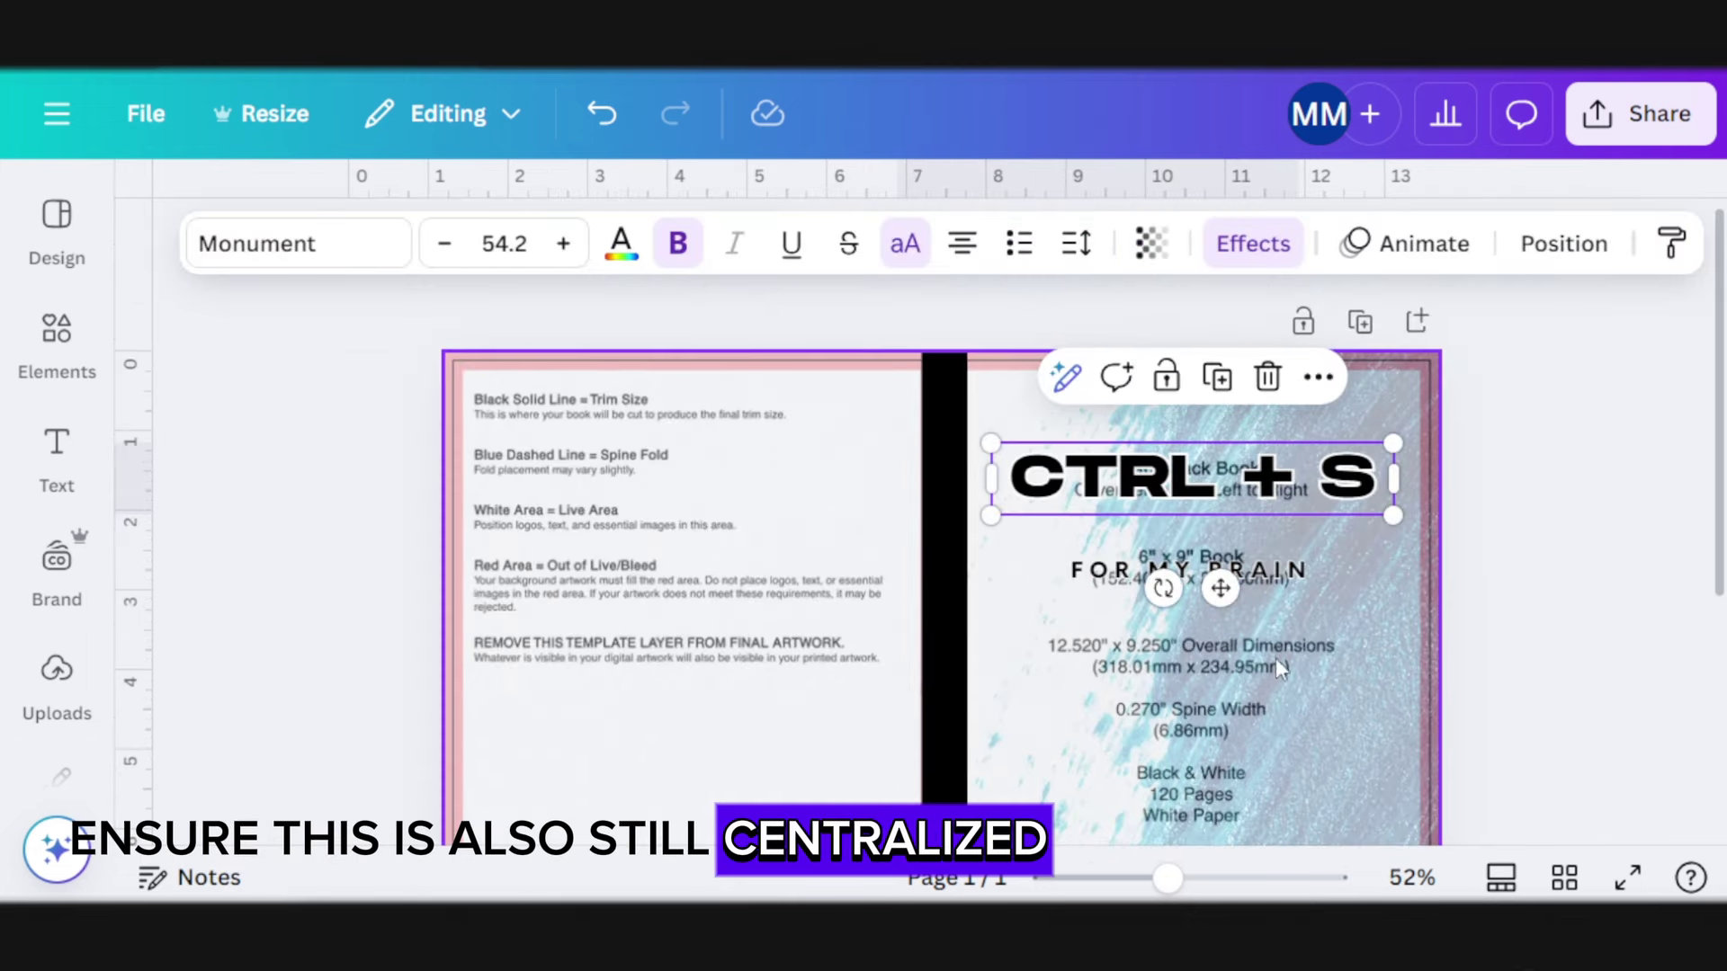
click(1288, 571)
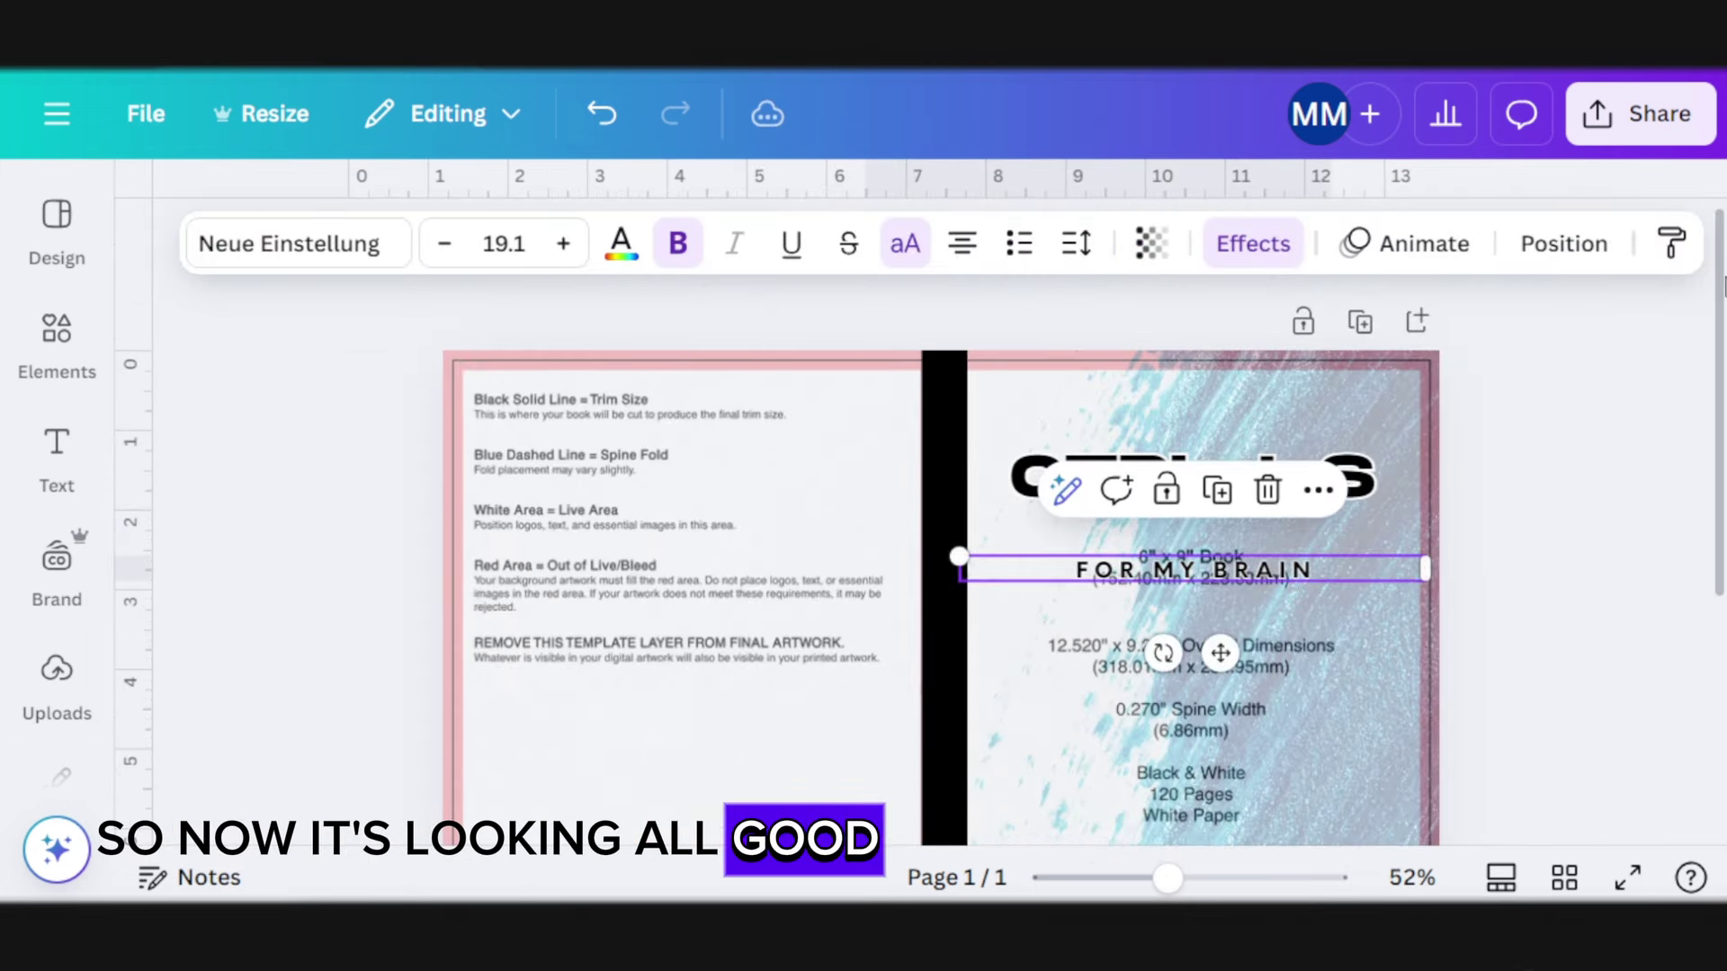
click(1580, 498)
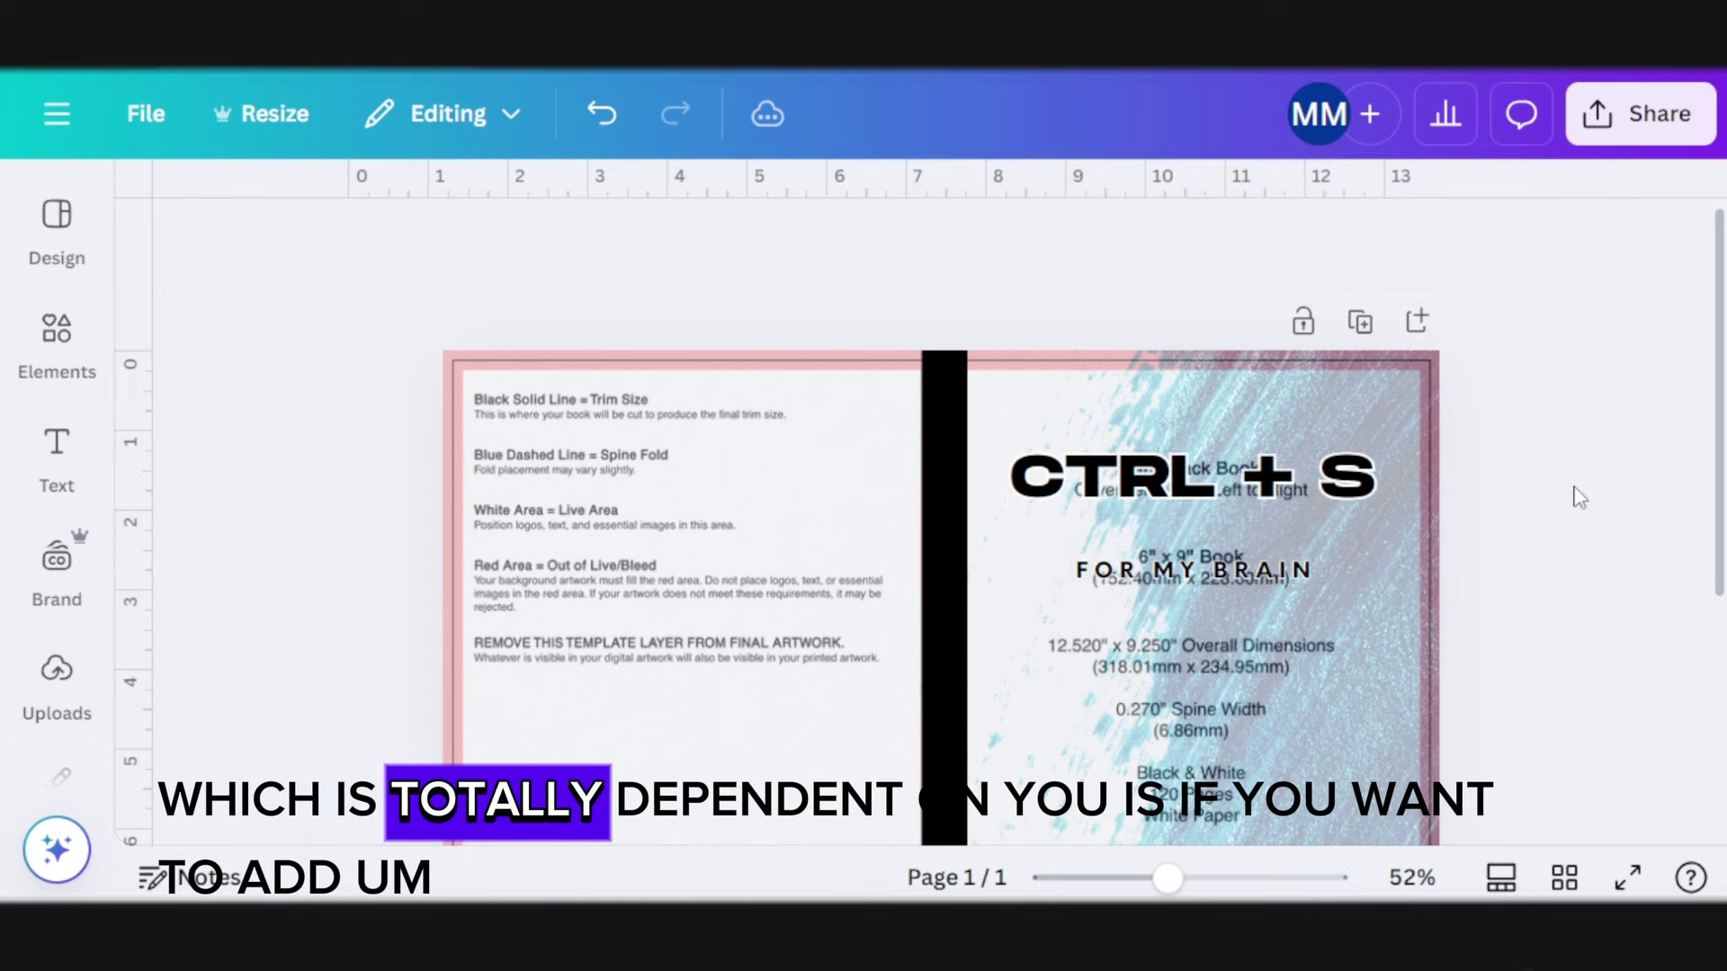
click(57, 342)
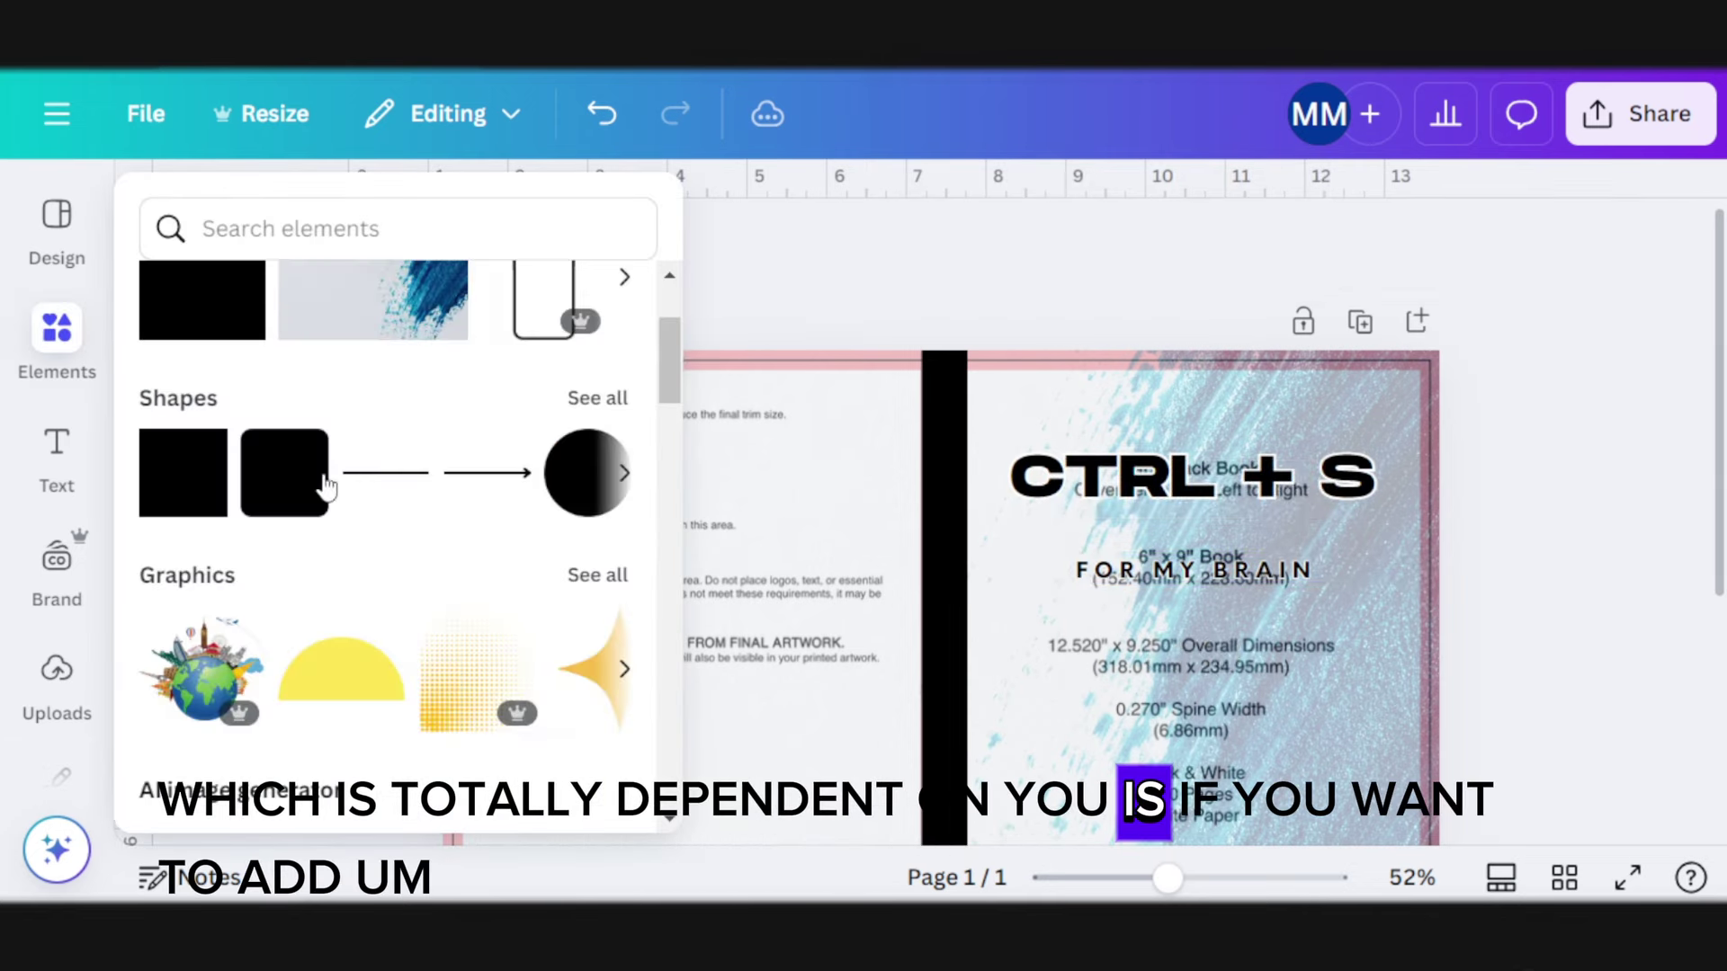
click(90, 360)
scroll(956, 648, down, 5)
scroll(878, 571, up, 5)
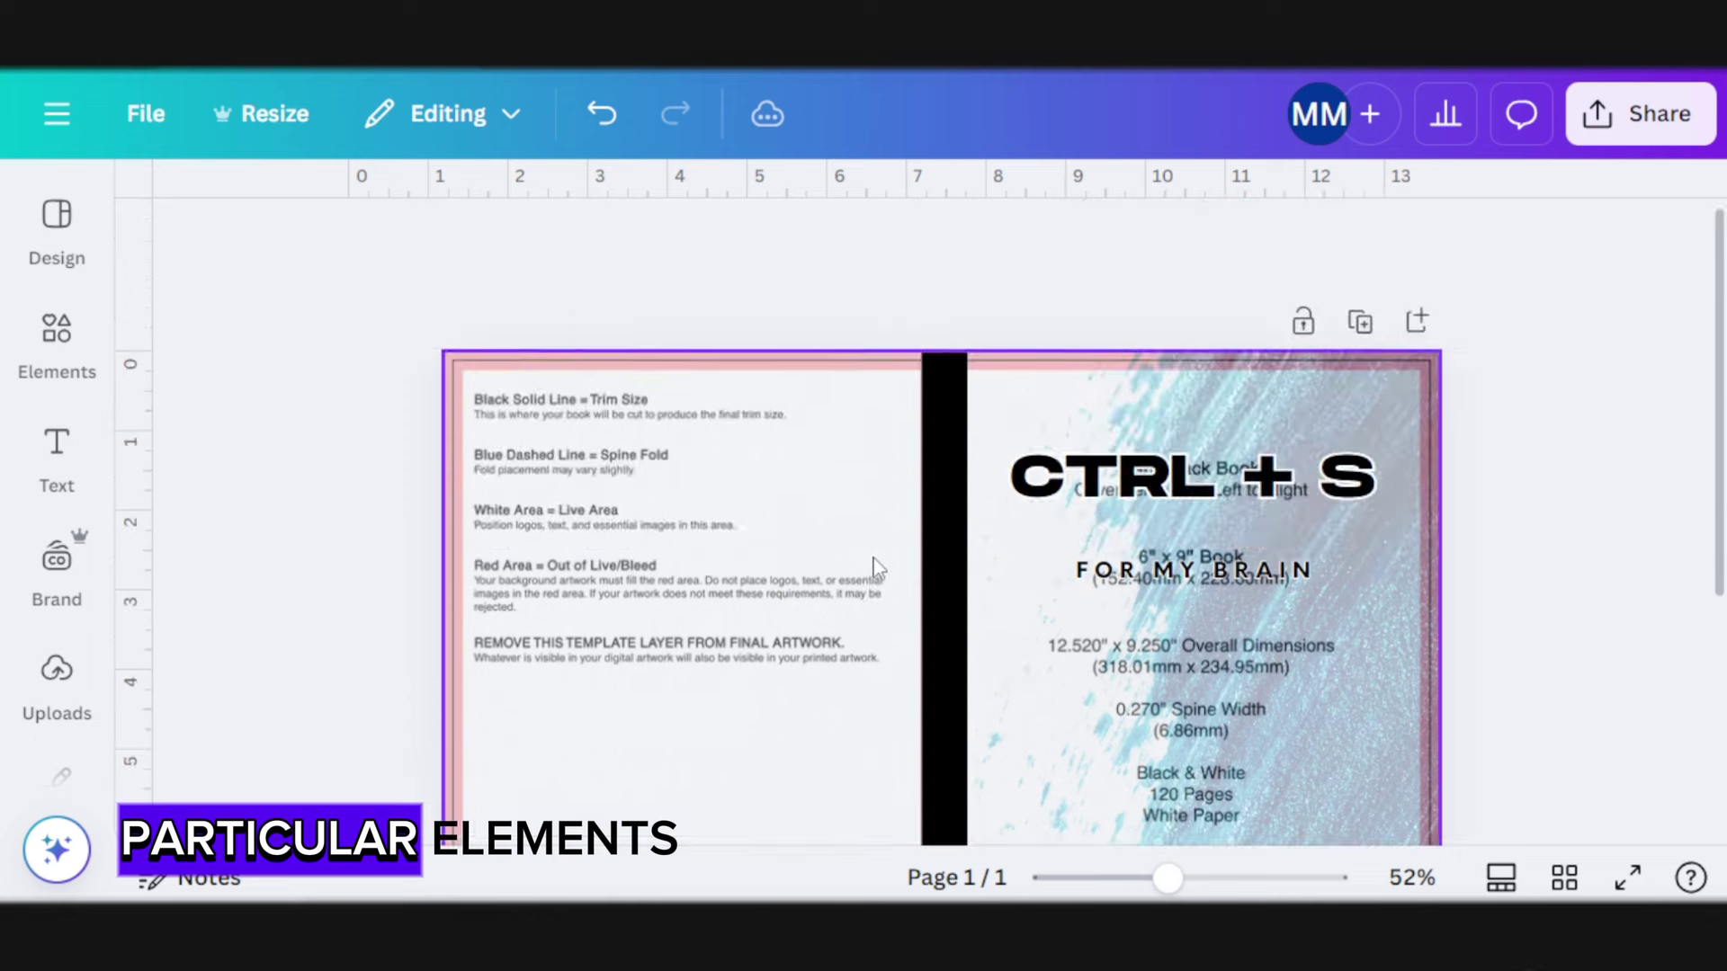
Search the design elements for "pen" and limit the results to graphics
click(31, 353)
click(270, 220)
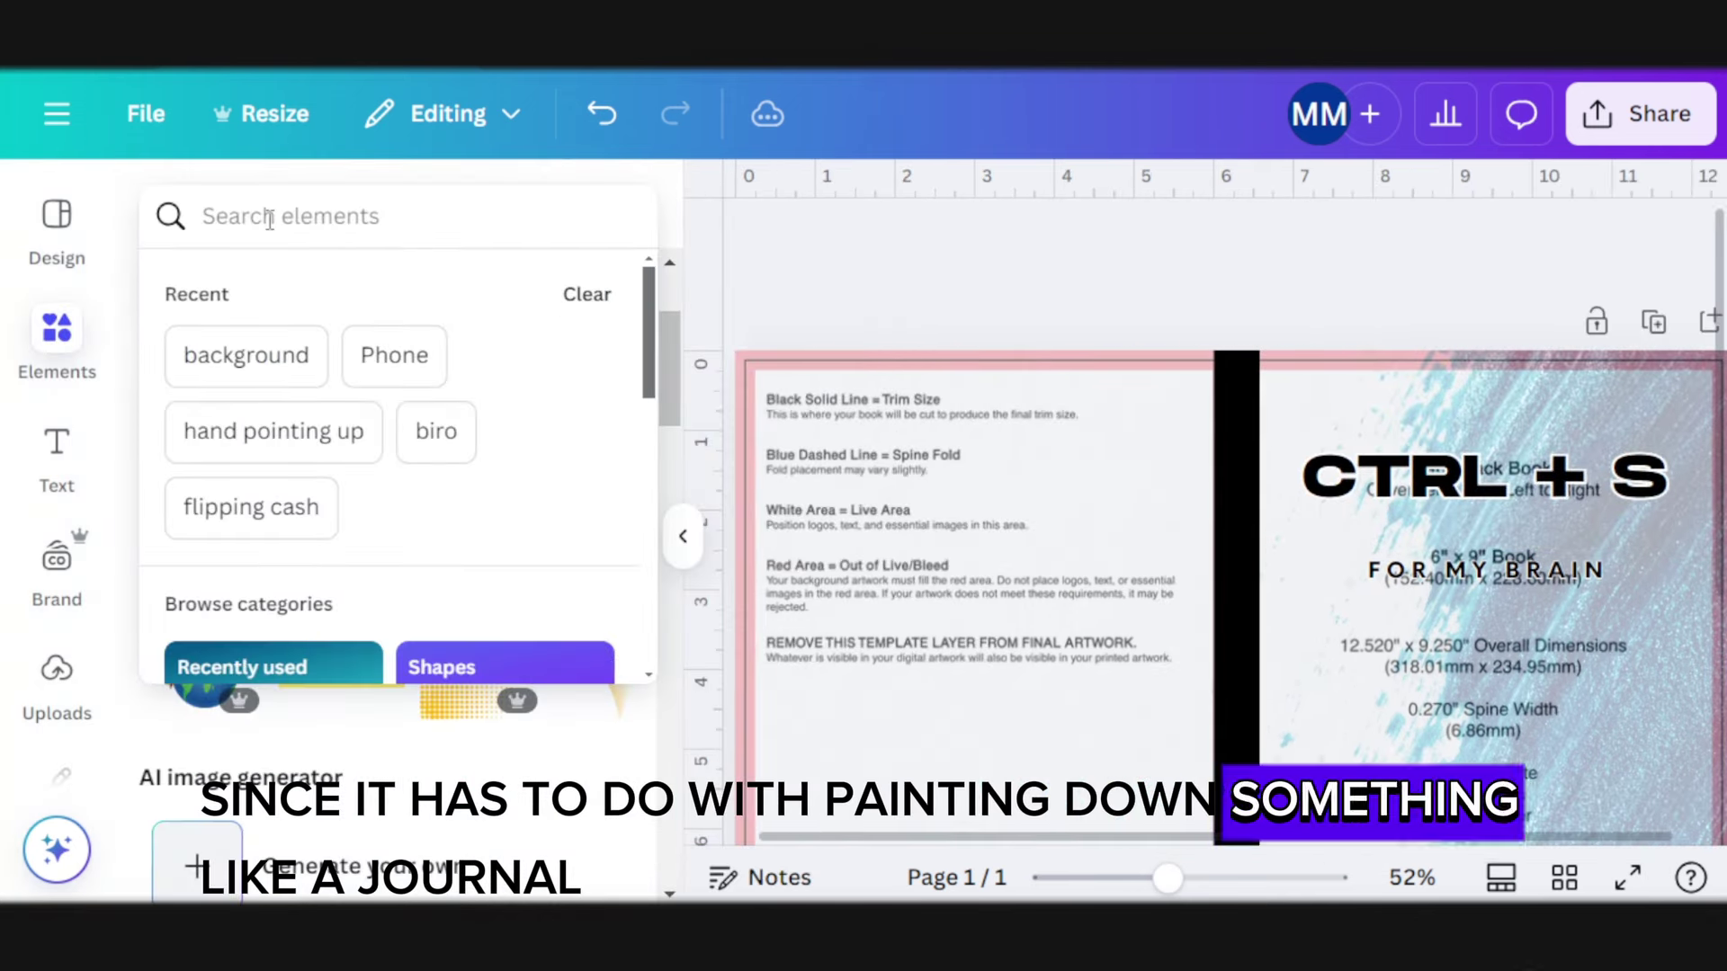
text(pen)
key(Return)
click(243, 324)
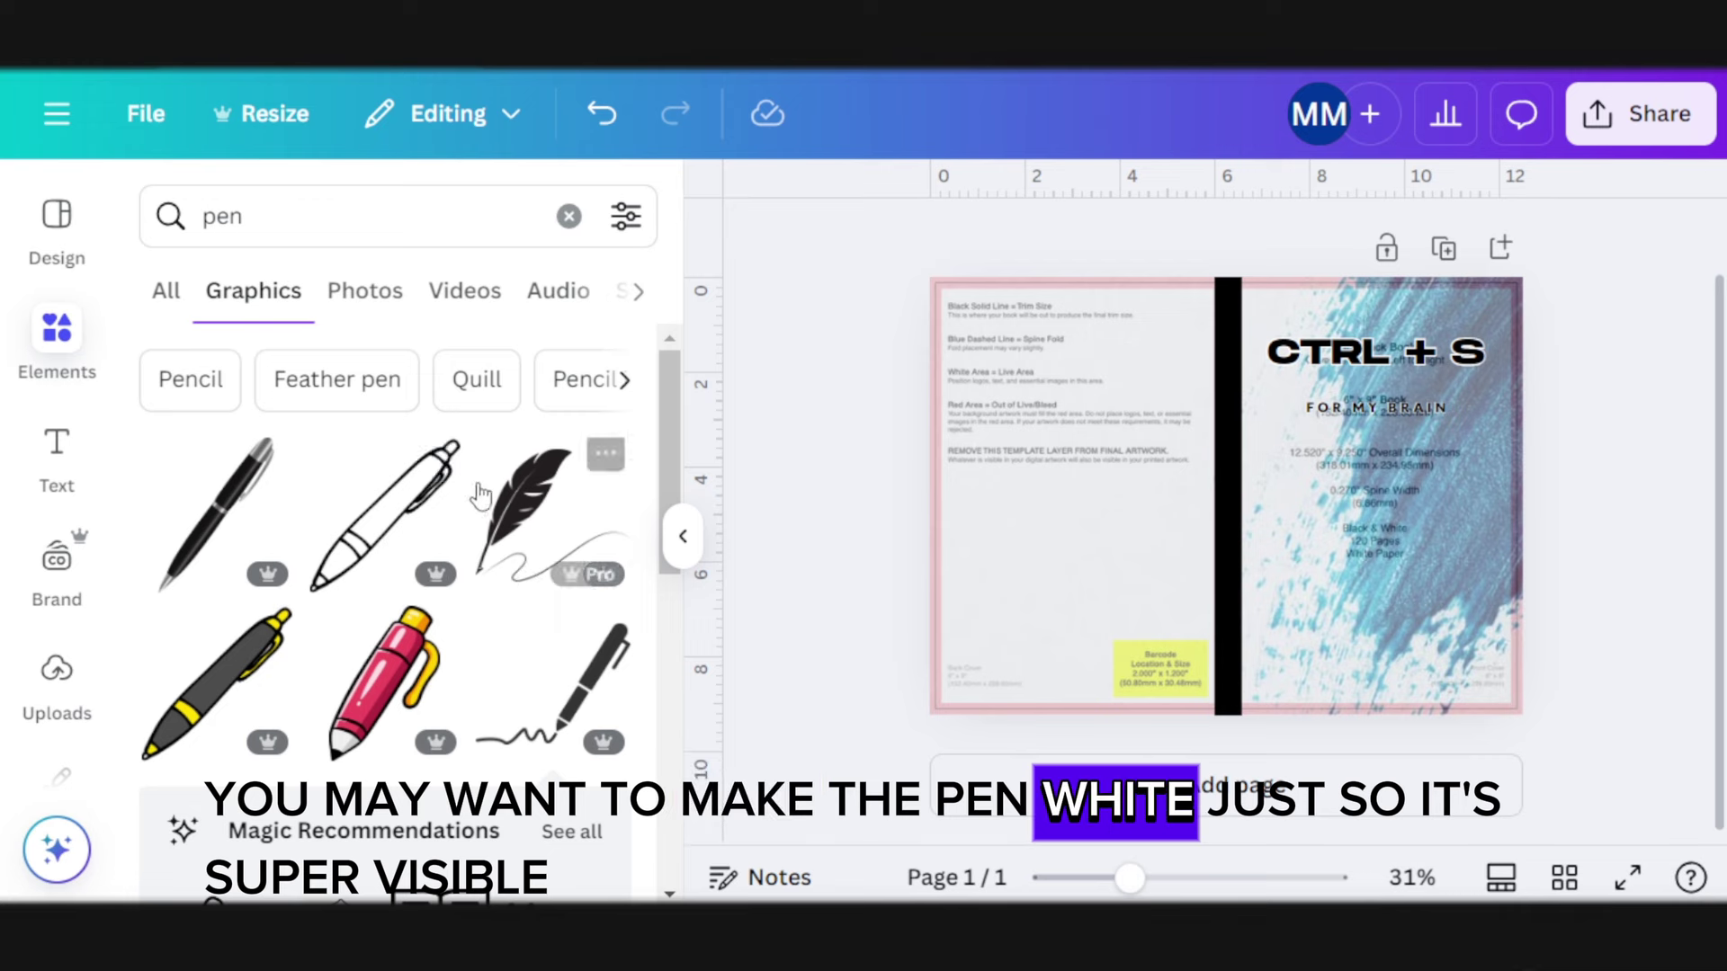
Try an outlined pen graphic near the lower outer corner of the front cover, and delete it
drag(423, 506, 1459, 643)
scroll(387, 630, down, 5)
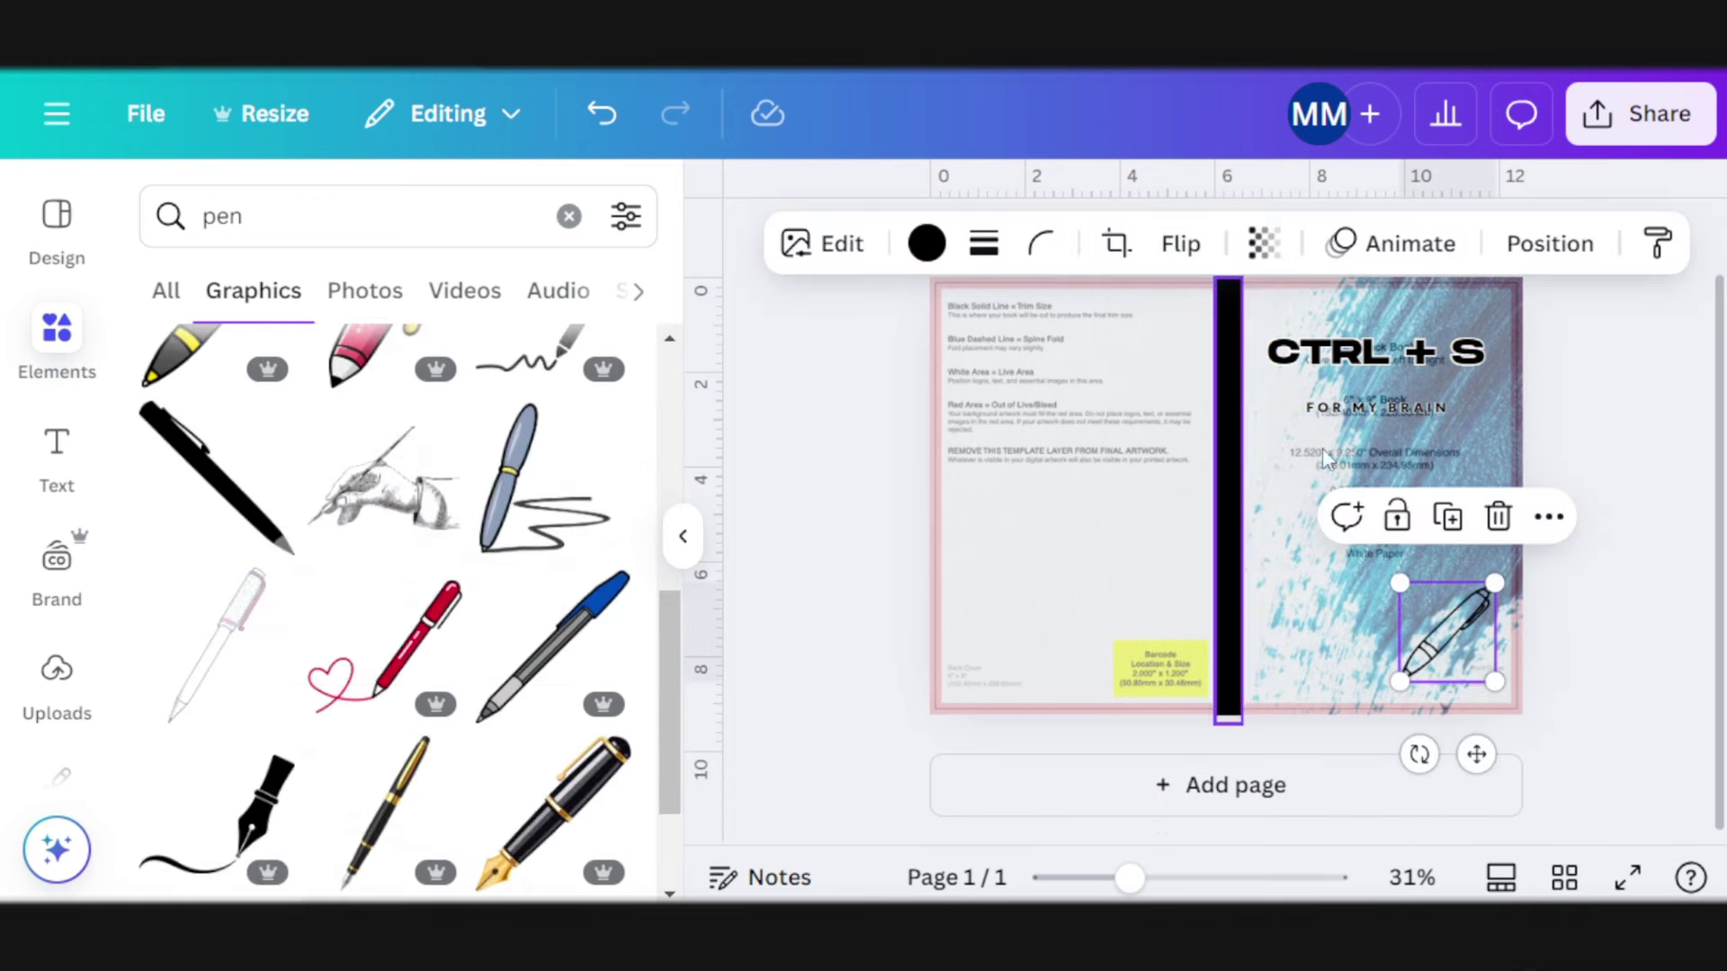
key(Delete)
Insert the white pen graphic, move it near the lower outer corner of the front cover and shrink it
click(223, 634)
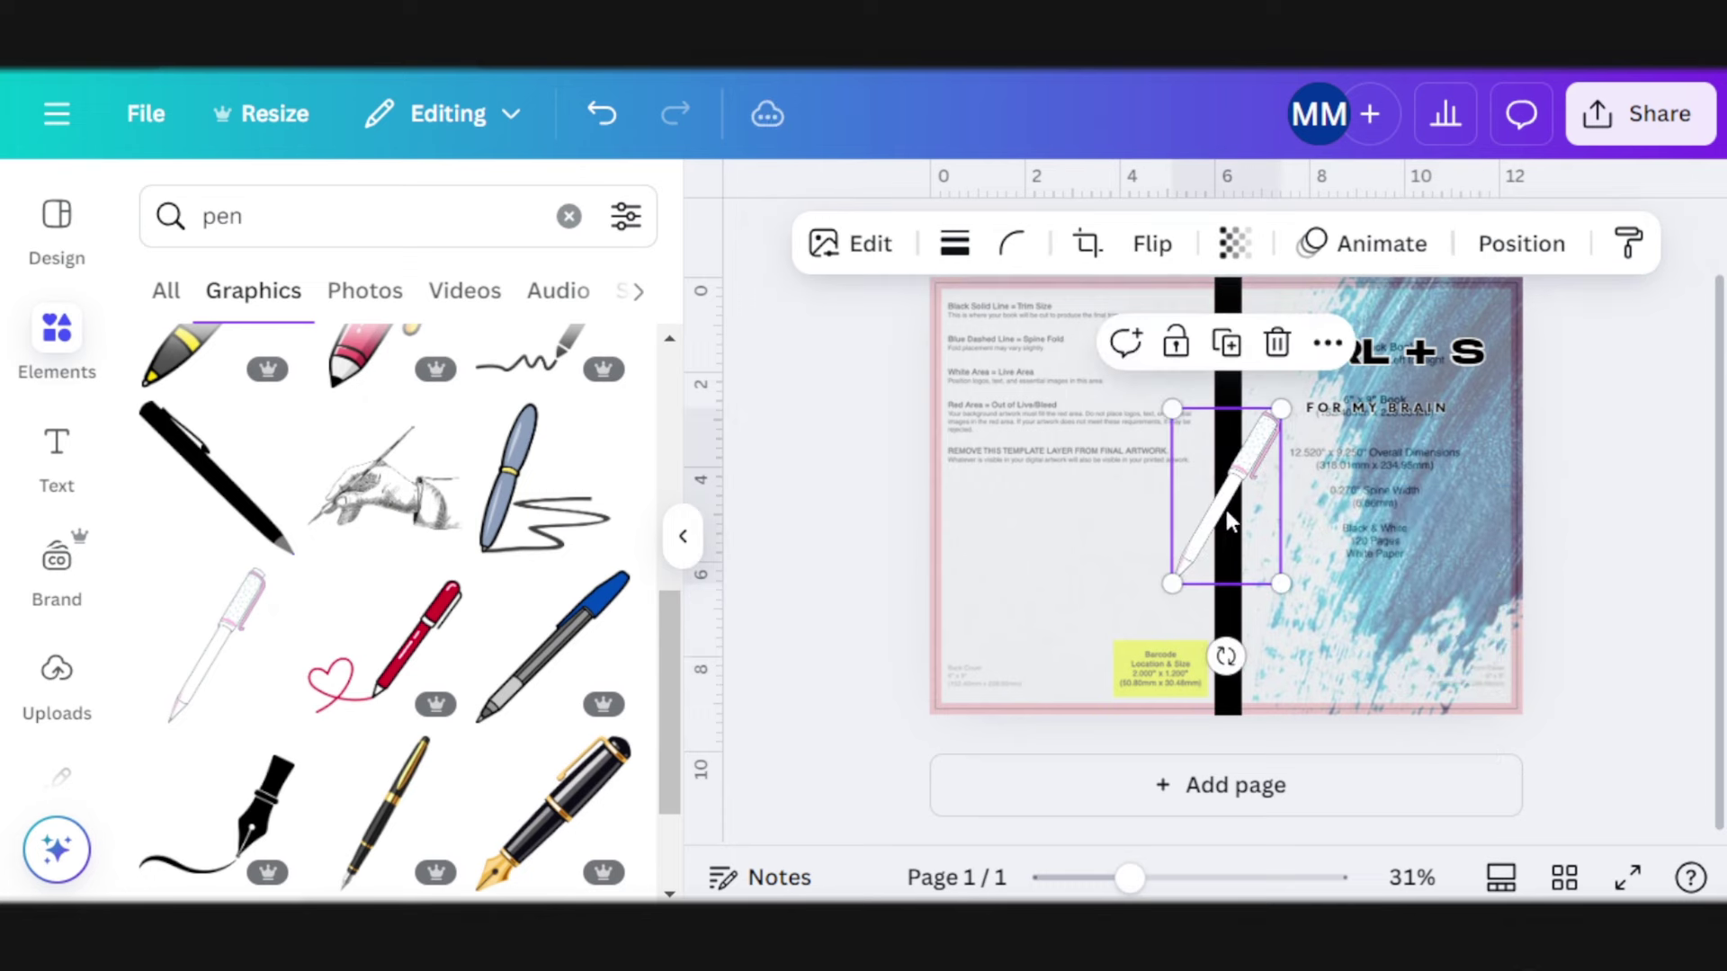
drag(1230, 520, 1430, 594)
drag(1376, 495, 1412, 562)
Try fading out the template layer to preview the cover, and remove the white pen graphic
click(1250, 297)
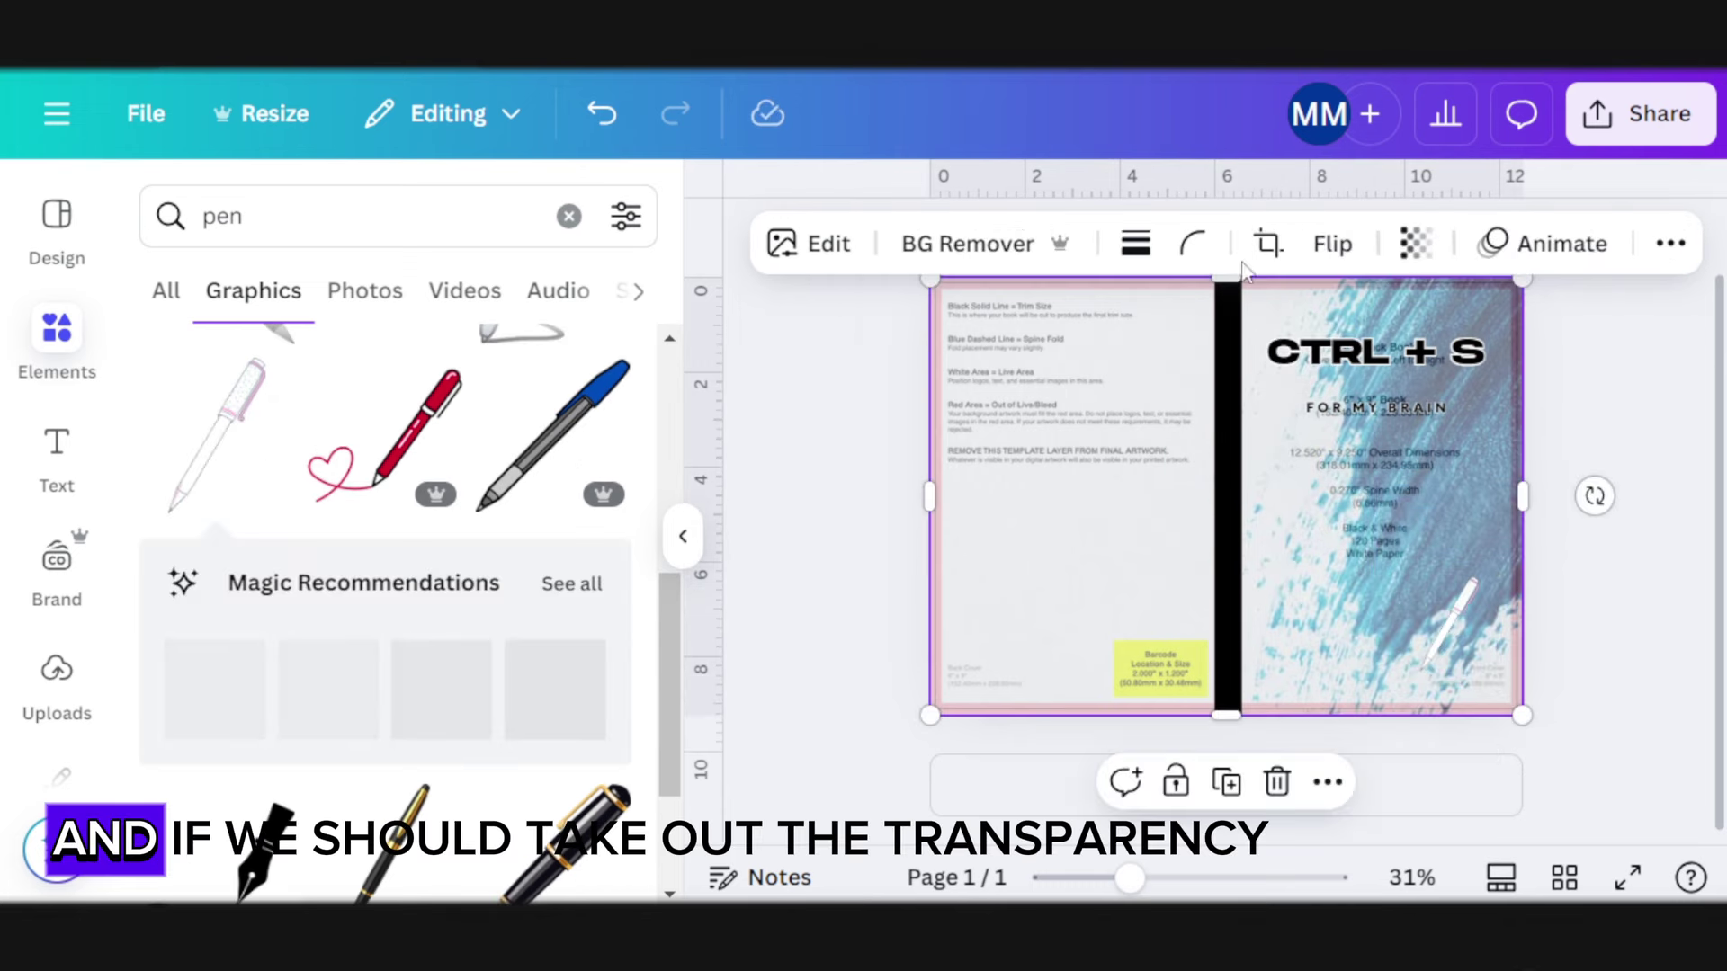
click(1415, 243)
drag(1346, 372, 1160, 374)
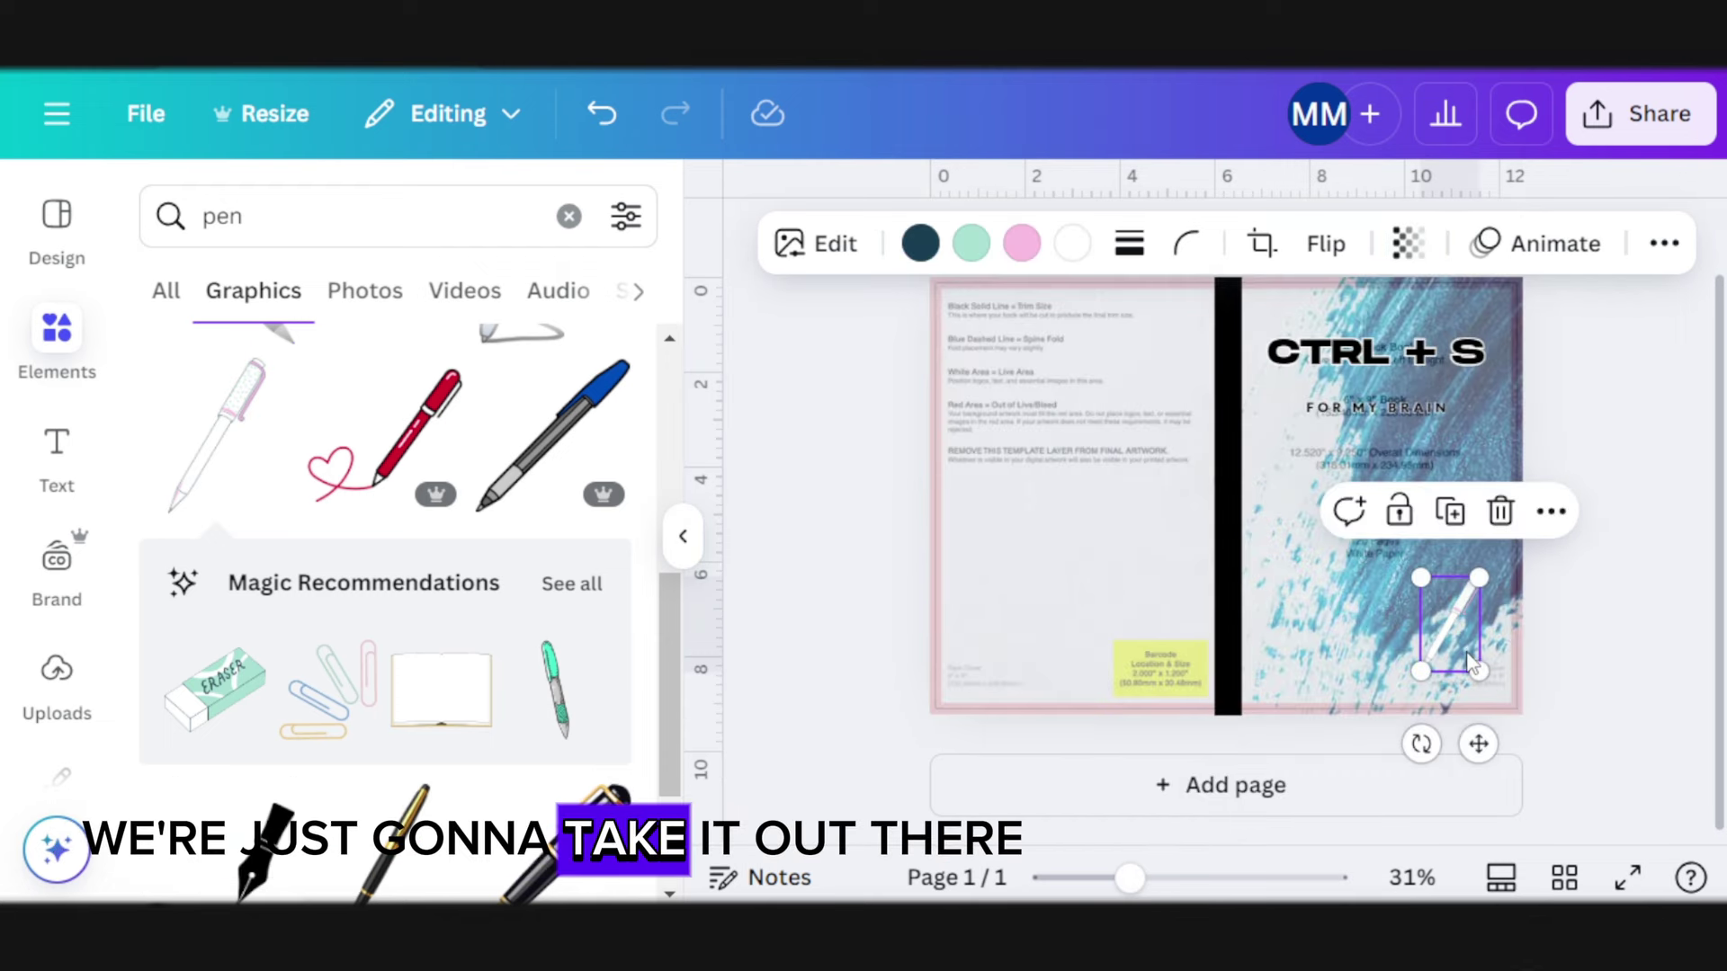
click(1469, 664)
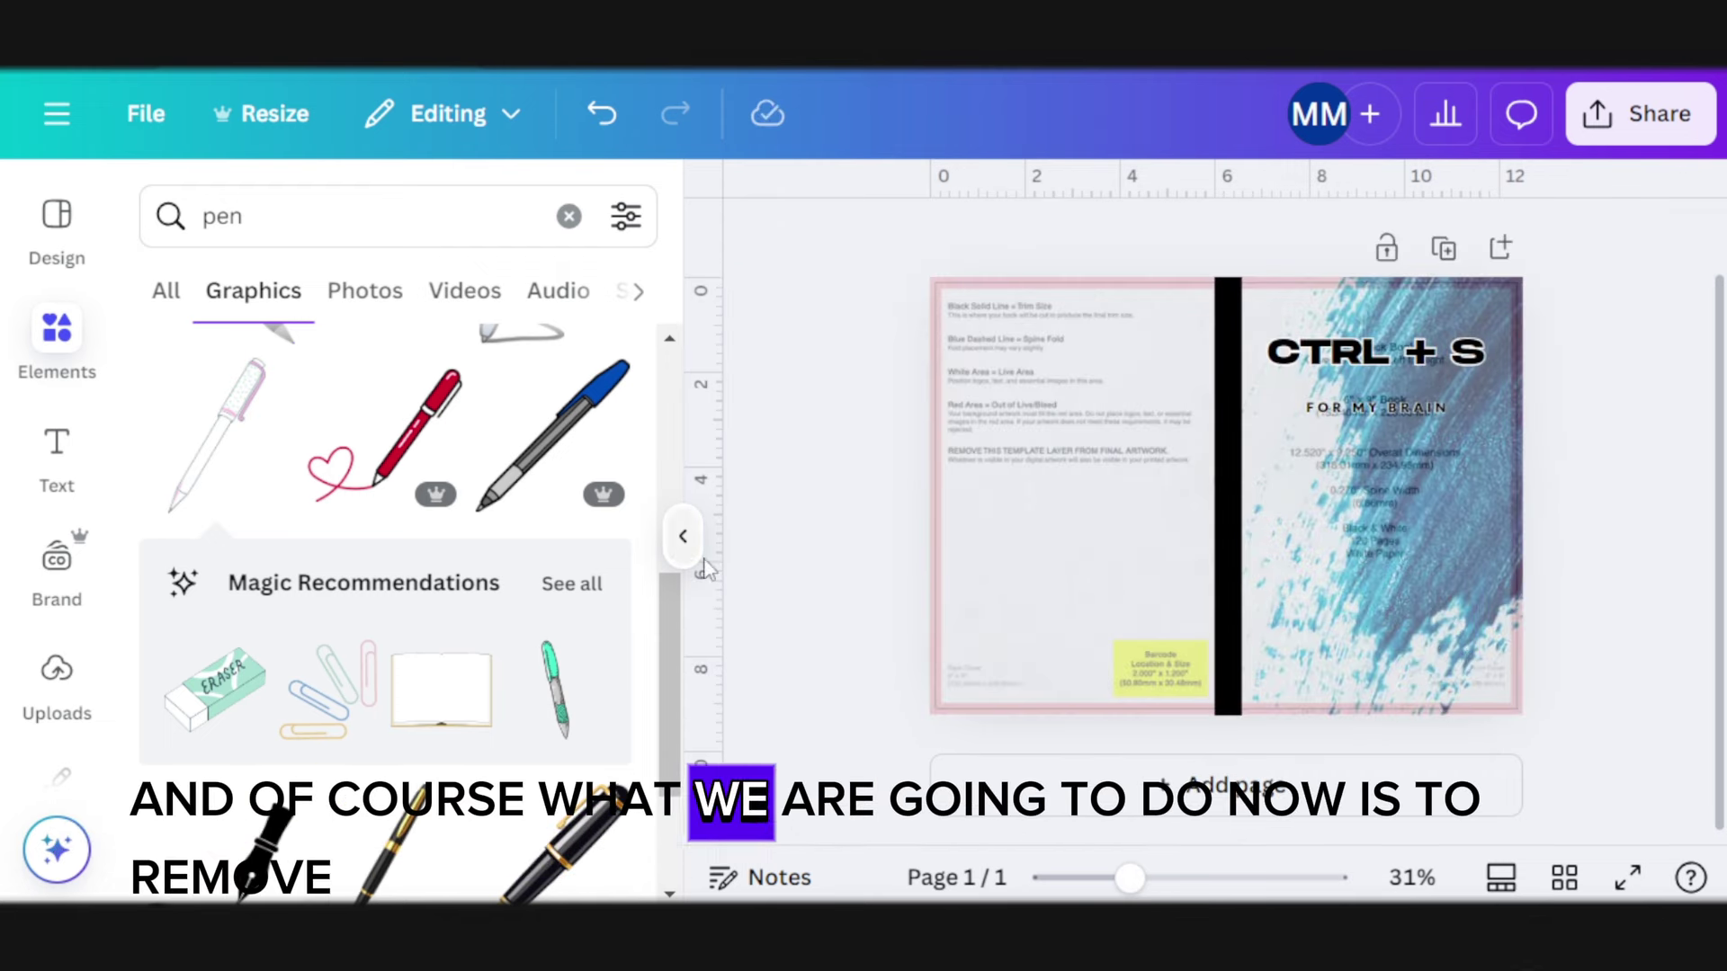
Make the KDP template layer fully transparent so that only the cover artwork shows
click(684, 537)
click(769, 504)
click(1060, 242)
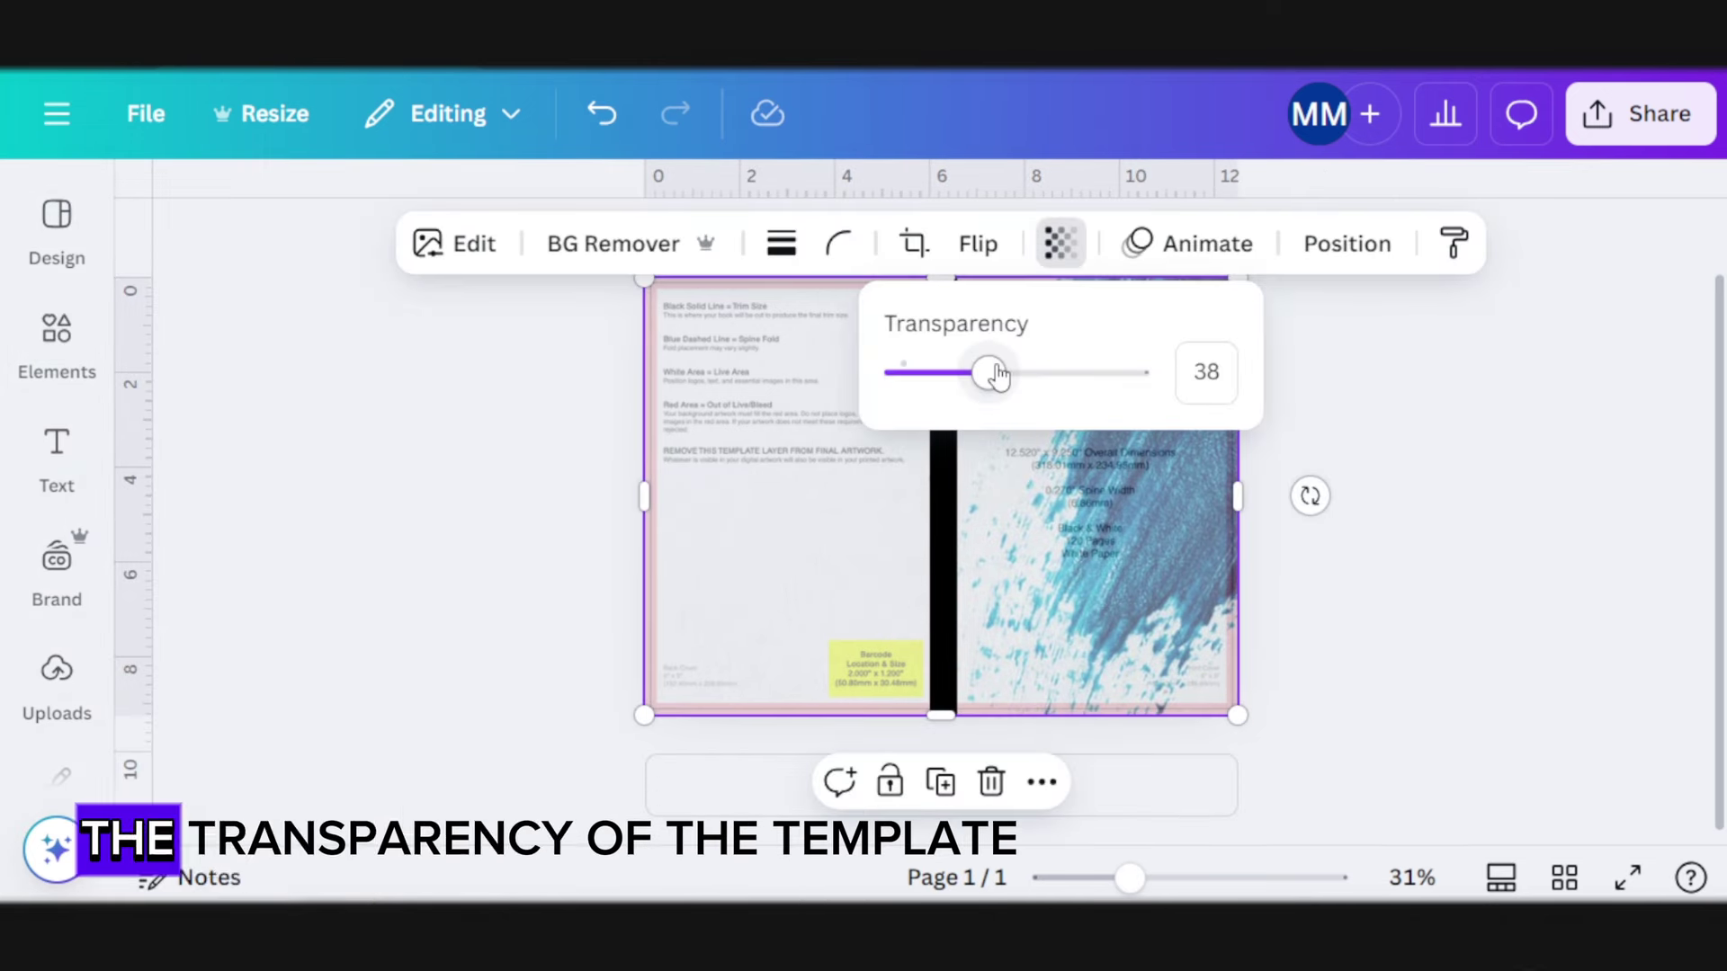
drag(991, 373, 877, 369)
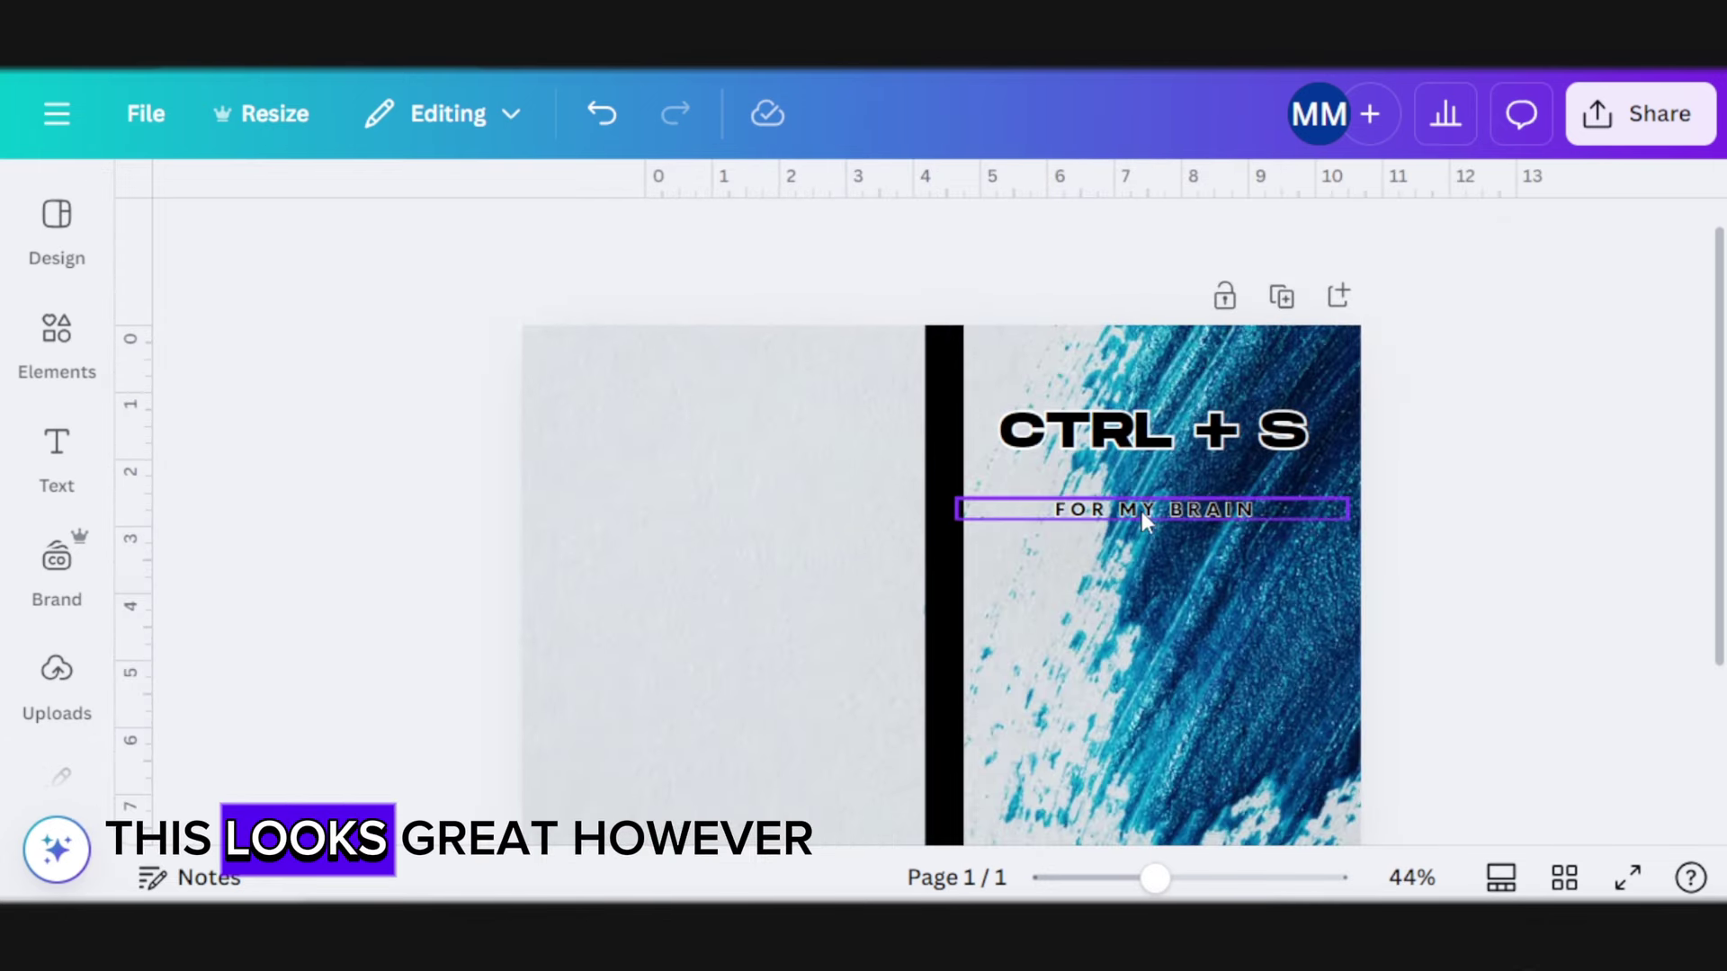
click(1156, 506)
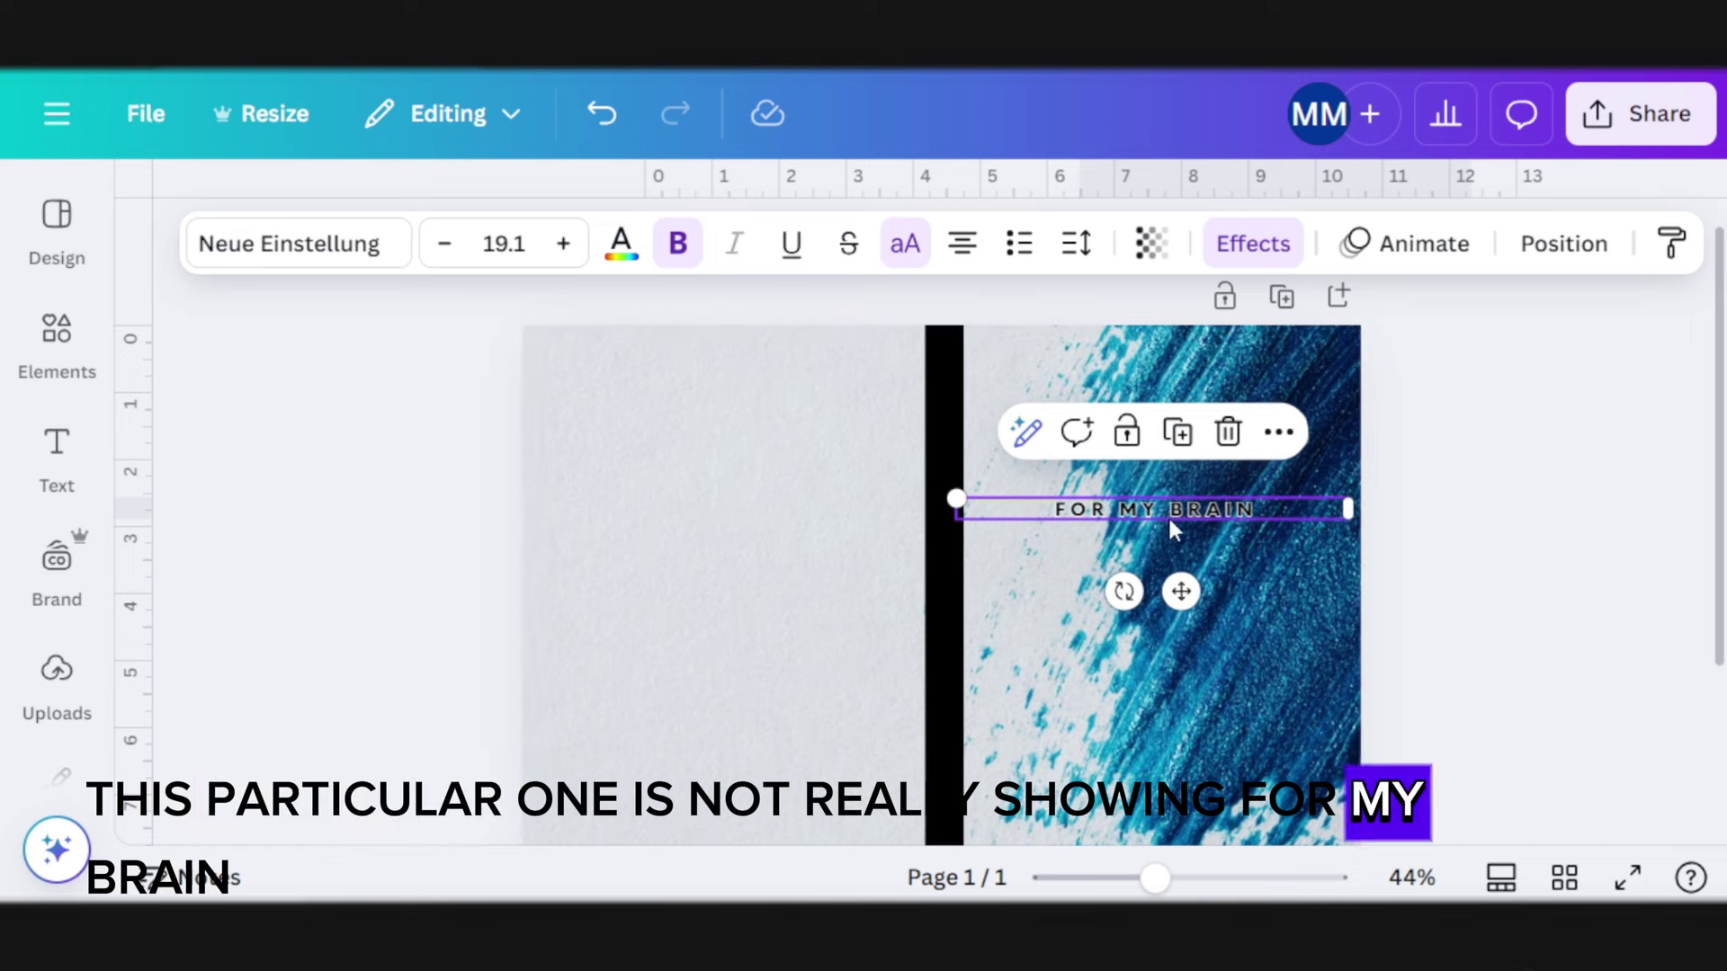
click(1263, 580)
key(Escape)
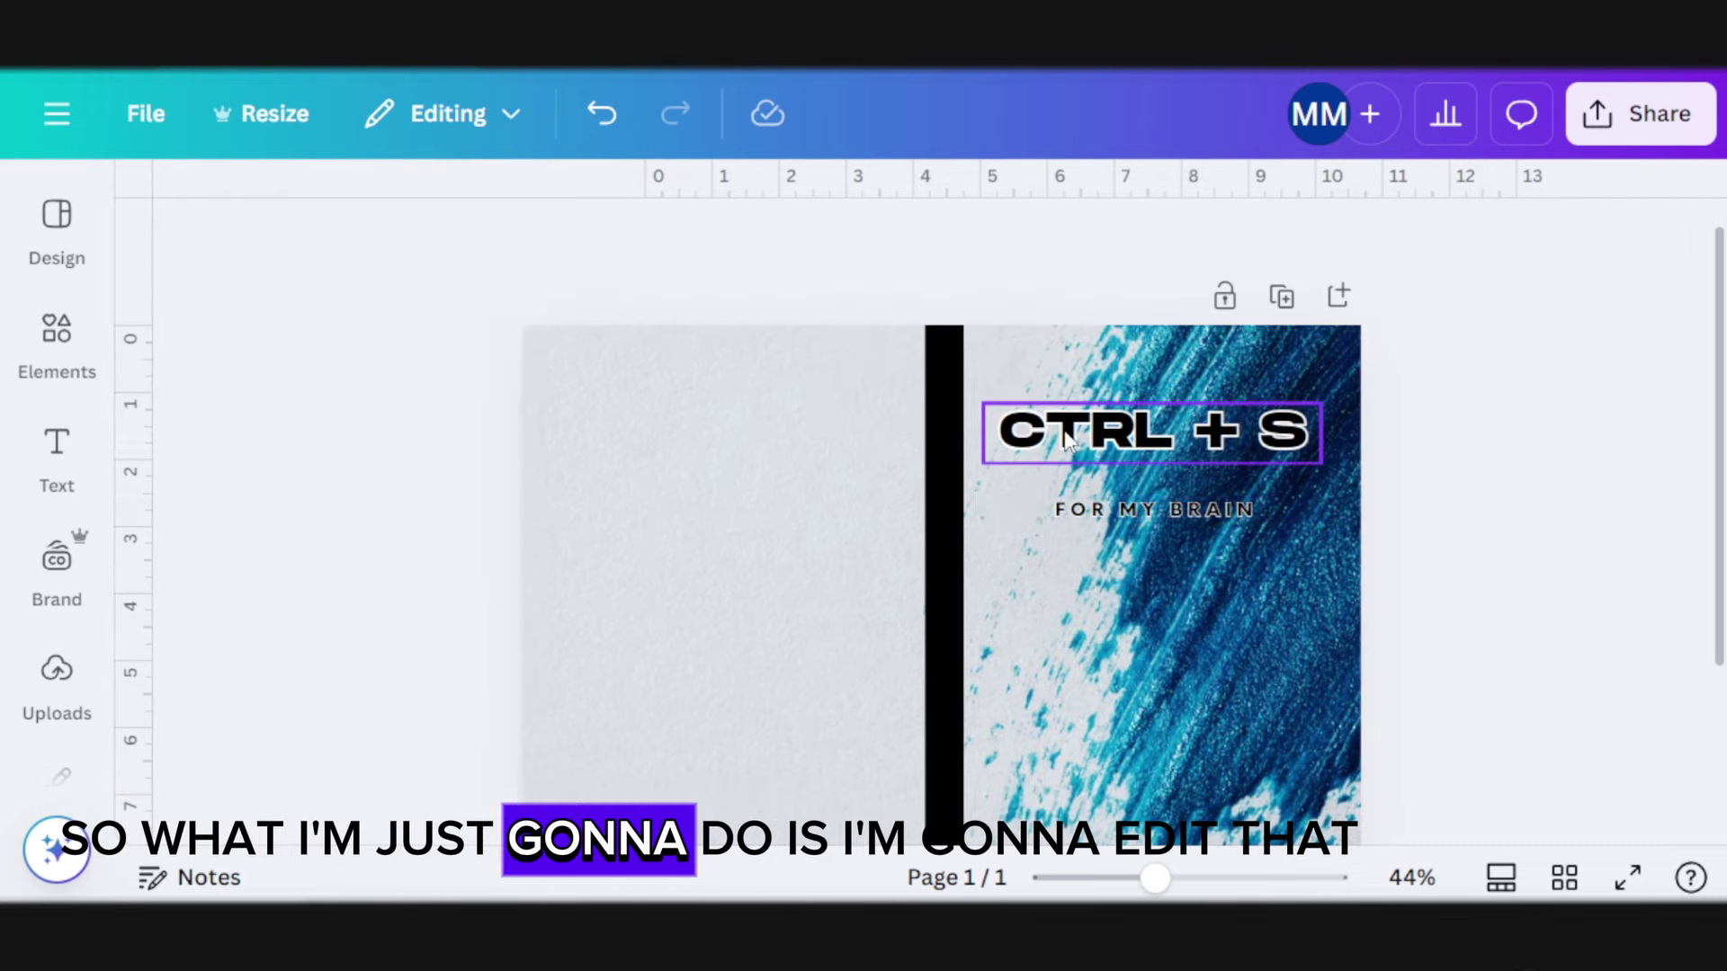
click(1190, 515)
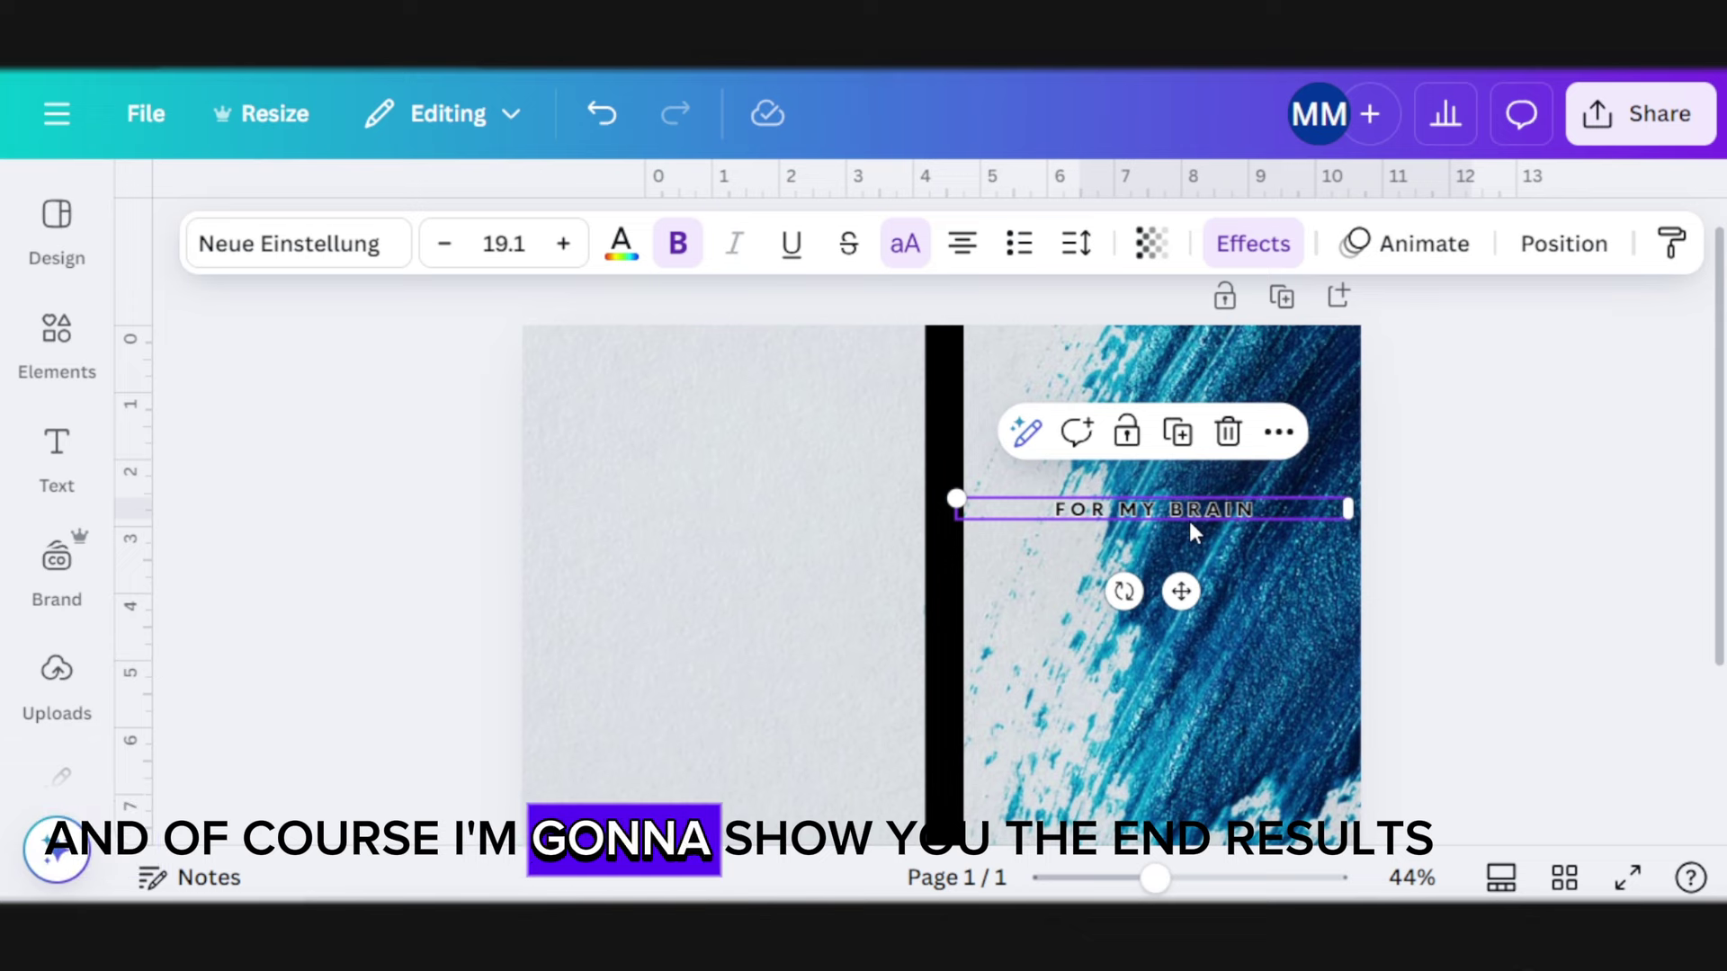
click(1552, 564)
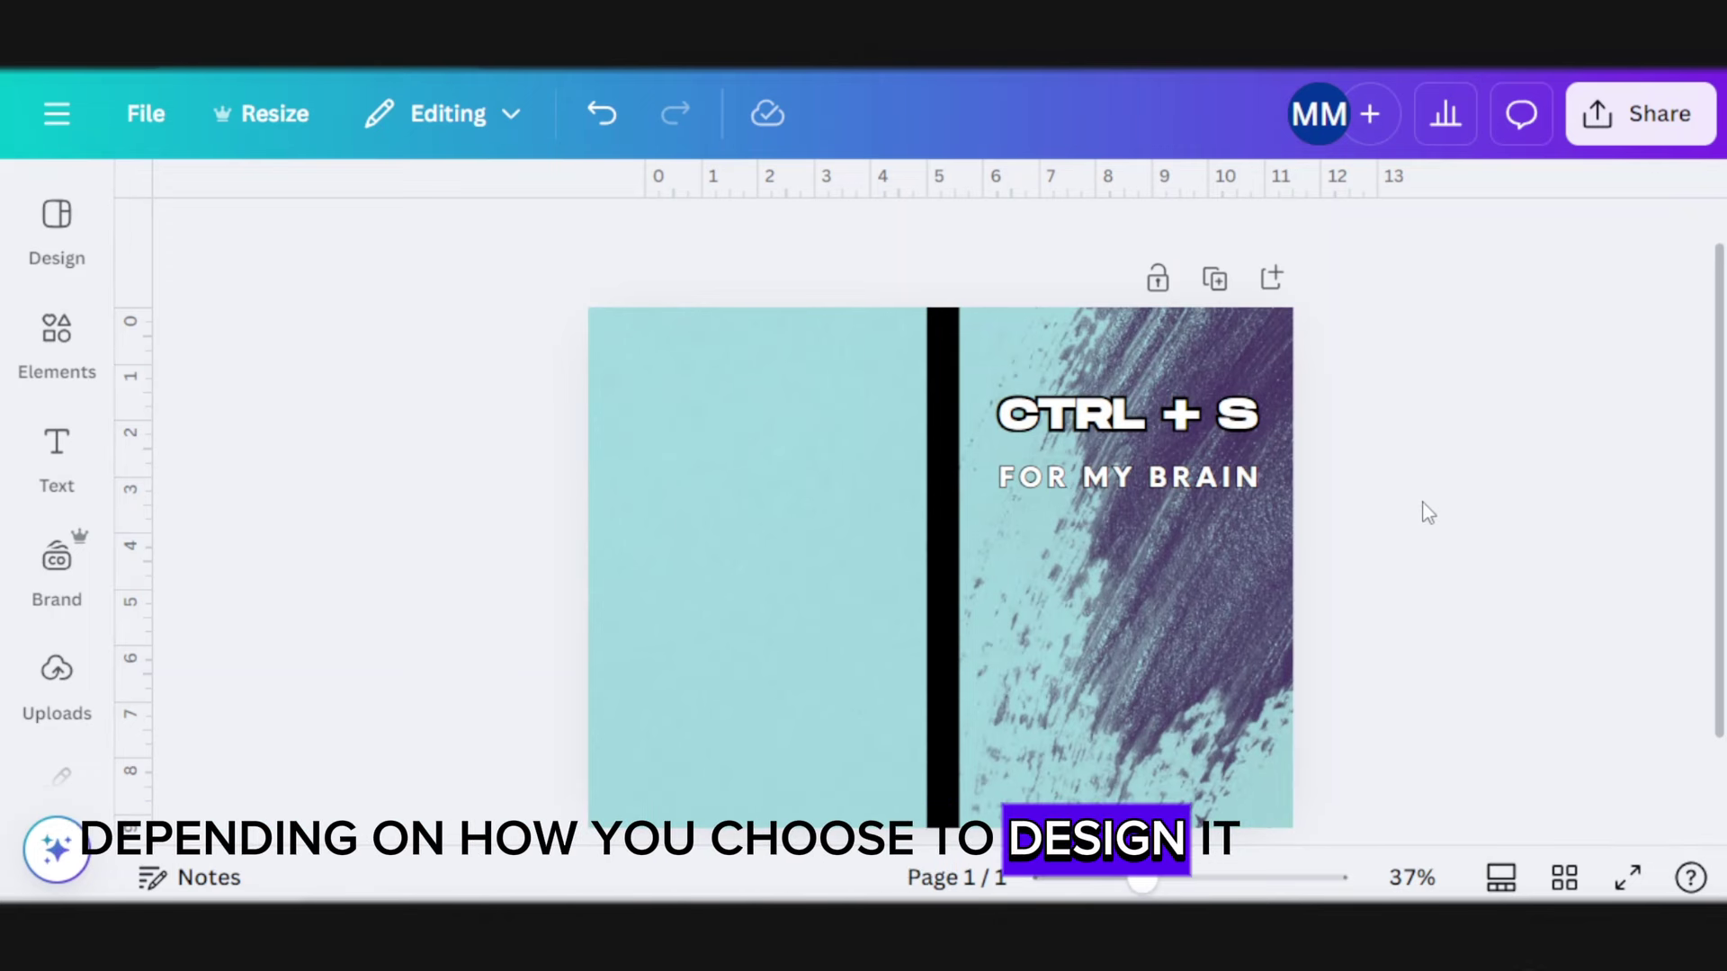
Download the cover as PDF Print with the CMYK color profile and Flatten PDF enabled
click(1655, 155)
scroll(1304, 575, down, 1)
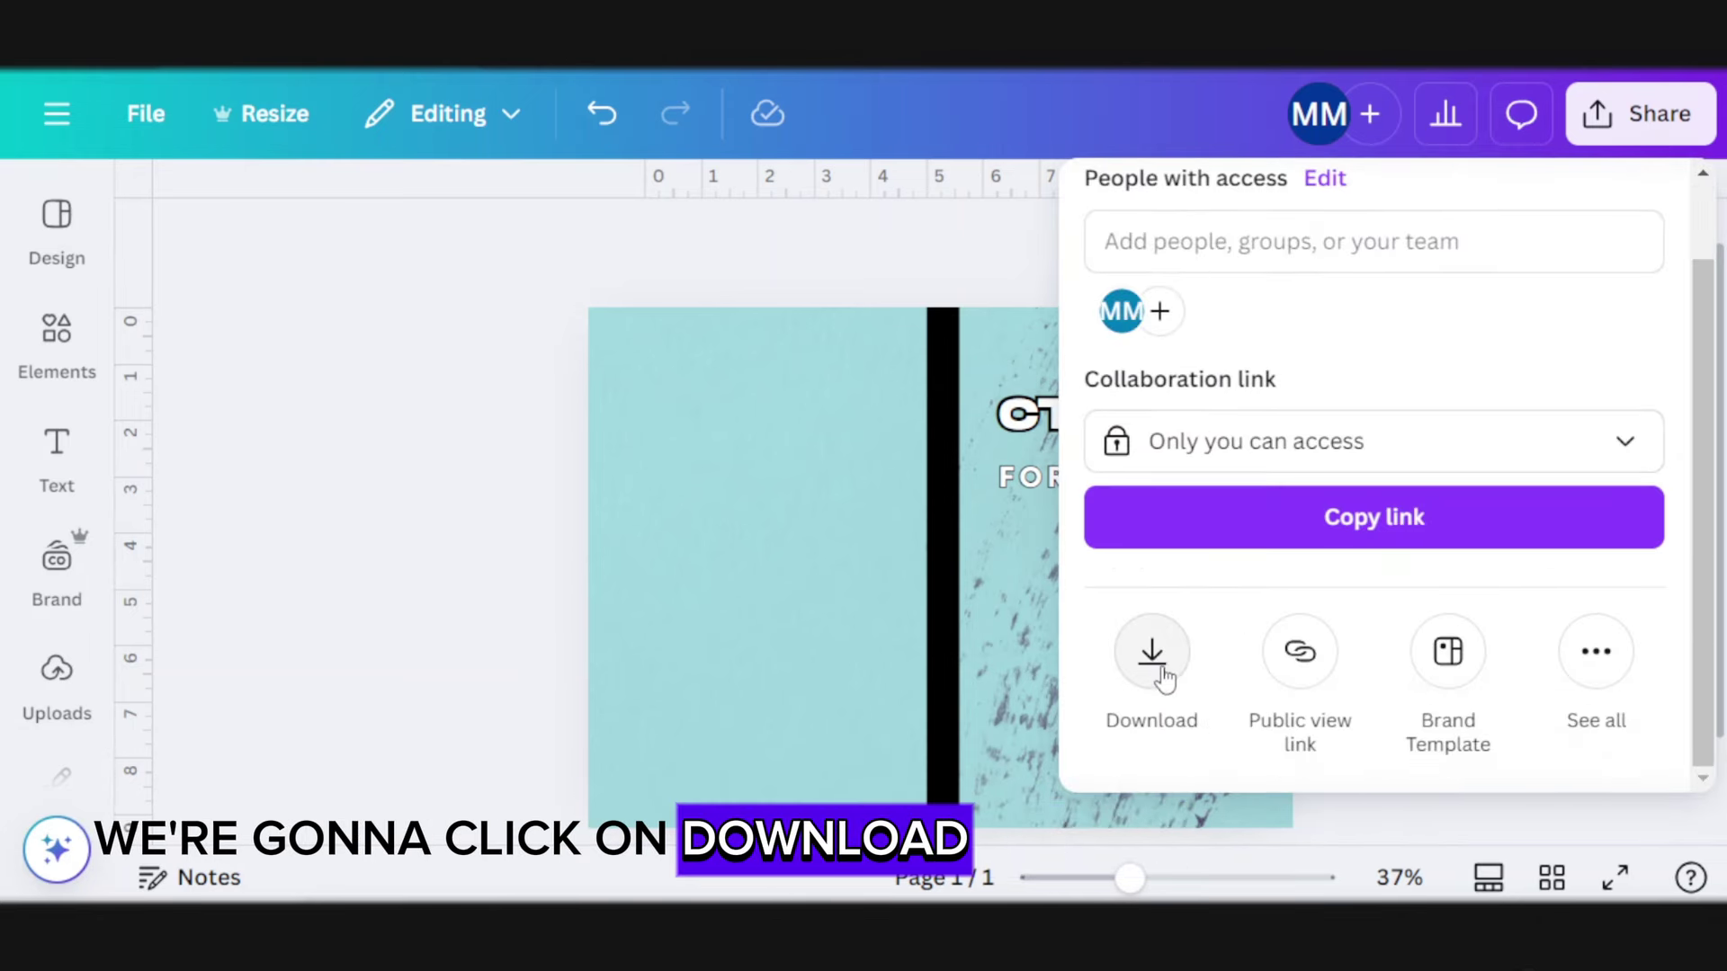
click(1152, 653)
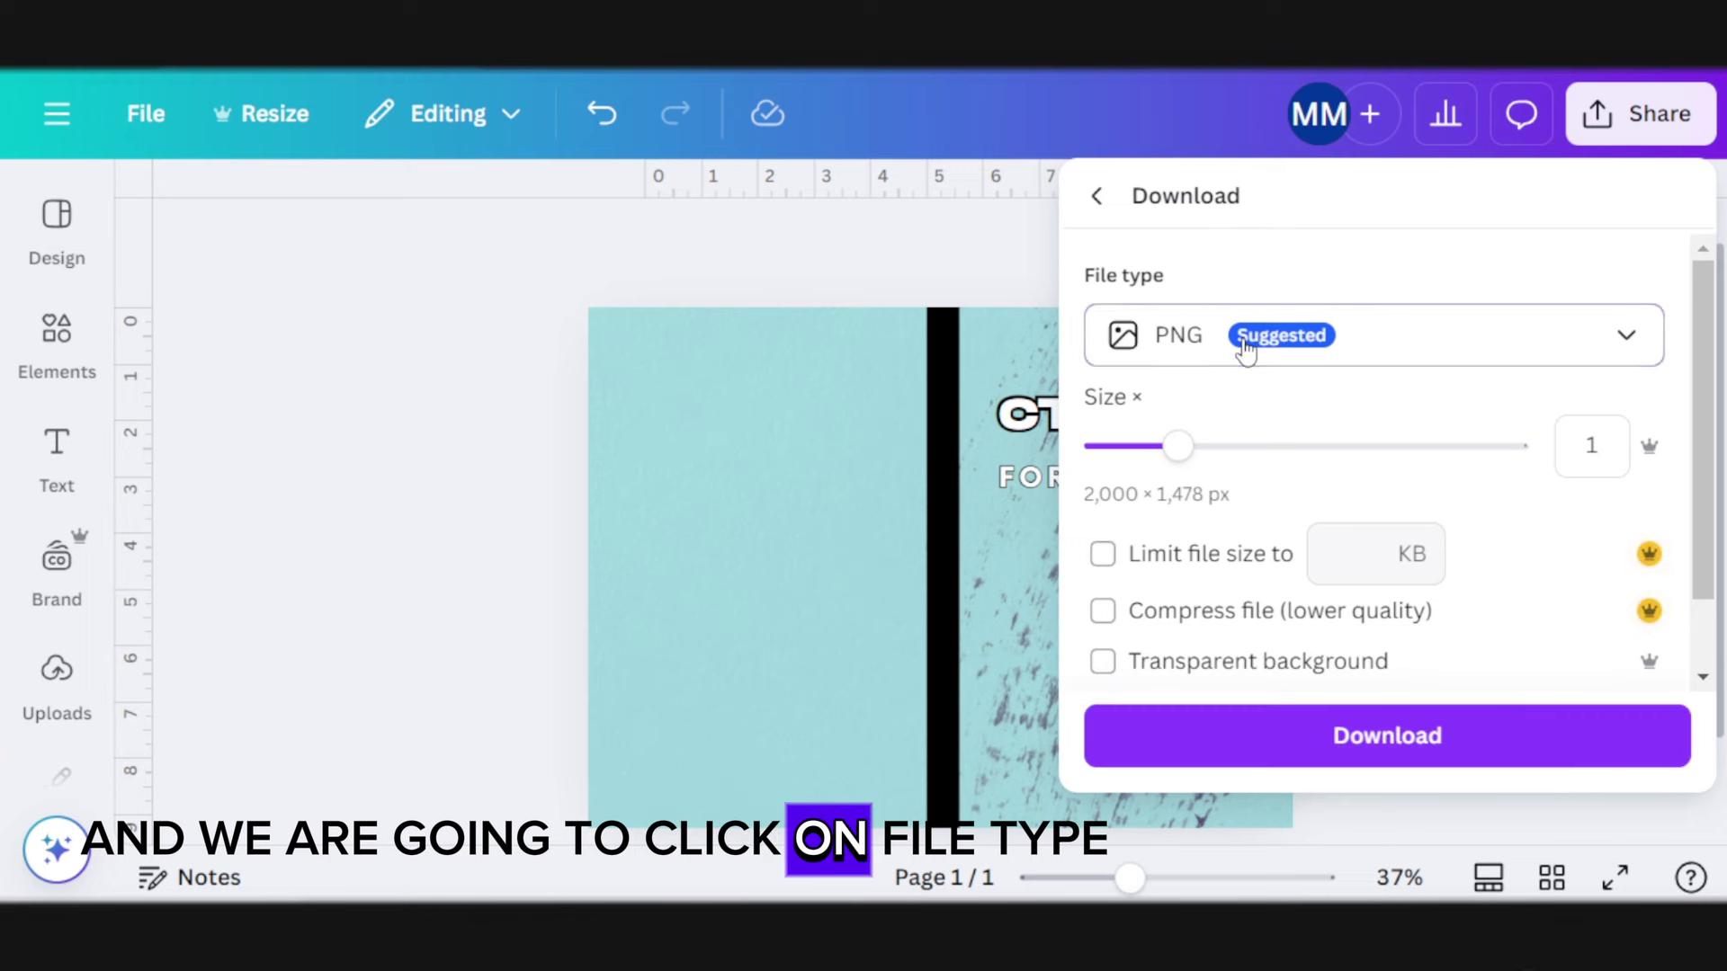
click(1245, 347)
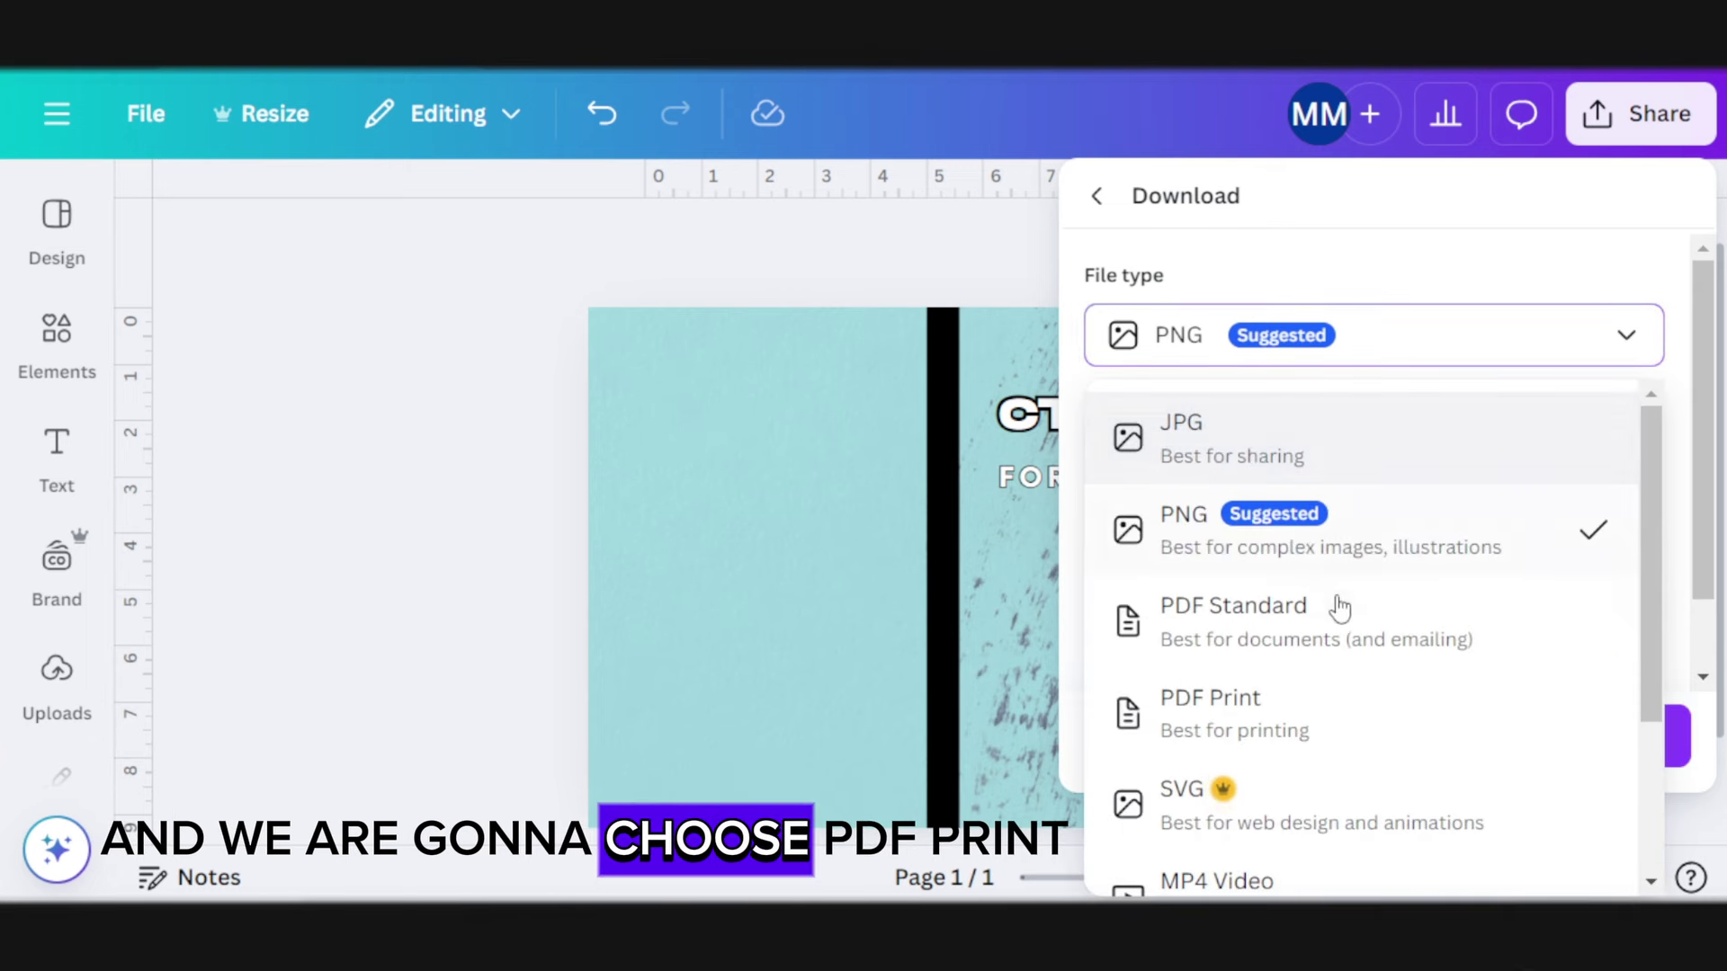
click(1239, 728)
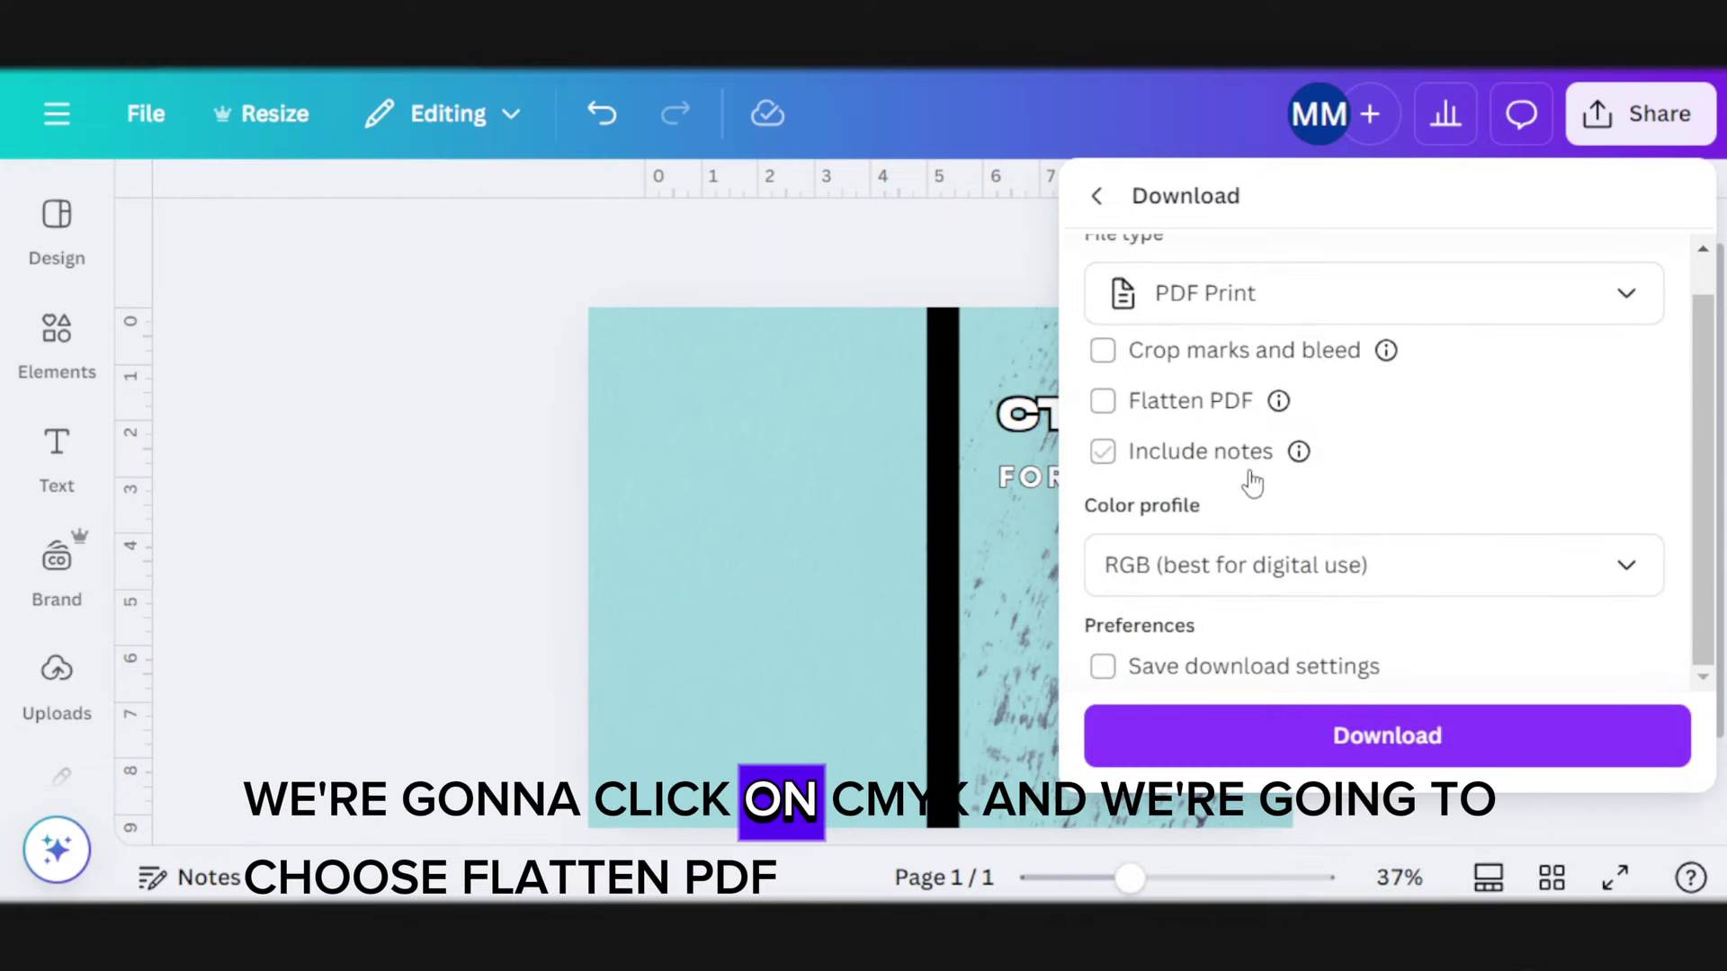
click(1256, 585)
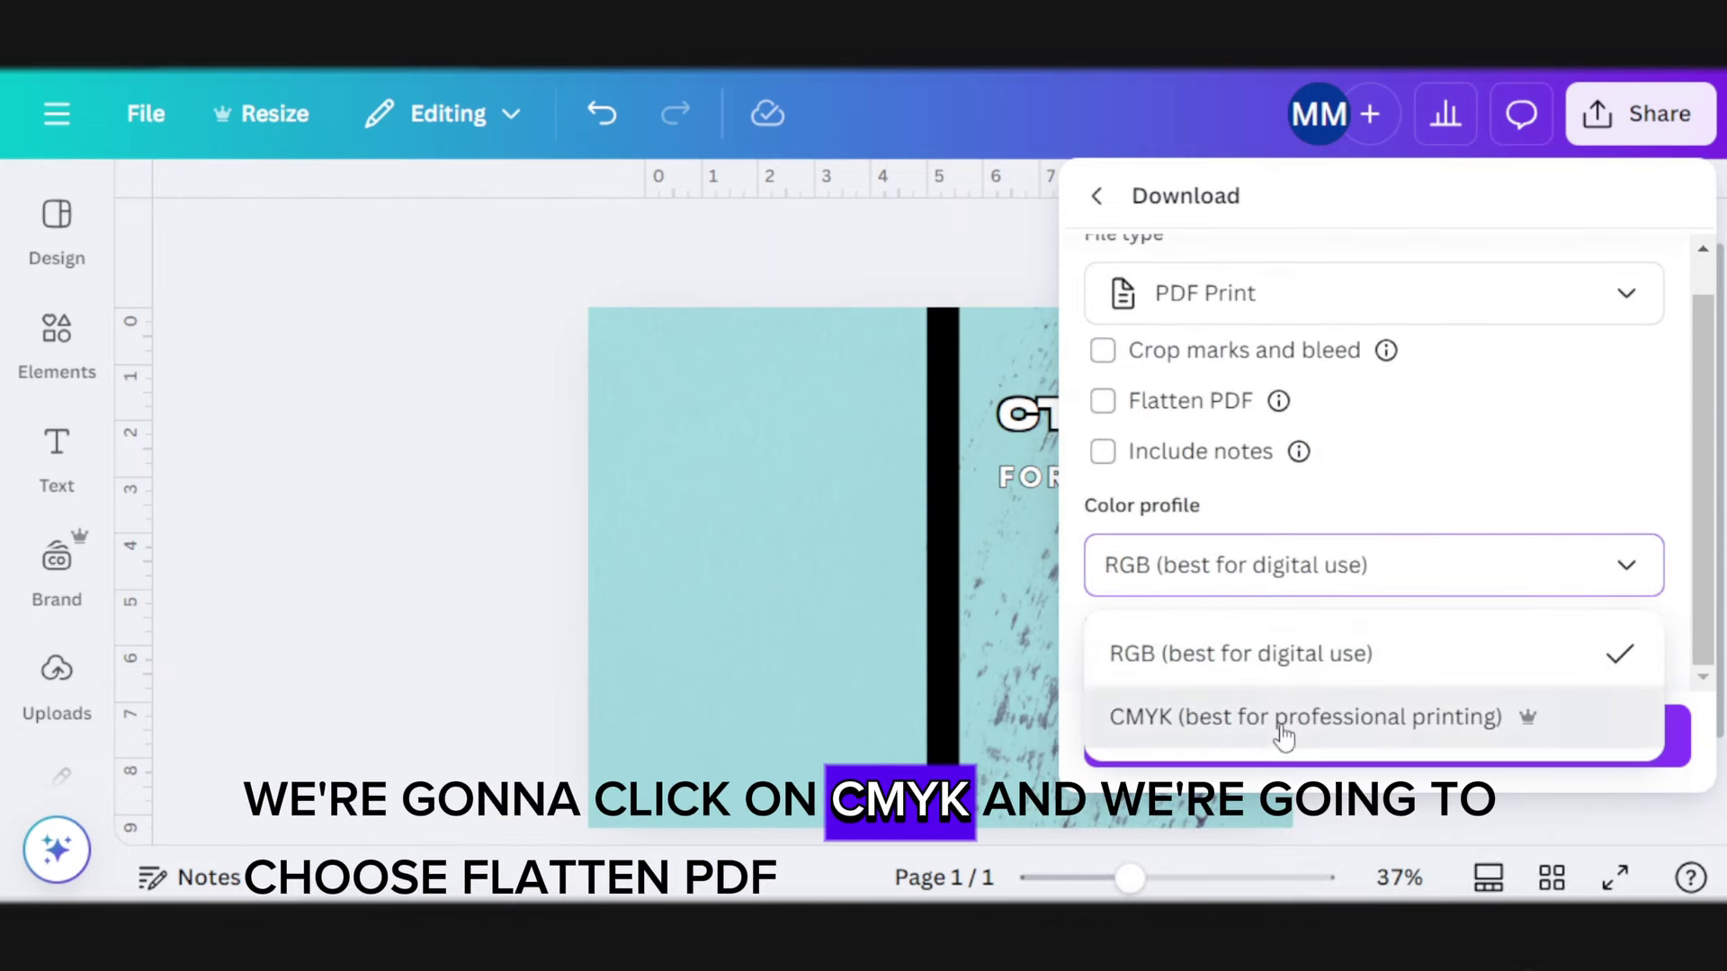
click(1283, 735)
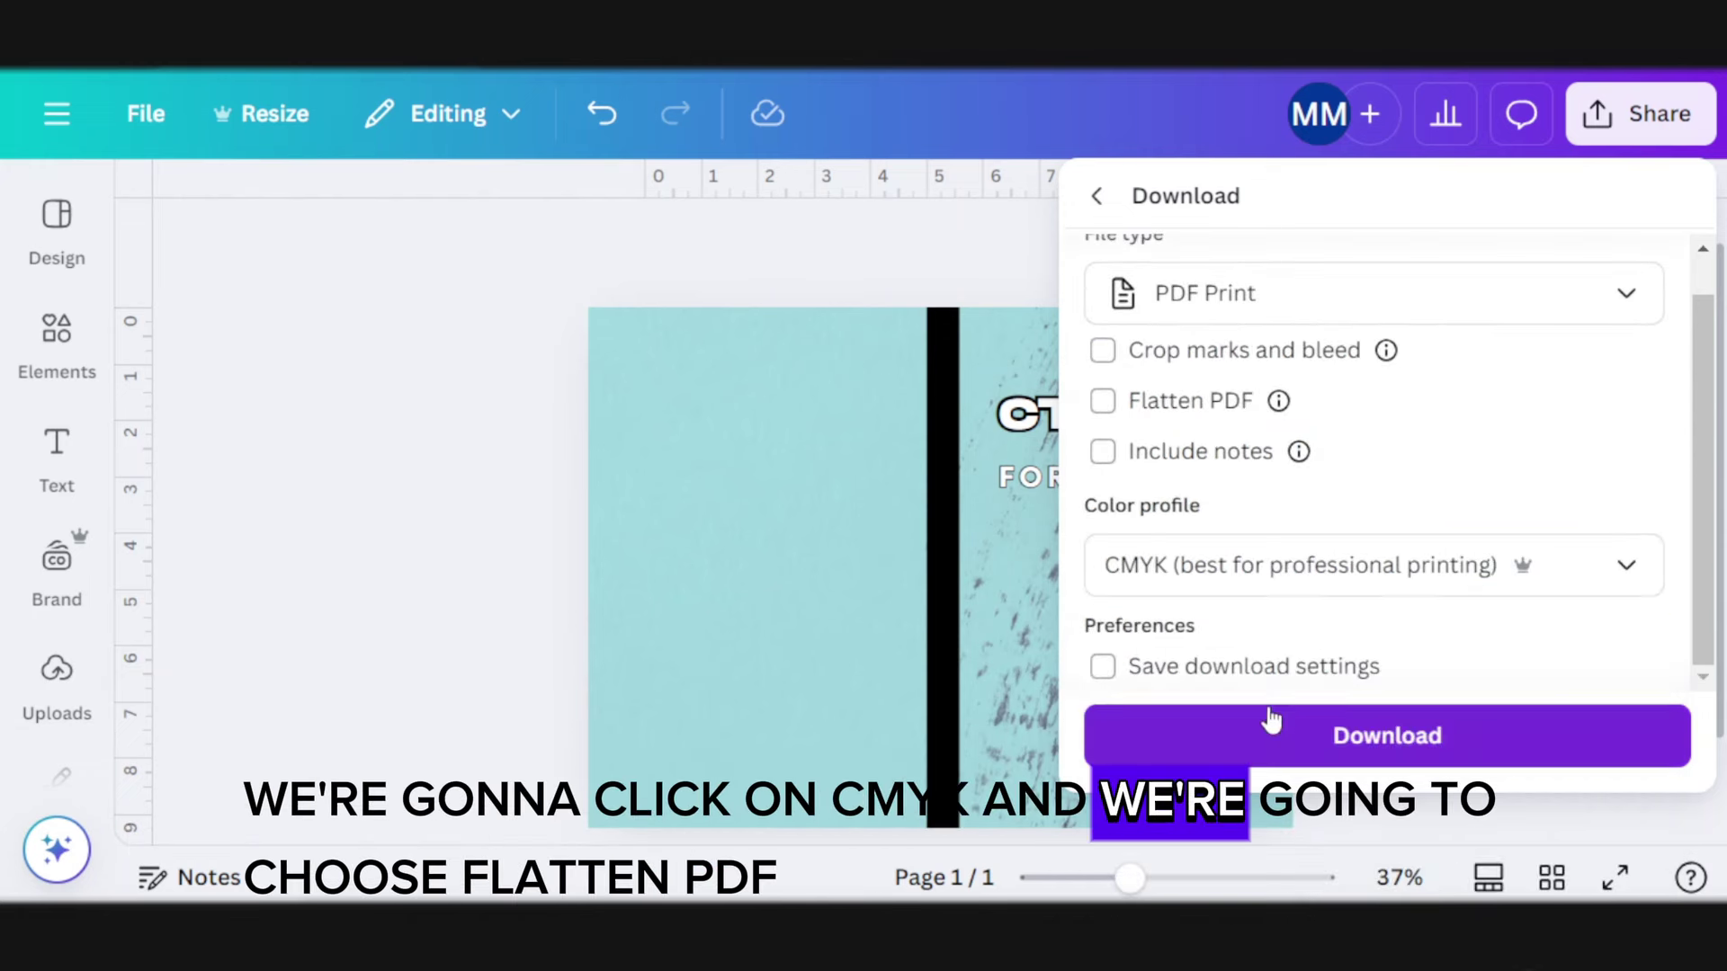
click(1105, 402)
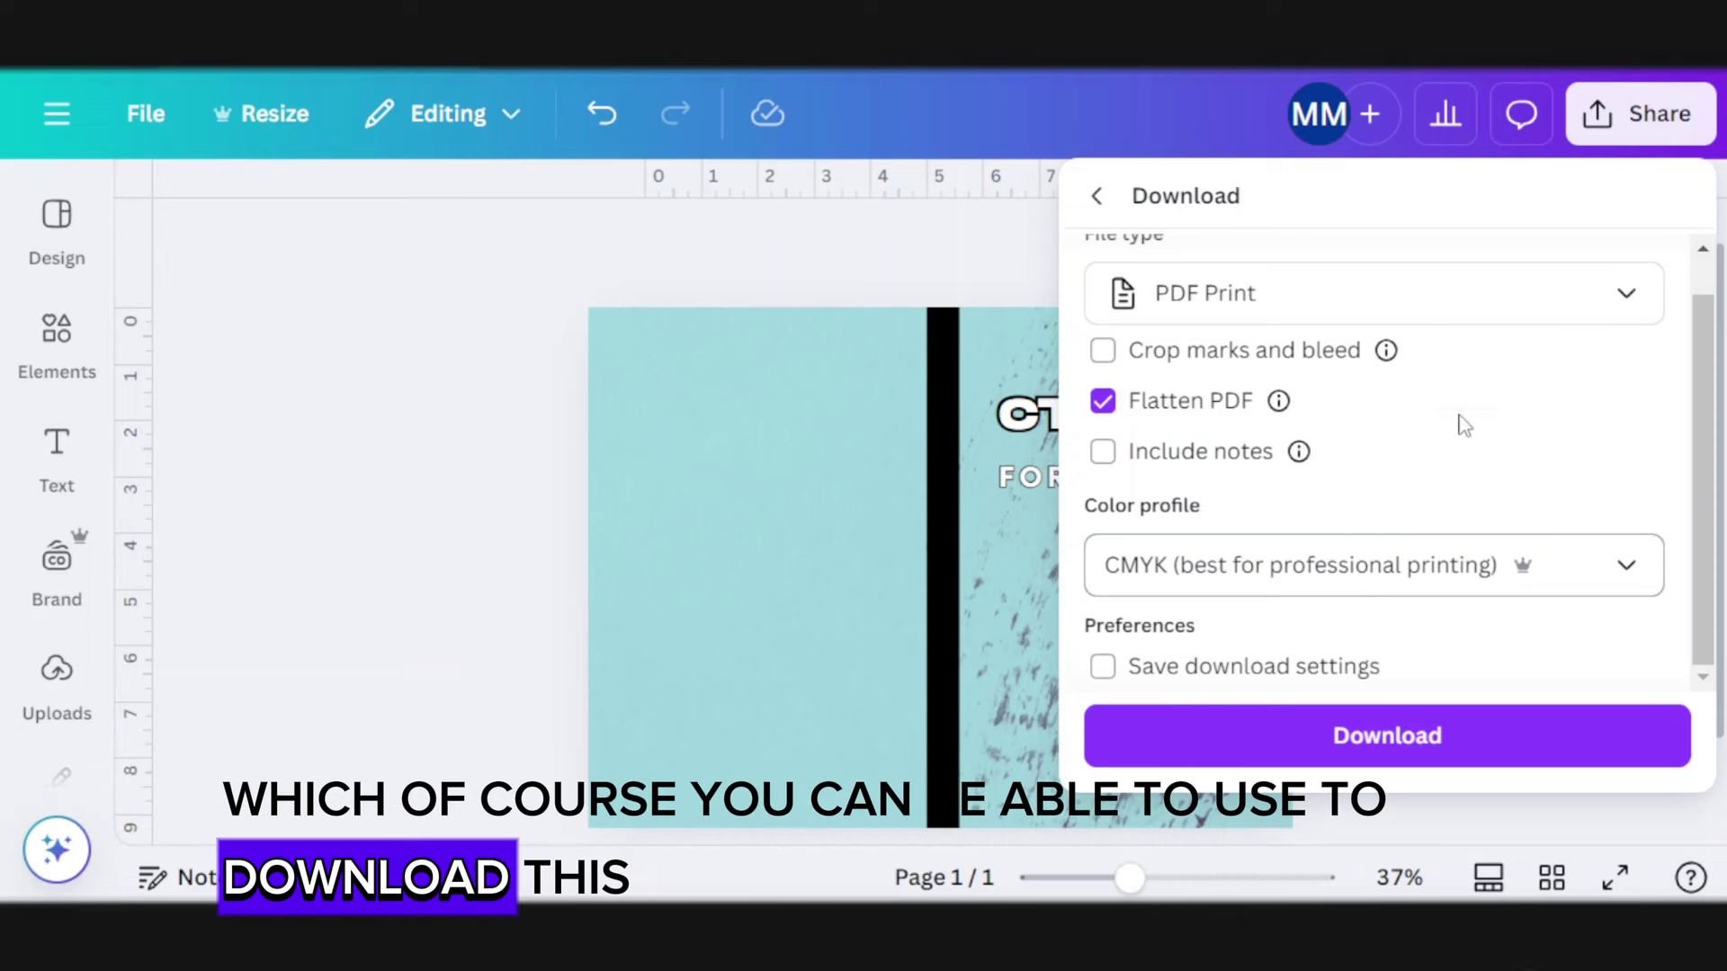
click(1391, 760)
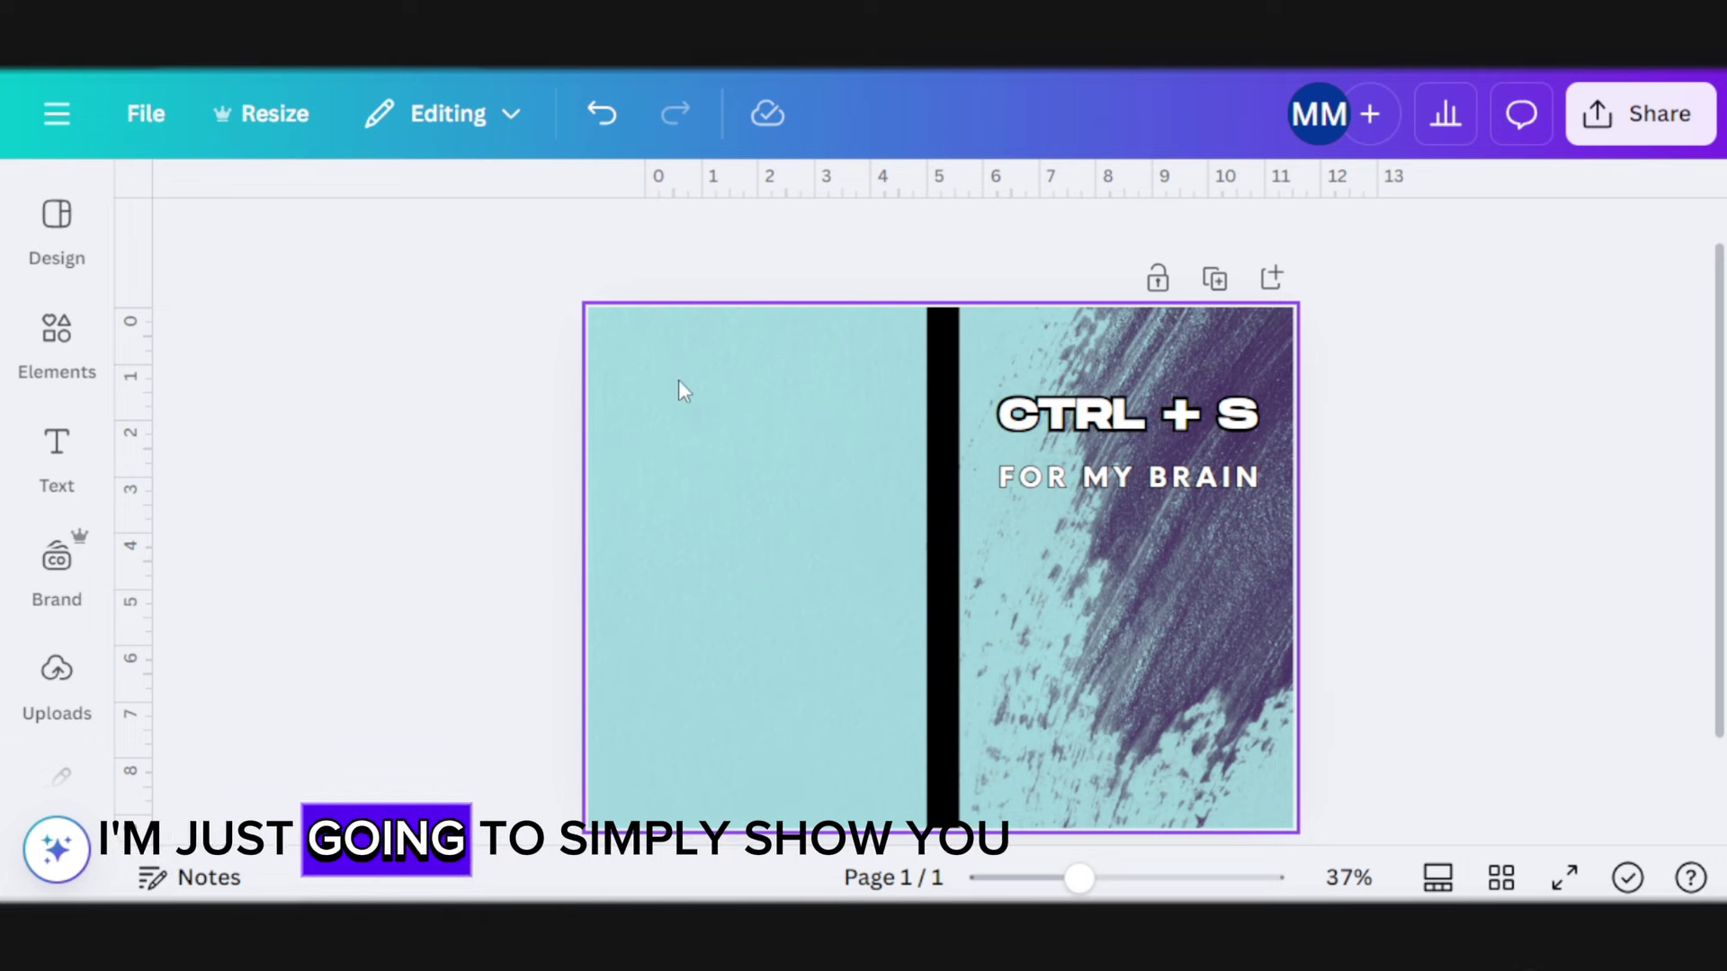
Examine the cover background's adjustments, including the saturation of the #238ab5 color edit and the Duotone effect settings
click(695, 484)
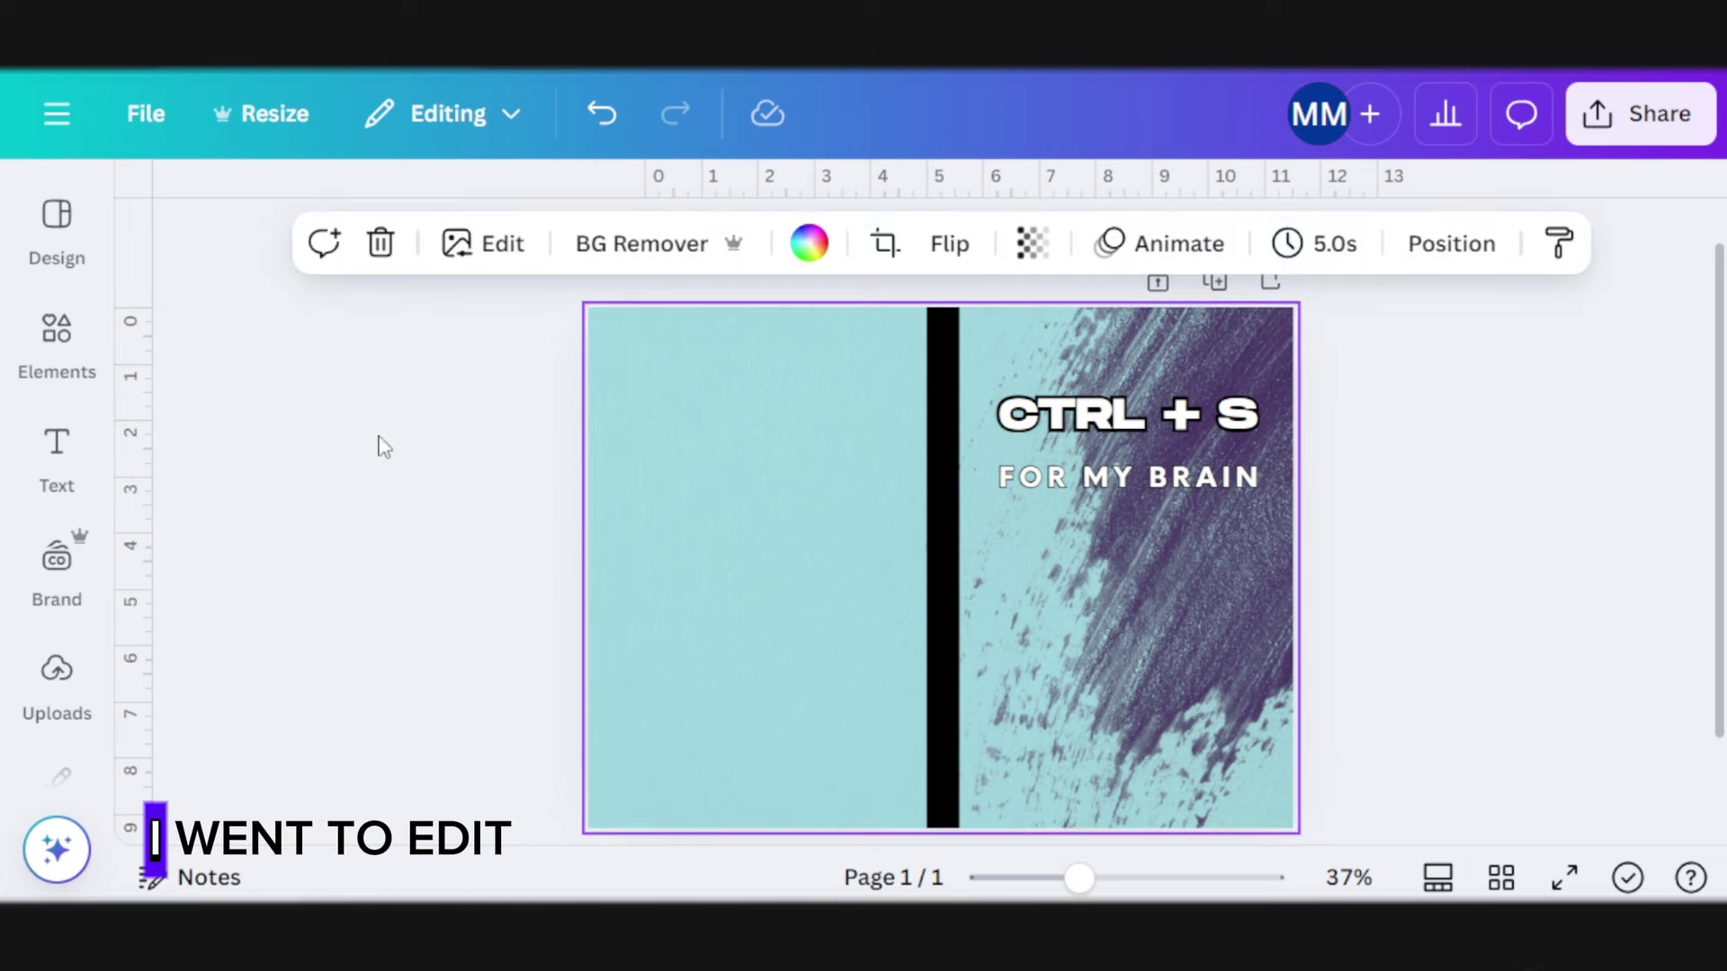
click(502, 252)
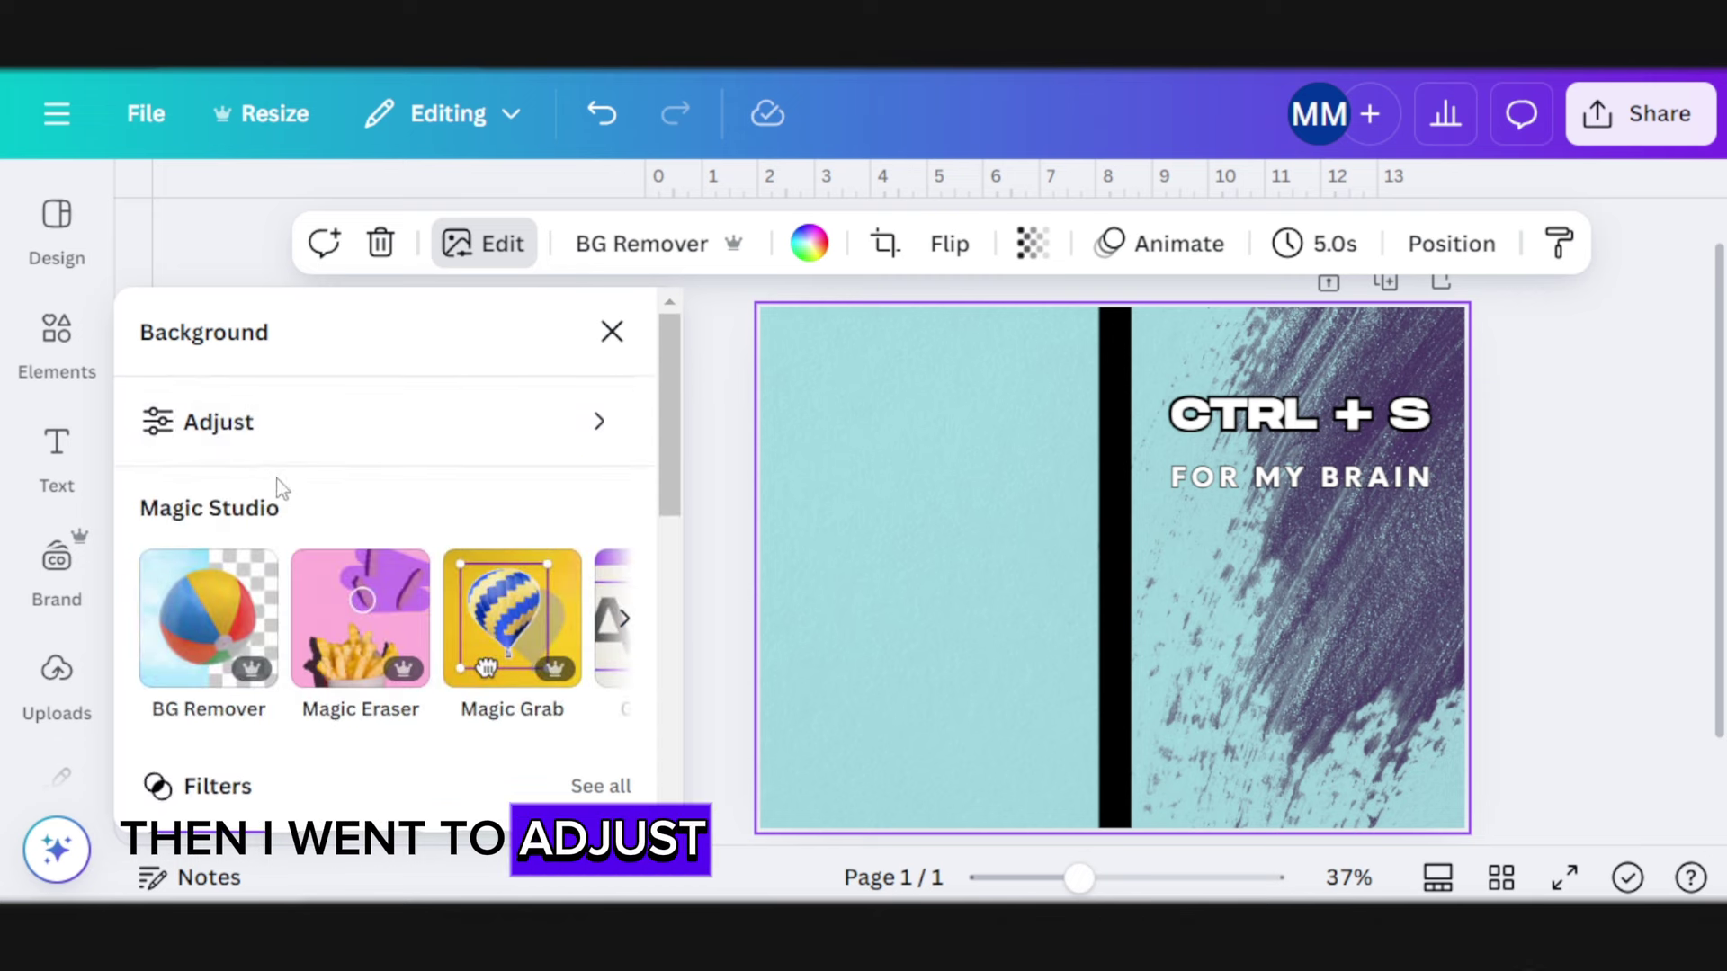
click(320, 427)
scroll(437, 597, down, 5)
scroll(436, 596, down, 5)
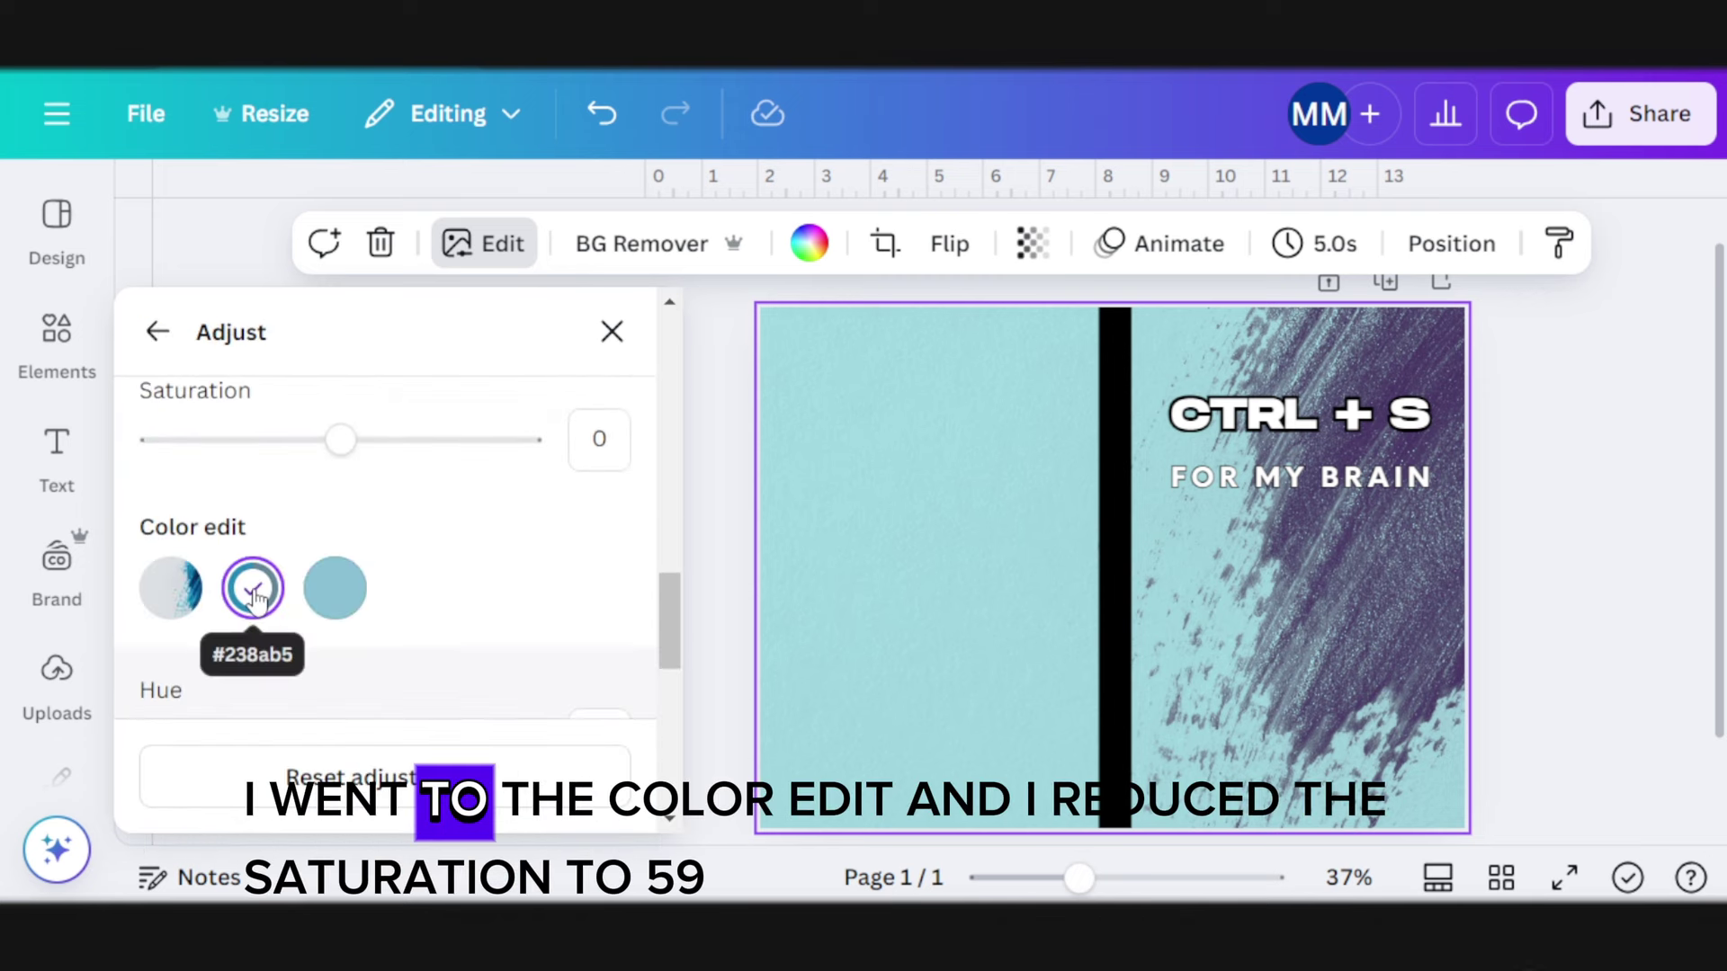
scroll(254, 599, down, 3)
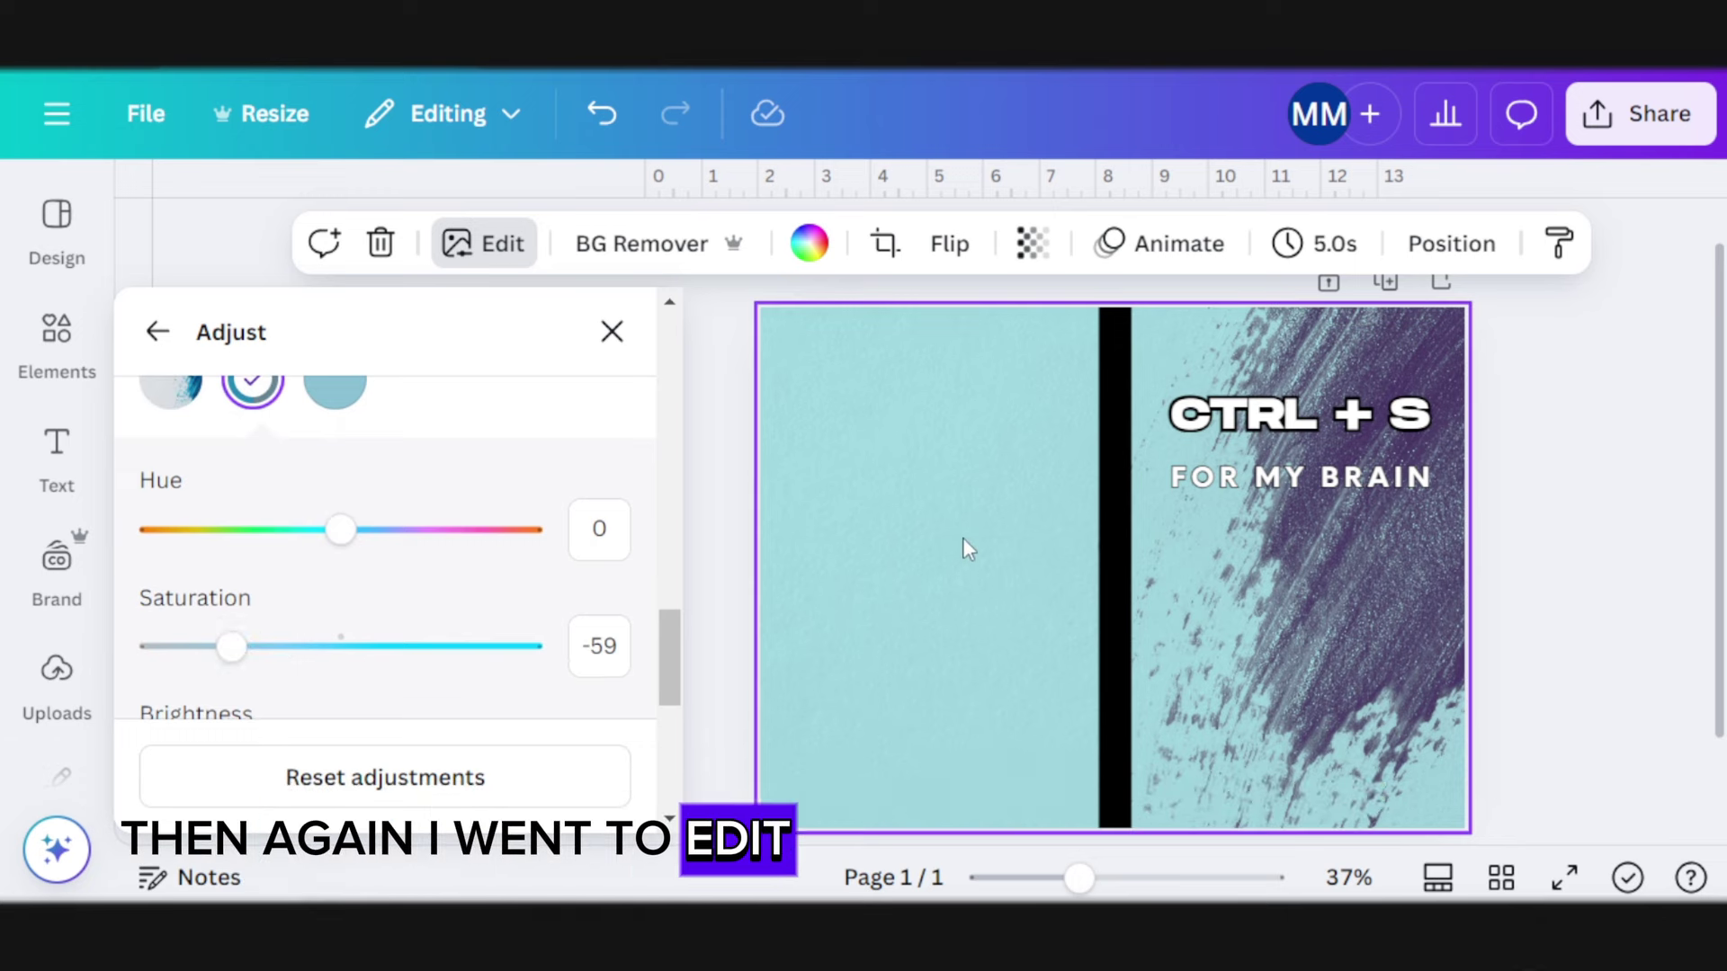
click(442, 257)
scroll(471, 644, down, 3)
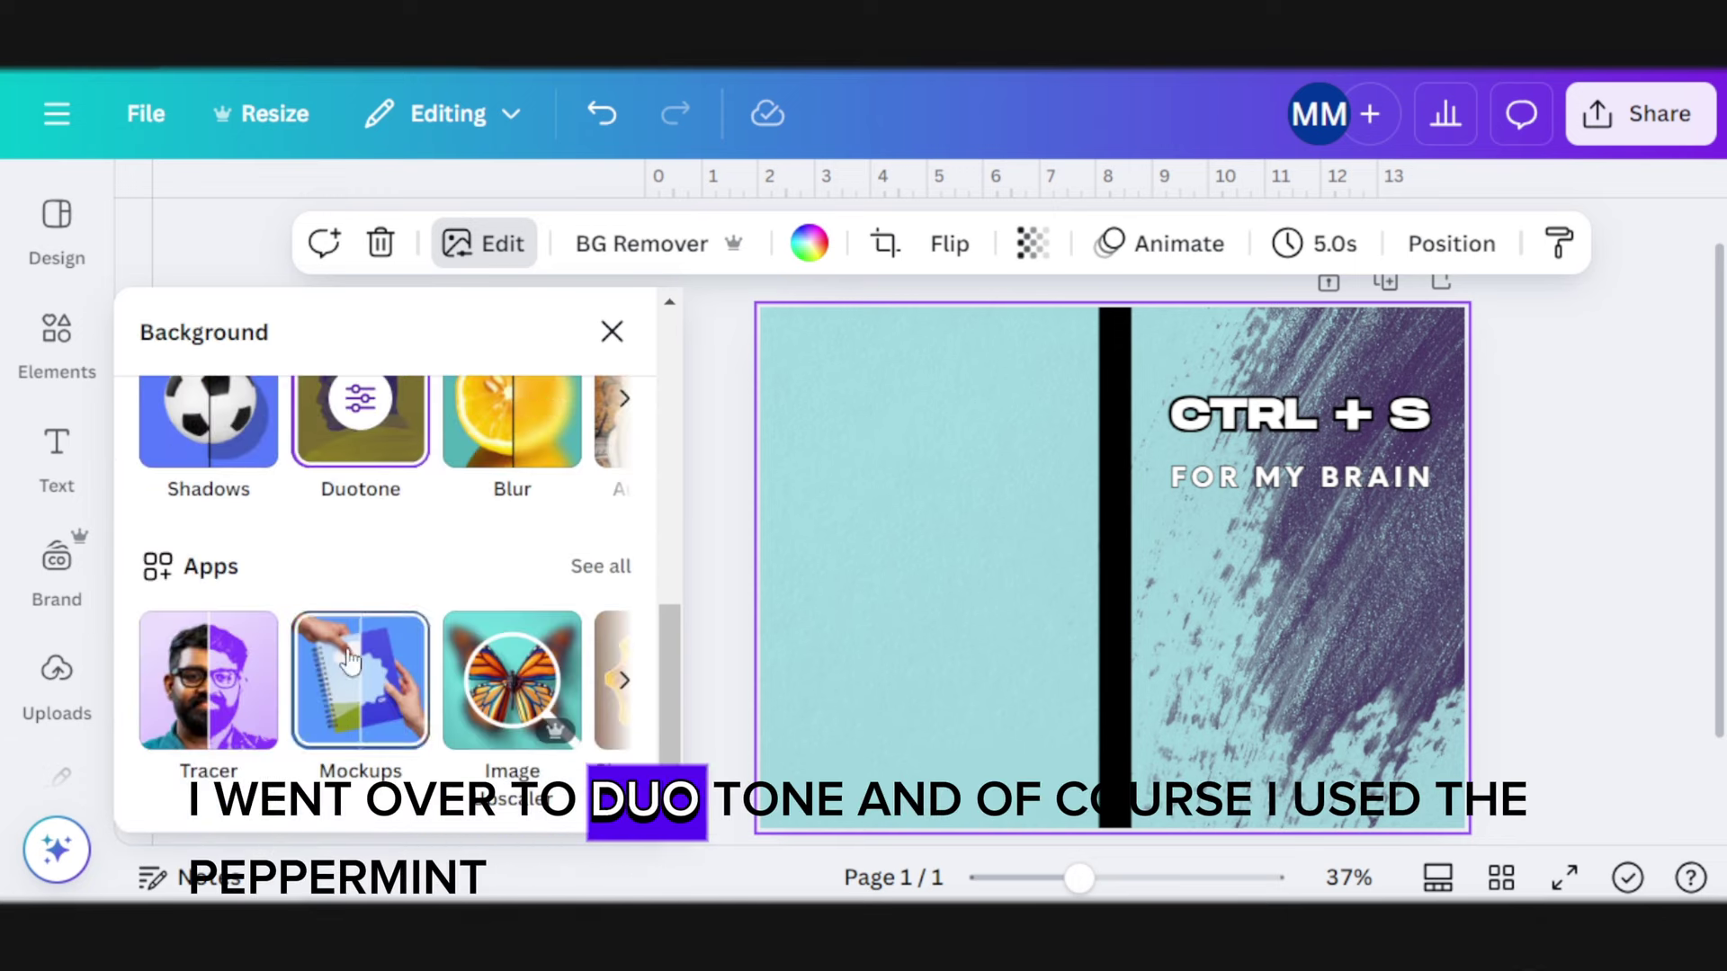
click(373, 453)
scroll(374, 520, down, 5)
click(551, 544)
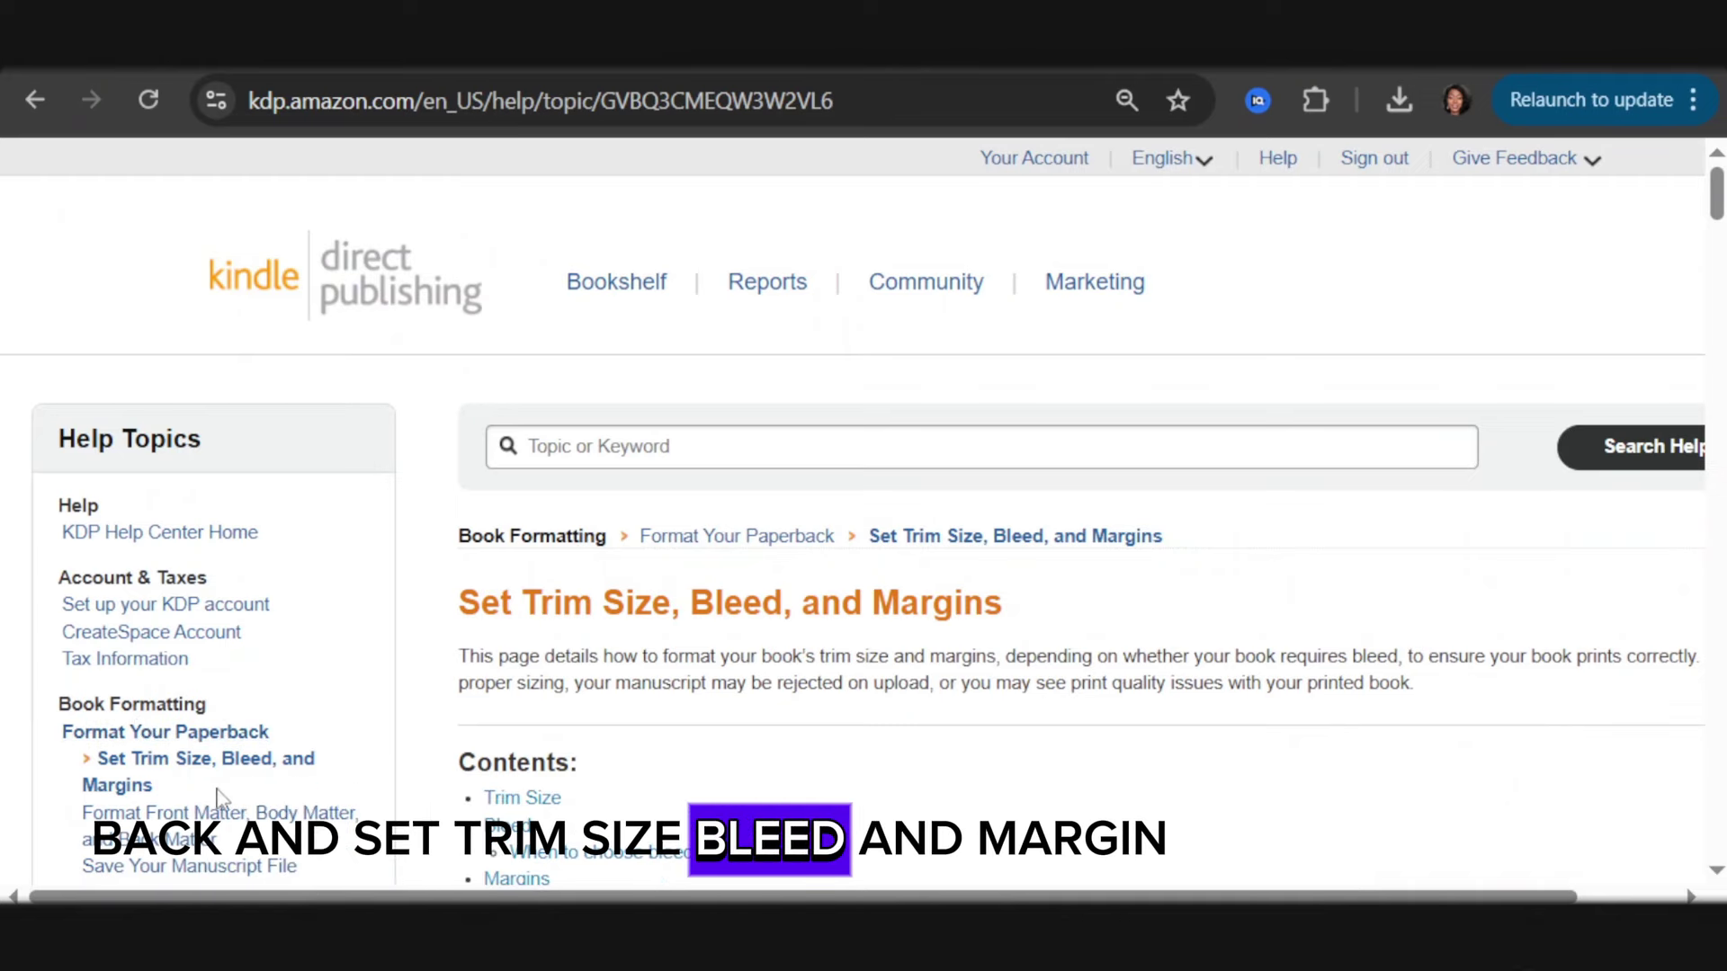
Examine the trim size and bleed explanations on the Amazon KDP "Set Trim Size, Bleed, and Margins" help page
scroll(1026, 526, down, 7)
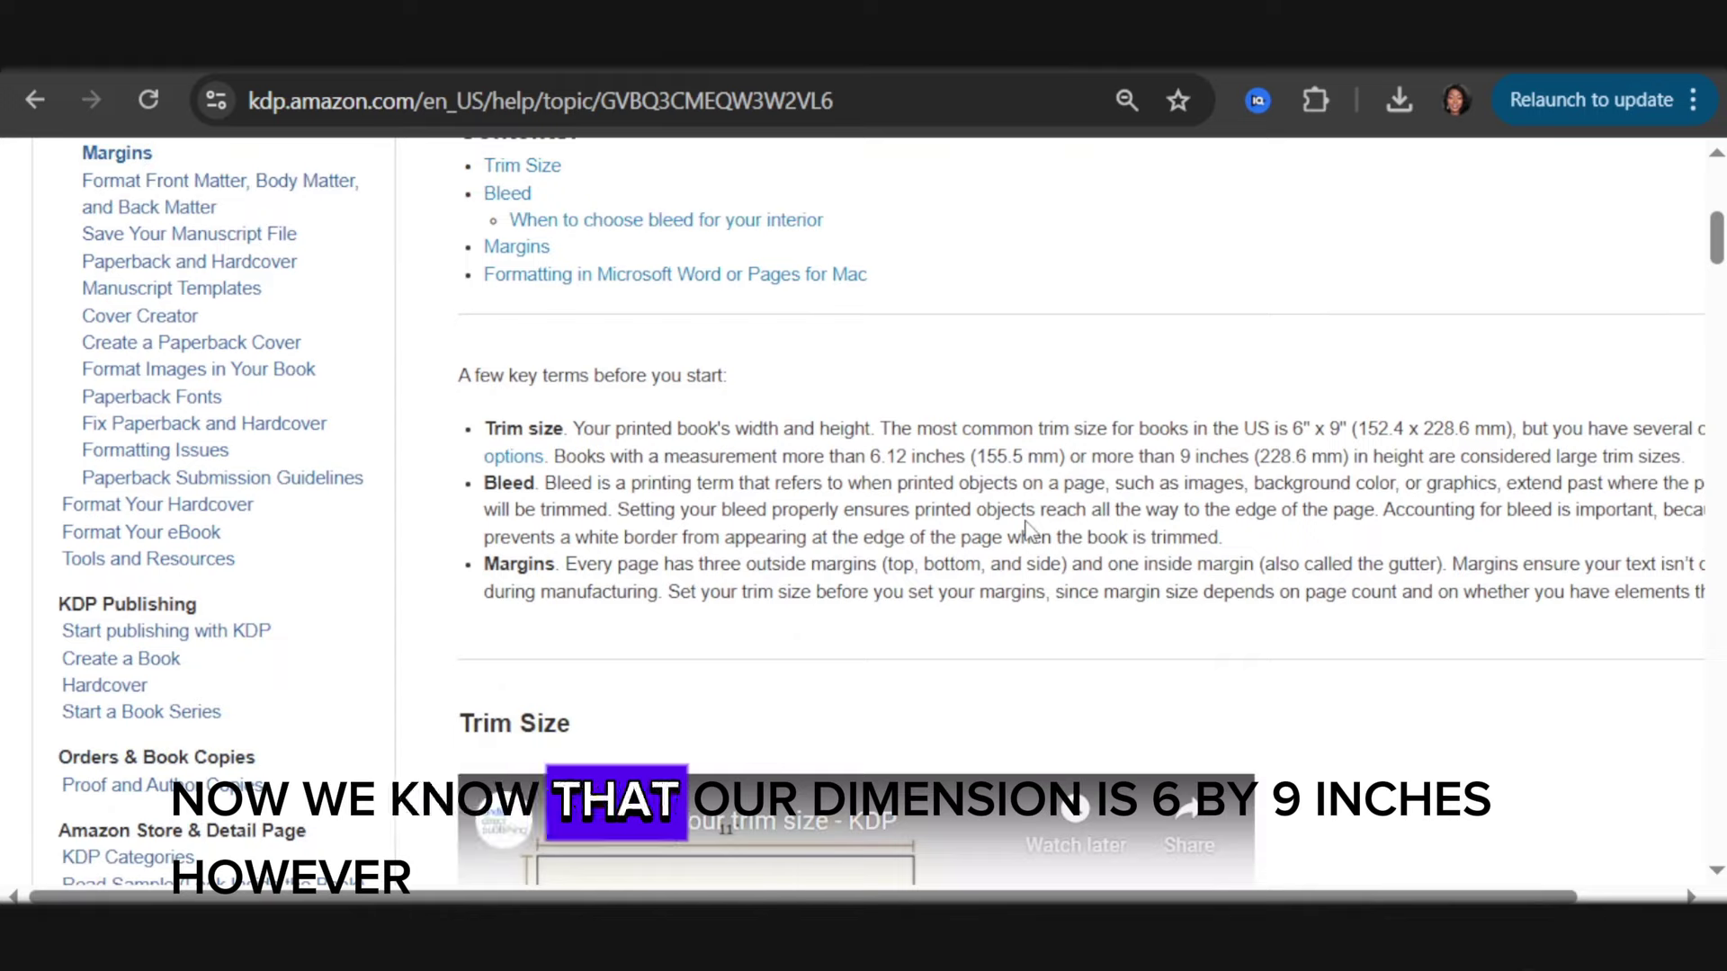
scroll(1008, 525, up, 5)
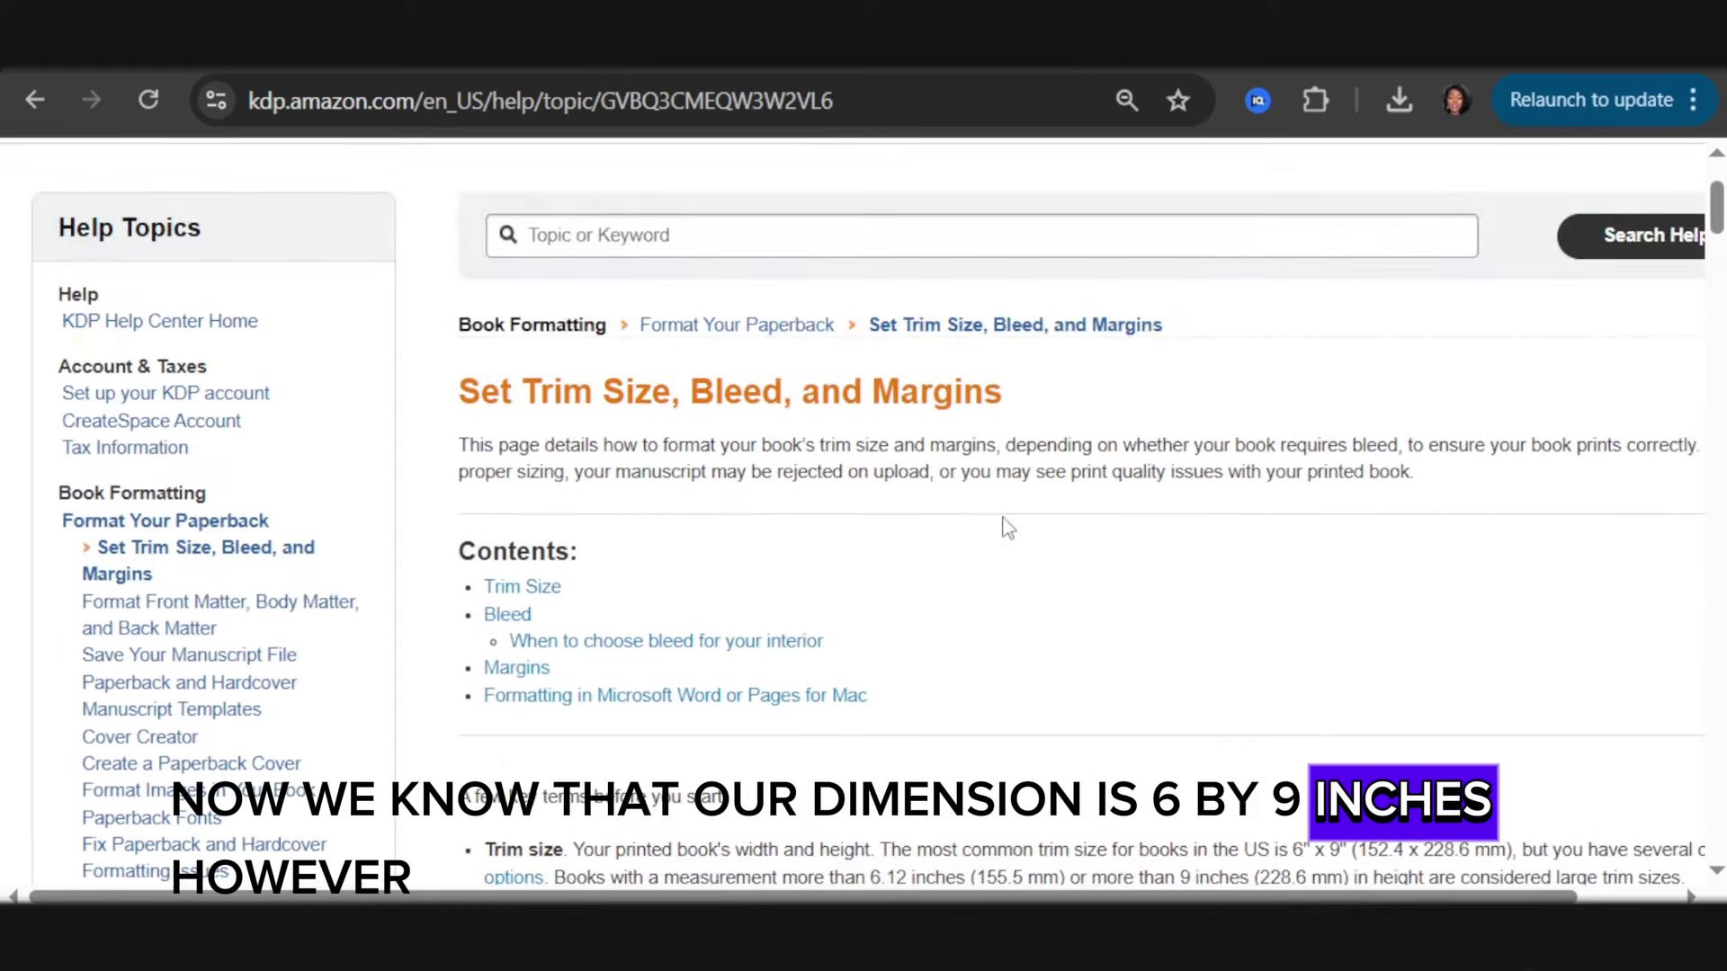
scroll(1000, 539, down, 20)
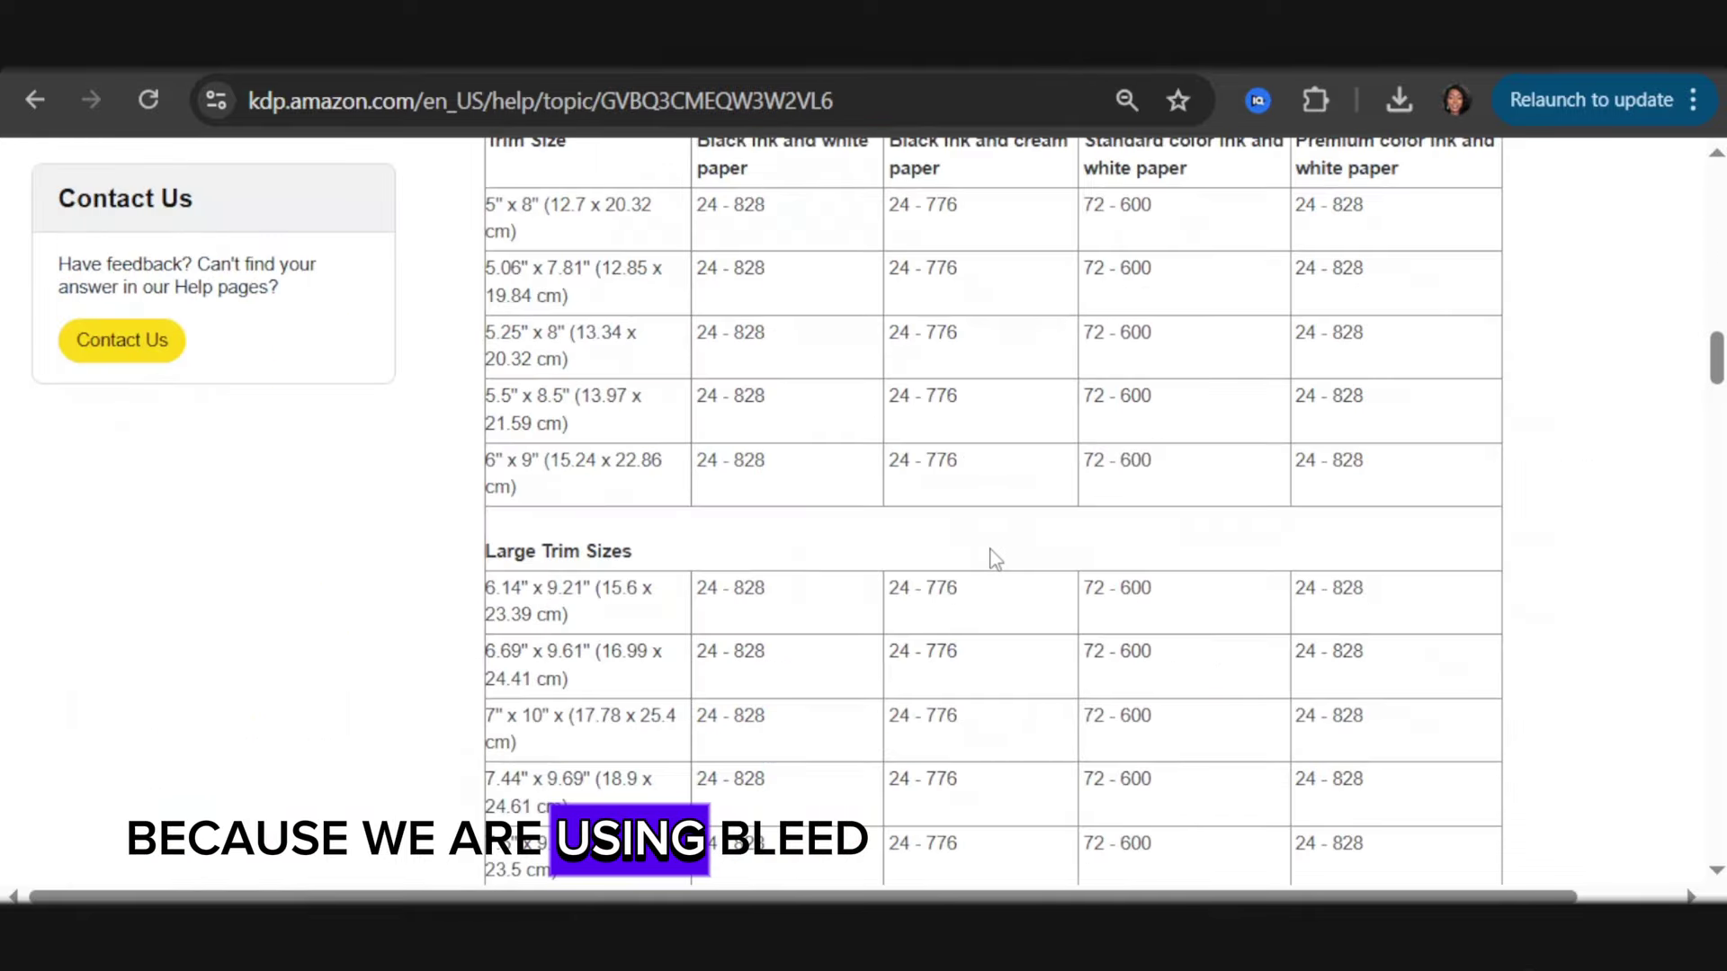
scroll(995, 560, down, 3)
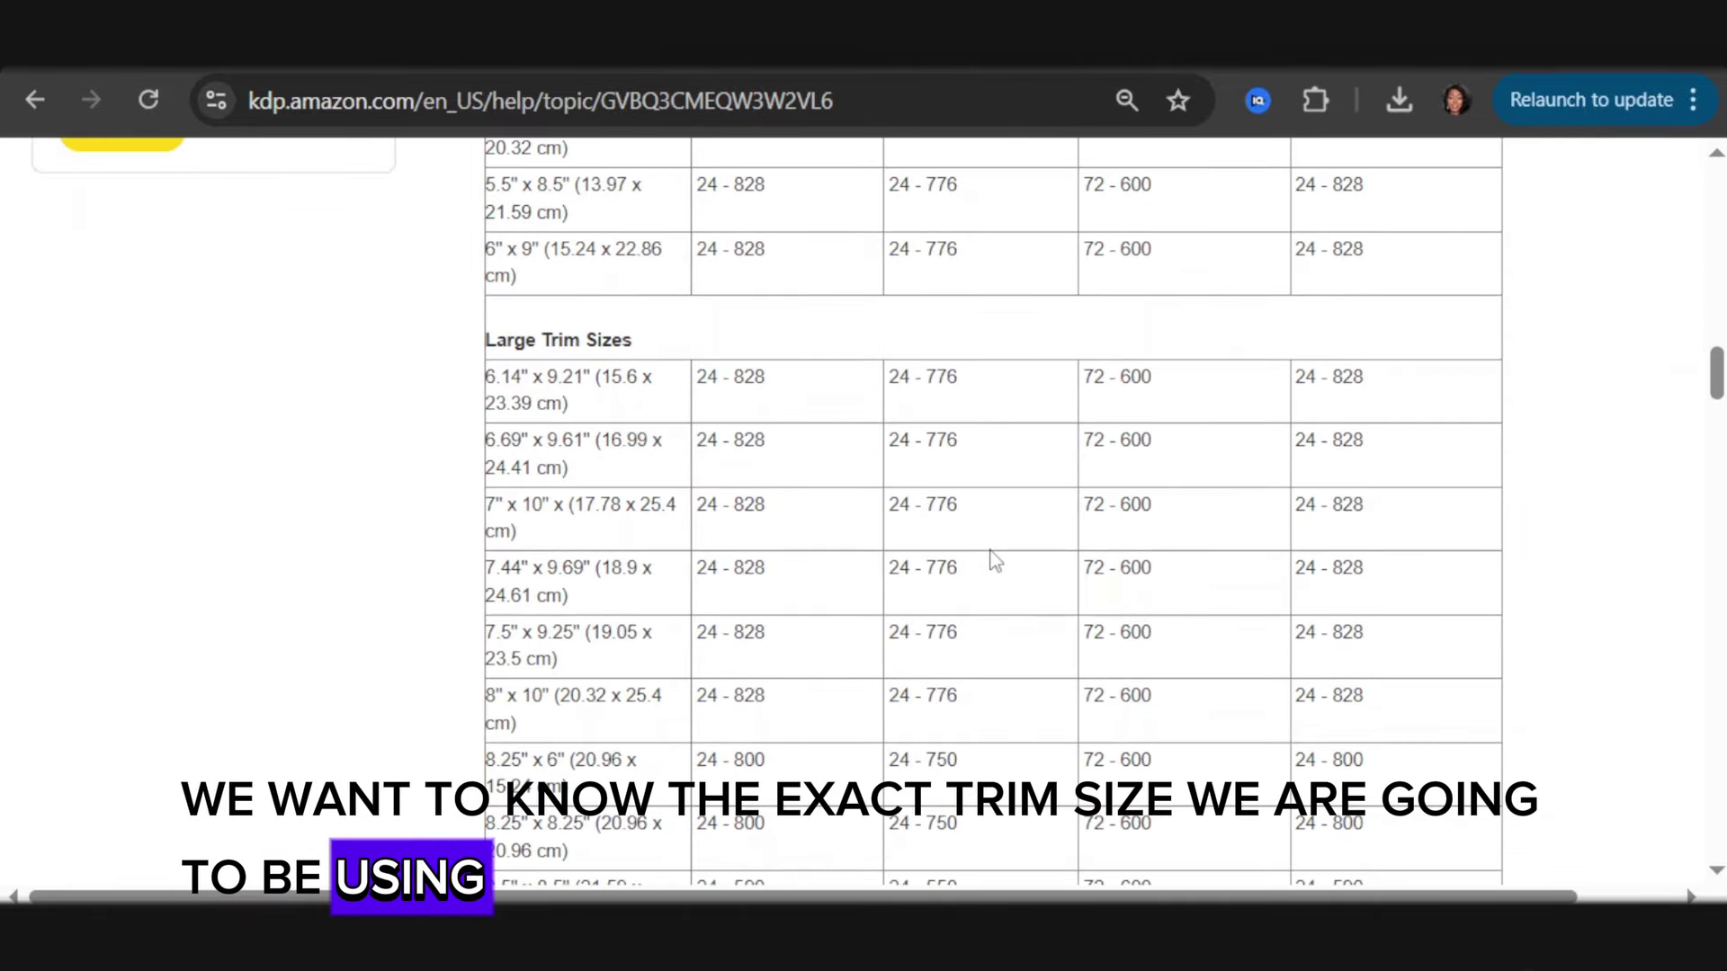
scroll(995, 559, up, 3)
scroll(933, 594, down, 15)
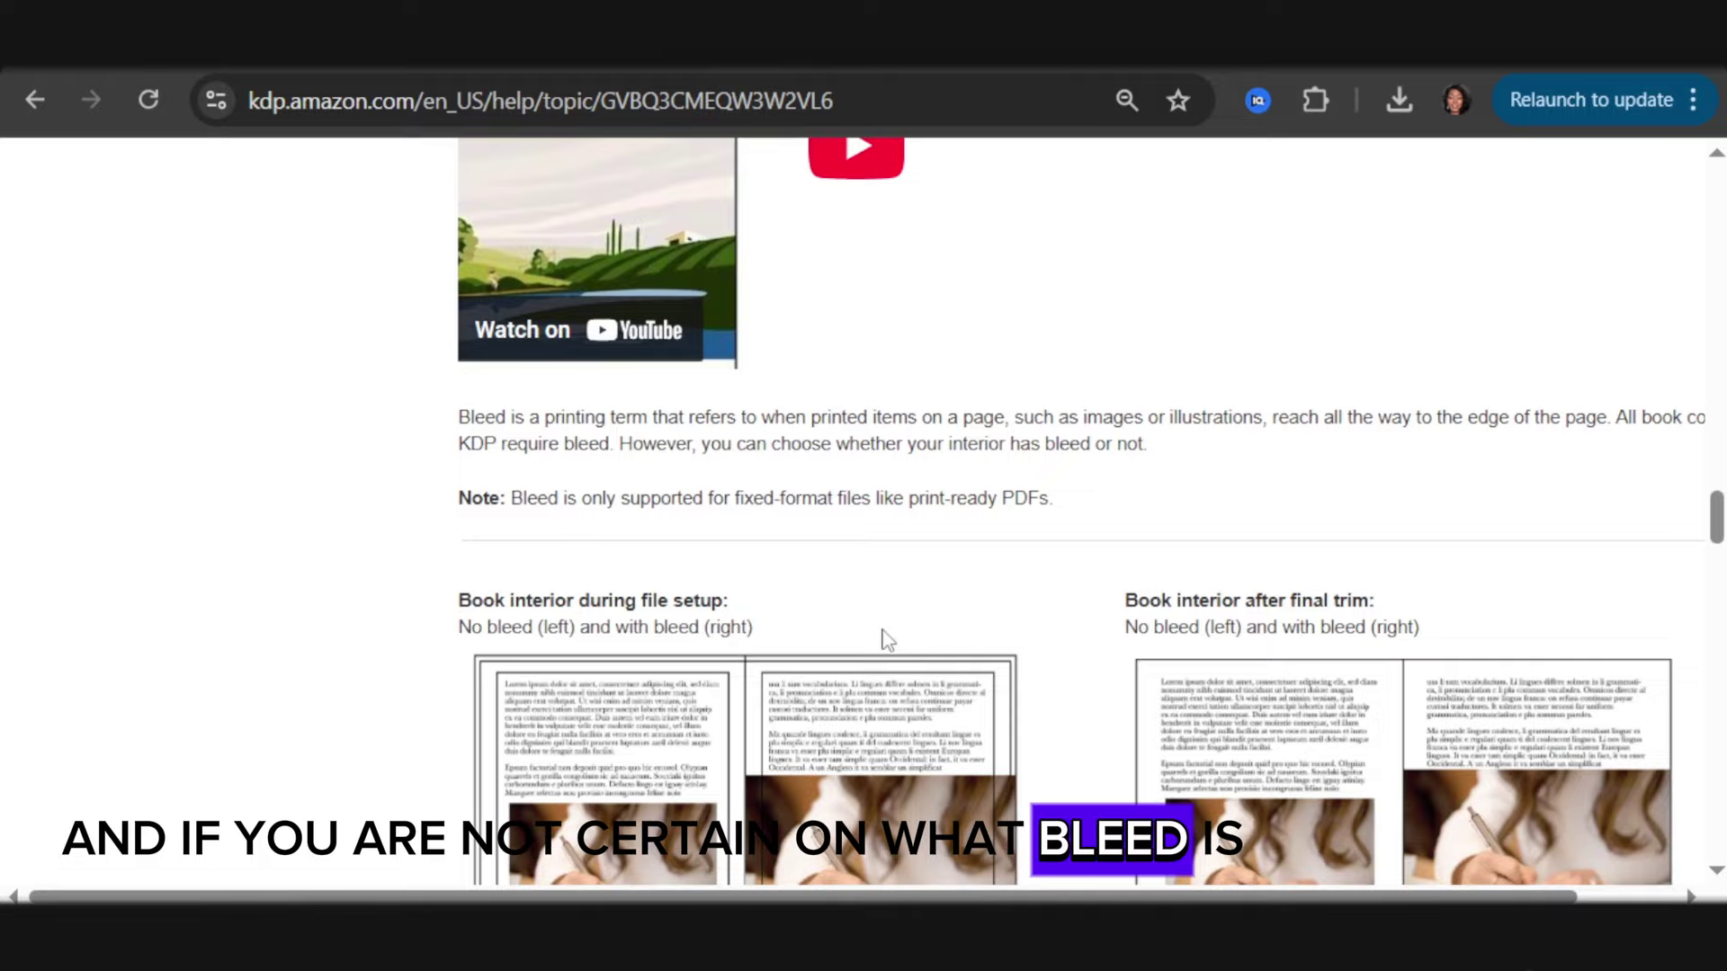
scroll(888, 639, down, 2)
scroll(752, 536, up, 5)
scroll(750, 535, down, 3)
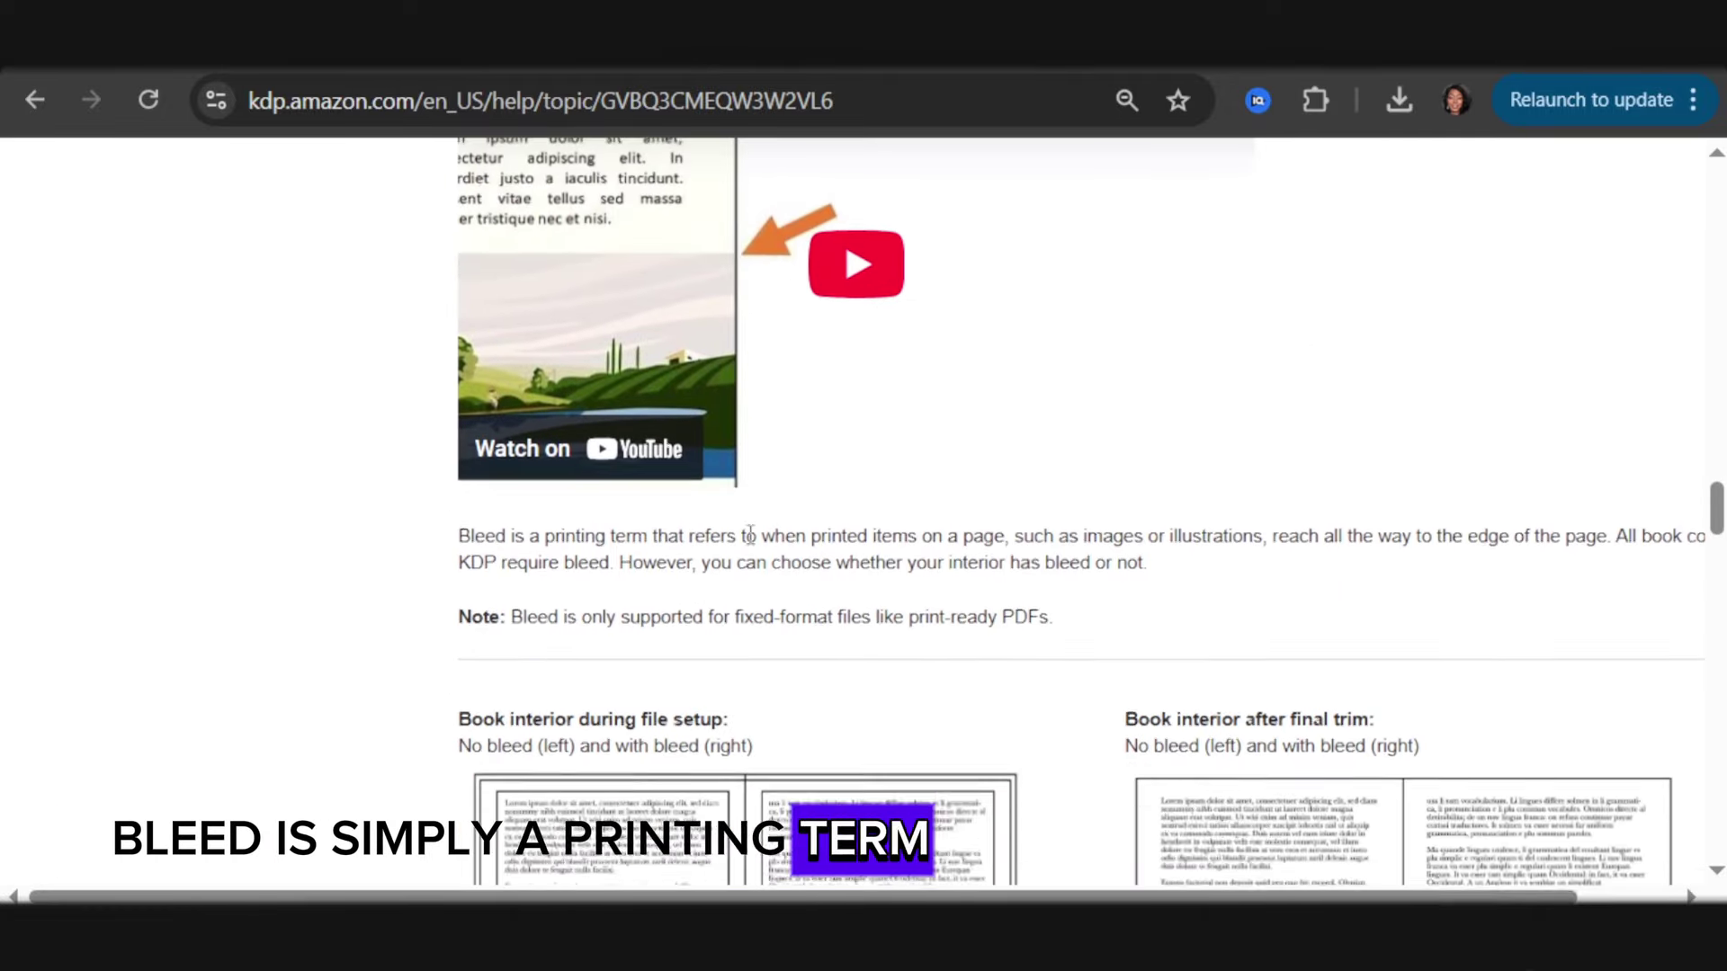
mouse_move(742, 538)
mouse_down()
mouse_move(794, 522)
mouse_move(1610, 534)
mouse_up()
scroll(1557, 467, down, 5)
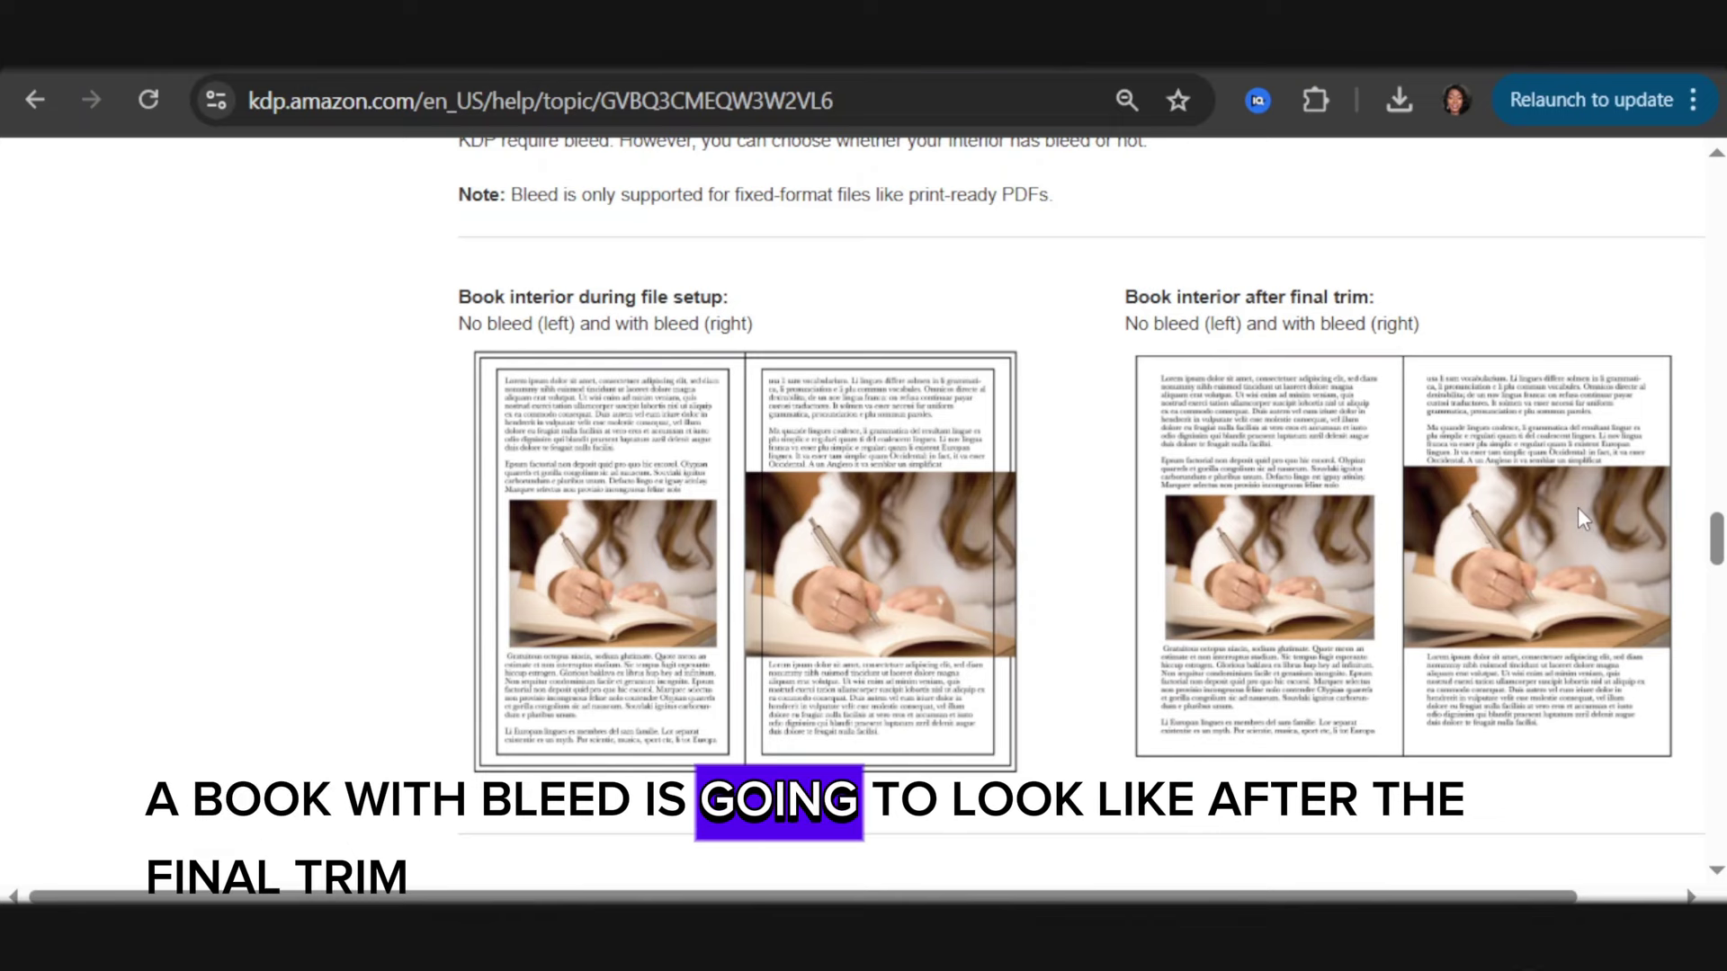
Expand the kdp.amazon.com examples of page size with and without bleed and look up the 6" x 9" entry
scroll(621, 674, down, 5)
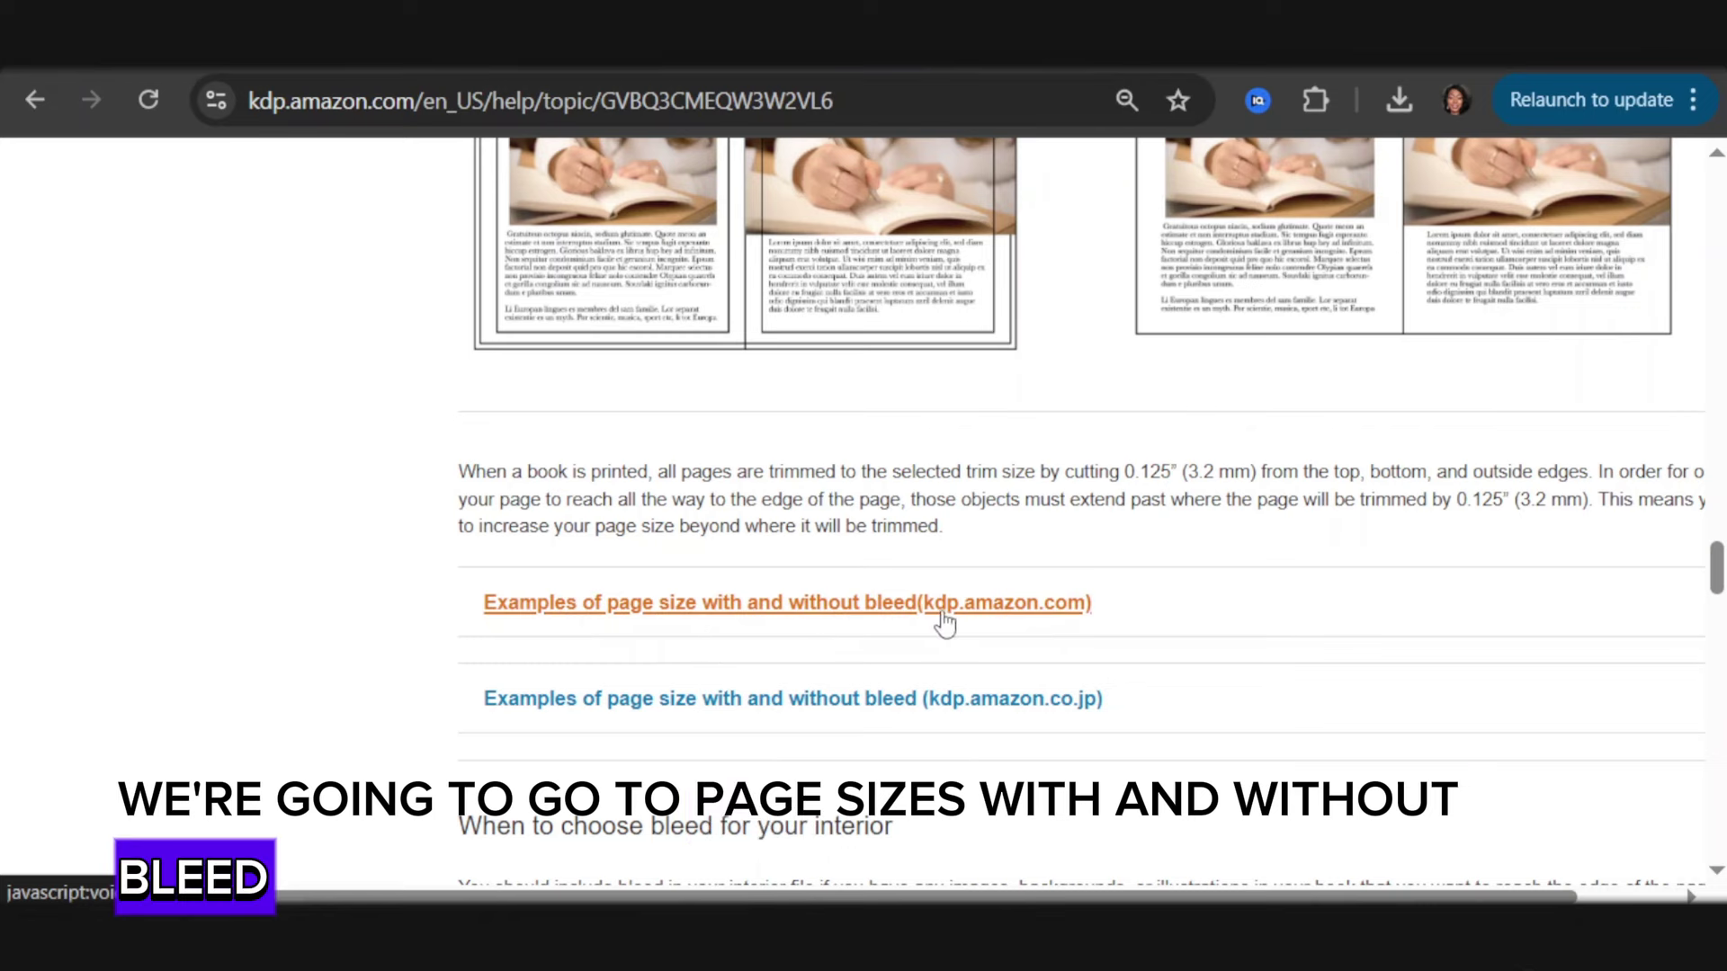
click(886, 603)
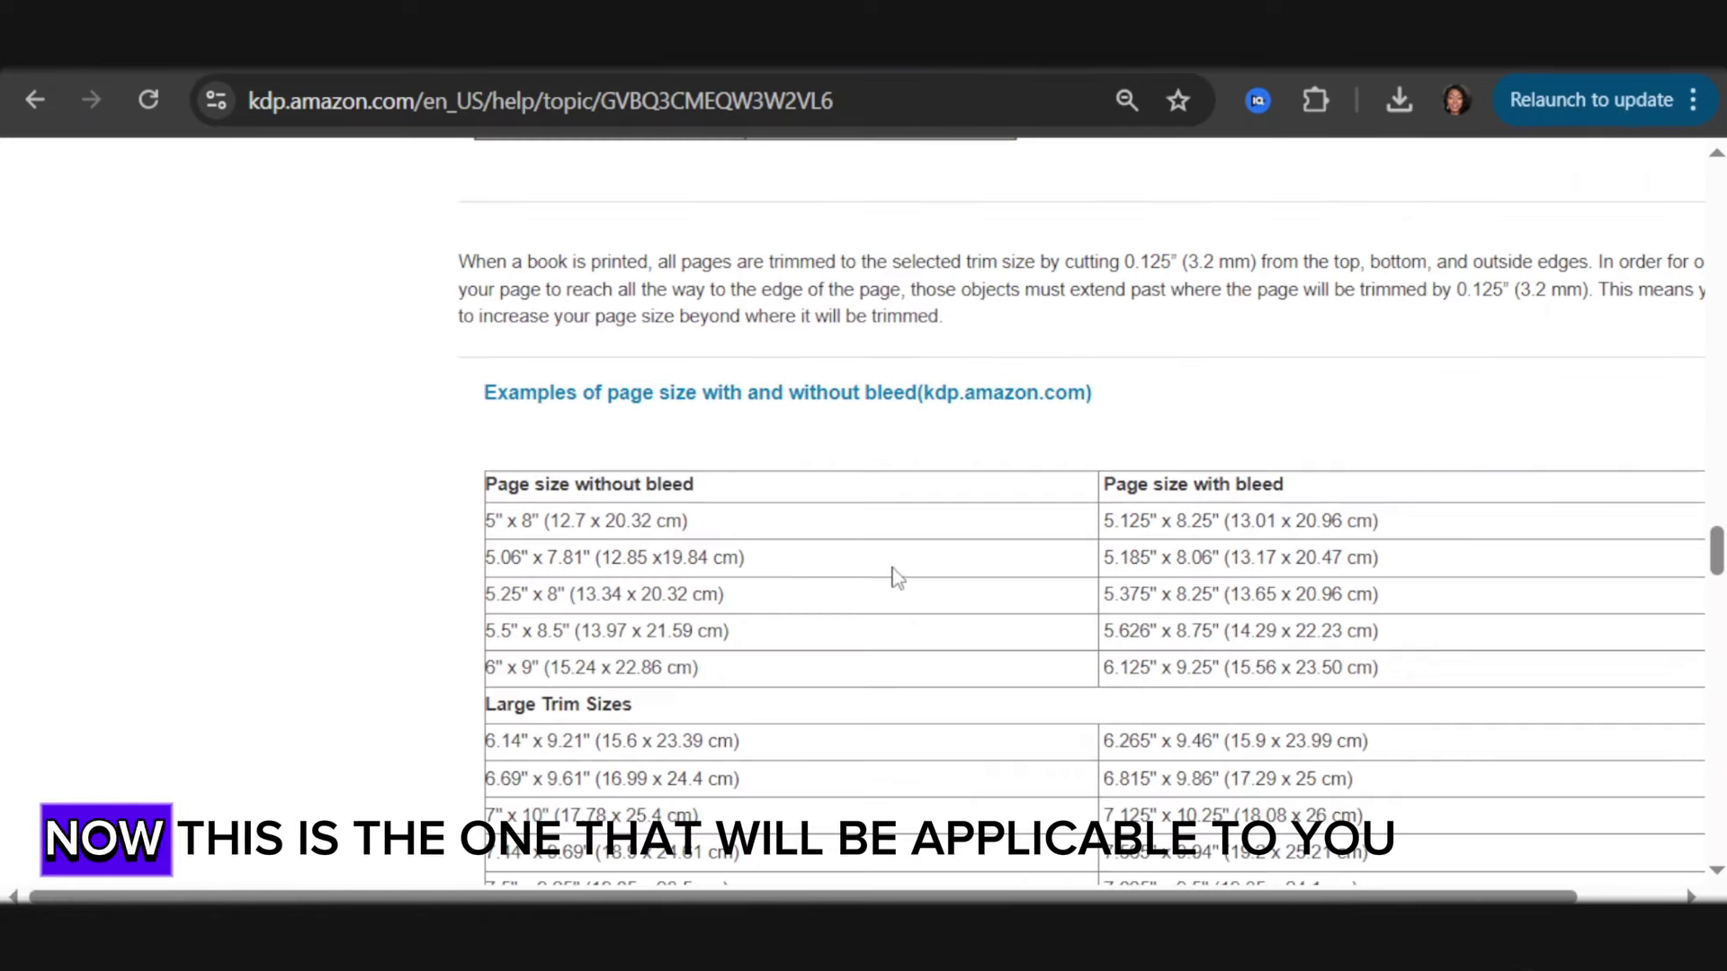
click(1033, 396)
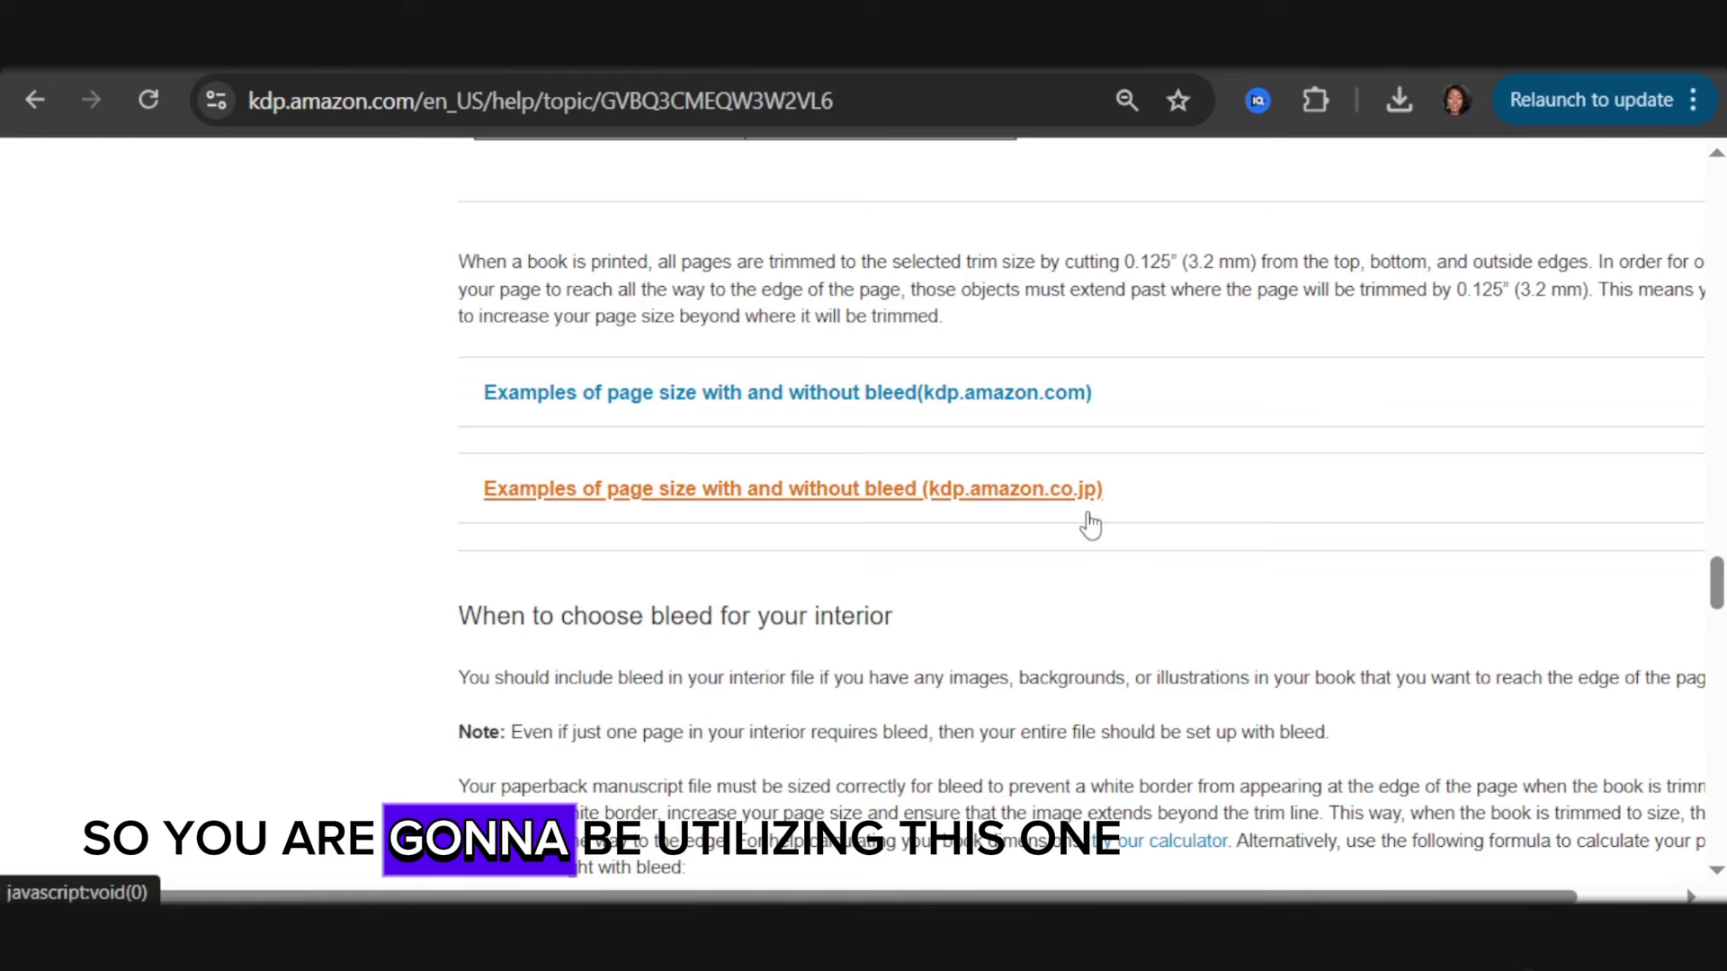
click(1046, 392)
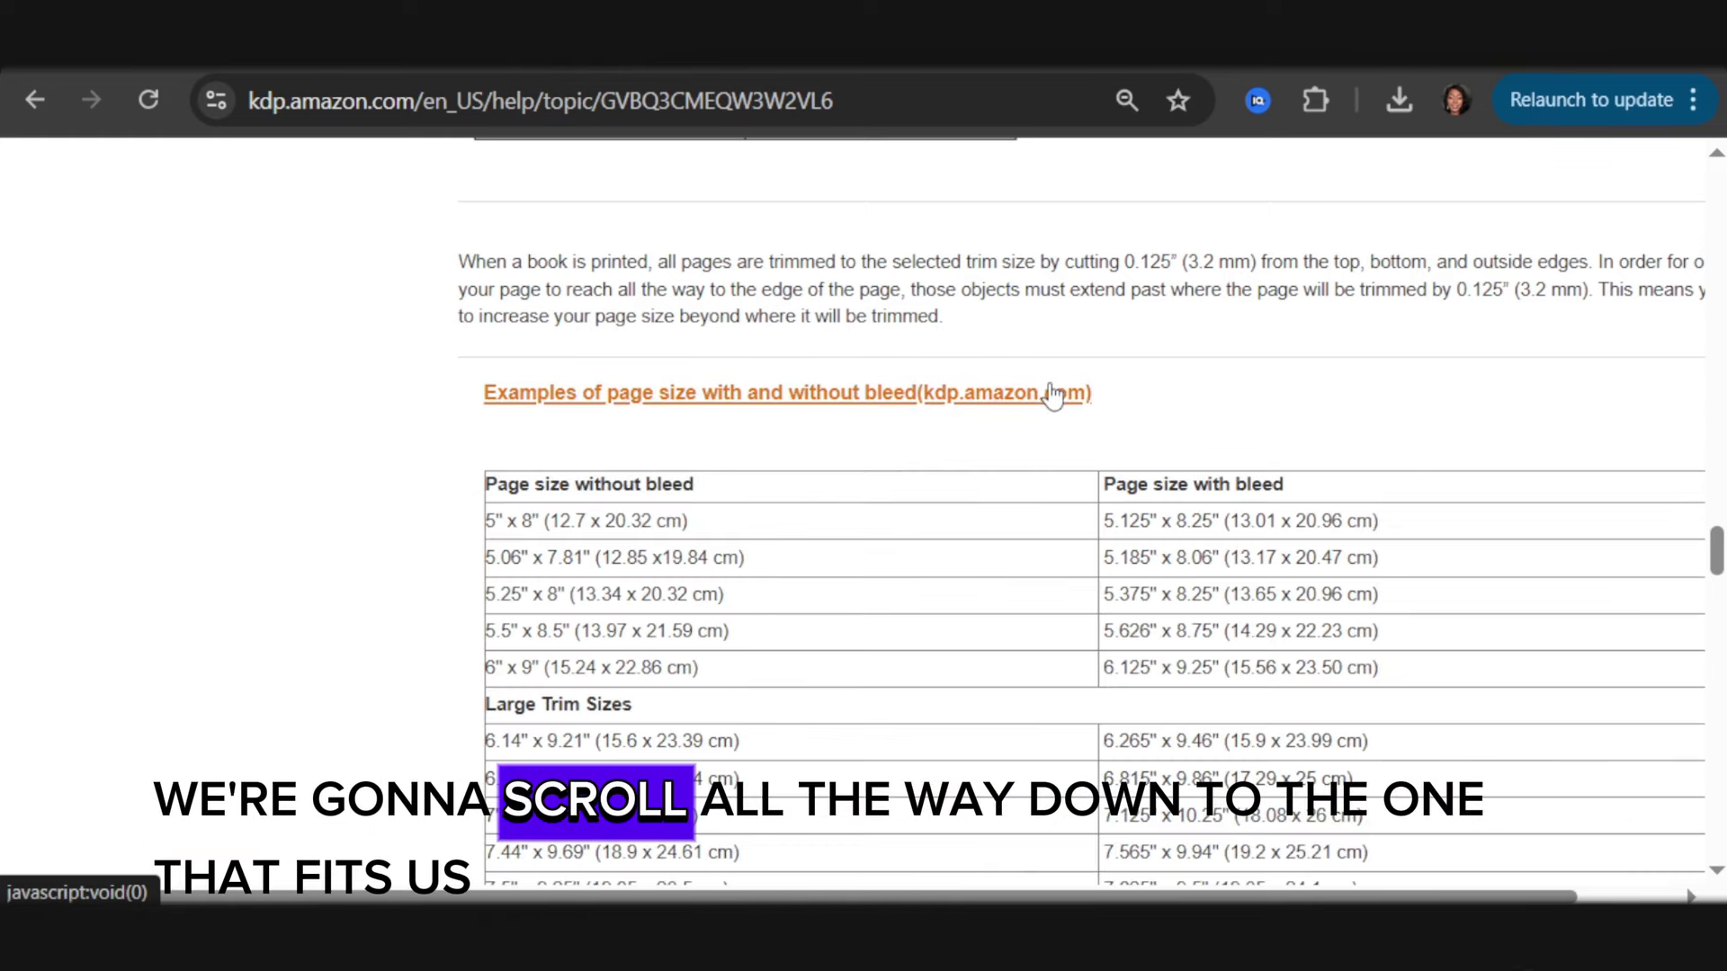
scroll(568, 533, down, 5)
scroll(465, 347, up, 2)
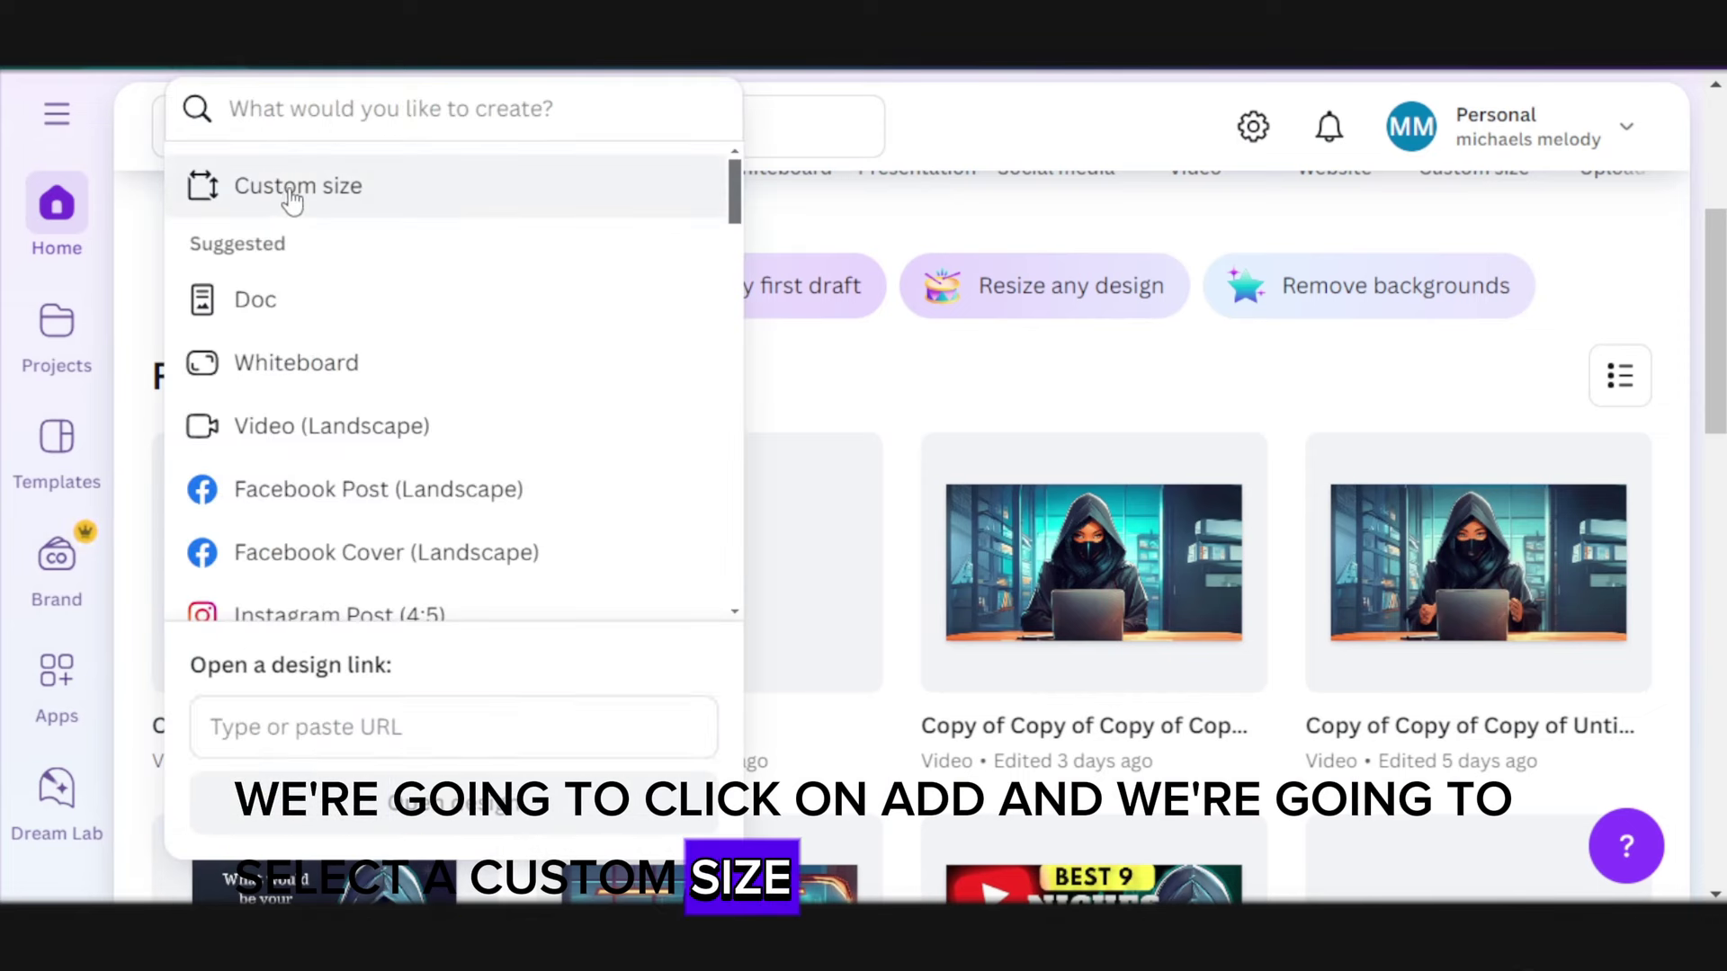
In Canva, create a new custom-size design 6.125 in wide and 9.25 in high for the book interior
click(292, 193)
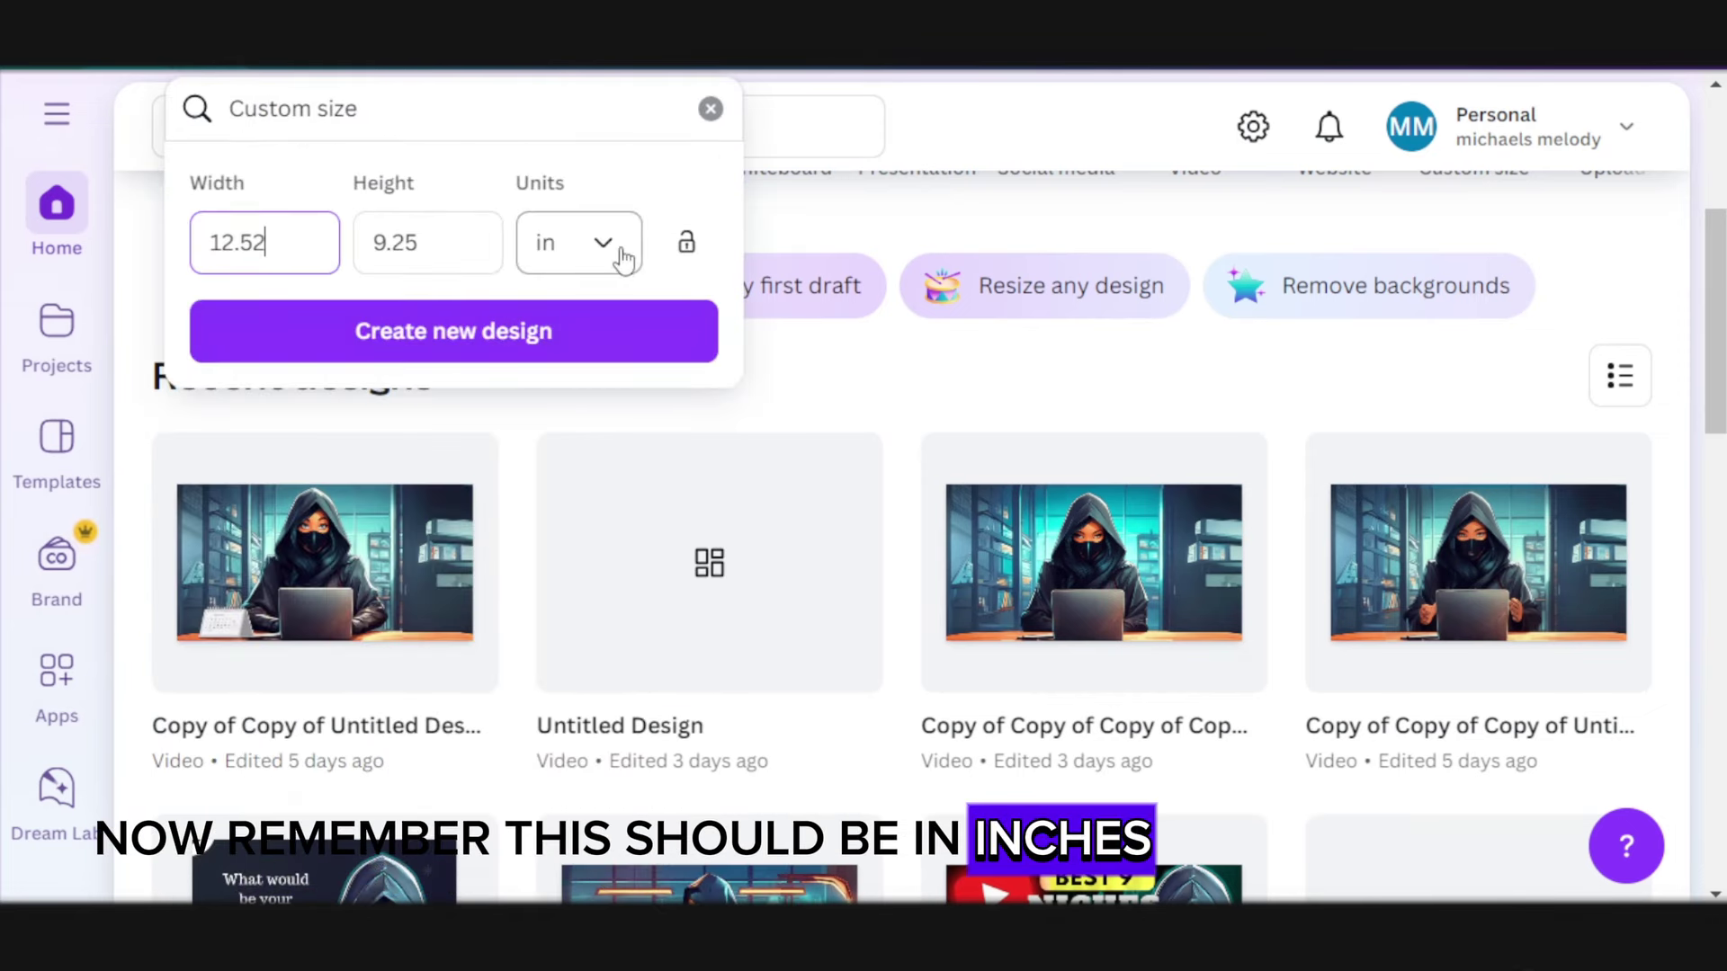
double_click(455, 245)
key(BackSpace)
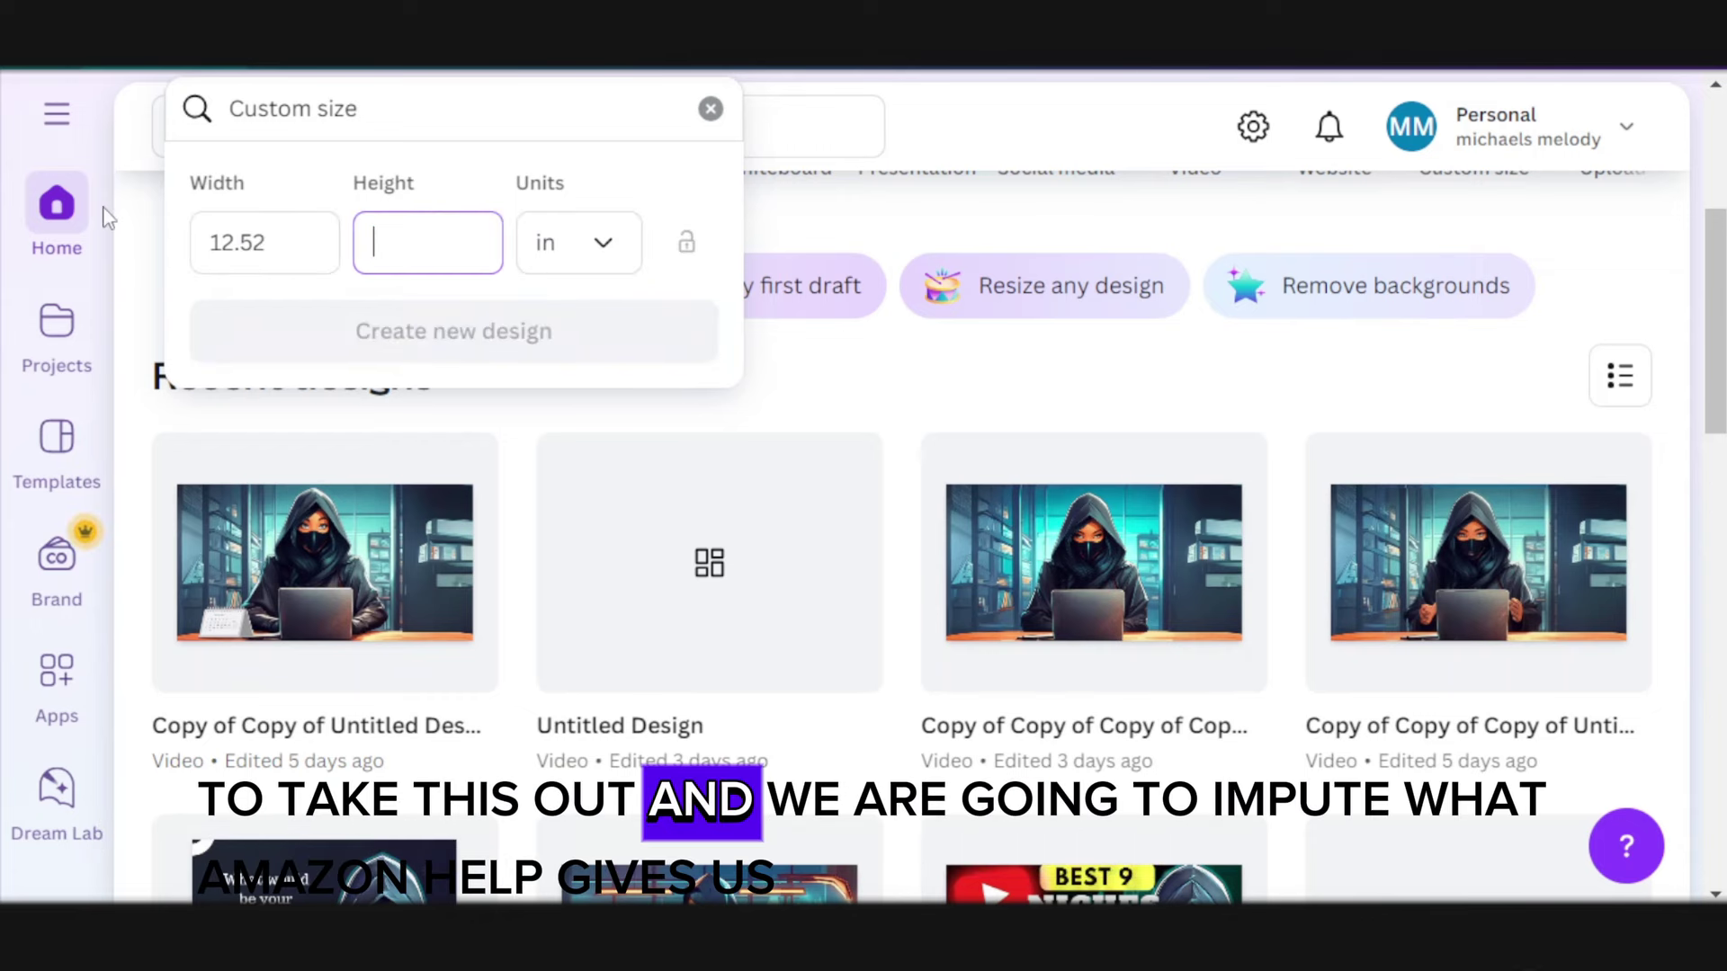
double_click(319, 245)
key(BackSpace)
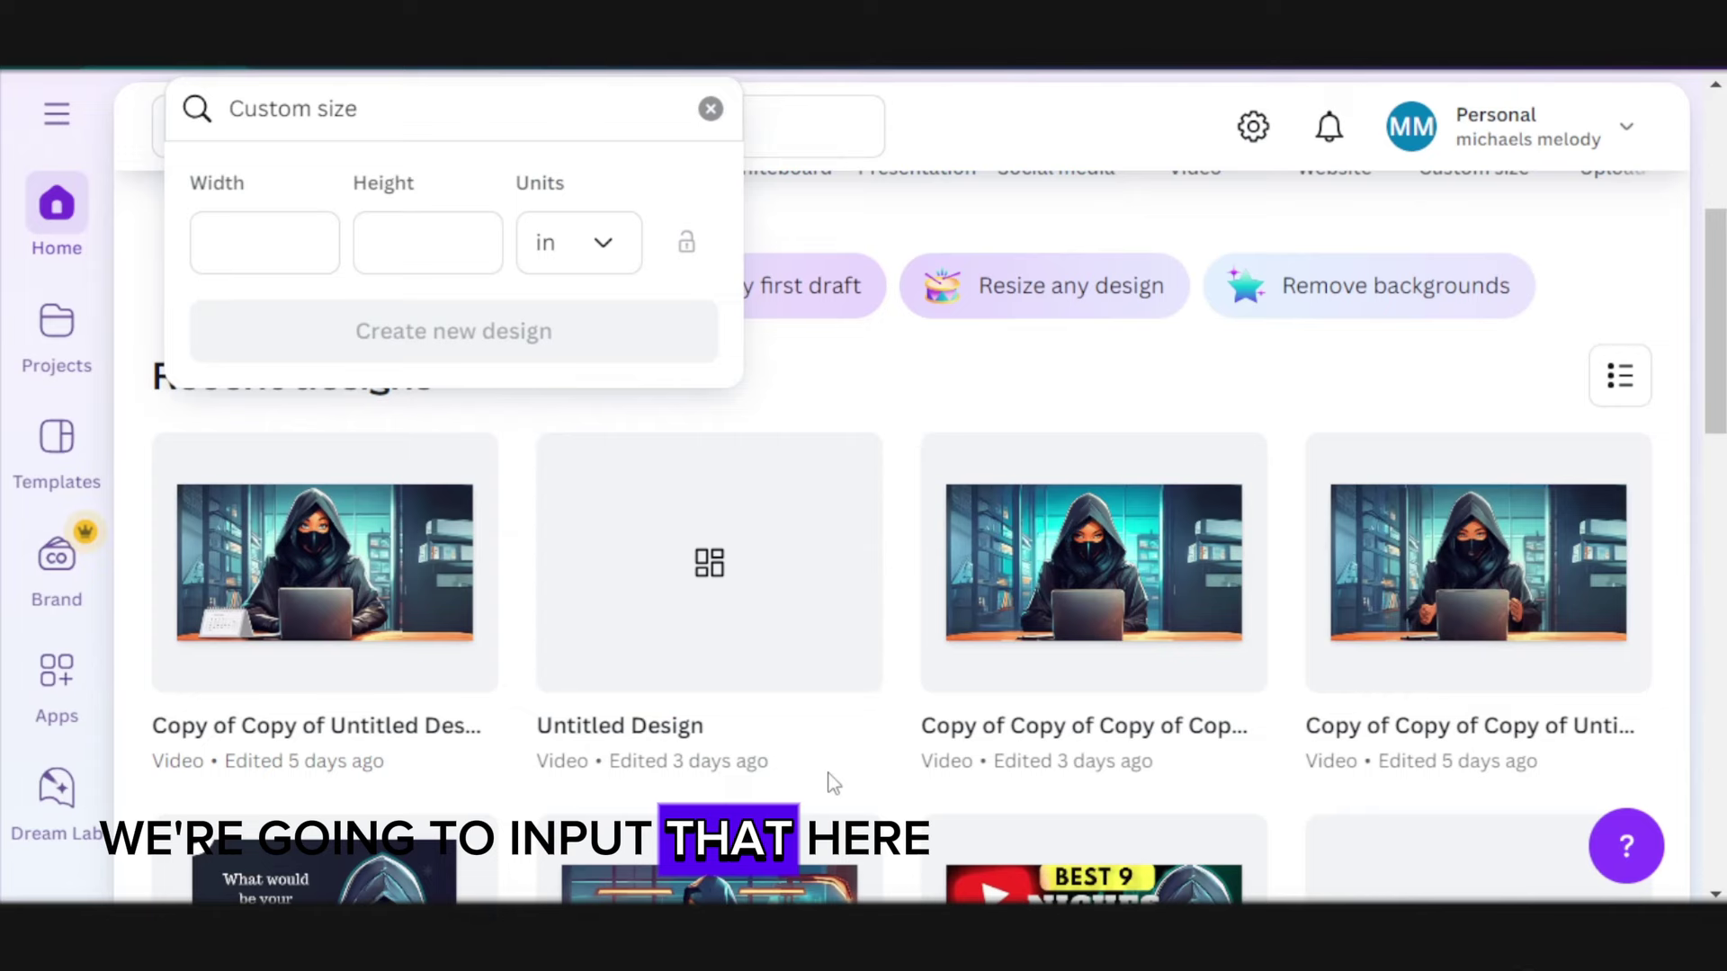
text(6.125)
click(386, 245)
text(9.25)
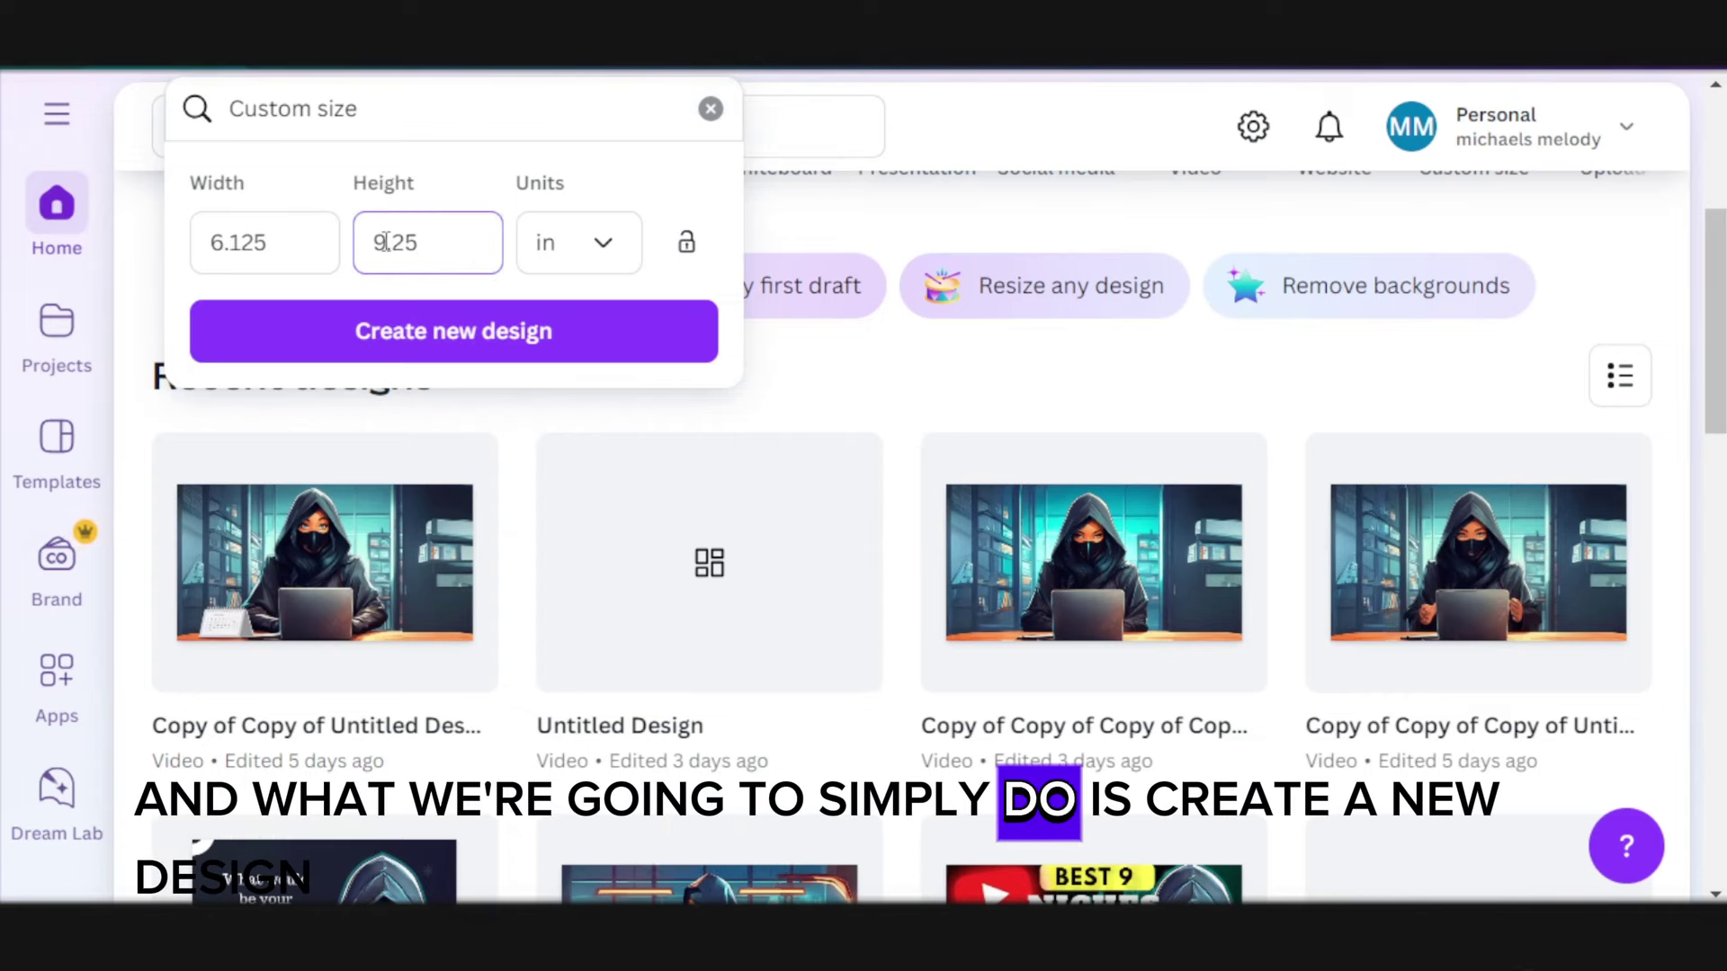
click(555, 340)
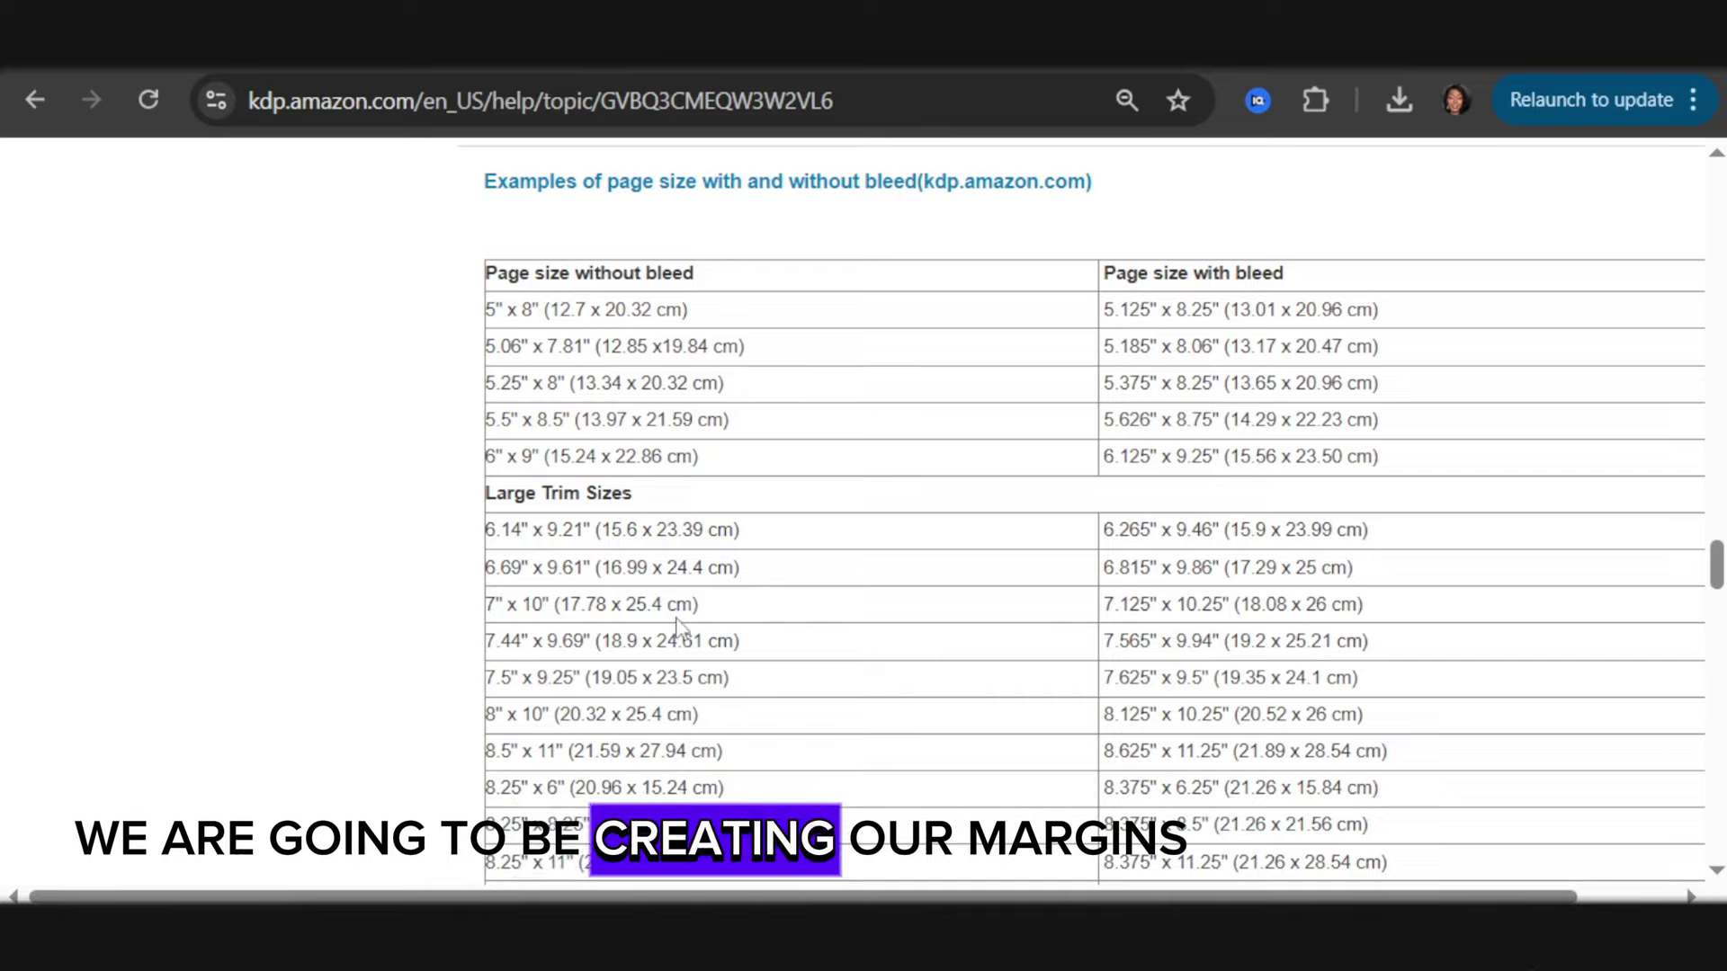
On the KDP help page, examine the minimum inside and outside margins by page count
scroll(210, 519, down, 10)
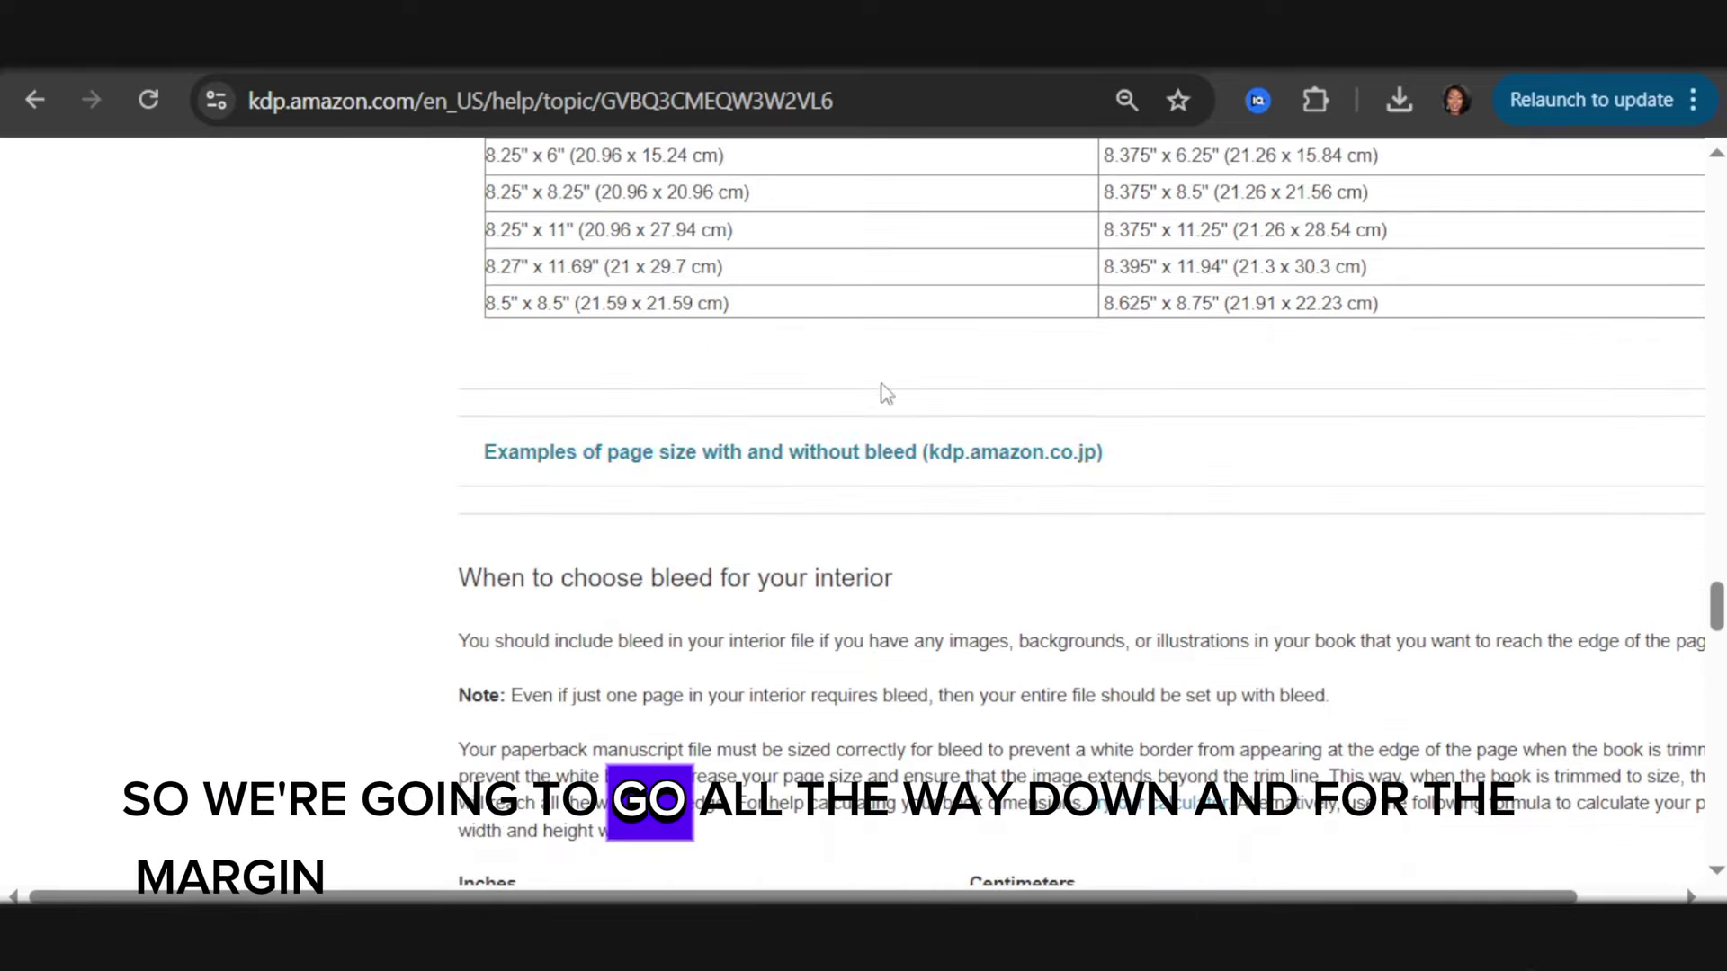
scroll(733, 397, down, 20)
scroll(504, 540, up, 5)
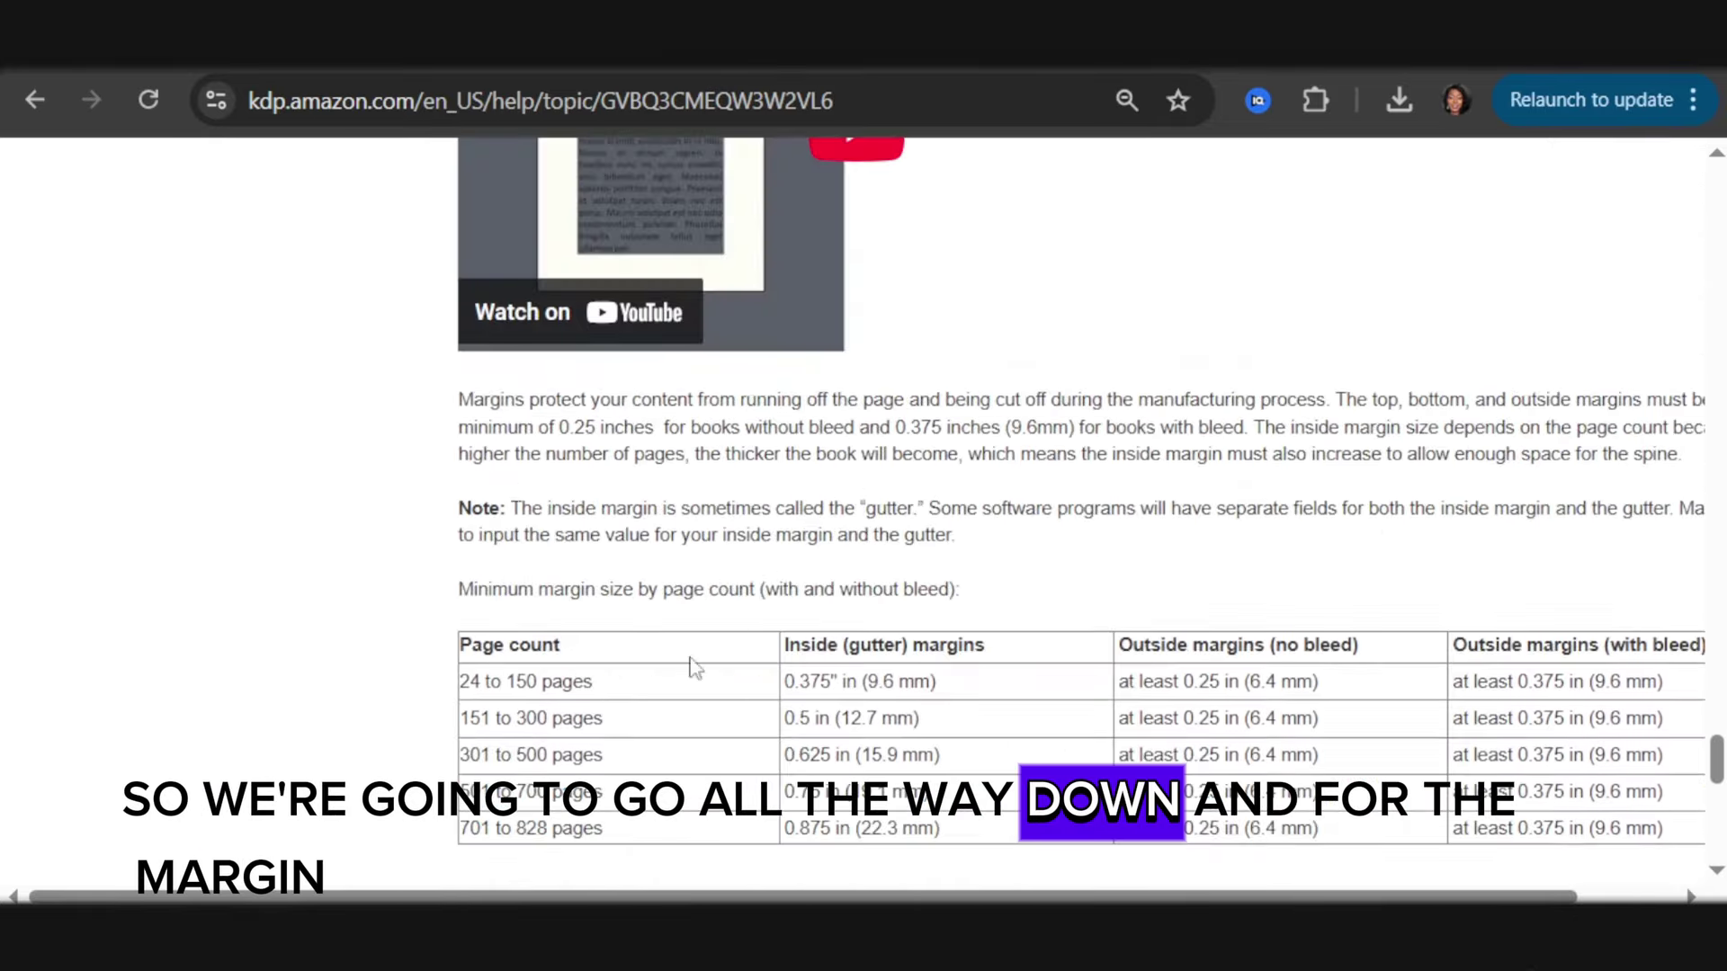
scroll(559, 364, down, 5)
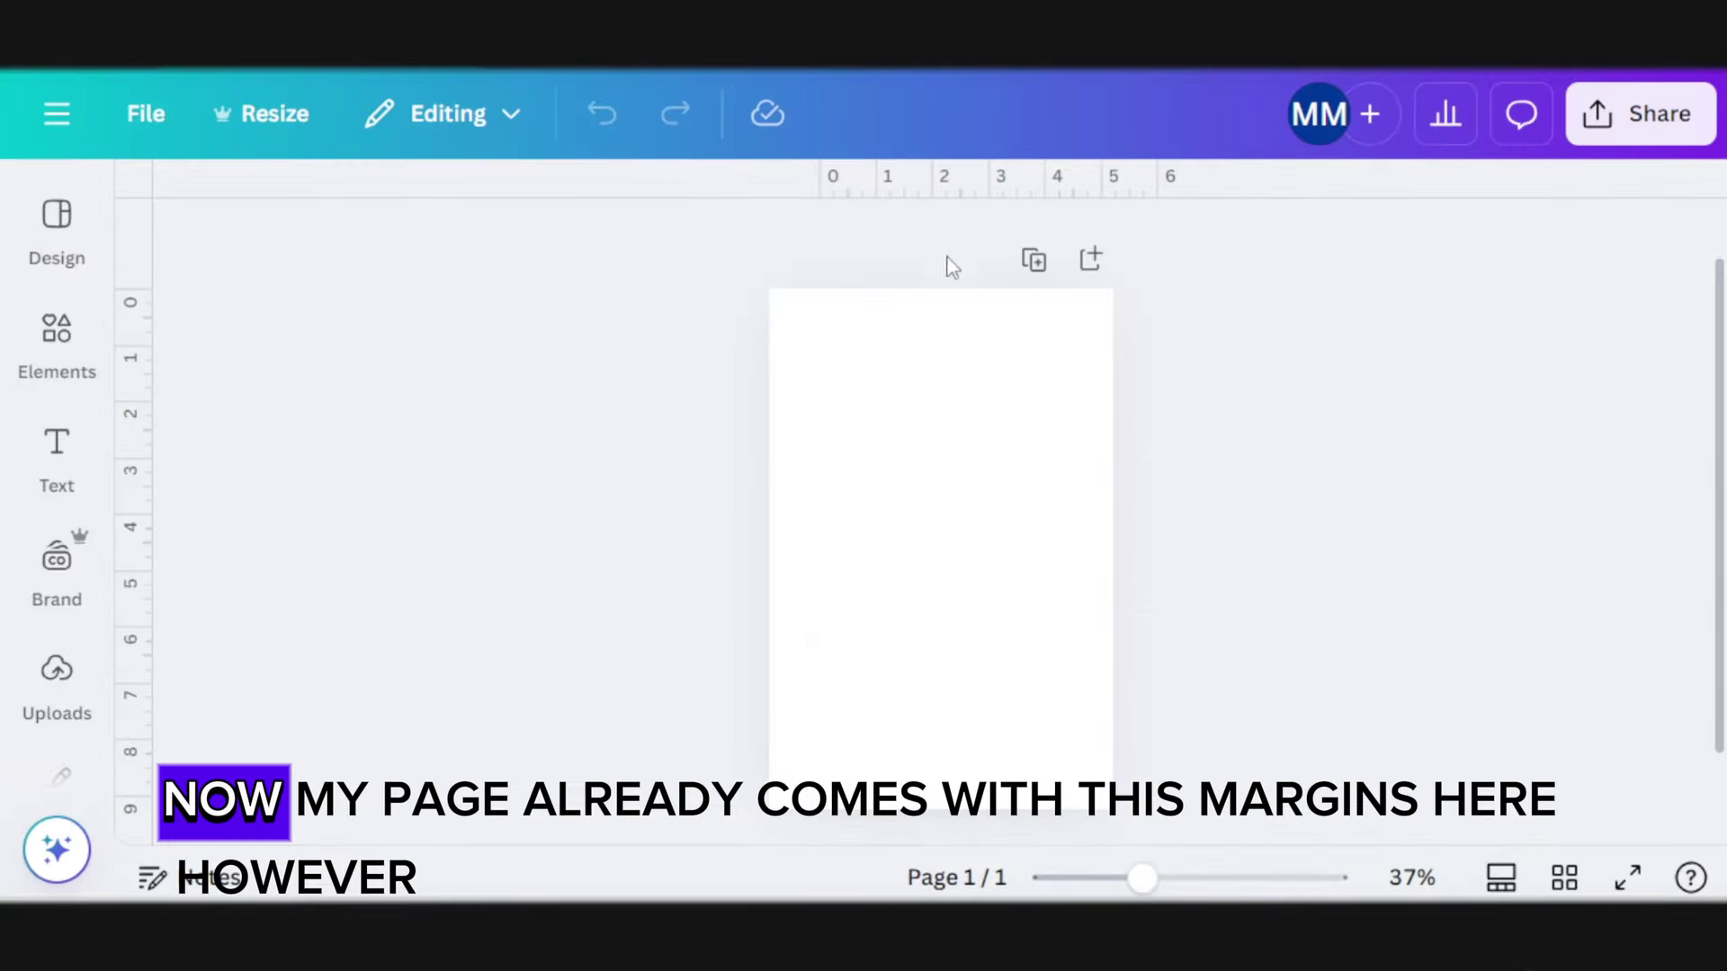
Check in the design's settings that rulers and guides are shown
click(57, 225)
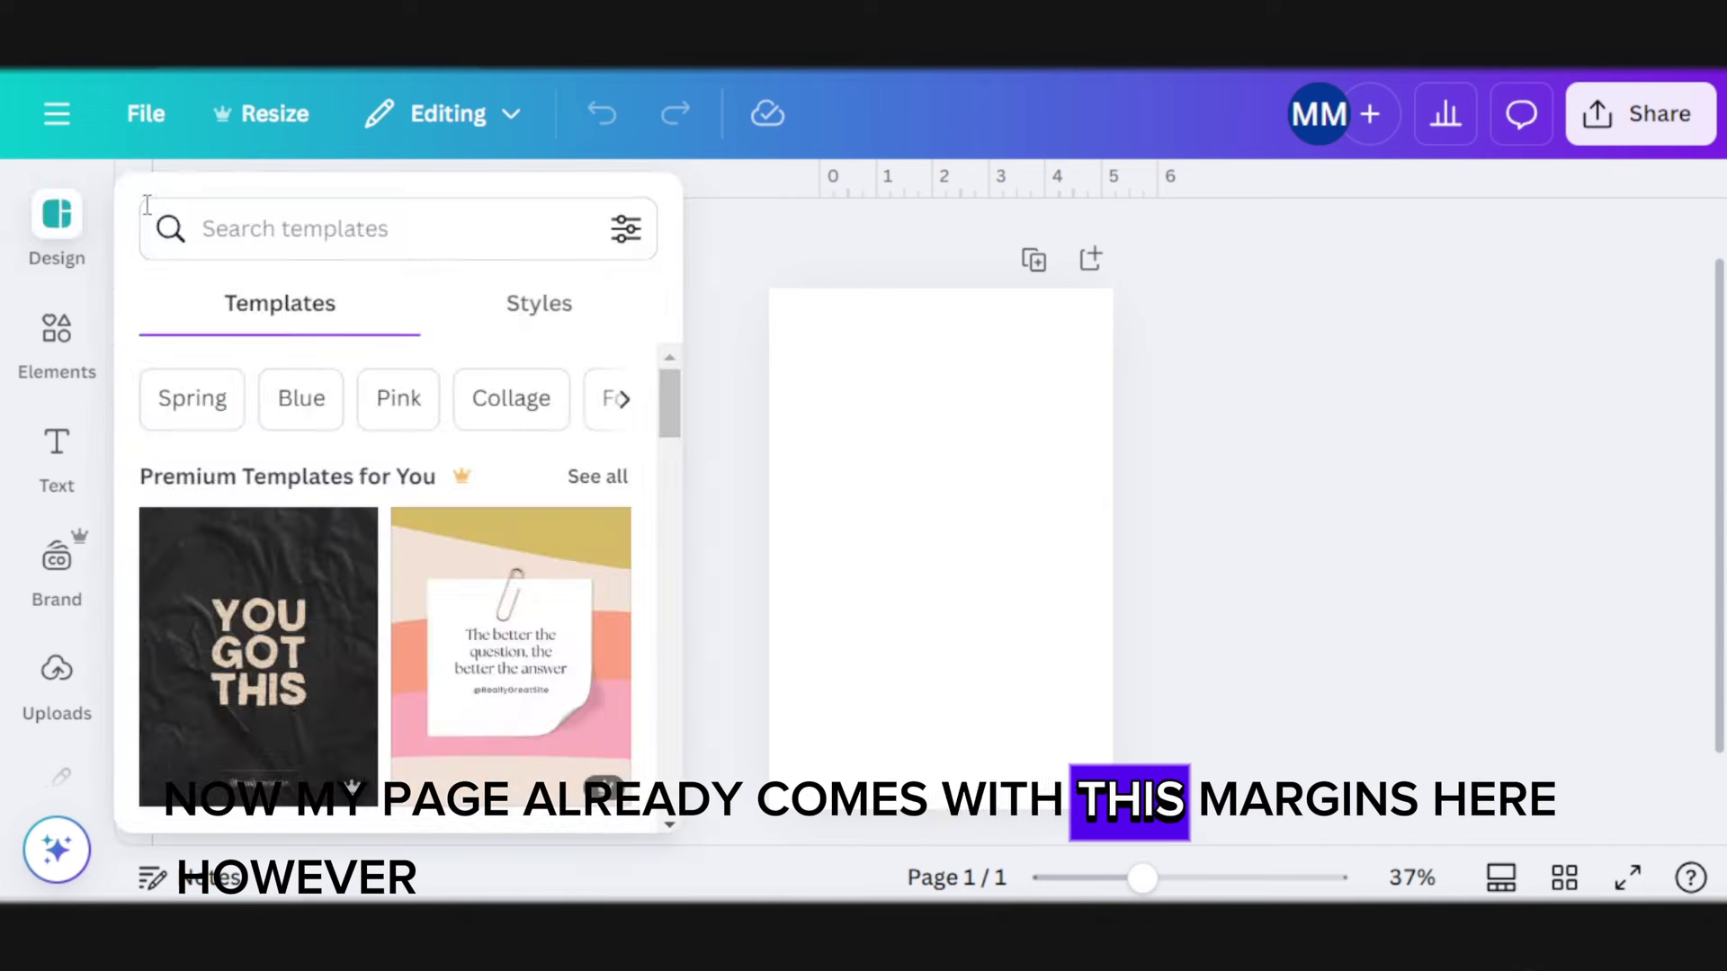
click(1137, 371)
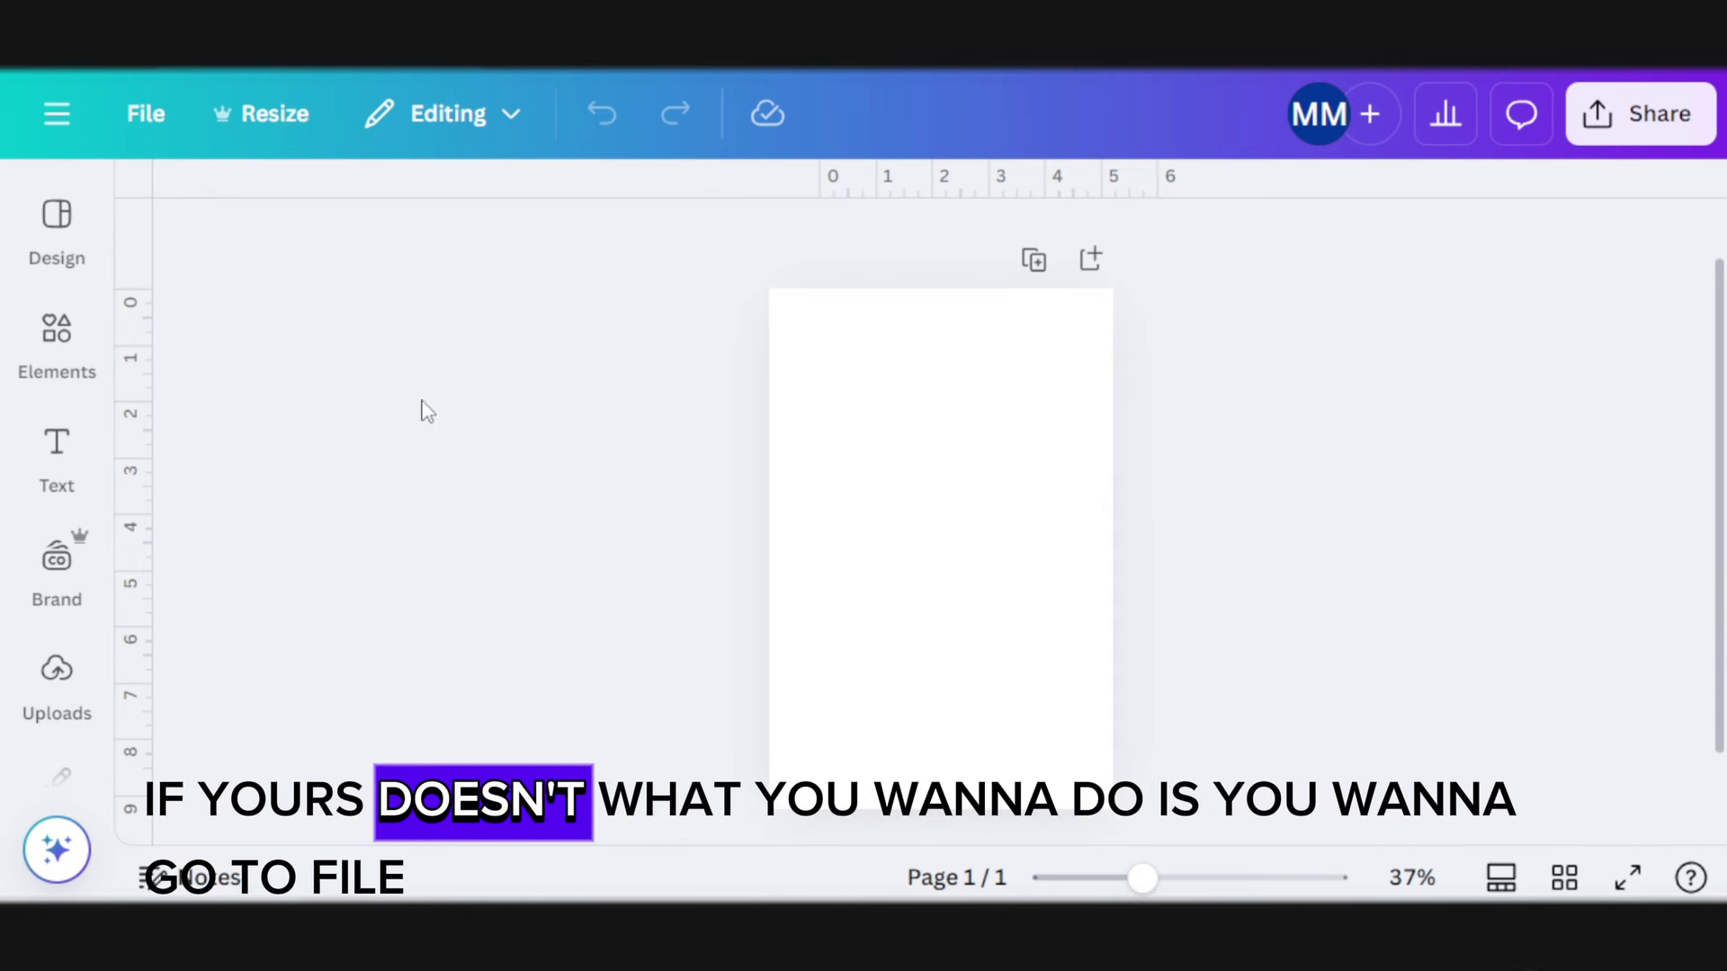
click(158, 126)
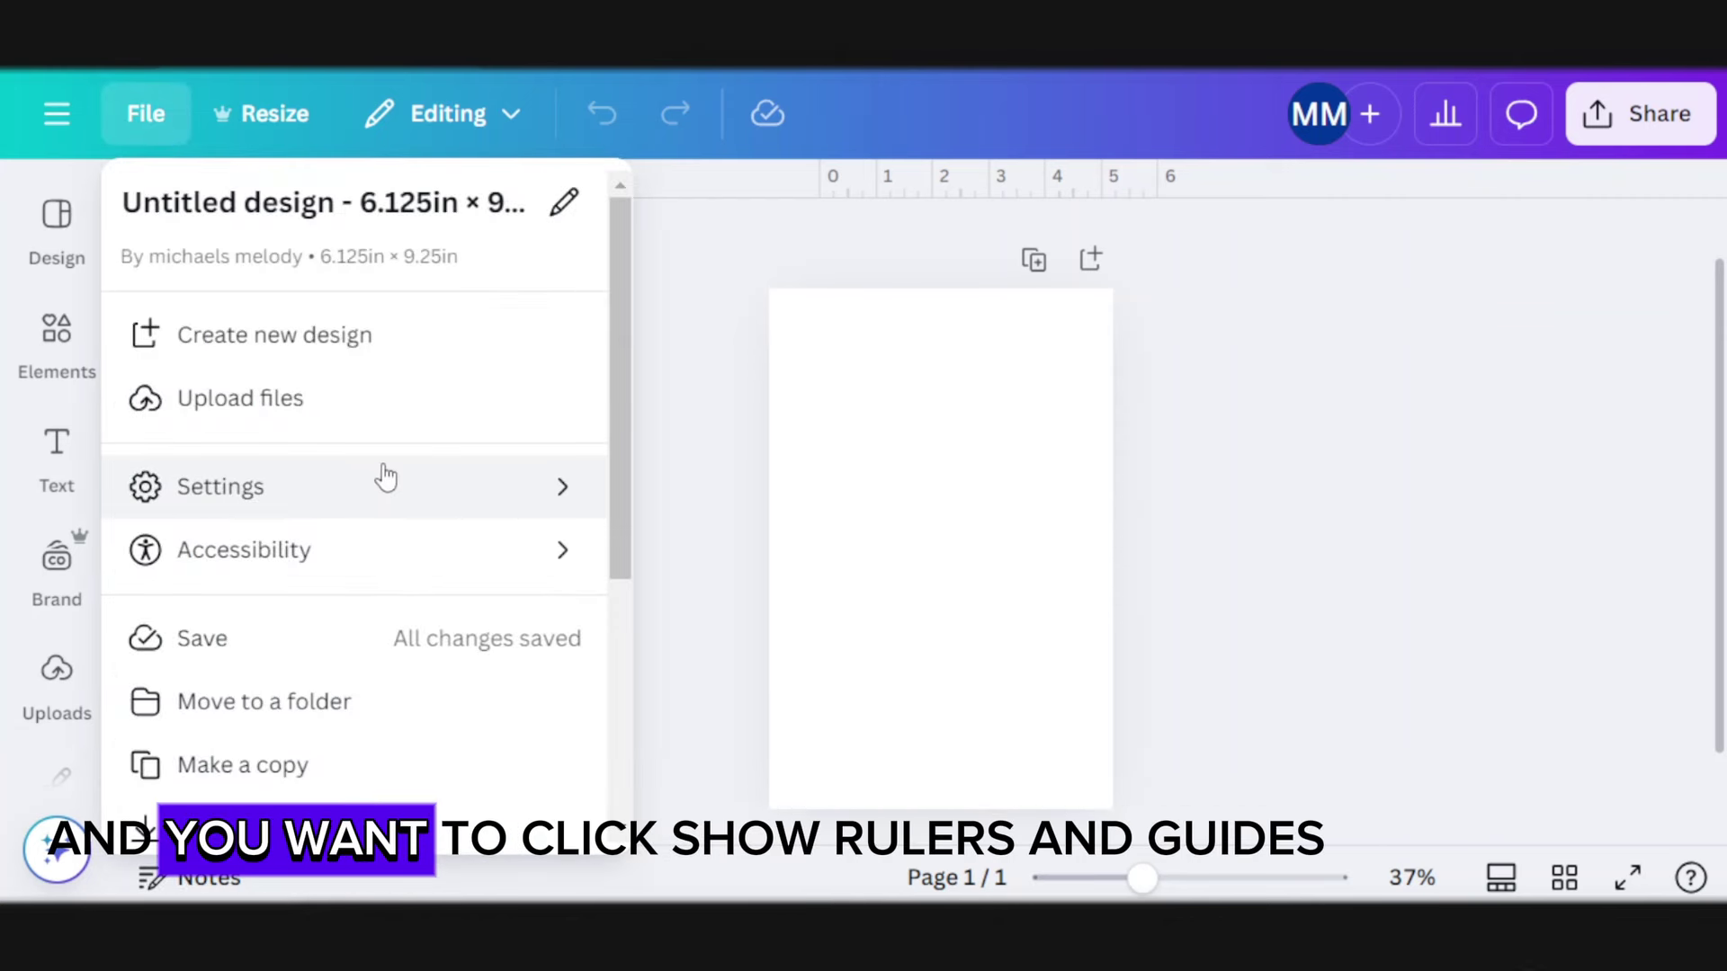
click(385, 476)
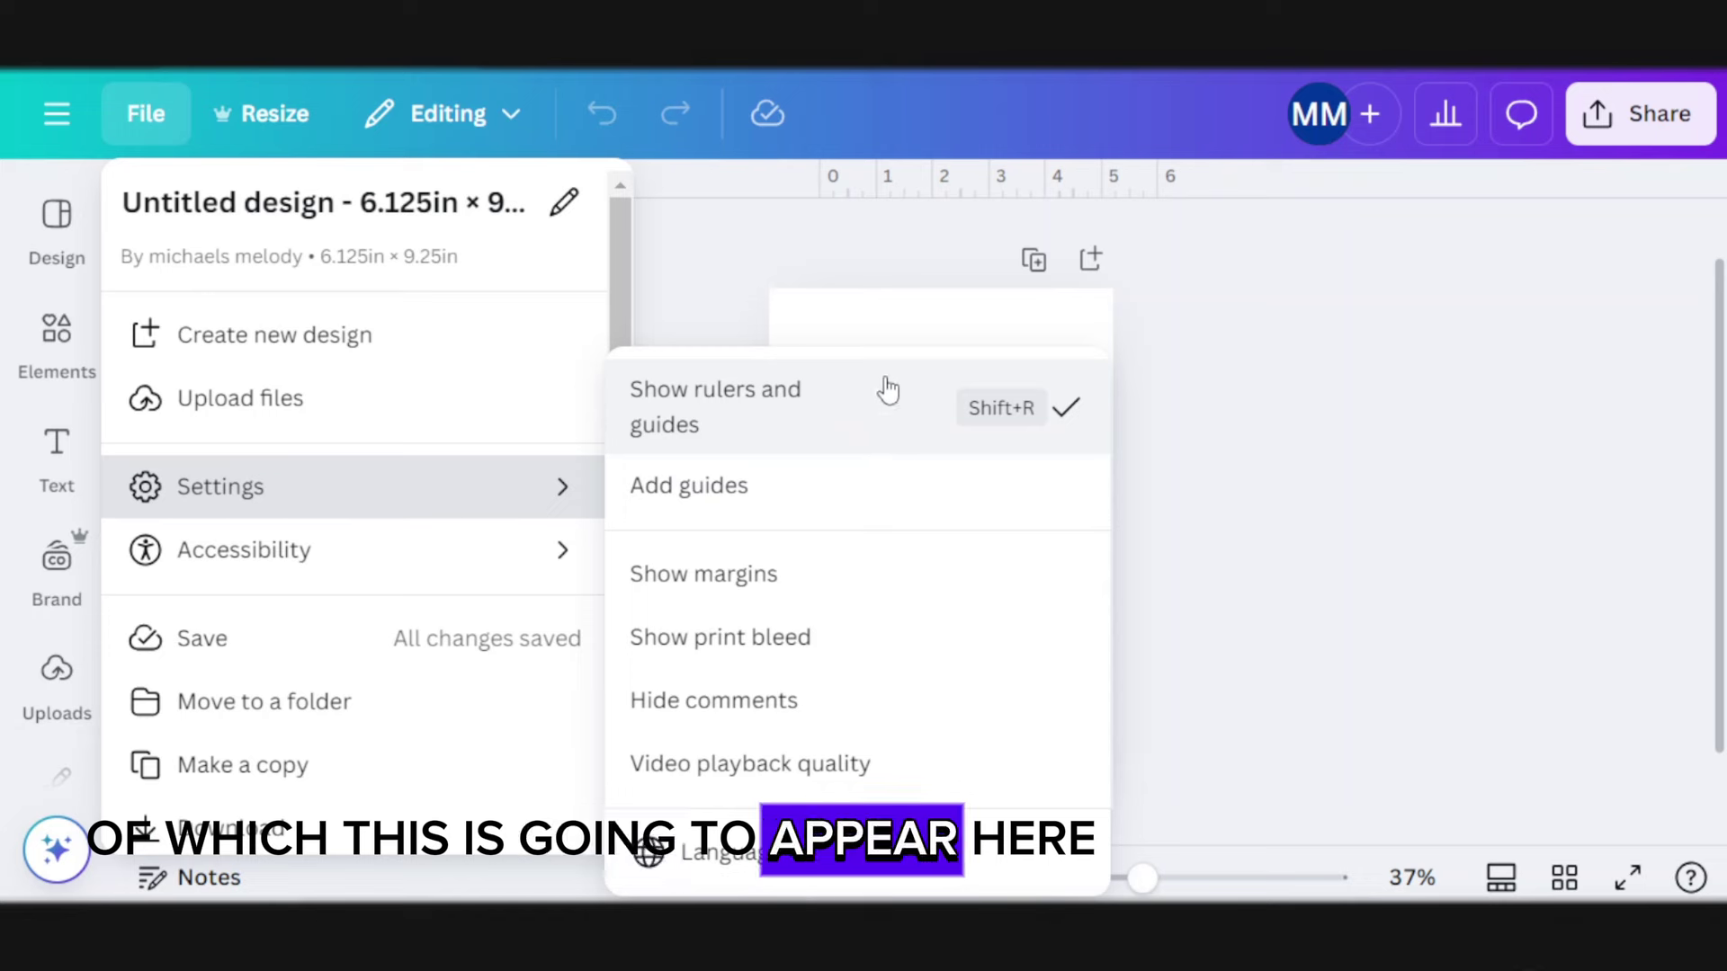
click(1368, 357)
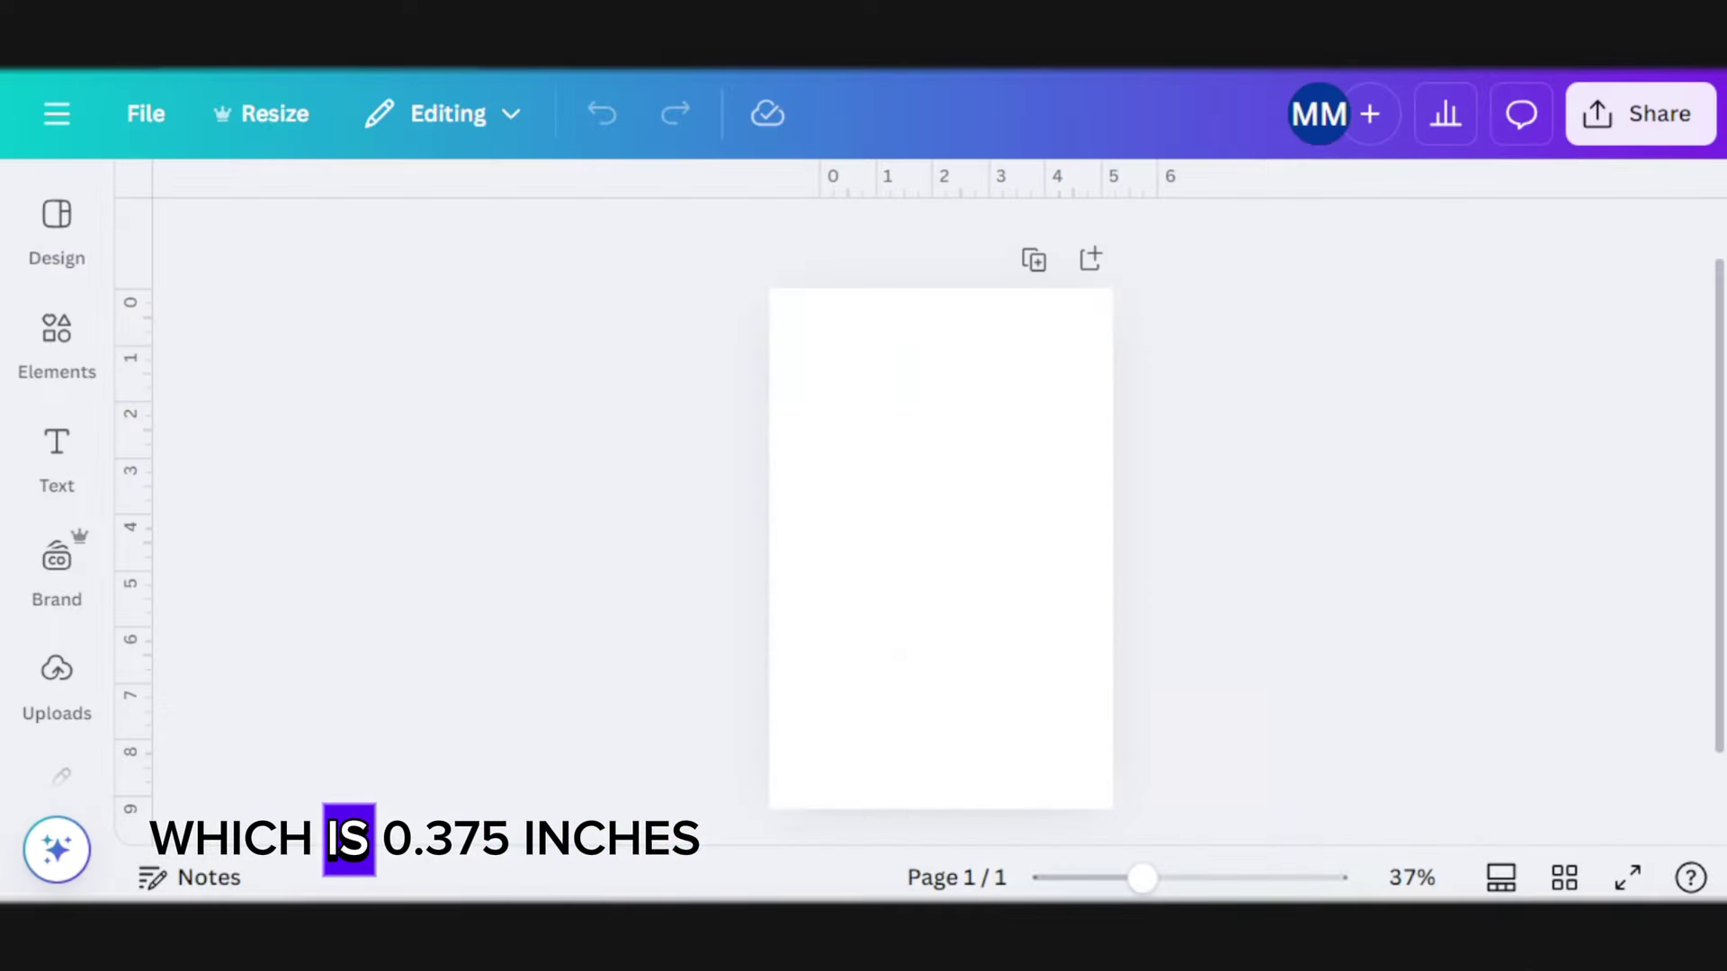
Add a vertical margin guide 0.375 in inside the page's left edge
ctrl+scroll(844, 650, up, 3)
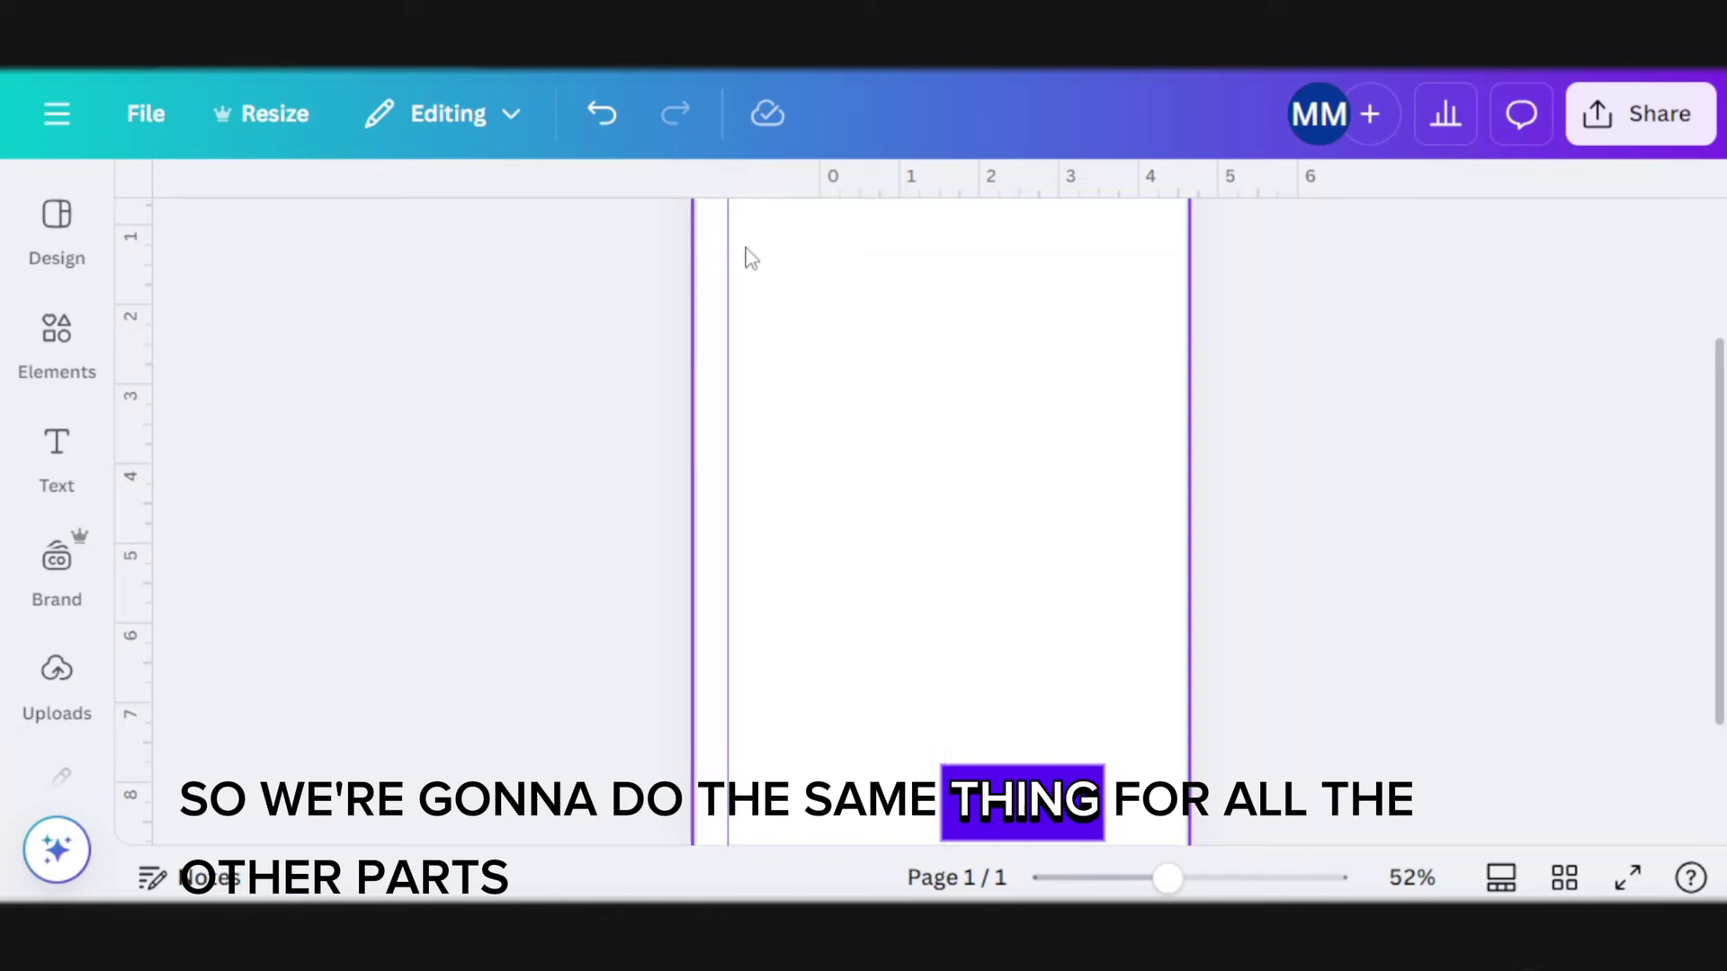
scroll(906, 468, up, 3)
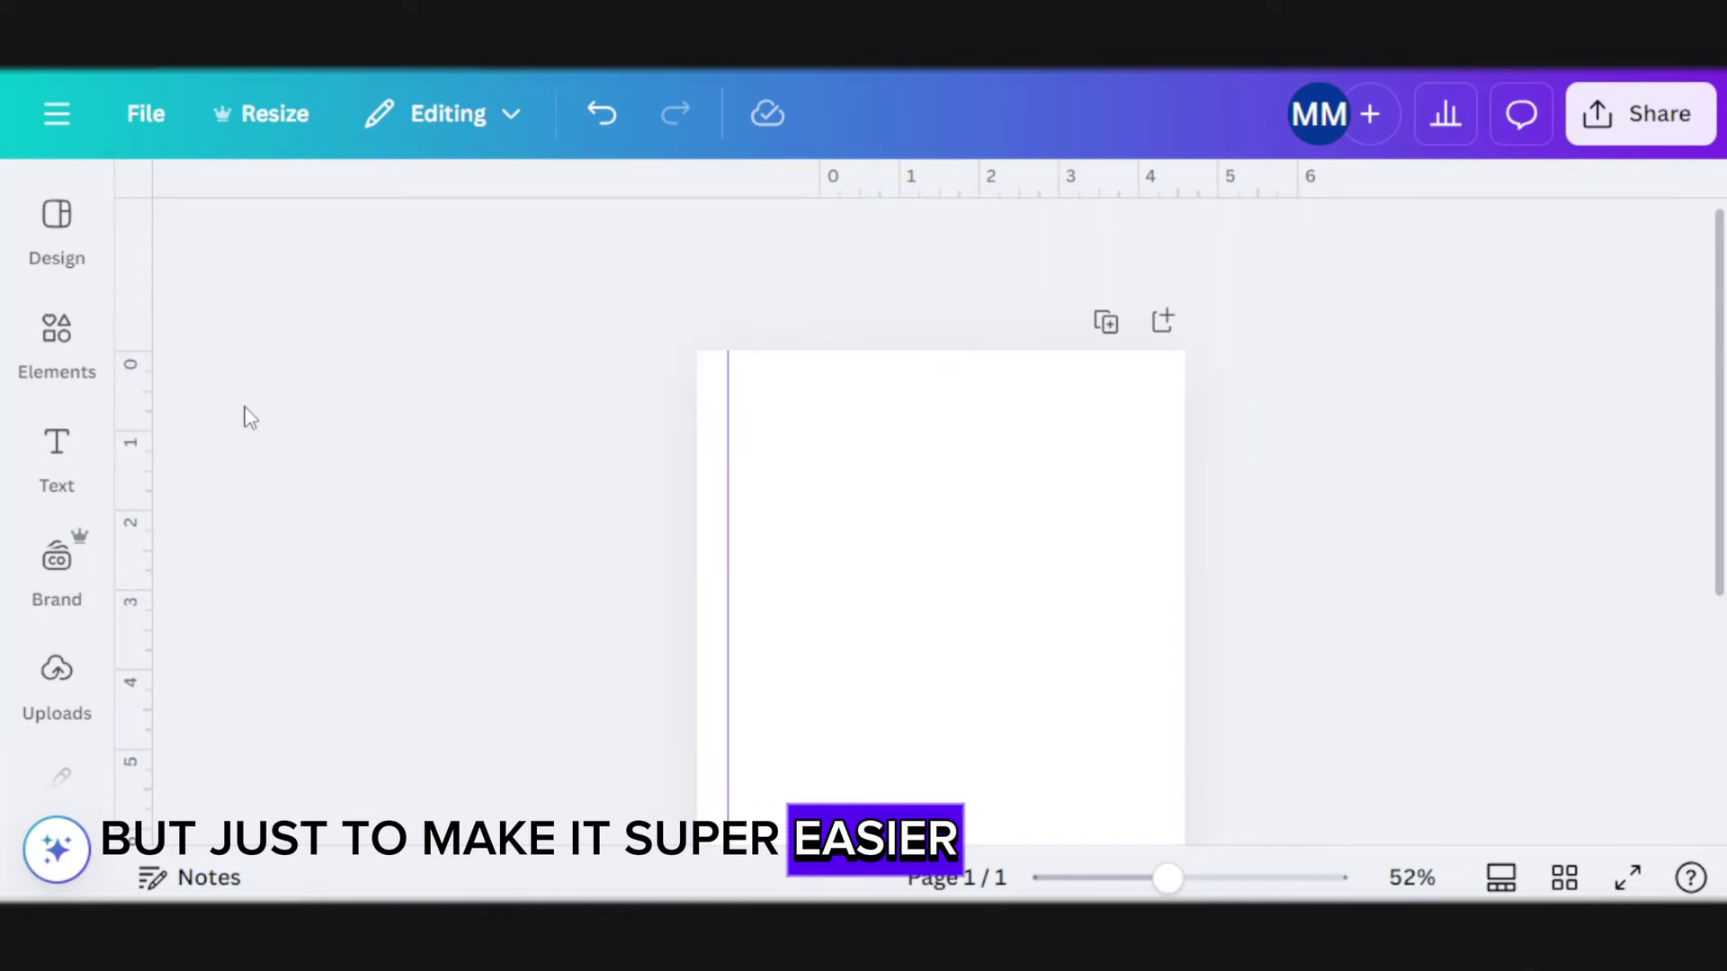
Add a square shape and shrink it to fit exactly between the page's left edge and the vertical margin guide
click(57, 351)
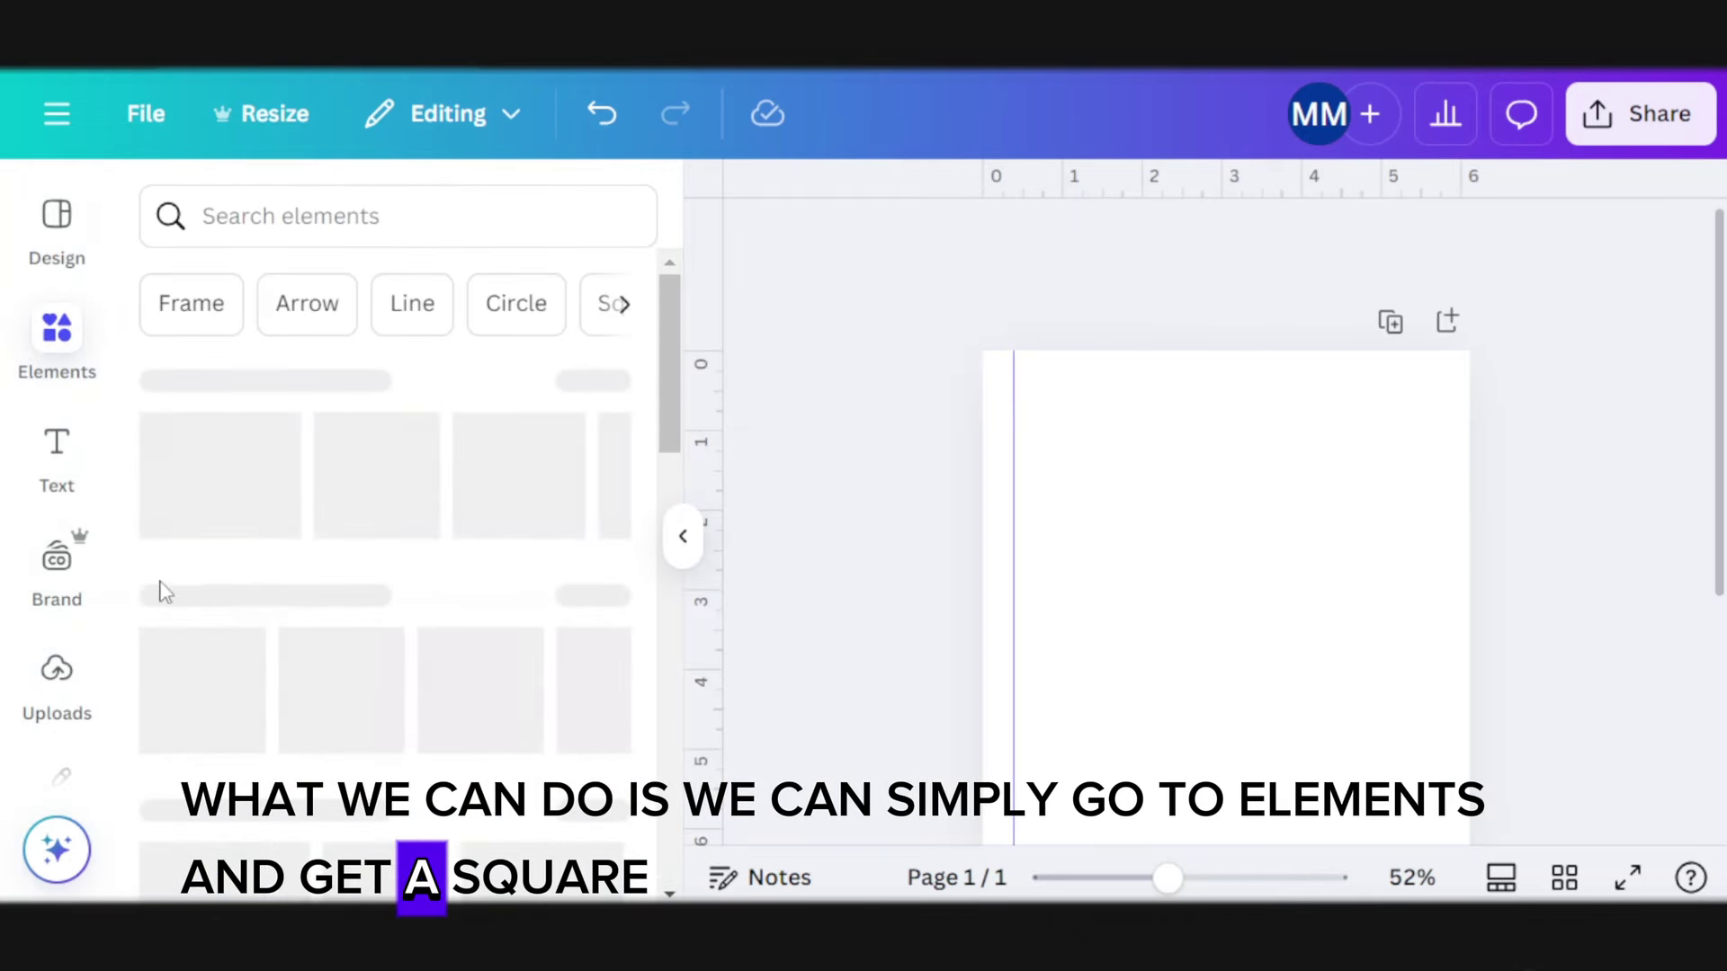
click(184, 670)
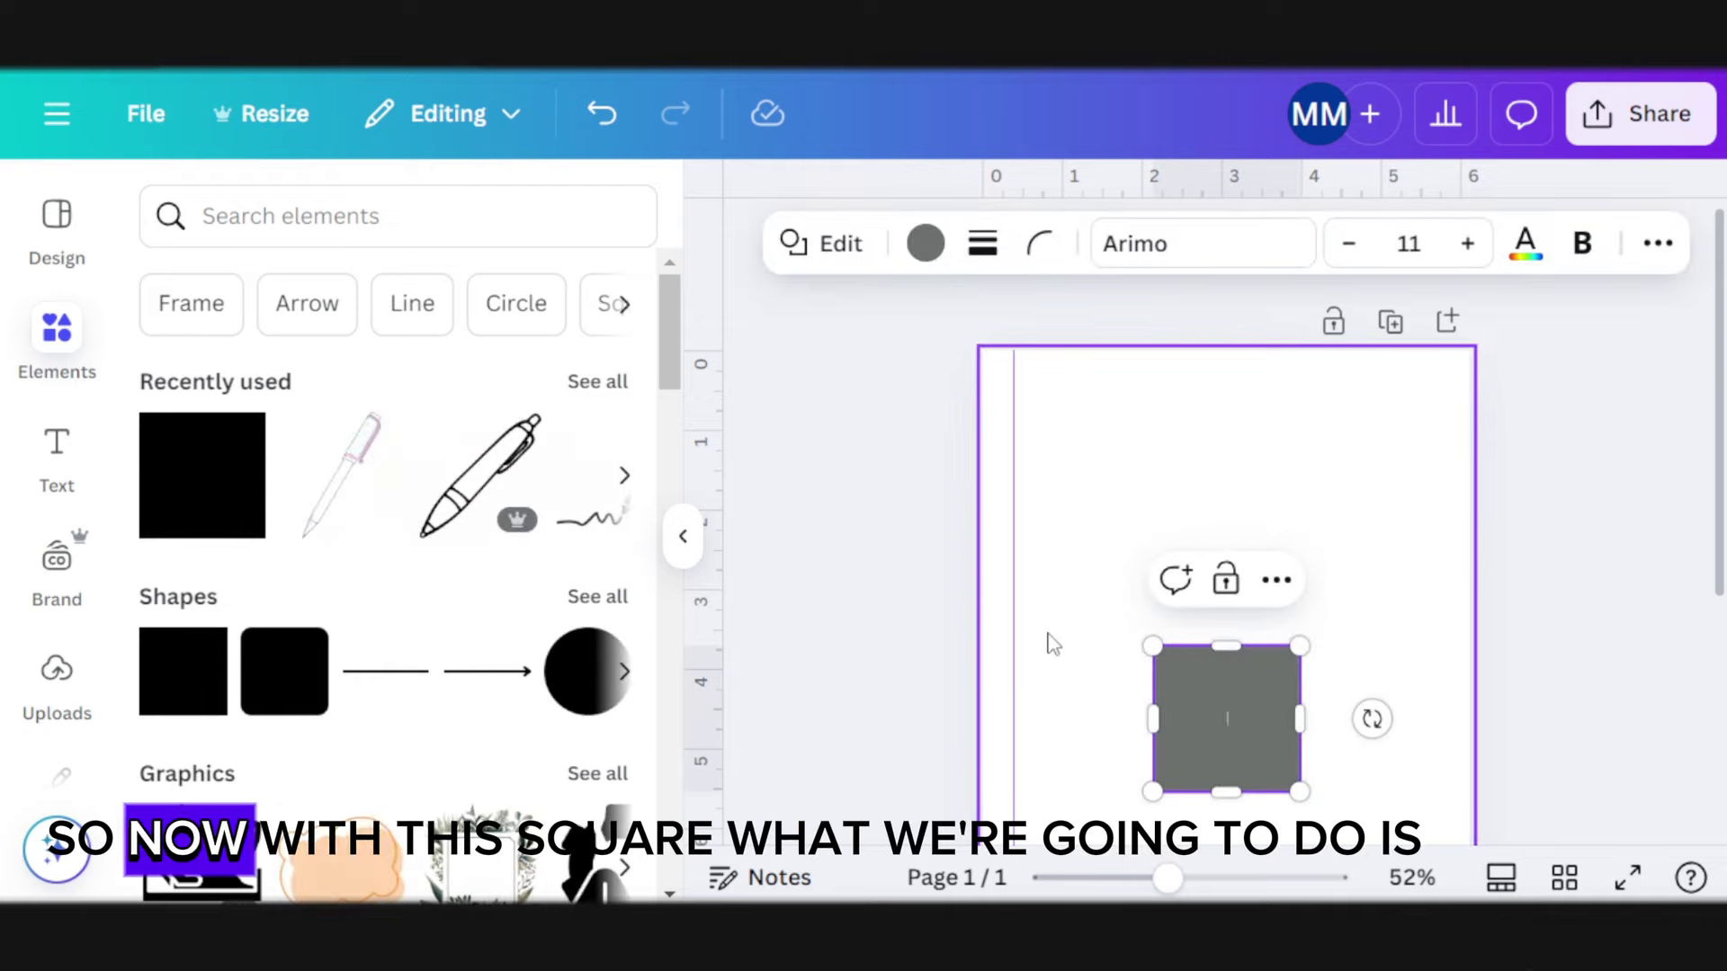
click(683, 536)
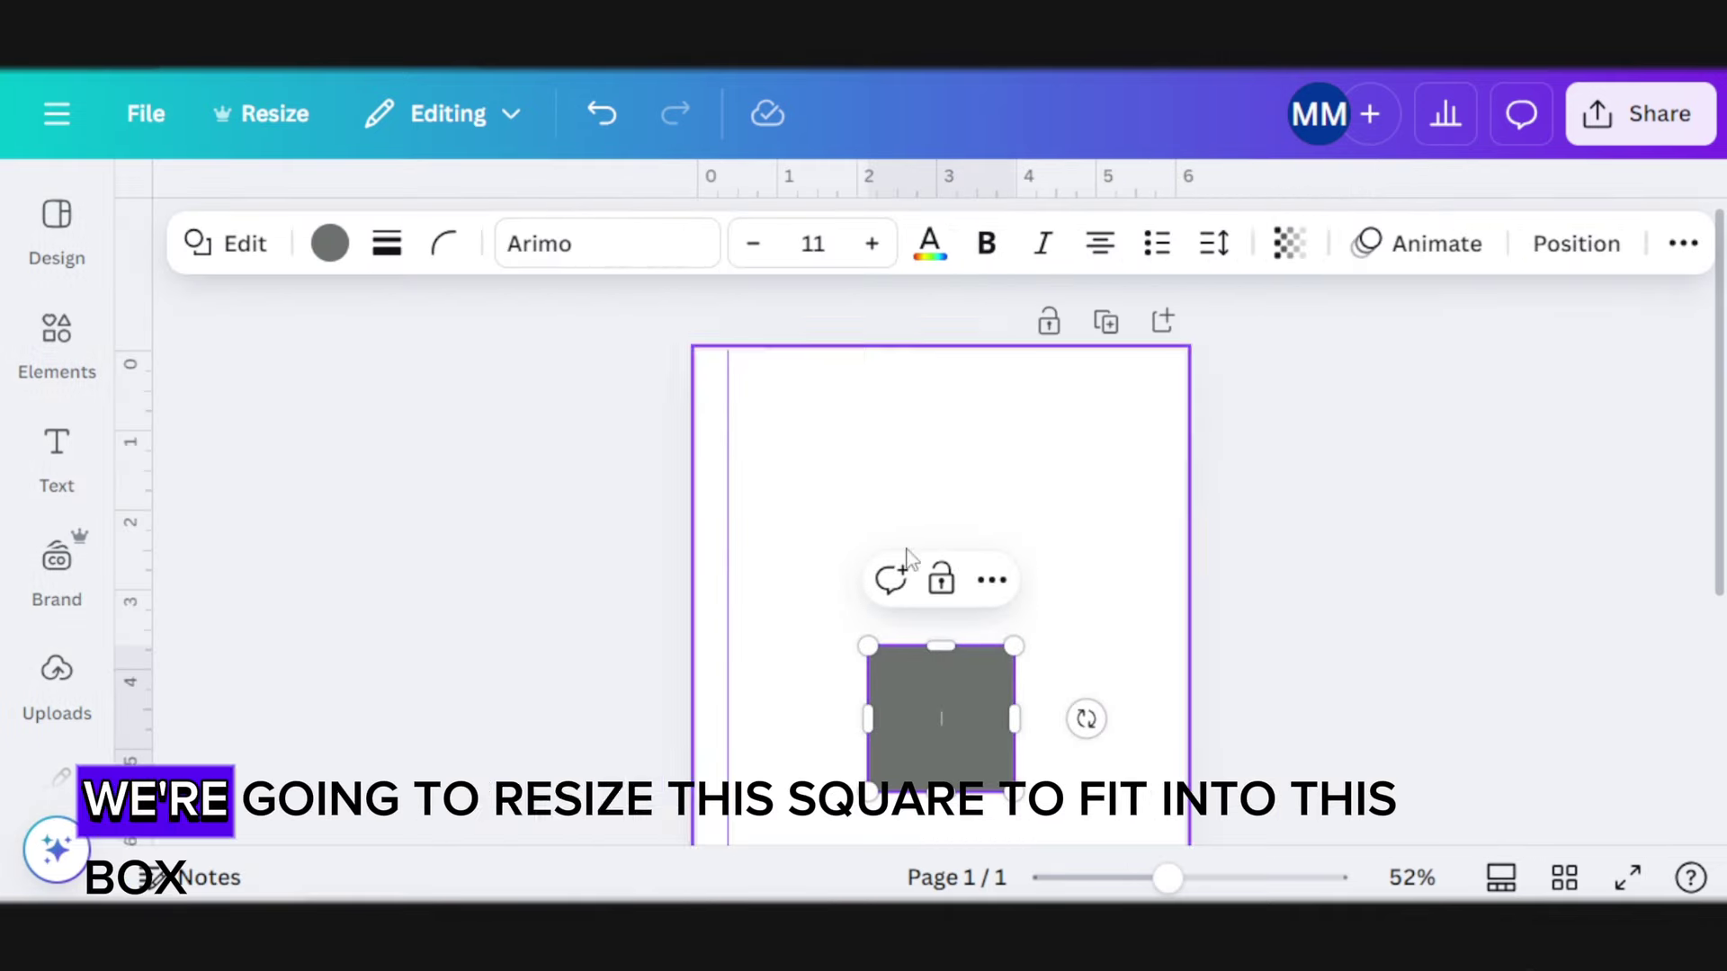
click(1460, 575)
click(941, 703)
drag(941, 706, 907, 606)
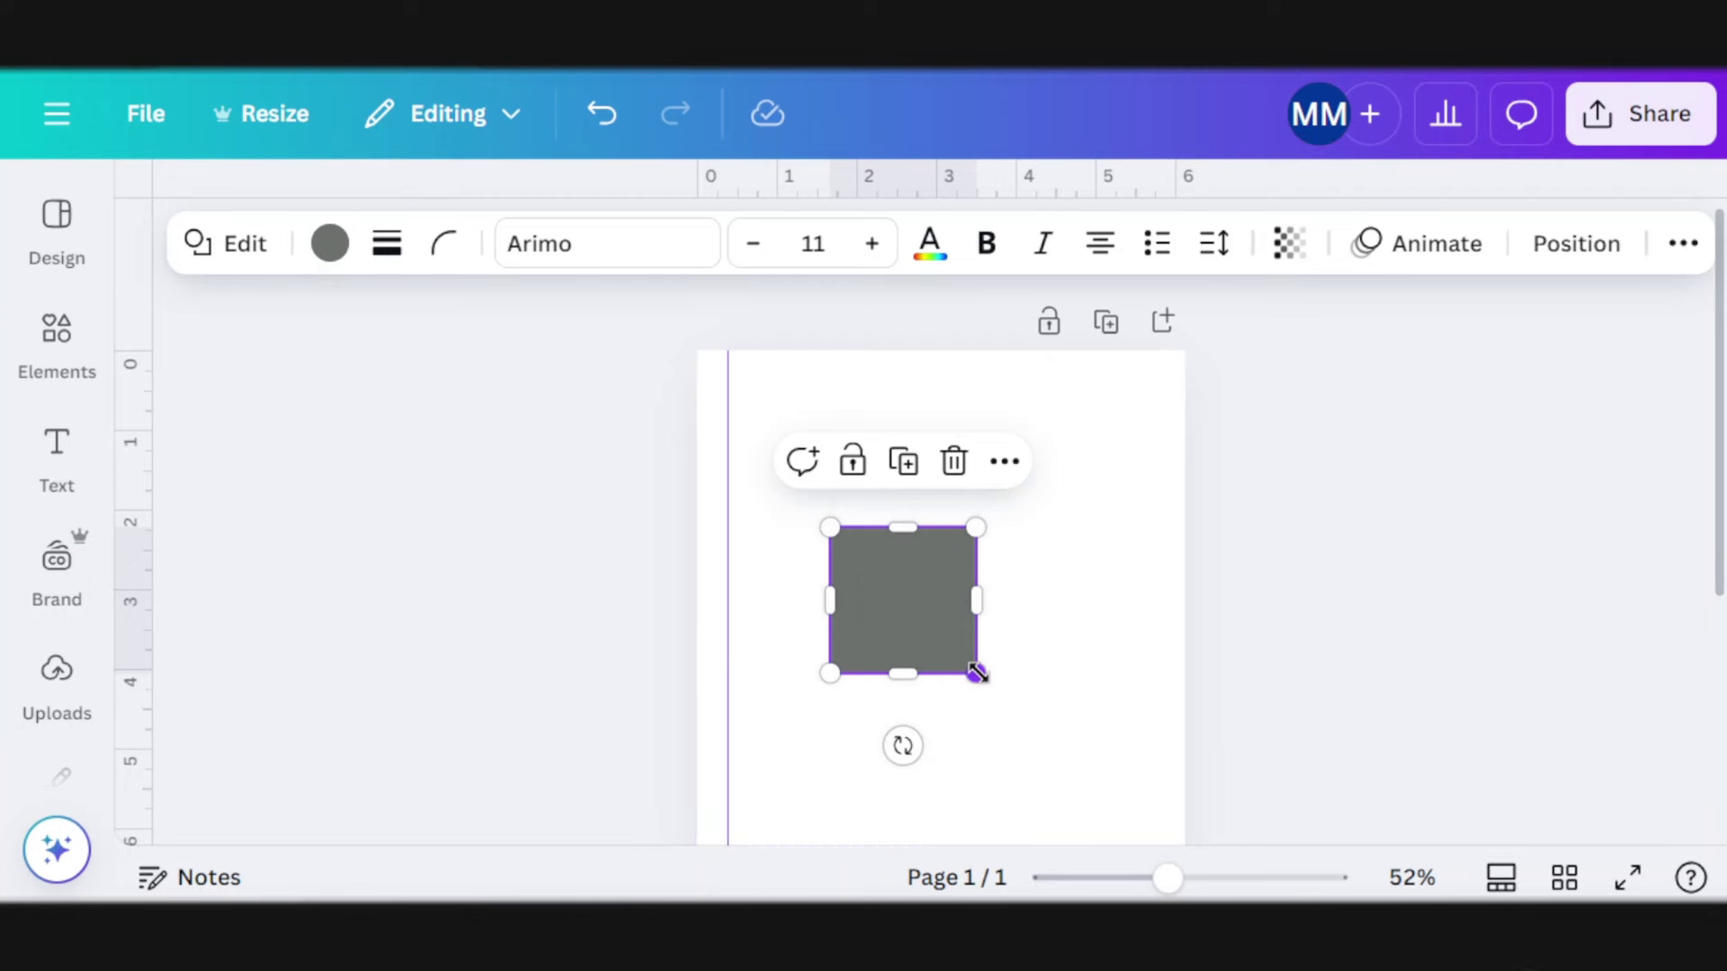
drag(977, 673, 850, 555)
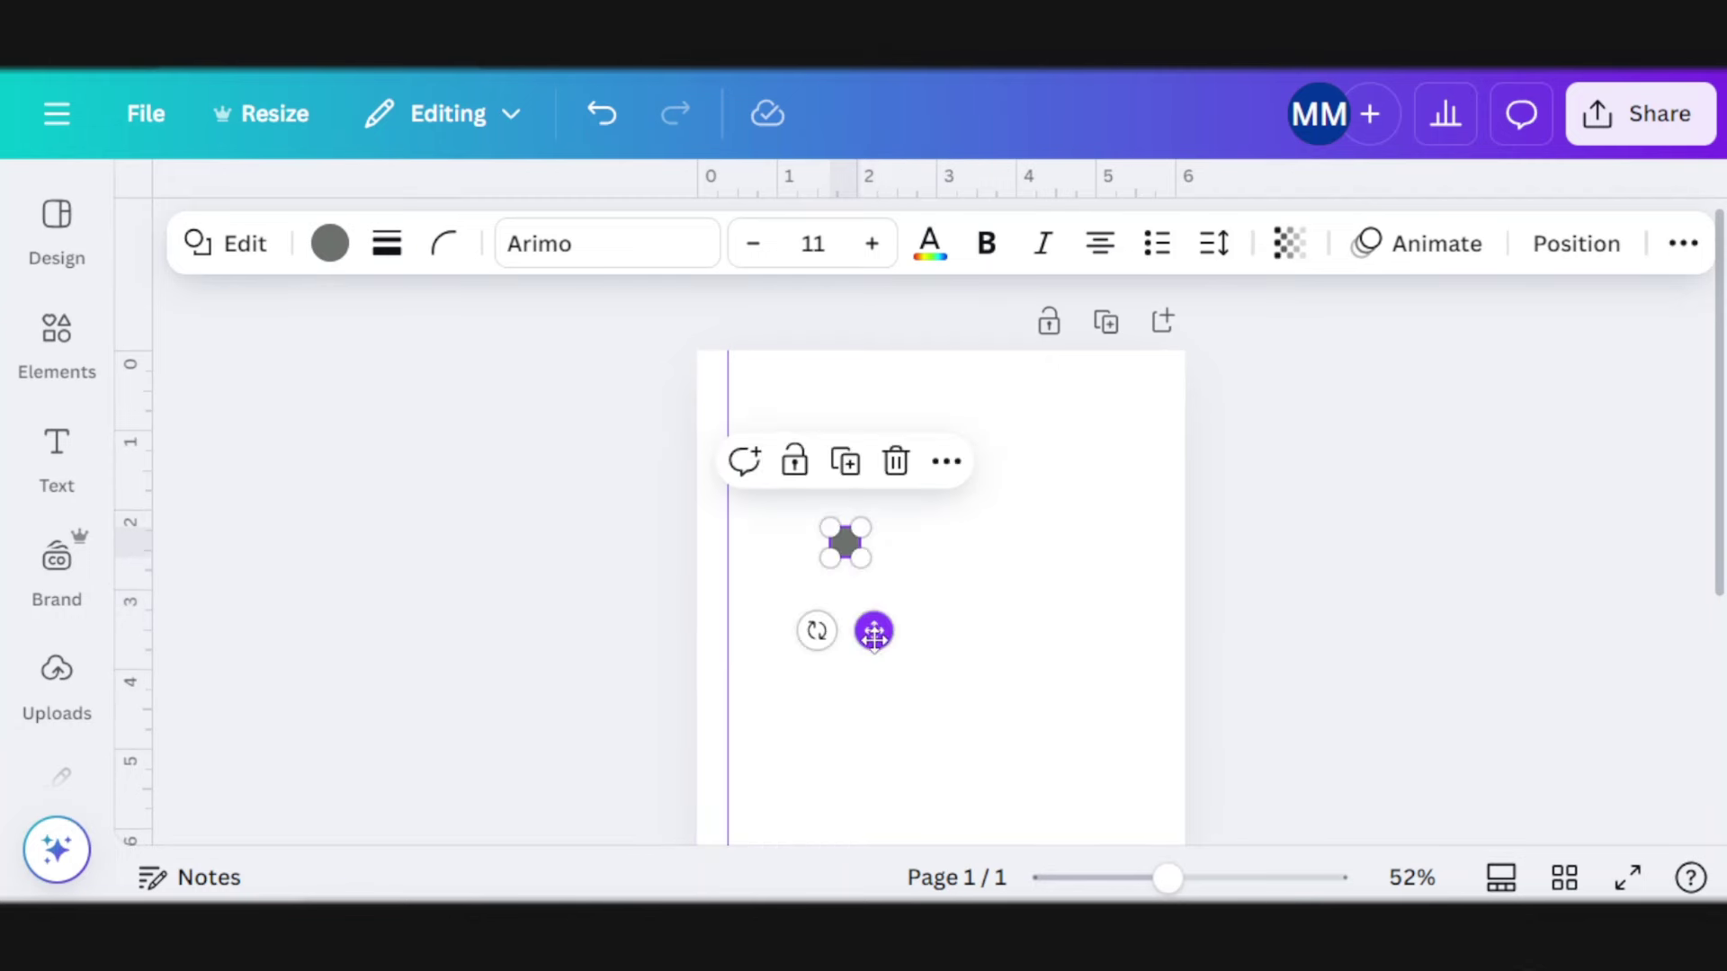
drag(873, 633, 741, 606)
click(609, 590)
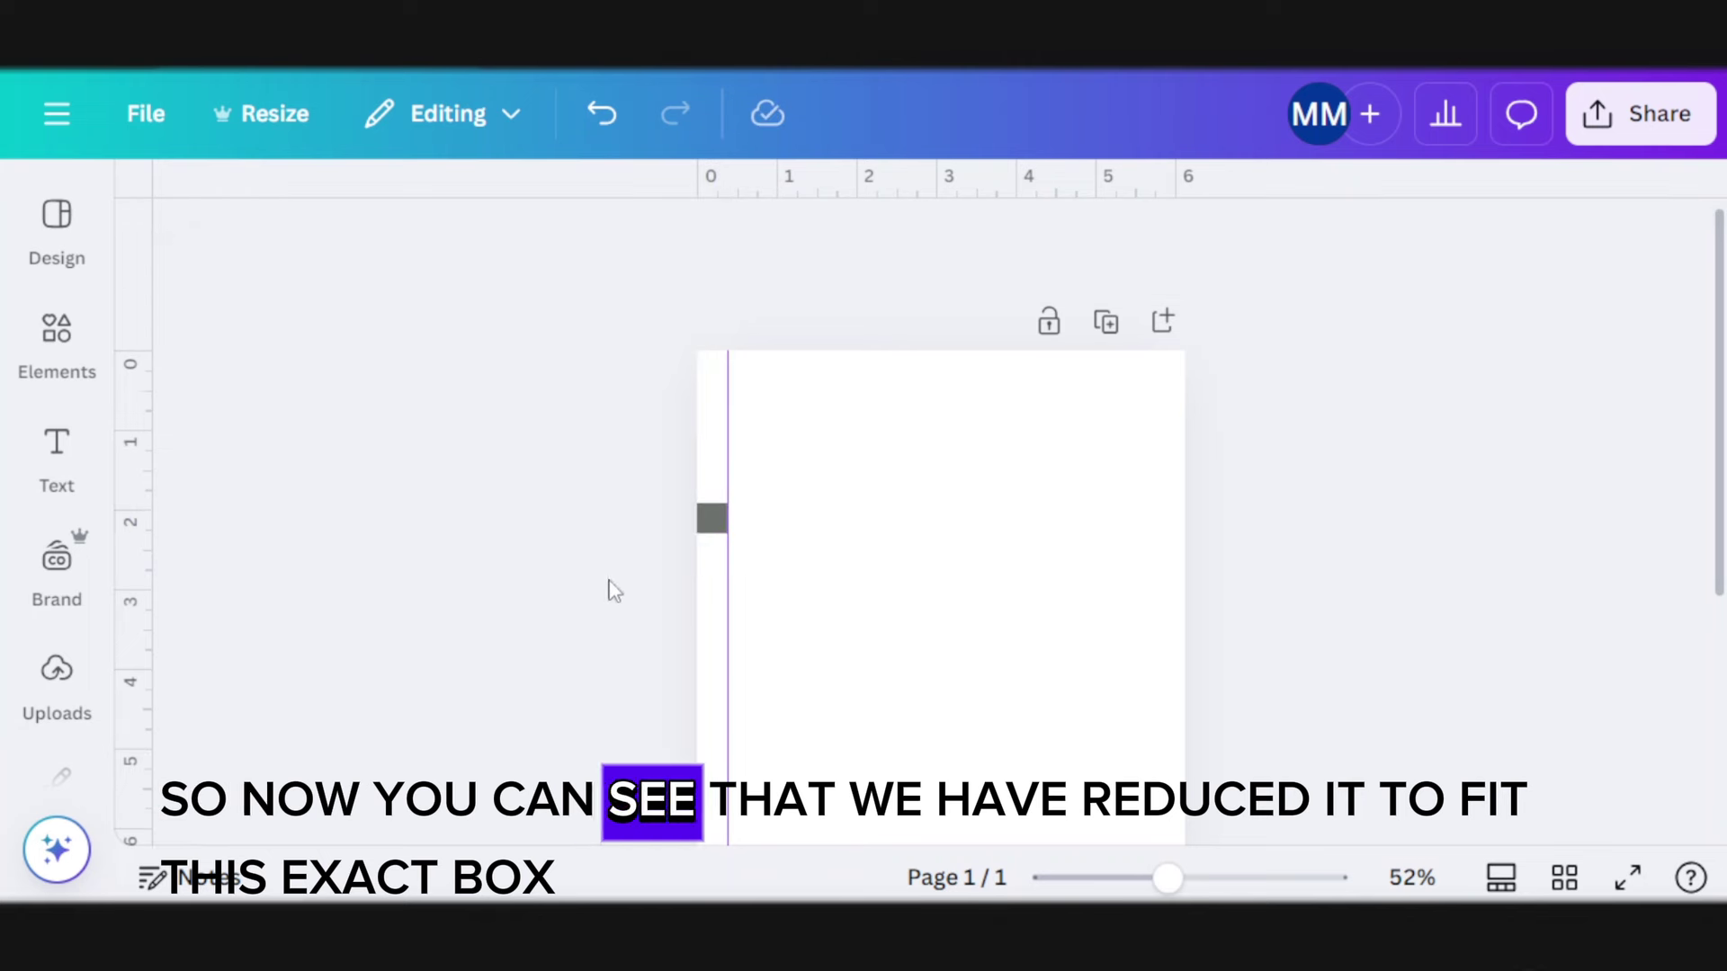
Duplicate the small square and use it as a spacer to place guides one square-width inside the page's top and right edges
click(715, 524)
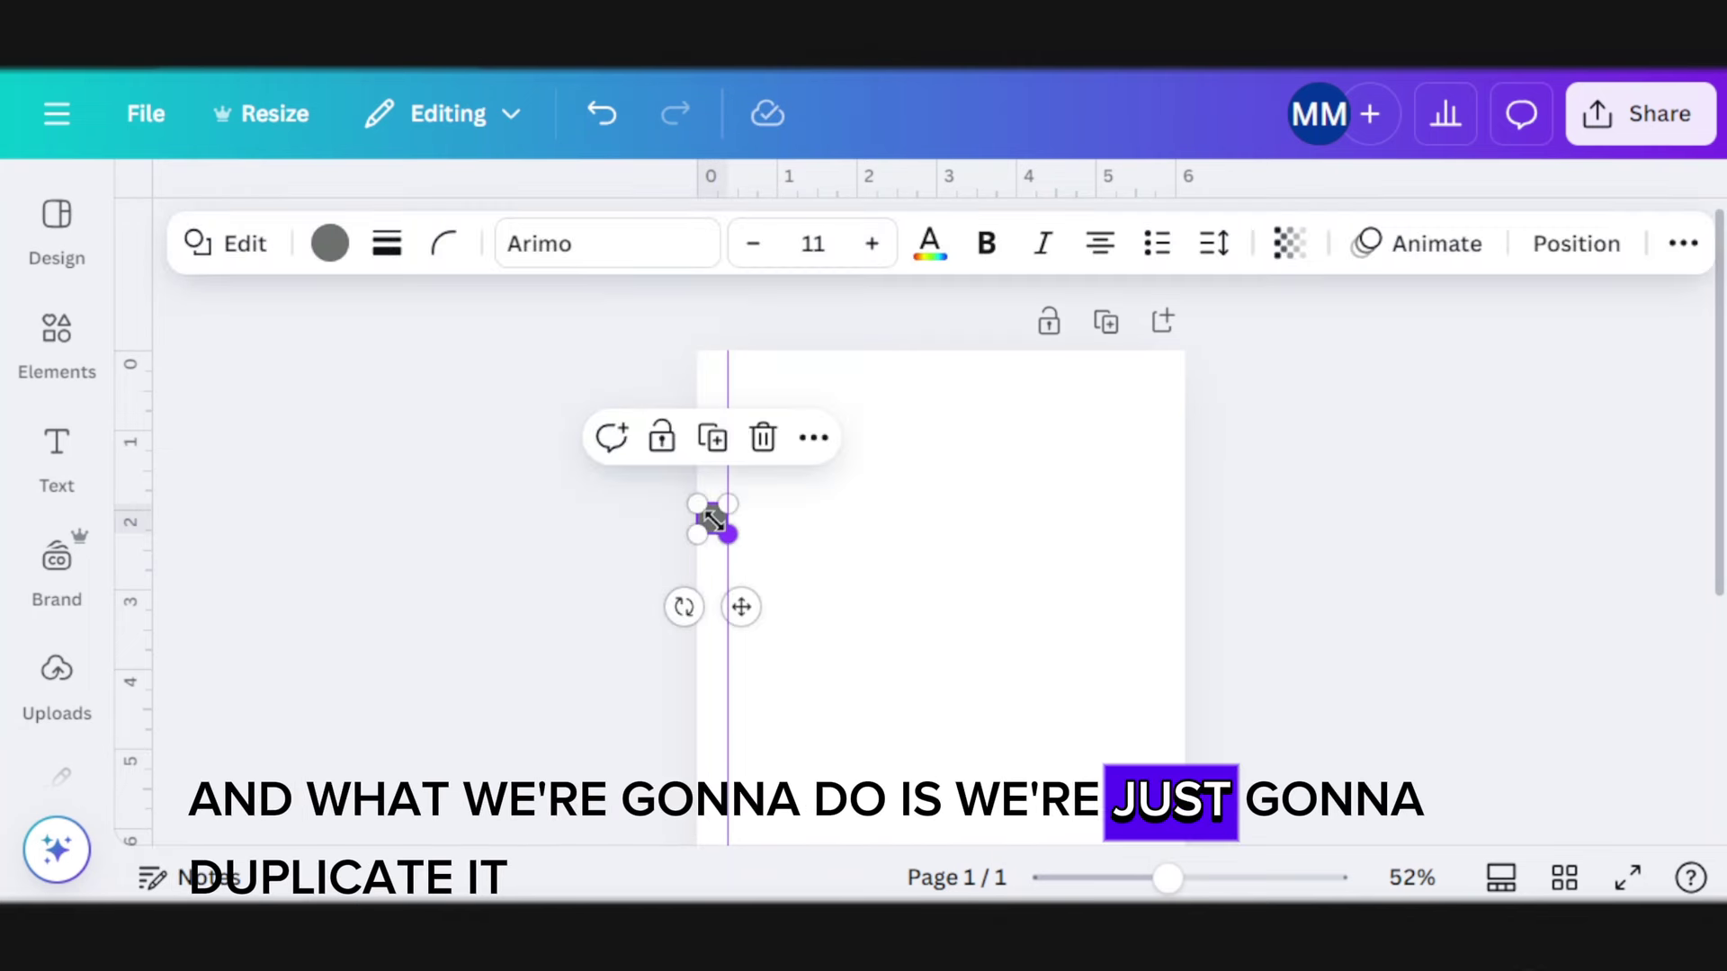
click(715, 443)
drag(756, 617, 924, 455)
drag(802, 197, 814, 380)
drag(924, 455, 1199, 606)
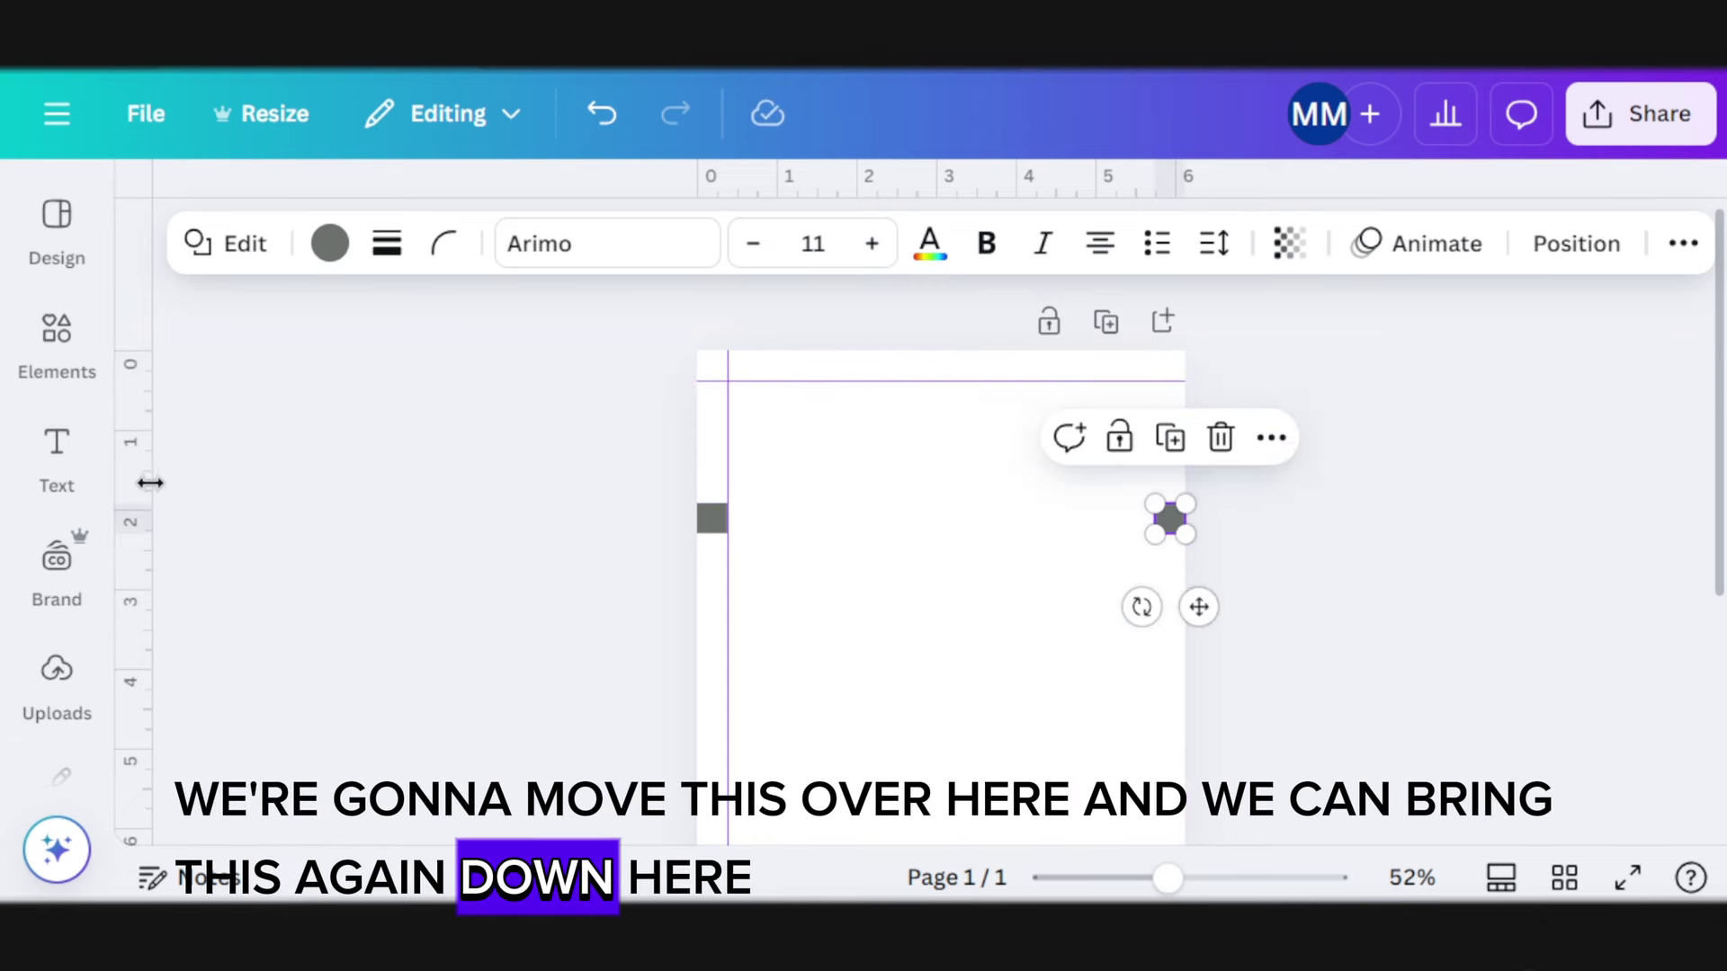
mouse_move(990, 557)
mouse_down()
mouse_move(1155, 566)
mouse_move(1025, 656)
mouse_move(992, 533)
mouse_up()
Move the spacer square to the page's bottom edge, place a horizontal guide along its upper side and delete the square
scroll(992, 533, down, 3)
drag(981, 748, 979, 799)
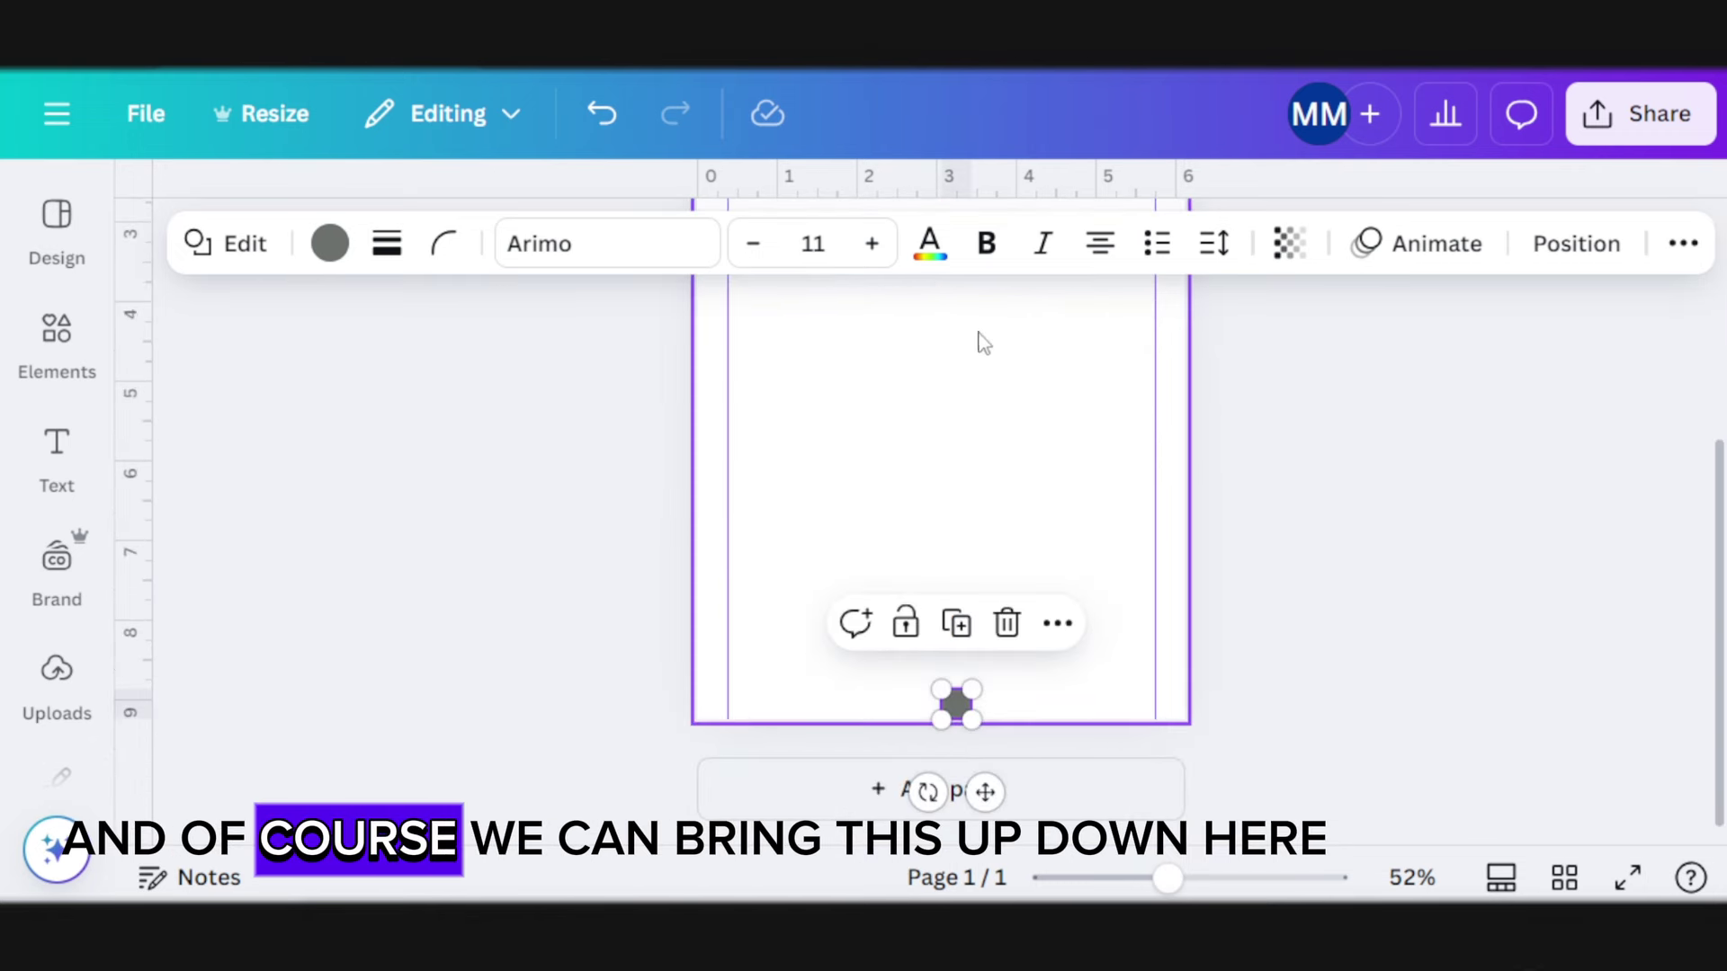
drag(879, 174, 898, 692)
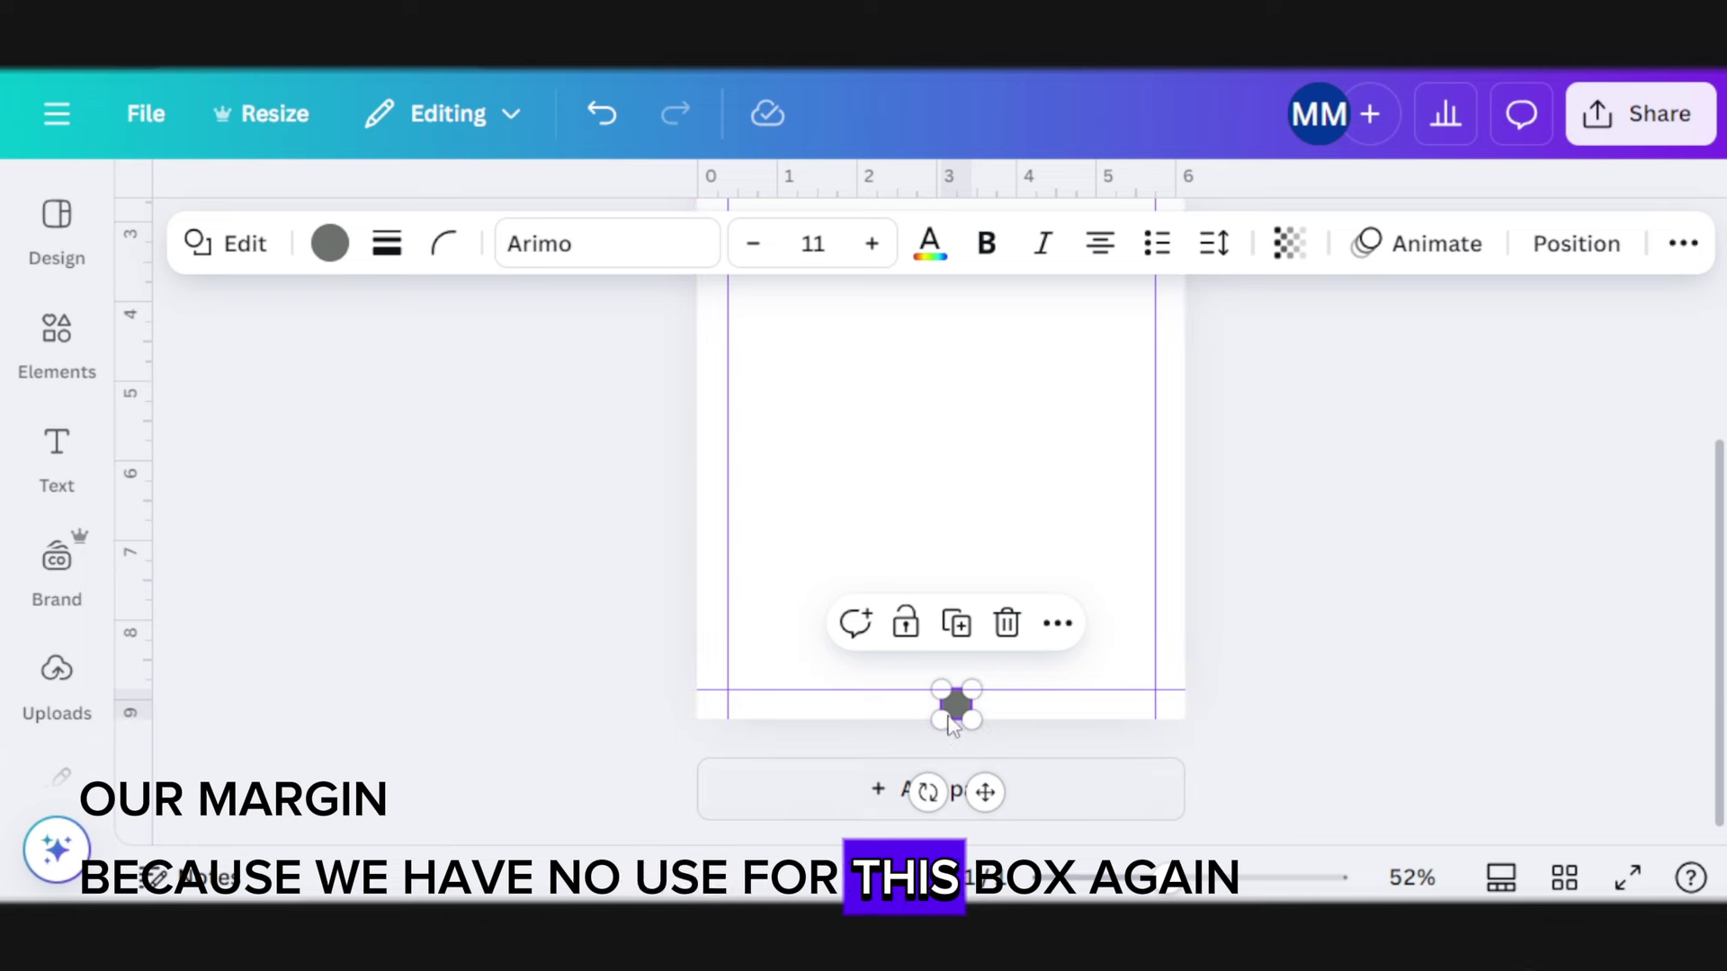
click(1007, 622)
Search the elements for "lines" and add the plain straight line graphic to the page
scroll(655, 560, up, 4)
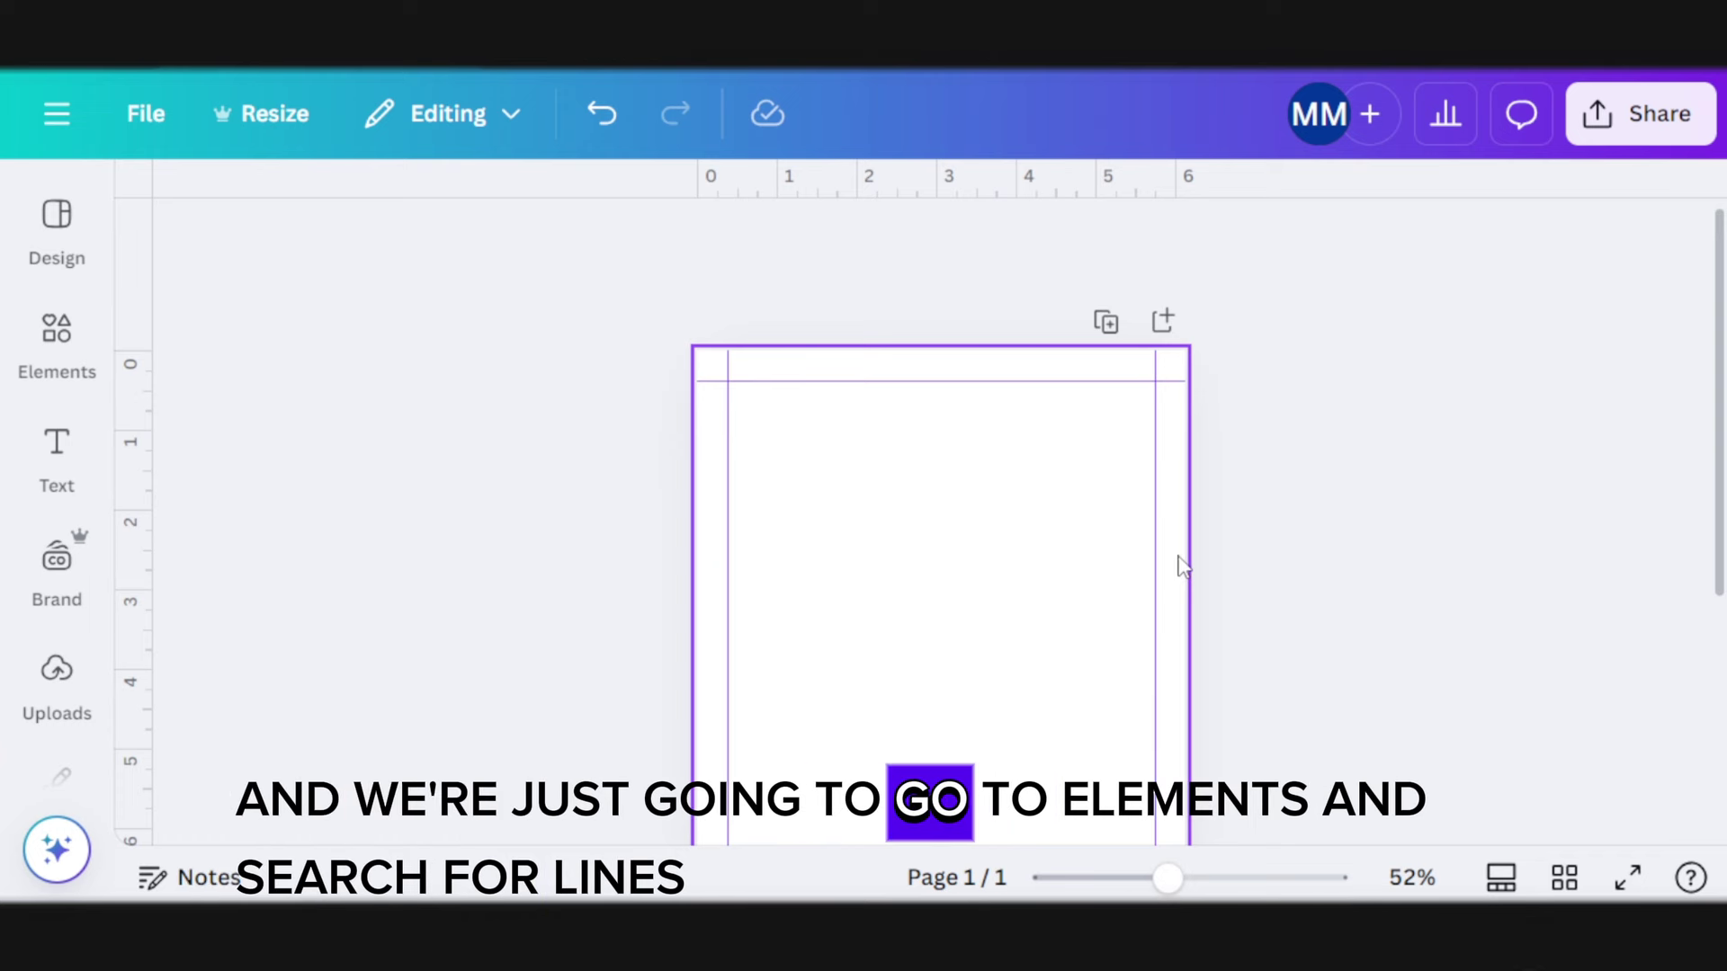
click(58, 341)
click(294, 235)
text(lines)
key(Return)
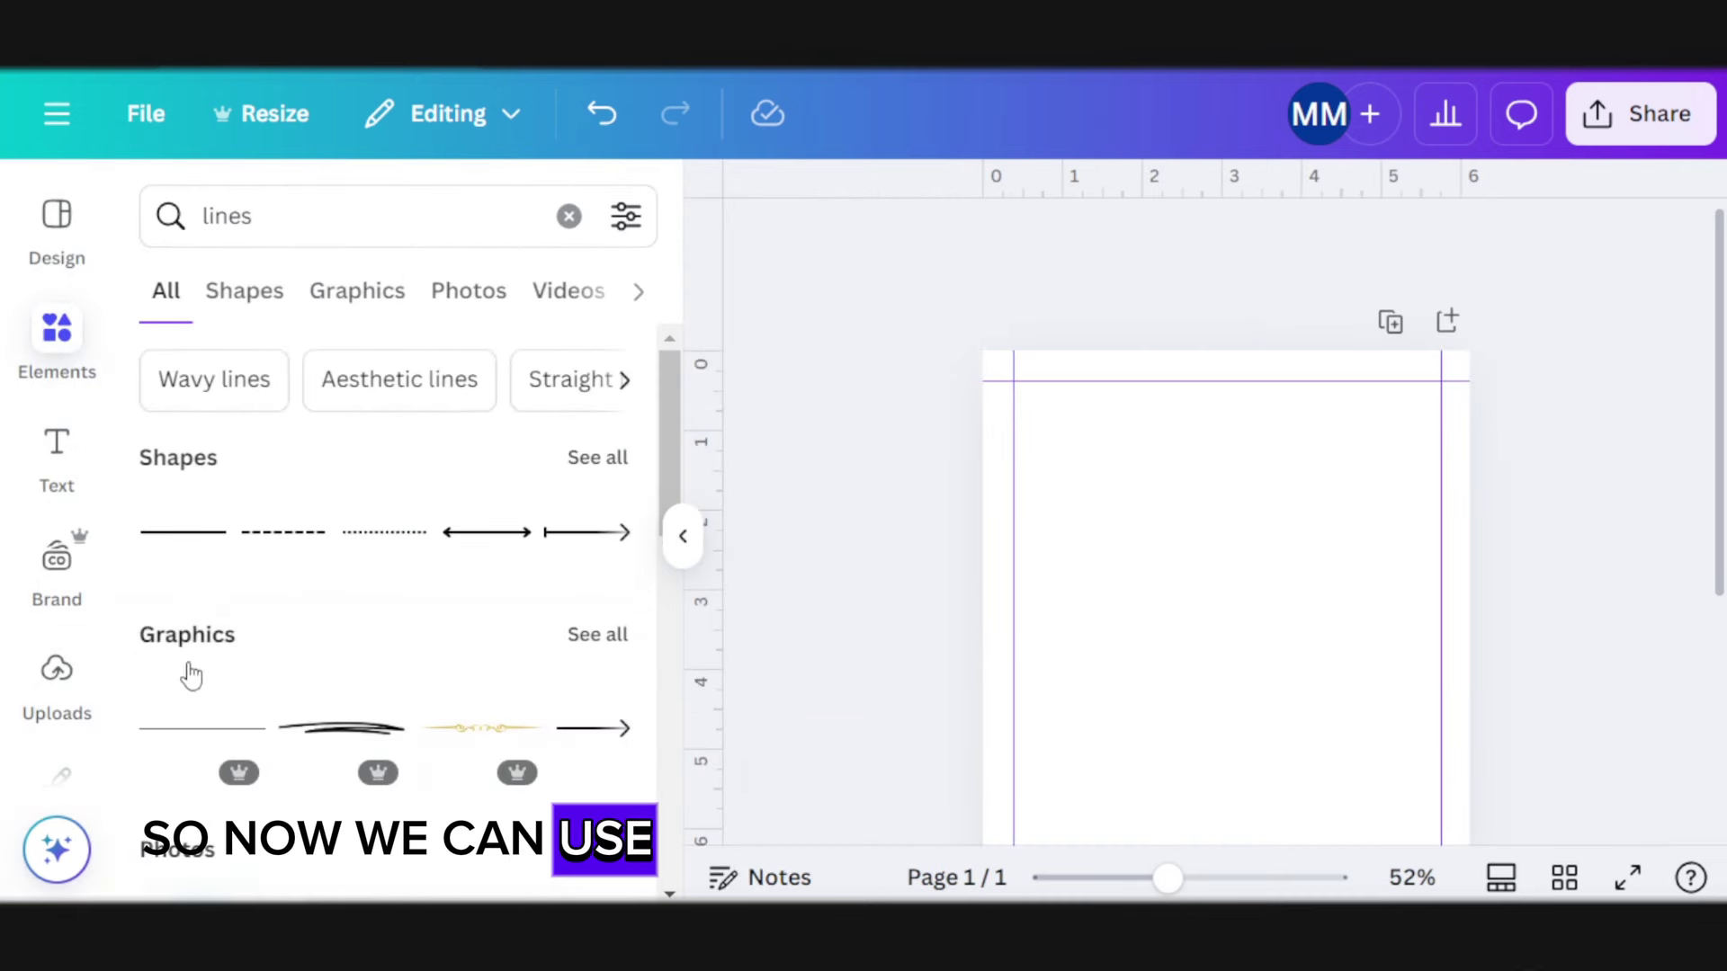
click(203, 728)
Set the line's weight to 2, keeping the solid style
click(983, 243)
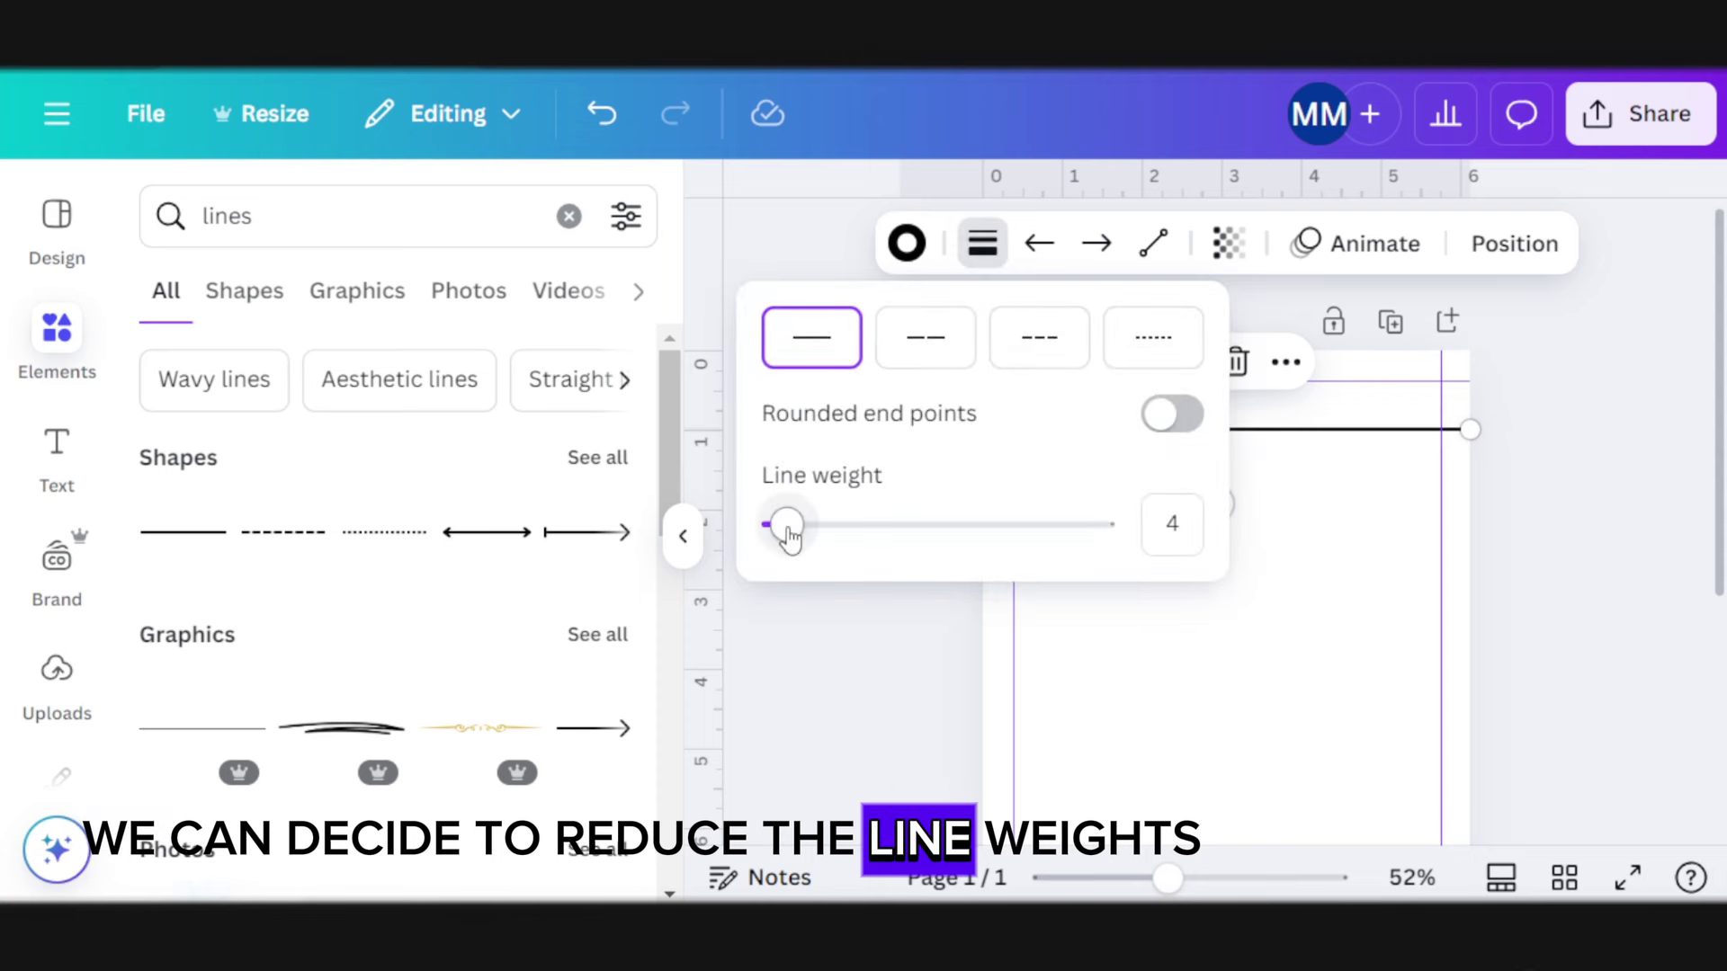
drag(789, 540, 779, 538)
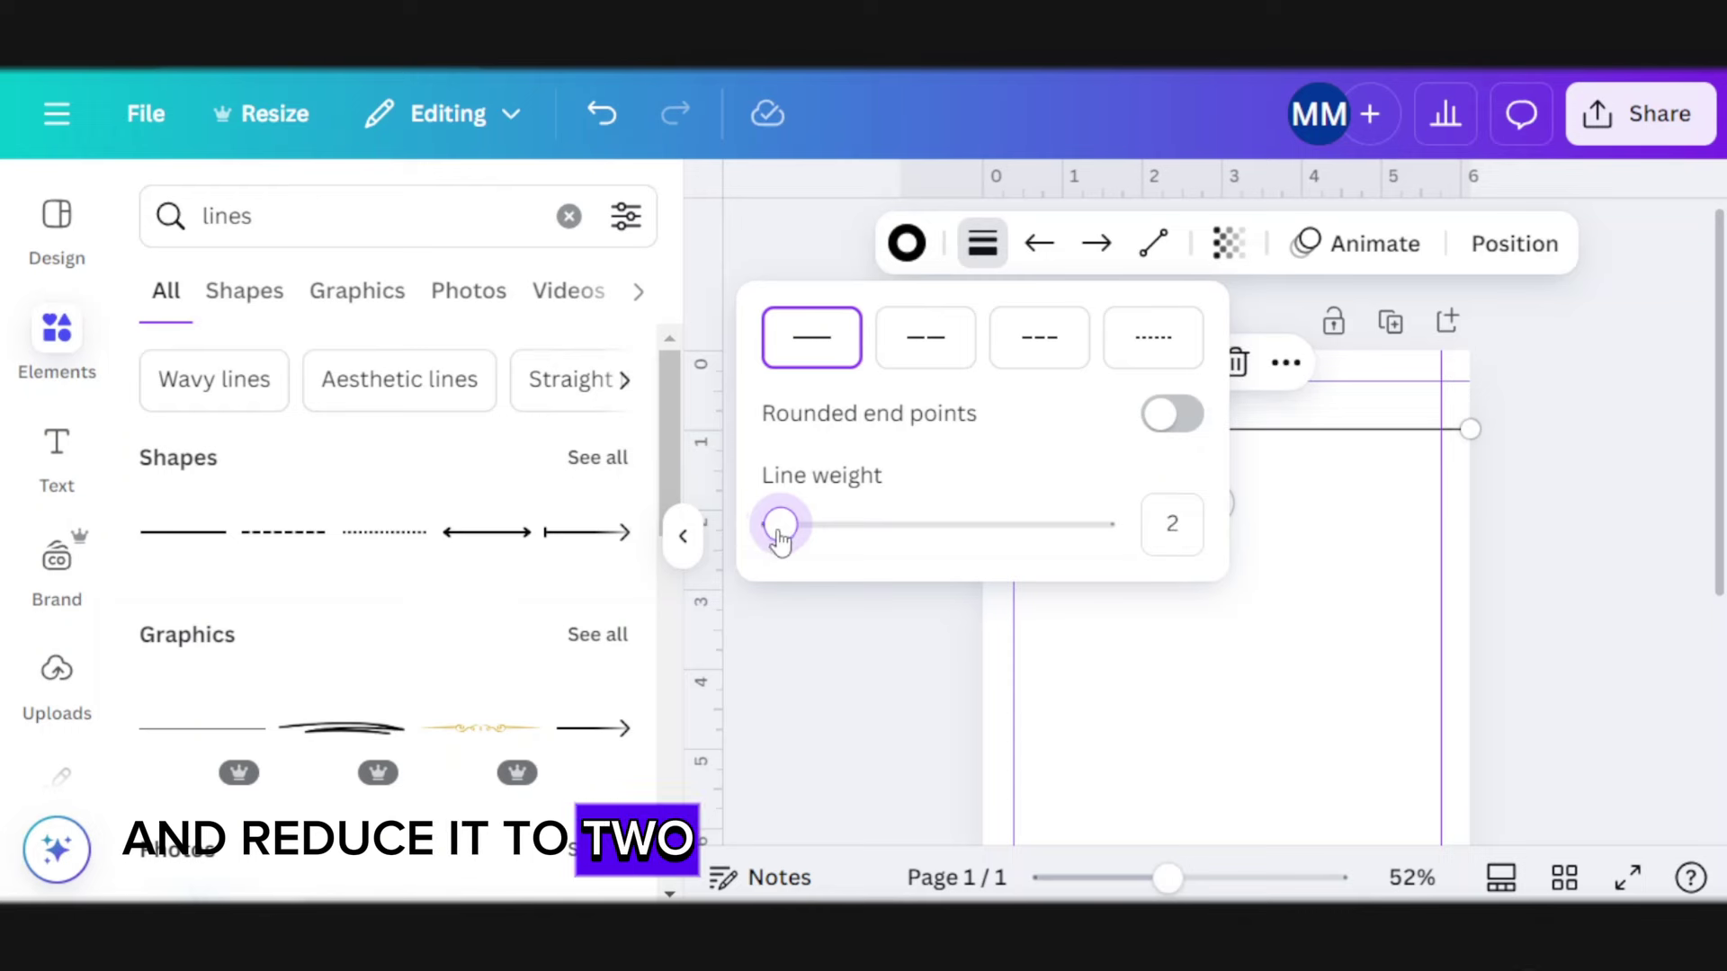
click(1153, 417)
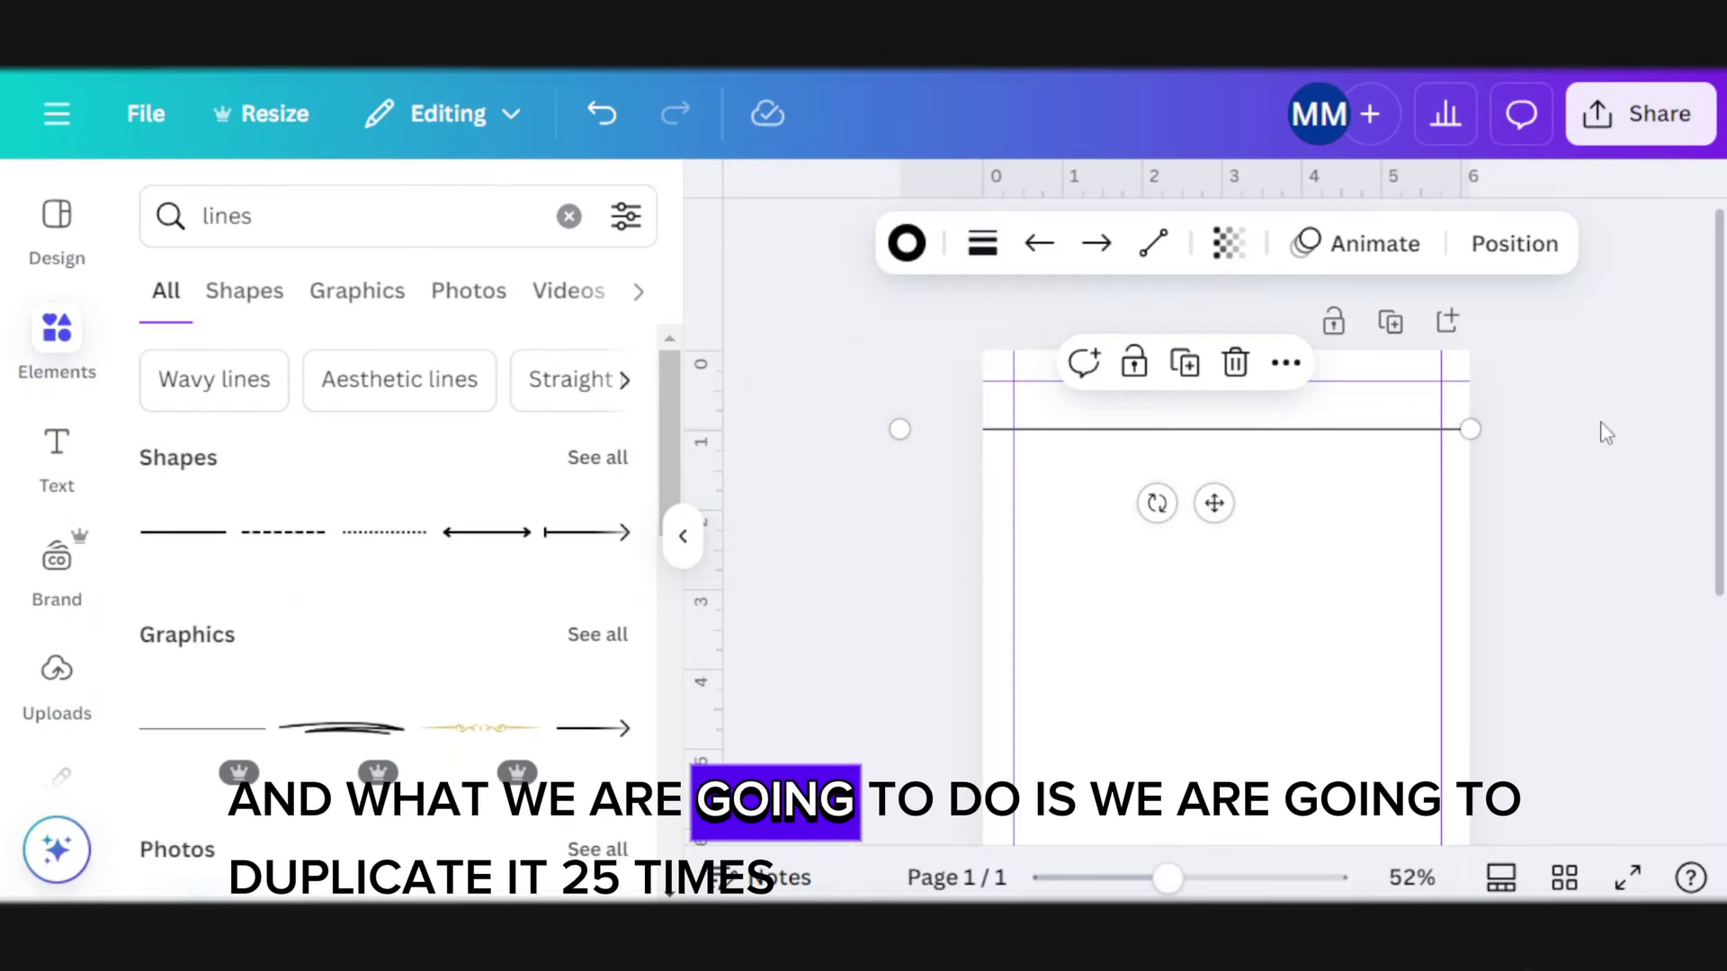
Duplicate the line repeatedly to build a set of 25 horizontal lines down the page
click(1187, 388)
click(1186, 390)
click(1214, 457)
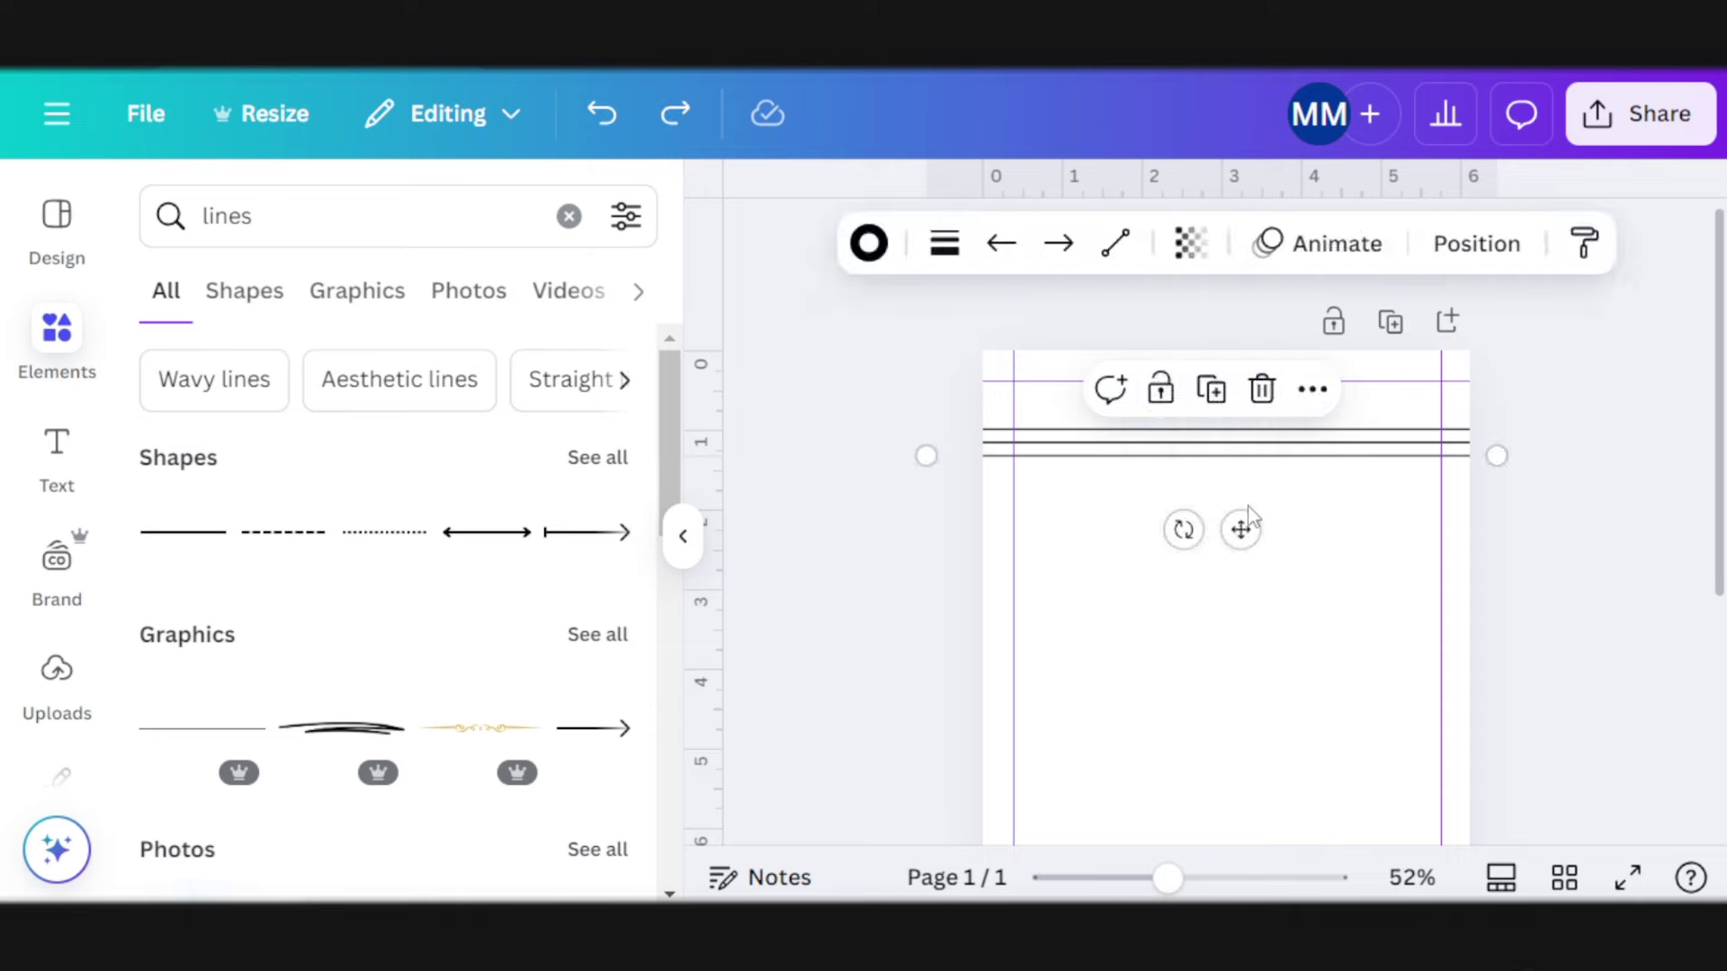
click(1269, 513)
click(1218, 410)
key(ctrl+z)
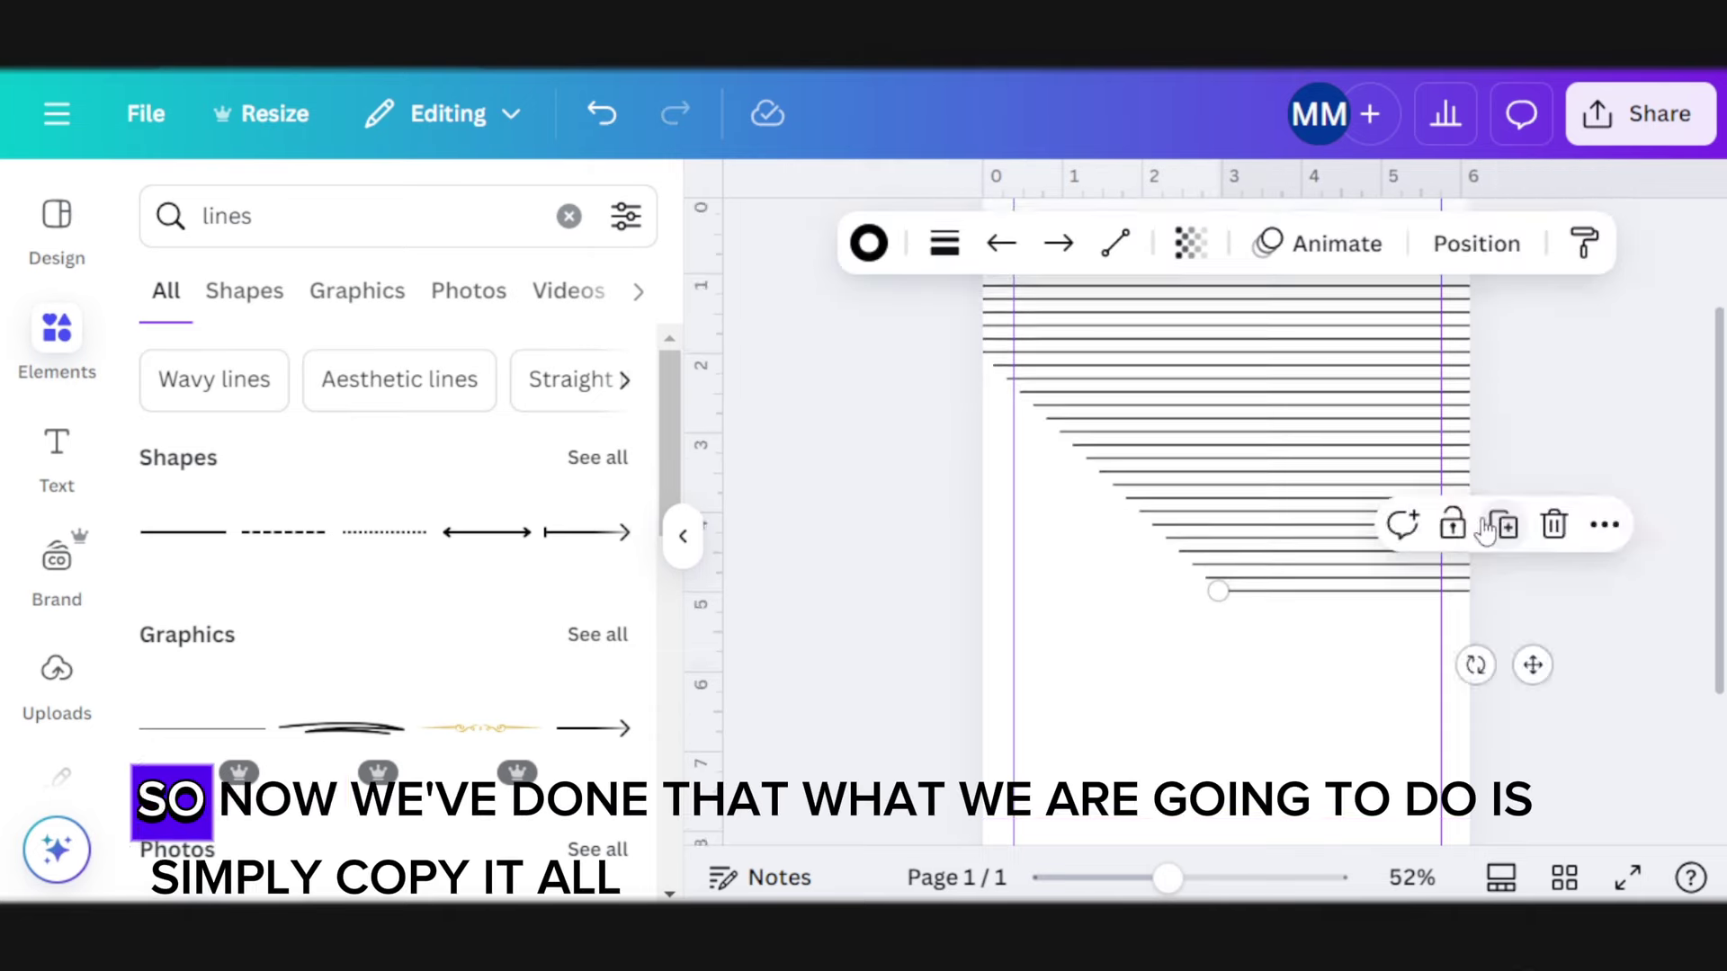
key(ctrl+d)
key(ctrl+d)
key(ctrl+d)
key(ctrl+d)
key(ctrl+d)
key(ctrl+d)
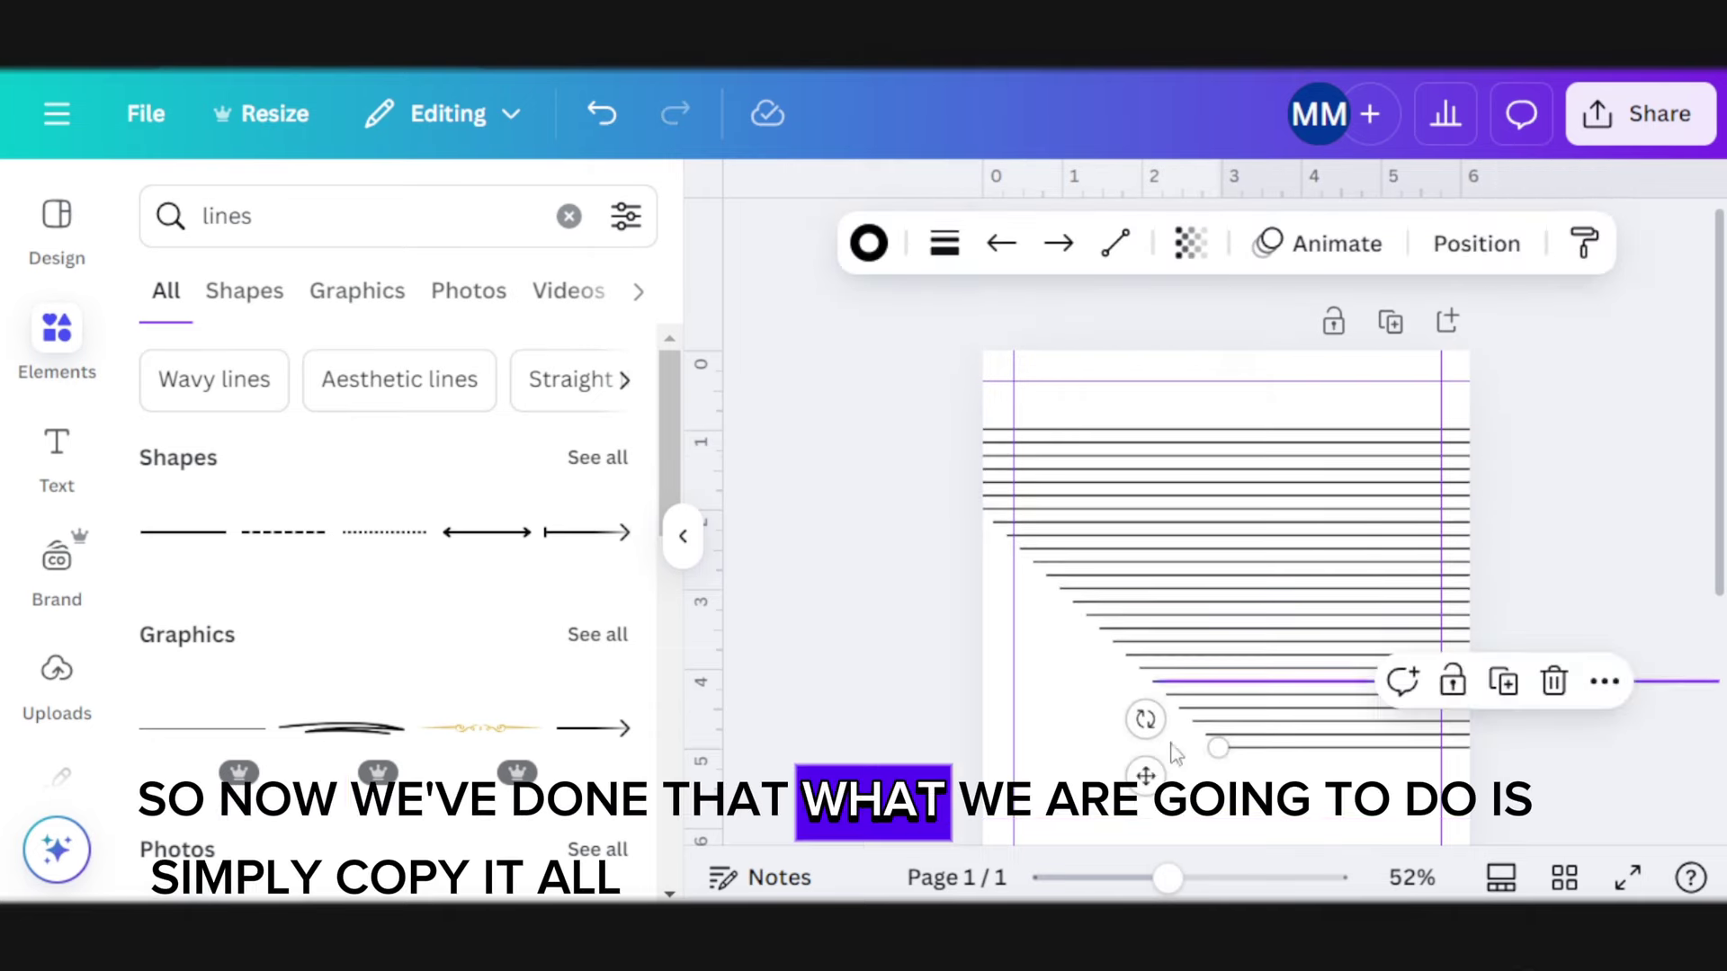
Select all the staggered lines and space them evenly with Tidy up
scroll(1154, 606, down, 5)
scroll(1154, 605, up, 5)
drag(1211, 782, 1148, 428)
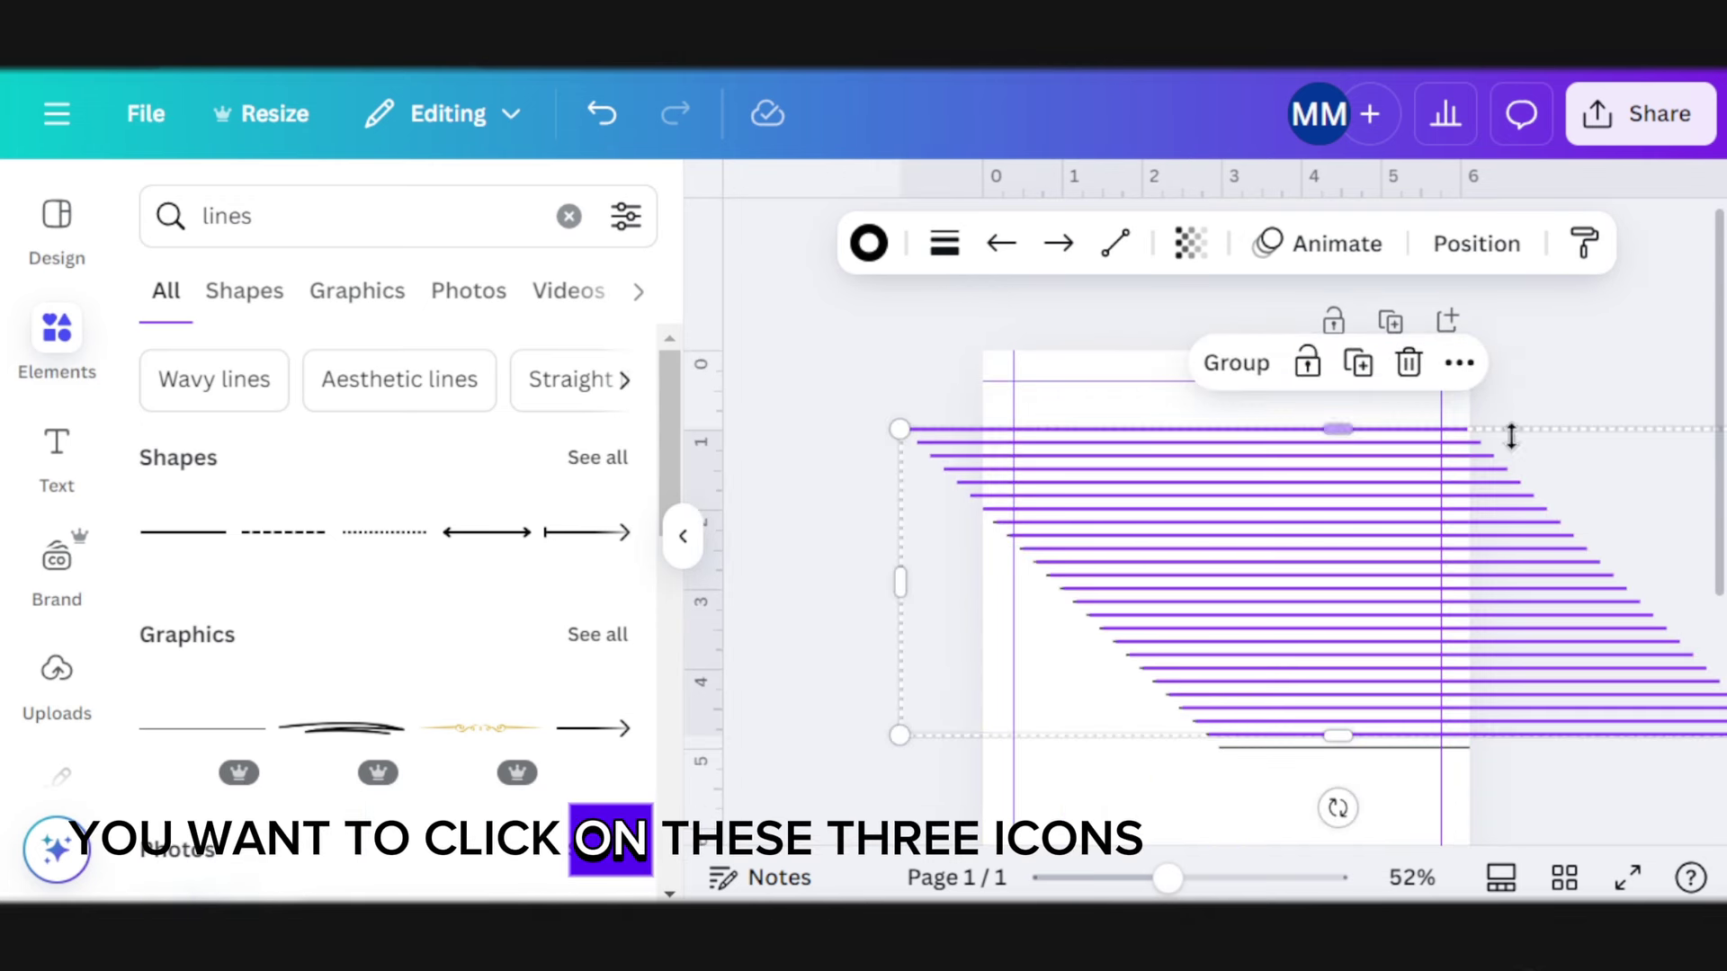
click(1459, 362)
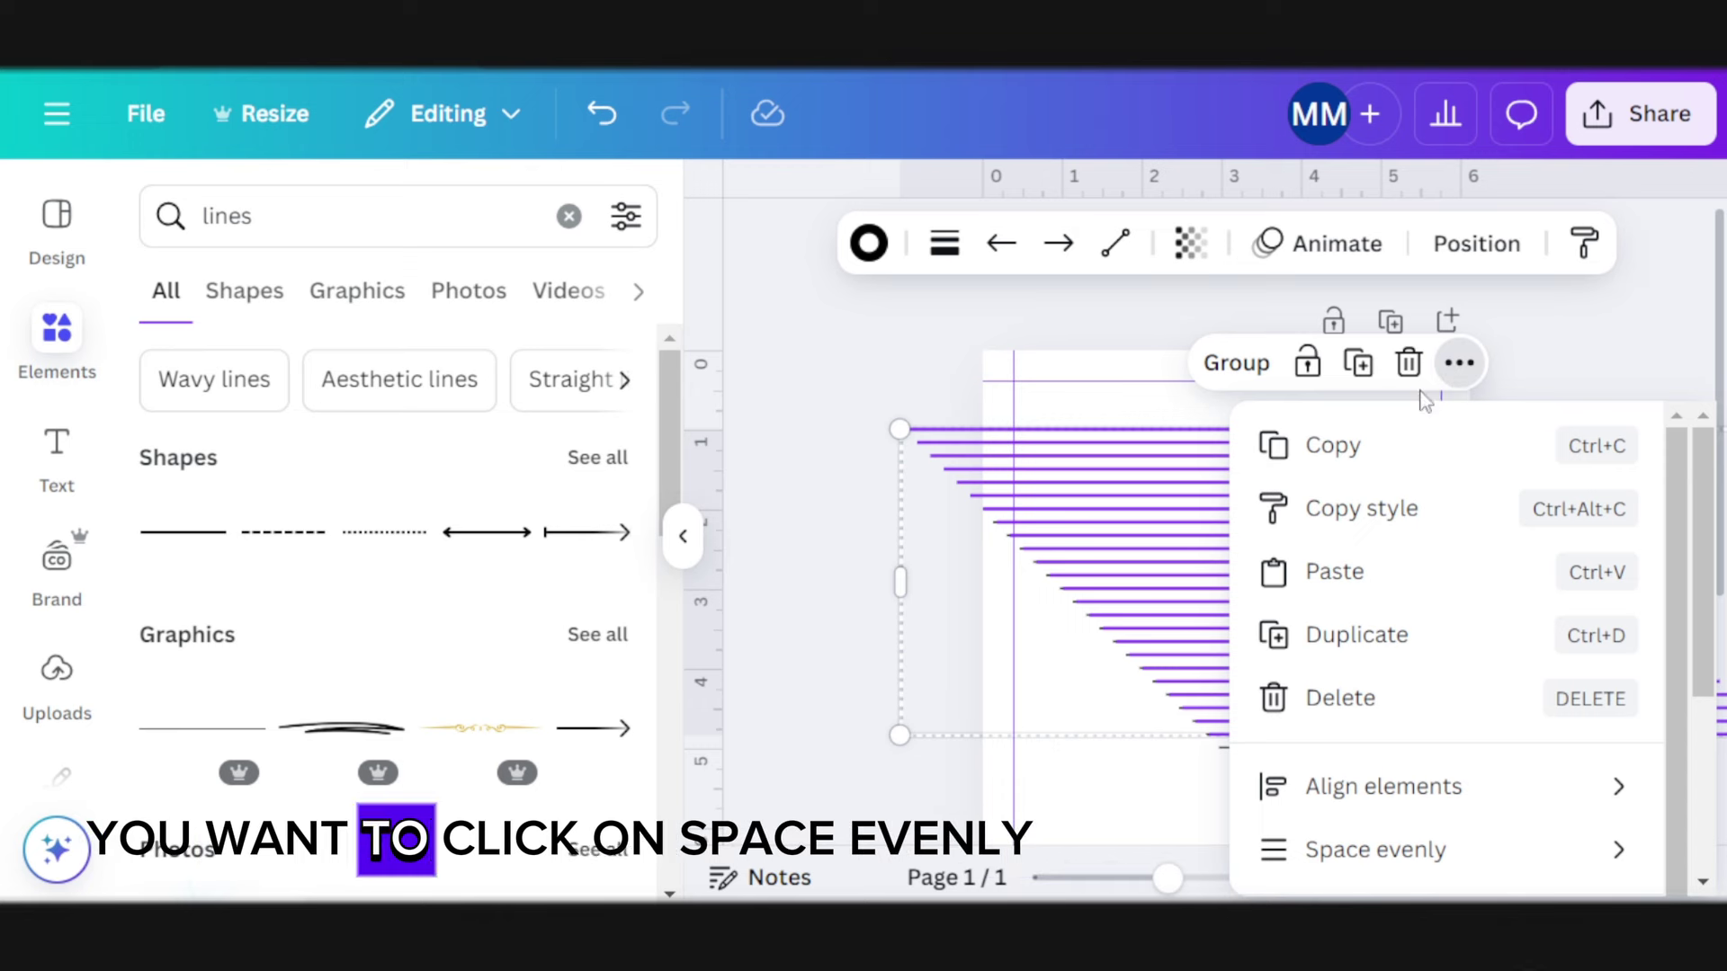
scroll(1426, 570, down, 3)
click(1461, 622)
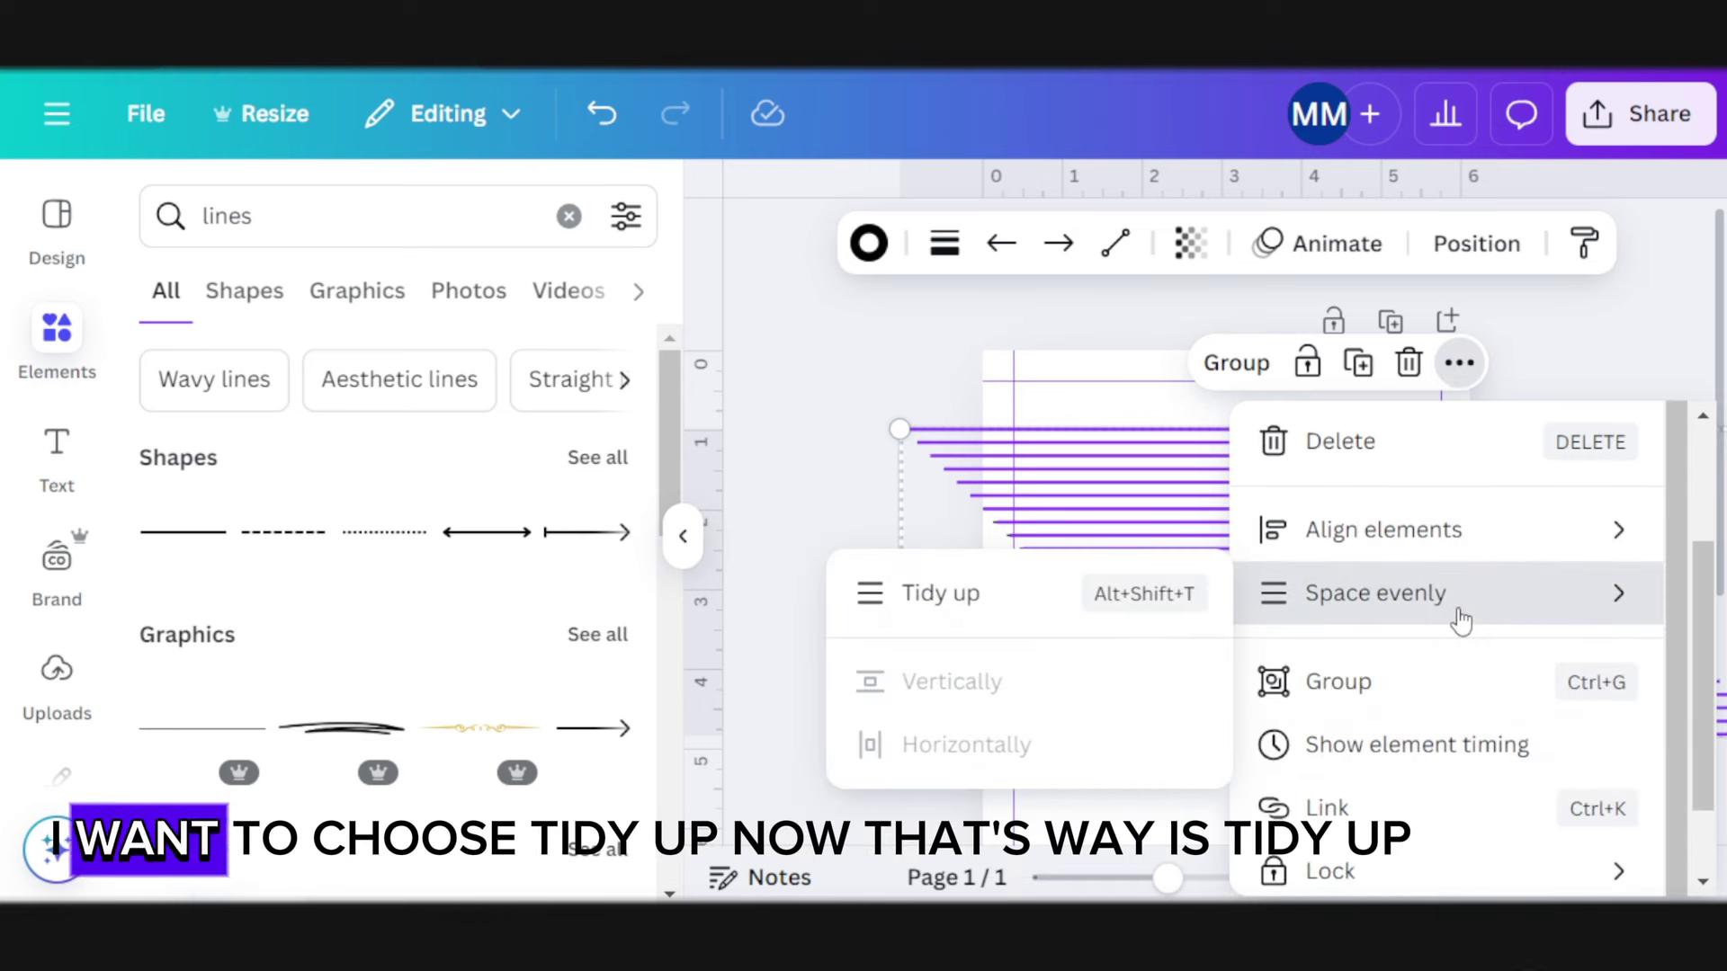
click(940, 612)
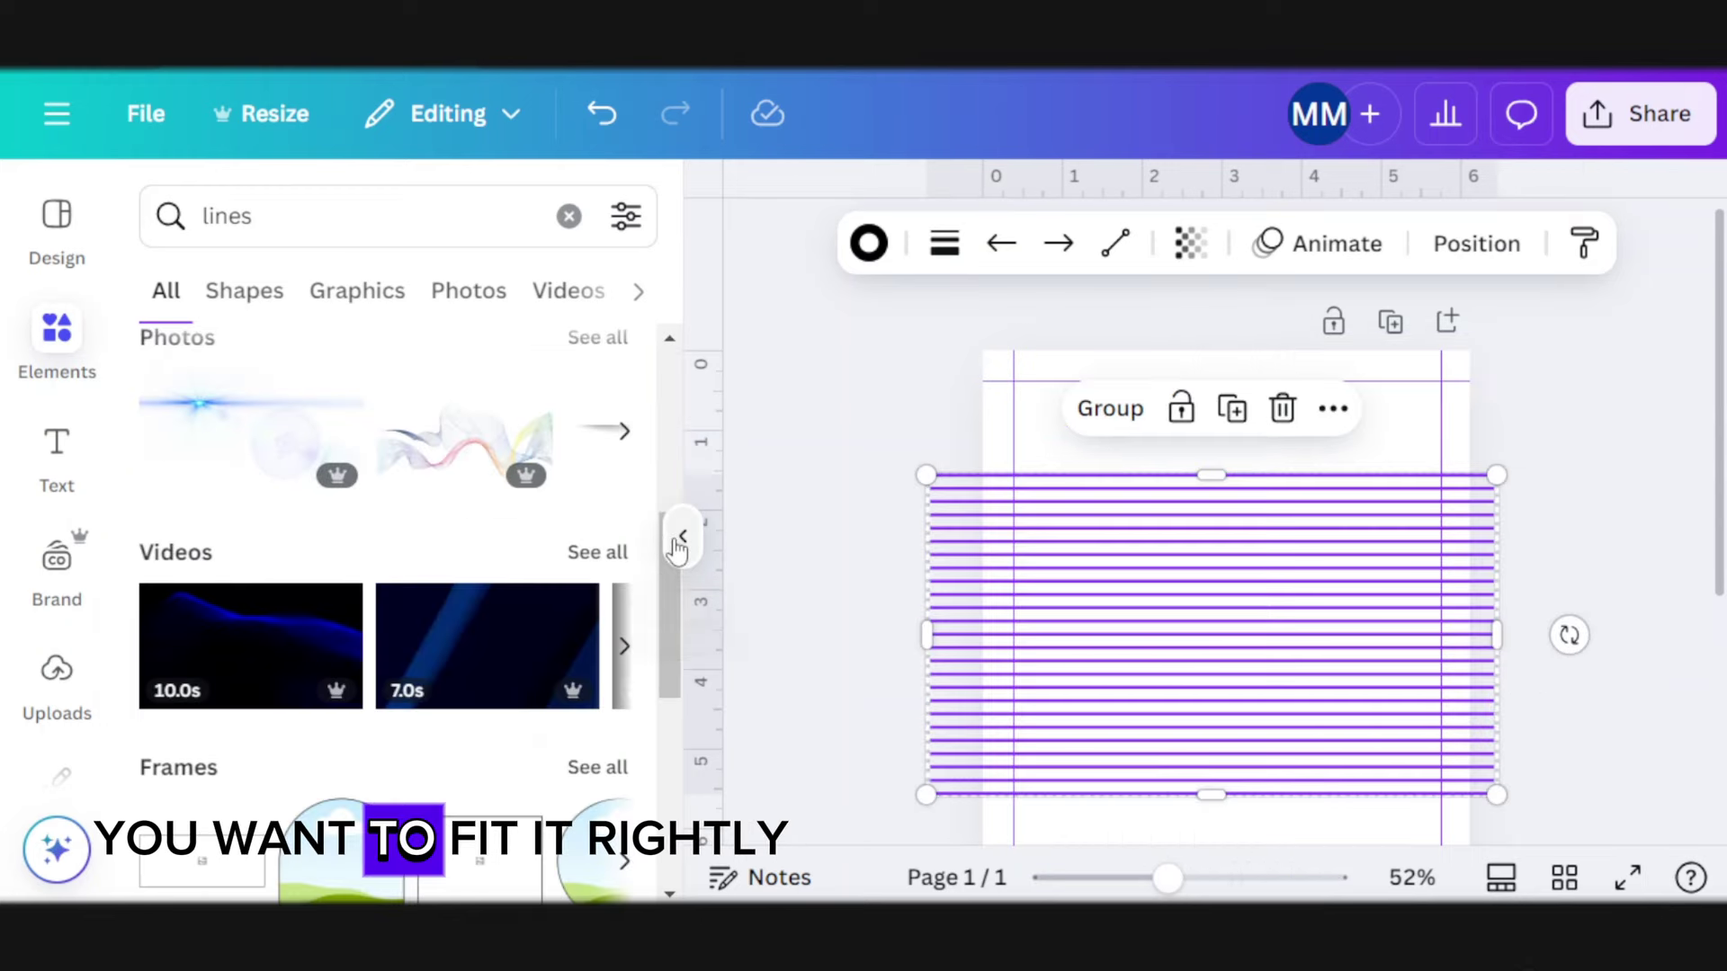
Move the line set up beneath the top margin guide and enlarge it proportionally to about 7.2 in high
click(683, 536)
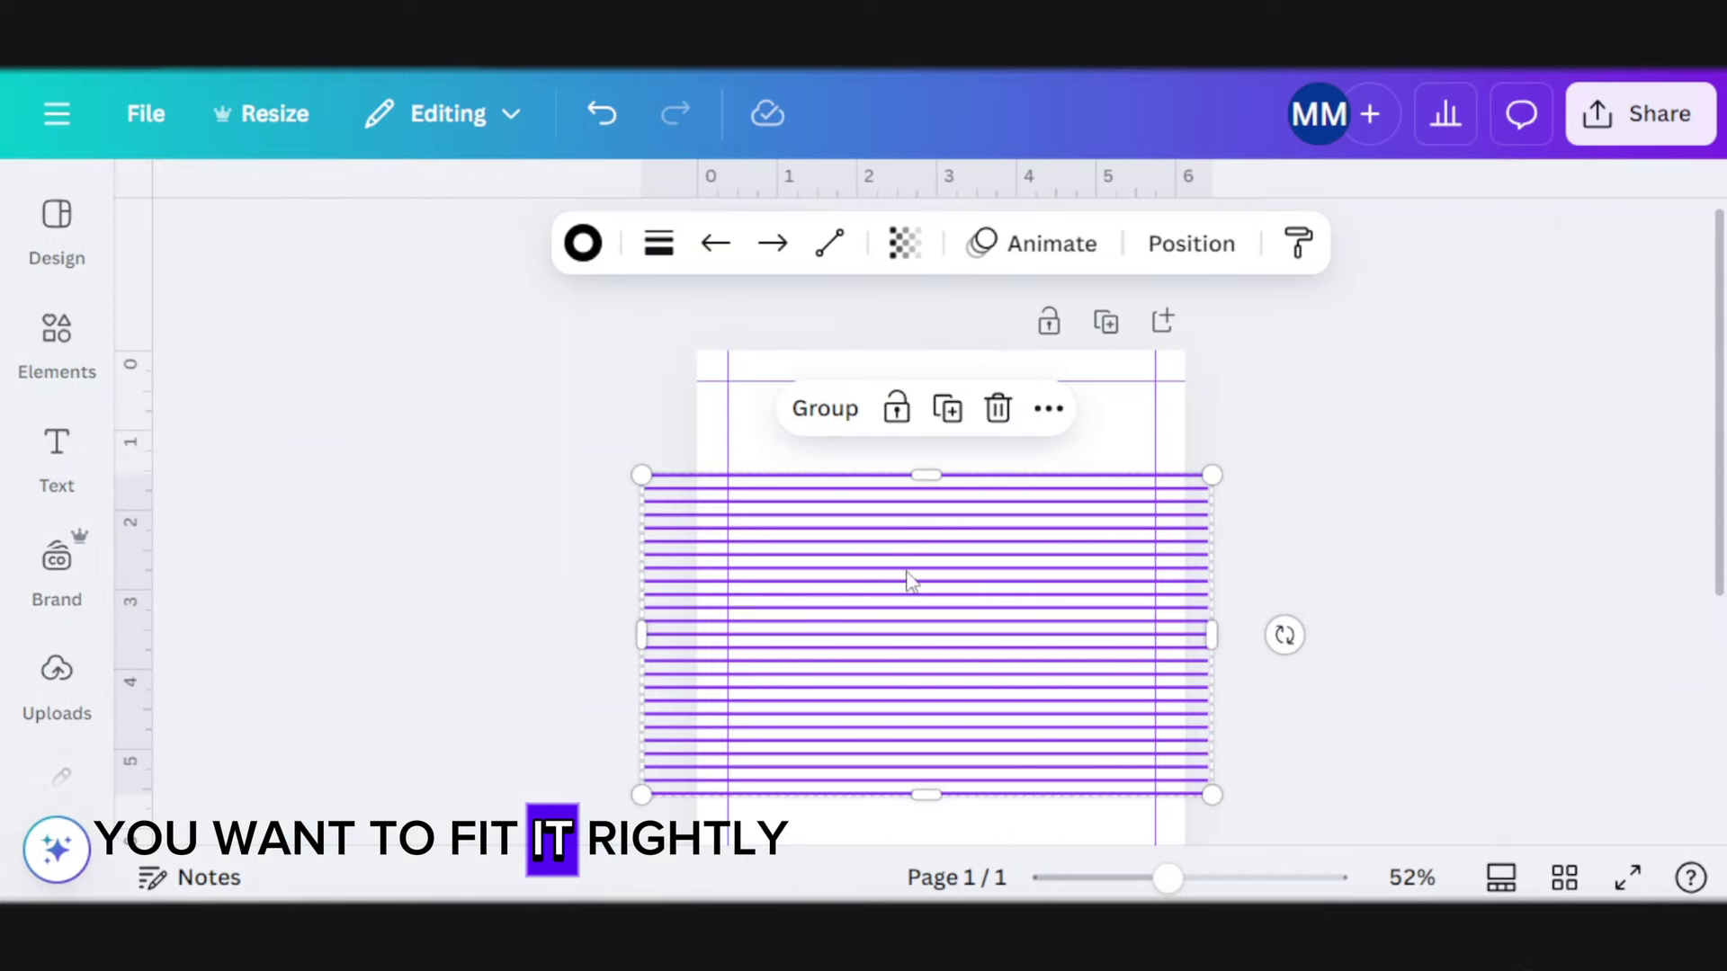
drag(911, 578, 936, 517)
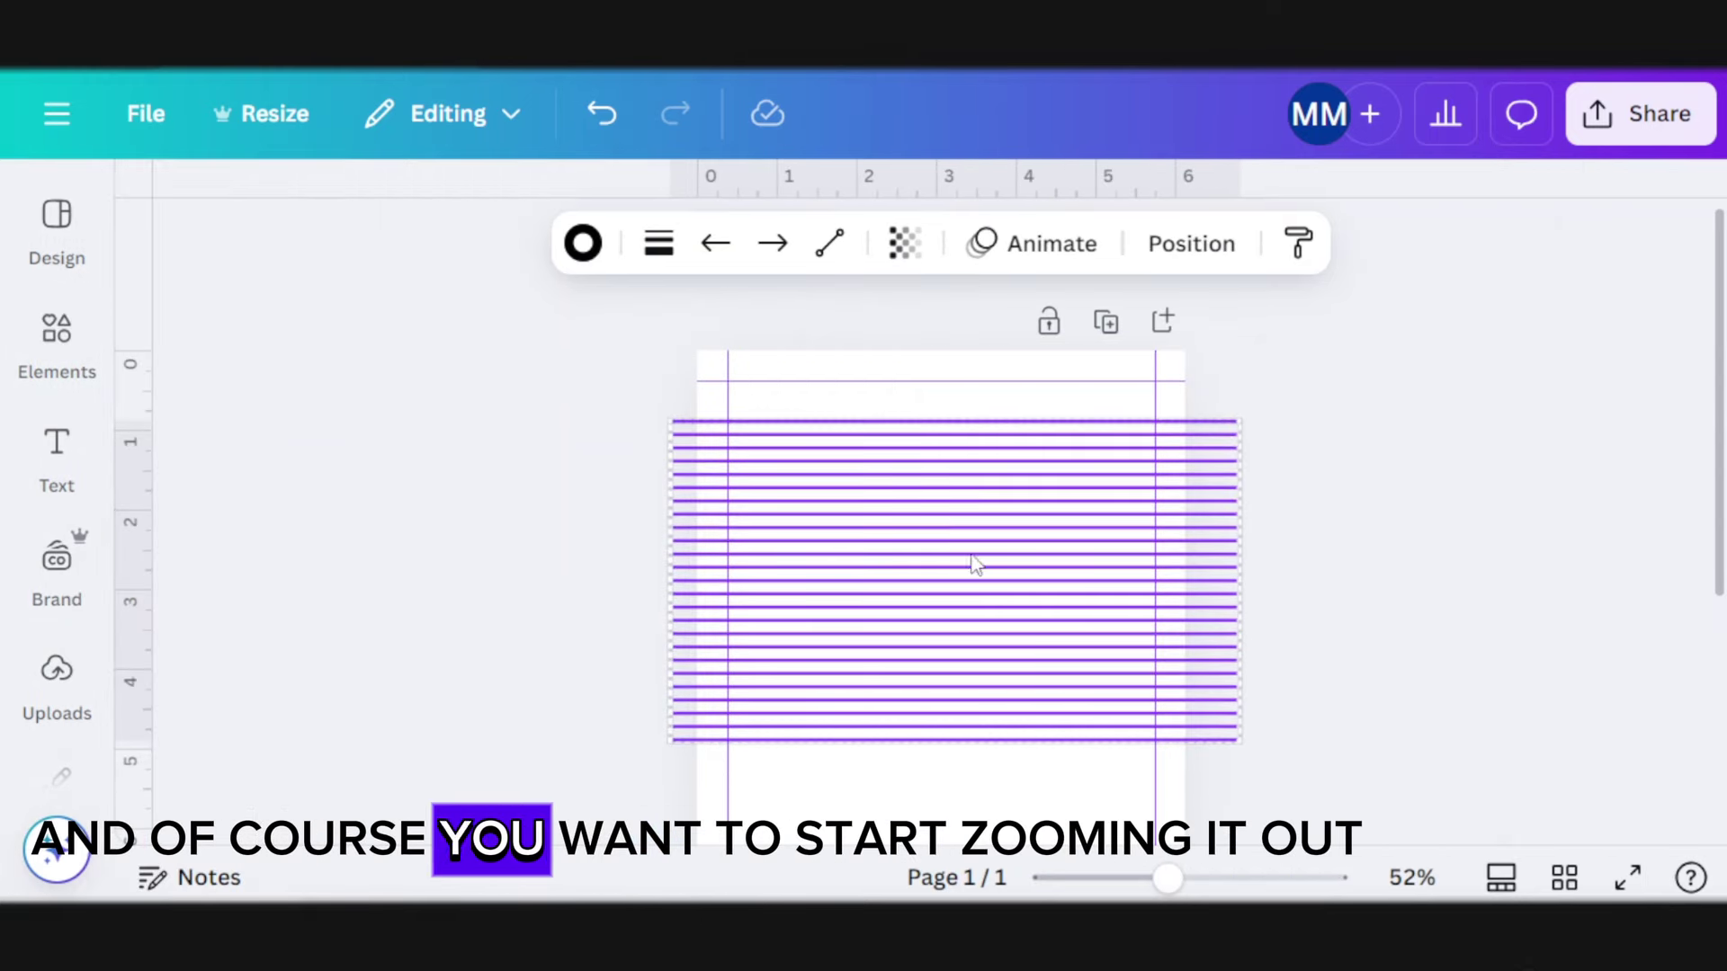
drag(1210, 752, 1439, 860)
scroll(980, 526, down, 3)
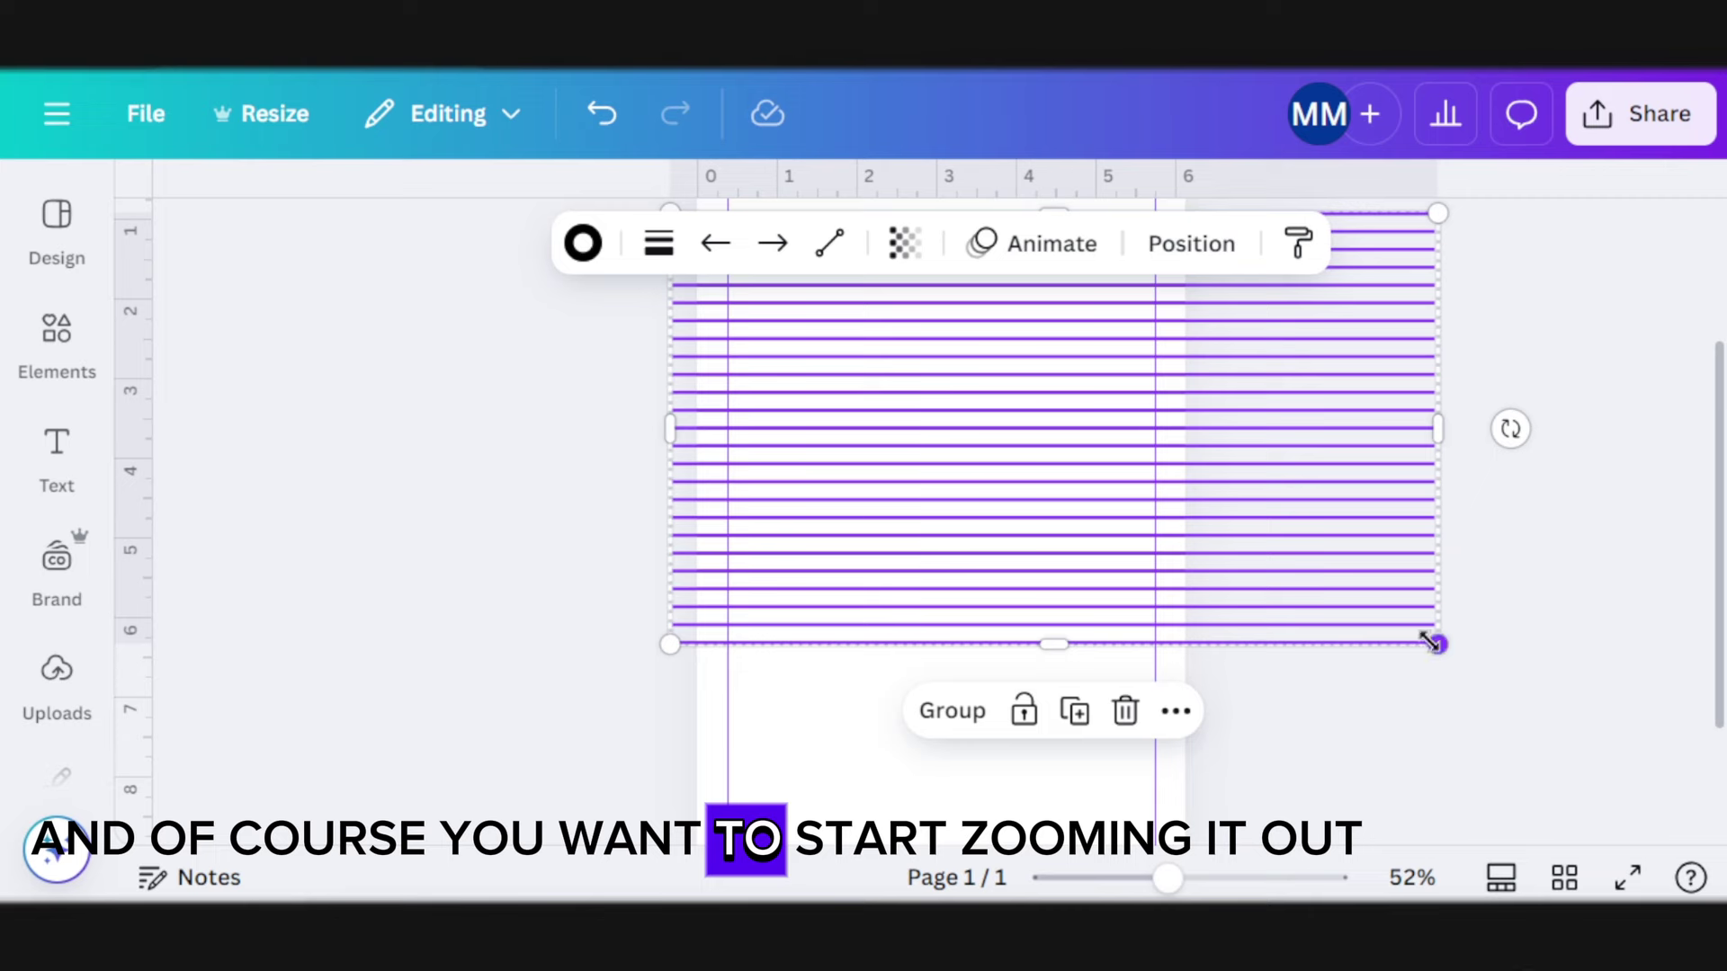
drag(1432, 642, 1691, 785)
scroll(1685, 348, down, 2)
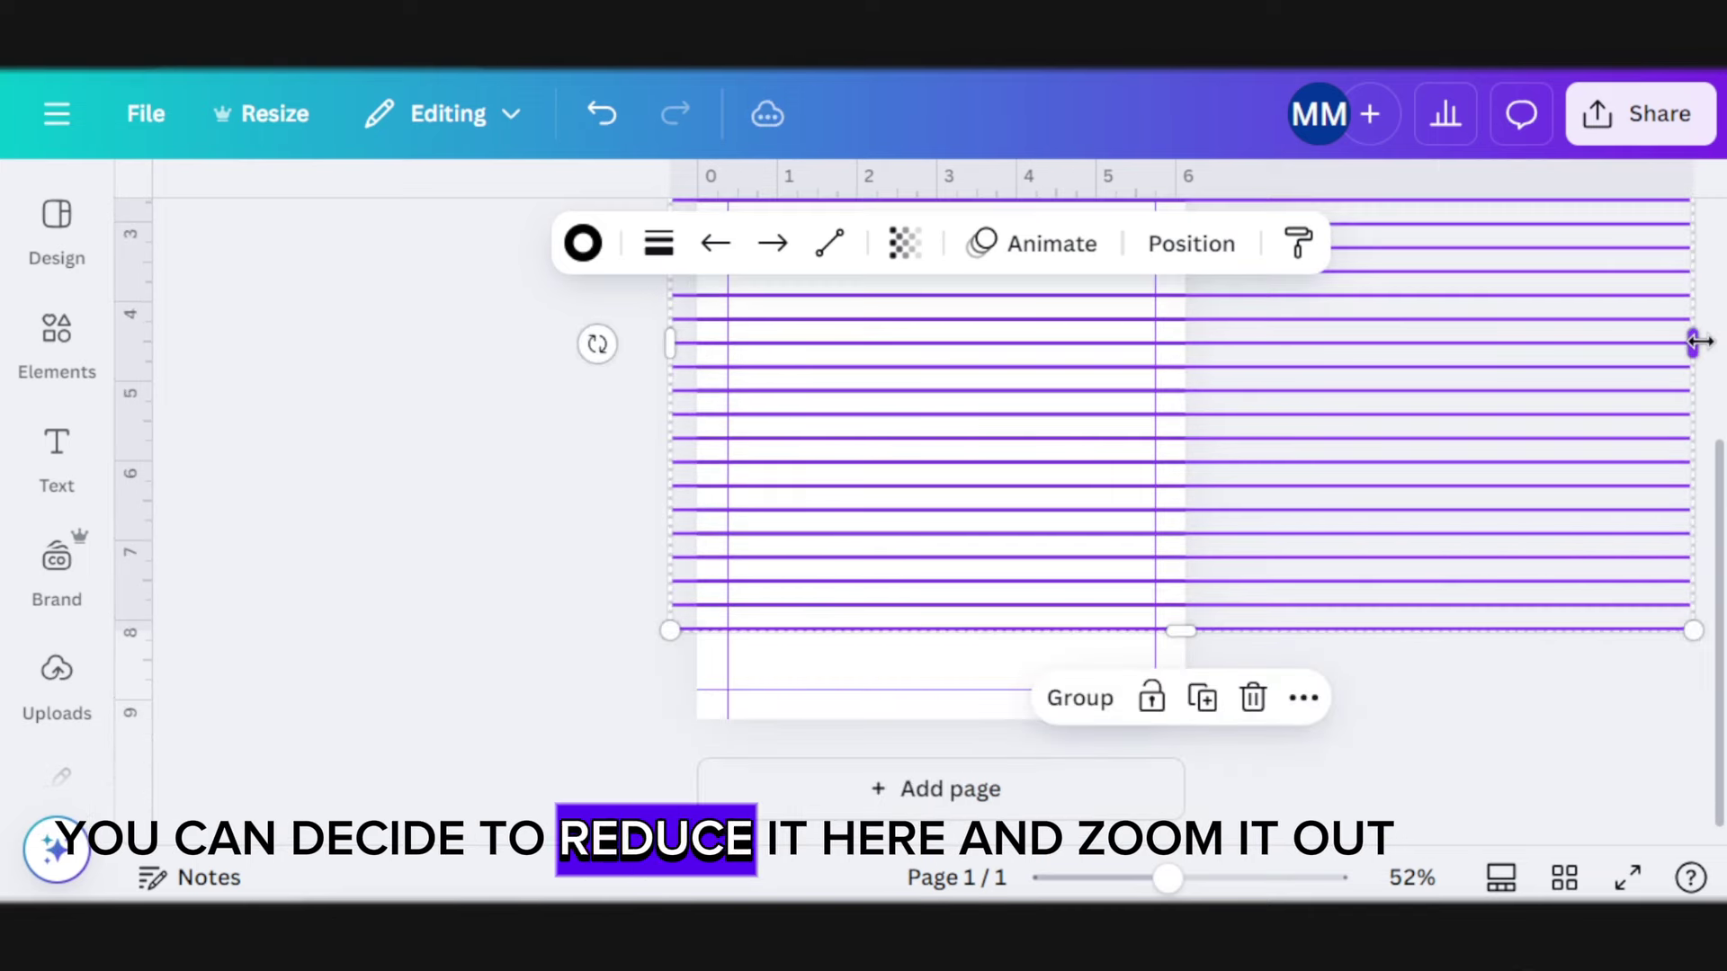
Narrow the line set to span exactly the page's width and stretch it slightly further down towards the bottom margin guide
drag(1700, 341, 1310, 392)
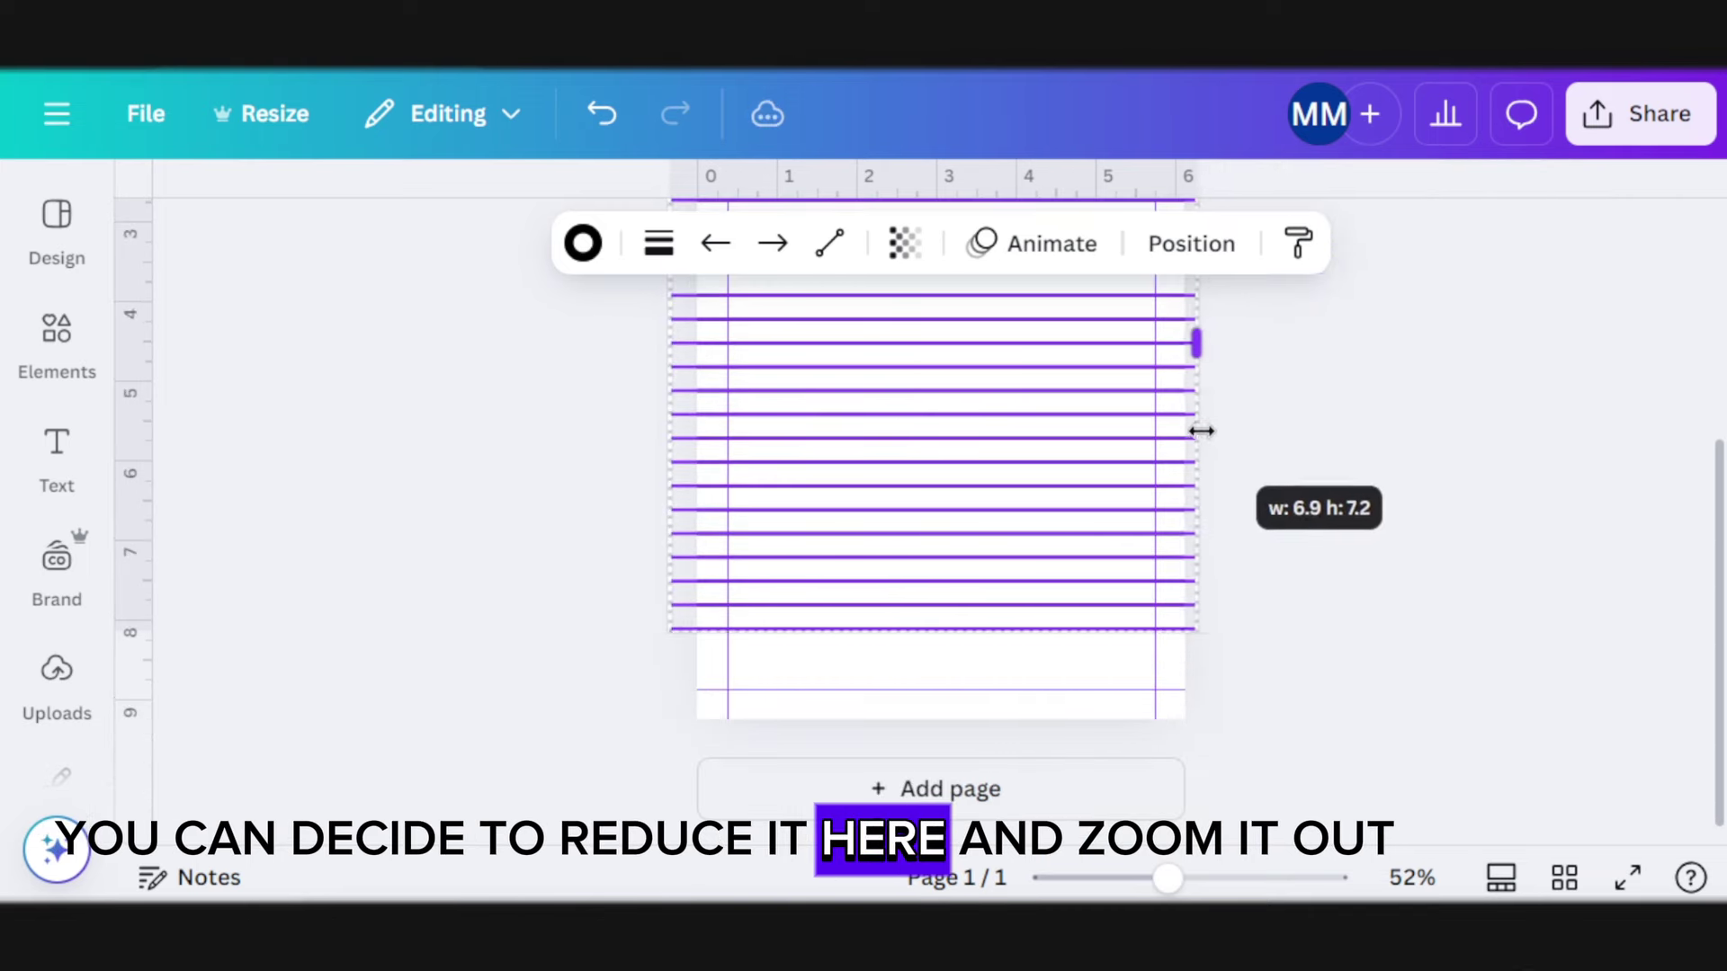
drag(1202, 431, 1191, 435)
drag(1183, 629, 1187, 666)
scroll(945, 540, up, 4)
drag(676, 728, 698, 729)
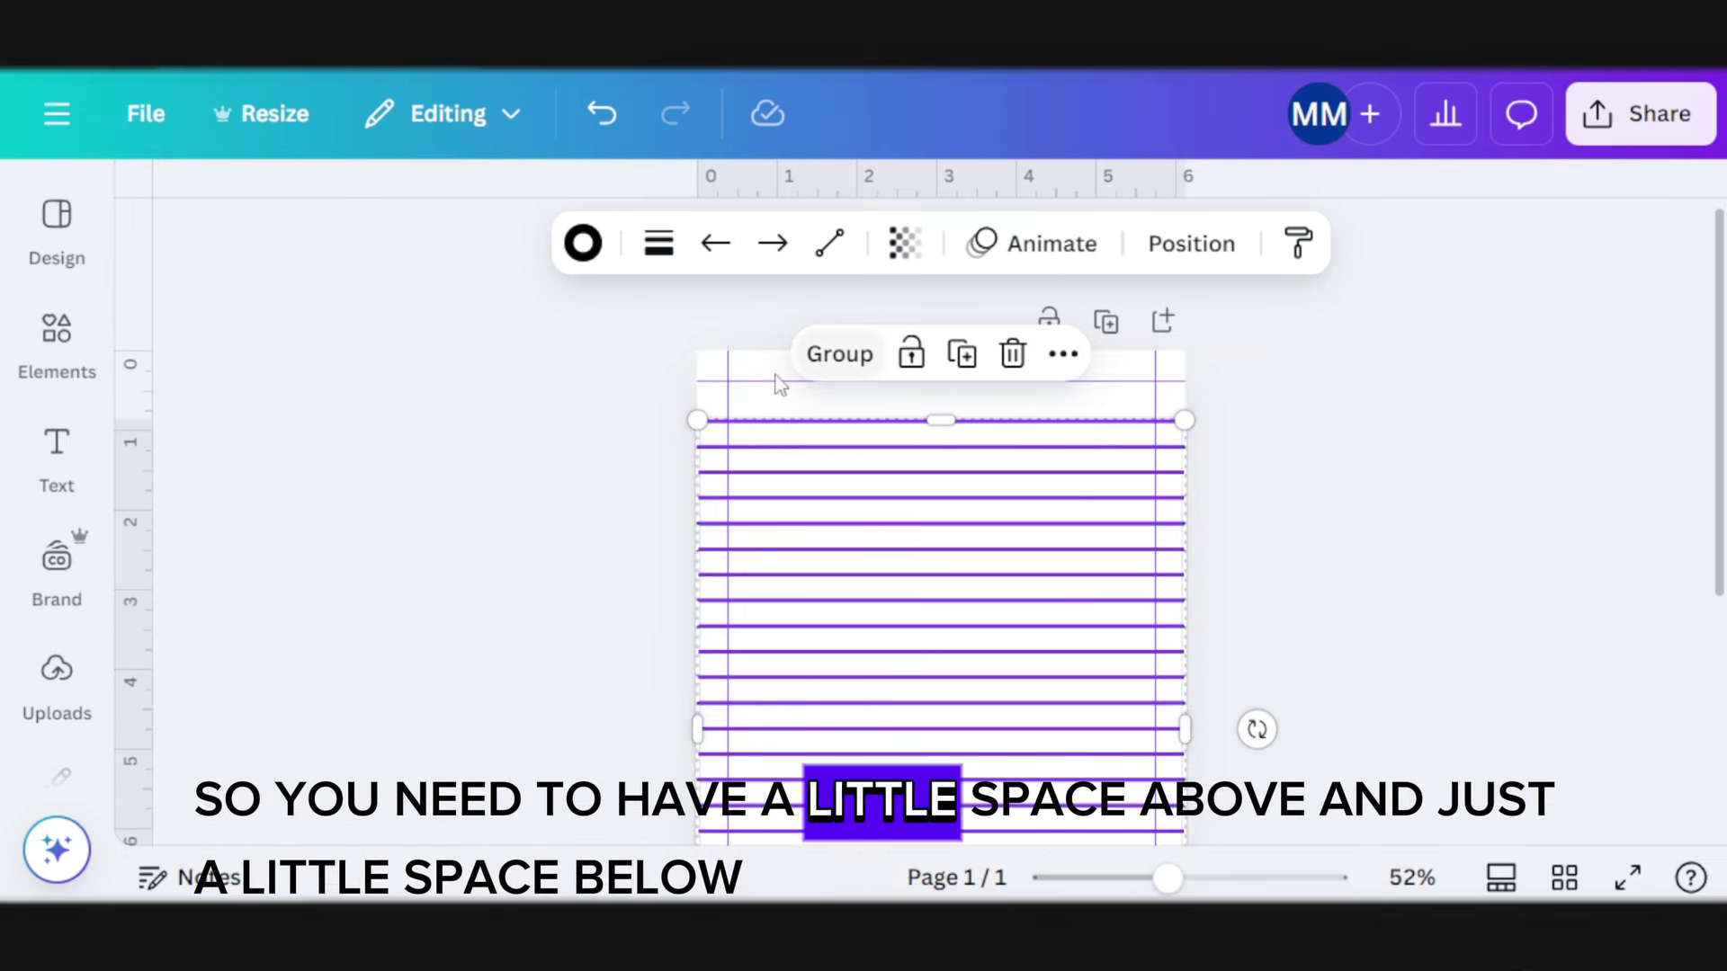
Check the spacing around the line set, reselect all the lines and reduce their transparency value to less than half
scroll(836, 415, down, 4)
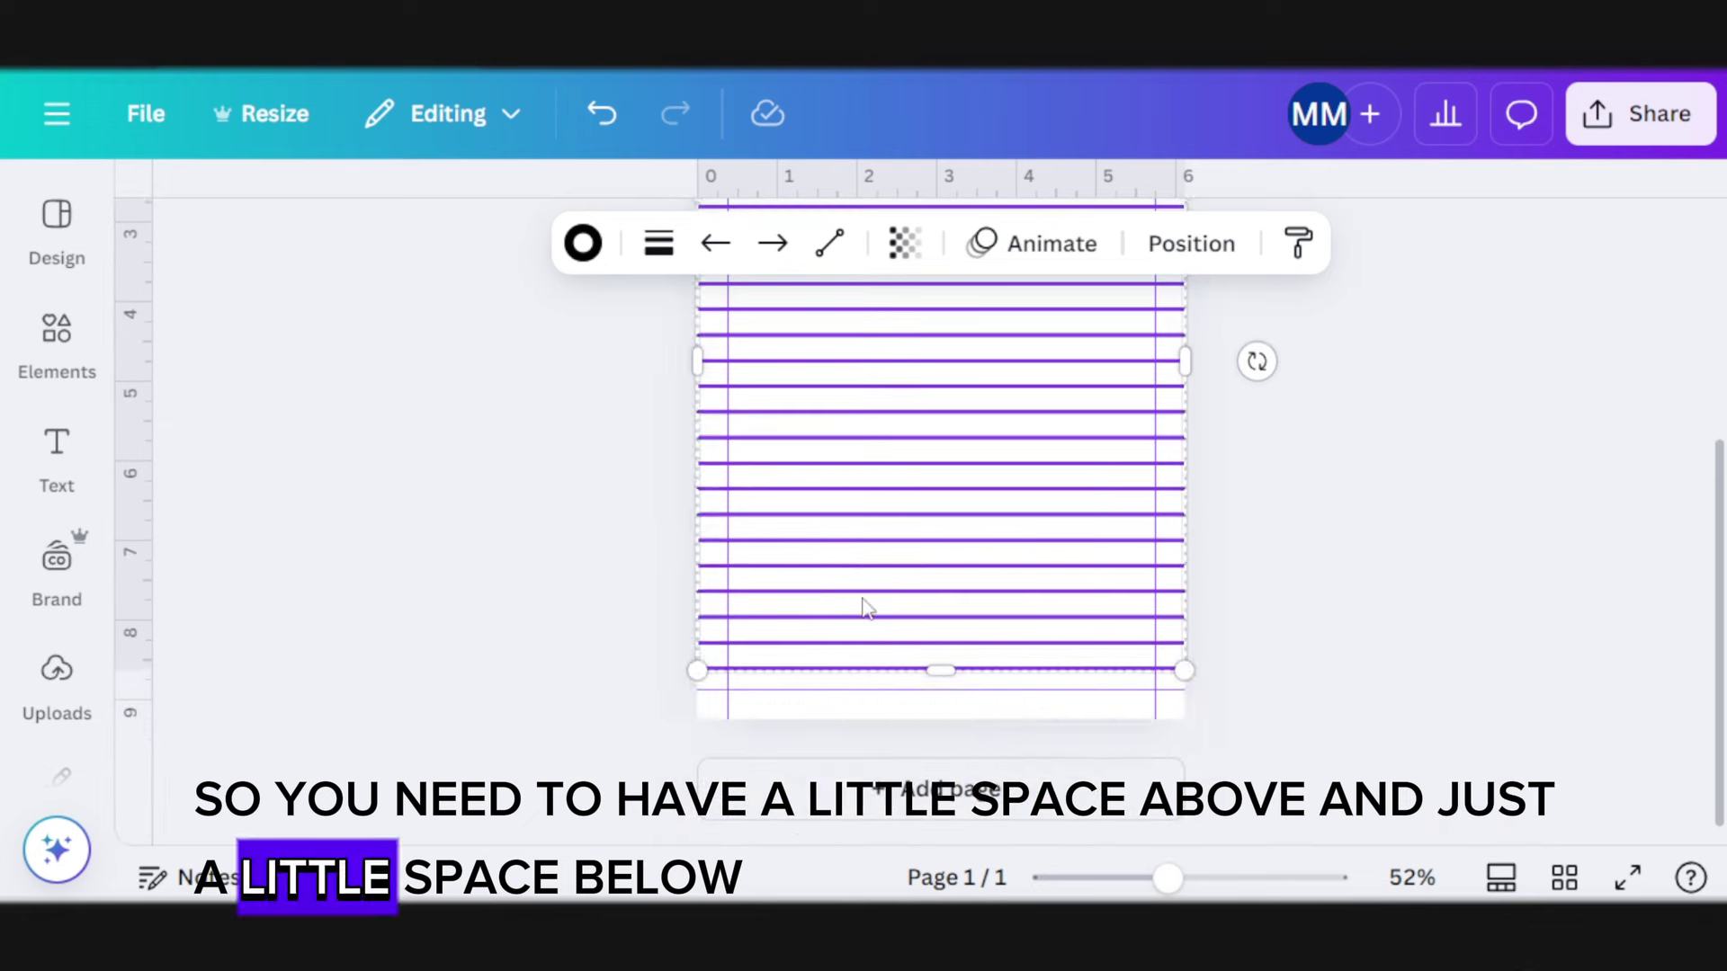
scroll(867, 709, up, 4)
click(1366, 504)
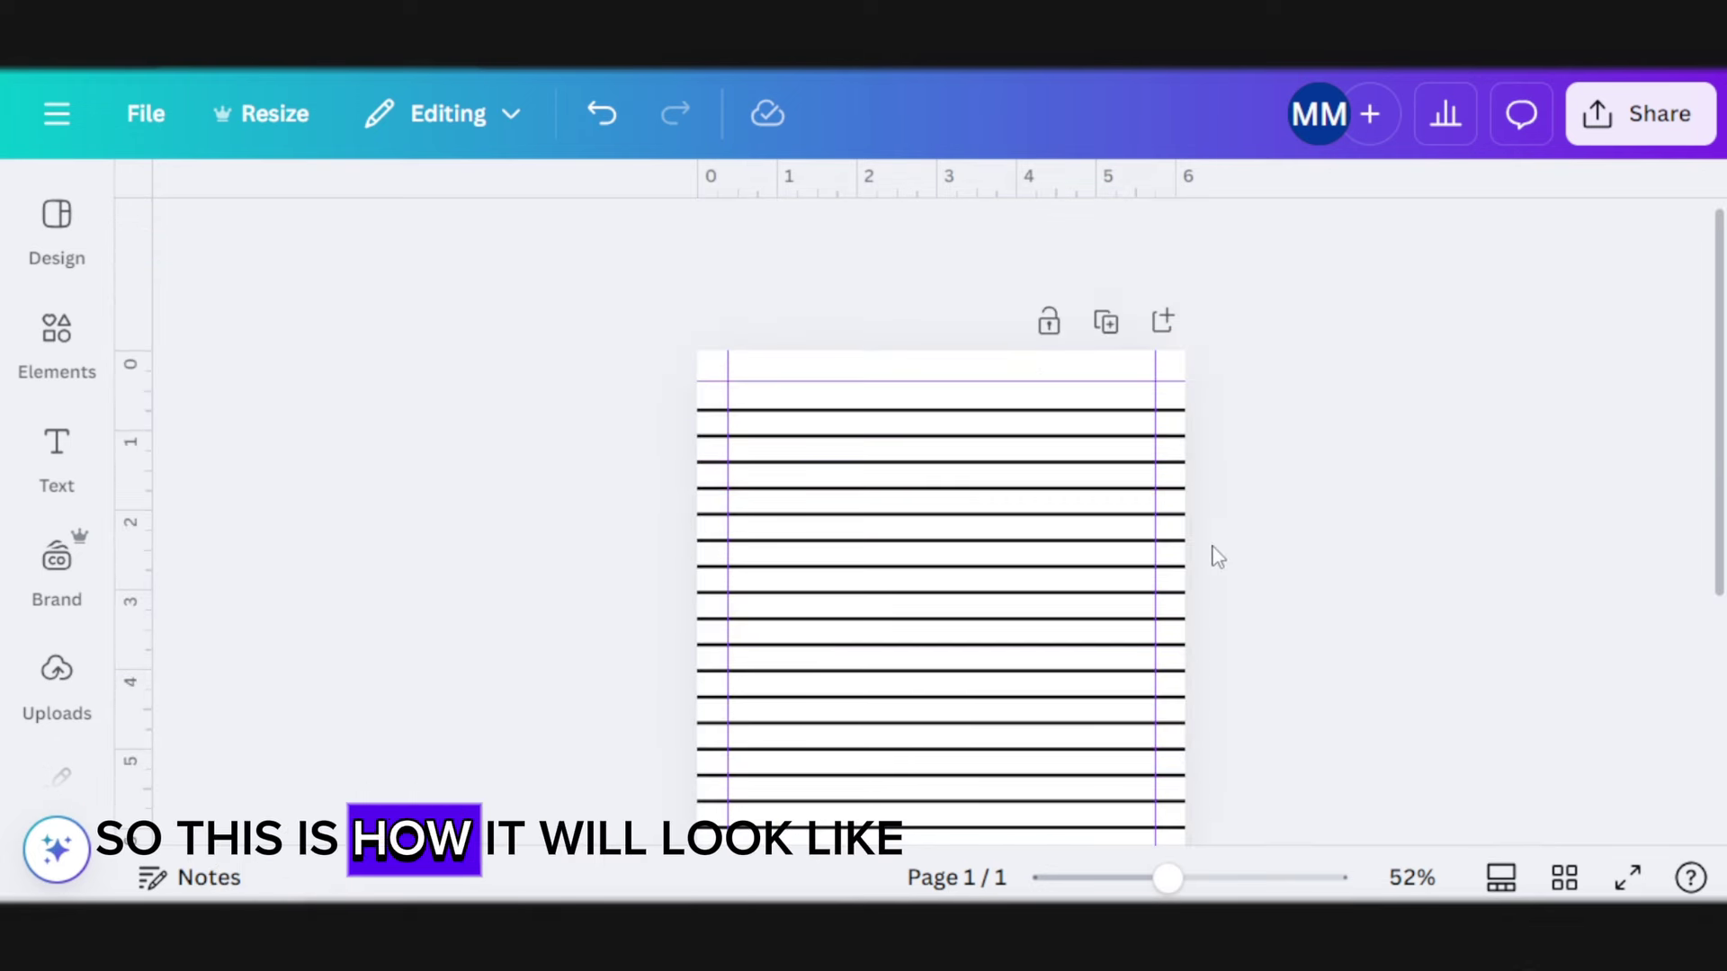
click(760, 461)
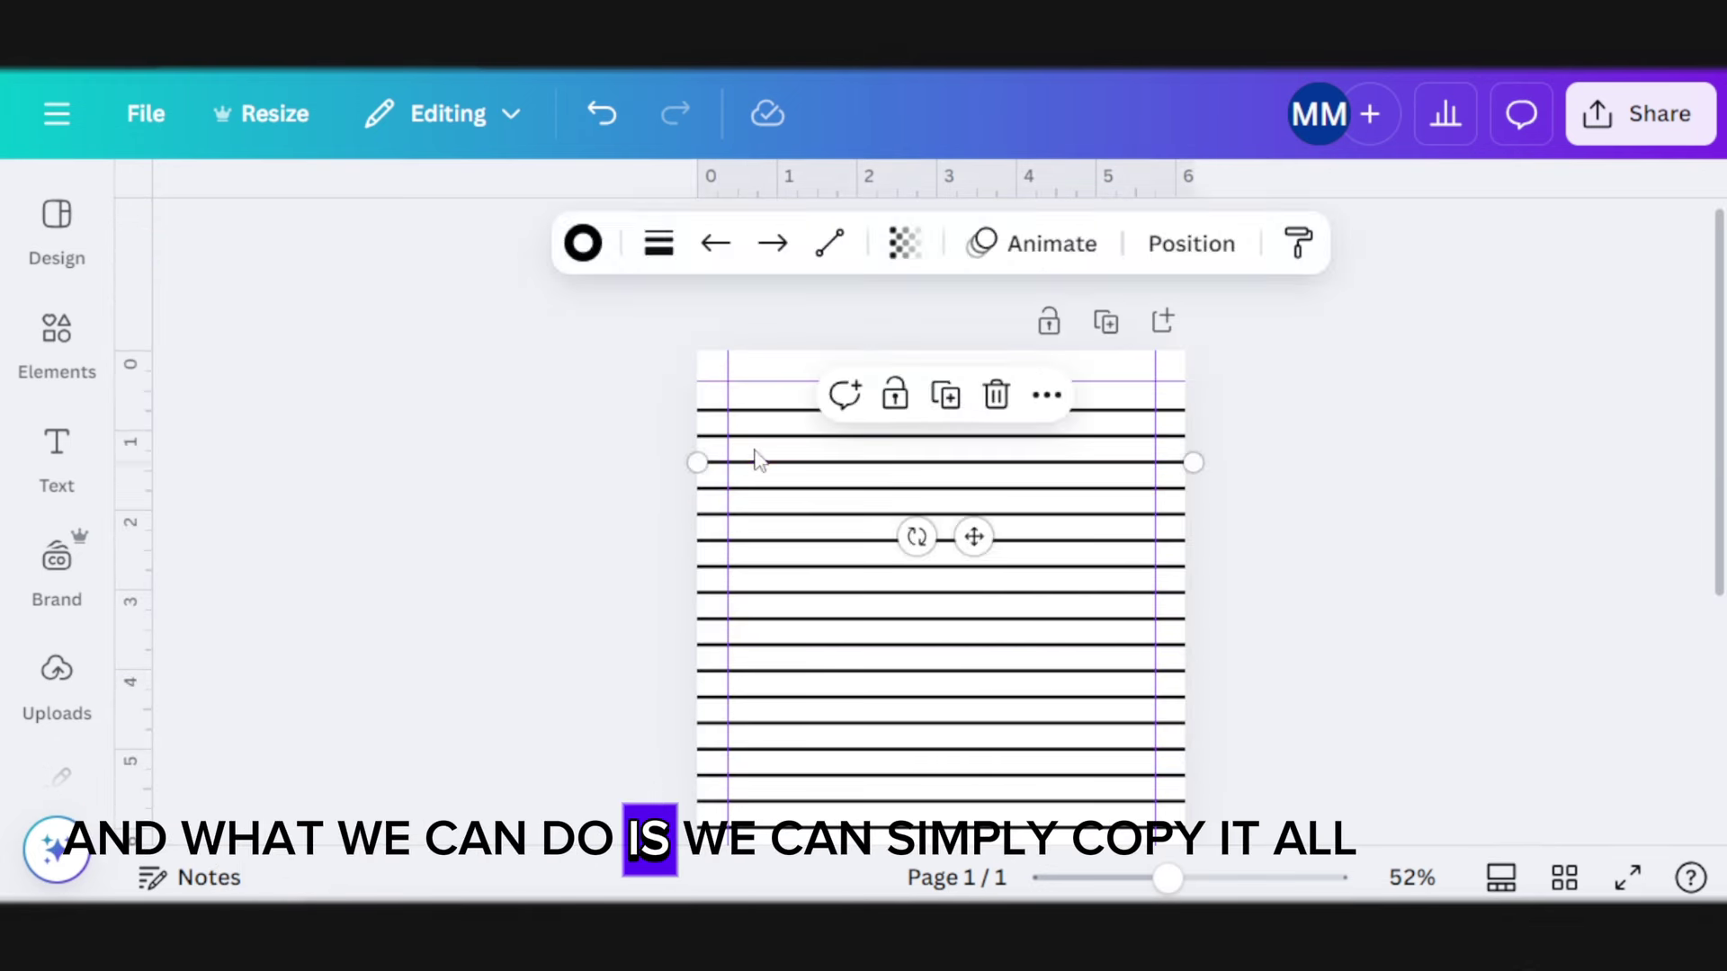
scroll(1099, 436, down, 3)
drag(1155, 780, 783, 260)
click(904, 243)
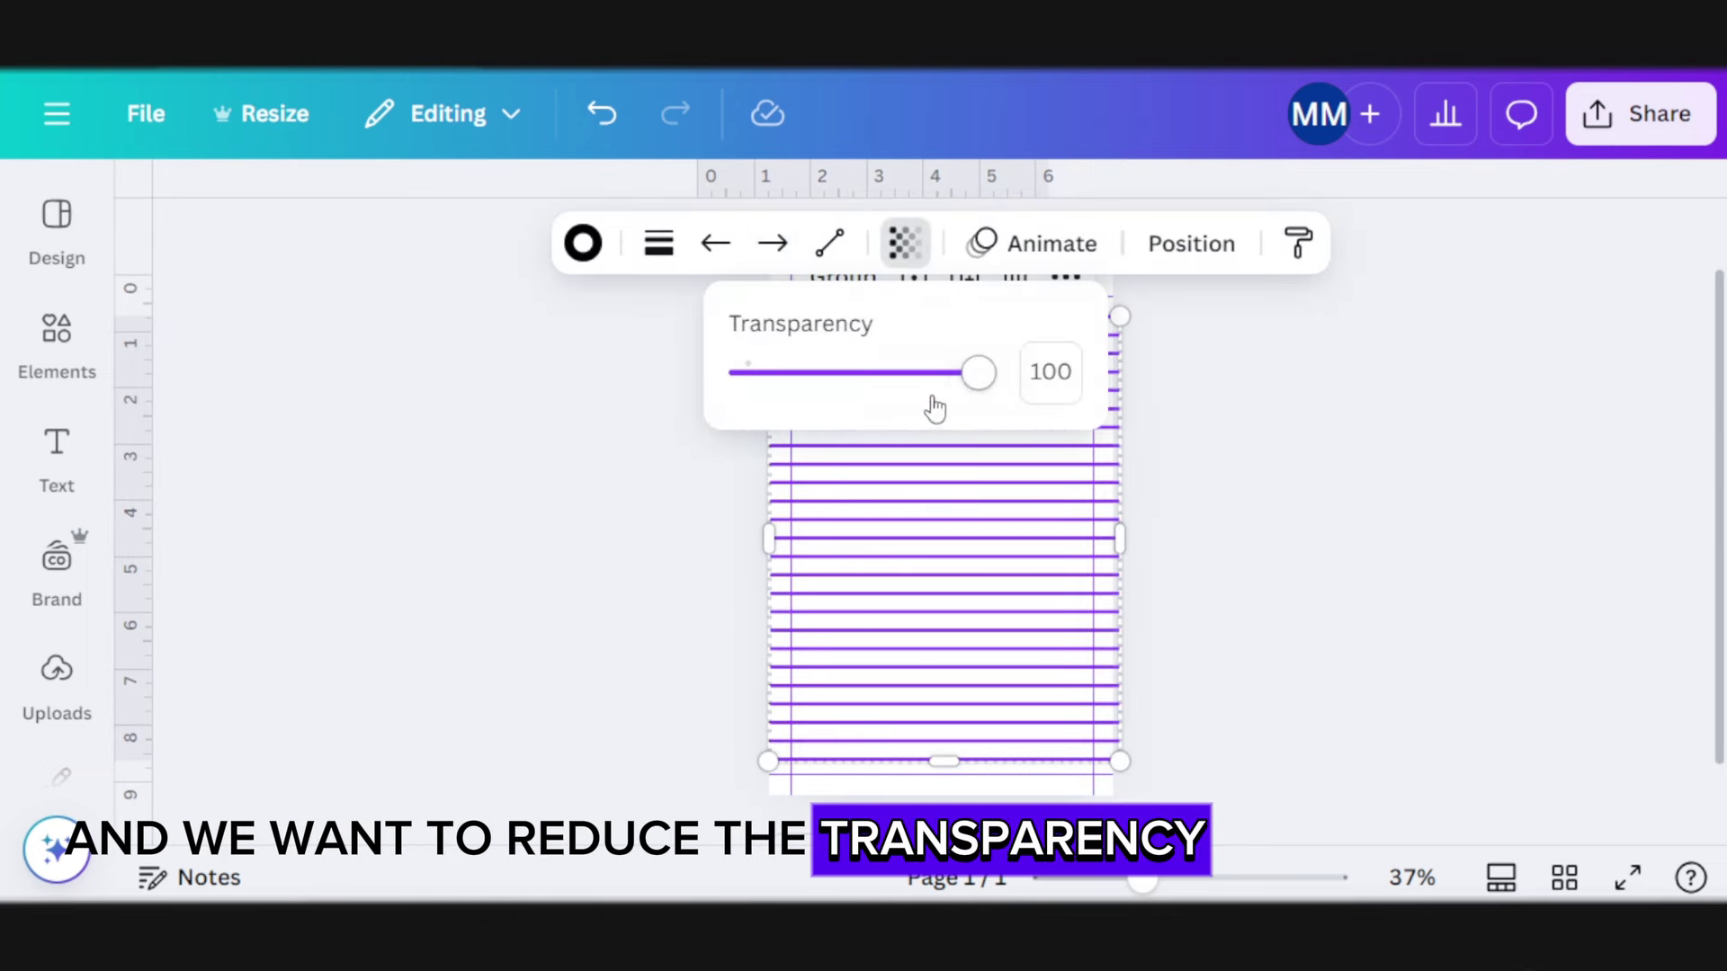
drag(975, 372, 871, 382)
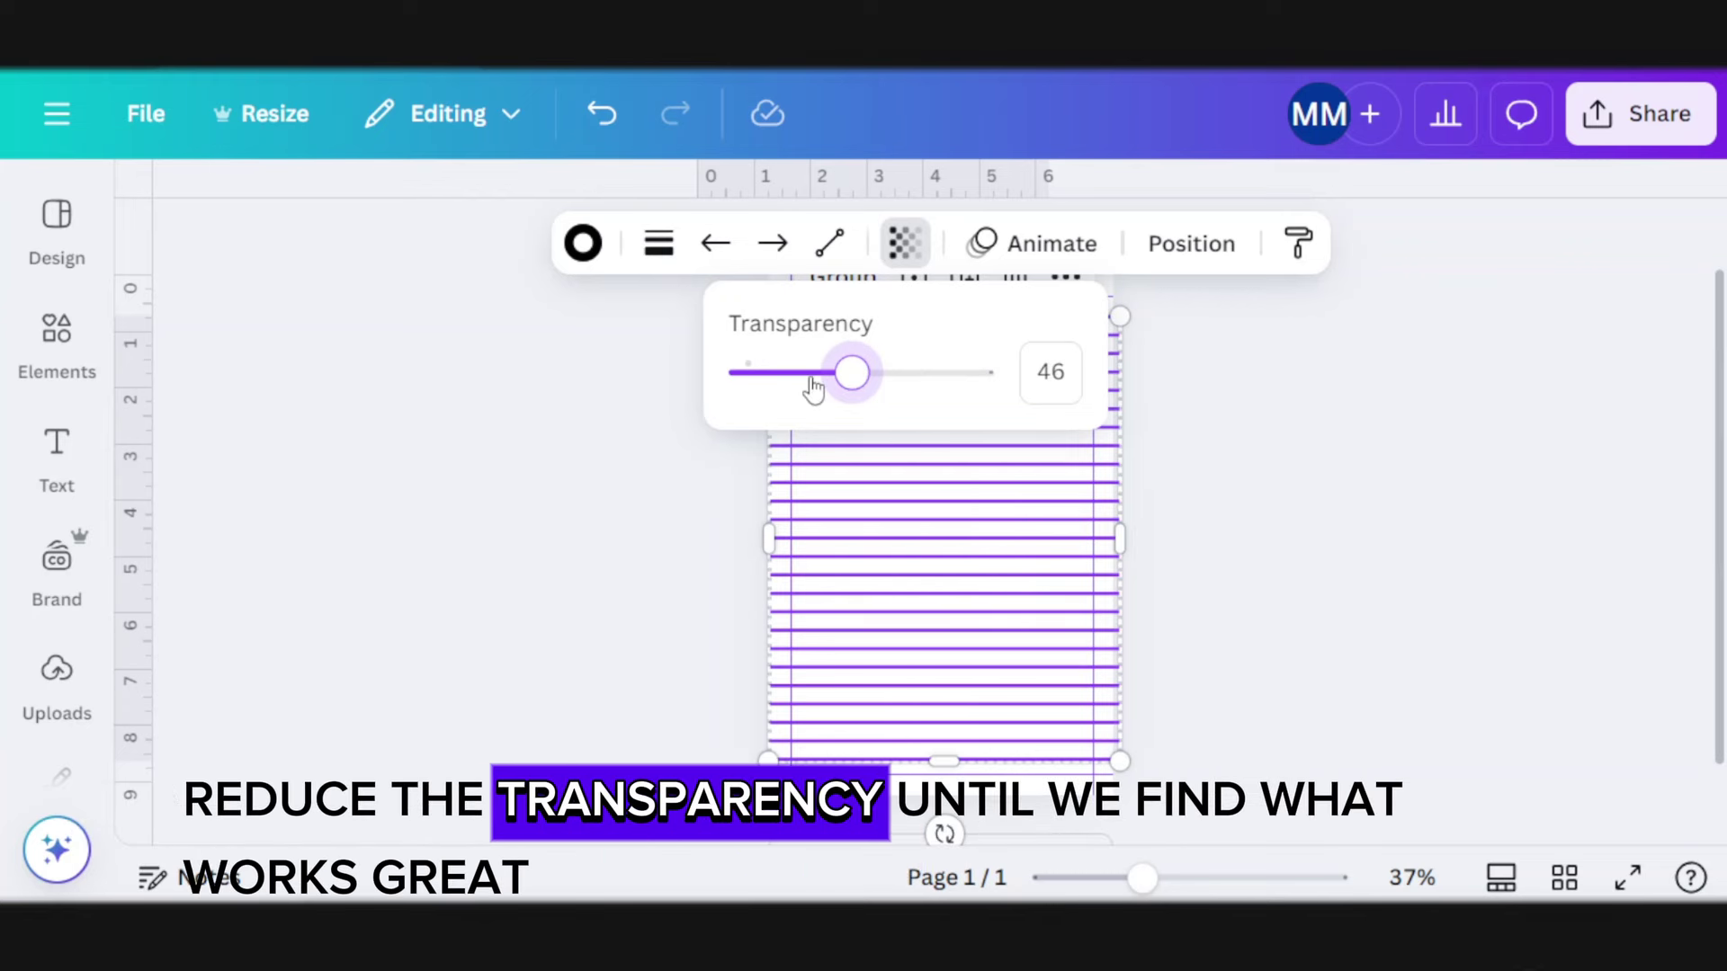
drag(836, 385, 819, 385)
Set the line weight of all the lines to 1 and fade them slightly further
click(1179, 474)
click(1211, 463)
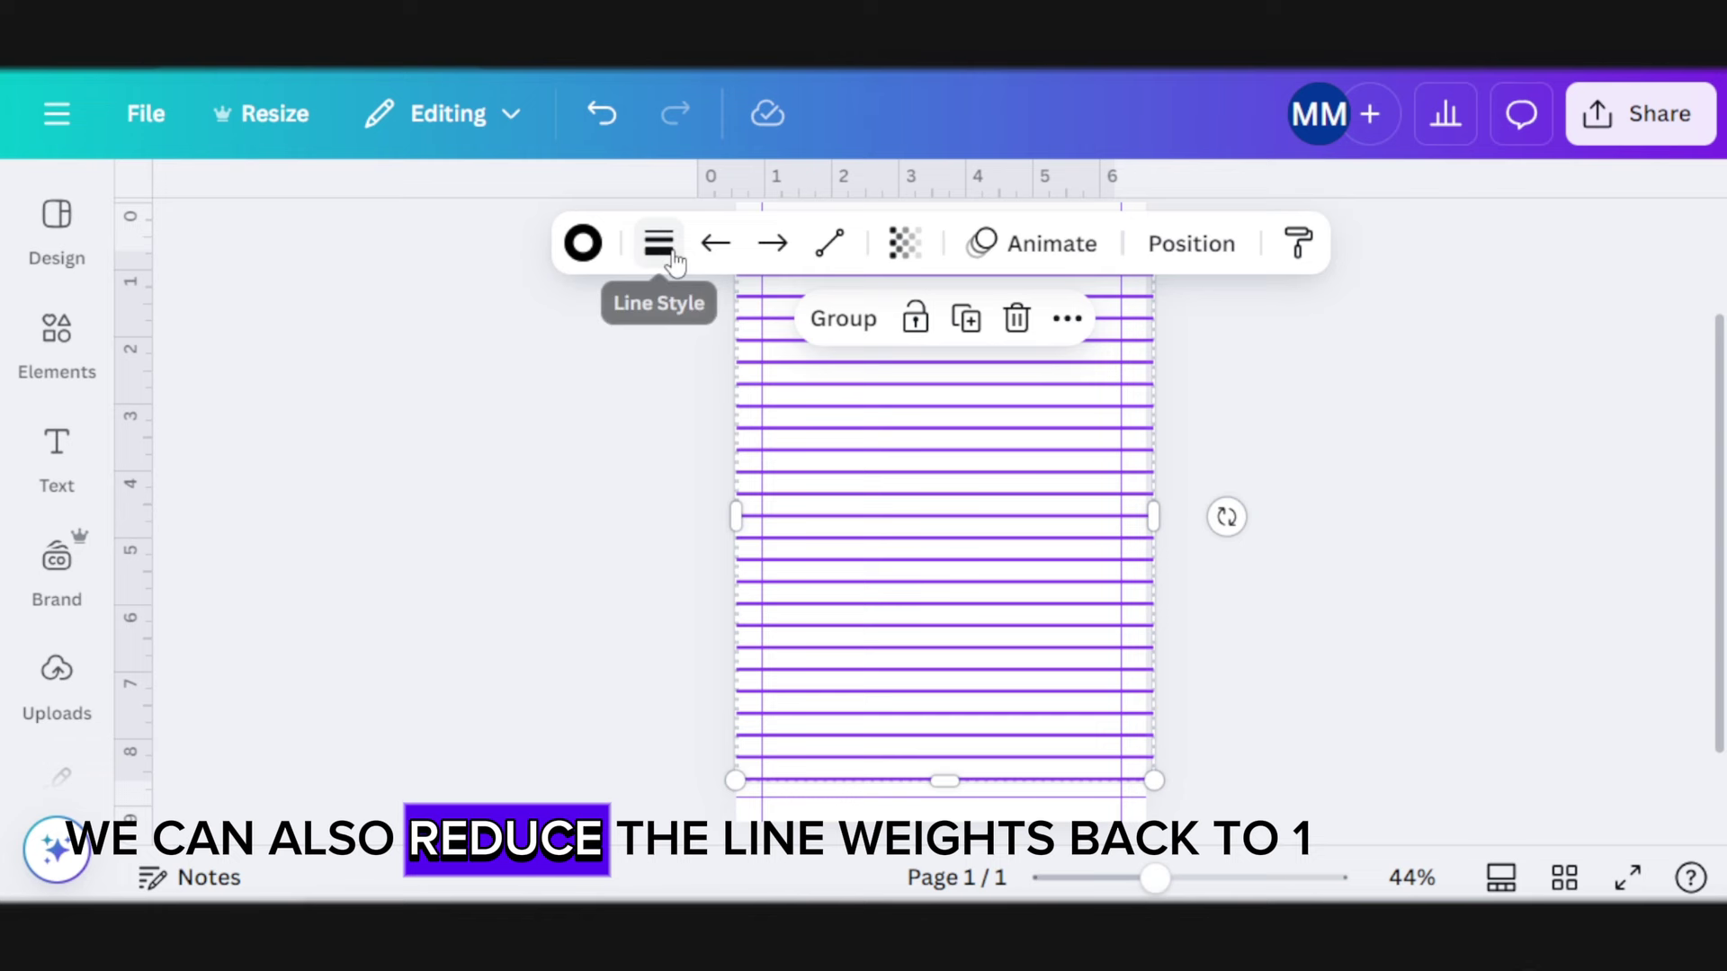
click(658, 243)
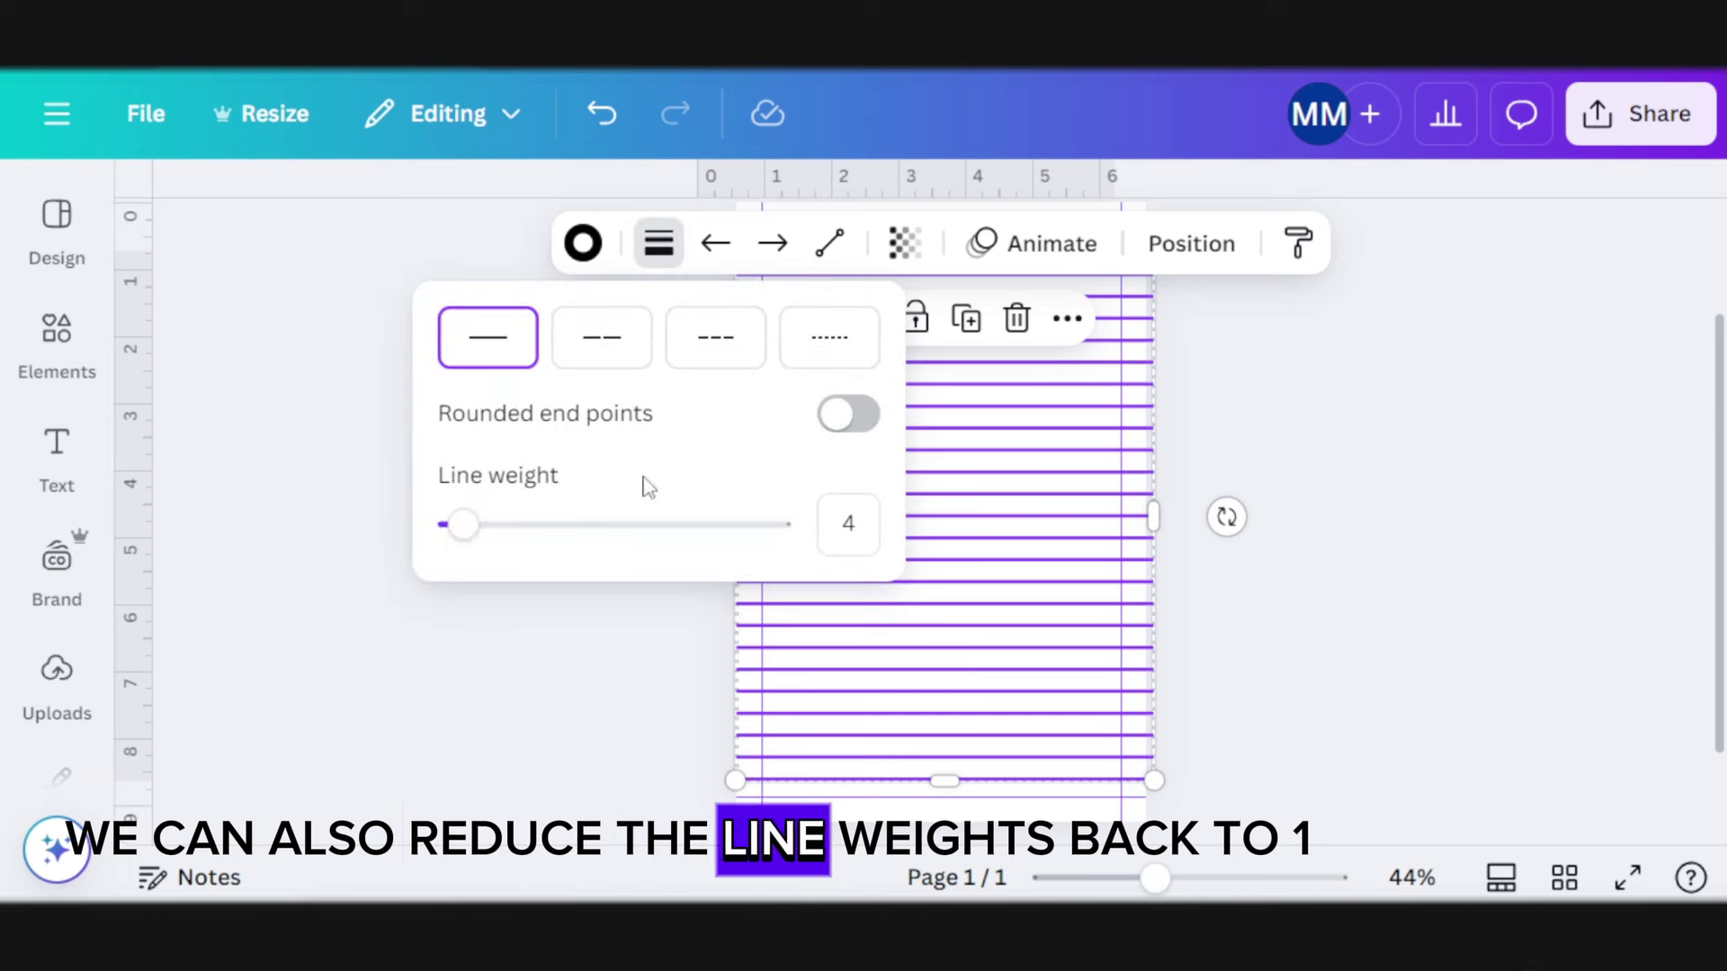
drag(465, 539, 385, 559)
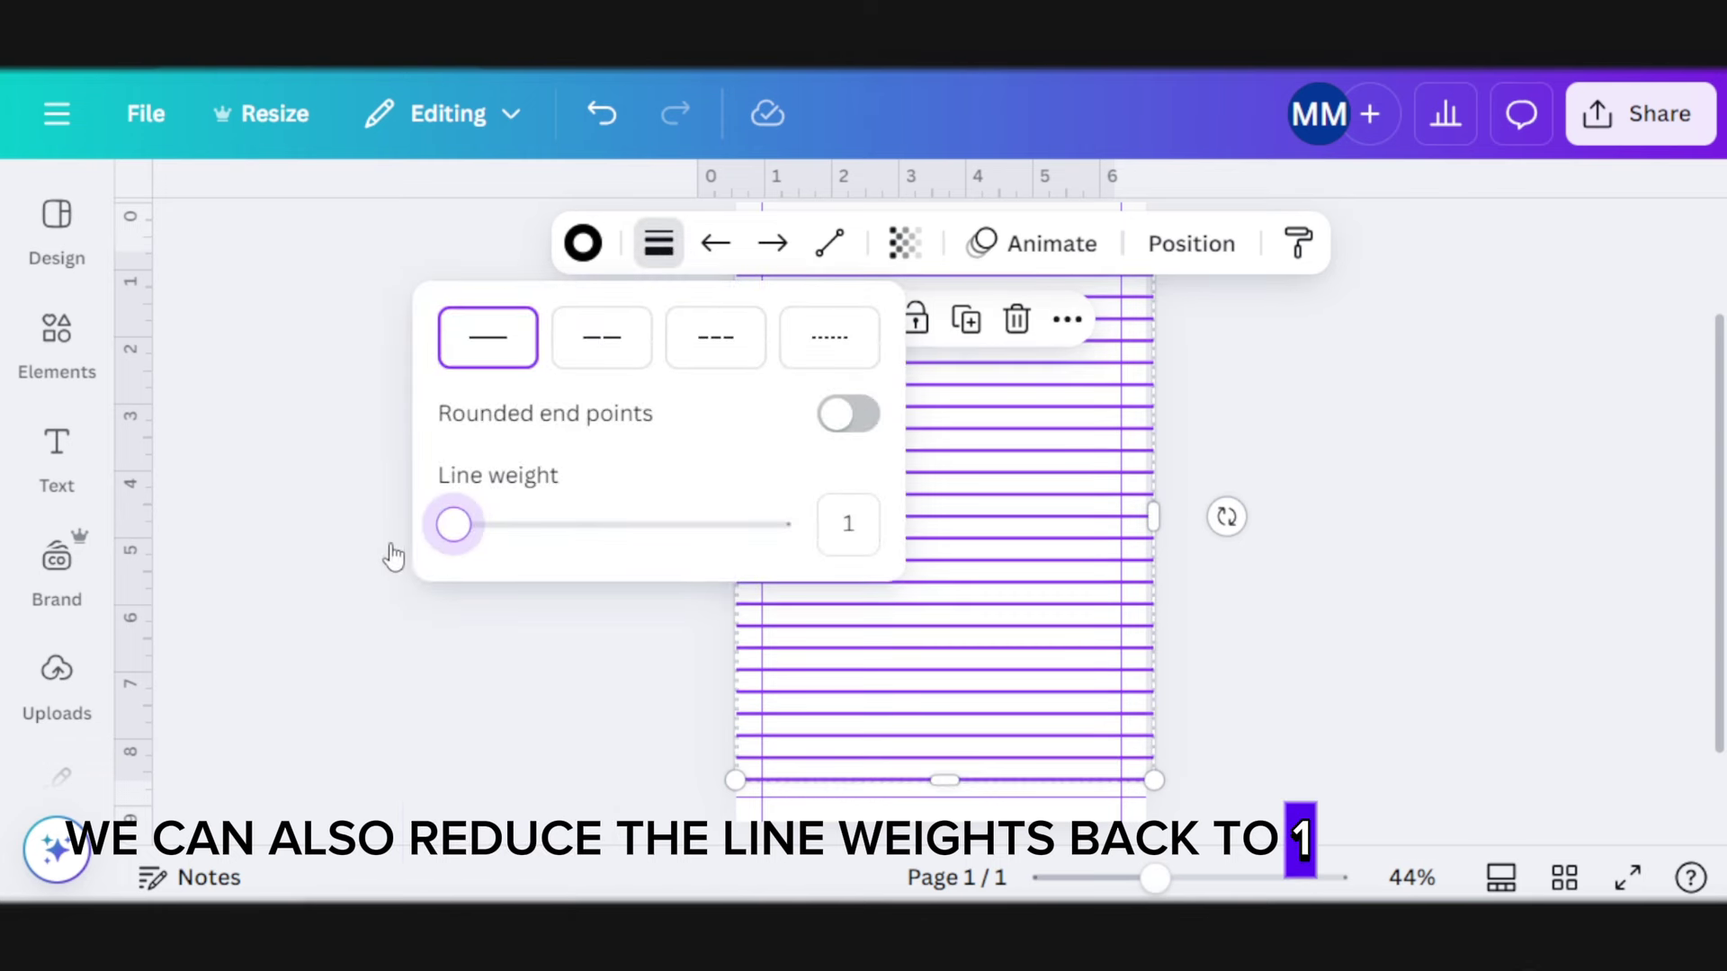
click(904, 243)
drag(812, 385, 803, 382)
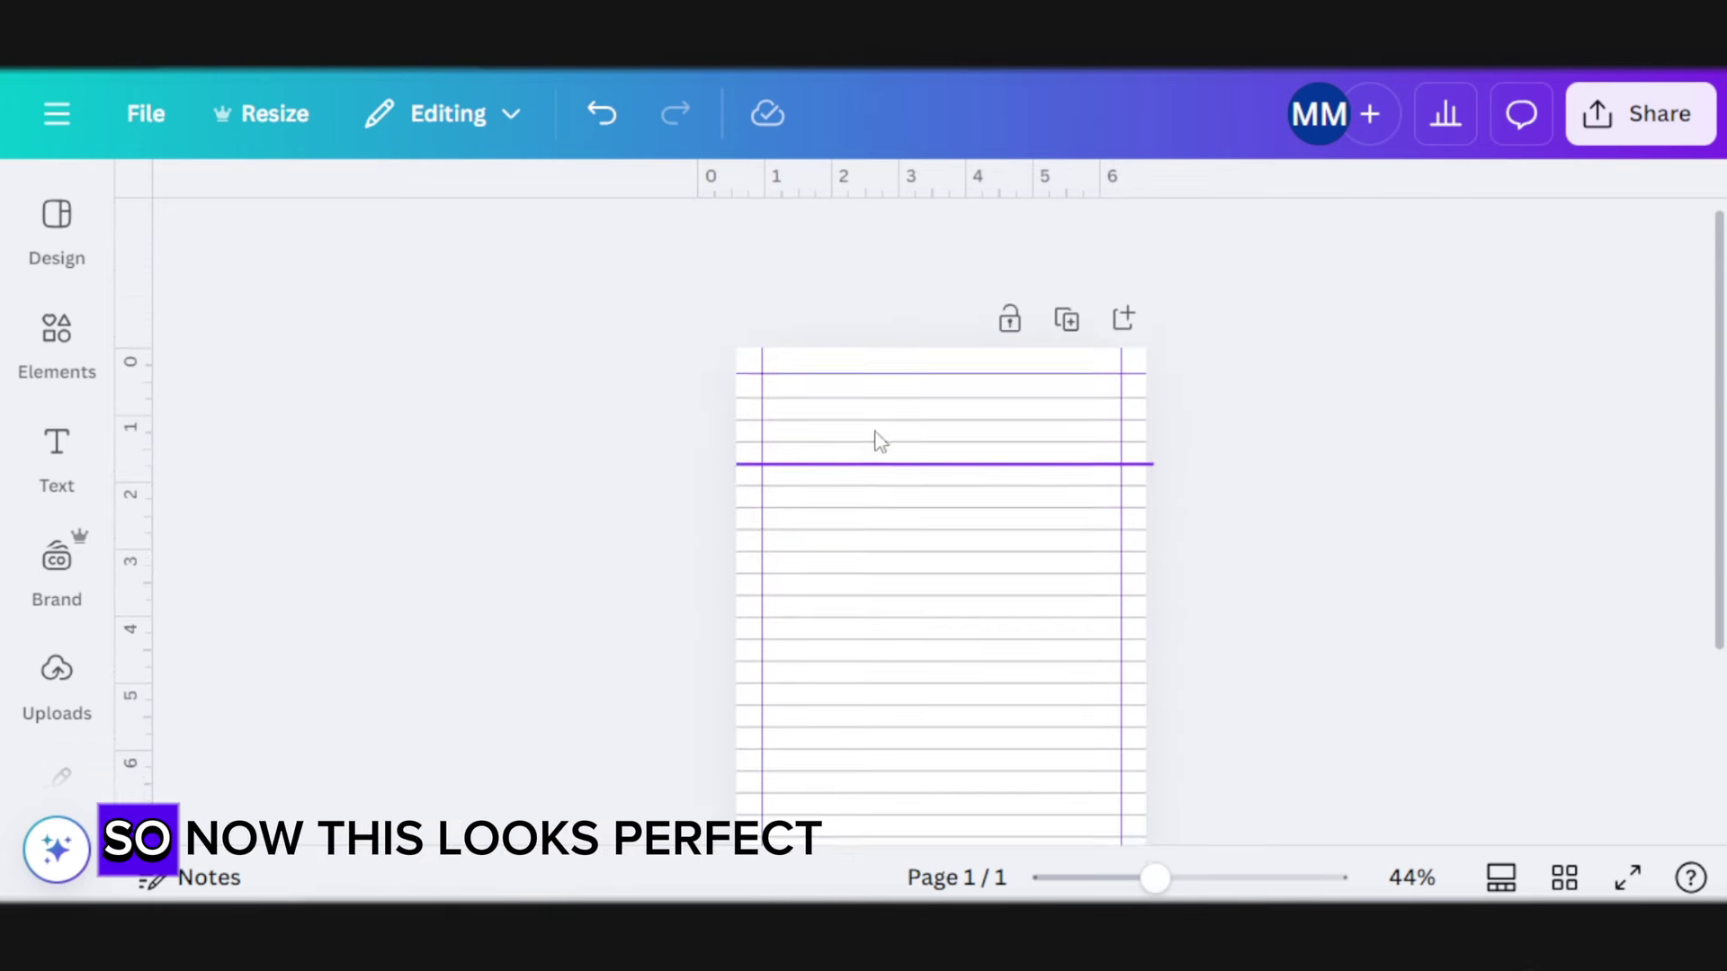
Review the faded lines over the whole page and search the elements library for "black and white pen"
scroll(983, 467, up, 3)
scroll(1268, 459, down, 5)
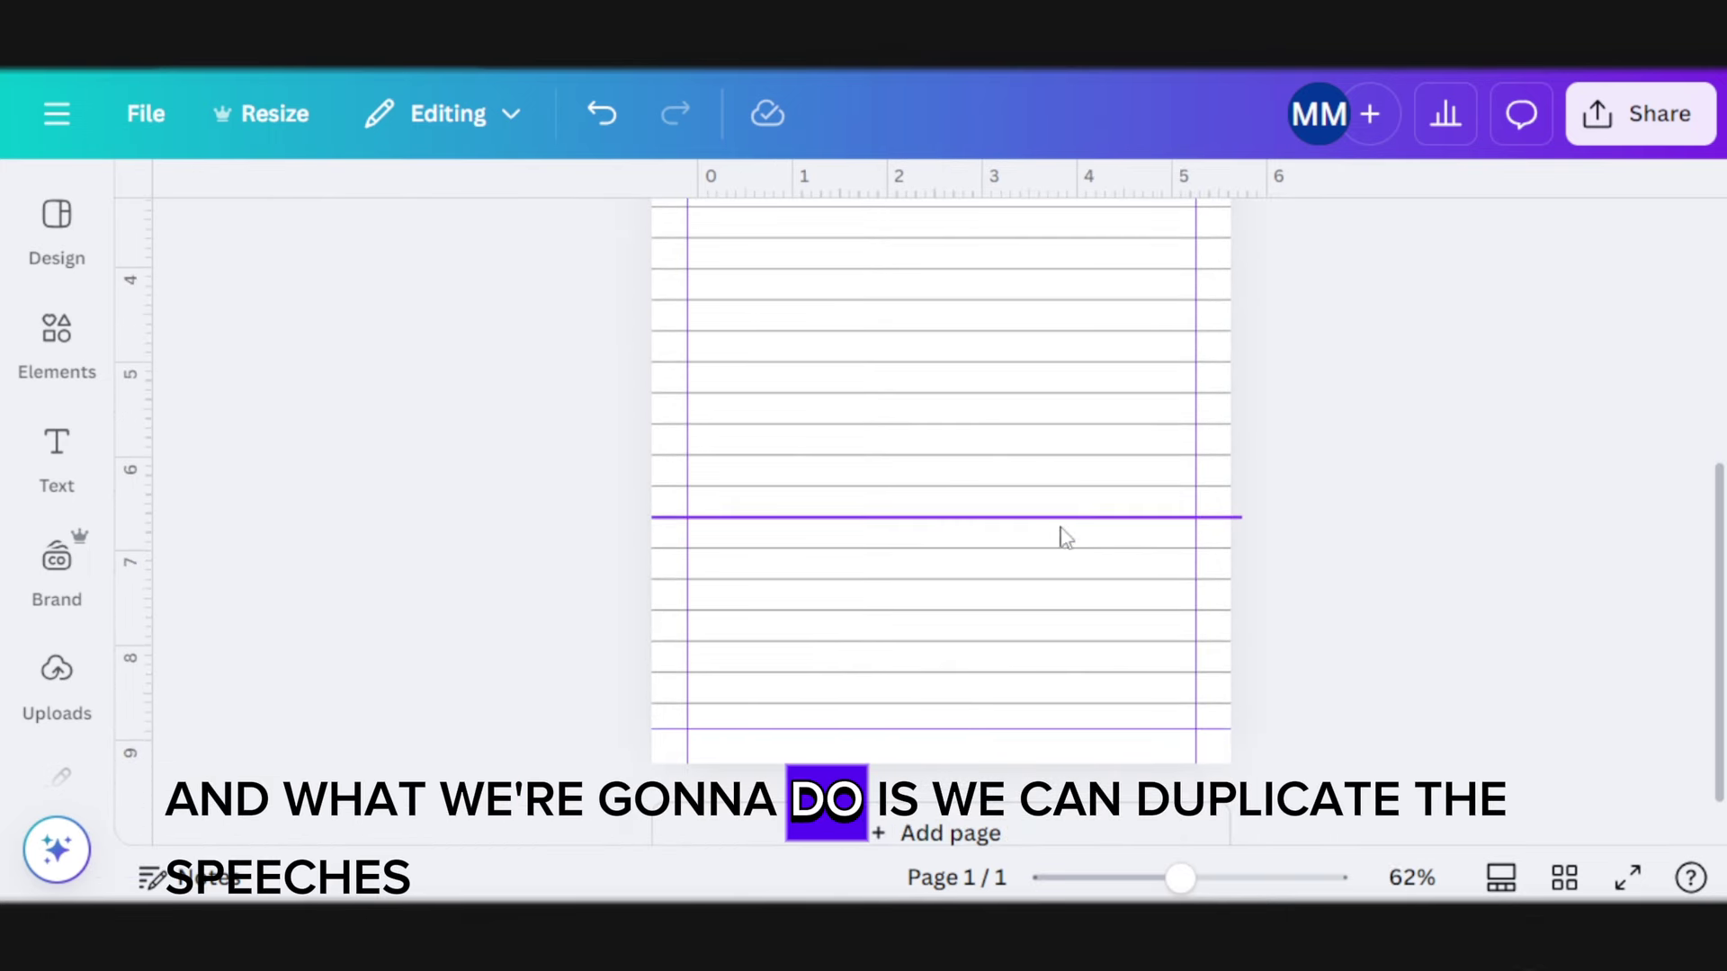
scroll(1219, 587, up, 4)
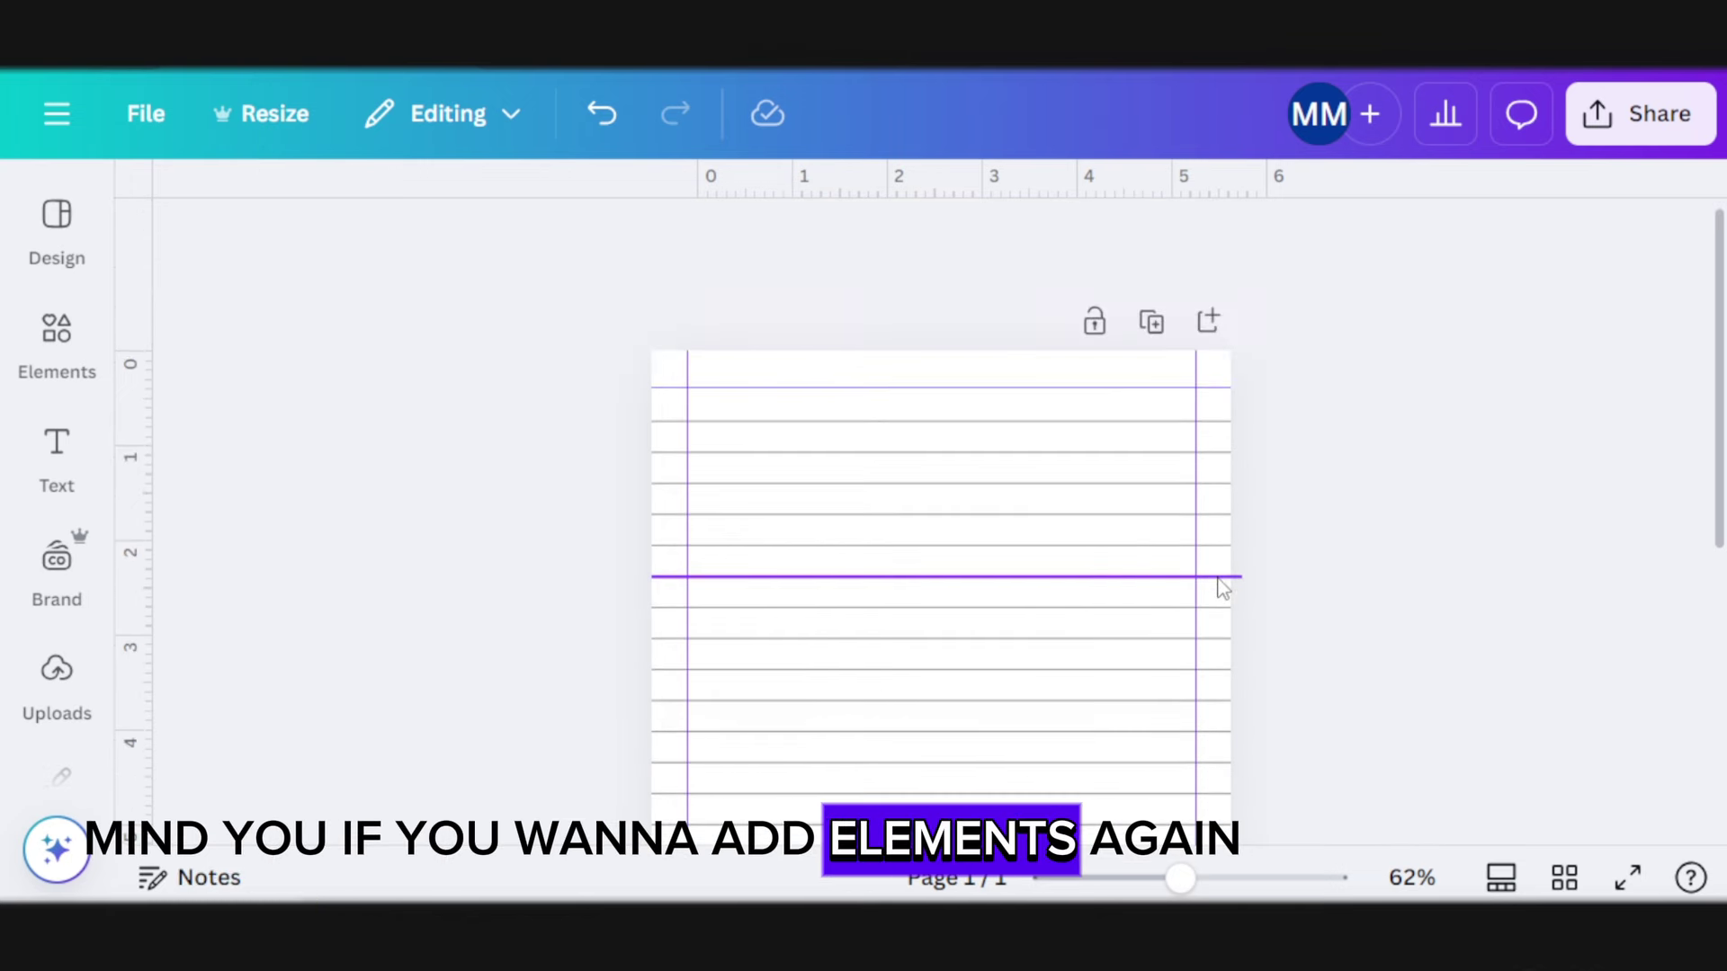
click(49, 346)
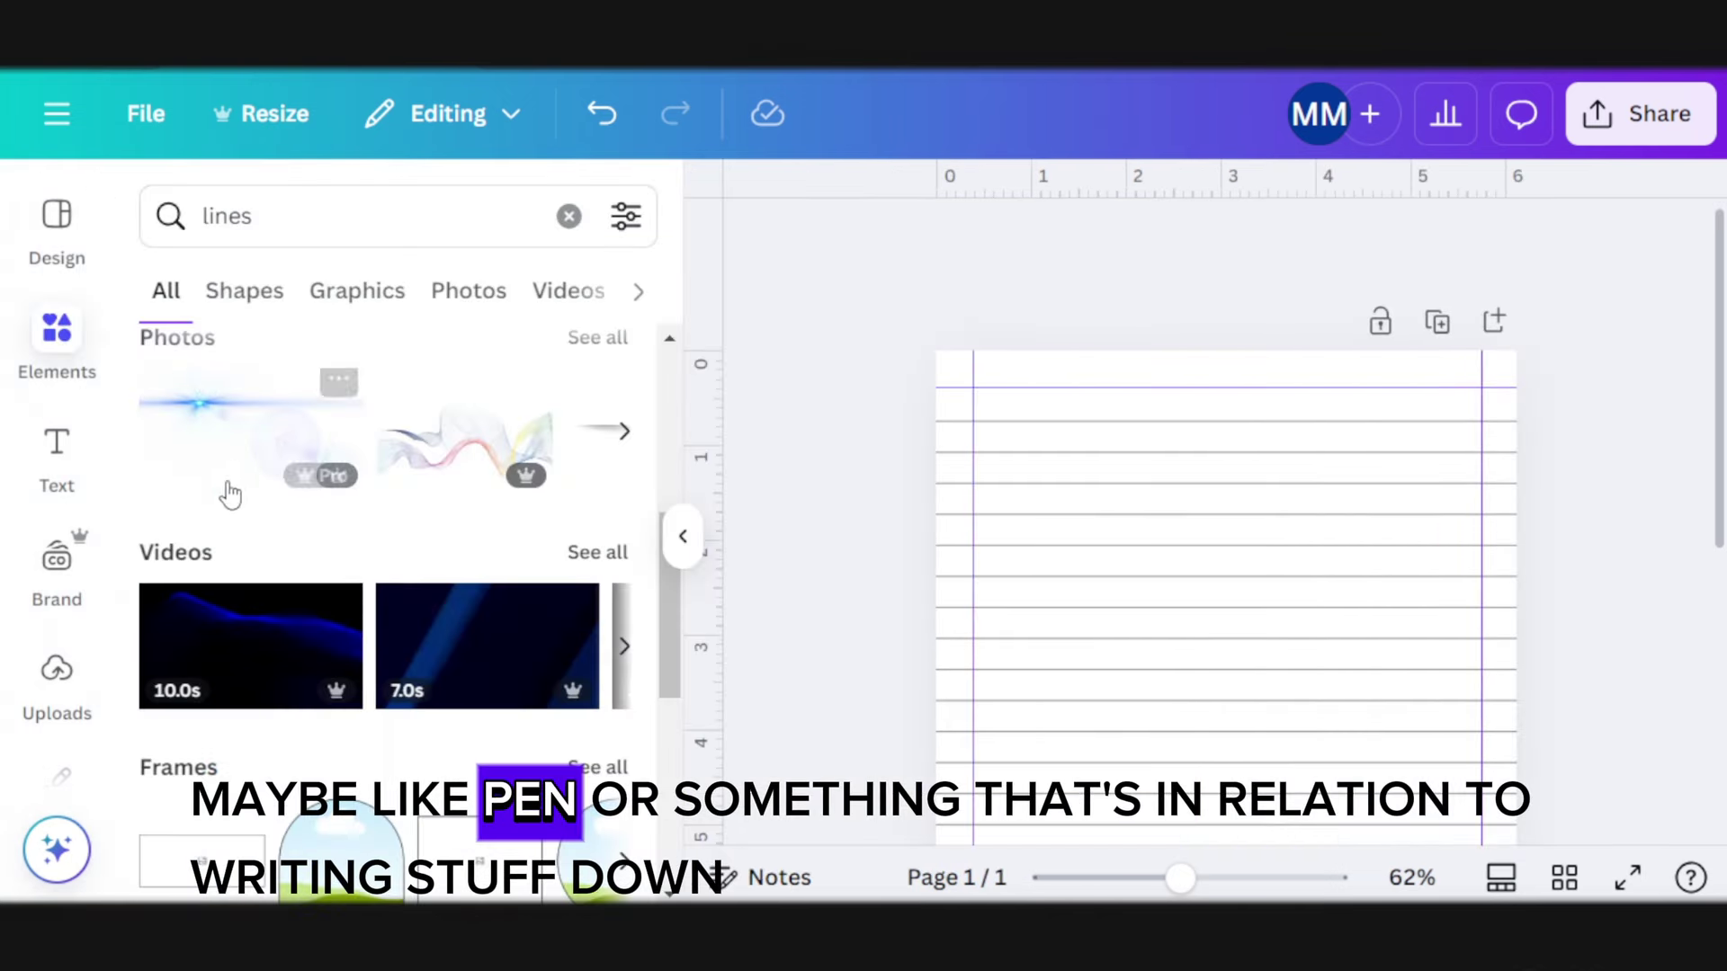
scroll(234, 494, up, 5)
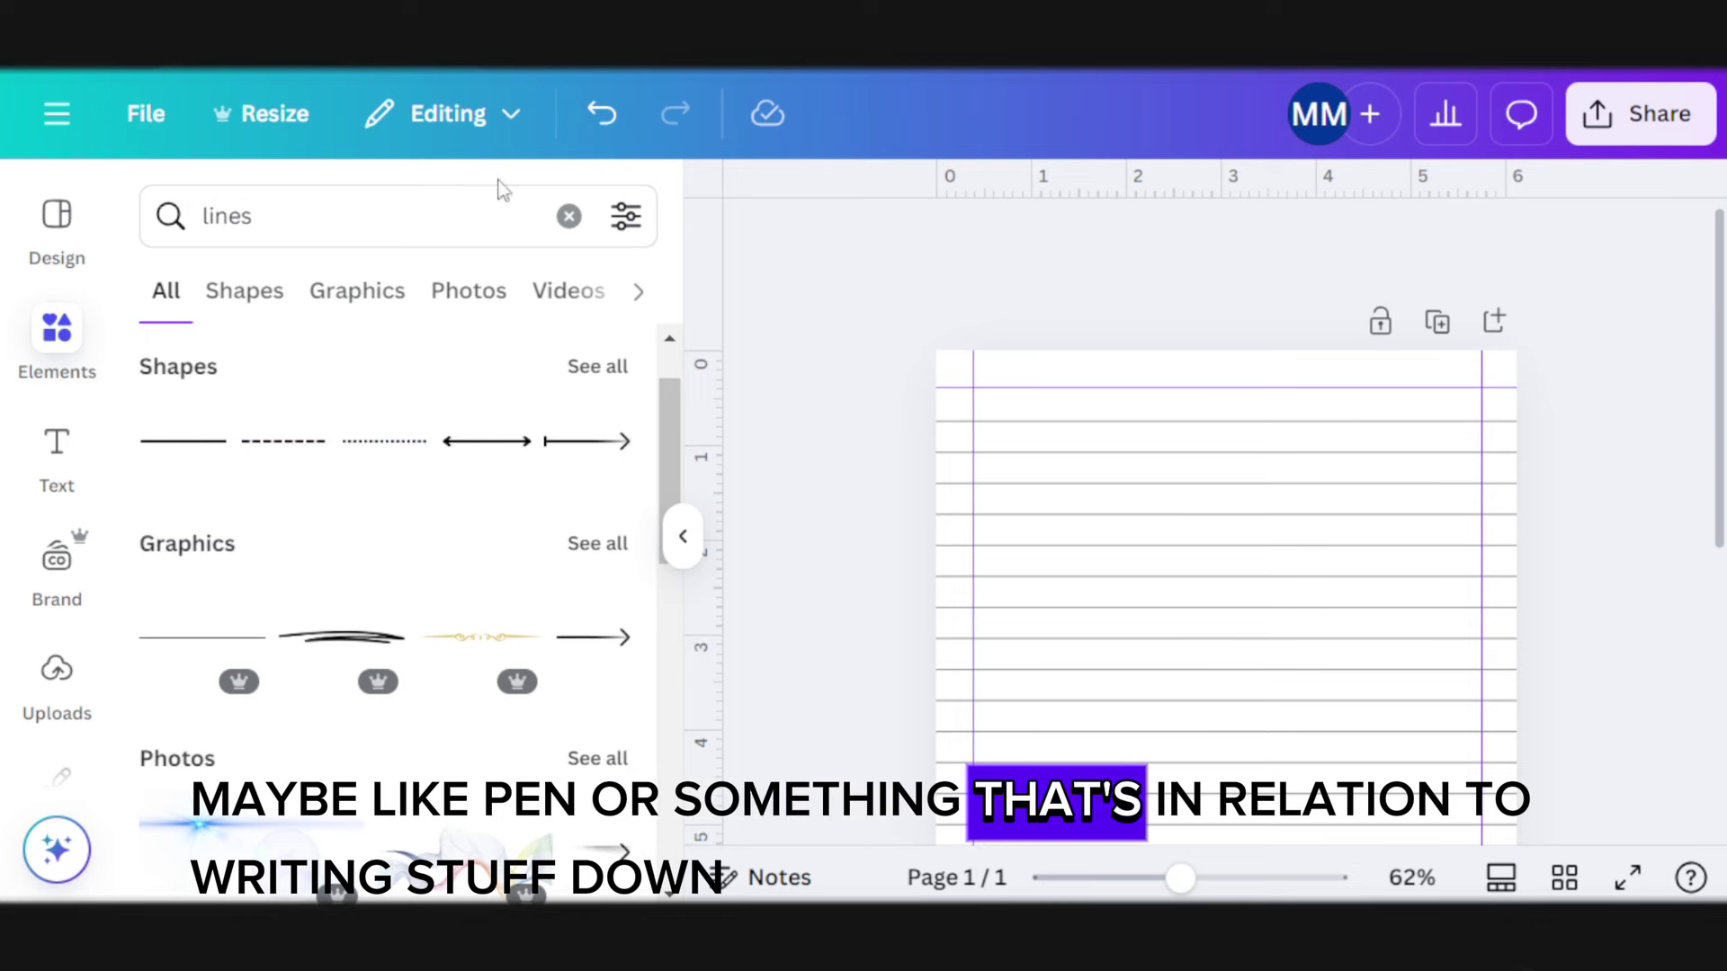
click(304, 227)
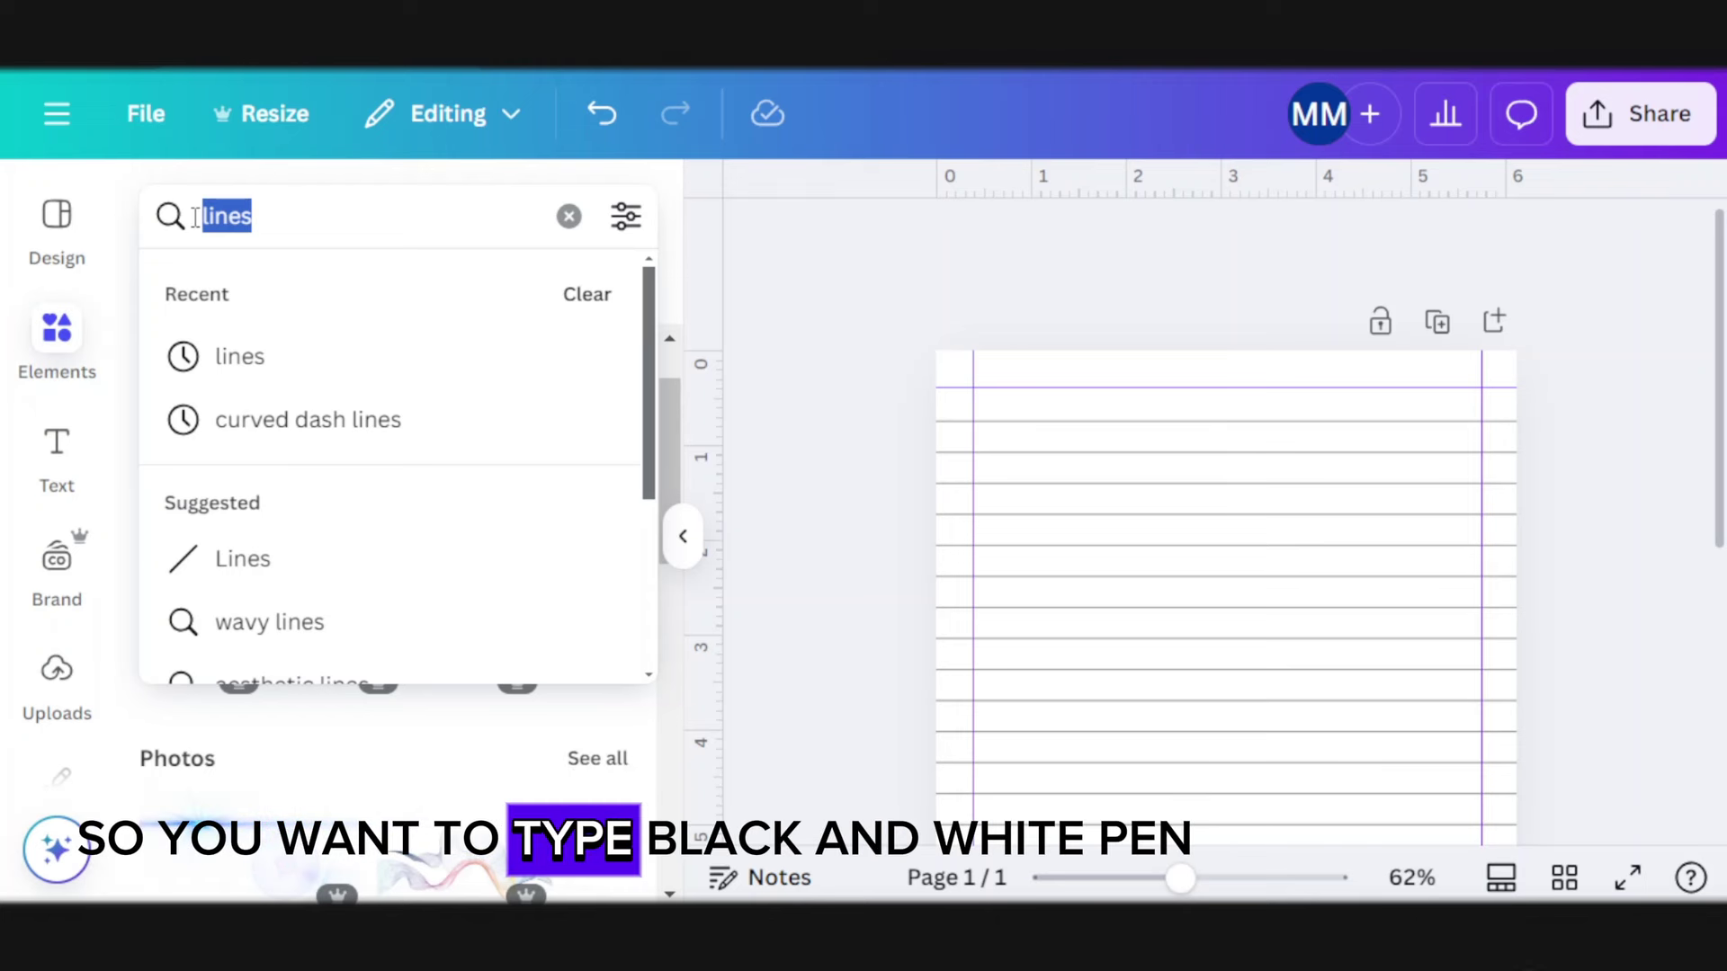
text(black )
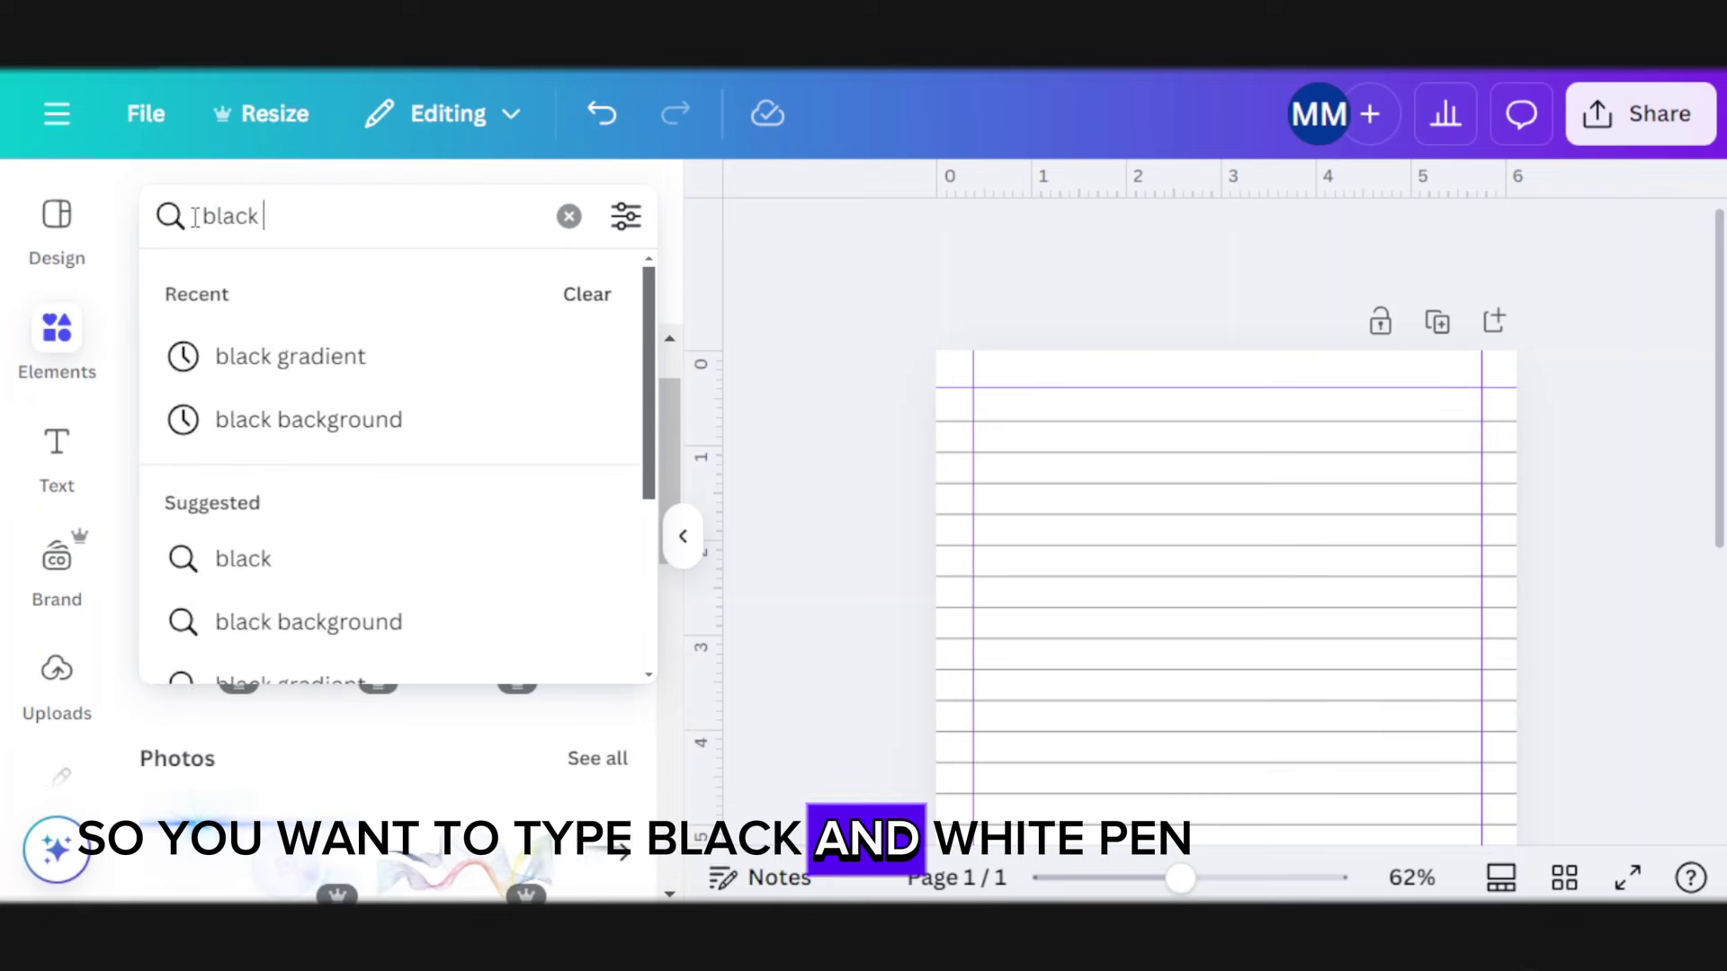
text(and white pen)
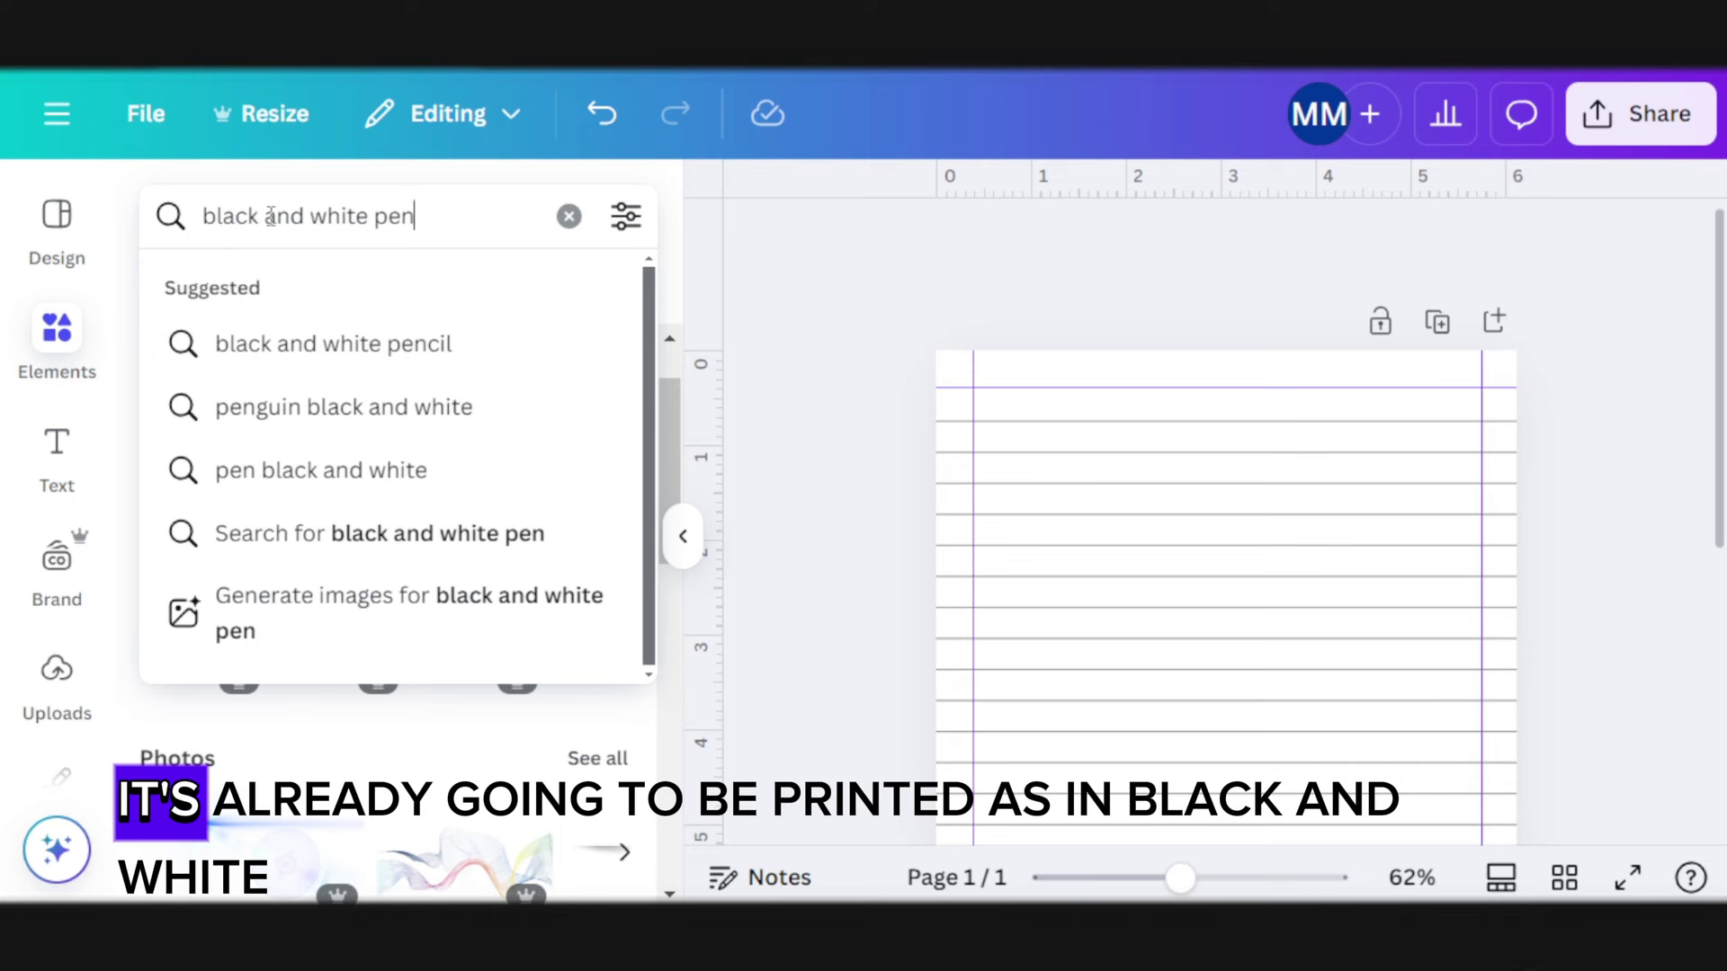
key(Return)
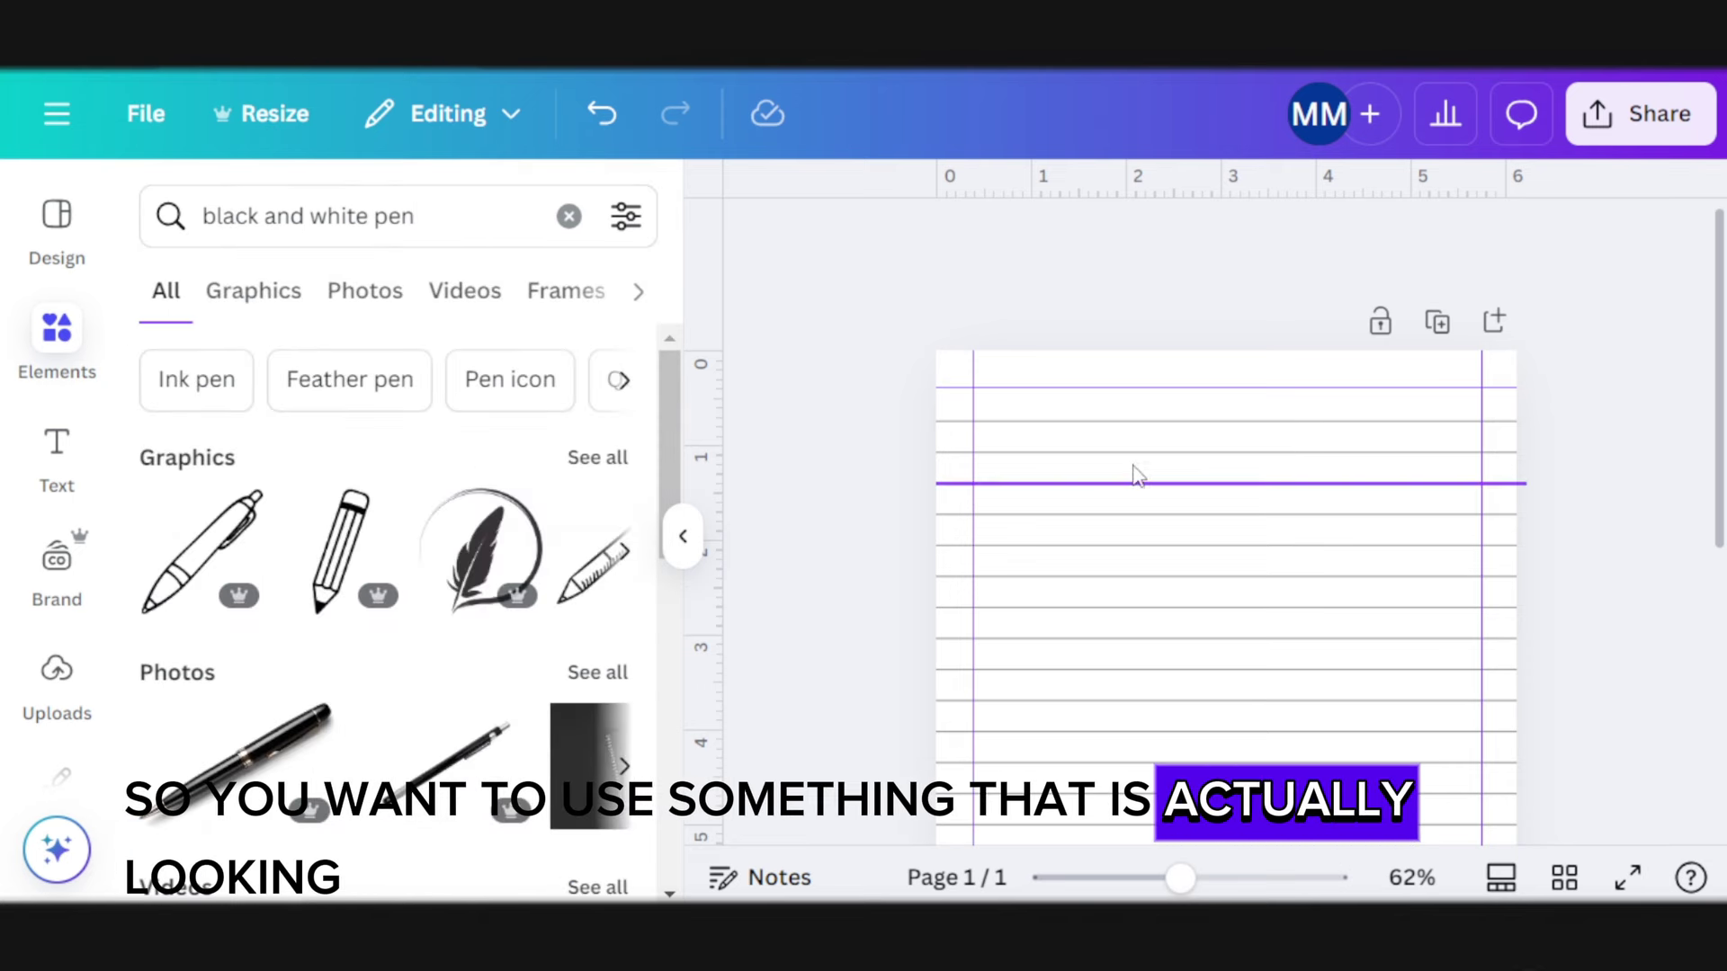
Place the outlined ballpoint pen graphic, shrunk to about 0.75 in, in the page's lower right corner and adjust its transparency
scroll(1135, 475, down, 5)
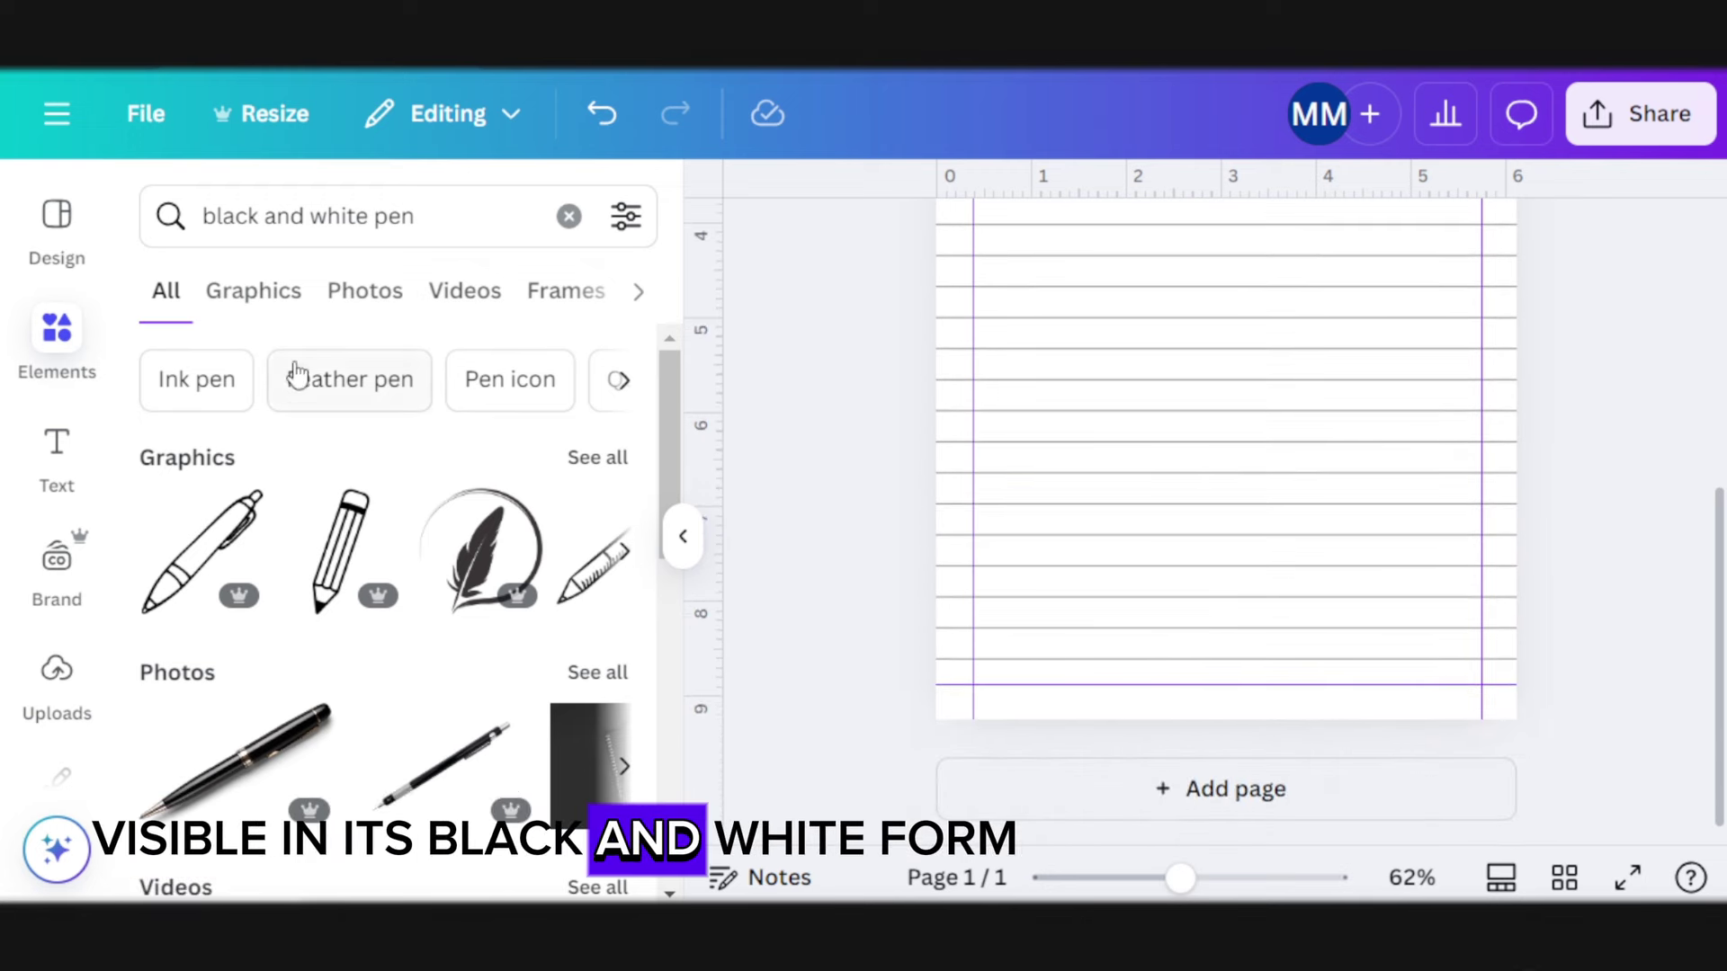
click(202, 554)
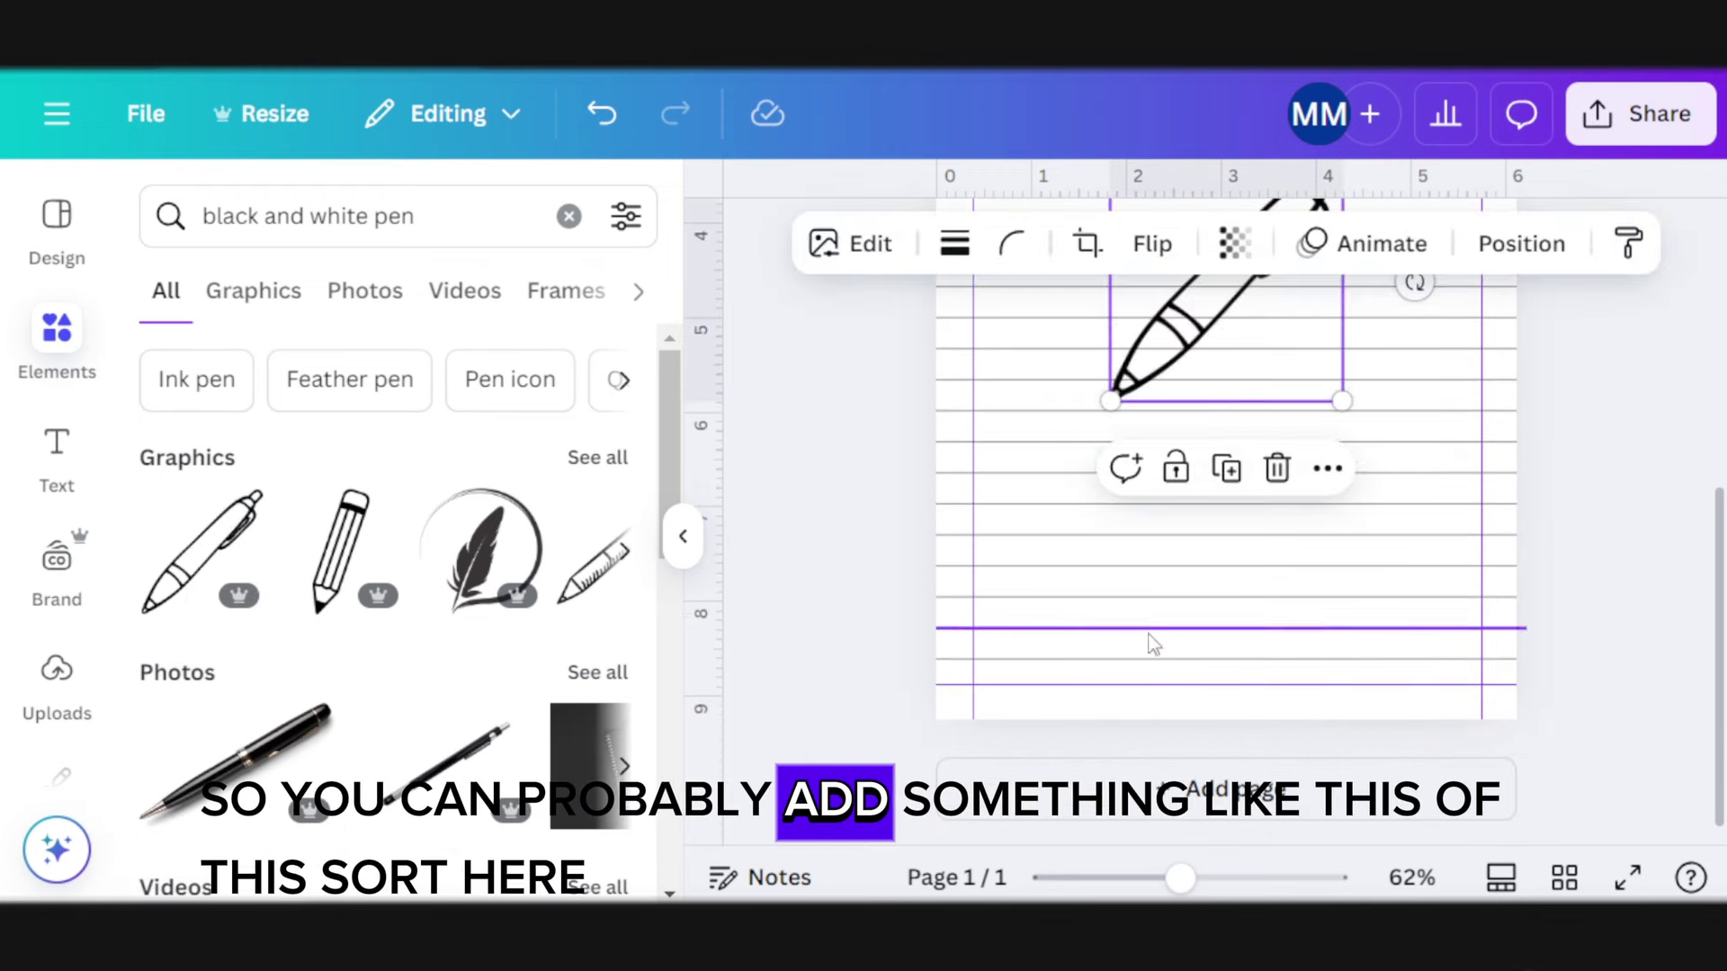
drag(1226, 378, 1203, 616)
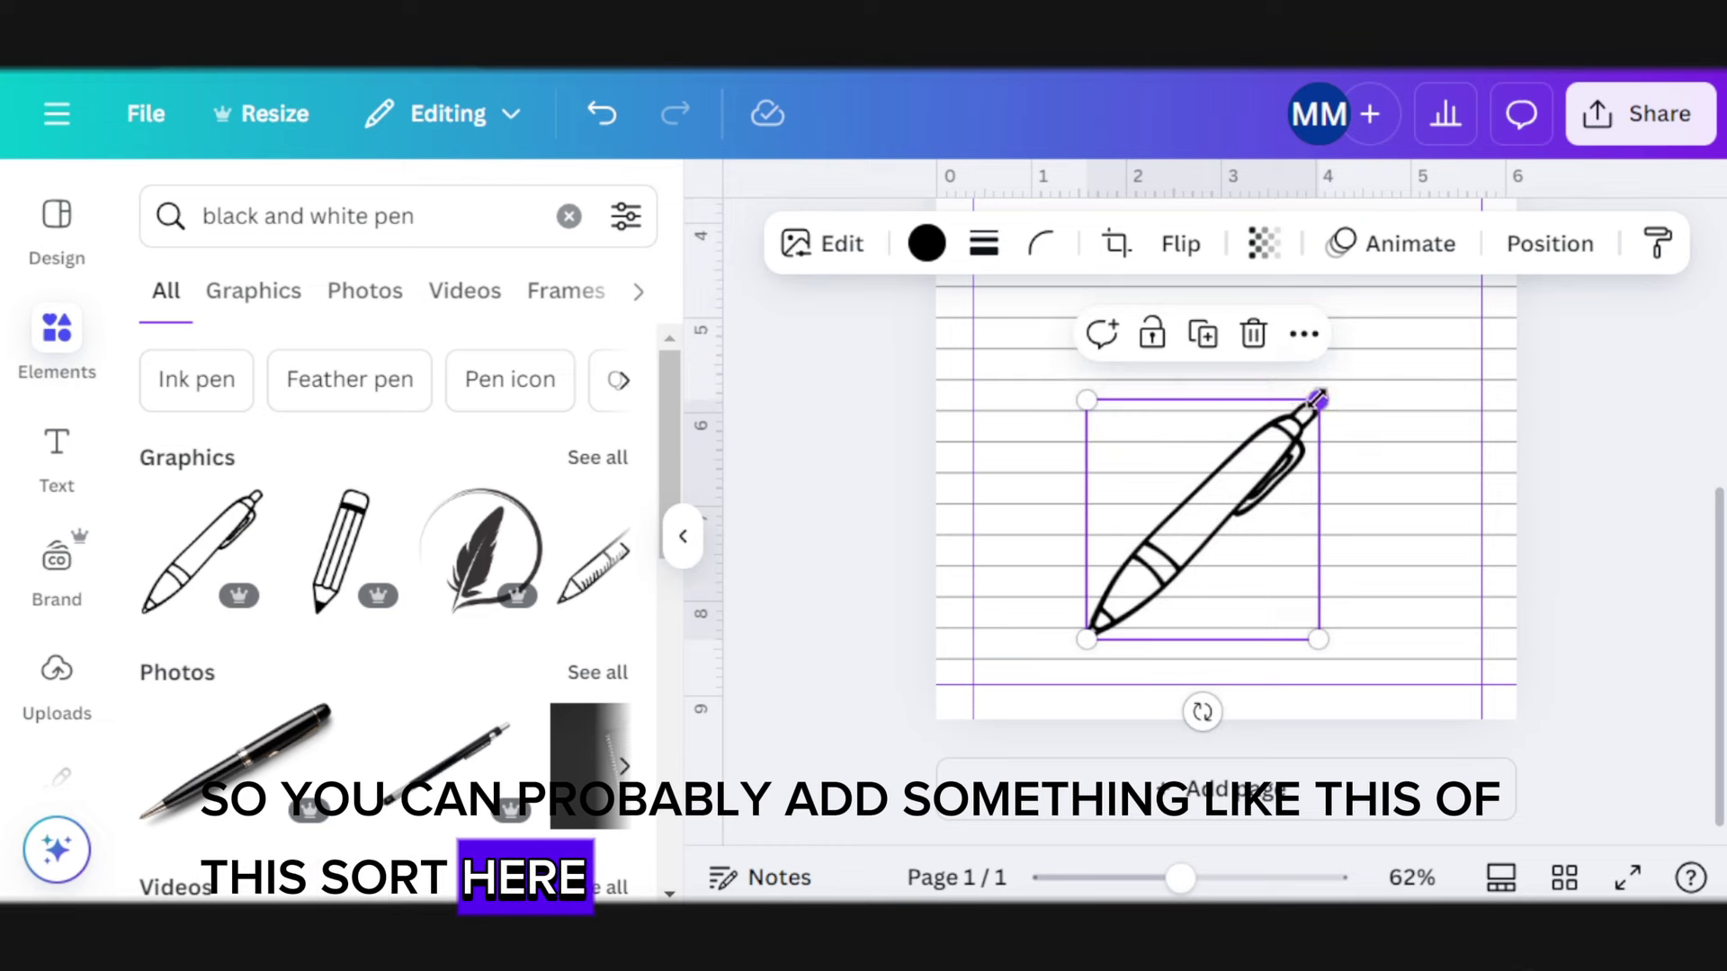
drag(1318, 398, 1423, 632)
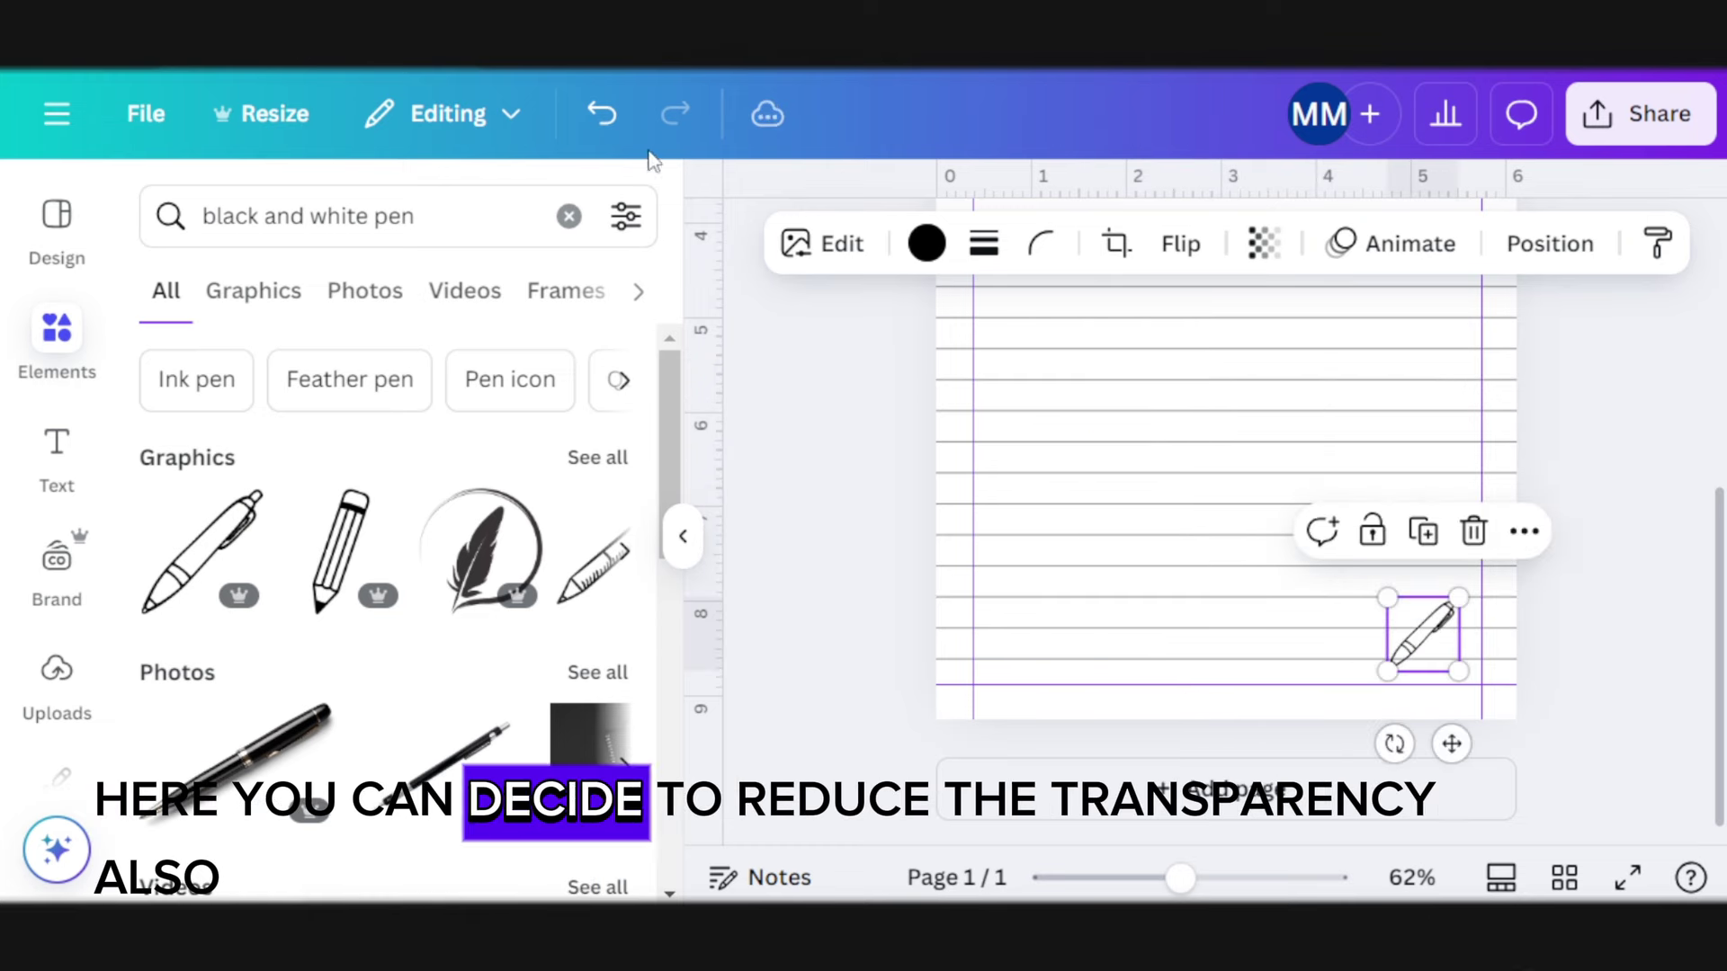
click(1264, 242)
click(1270, 373)
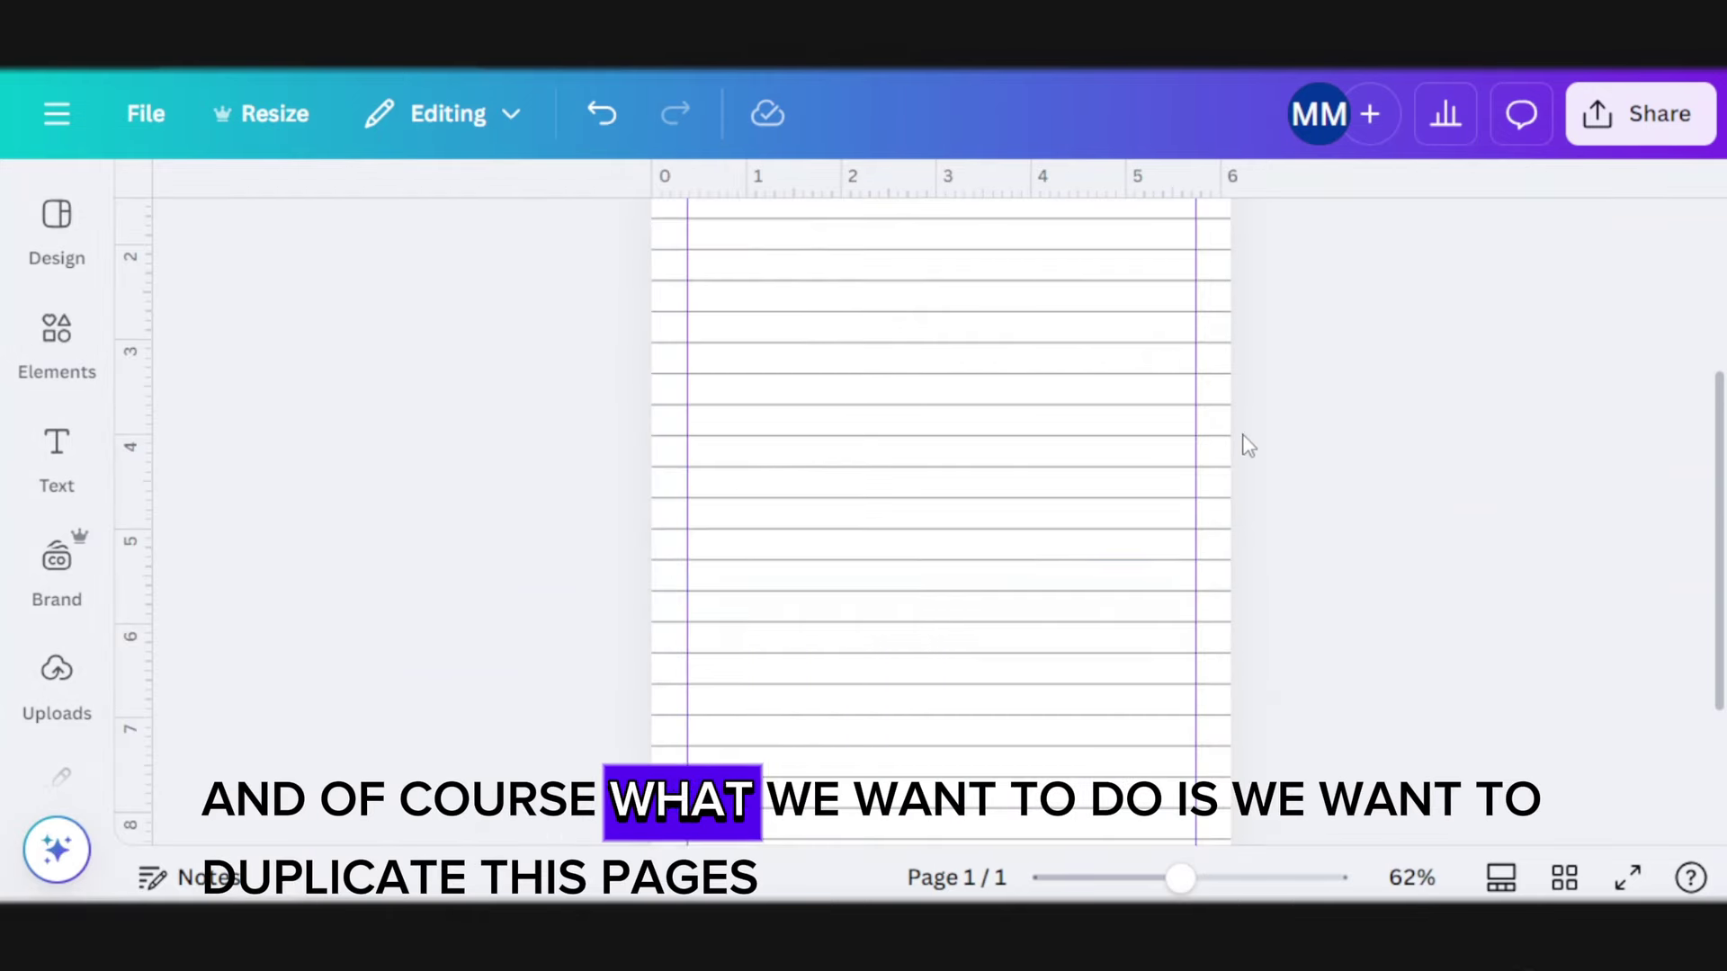
Duplicate the lined page ten times to make 11 identical pages
scroll(1243, 444, up, 3)
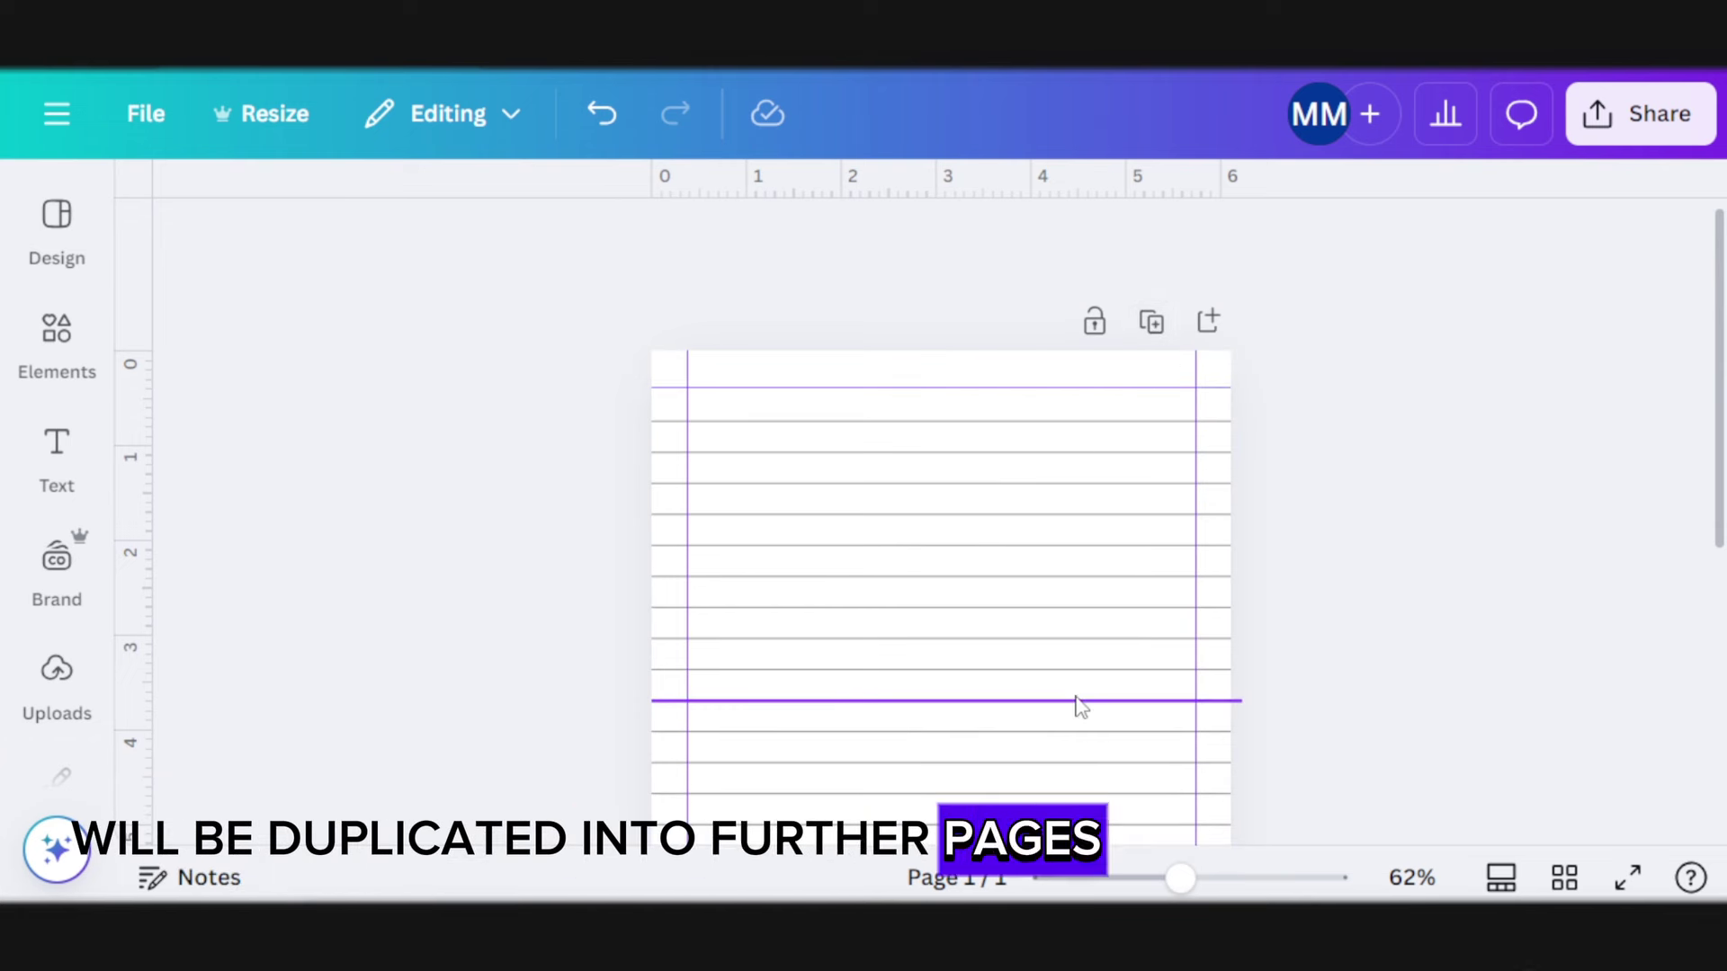
click(1152, 324)
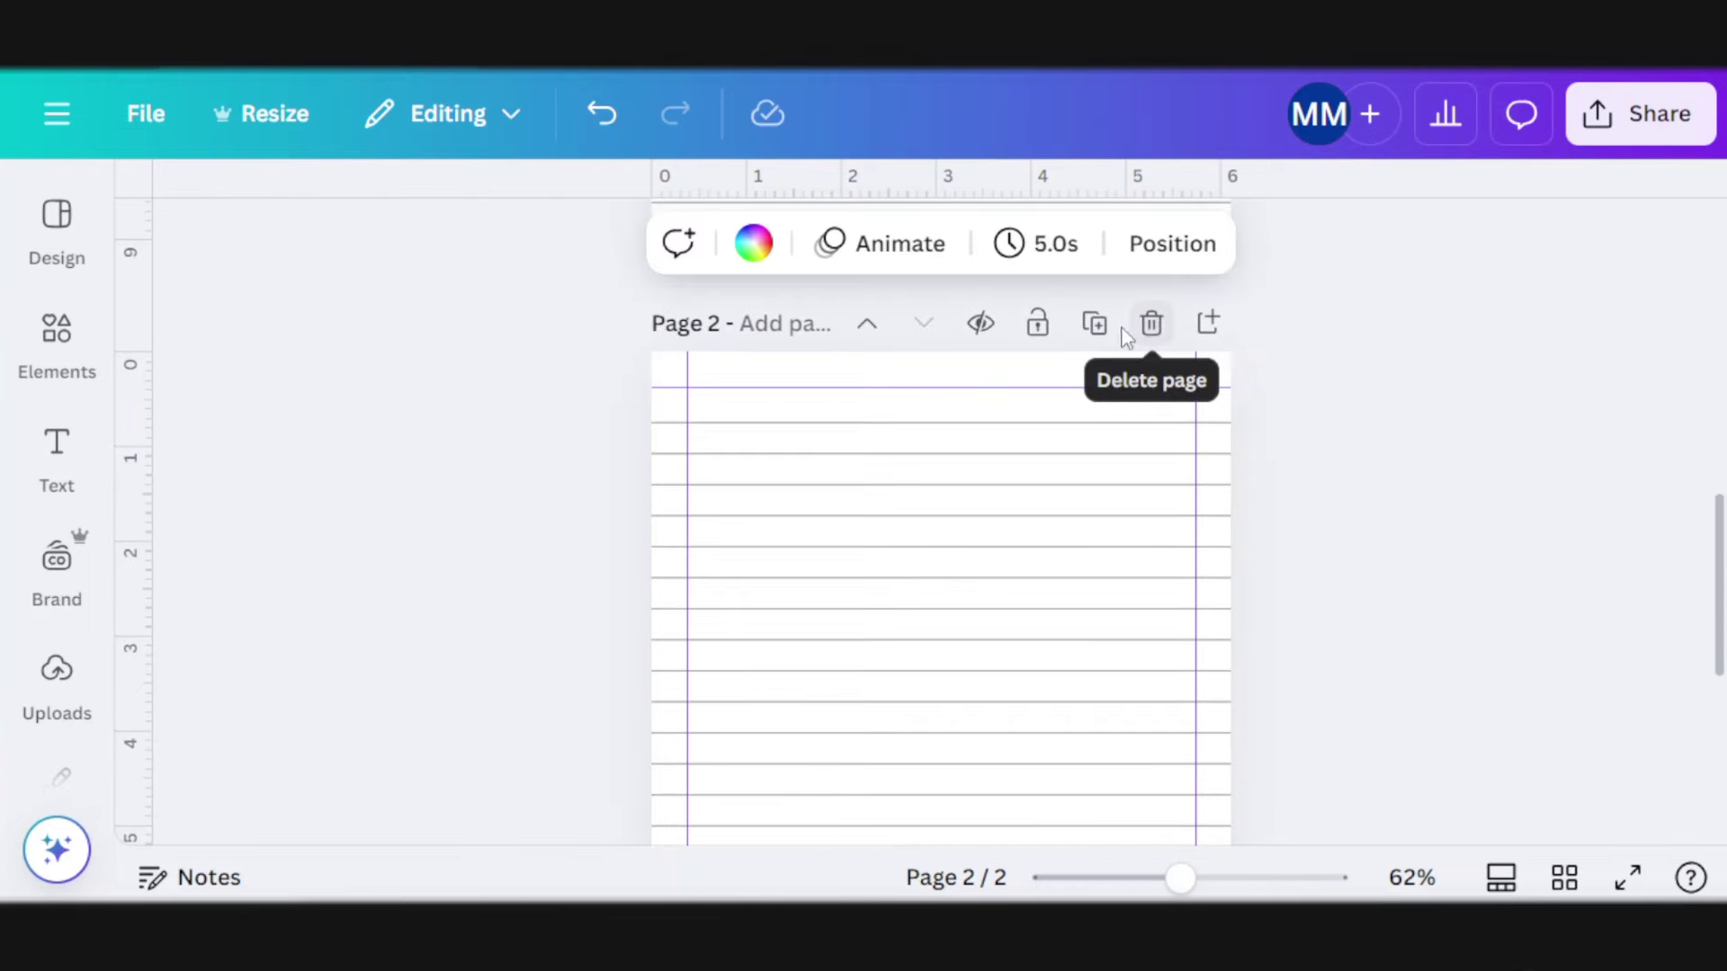
click(1093, 325)
click(1094, 325)
click(1094, 326)
click(1094, 326)
click(1094, 326)
click(1094, 326)
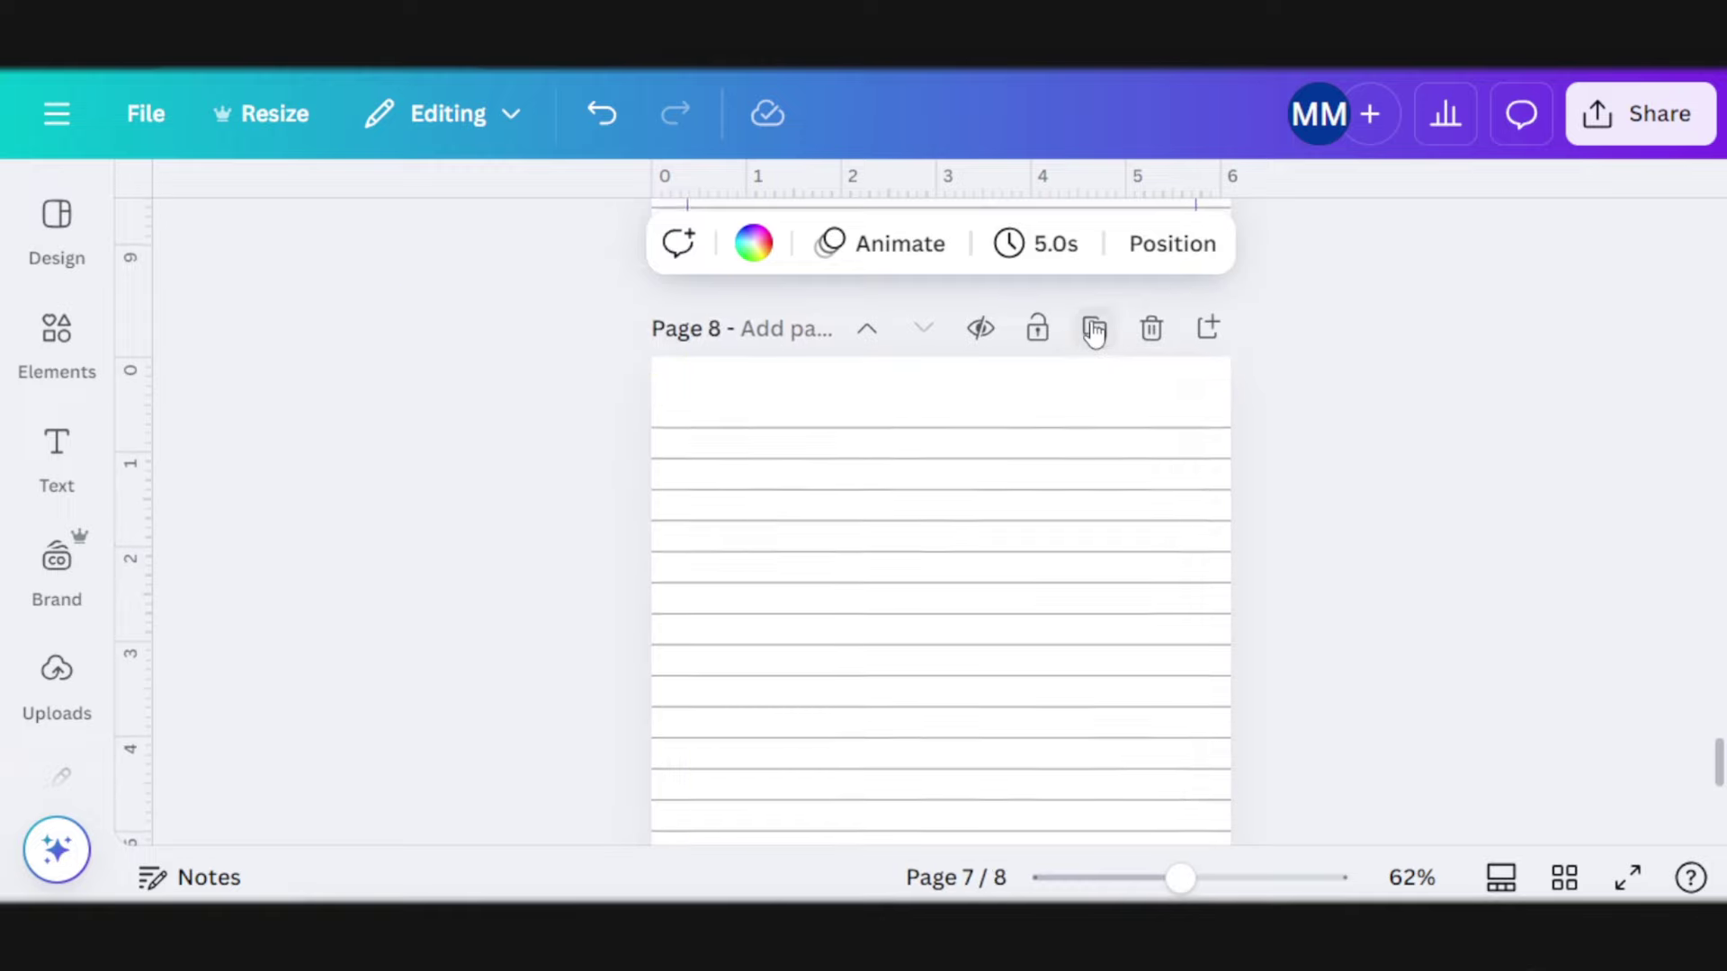
click(1094, 328)
click(1094, 327)
click(1094, 327)
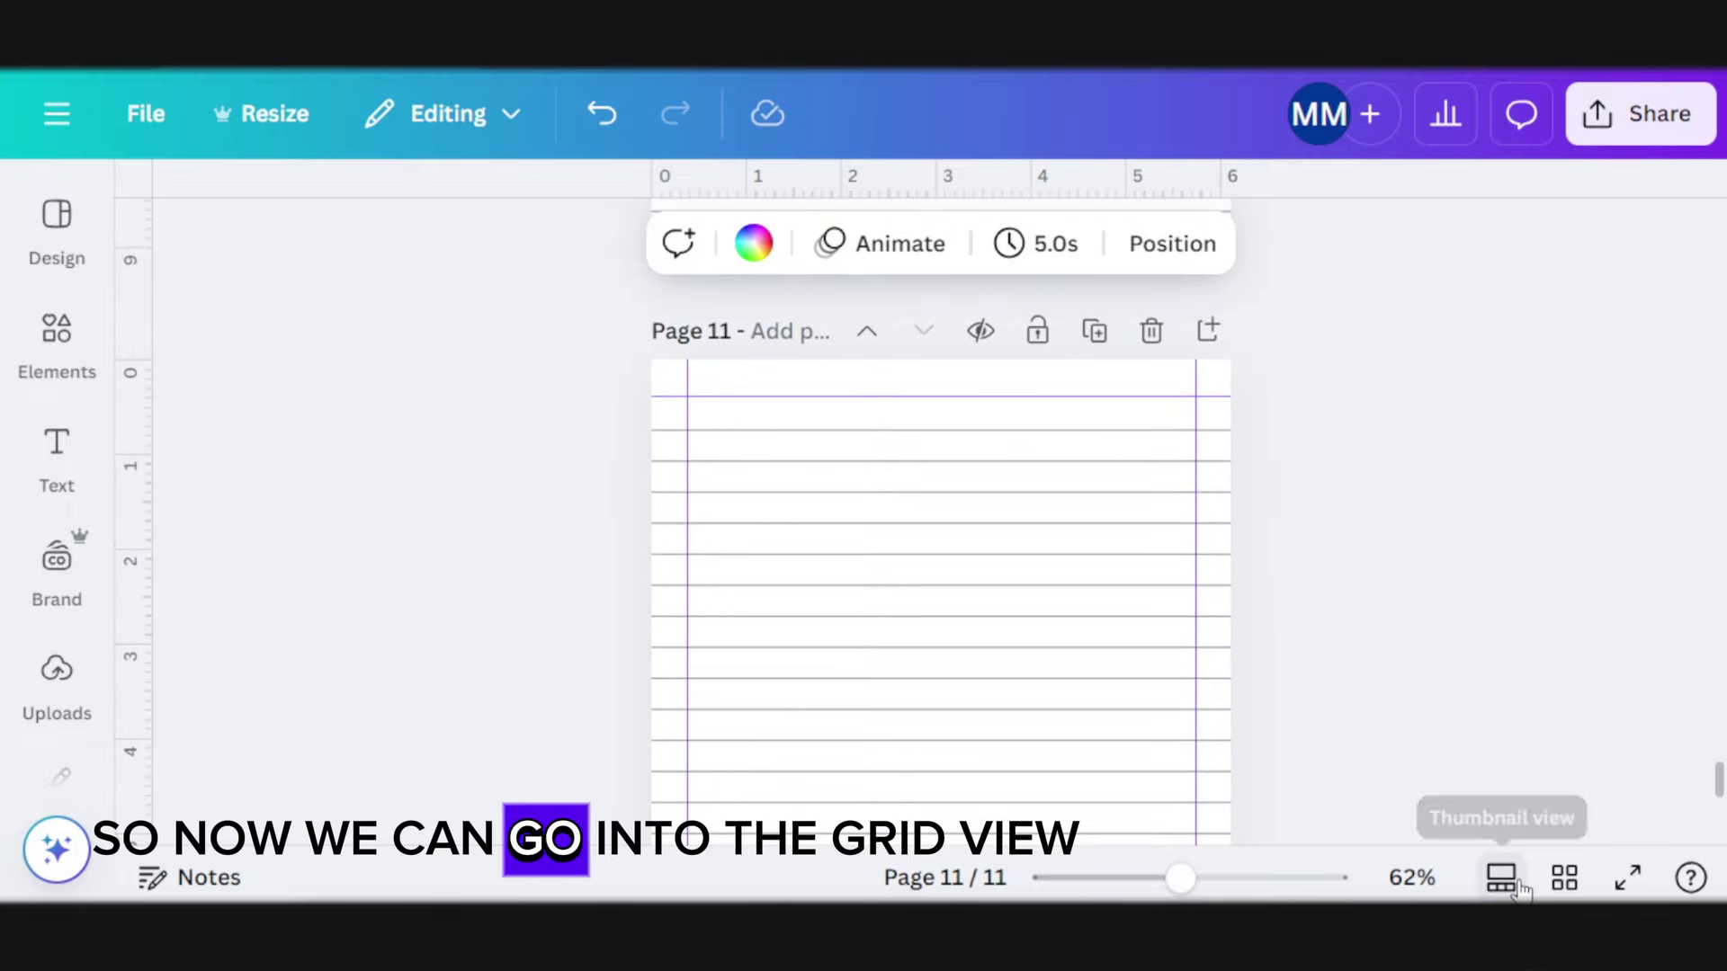
Select pages 1 to 10 in grid view and duplicate the block repeatedly until there are 131 pages
click(1564, 878)
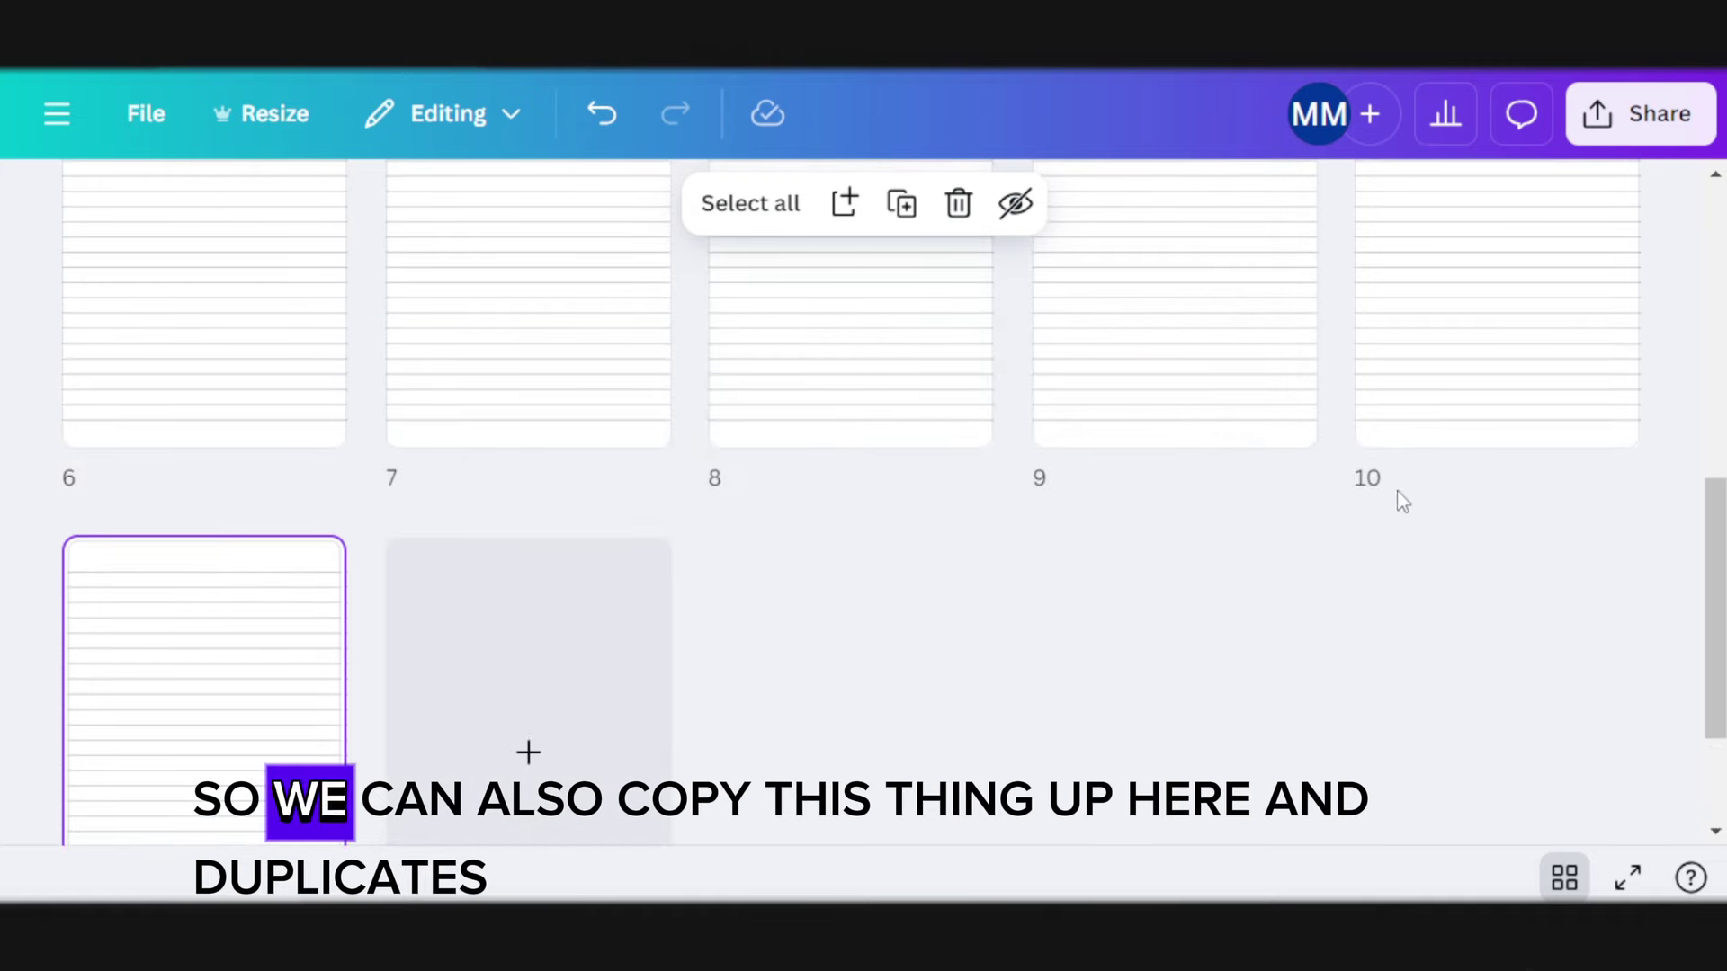
drag(1436, 503, 1171, 559)
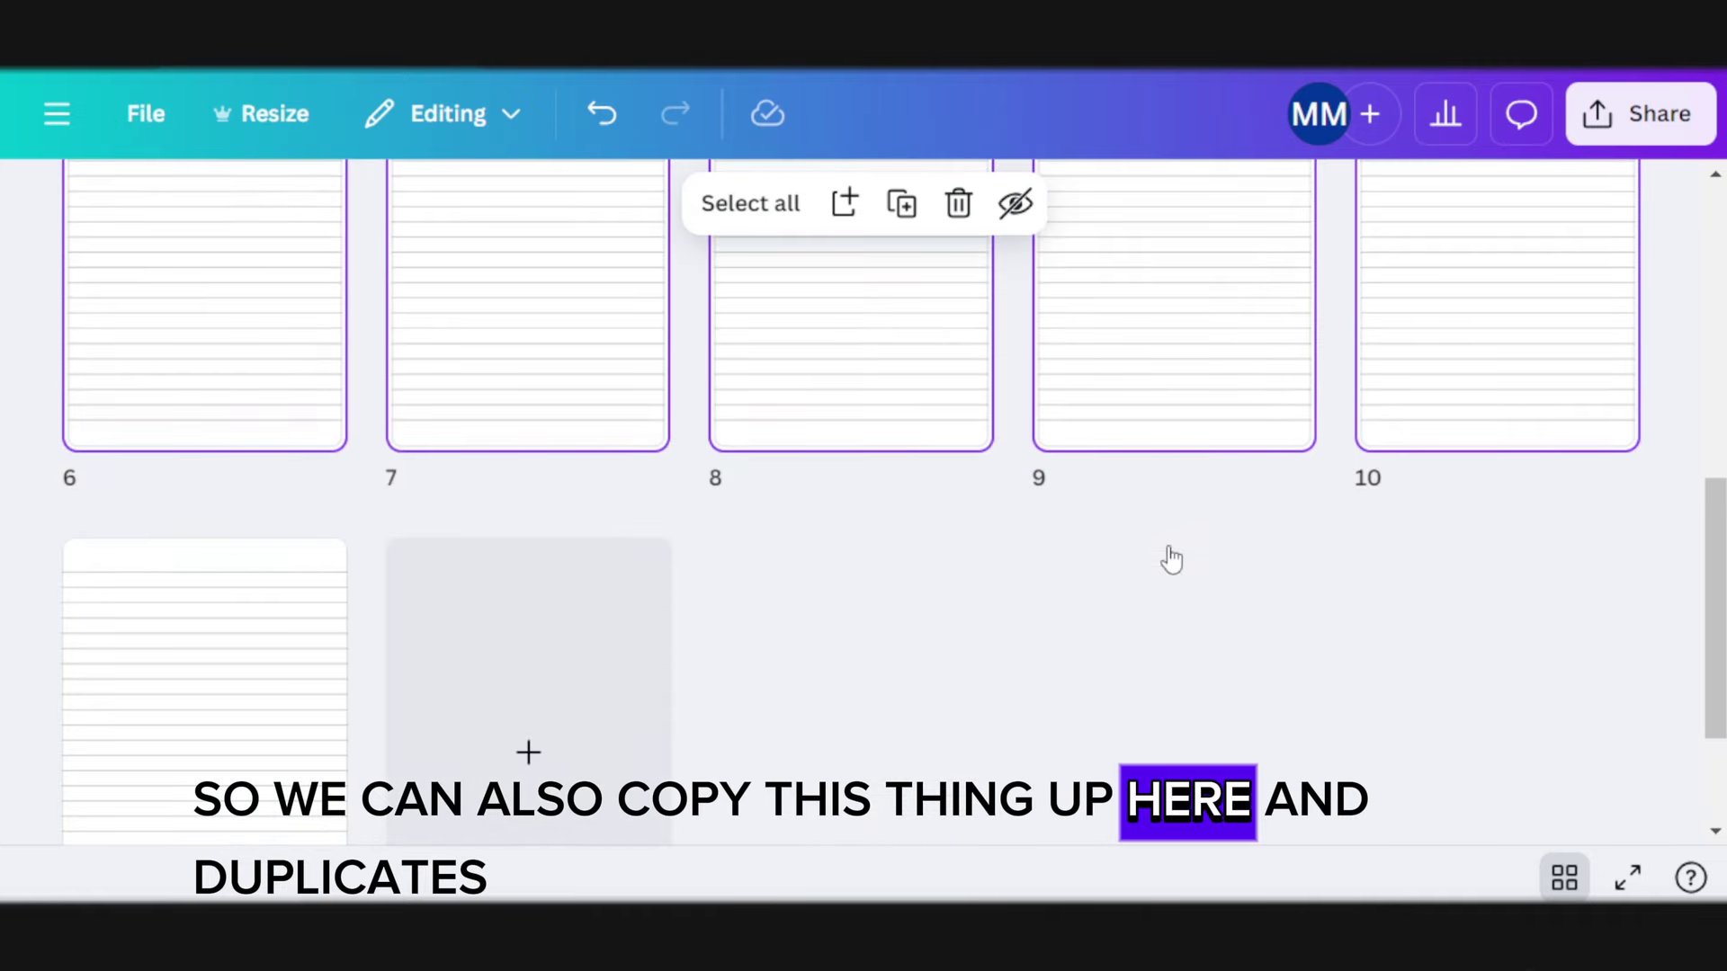
click(895, 207)
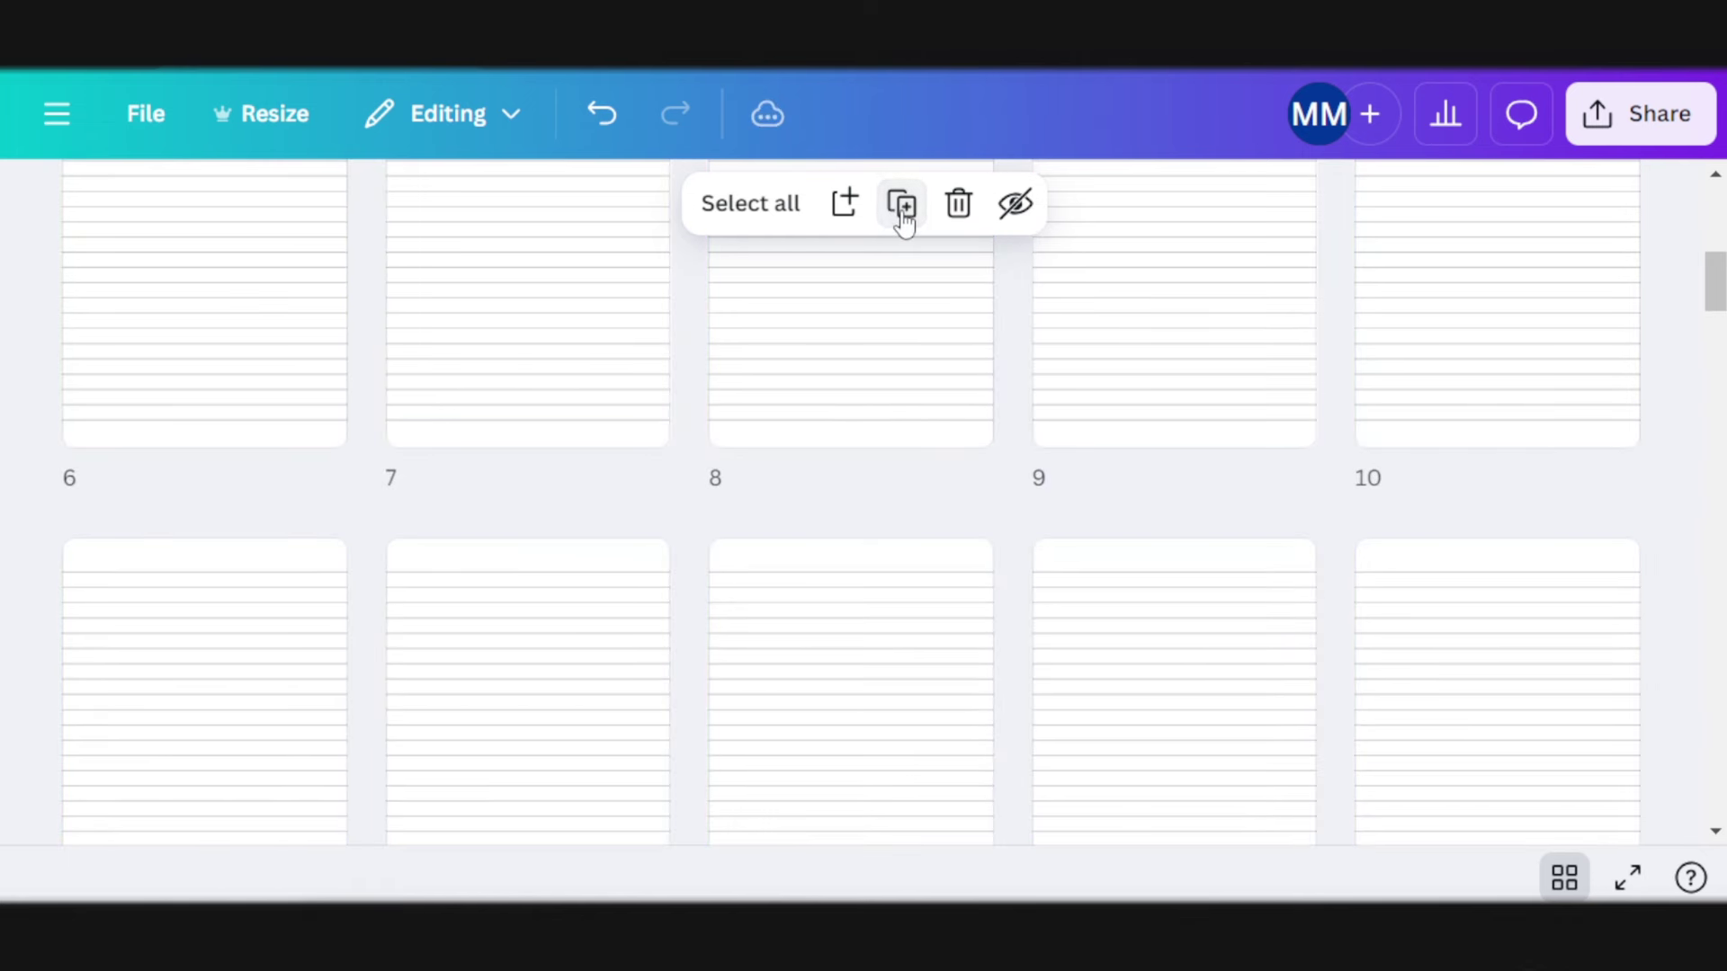
scroll(925, 547, down, 20)
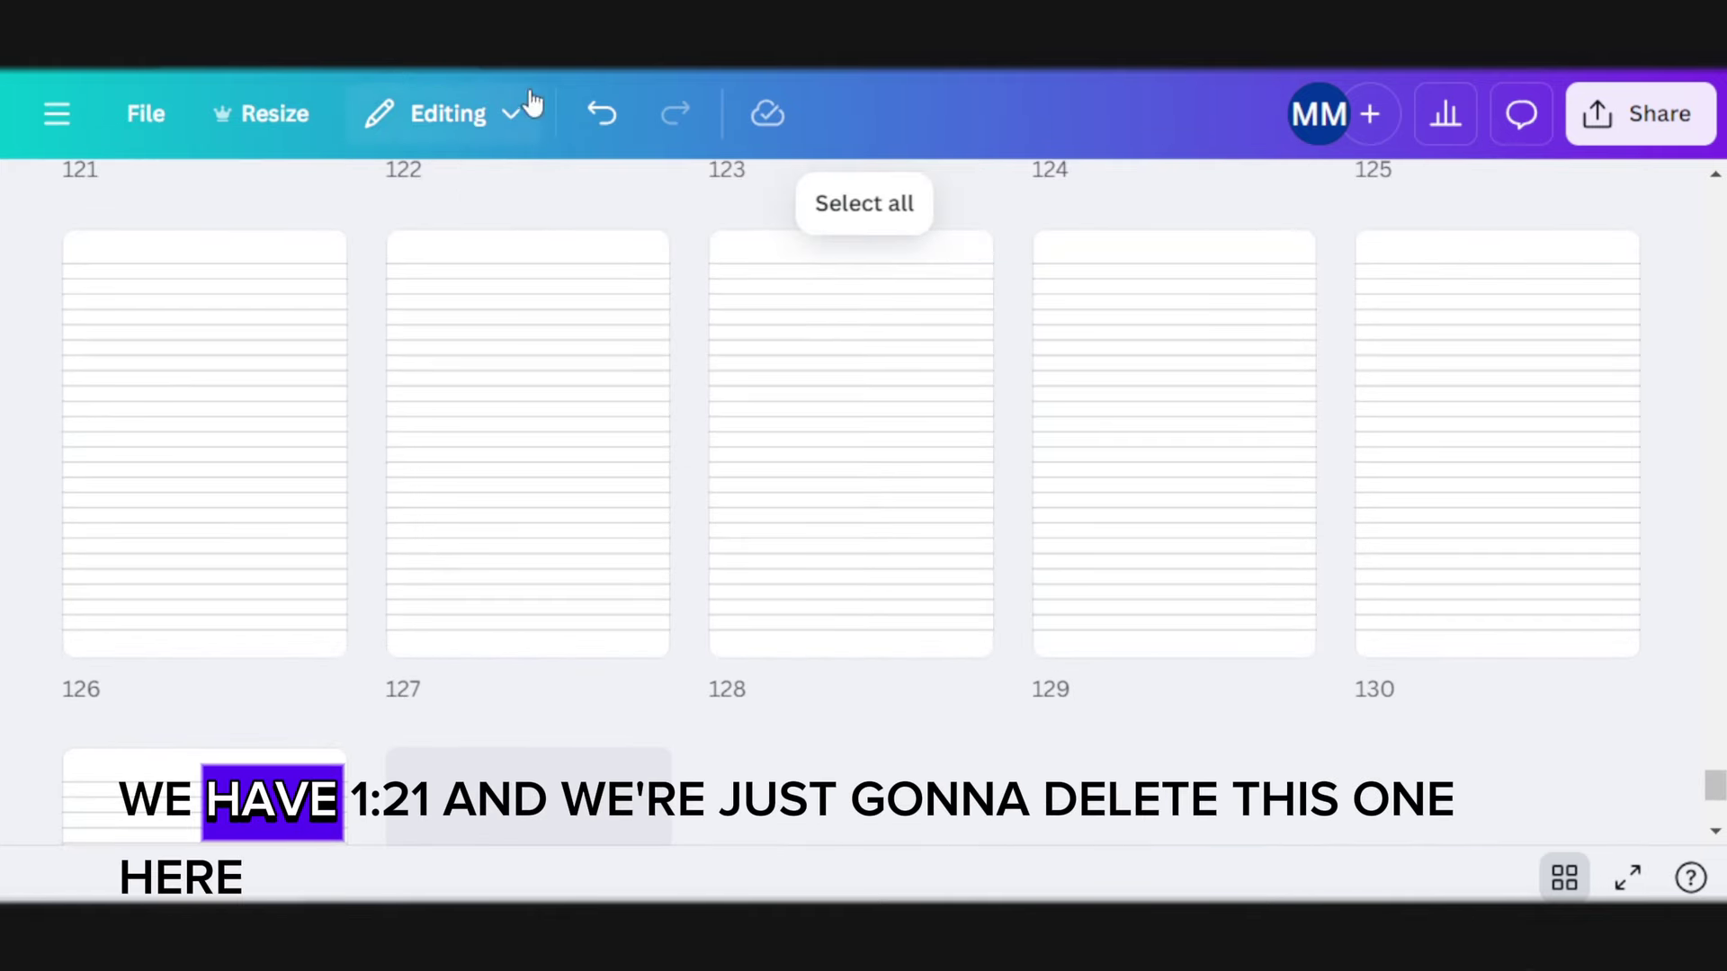
Undo the last block duplication and delete page 121 so the interior has 120 pages
click(600, 111)
scroll(1665, 443, down, 2)
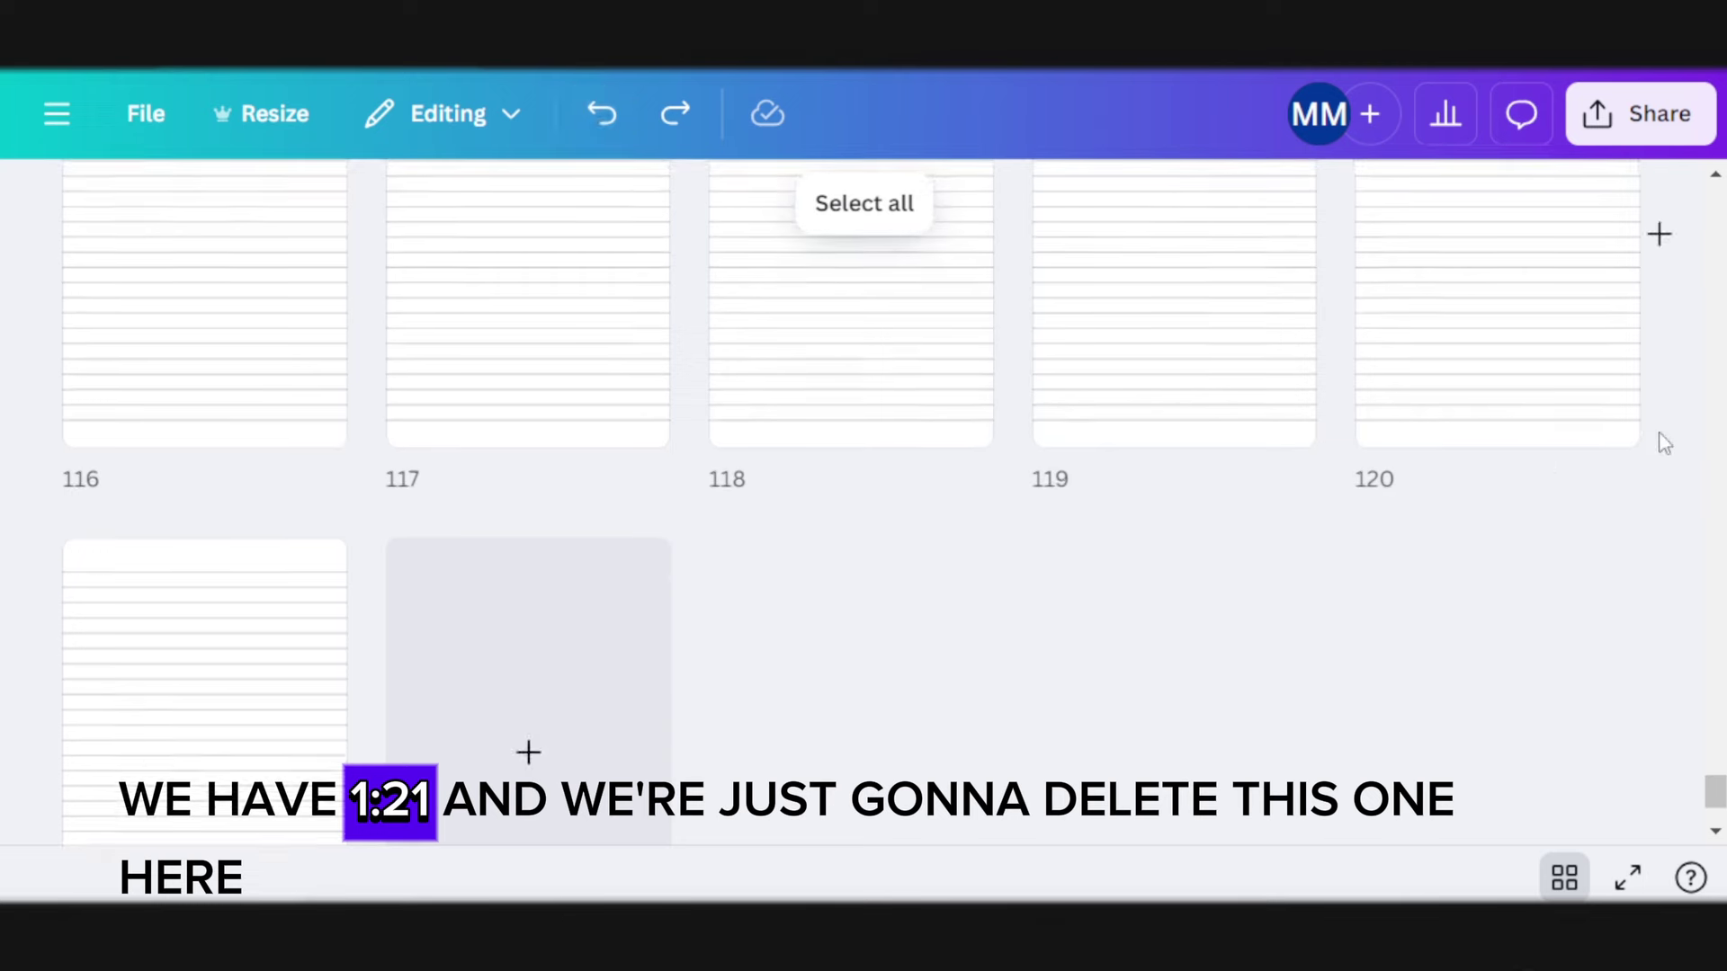
scroll(358, 715, down, 2)
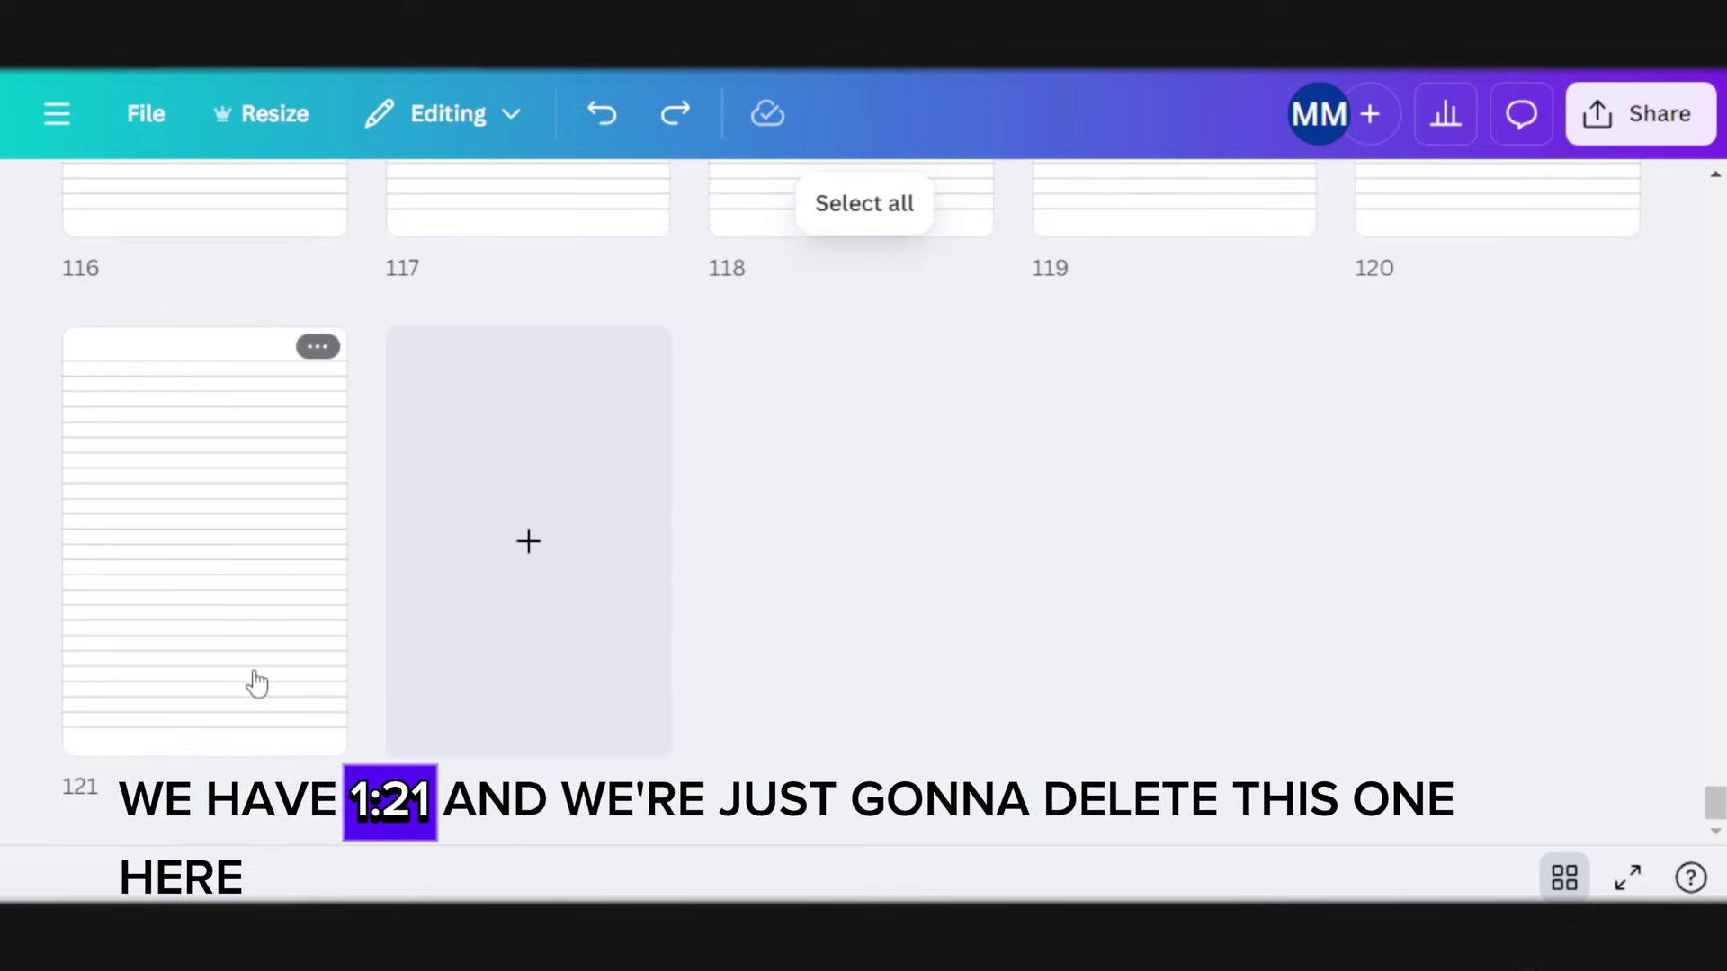
click(312, 352)
scroll(455, 720, down, 3)
click(450, 585)
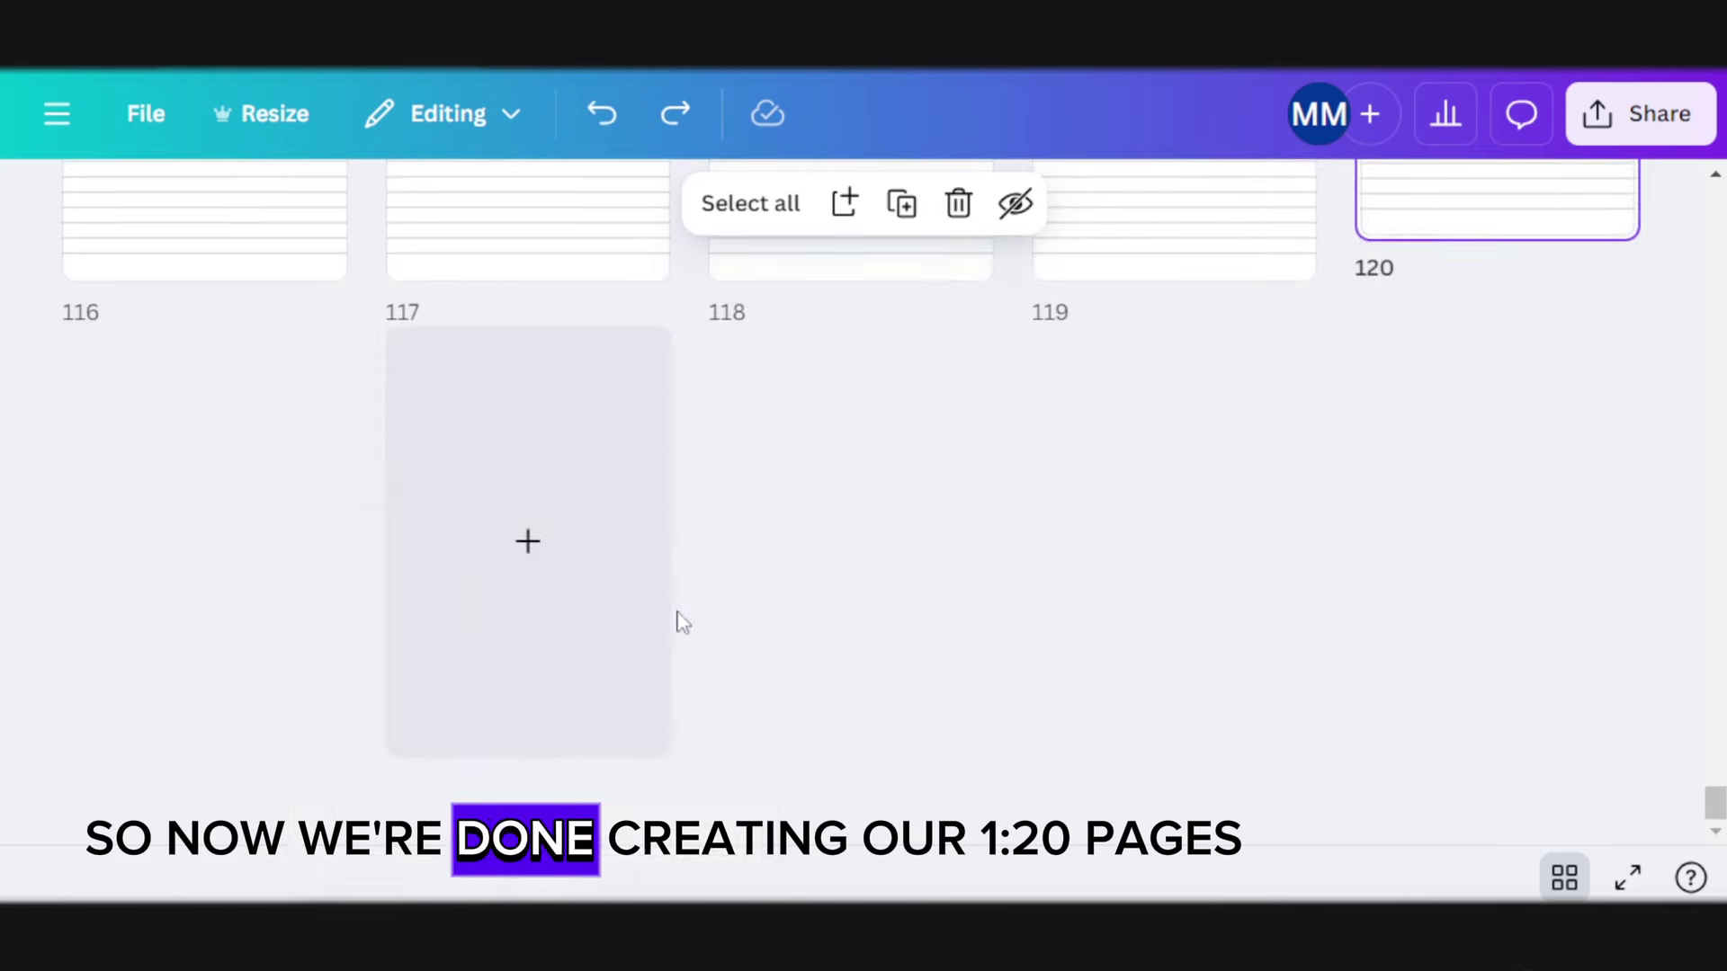
Download pages 1–120 of the interior as a flattened PDF Print file with the CMYK color profile
scroll(1400, 489, up, 12)
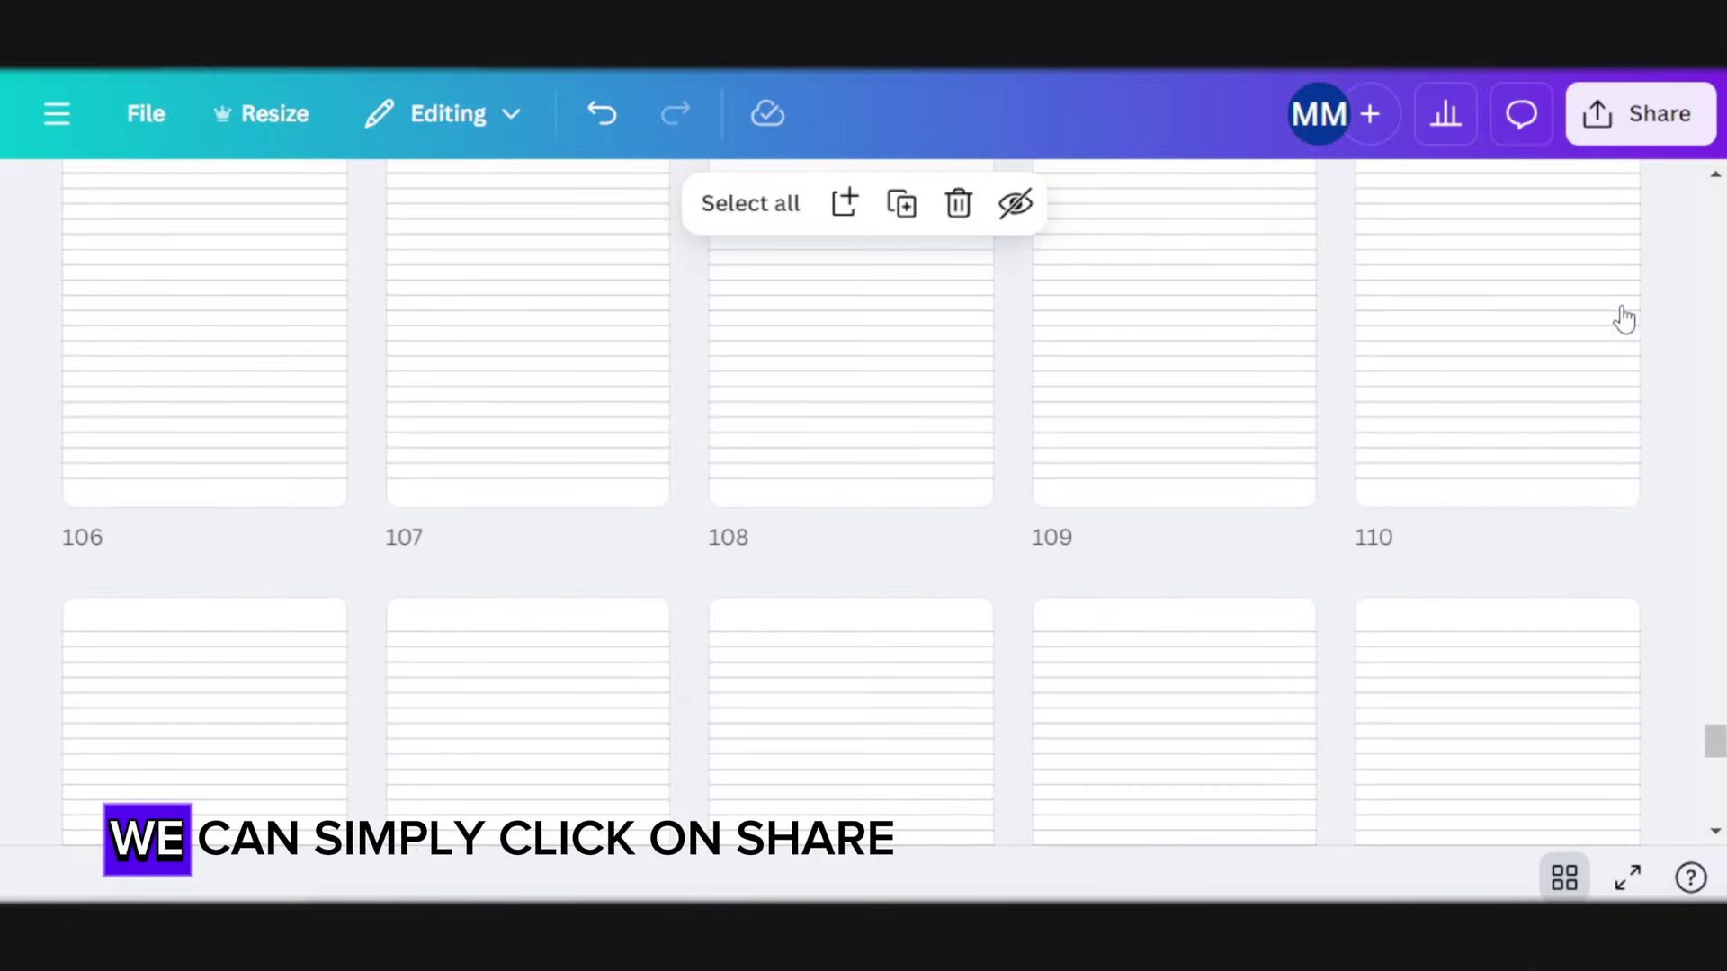
click(1653, 115)
scroll(1389, 571, down, 1)
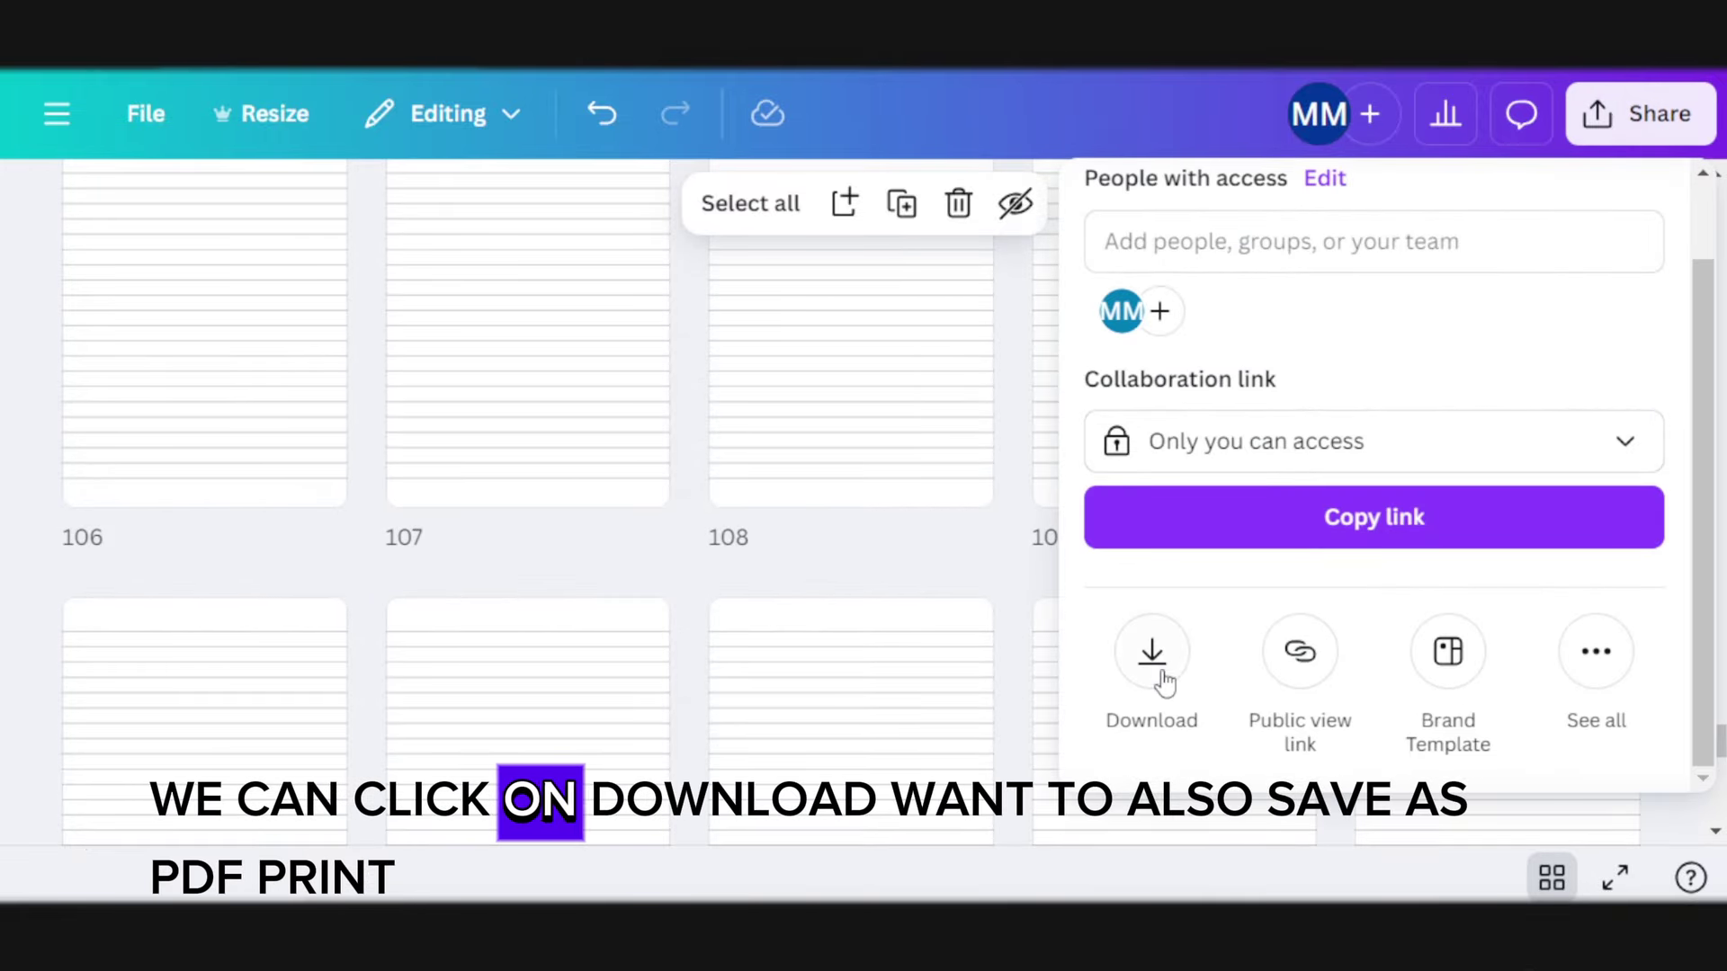
click(1151, 661)
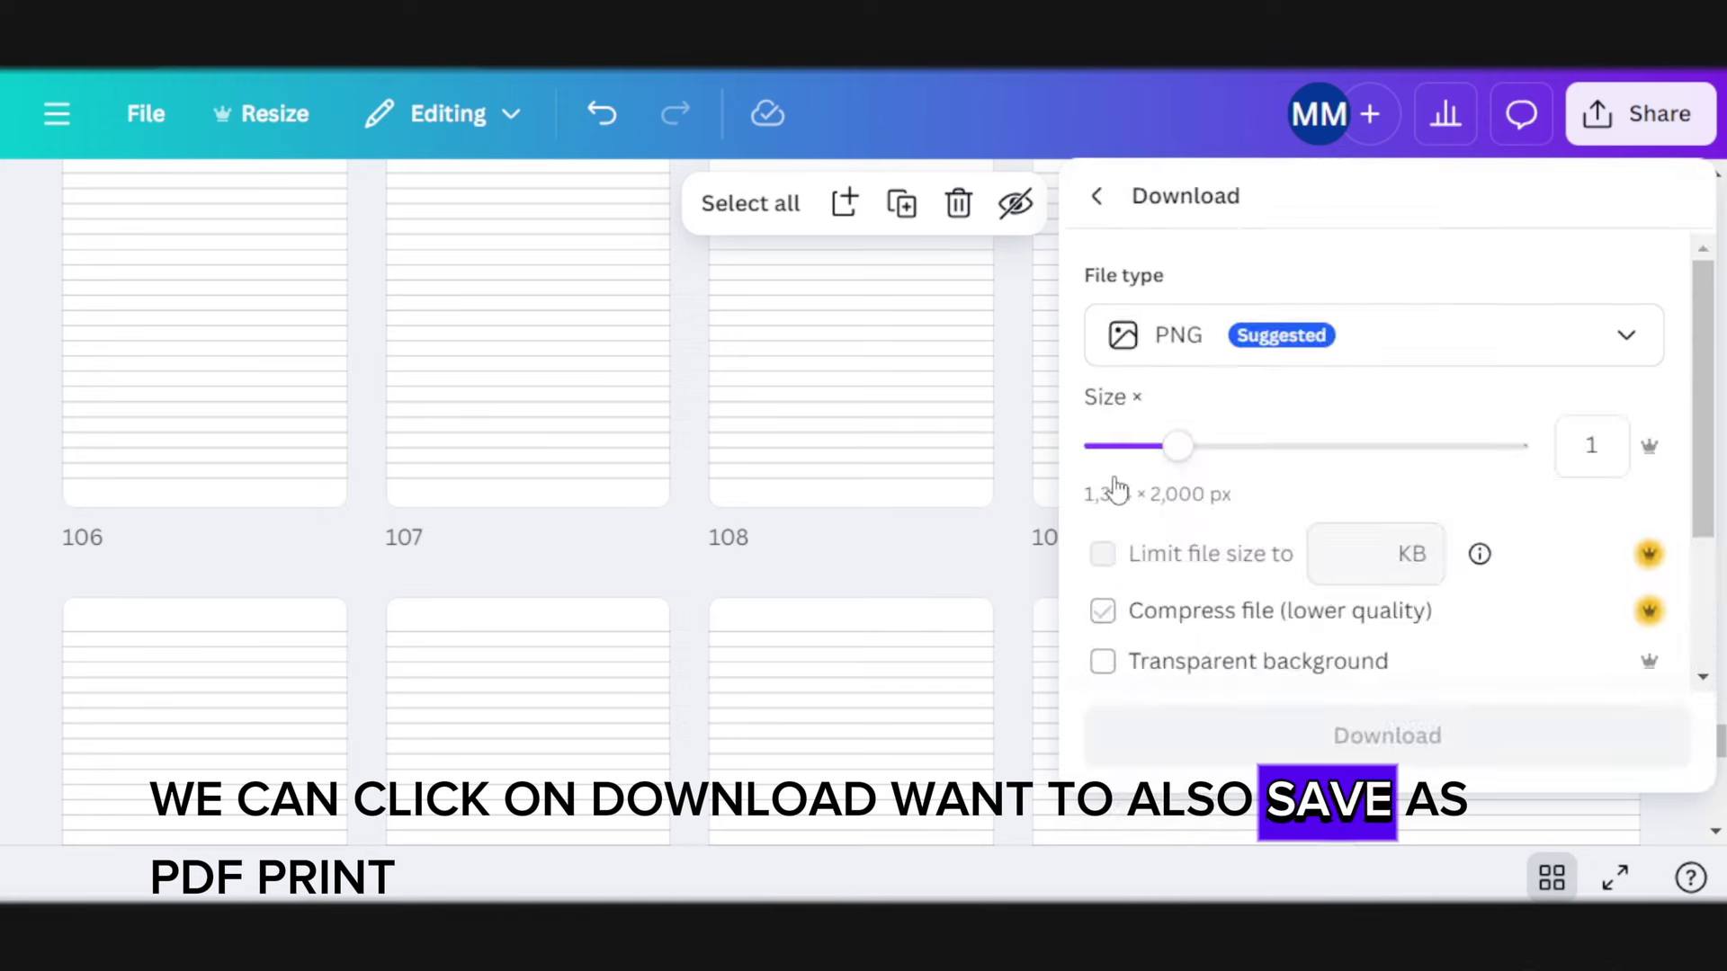
click(1187, 364)
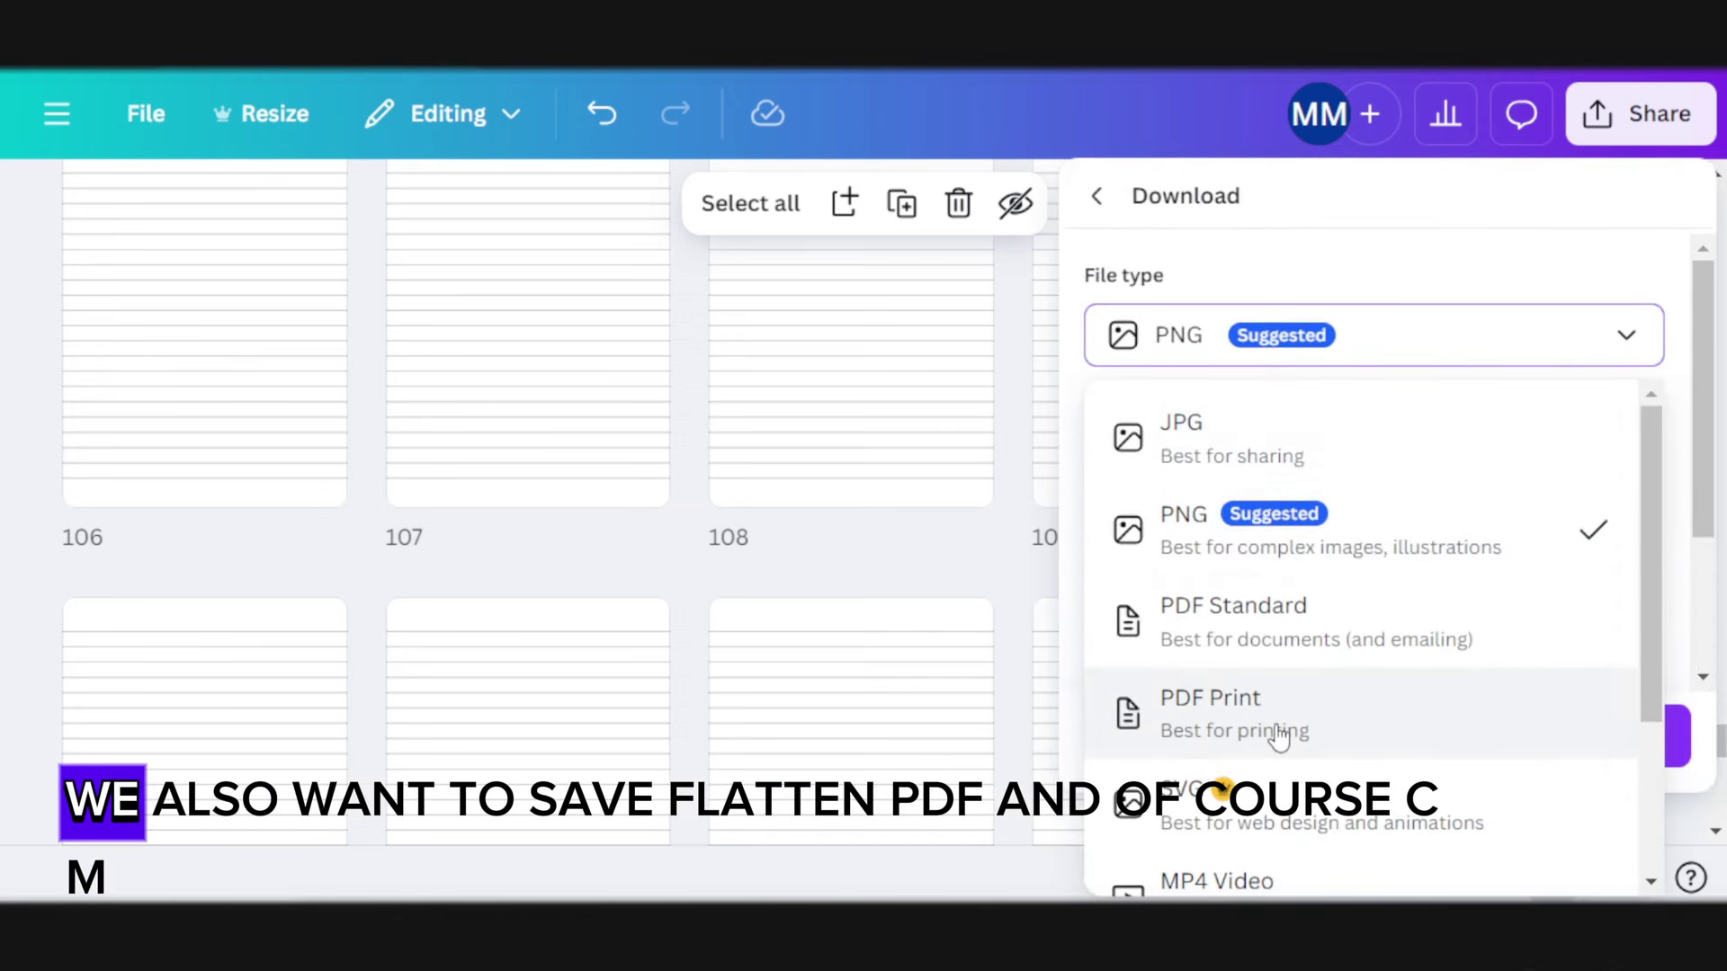
click(1232, 720)
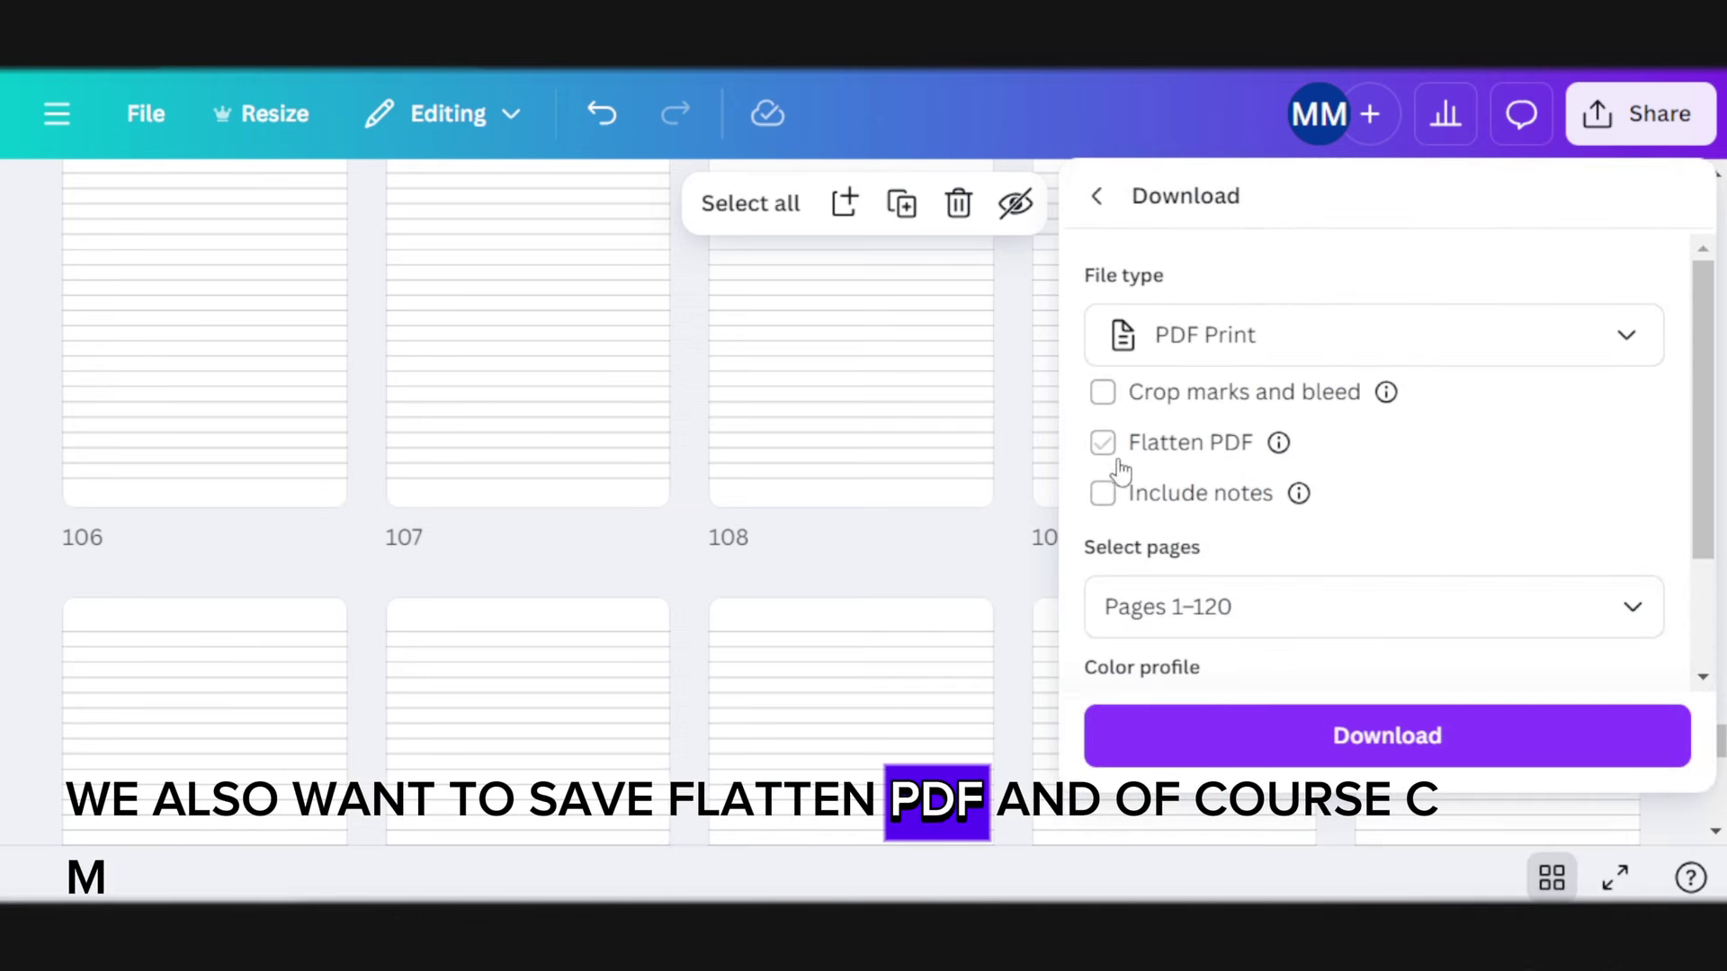
scroll(1296, 359, down, 2)
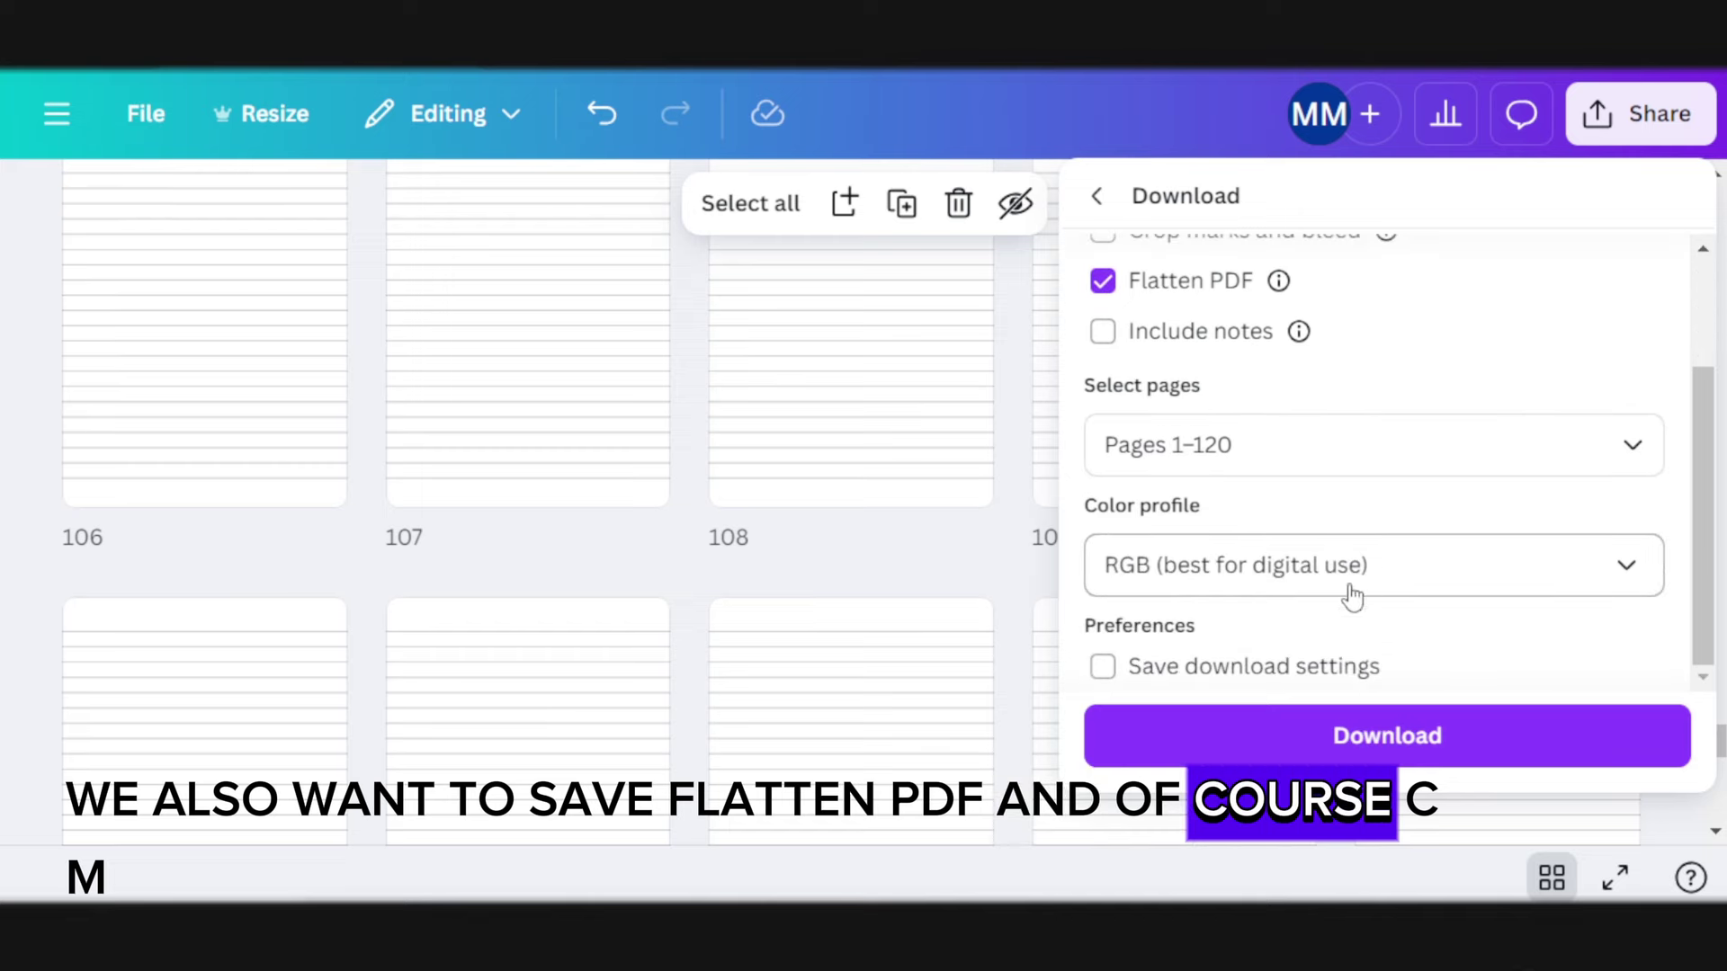
click(1304, 574)
click(1242, 713)
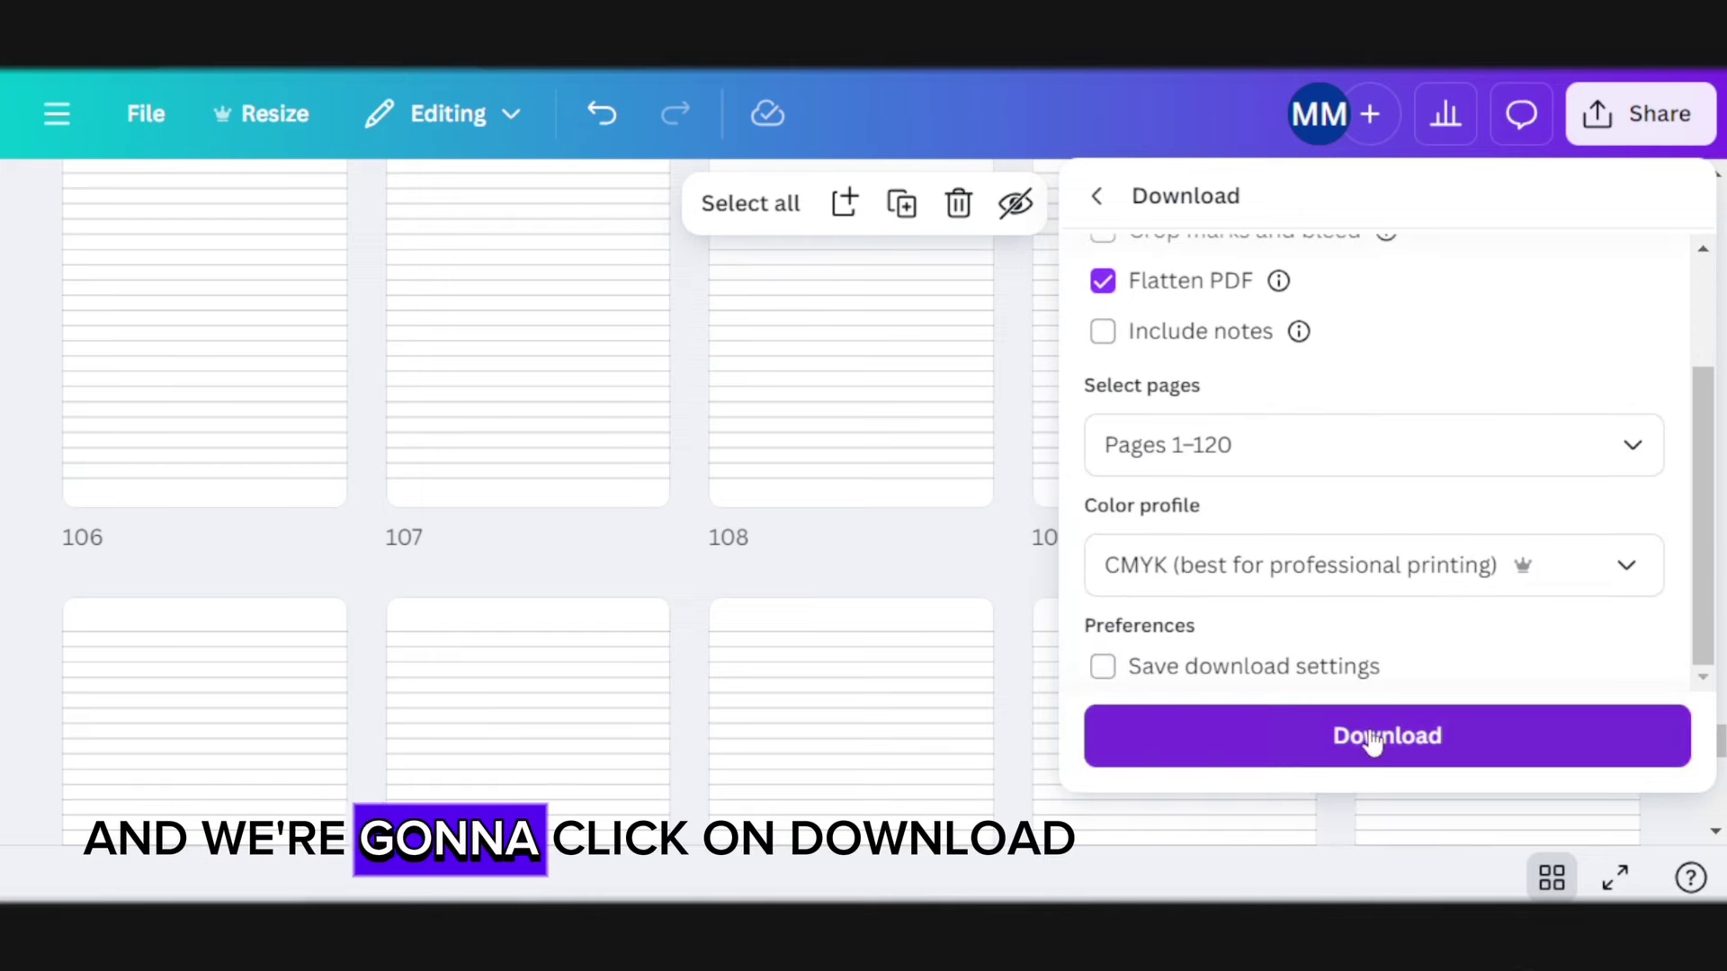
click(1376, 736)
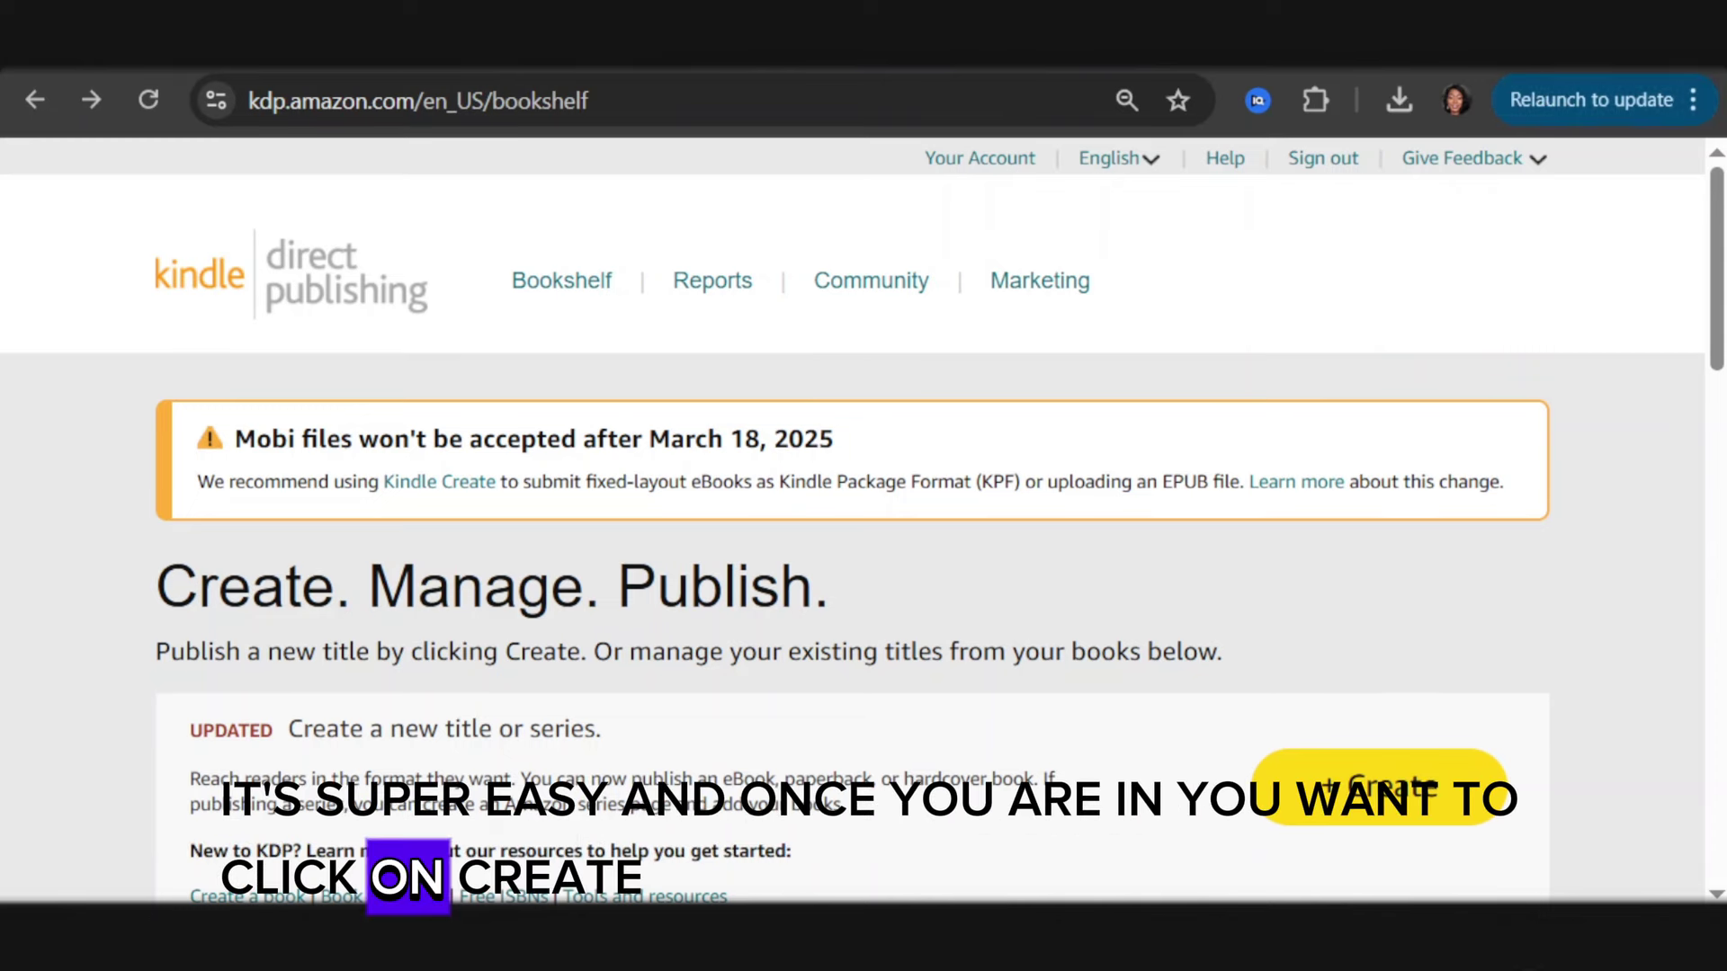
In Kindle Direct Publishing, create a new paperback title from the bookshelf
click(1439, 801)
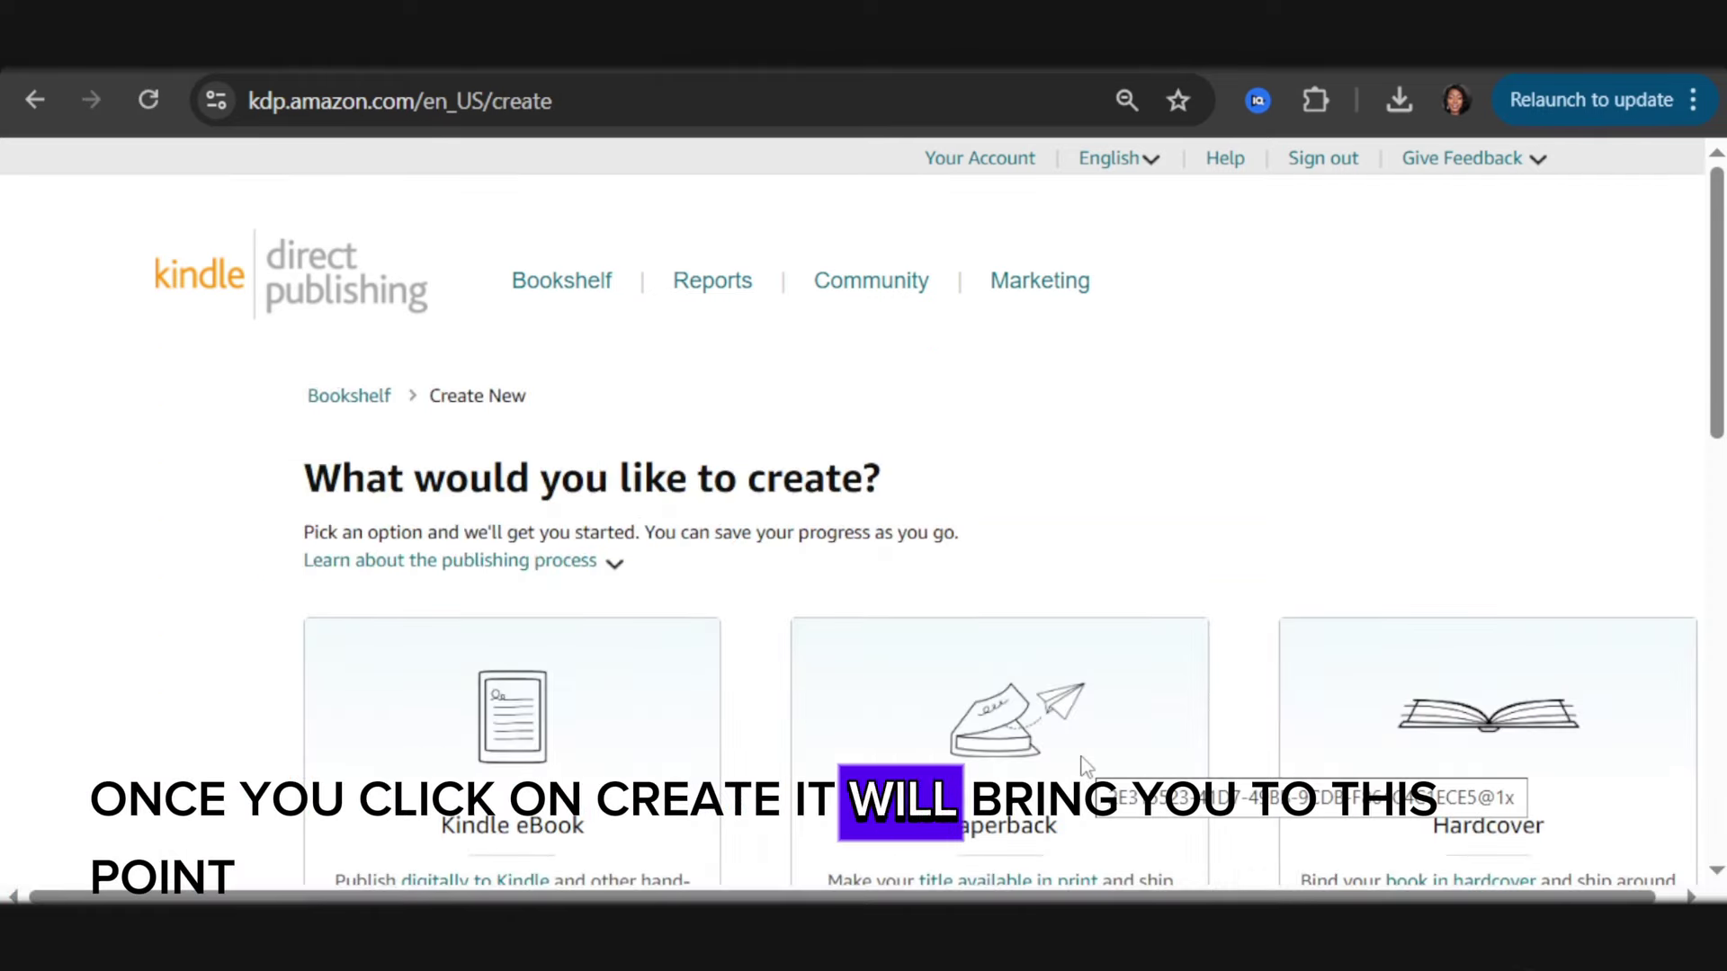
scroll(679, 578, down, 5)
scroll(664, 547, up, 3)
scroll(551, 579, down, 1)
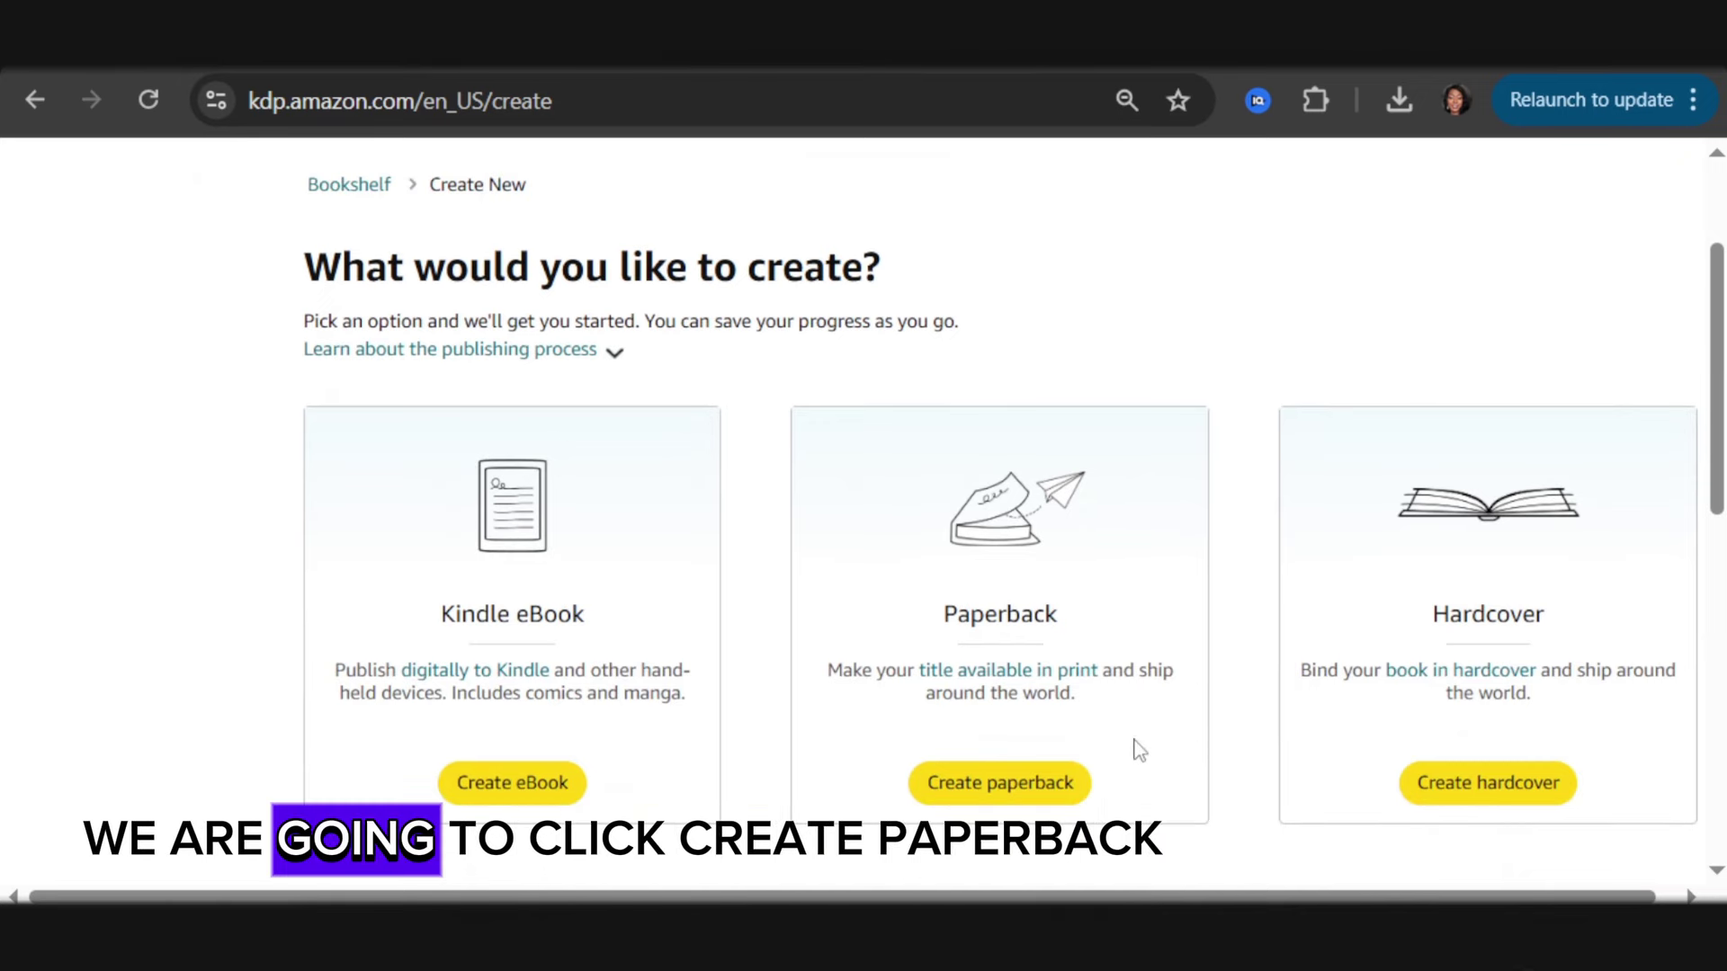
click(1037, 784)
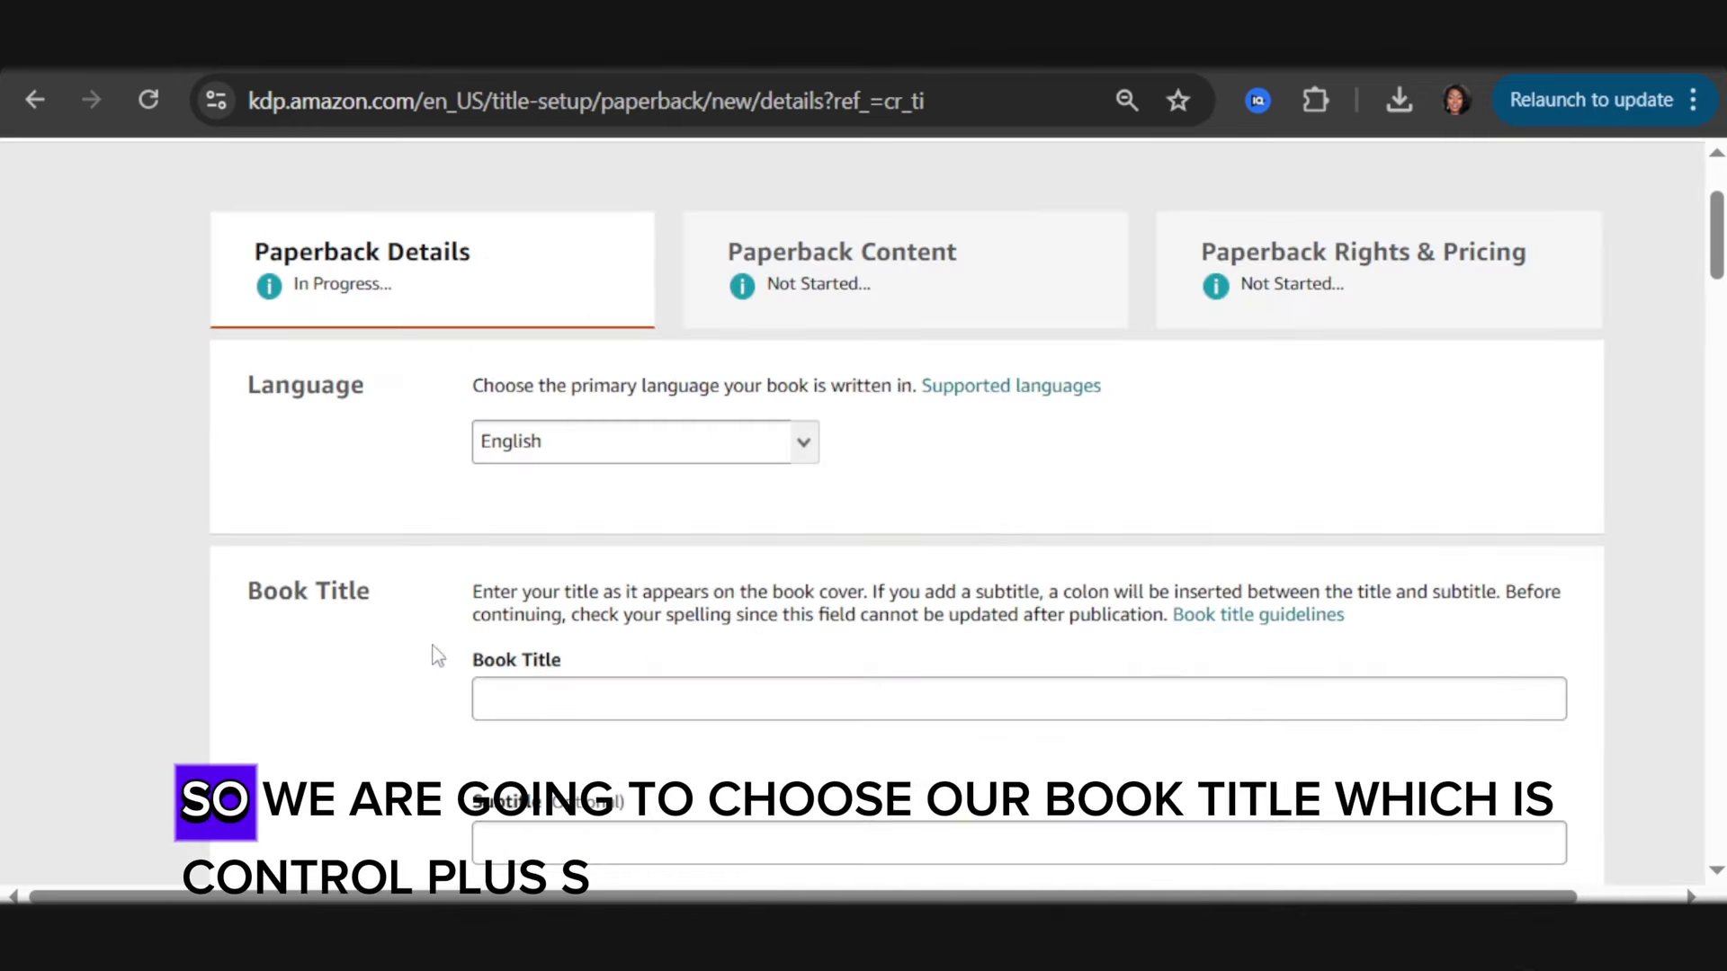
Enter "Ctrl + S" as the book title and "Journal For my Brain" as the subtitle
click(580, 699)
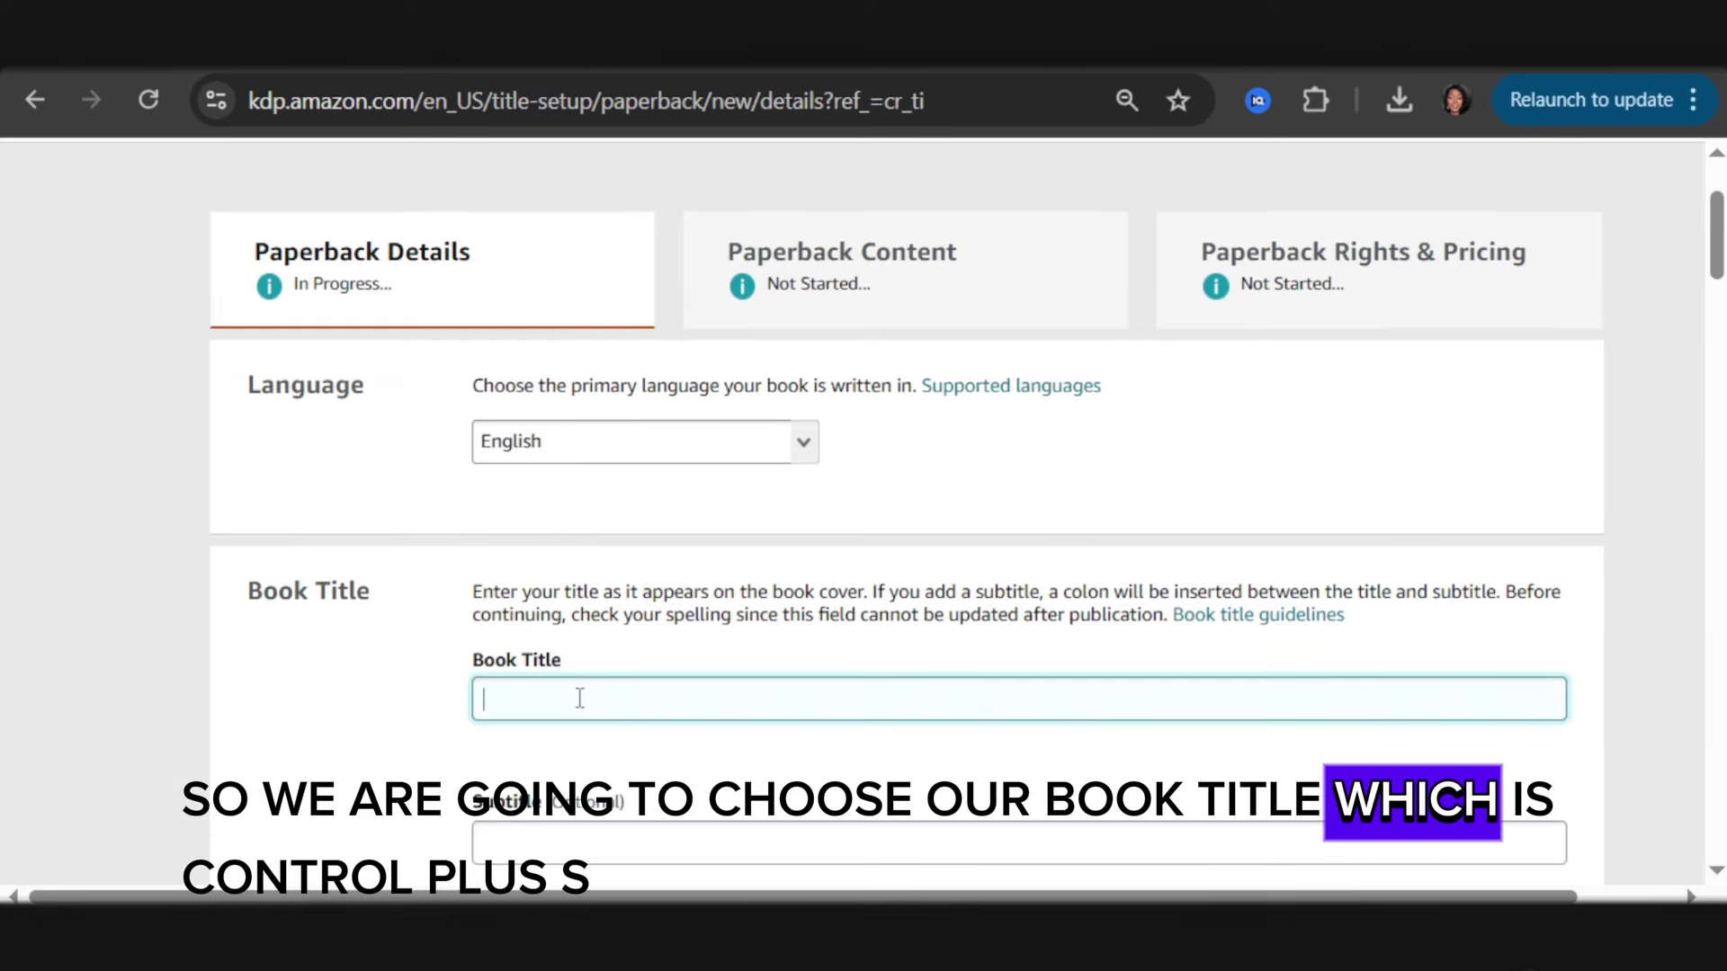
click(531, 850)
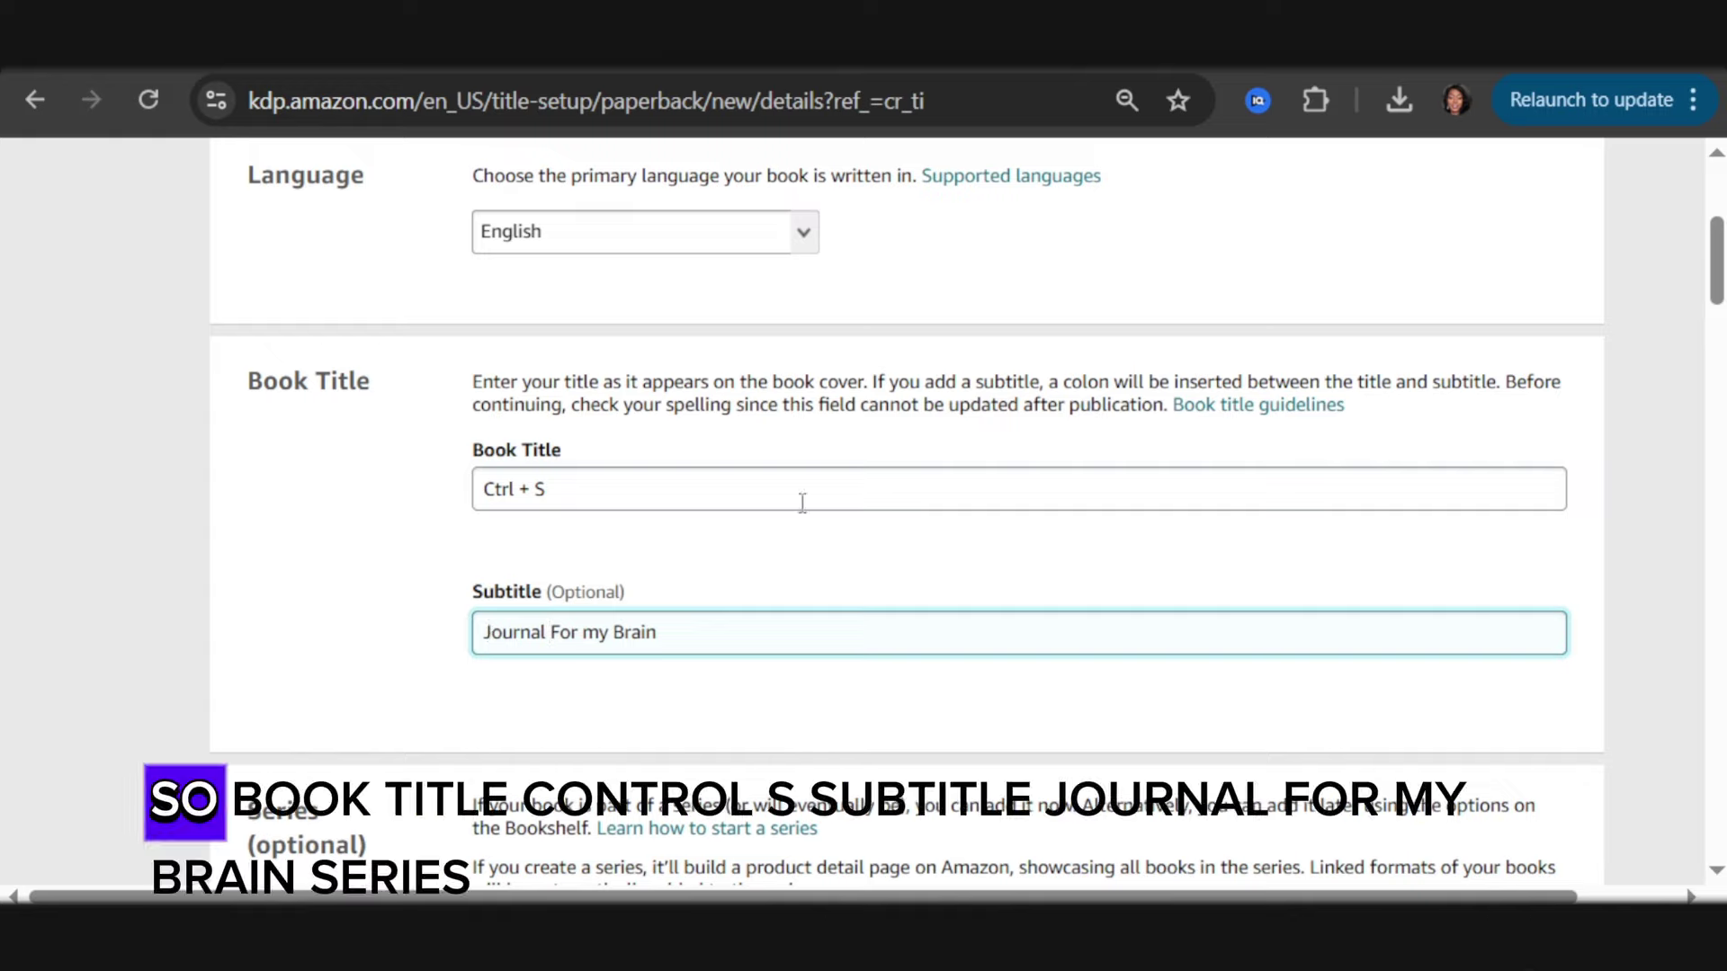
scroll(625, 432, down, 5)
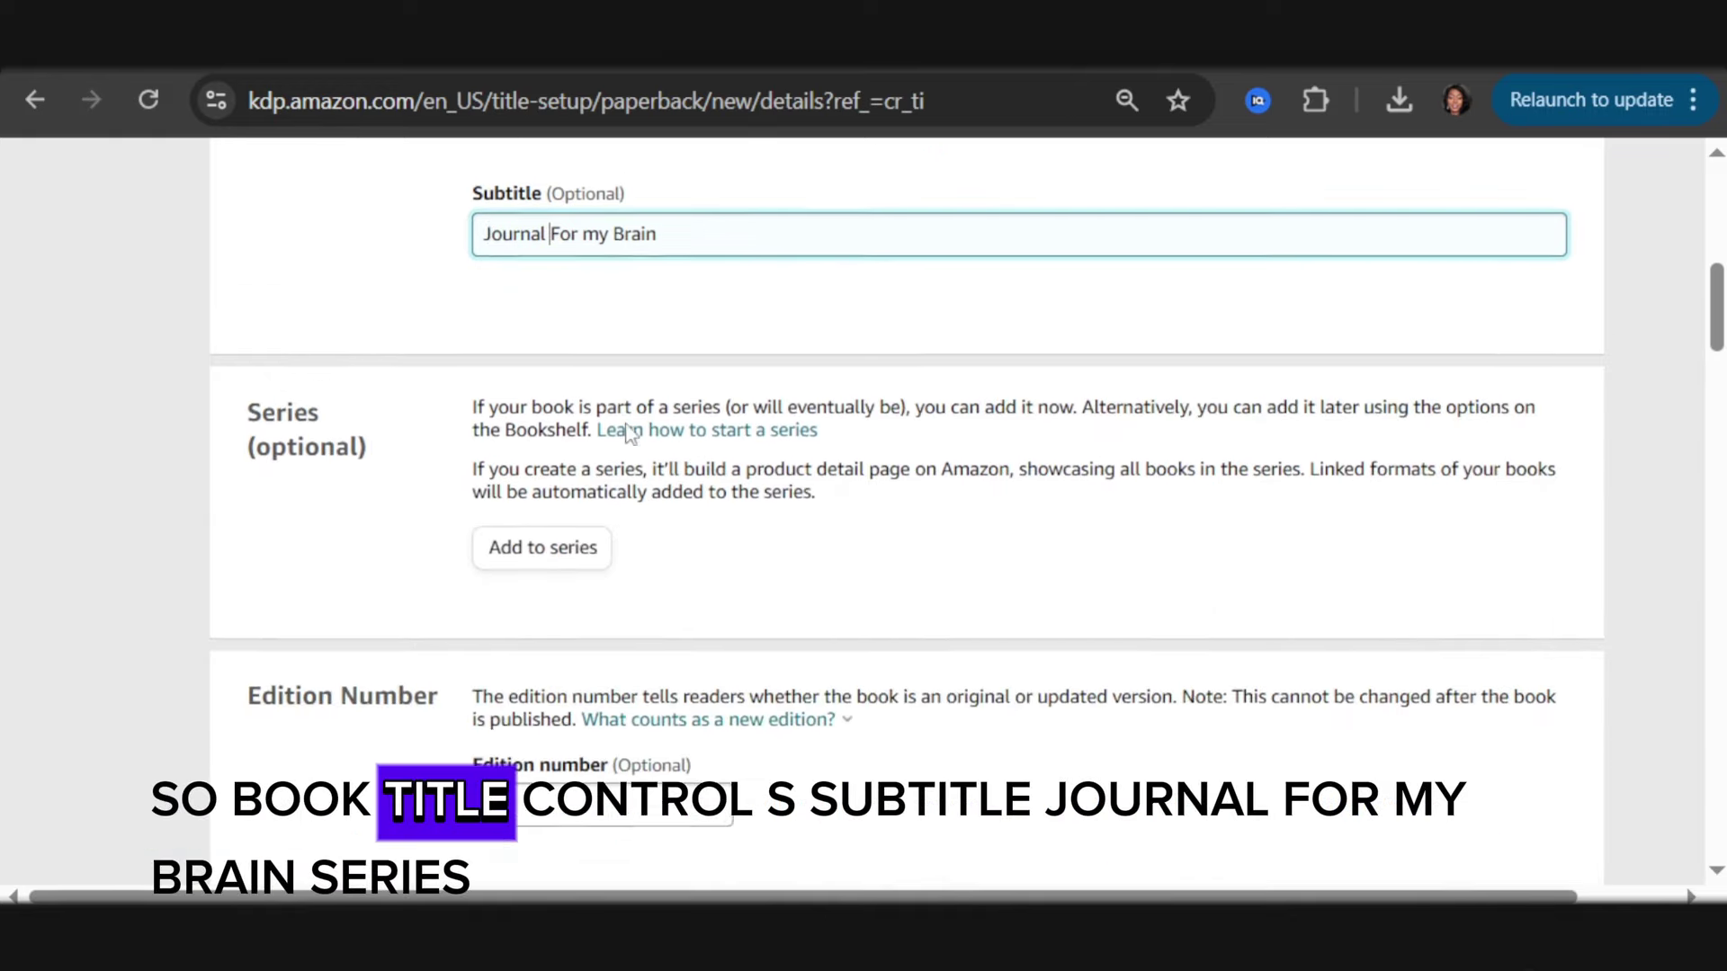
scroll(531, 475, up, 5)
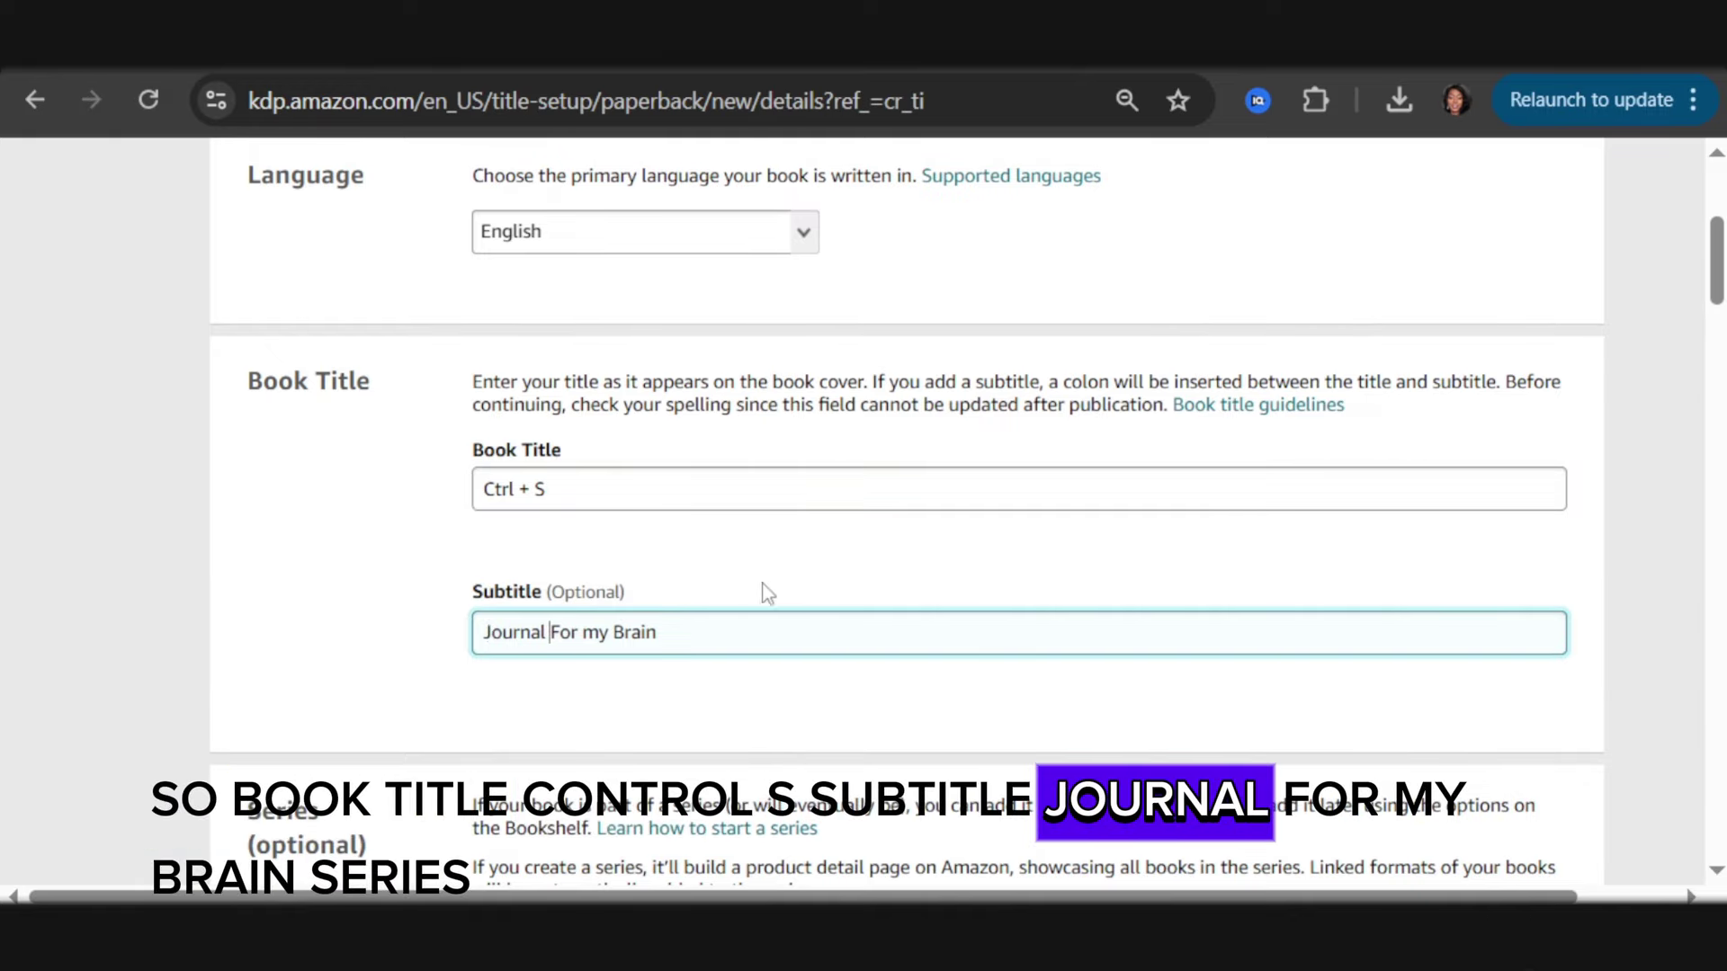
scroll(975, 617, down, 4)
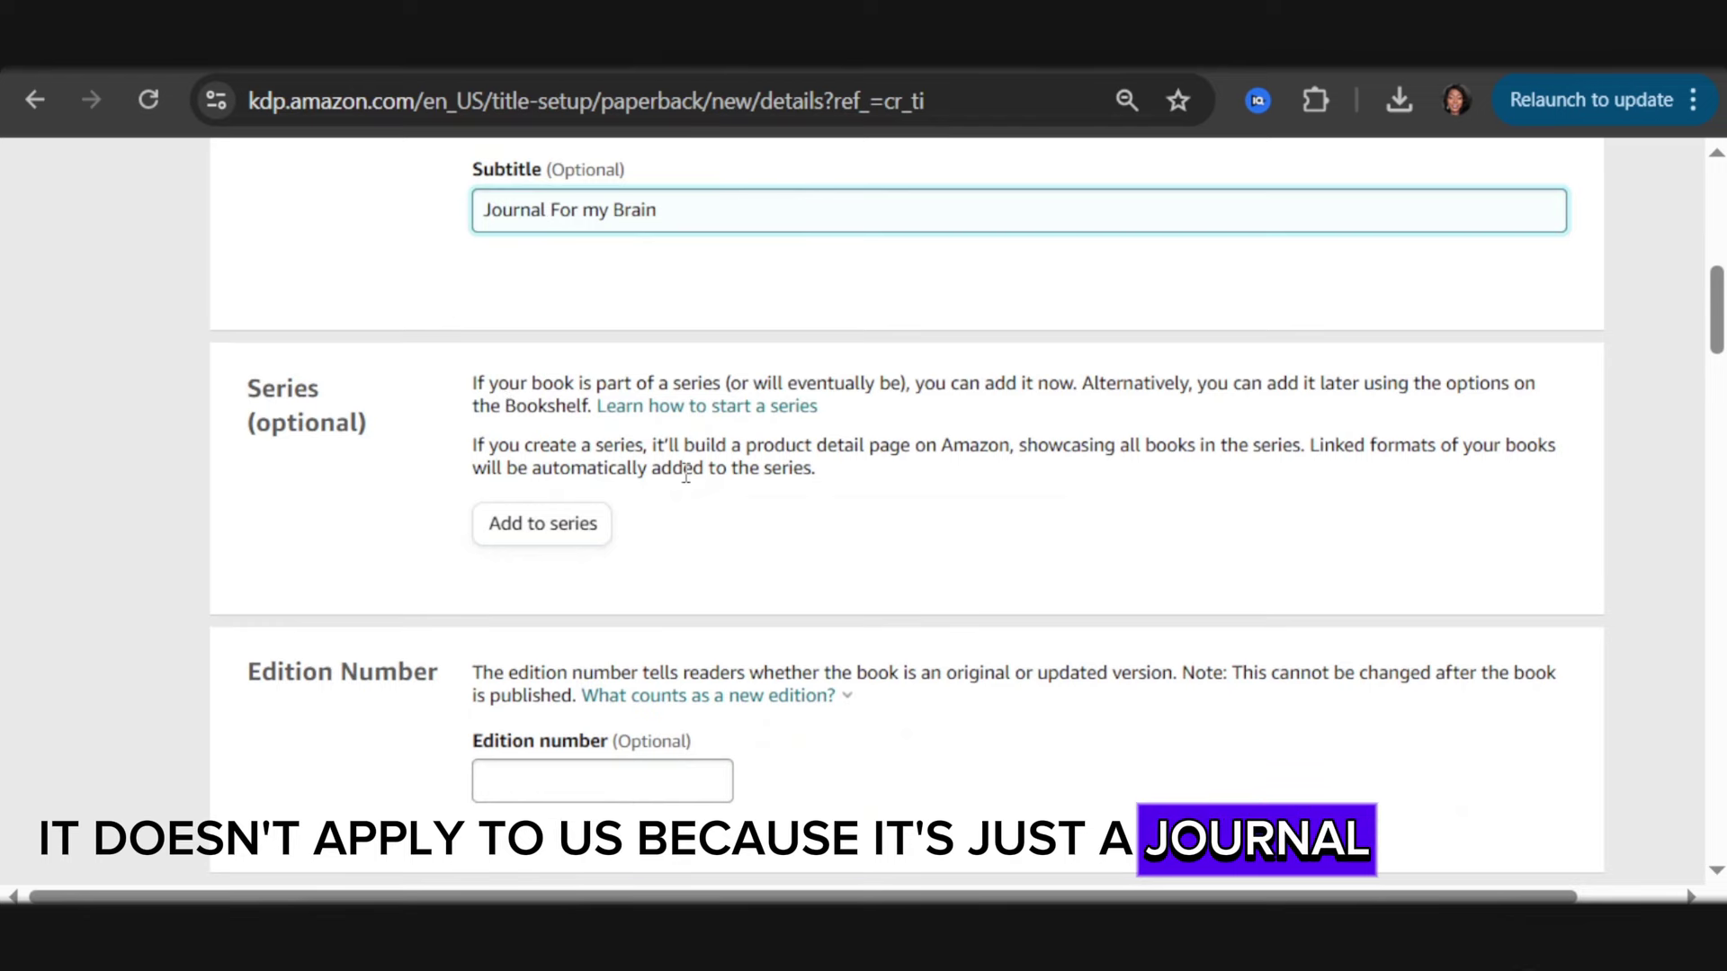
Enter the primary author as "TFI" for the first name and "Designs" for the last name
scroll(683, 477, down, 2)
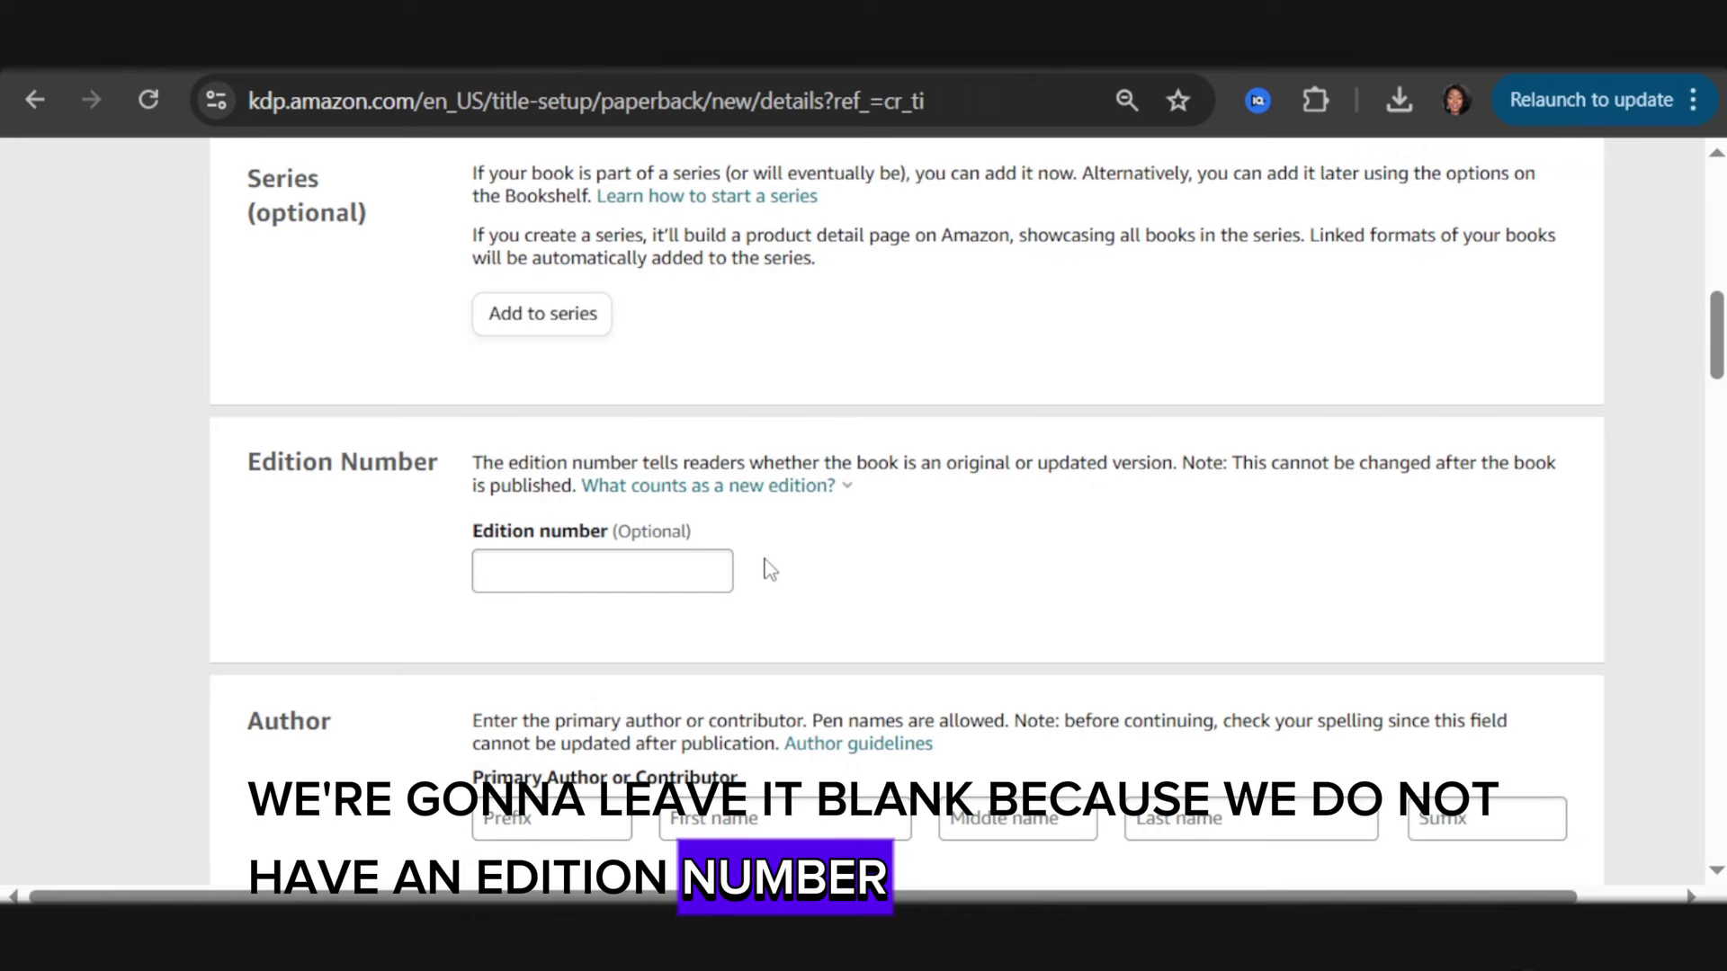
scroll(859, 589, down, 2)
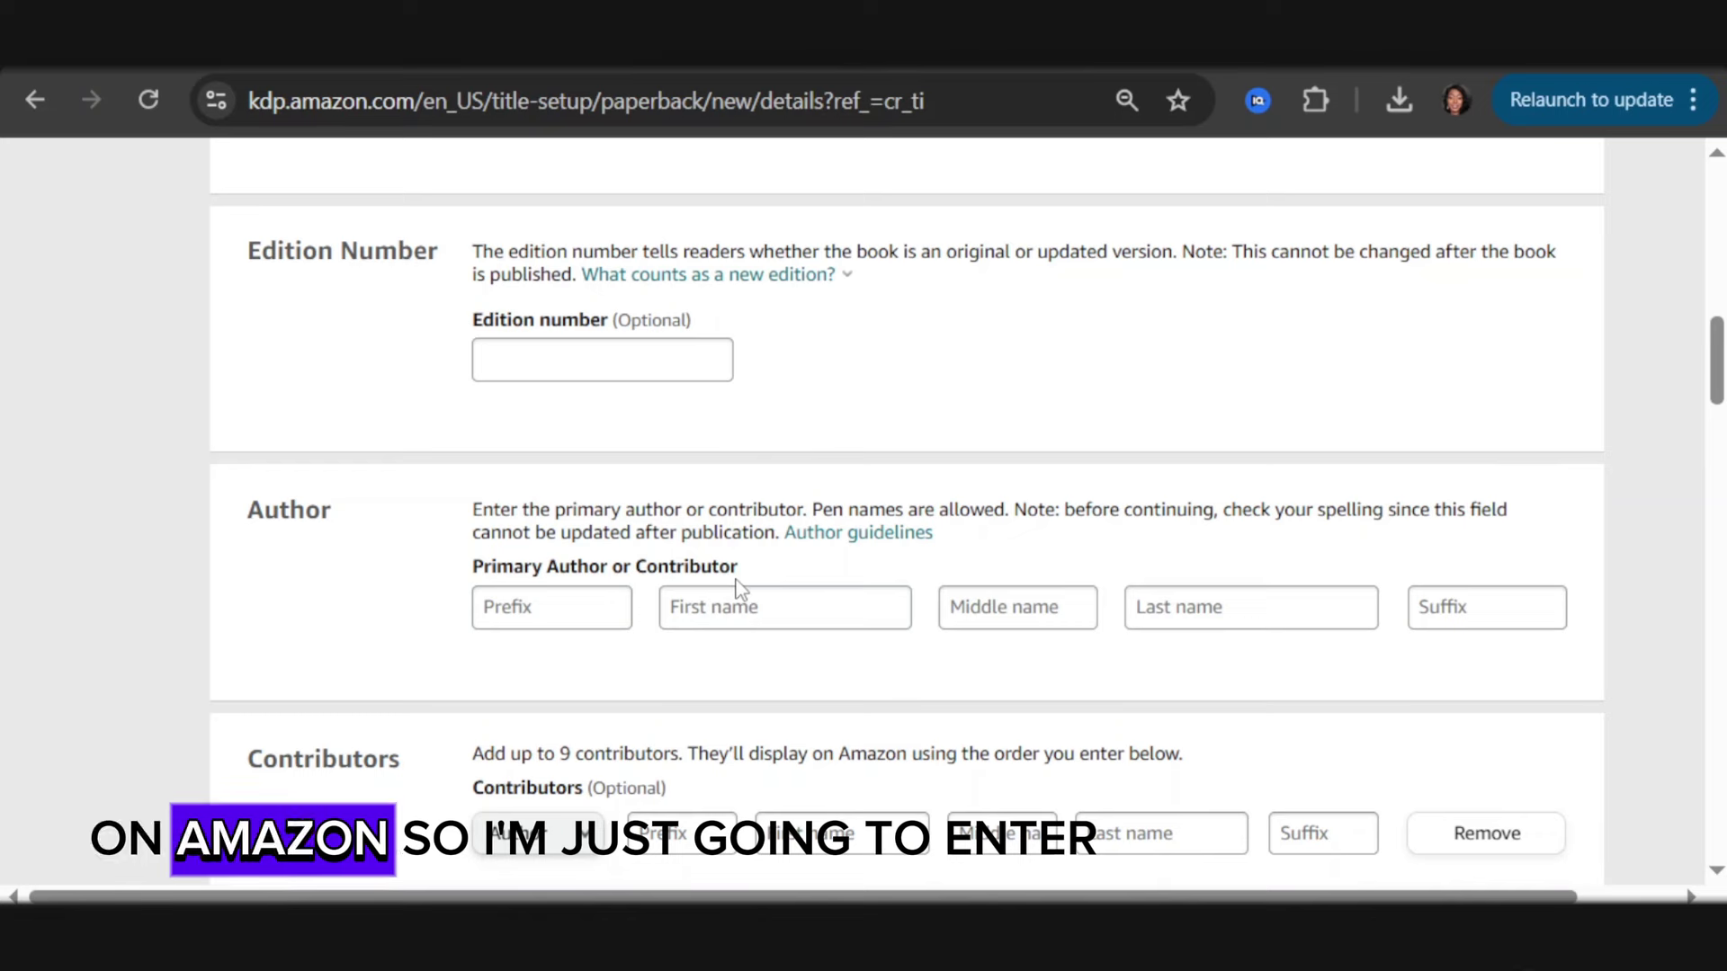
text(TFI)
click(1280, 598)
text(Designs)
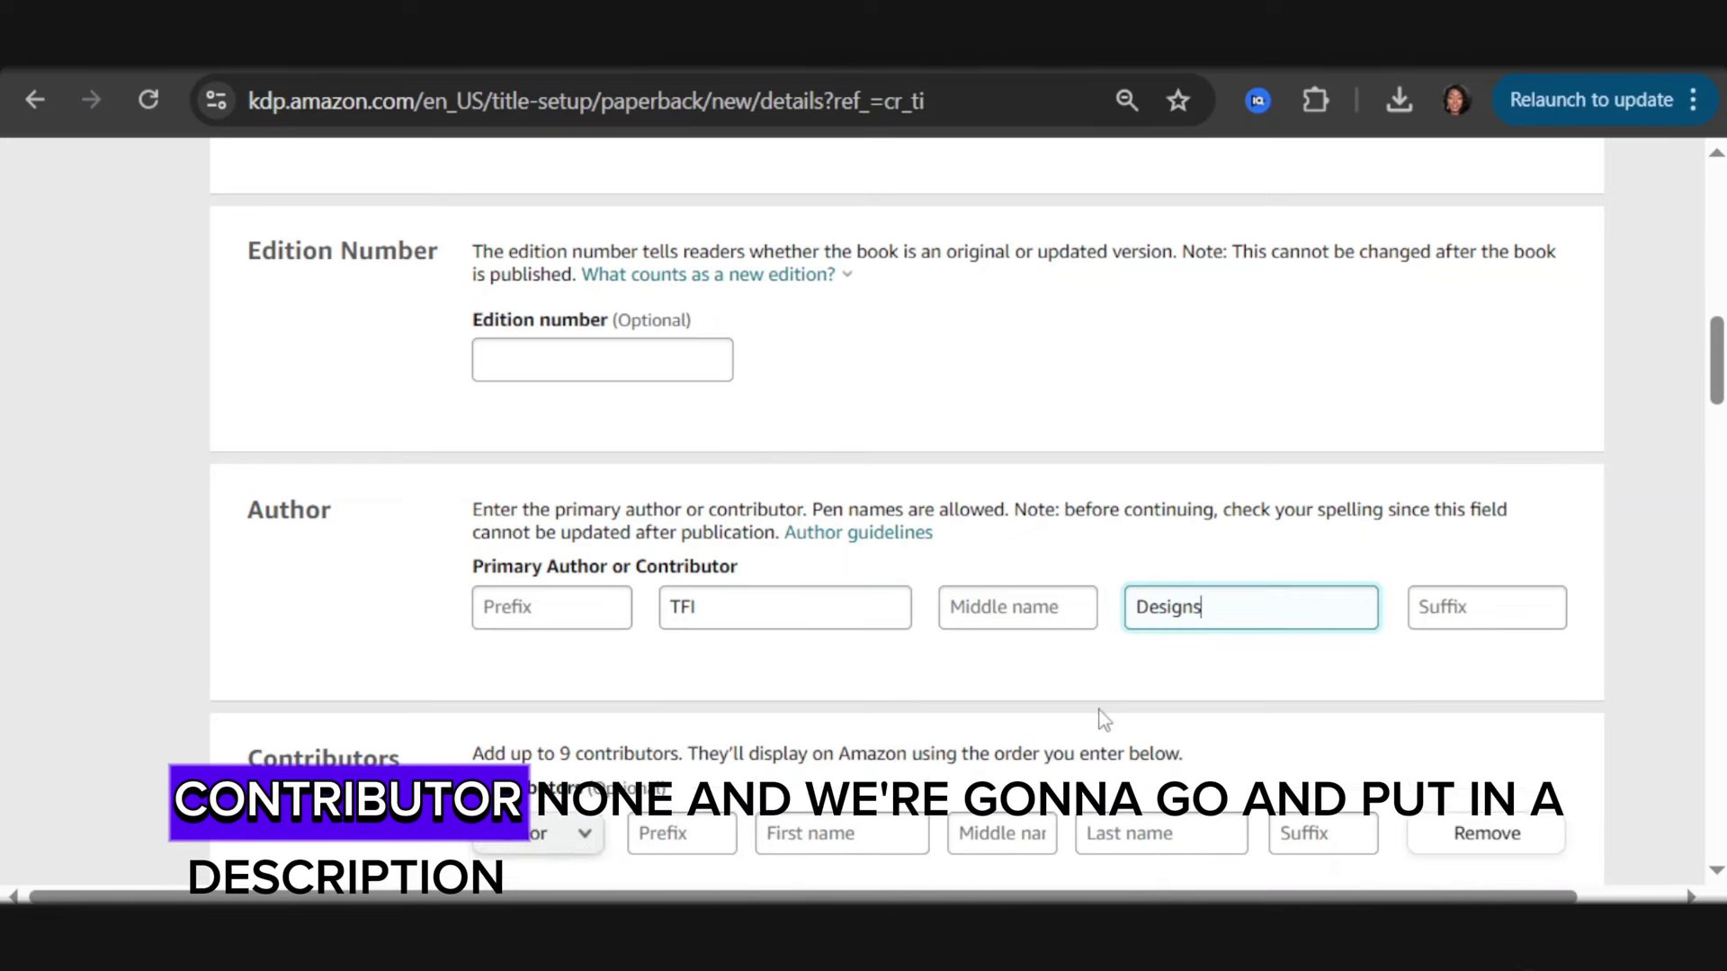
In ChatGPT, copy the Attention paragraph of the AIDA journal description for the book's description
scroll(1098, 717, down, 4)
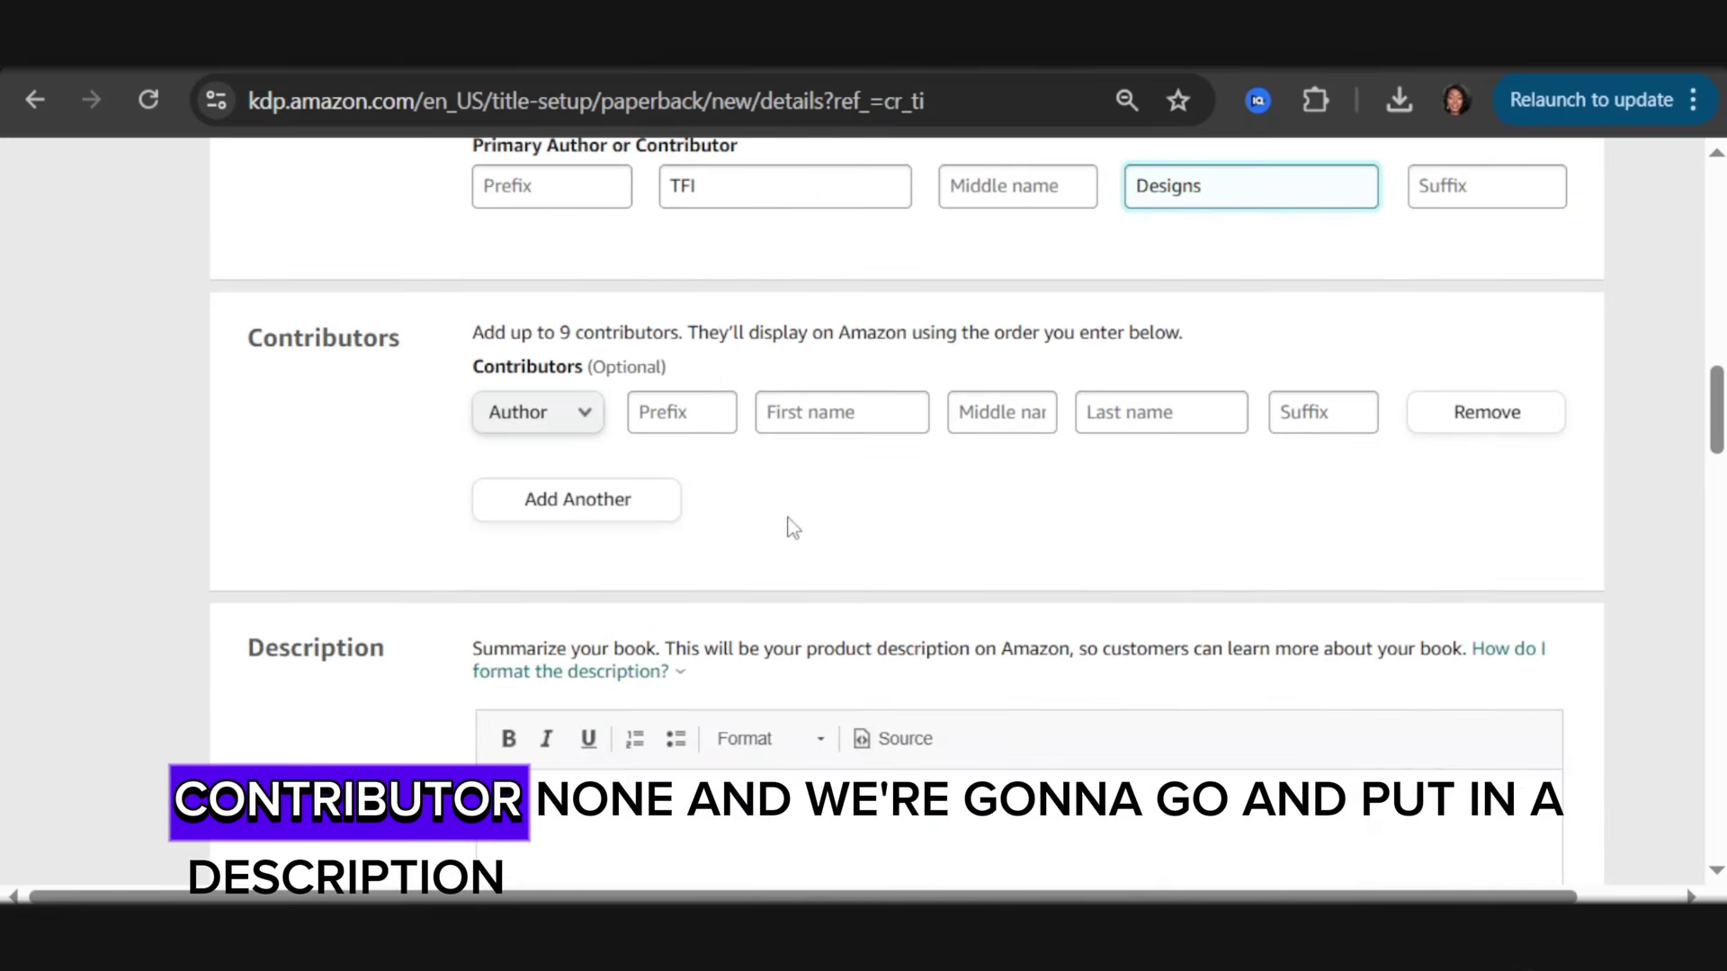
scroll(760, 499, down, 2)
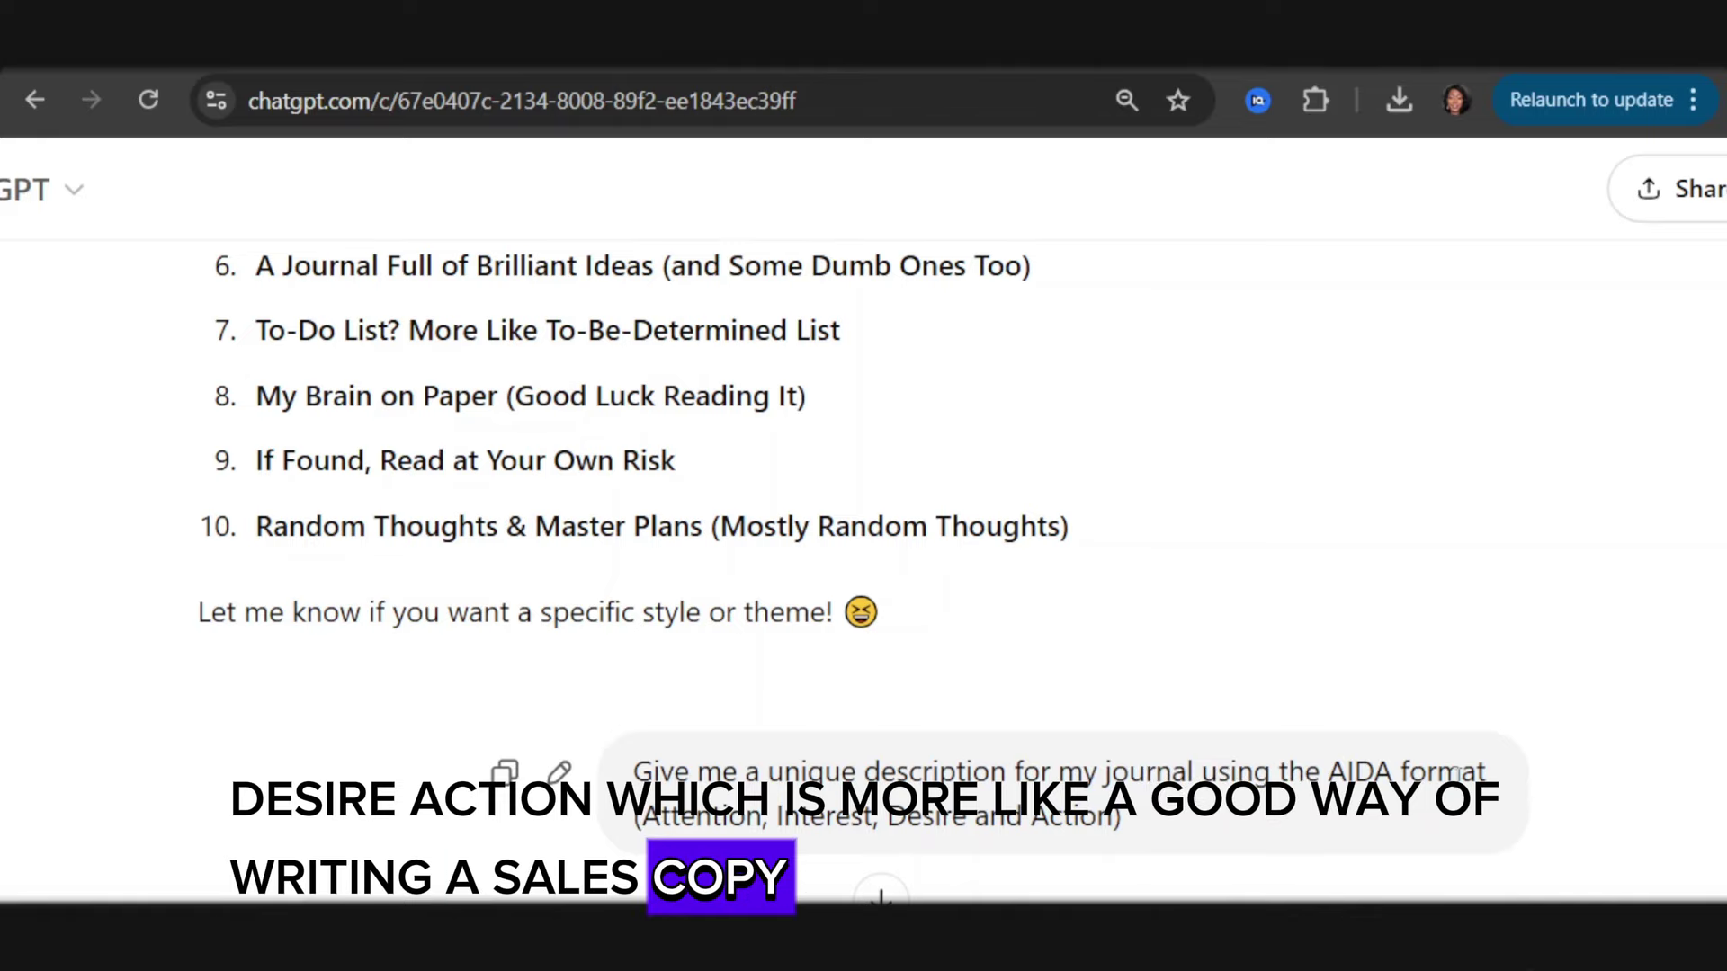
scroll(1256, 678, down, 12)
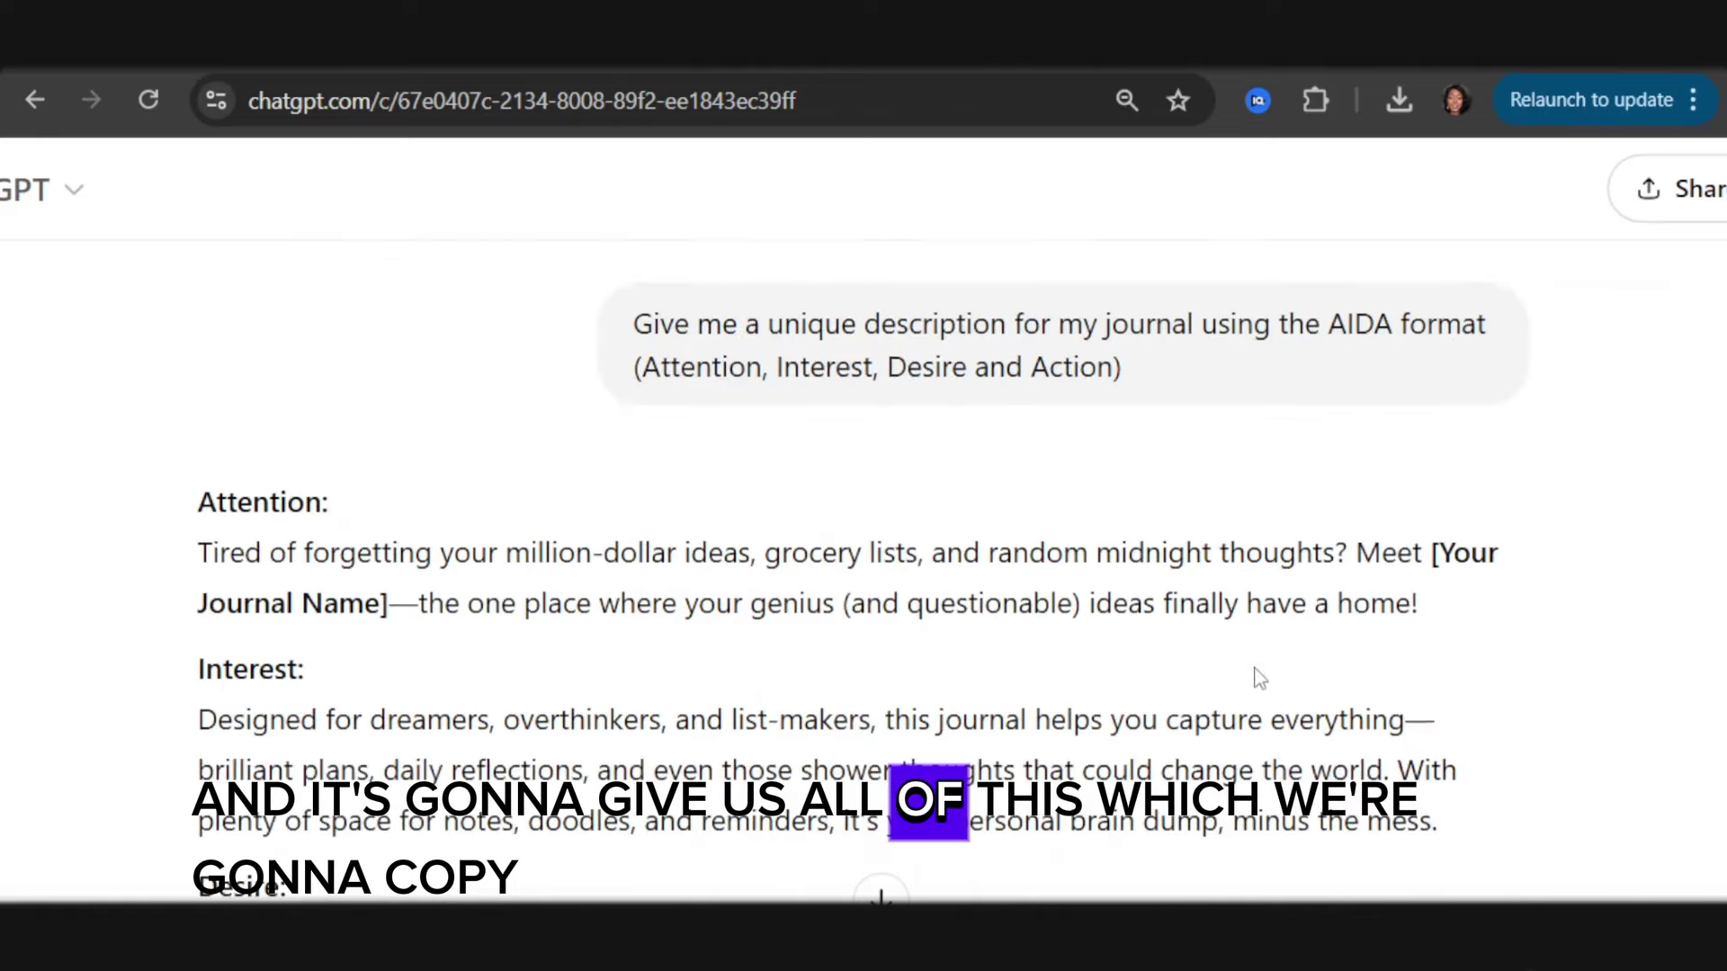
scroll(413, 547, up, 2)
scroll(413, 533, up, 2)
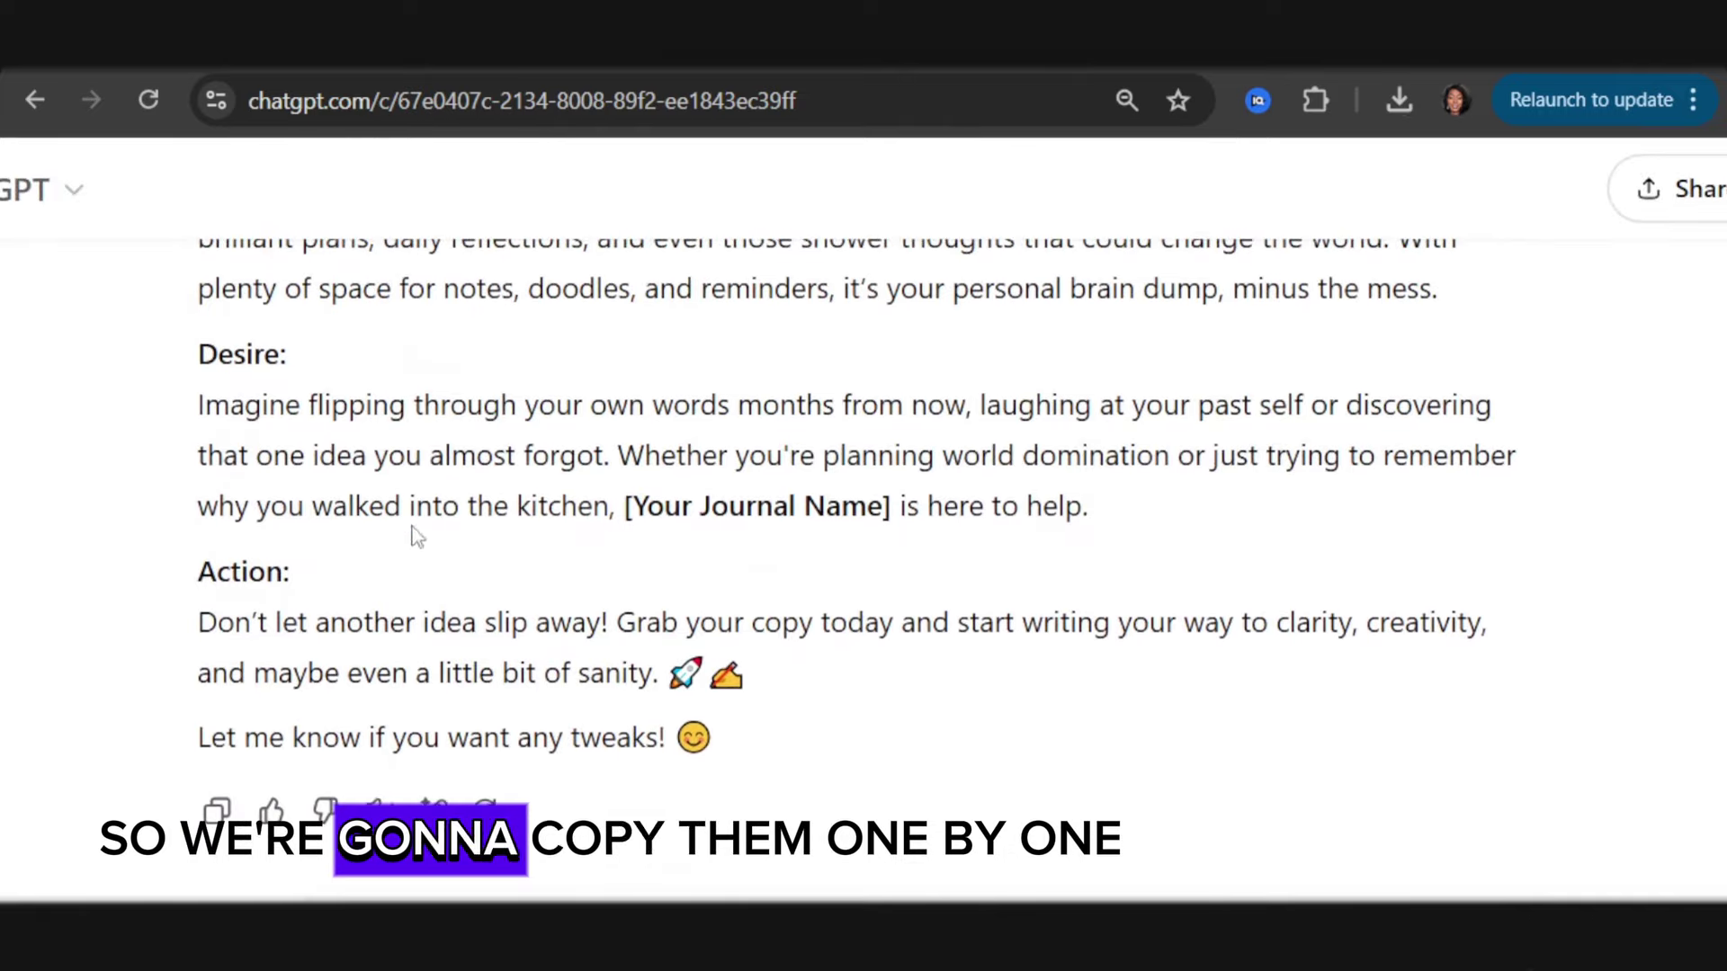
scroll(582, 403, down, 2)
scroll(794, 741, up, 10)
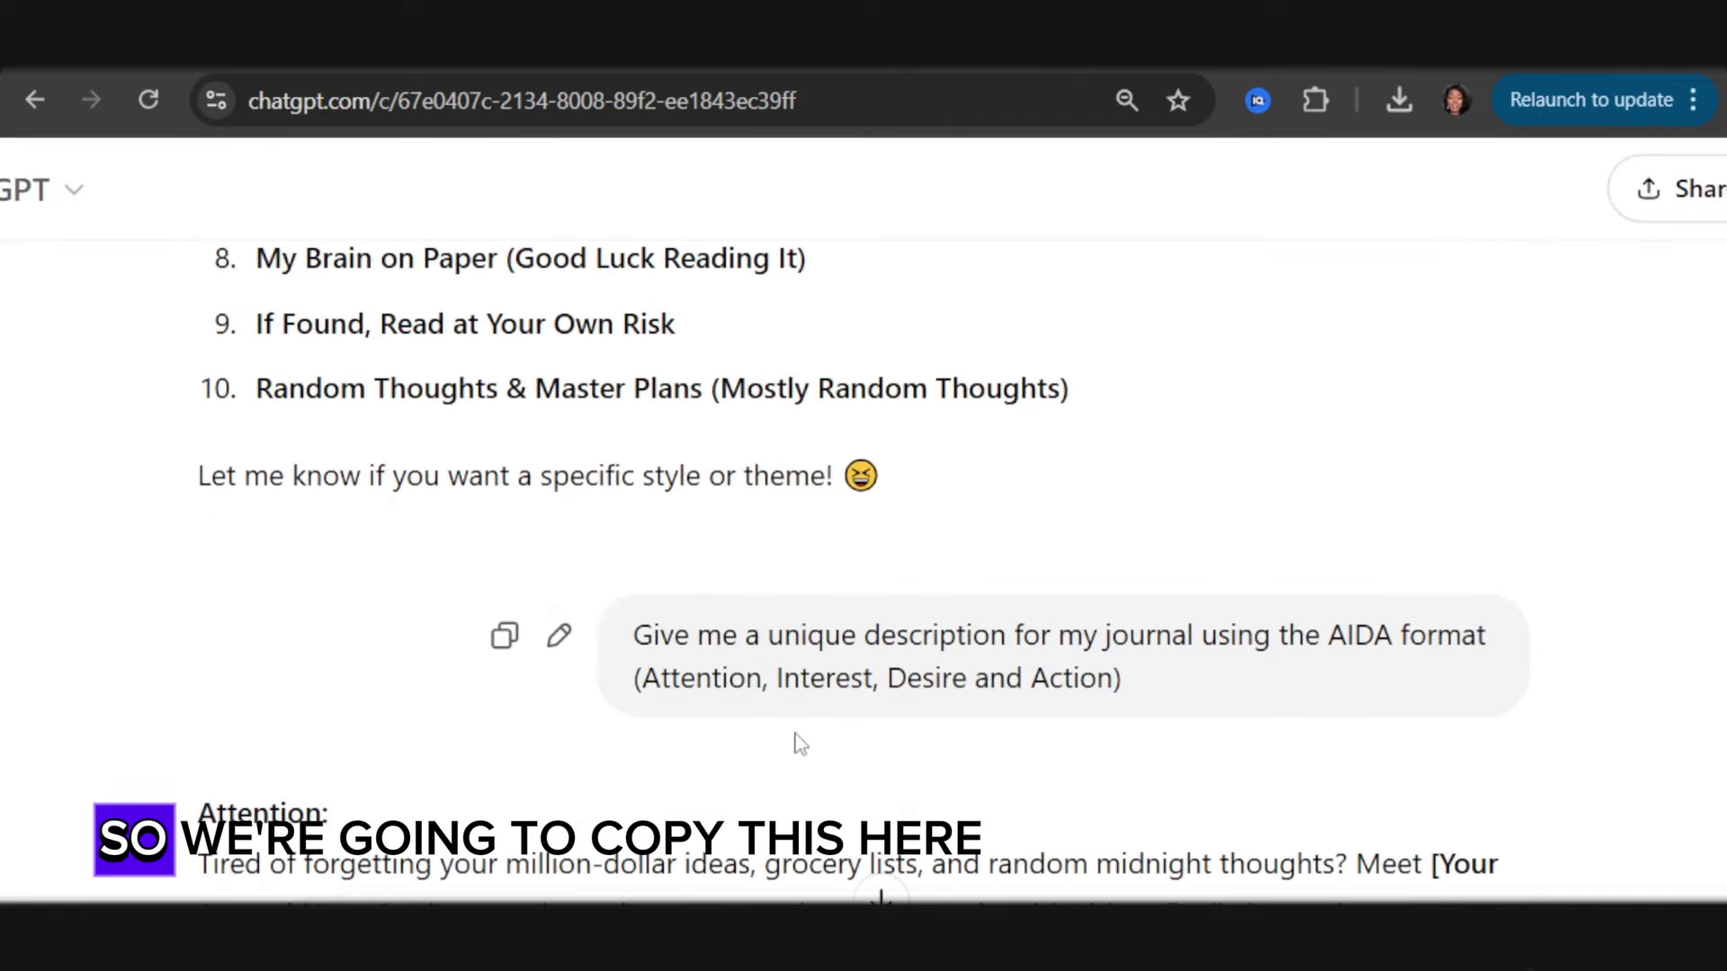
scroll(470, 636, down, 3)
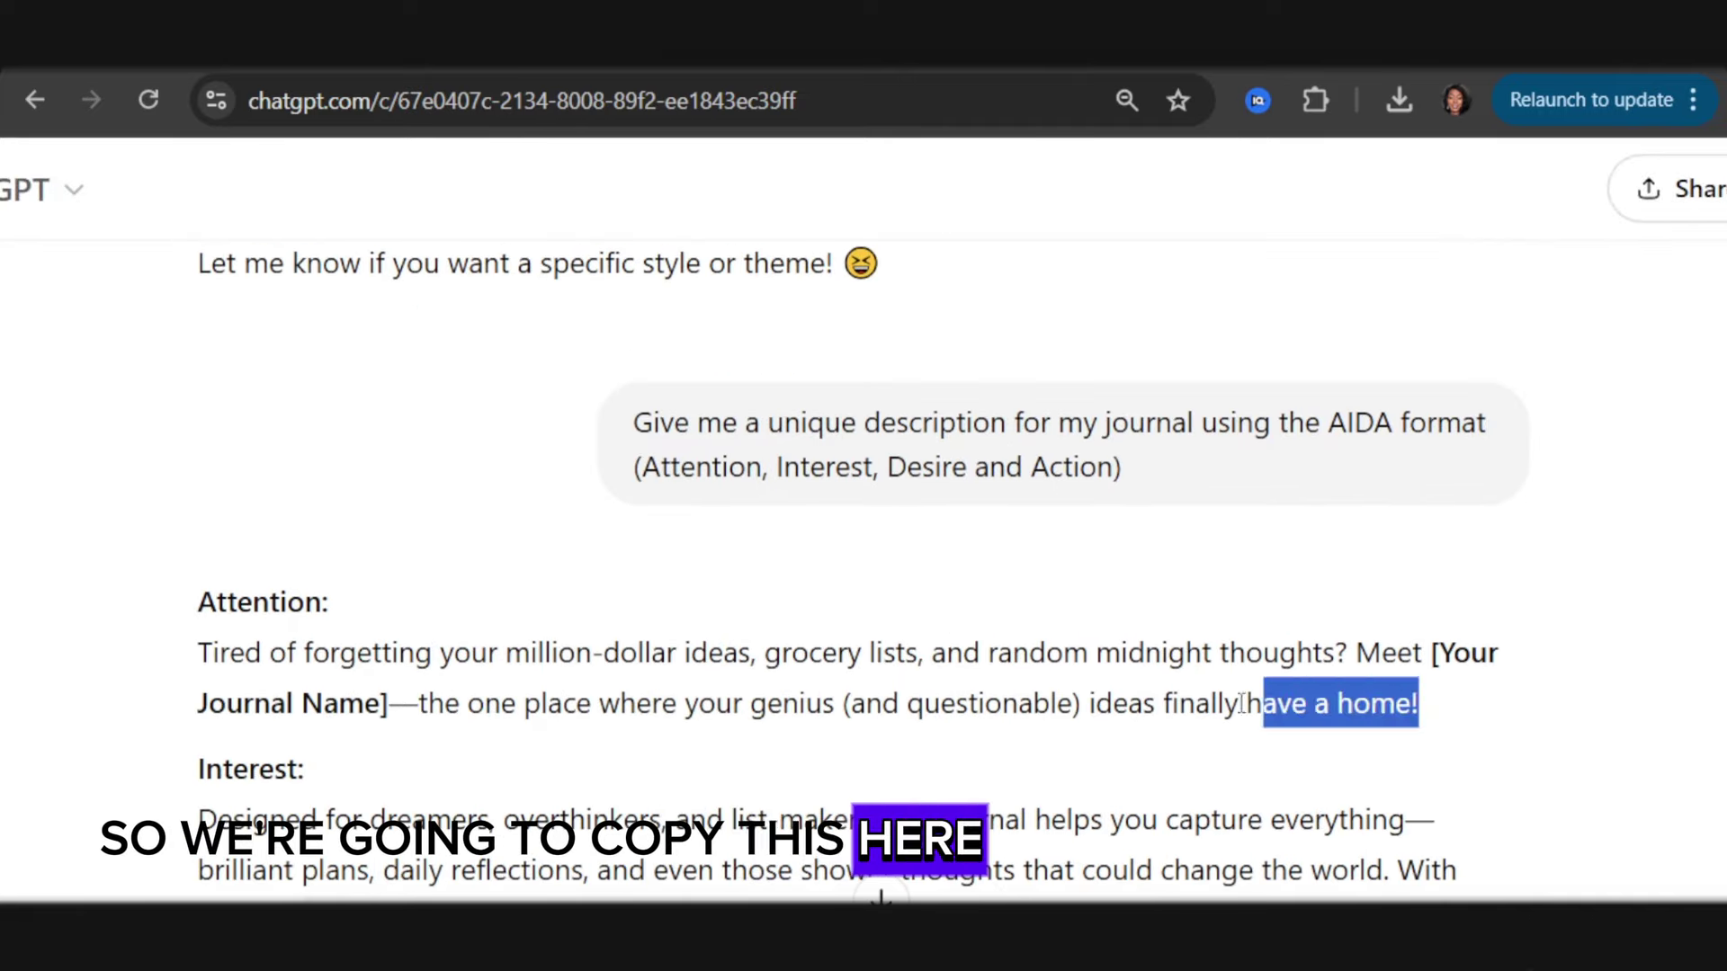
drag(1242, 703, 191, 661)
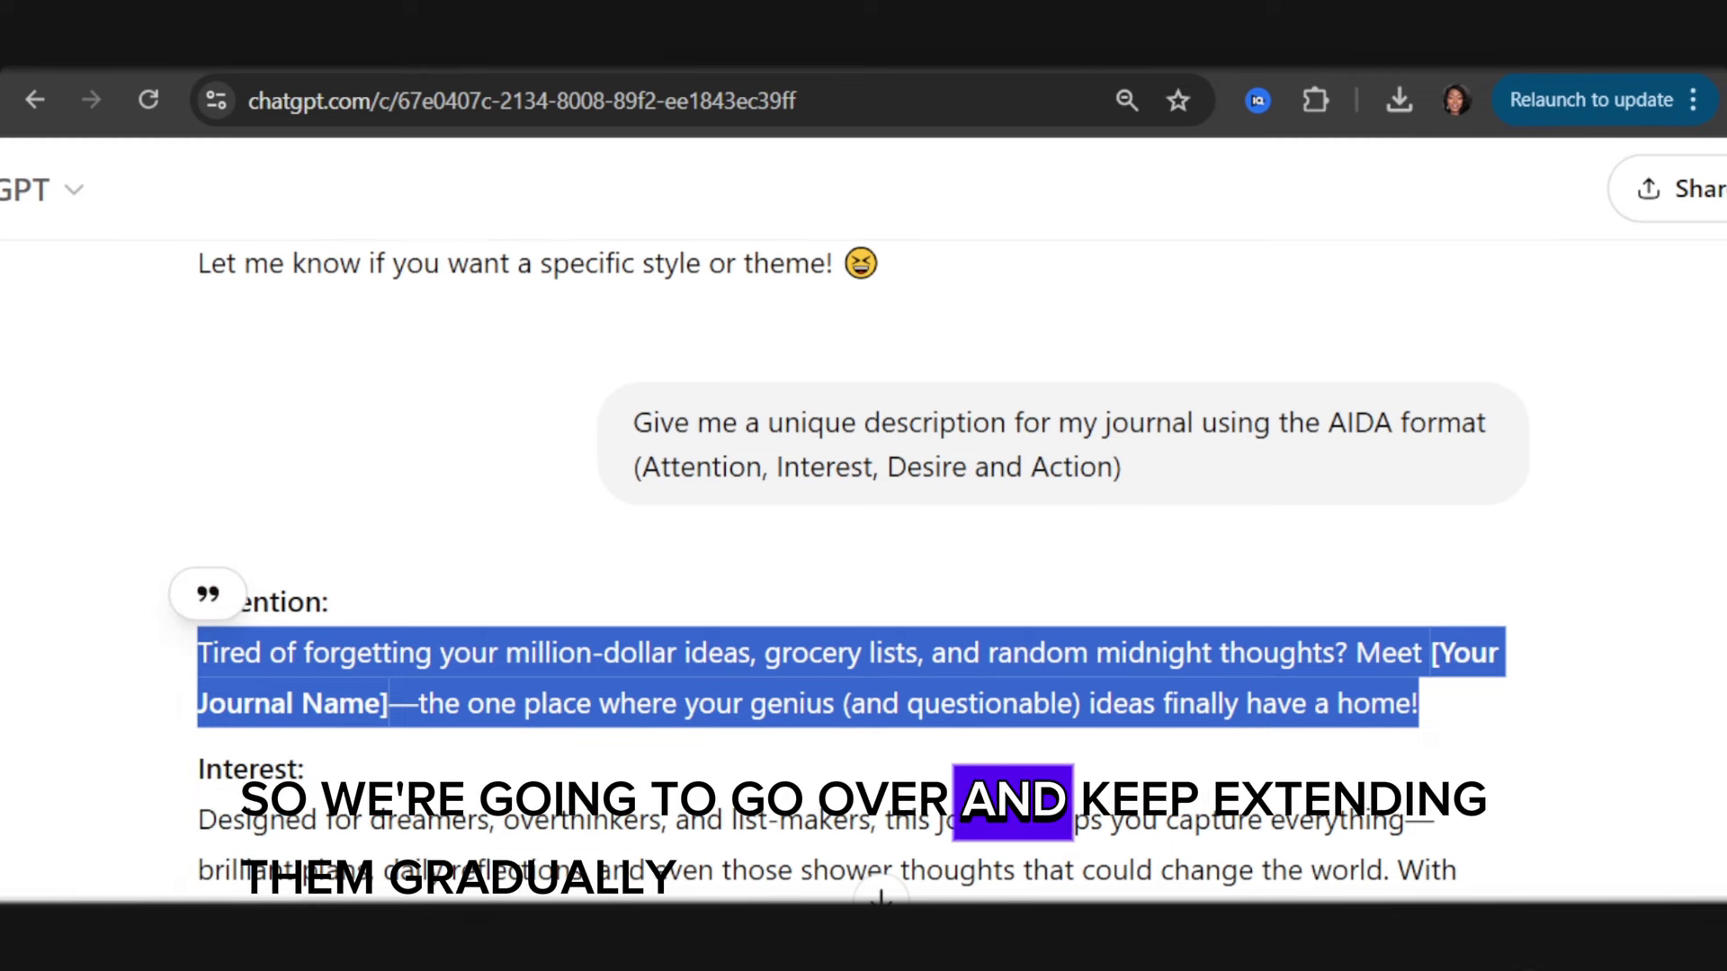
Paste the Attention paragraph into the KDP description, replace the journal name placeholder with "Ctrl + S For Your Brain", and start a new paragraph
key(ctrl+Tab)
click(563, 617)
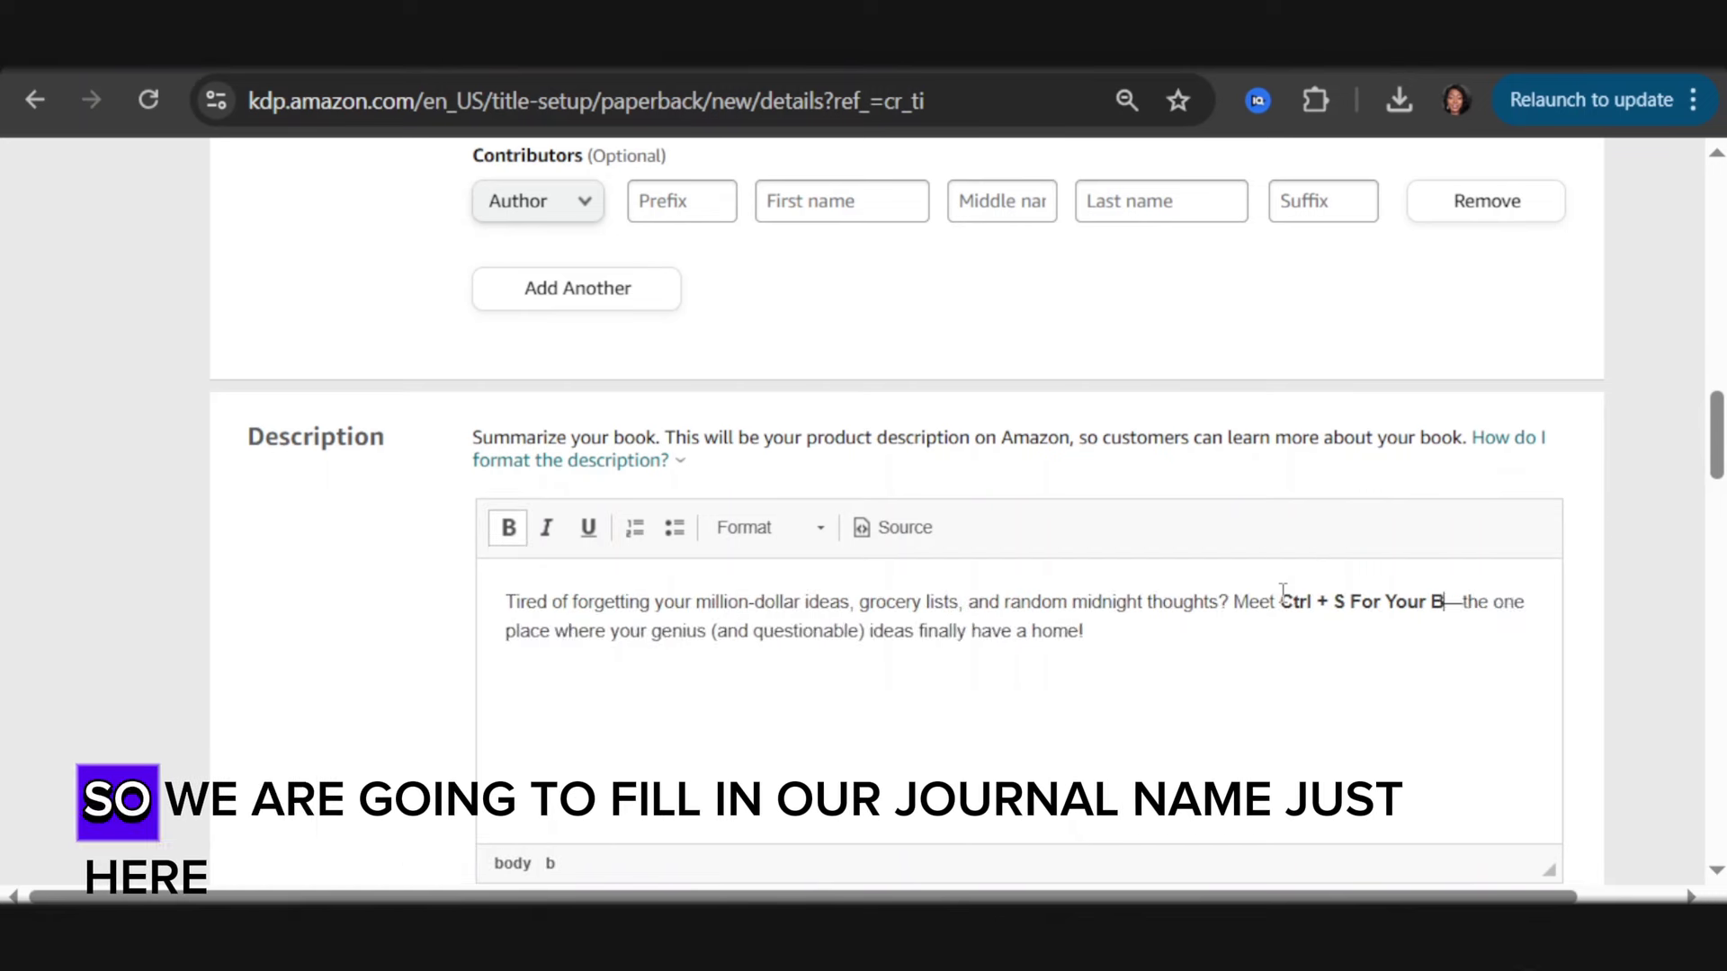
text(rai)
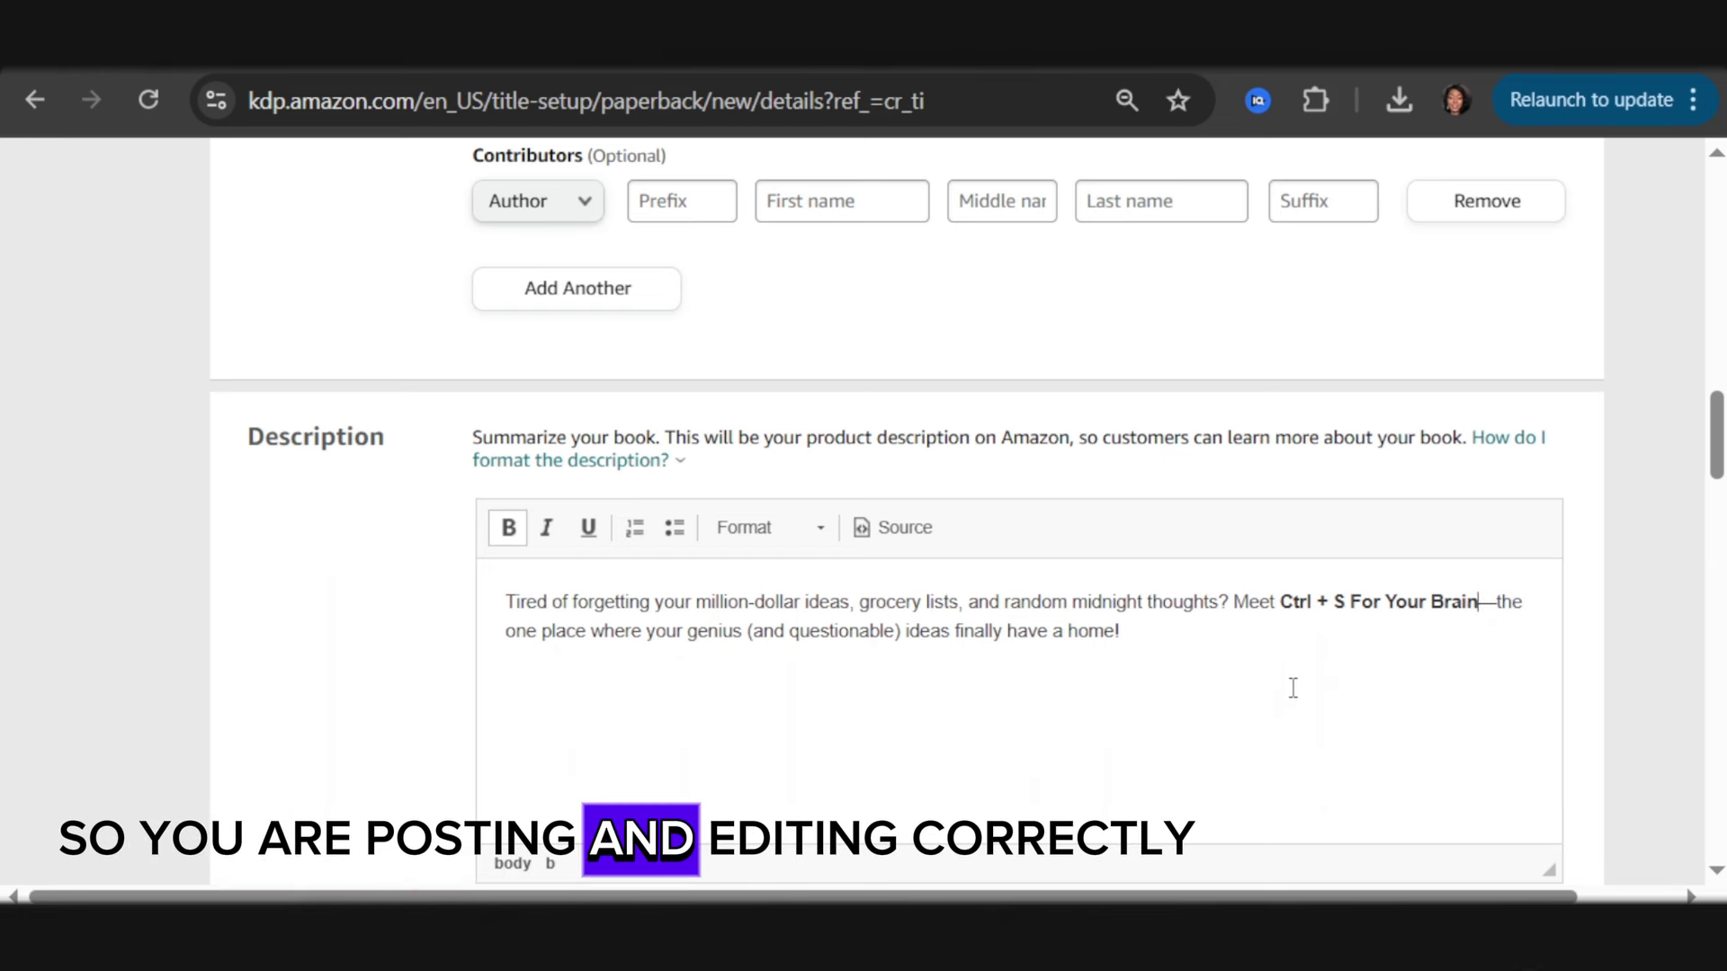
click(1146, 645)
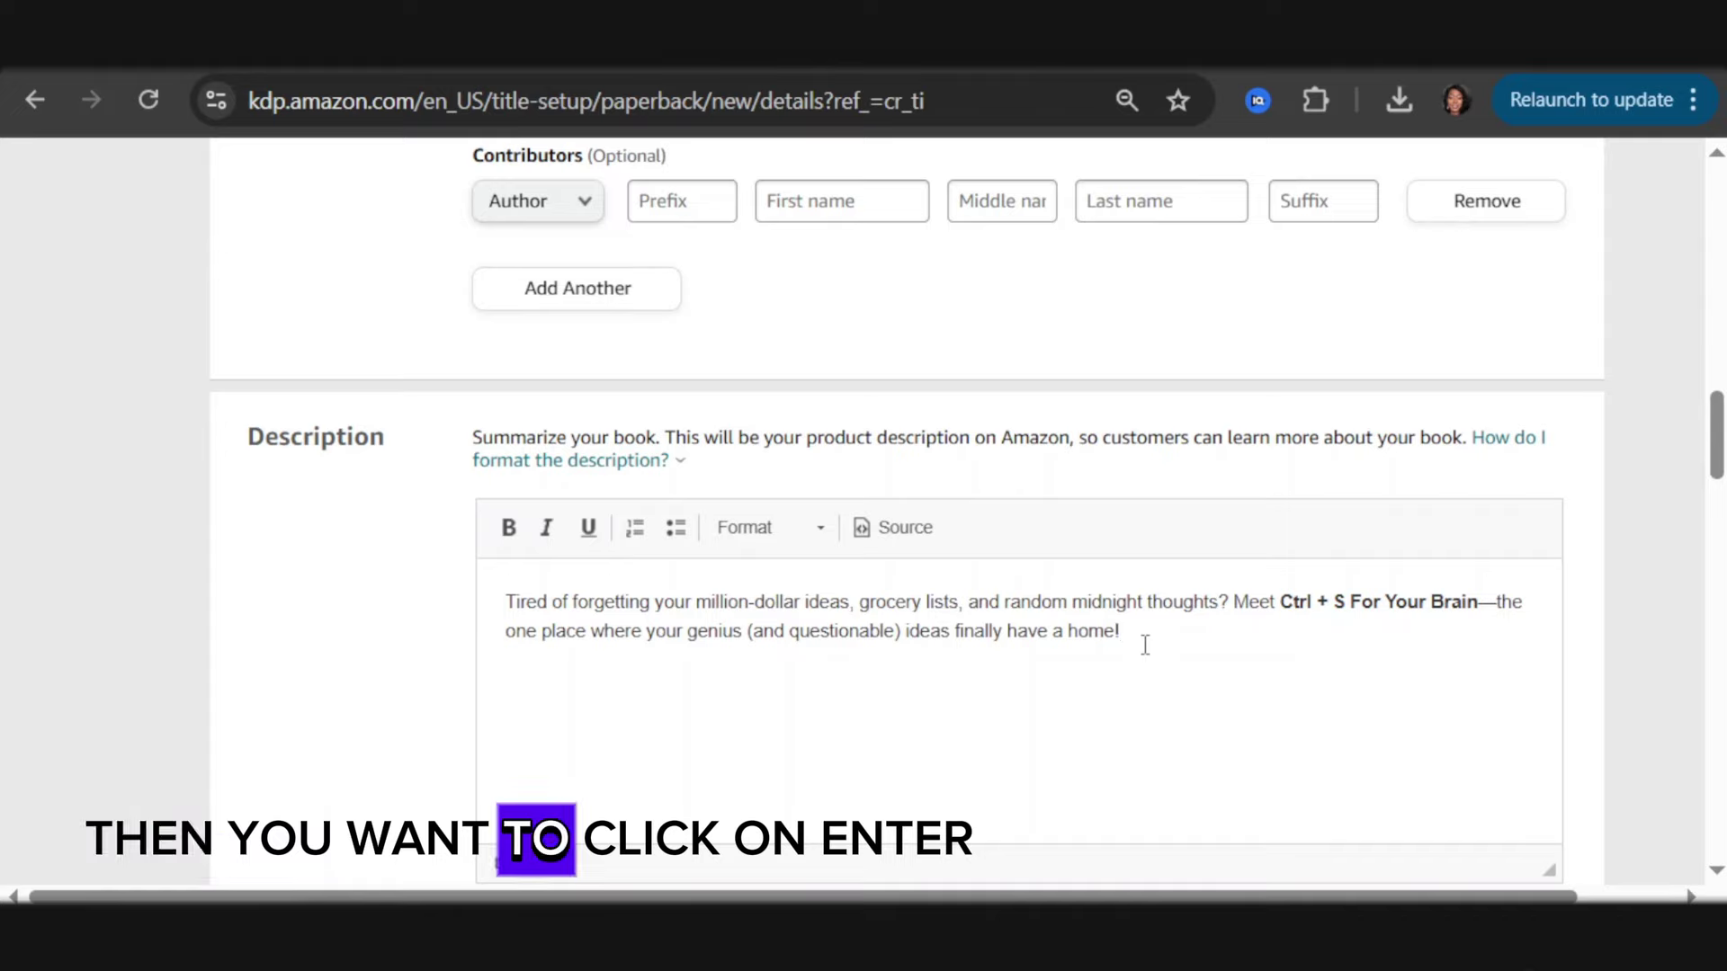
key(Return)
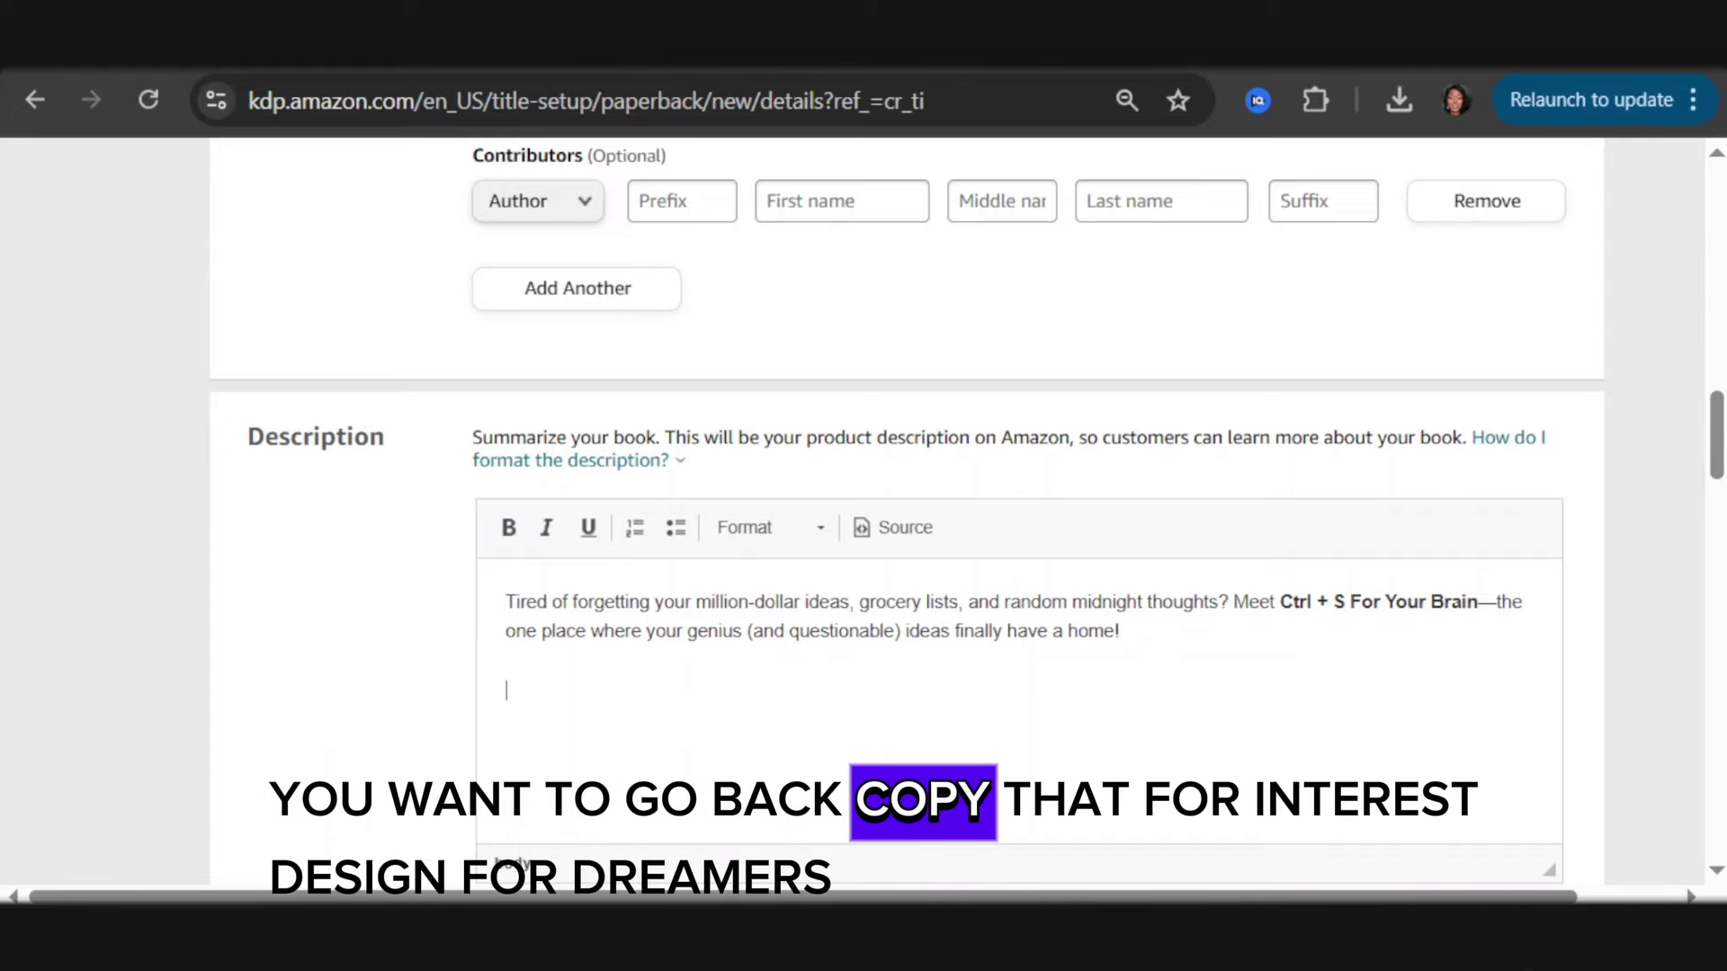
Copy ChatGPT's Interest paragraph into the KDP description as the second paragraph, leaving out "doodles, and reminders"
click(1061, 70)
scroll(410, 662, down, 4)
scroll(410, 662, down, 1)
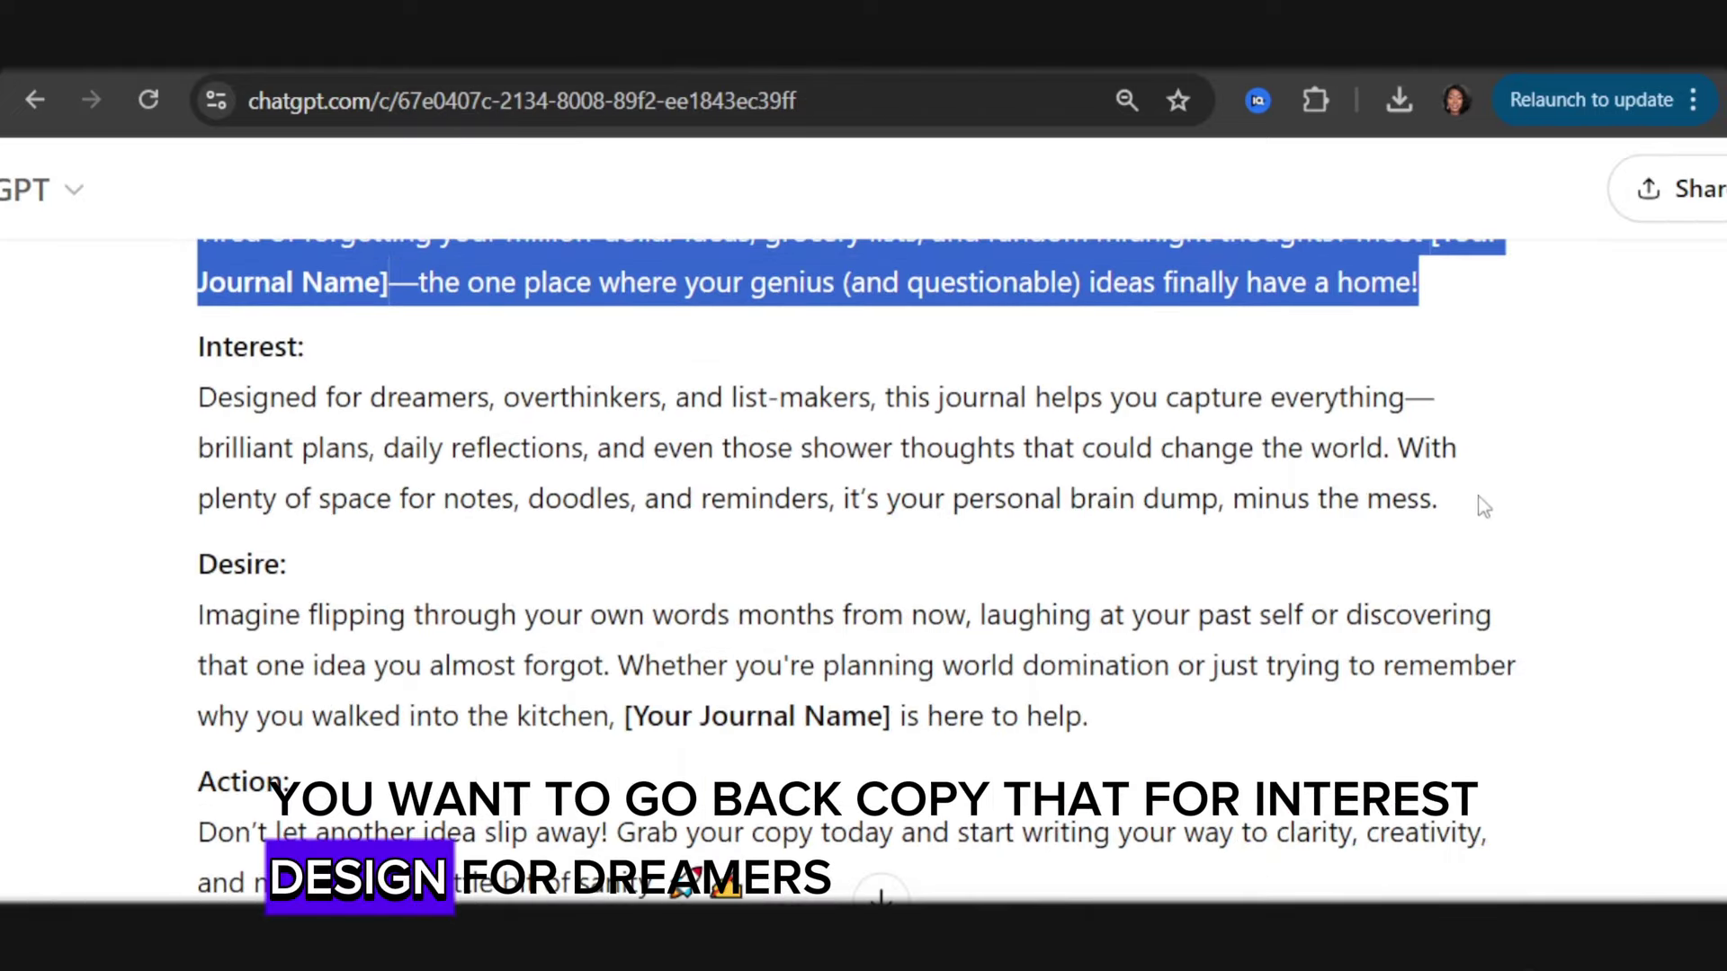
drag(1476, 501, 471, 382)
drag(177, 423, 175, 425)
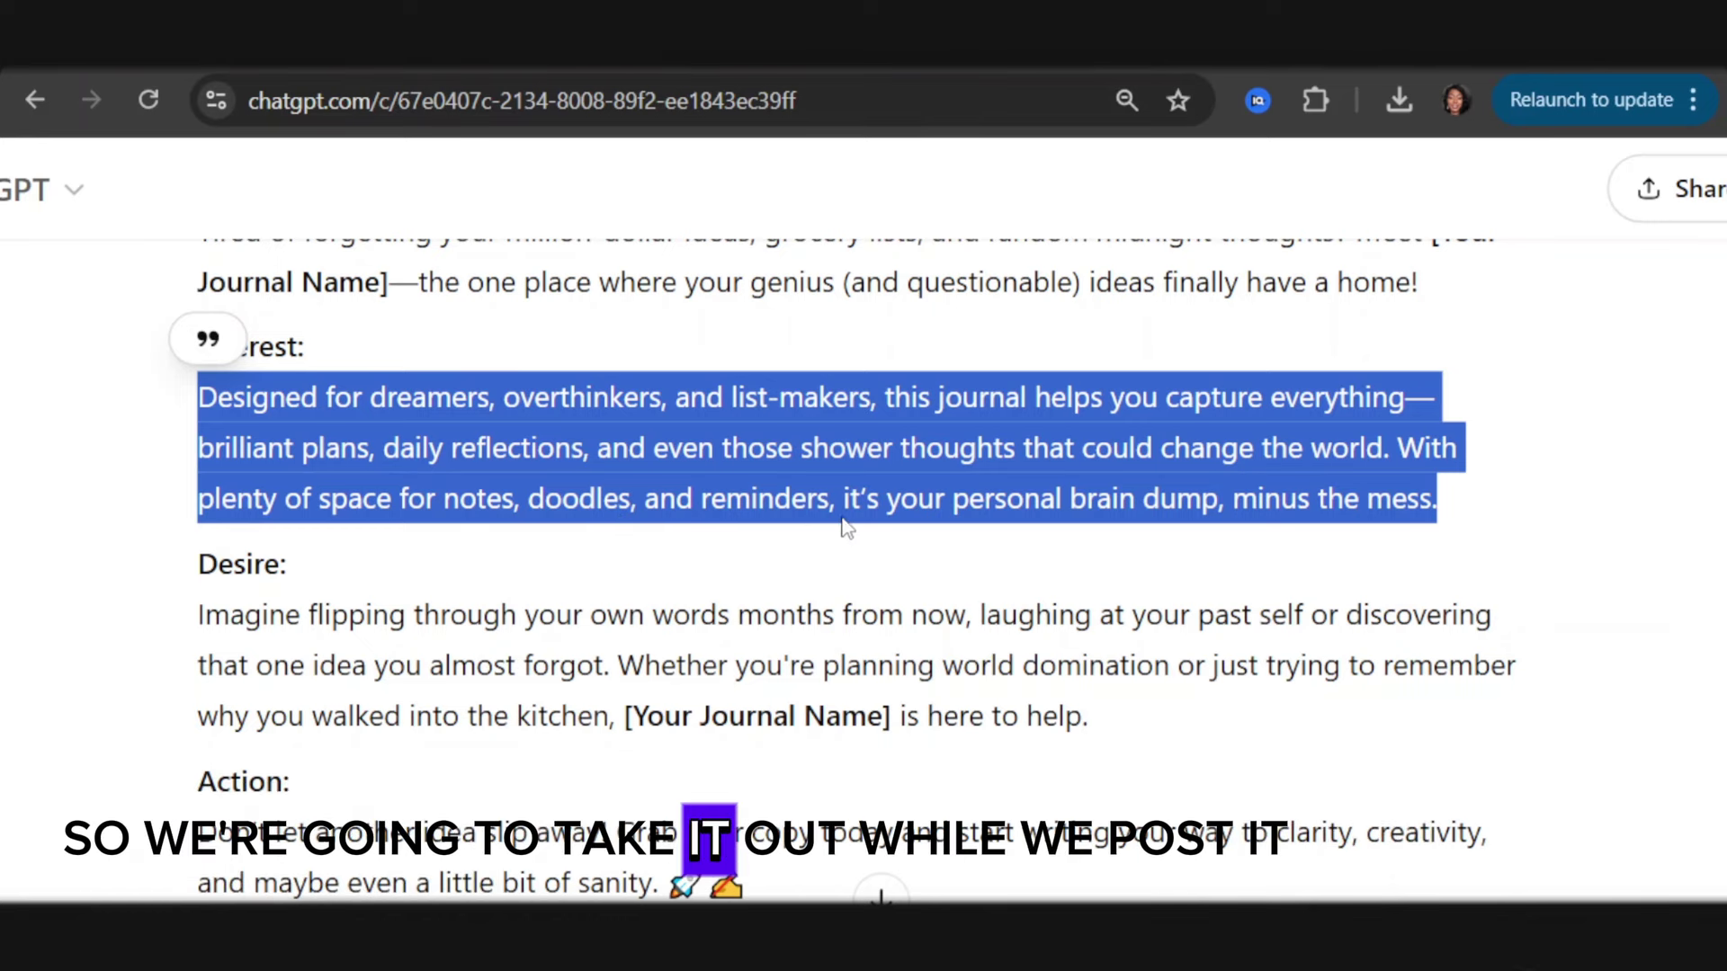
scroll(842, 476, up, 2)
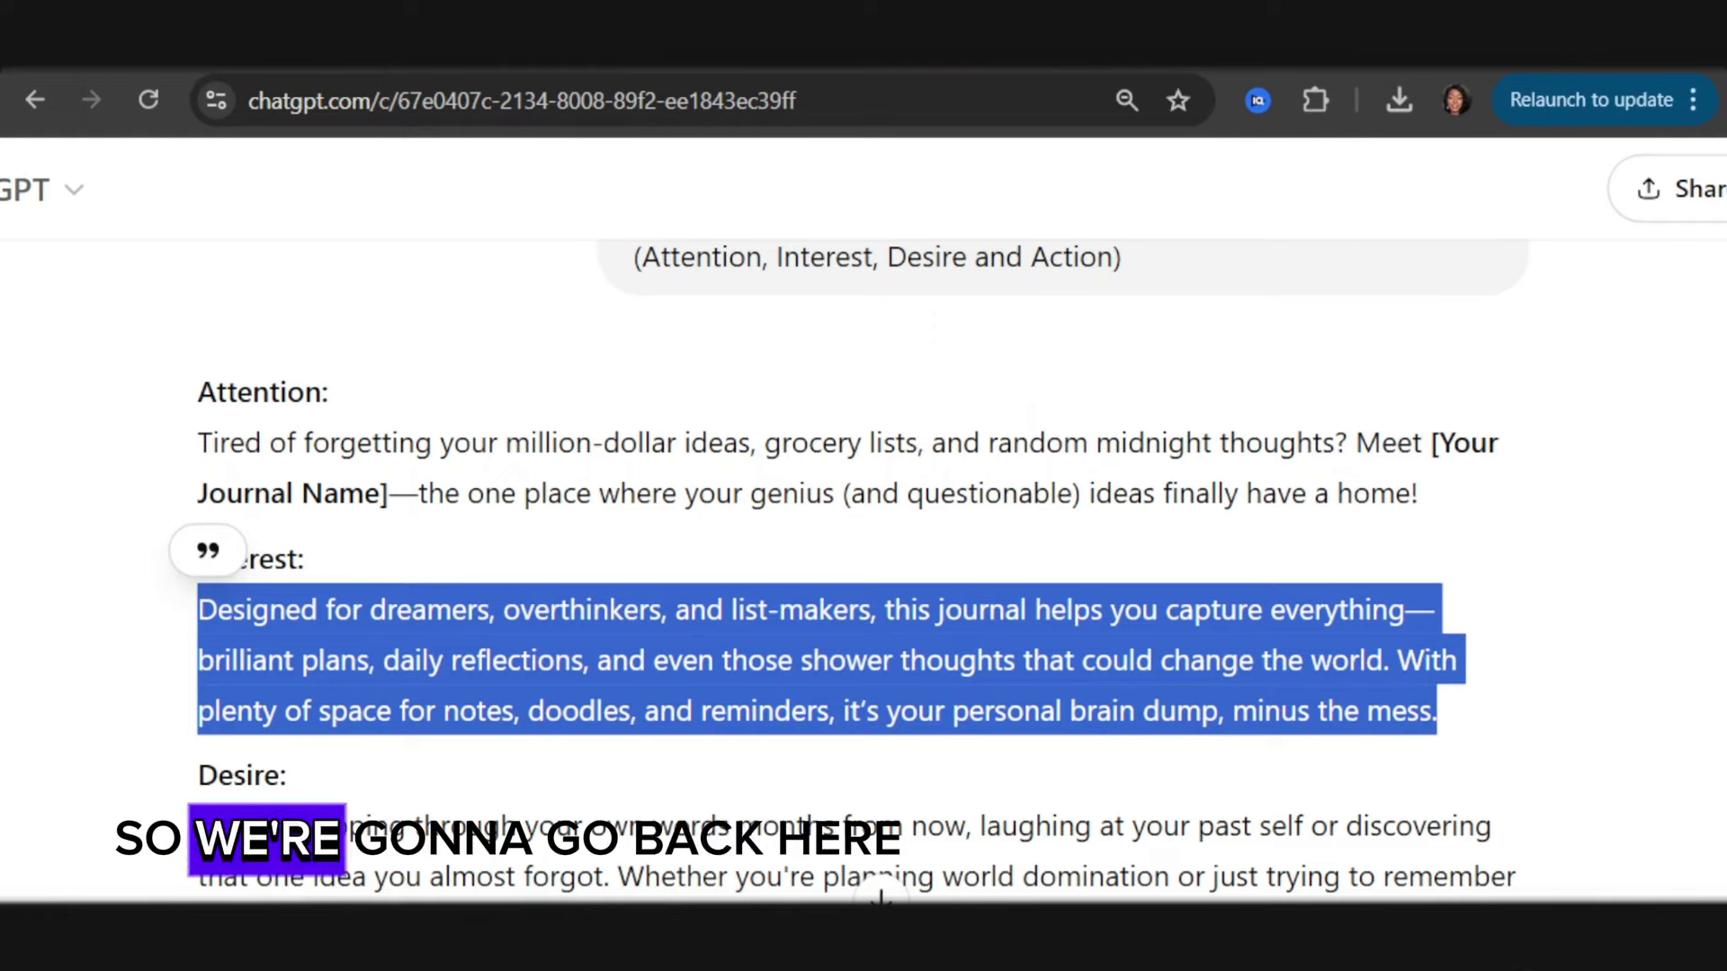
click(1256, 54)
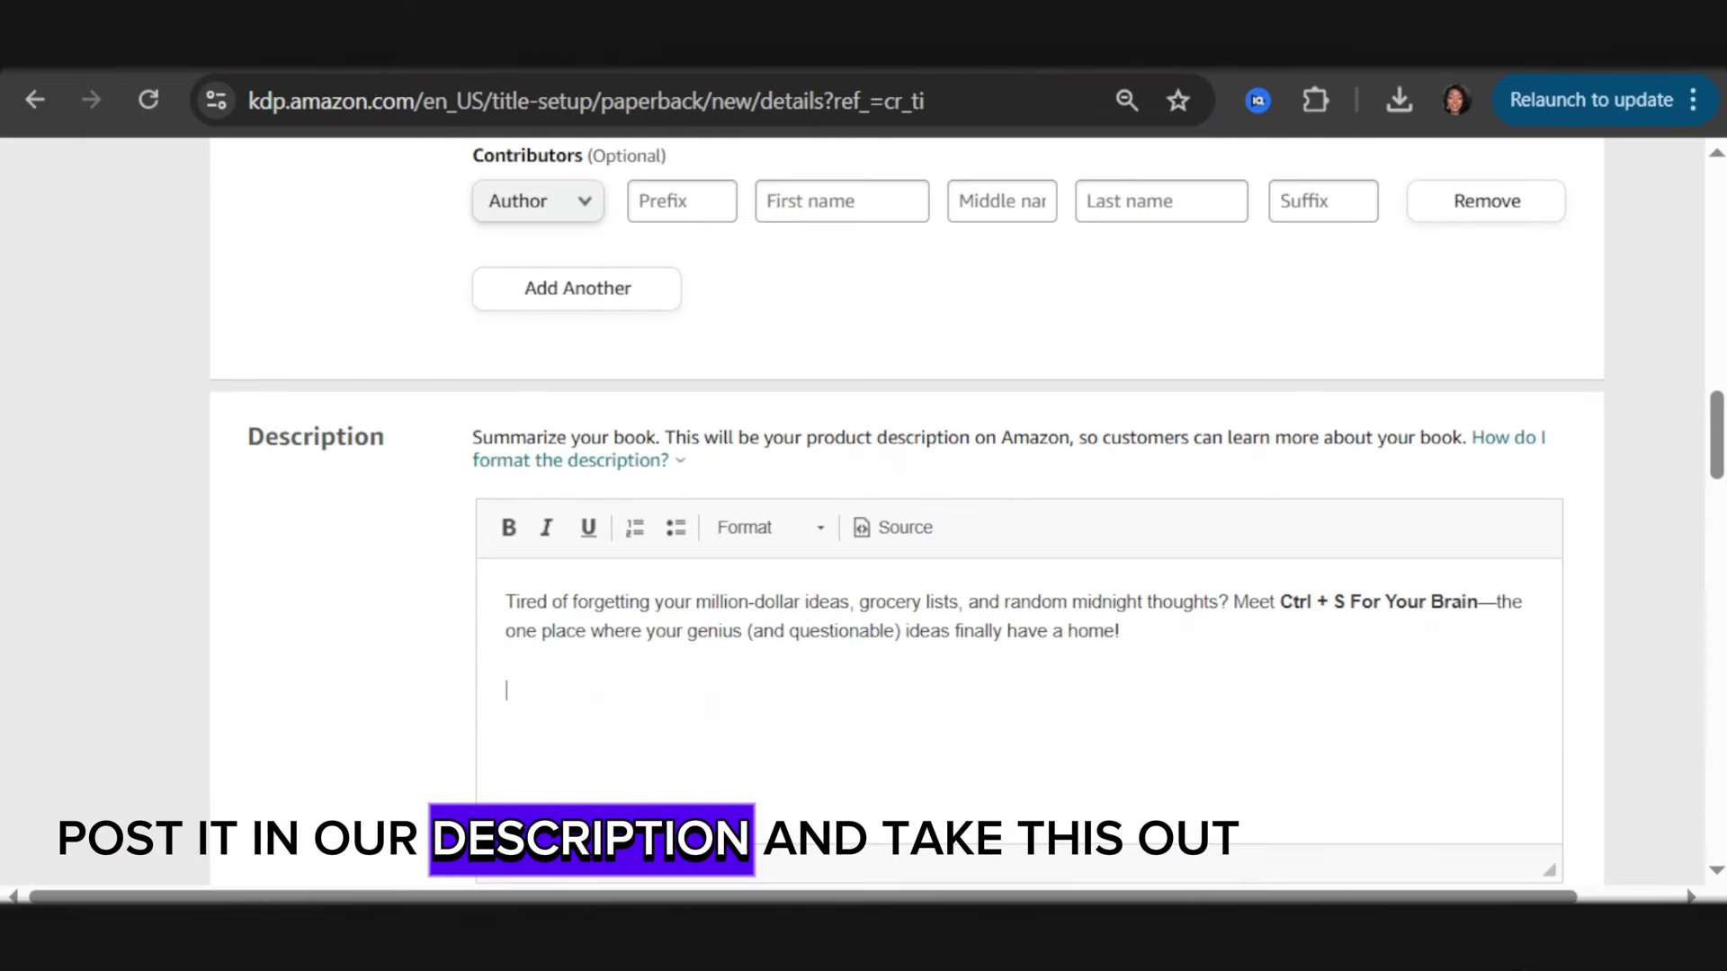
text(Designed for dreamers, overthinkers, and list-makers, this journal helps you capture everything—brilliant plans, daily reflections, and even those shower thoughts that could change the world. With plenty of space for notes, doodles, and reminders, it’s your personal brain dump, minus the mess.)
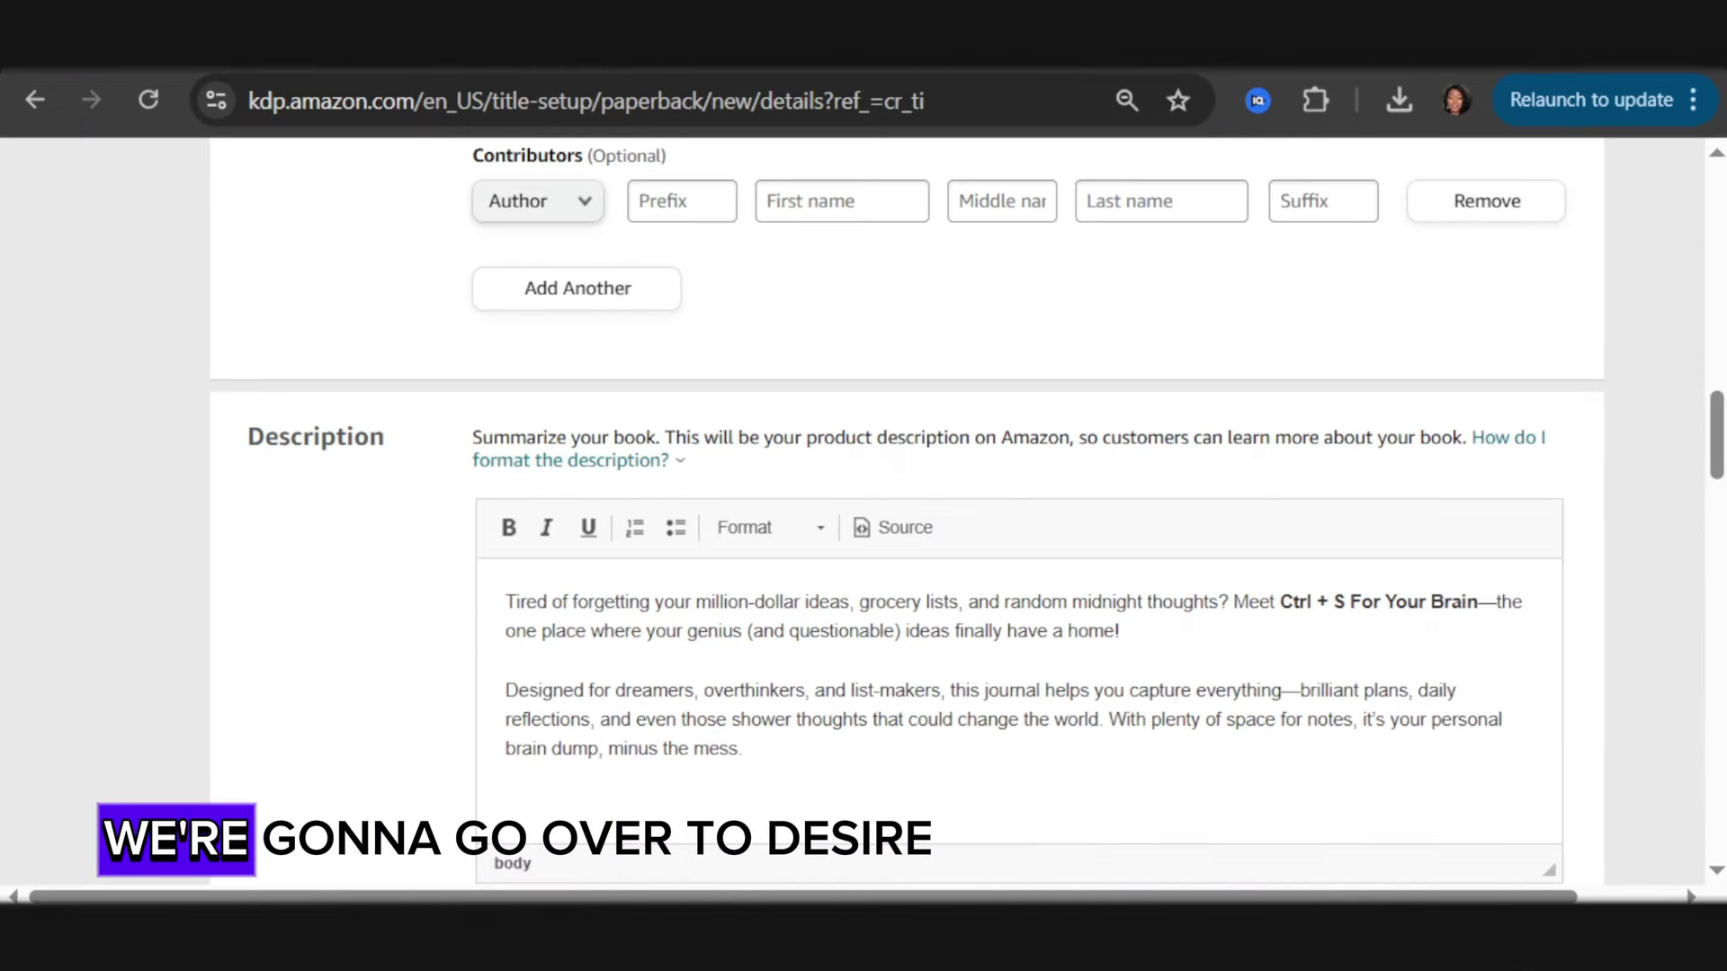
Copy ChatGPT's Desire paragraph into the KDP book description as the third paragraph
key(ctrl+shift+Tab)
scroll(627, 610, down, 2)
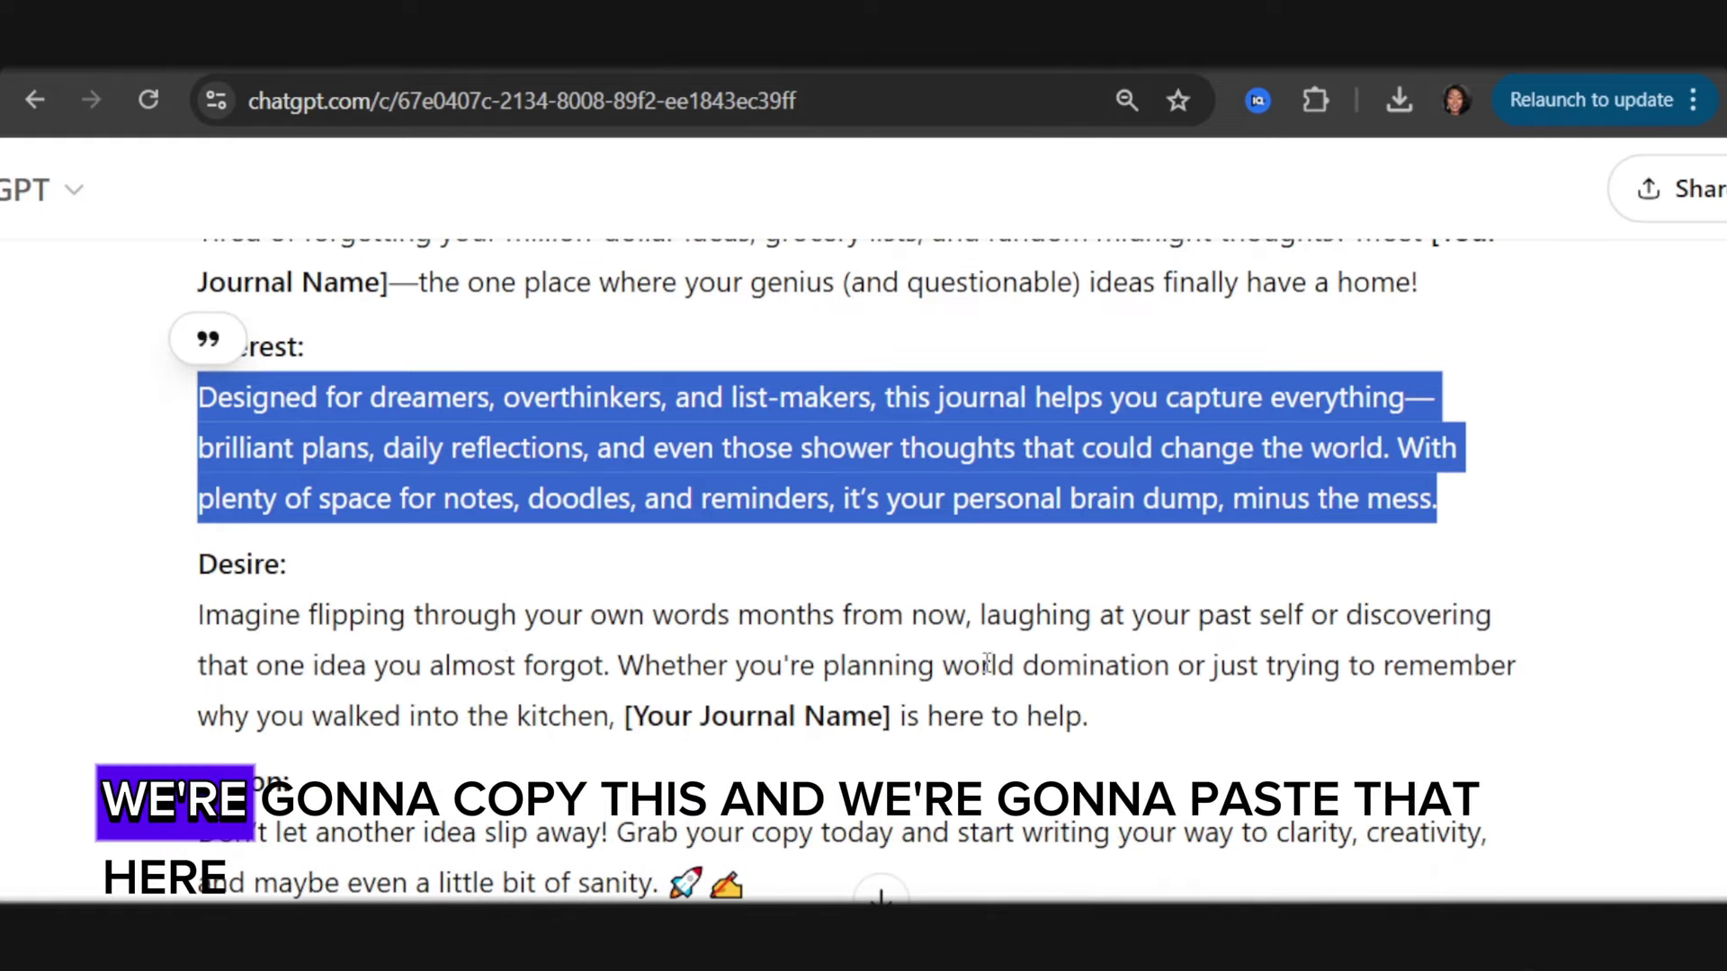
drag(1130, 717, 180, 646)
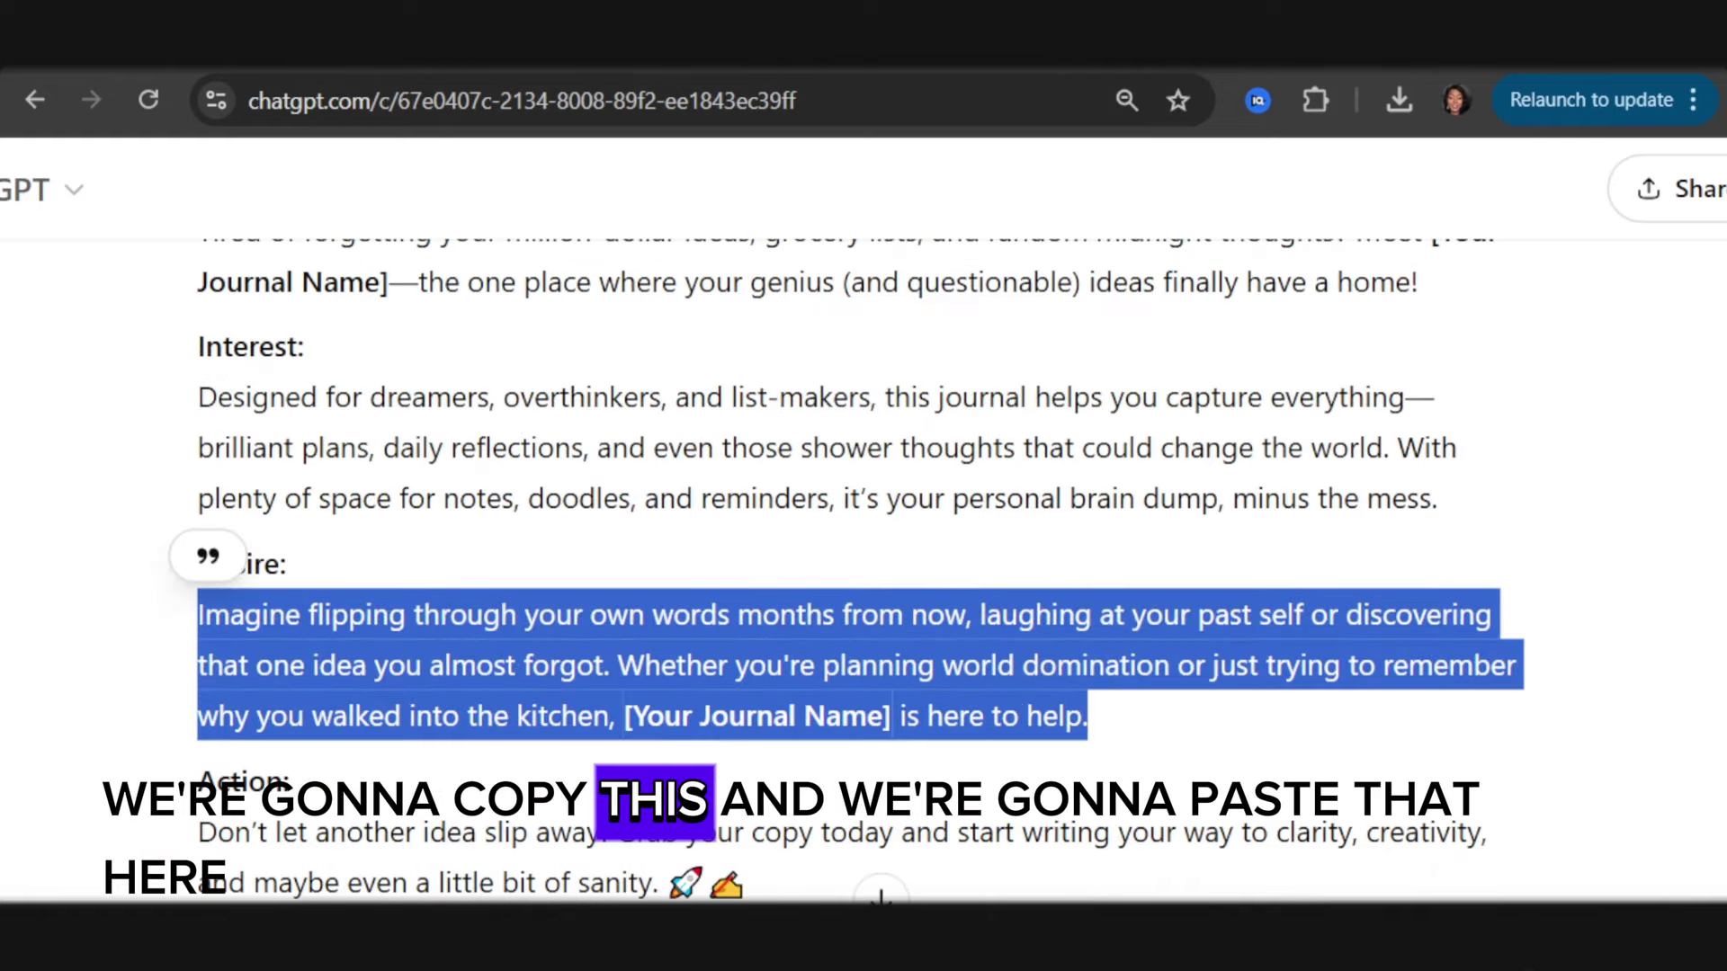
key(ctrl+c)
key(ctrl+Tab)
key(ctrl+v)
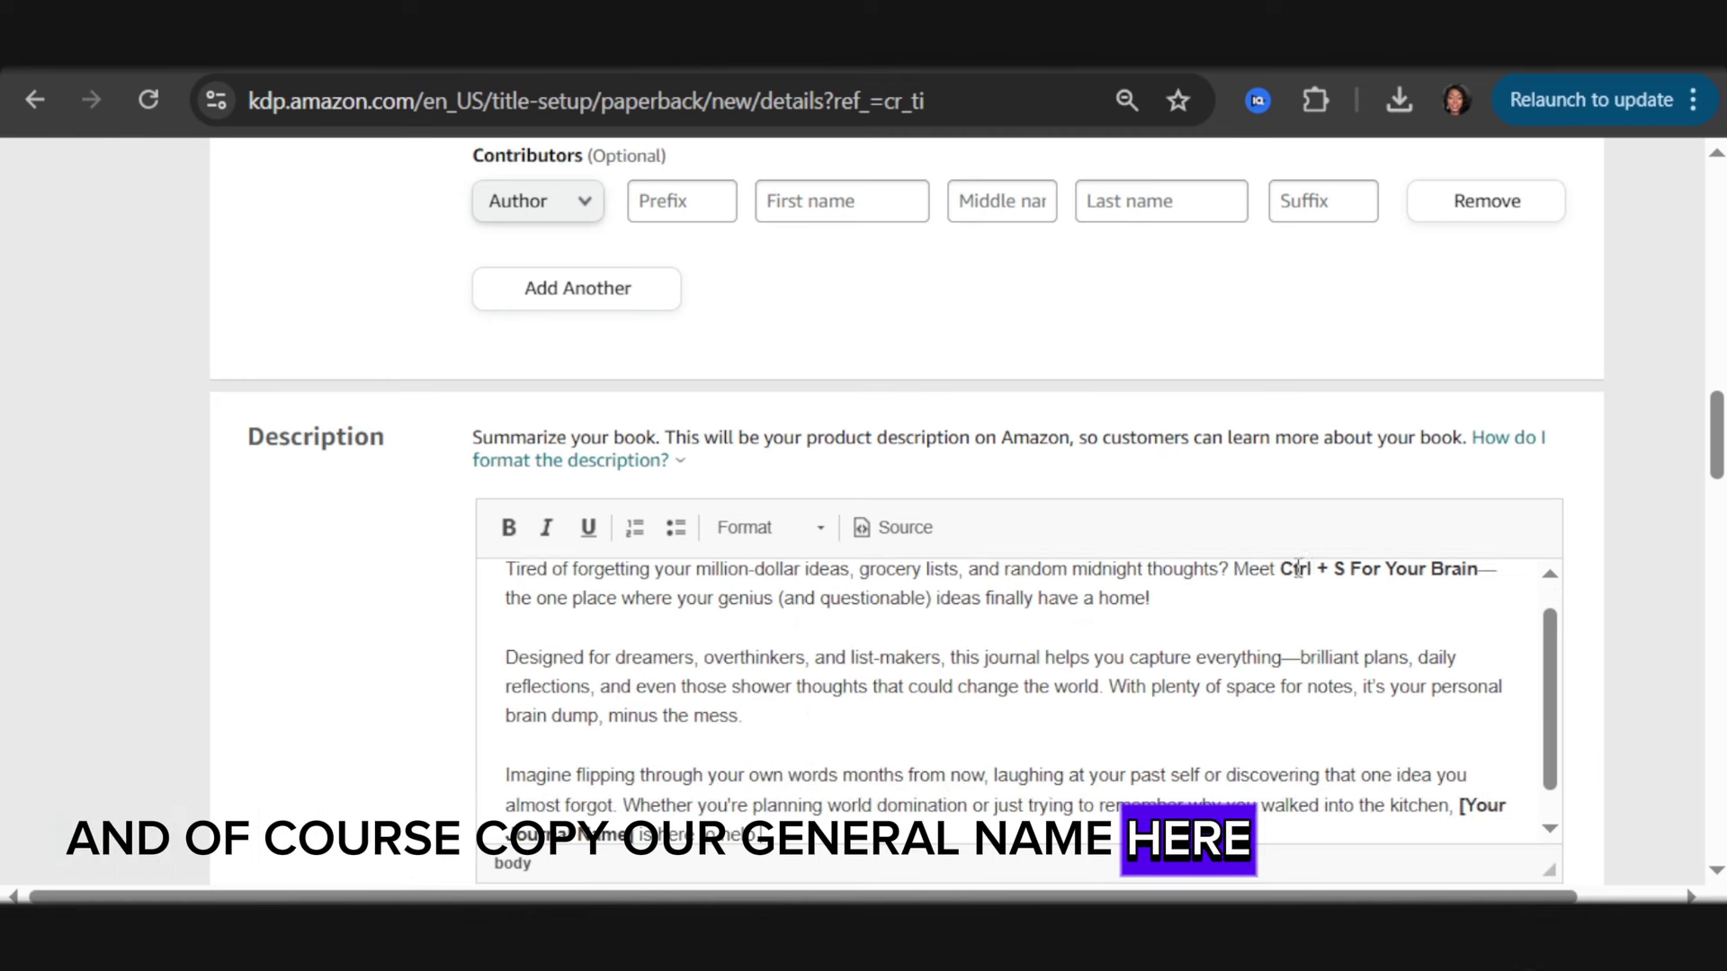
Correct the journal name in the first paragraph to "Ctrl + S For My Brain" and copy it over the third paragraph's name placeholder
scroll(1284, 562, up, 1)
click(1430, 601)
key(BackSpace)
key(BackSpace)
key(BackSpace)
key(BackSpace)
key(BackSpace)
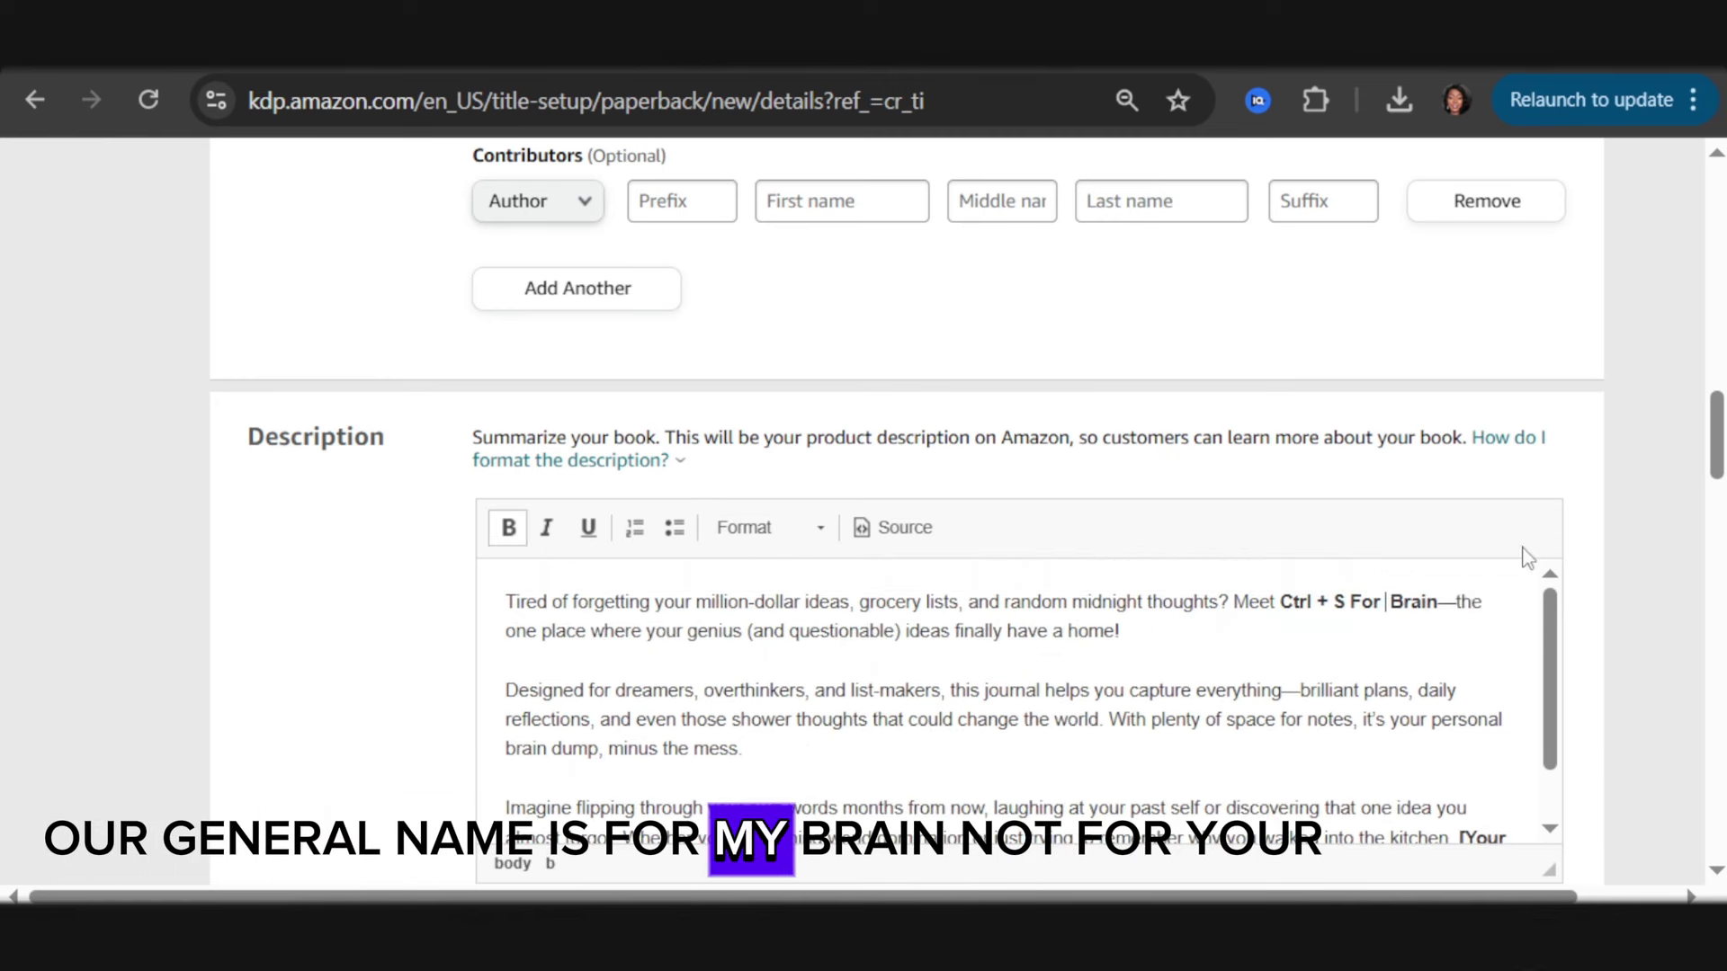
text(My)
drag(1463, 602, 1283, 598)
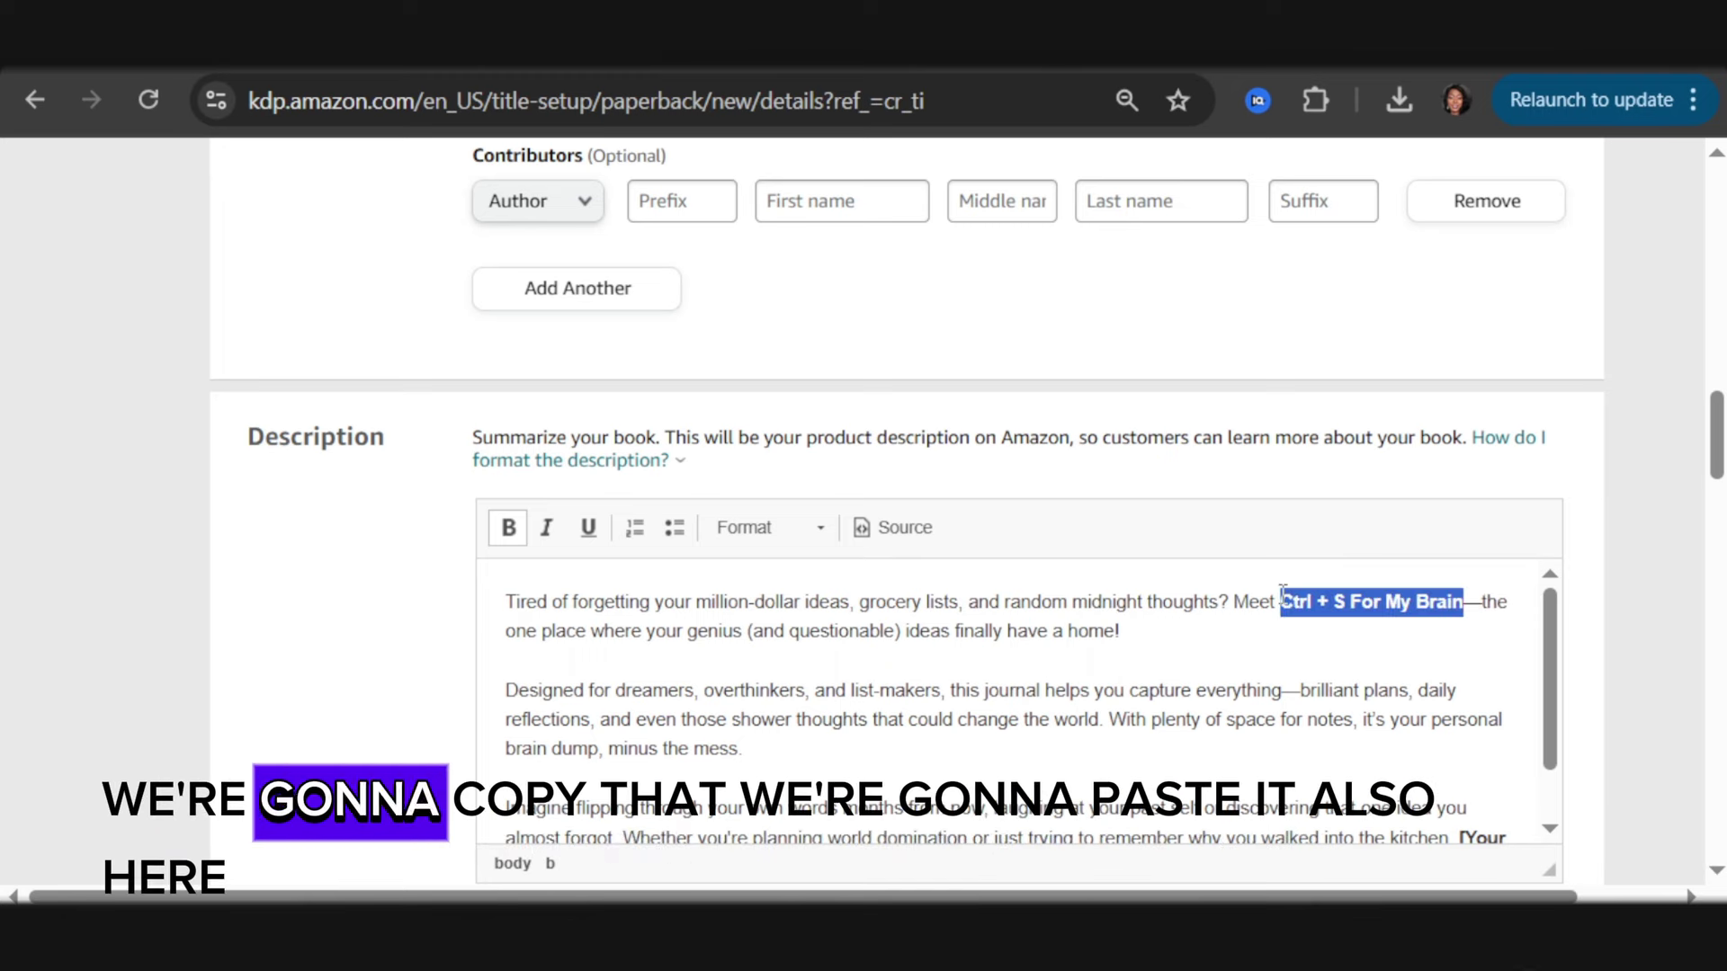
scroll(1415, 692, down, 1)
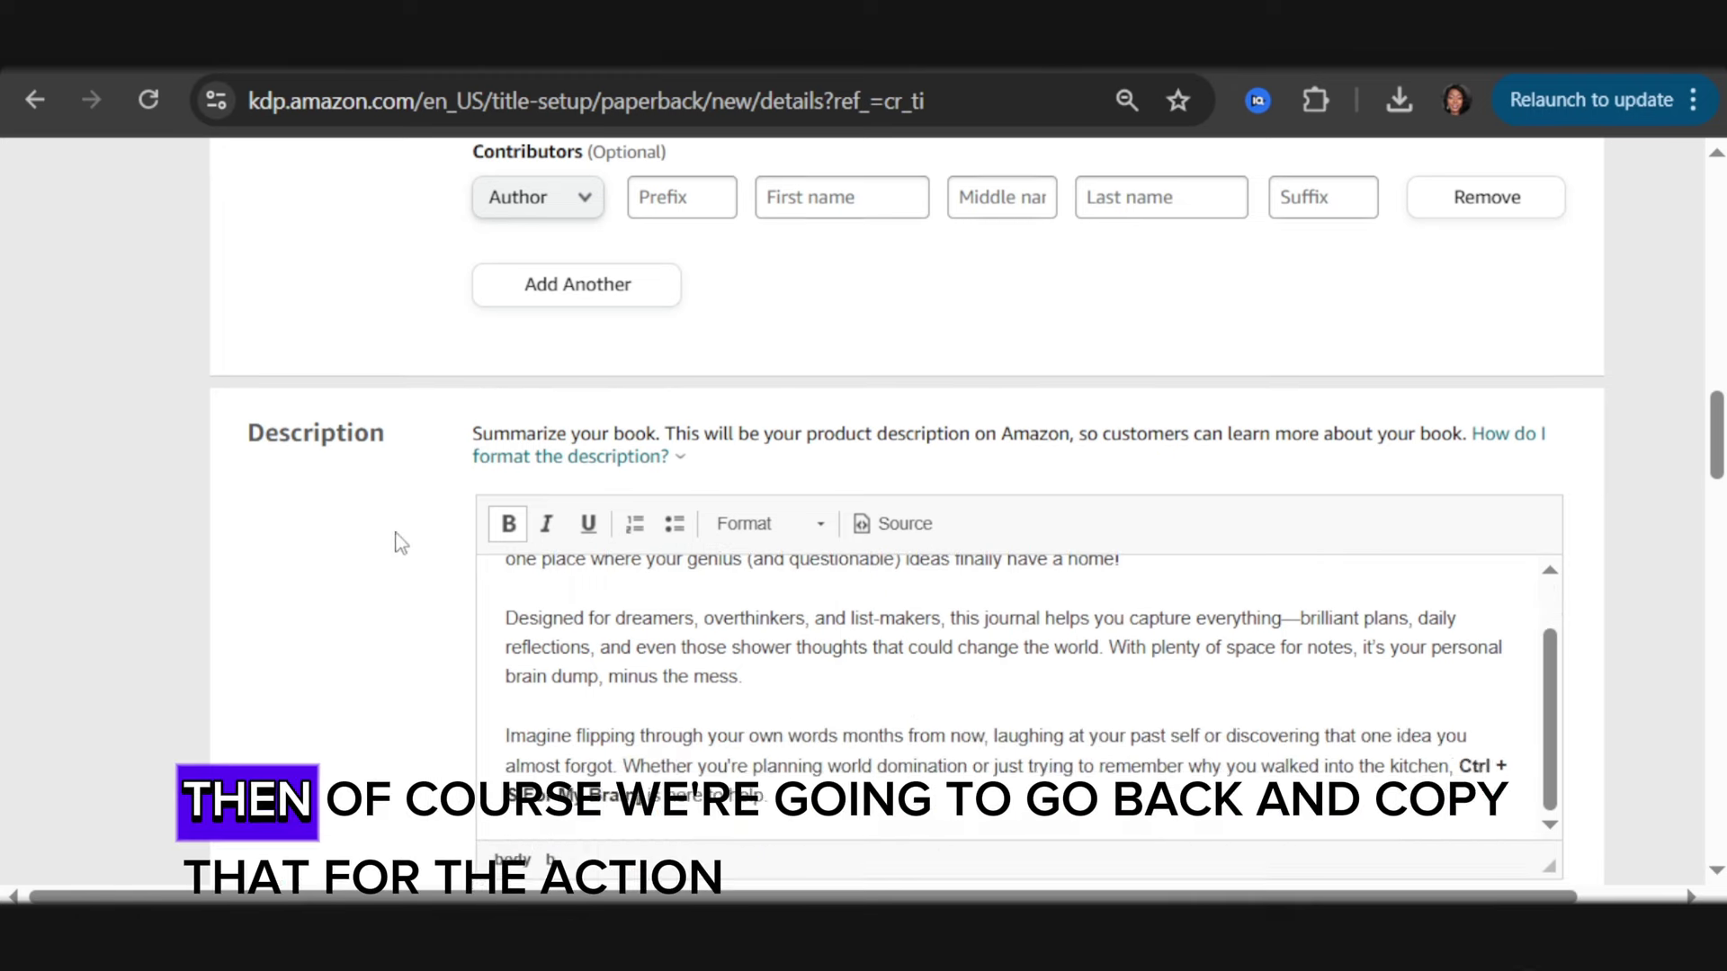
Copy ChatGPT's Action paragraph into the KDP description as the final paragraph, ending at "sanity." without the emojis
scroll(393, 539, down, 4)
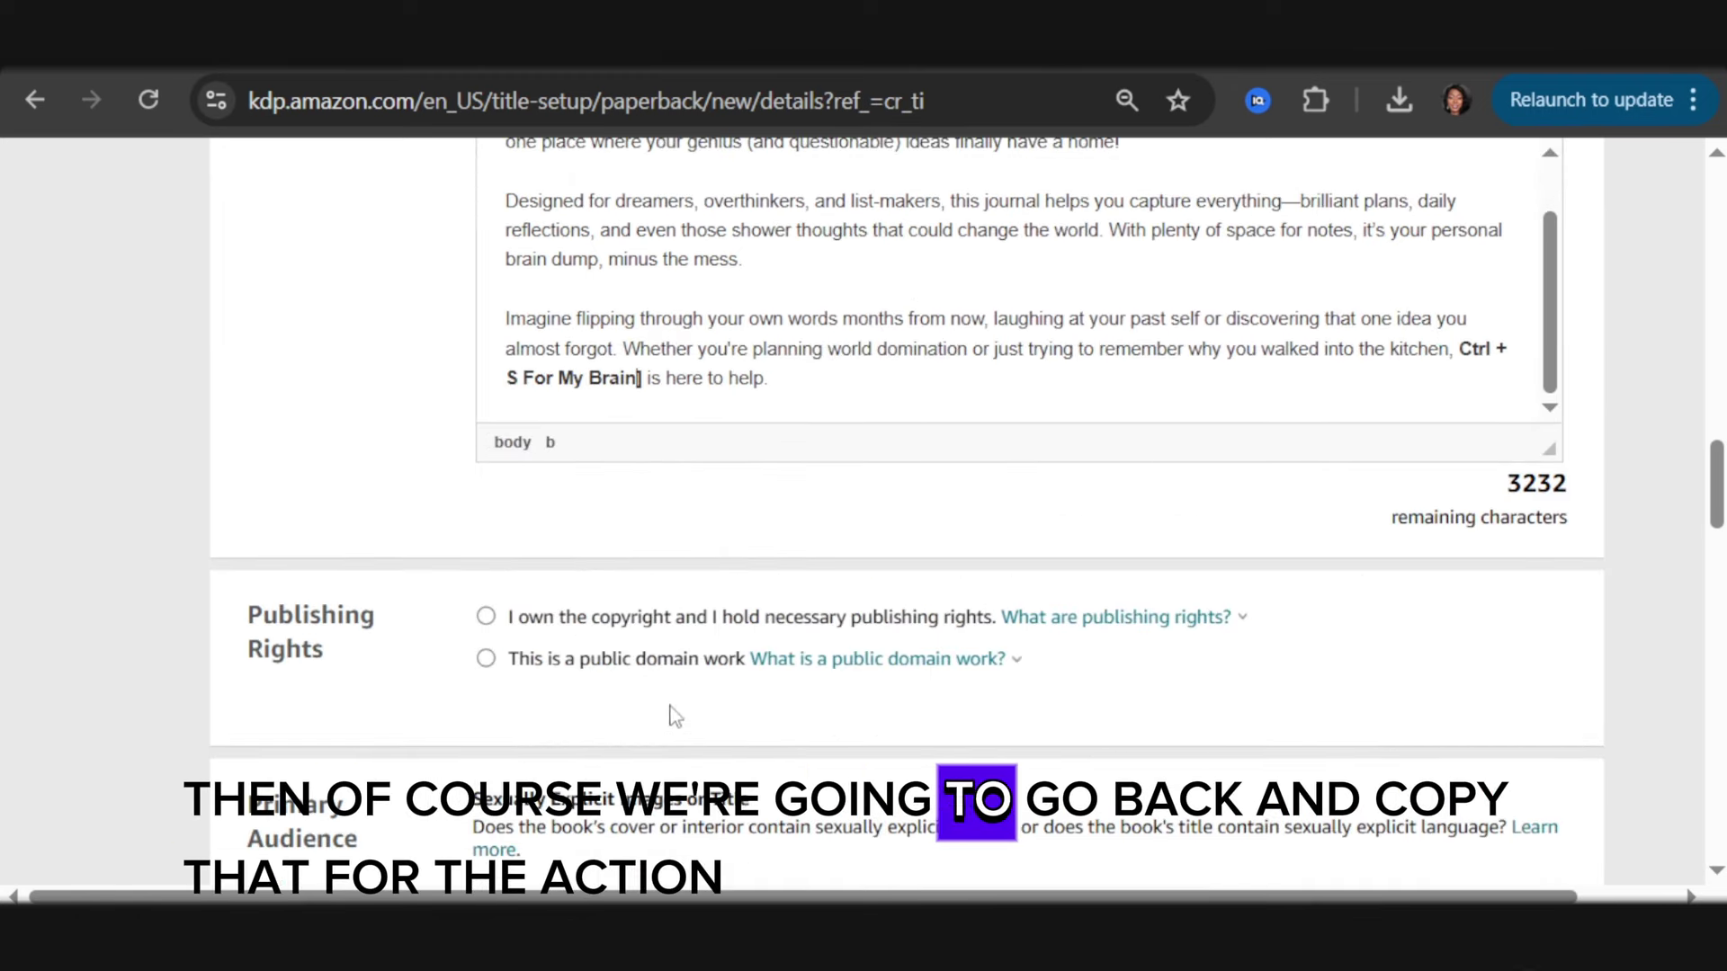
key(ctrl+Tab)
scroll(501, 605, down, 1)
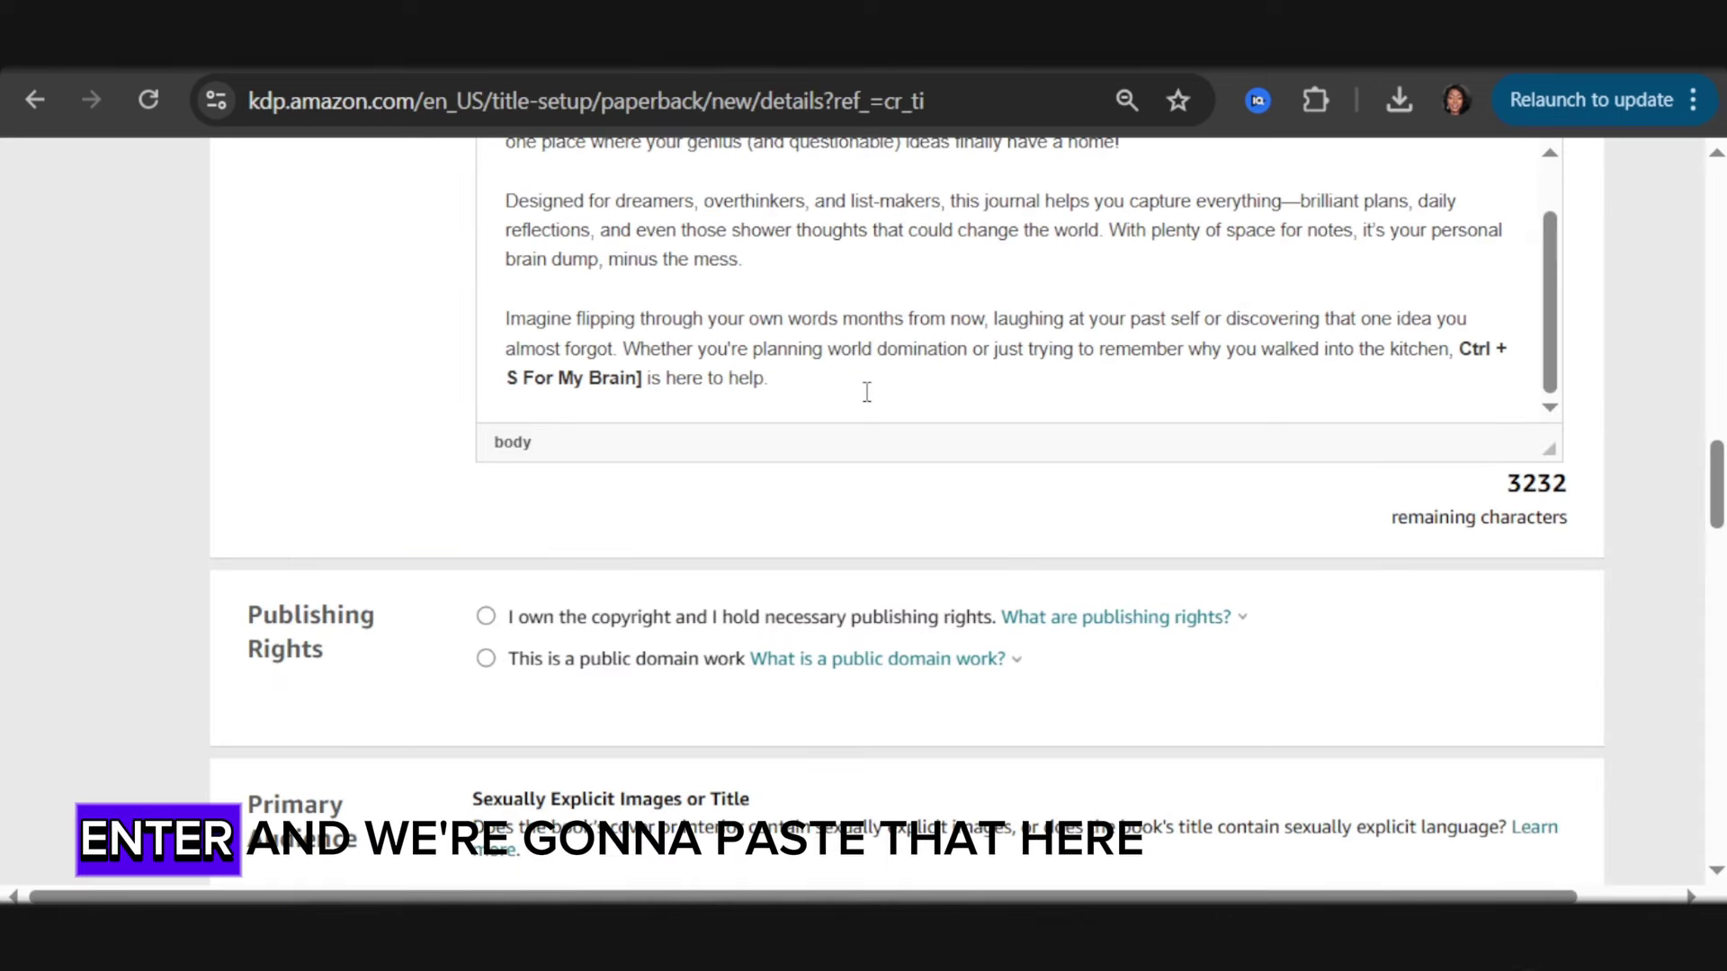
key(Return)
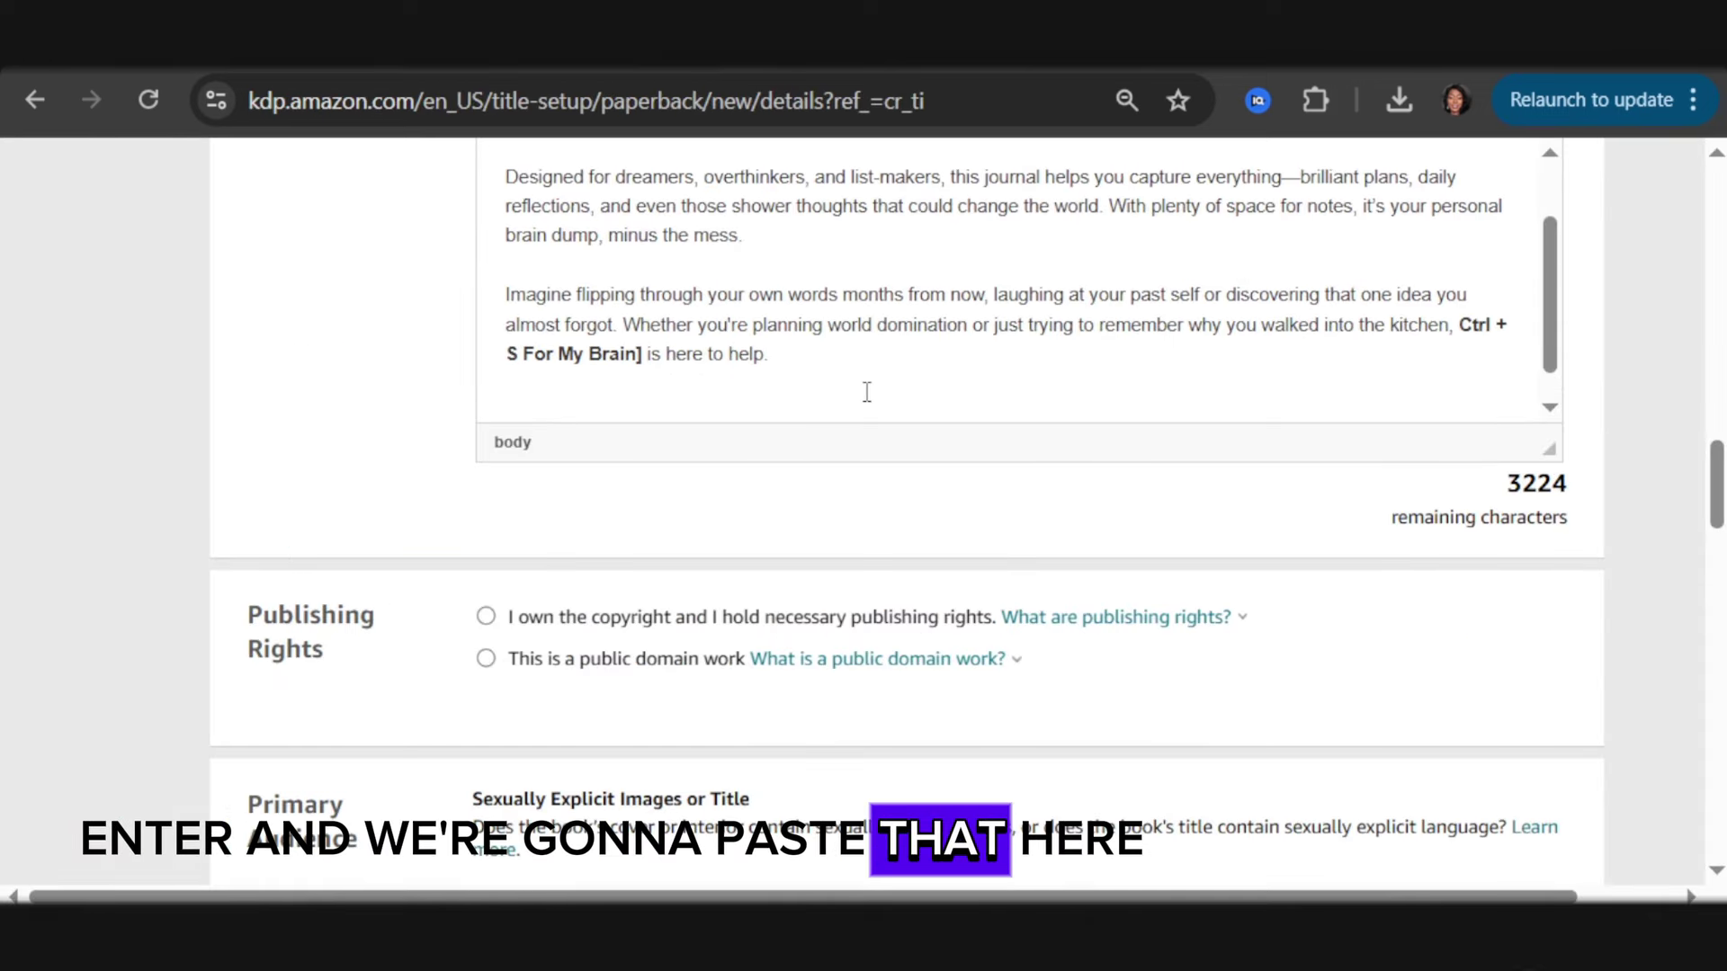
key(ctrl+v)
text(.)
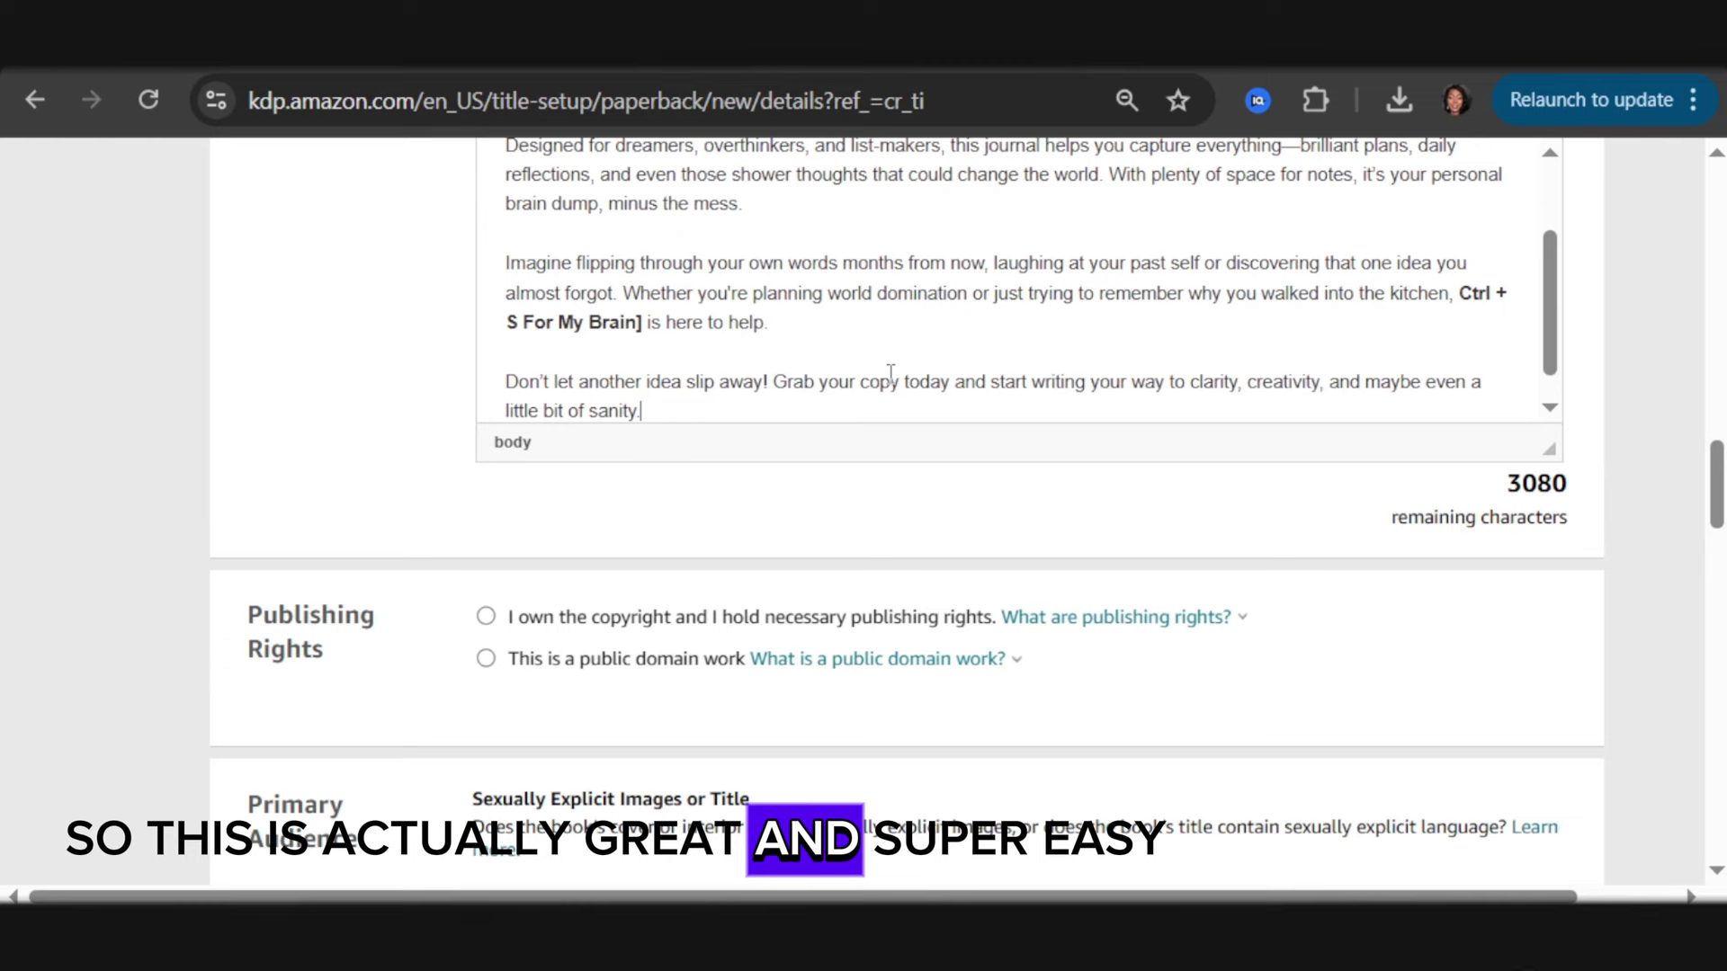
Declare ownership of the copyright and publishing rights, and answer No to sexually explicit images or title
scroll(924, 463, down, 3)
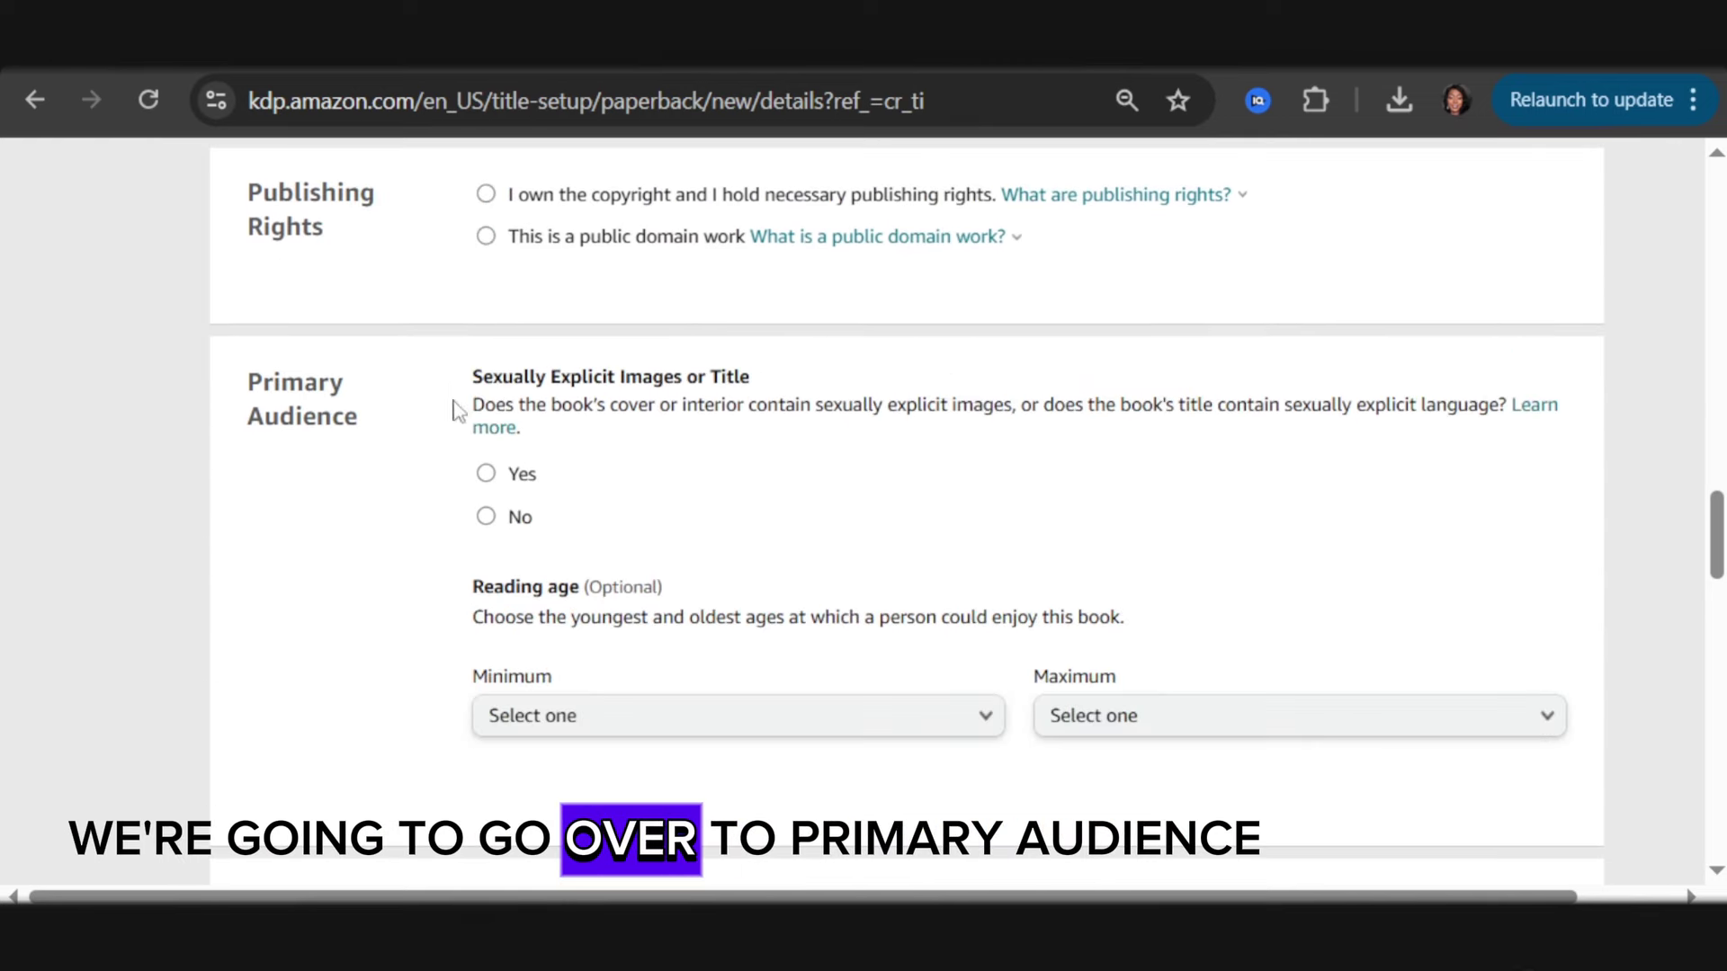
click(485, 406)
scroll(578, 513, down, 5)
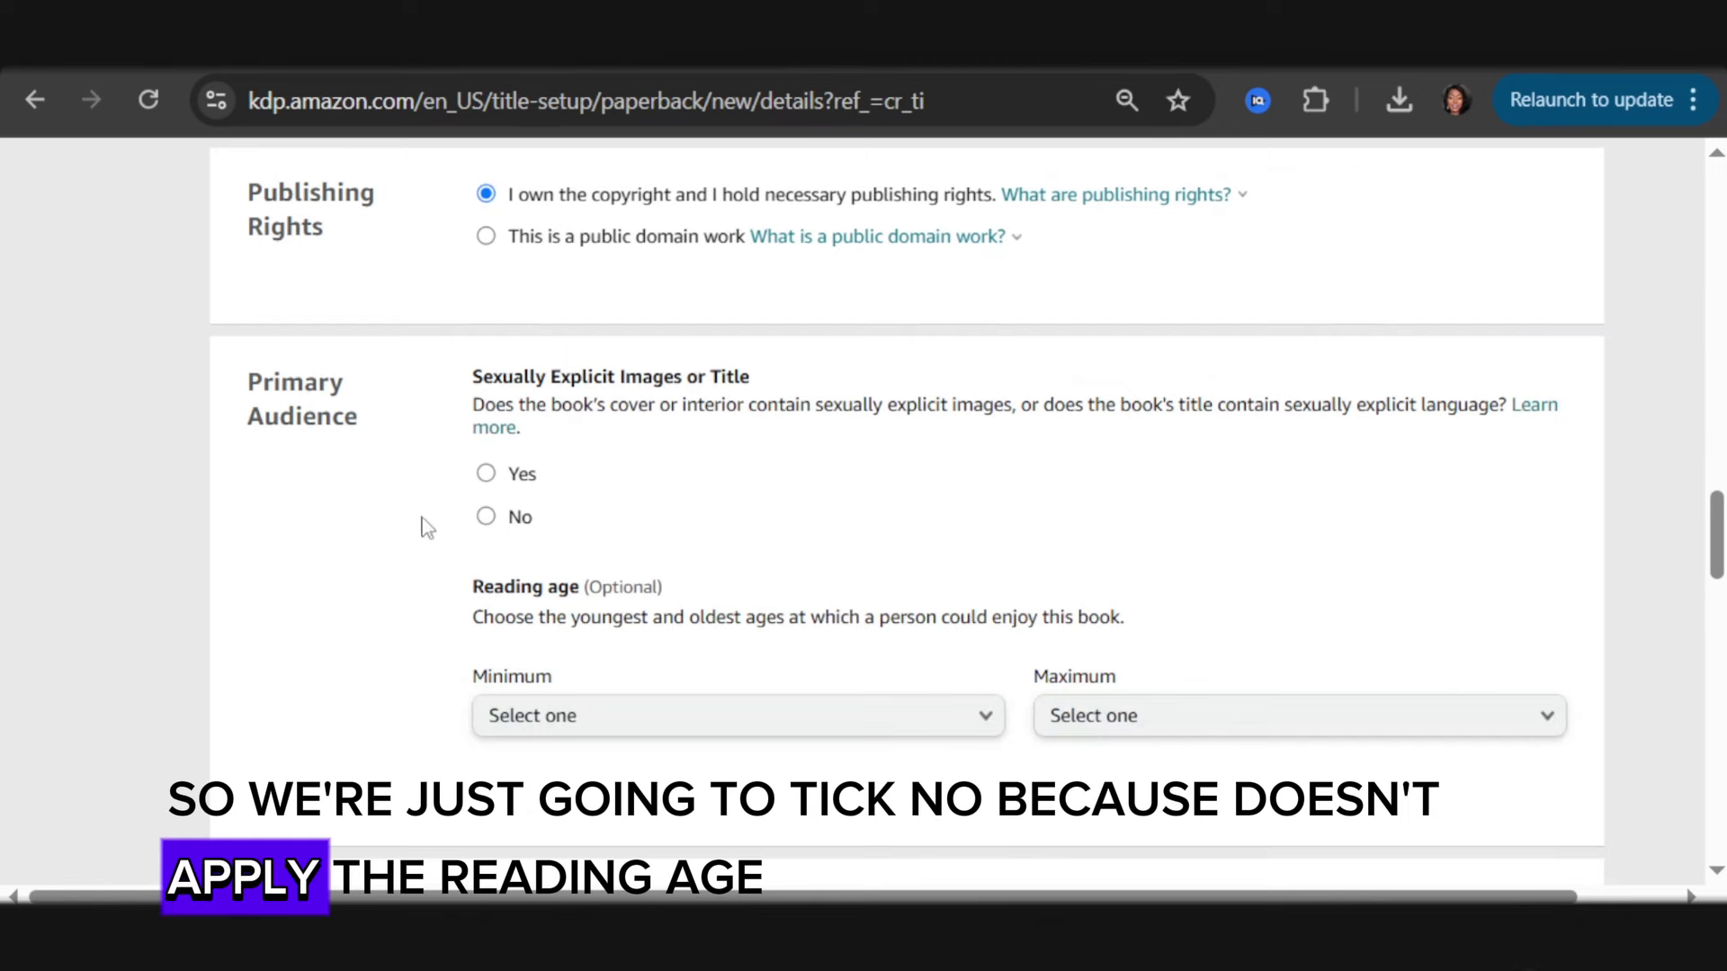
click(486, 517)
Set the reading age range from a minimum of 8 to a maximum of 18+
scroll(804, 625, down, 2)
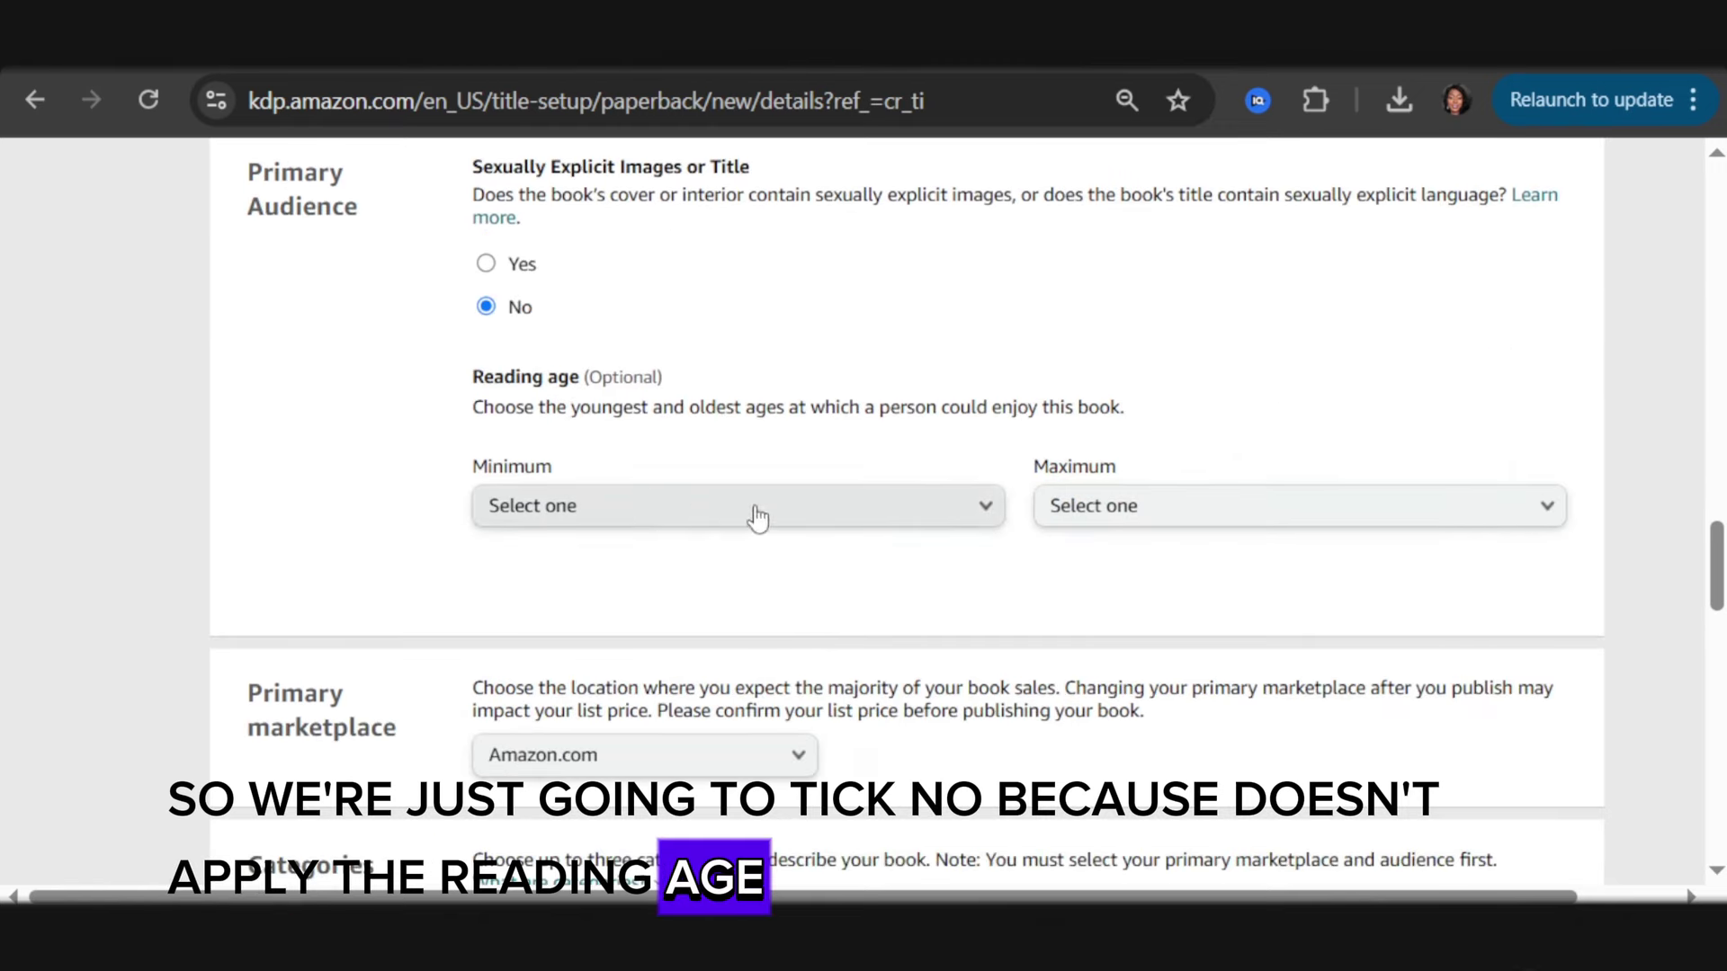
click(873, 523)
scroll(505, 572, down, 2)
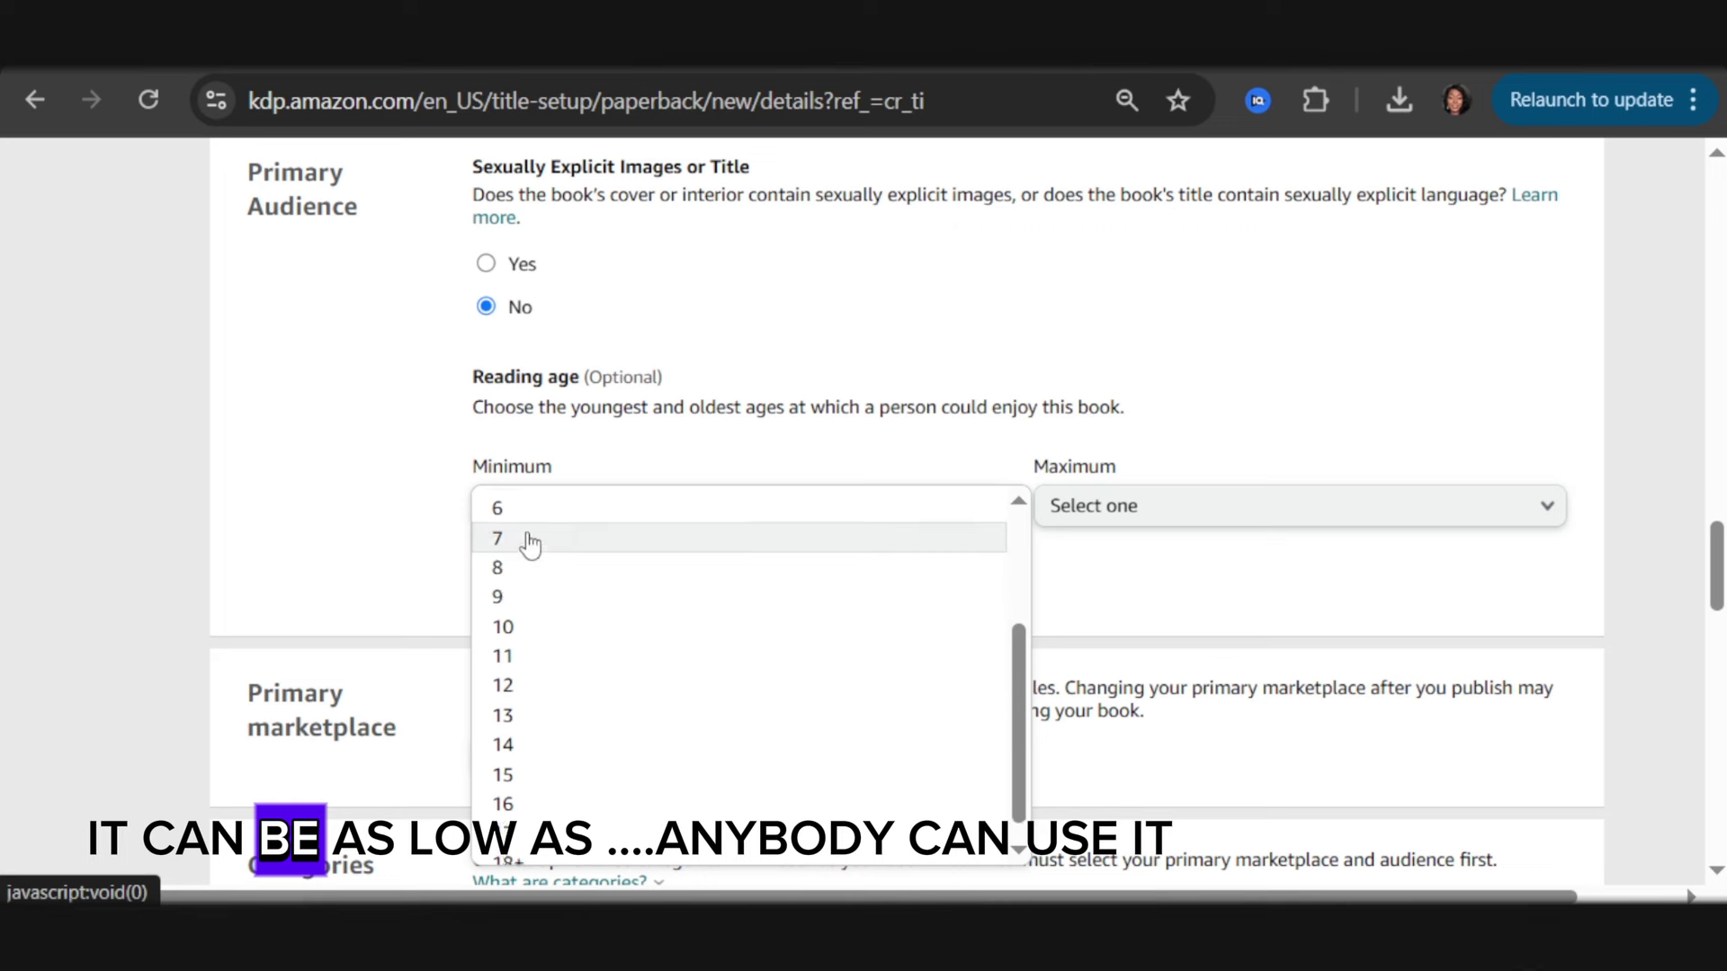
scroll(528, 557, up, 2)
scroll(539, 684, down, 2)
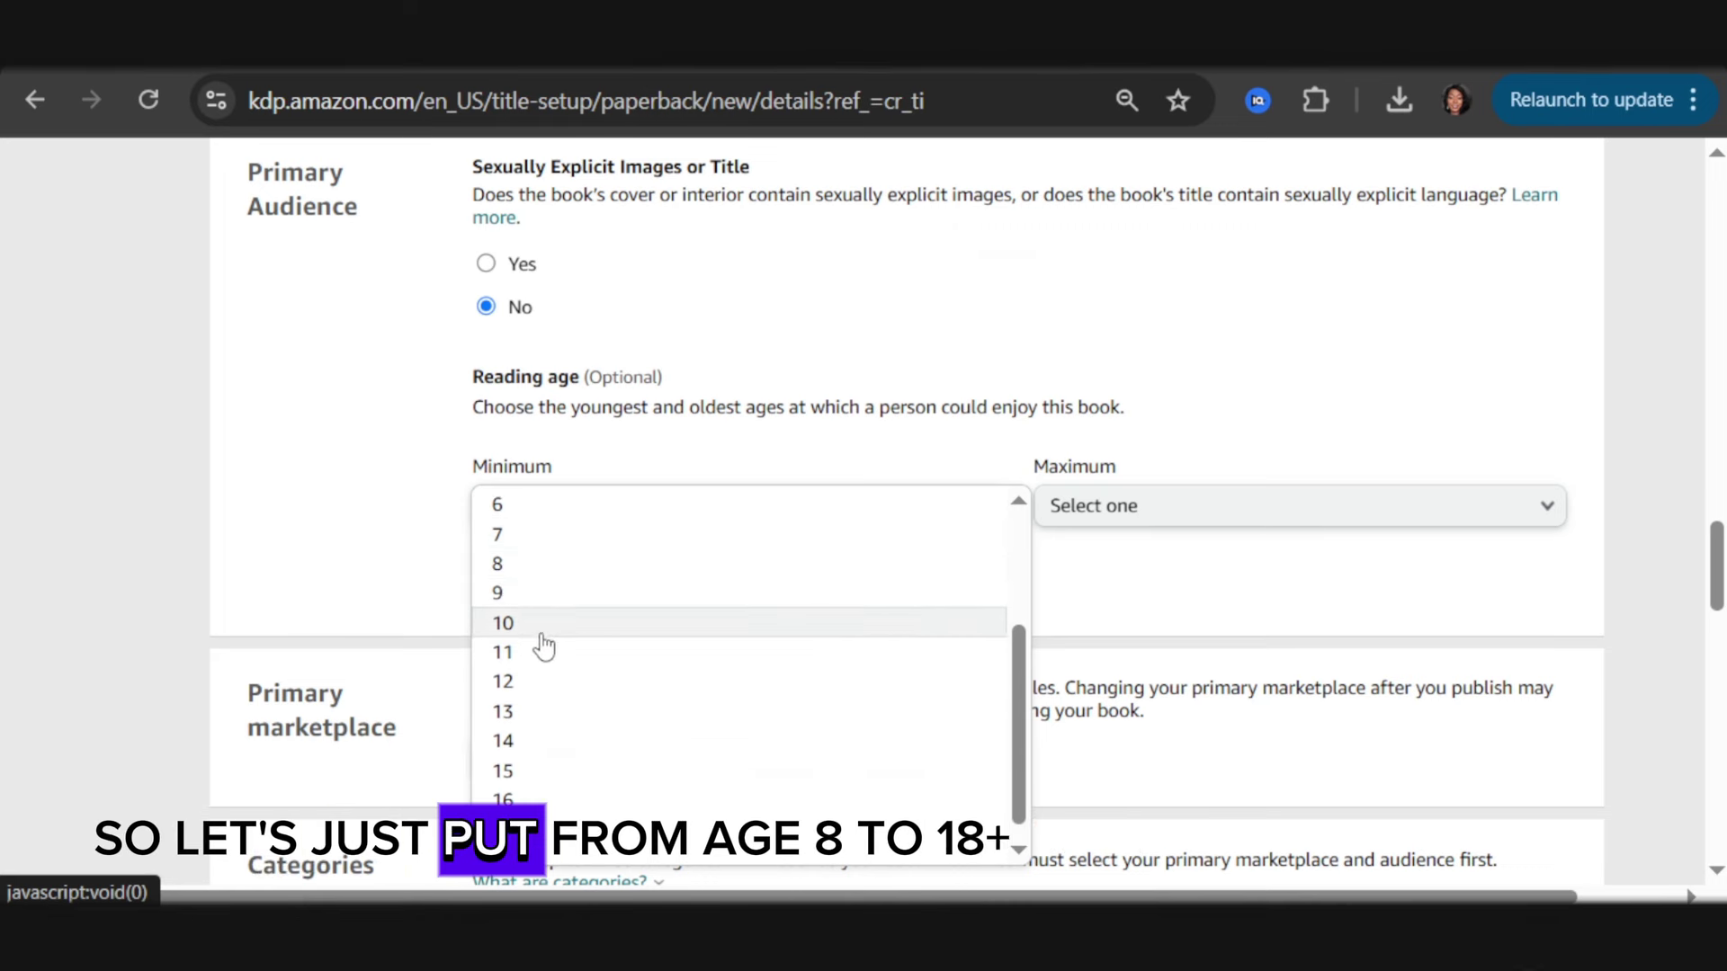
click(525, 566)
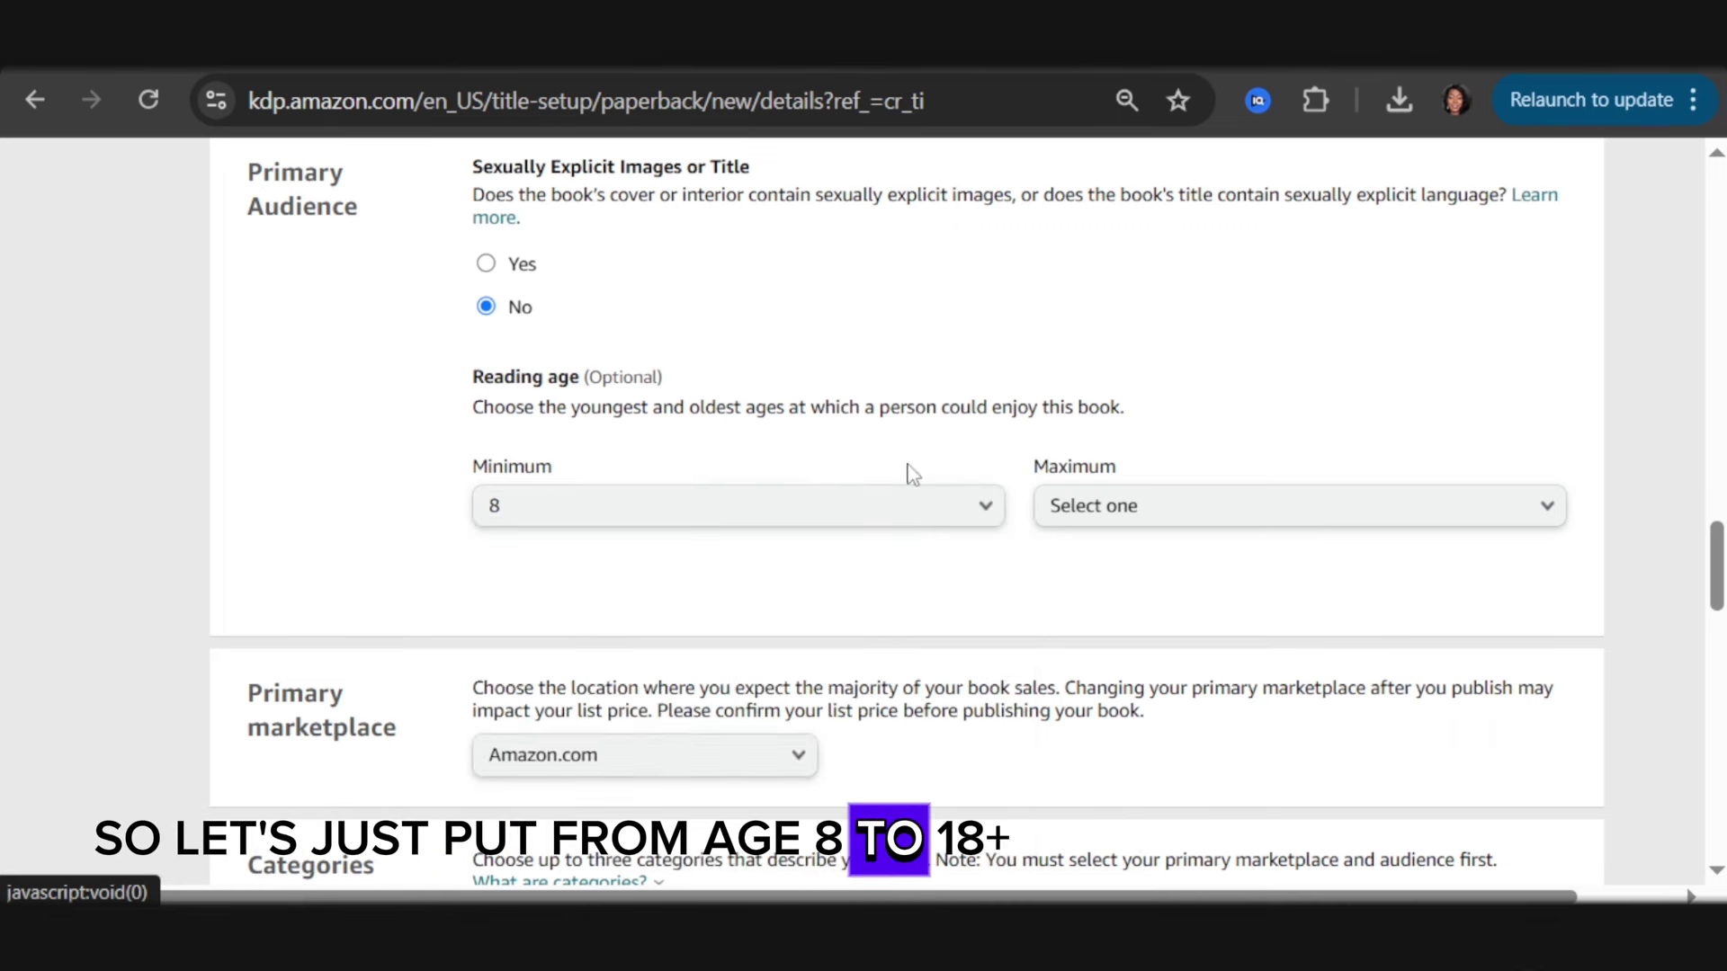
click(1080, 505)
scroll(1118, 675, down, 2)
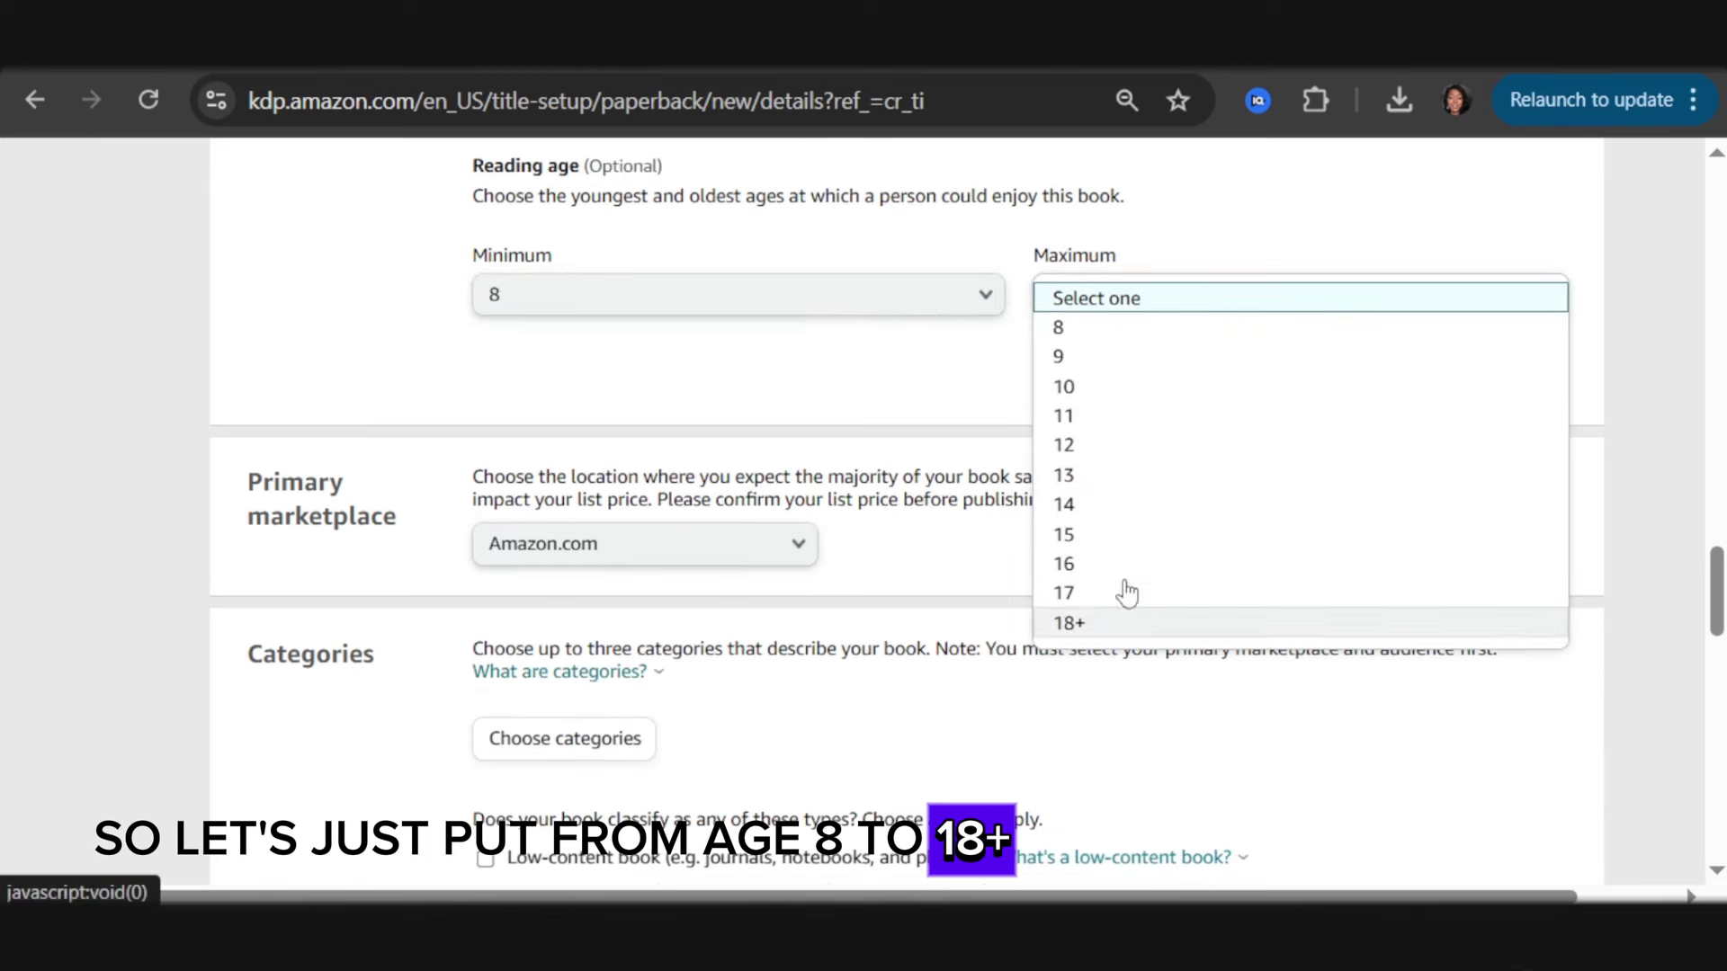
click(1090, 624)
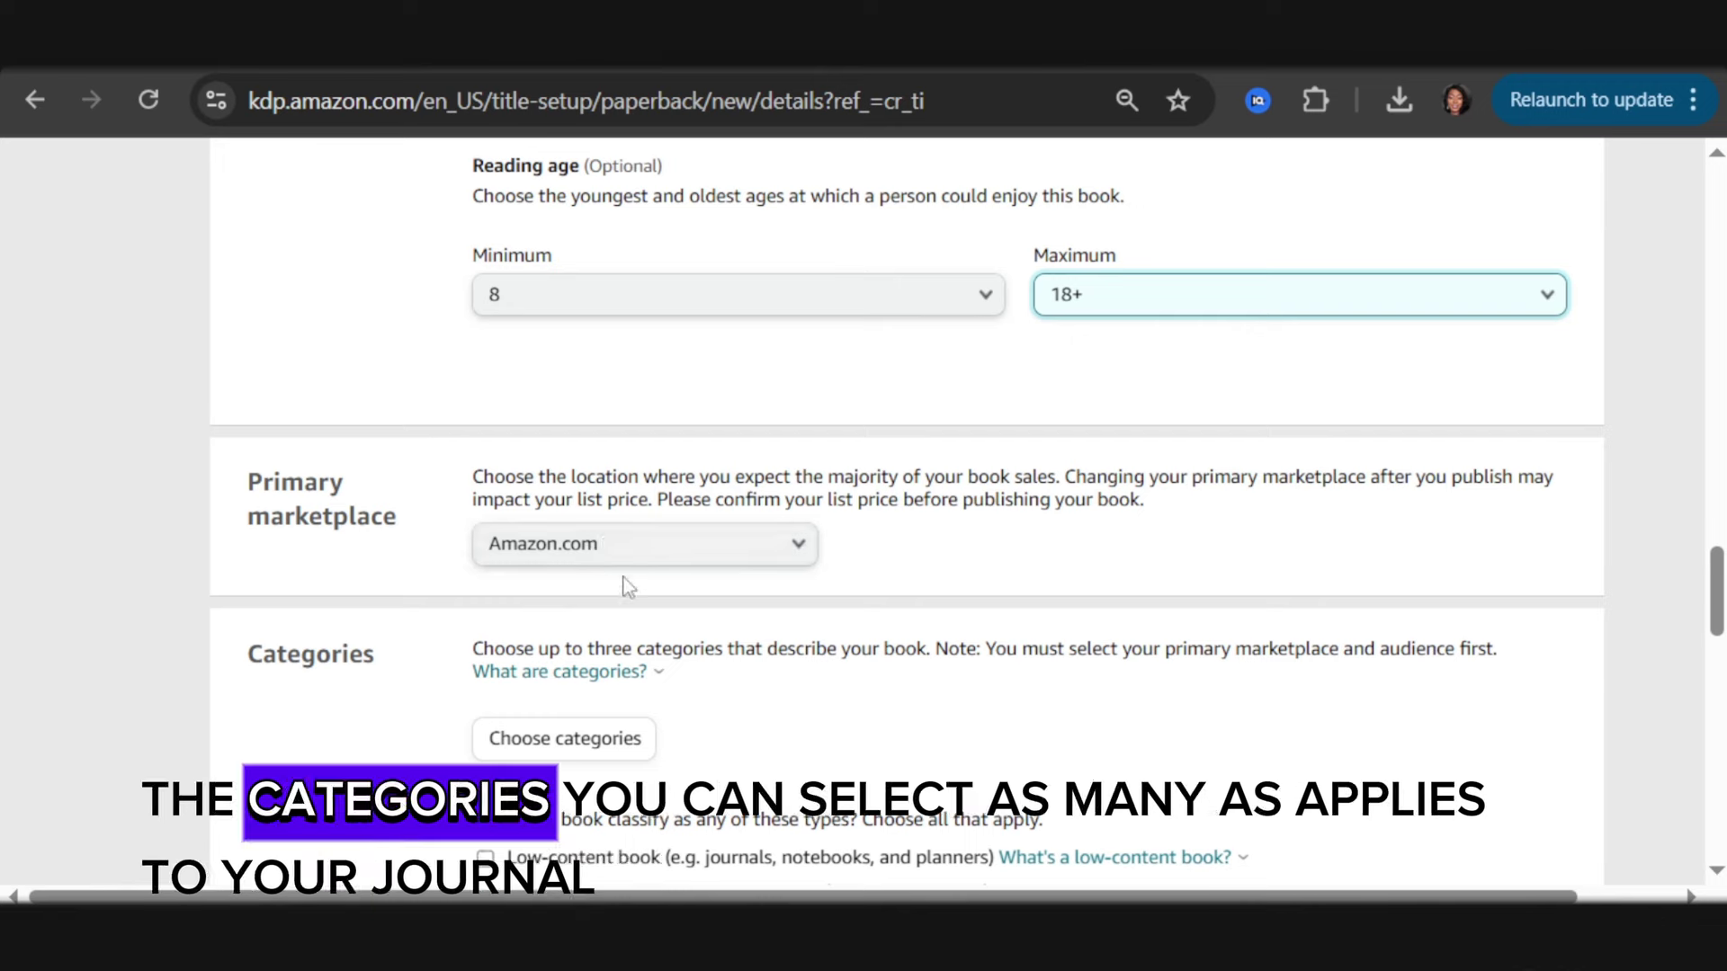
Start choosing the book's categories with Crafts, Hobbies & Home as the category and Crafts & Hobbies as the subcategory
scroll(629, 646, down, 2)
click(559, 532)
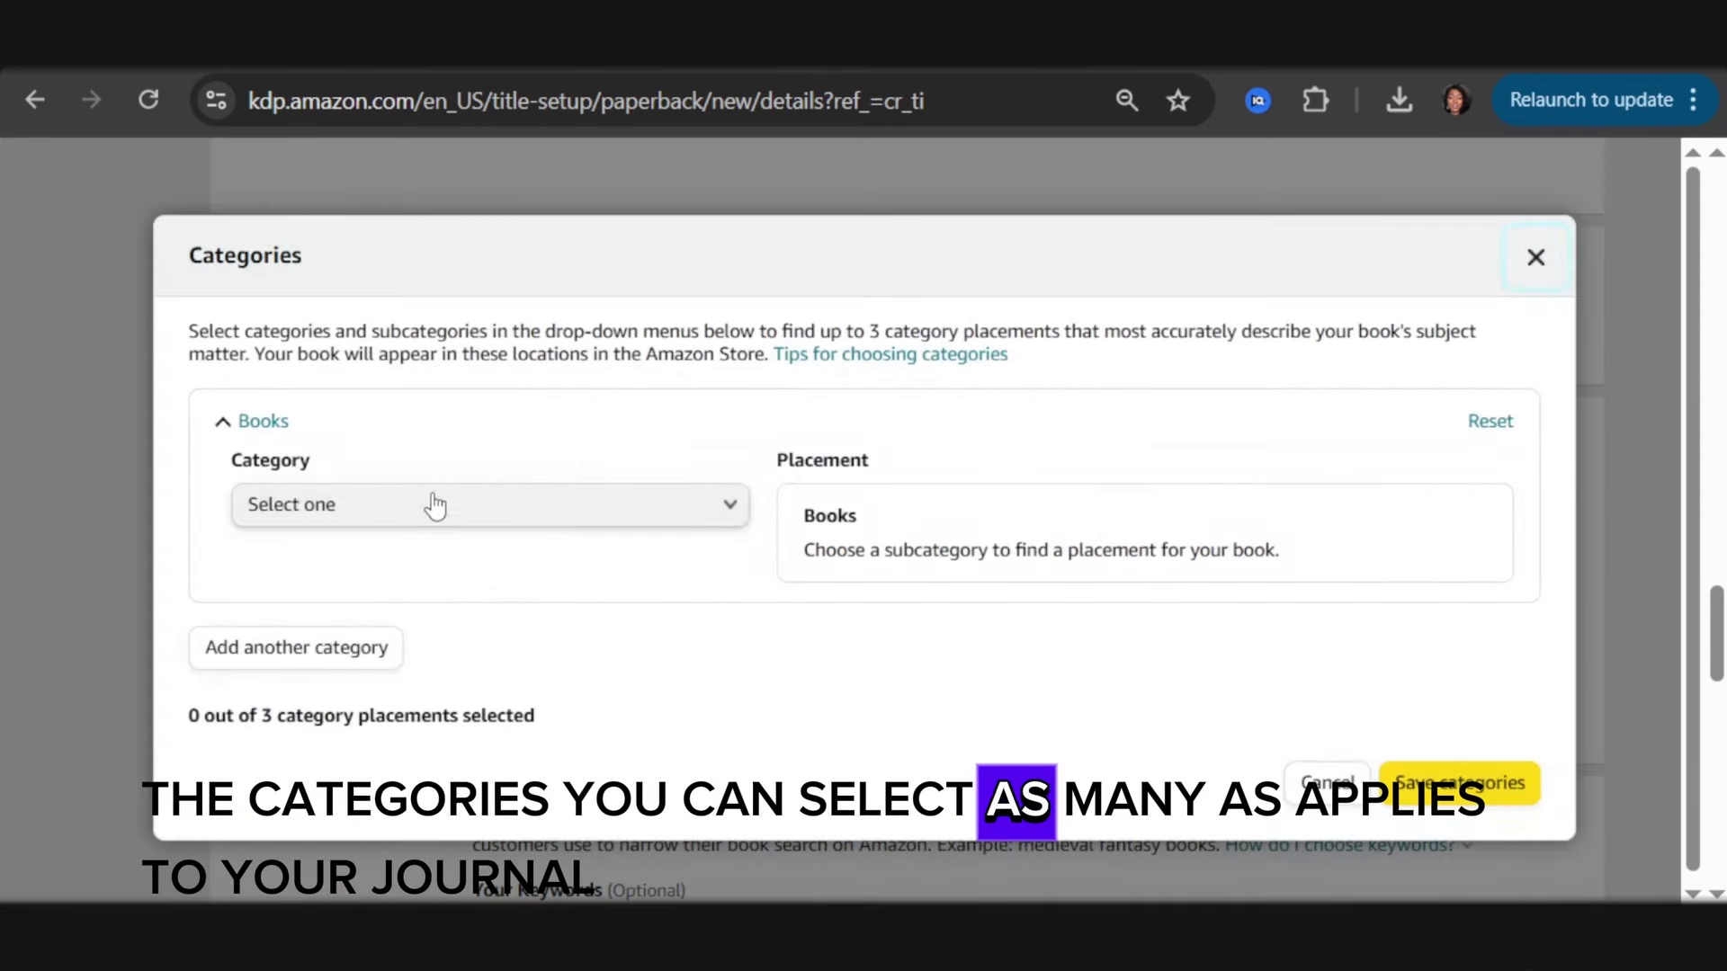
click(467, 513)
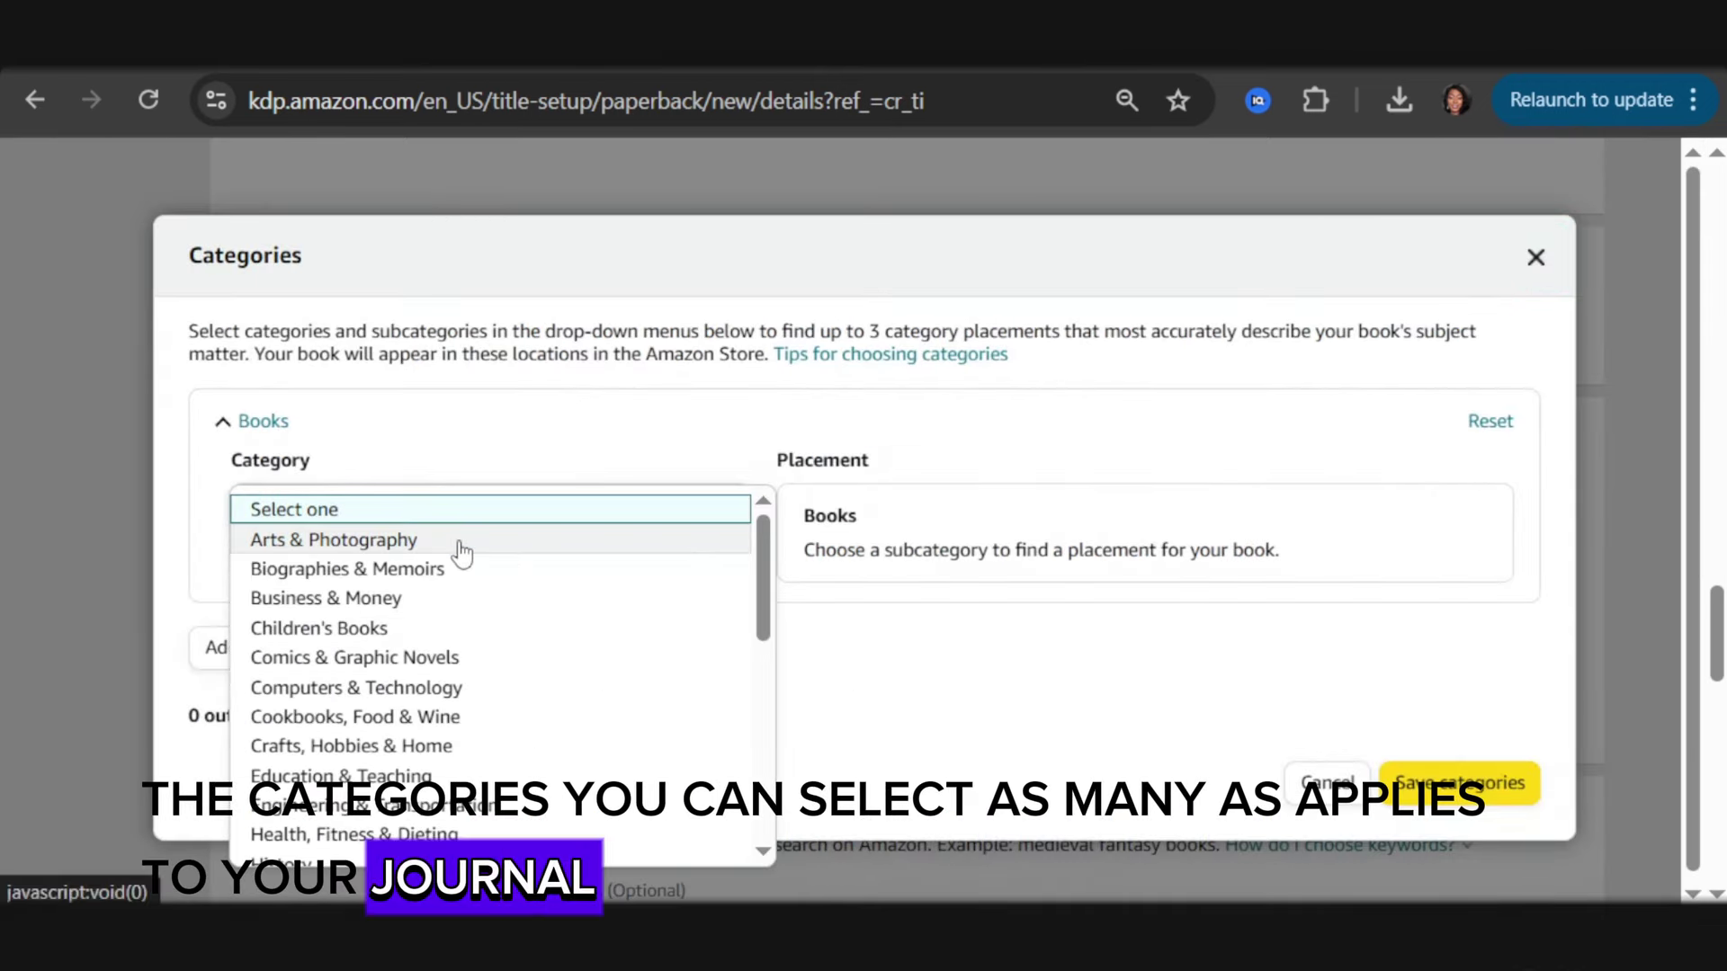
scroll(324, 609, down, 2)
click(324, 583)
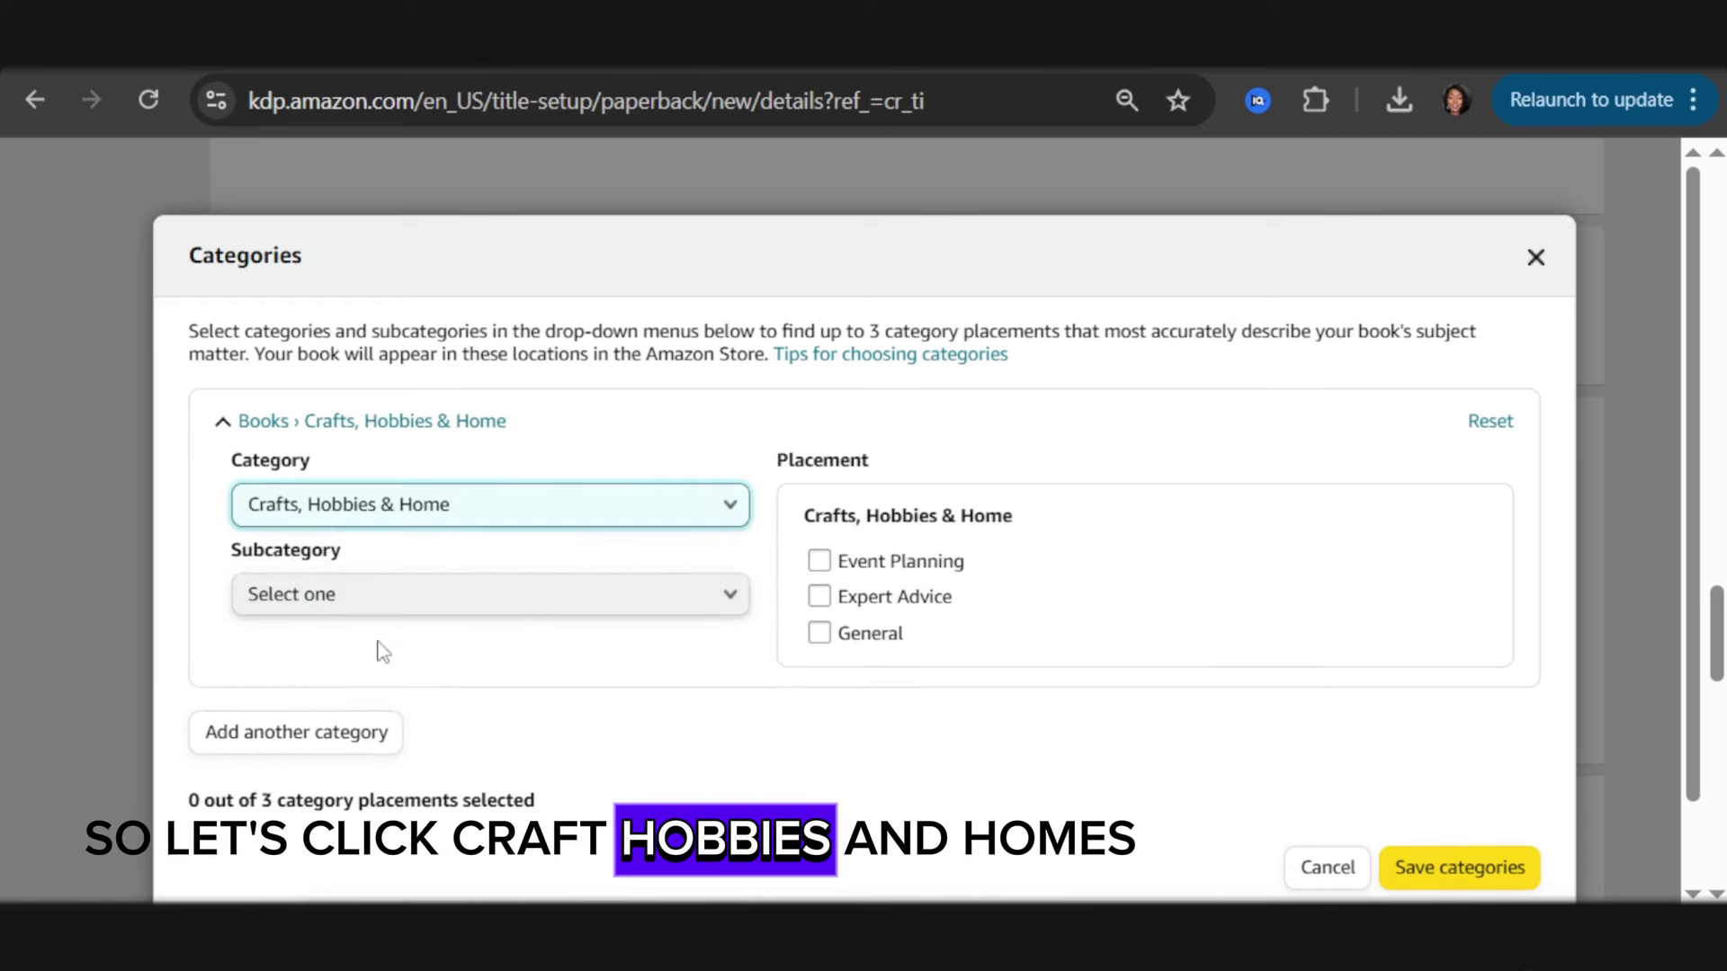
click(687, 602)
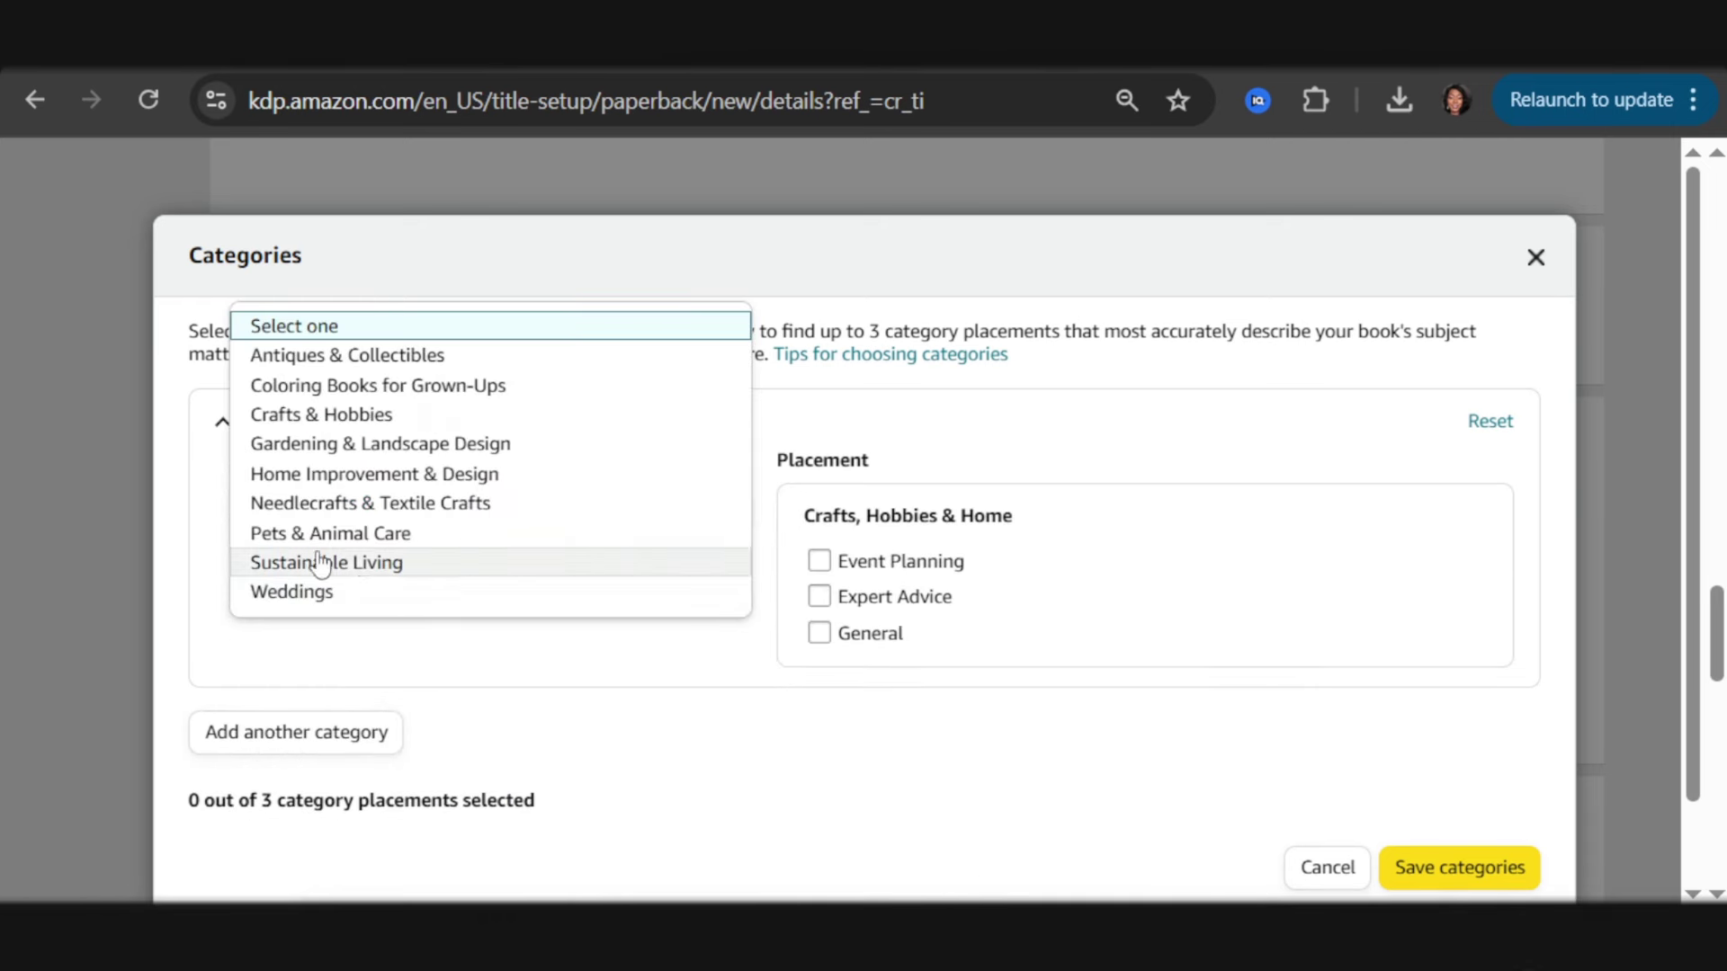
click(324, 423)
scroll(999, 374, down, 5)
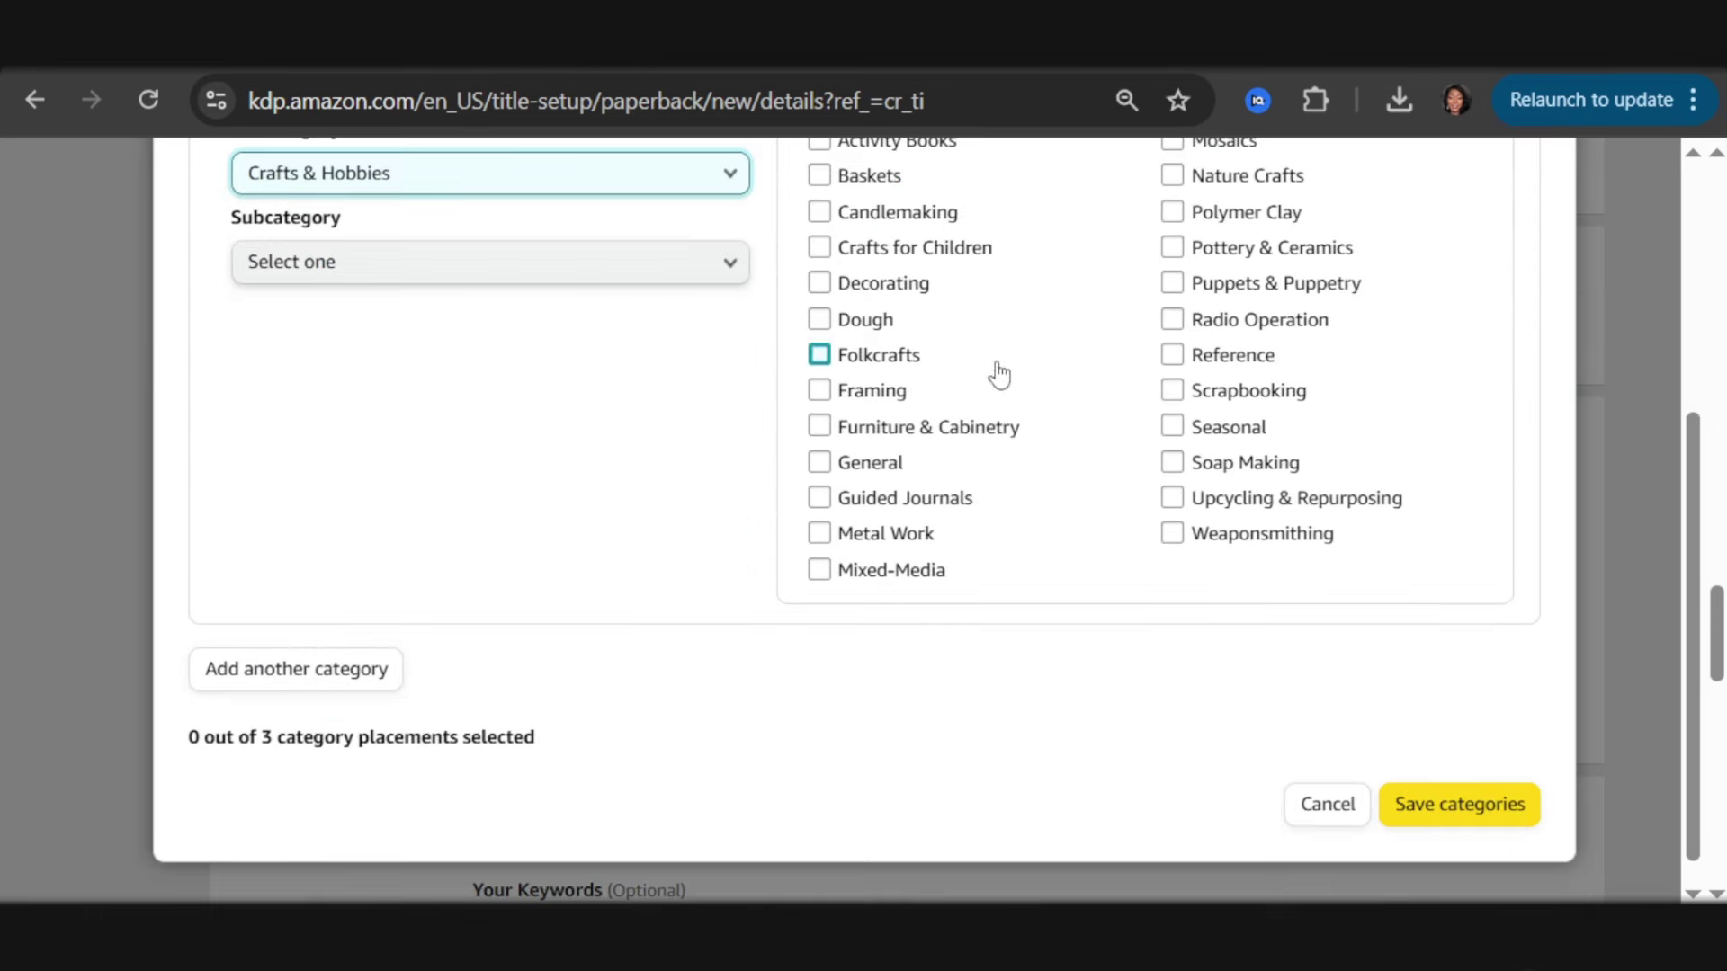
scroll(877, 299, up, 5)
click(819, 562)
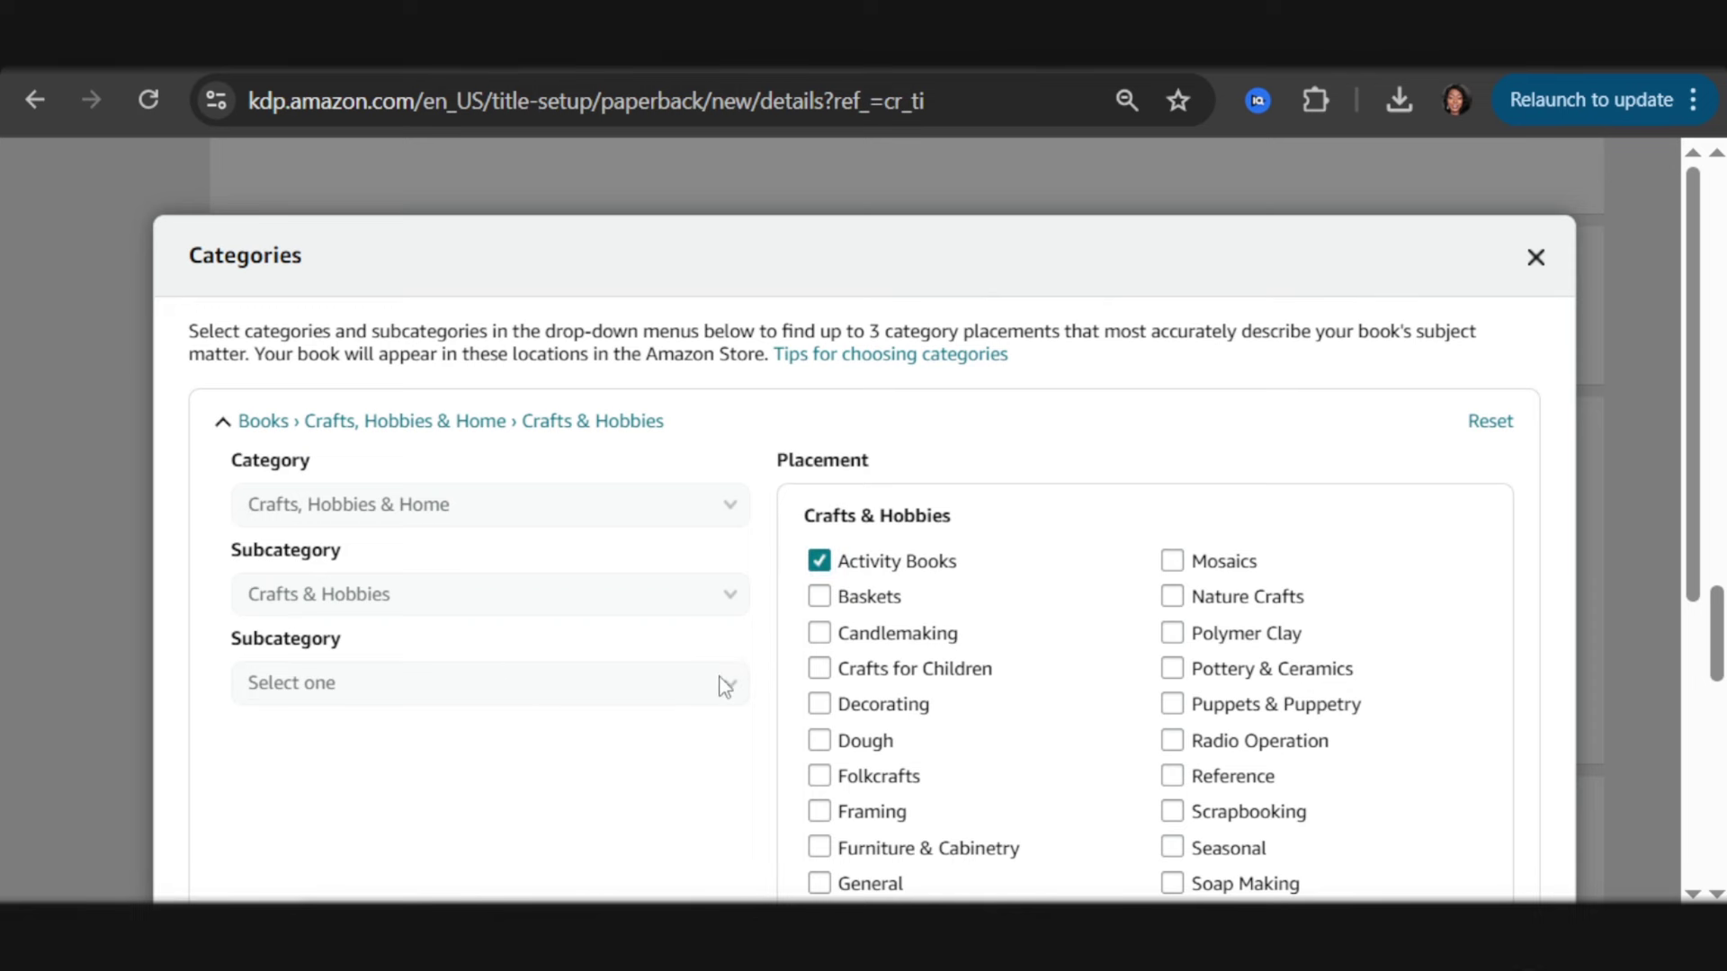
scroll(661, 492, down, 3)
click(819, 280)
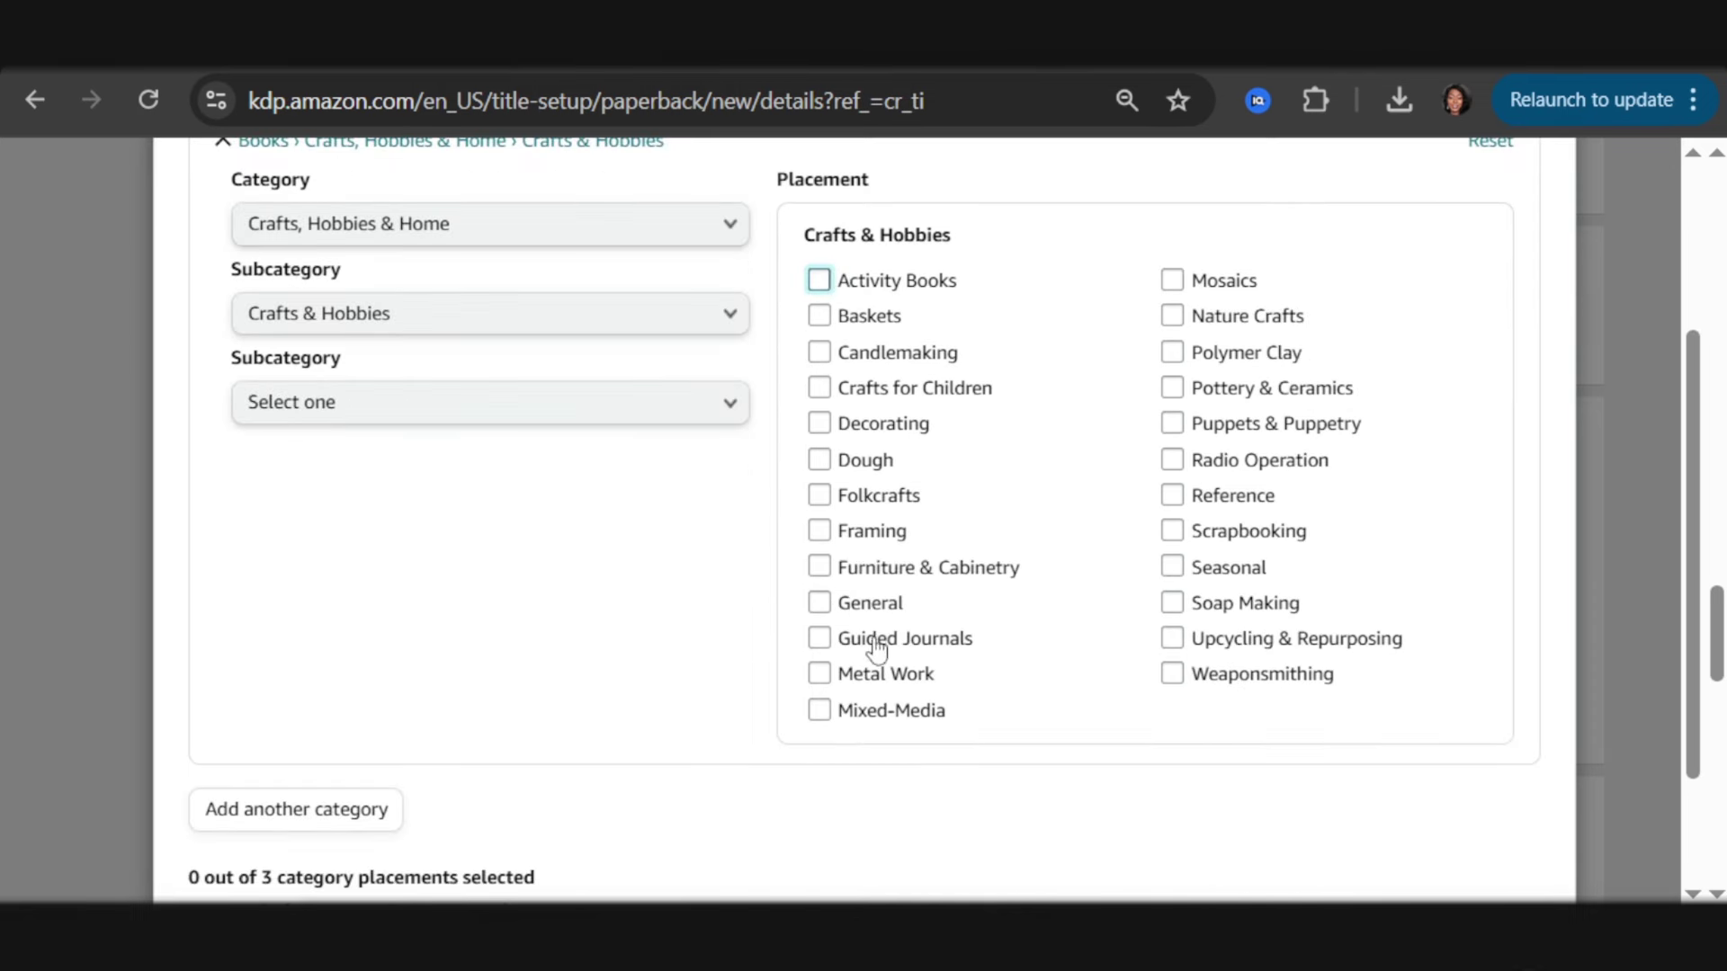
Select Guided Journals as the category placement and save the categories
click(821, 639)
scroll(1434, 639, down, 3)
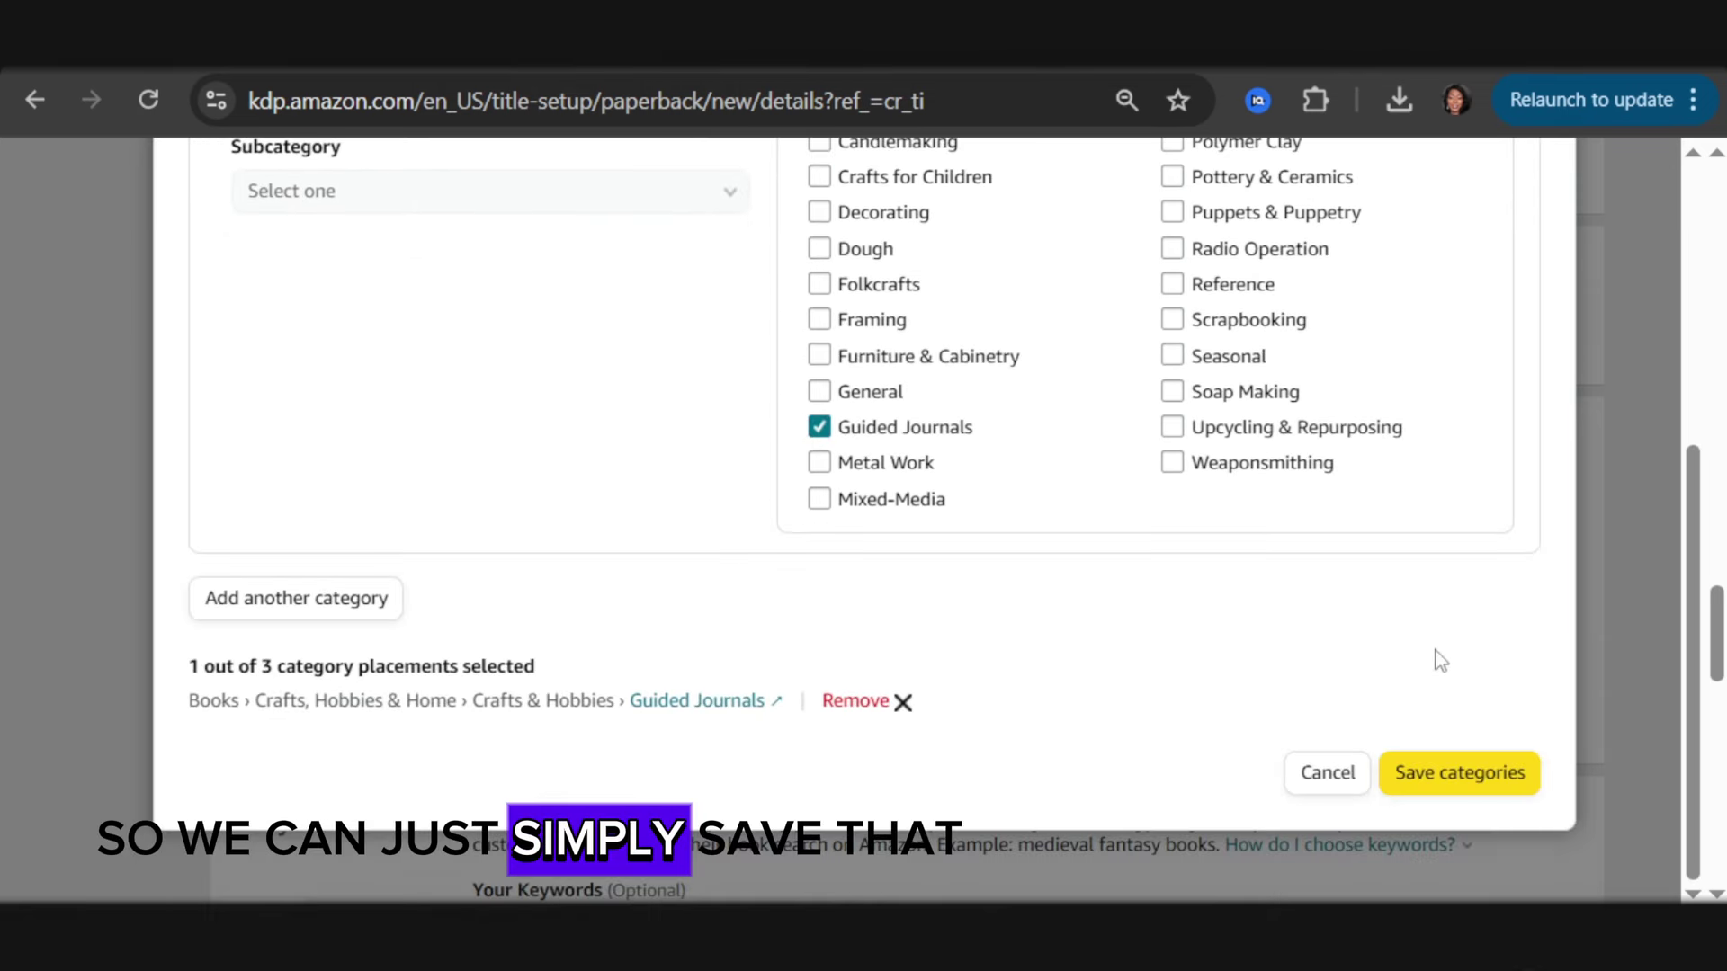
click(1485, 798)
Switch to the Amazon store and enter "journal" as the search term to look up keyword suggestions
scroll(711, 604, down, 7)
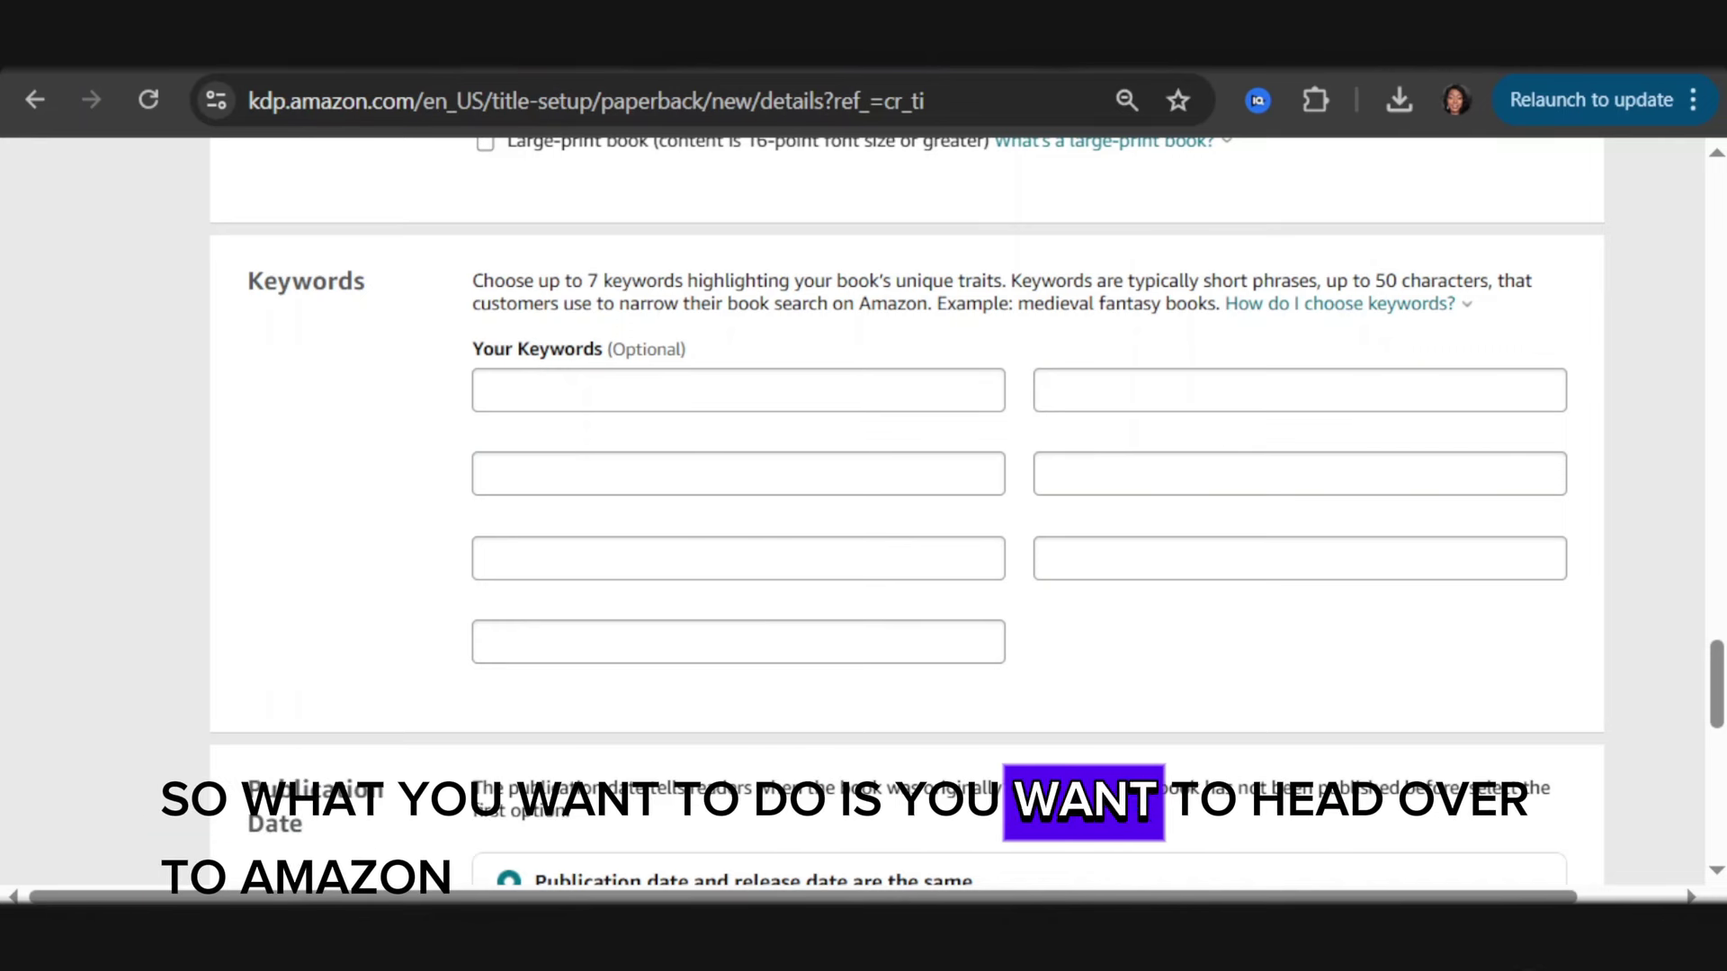
click(360, 40)
click(579, 182)
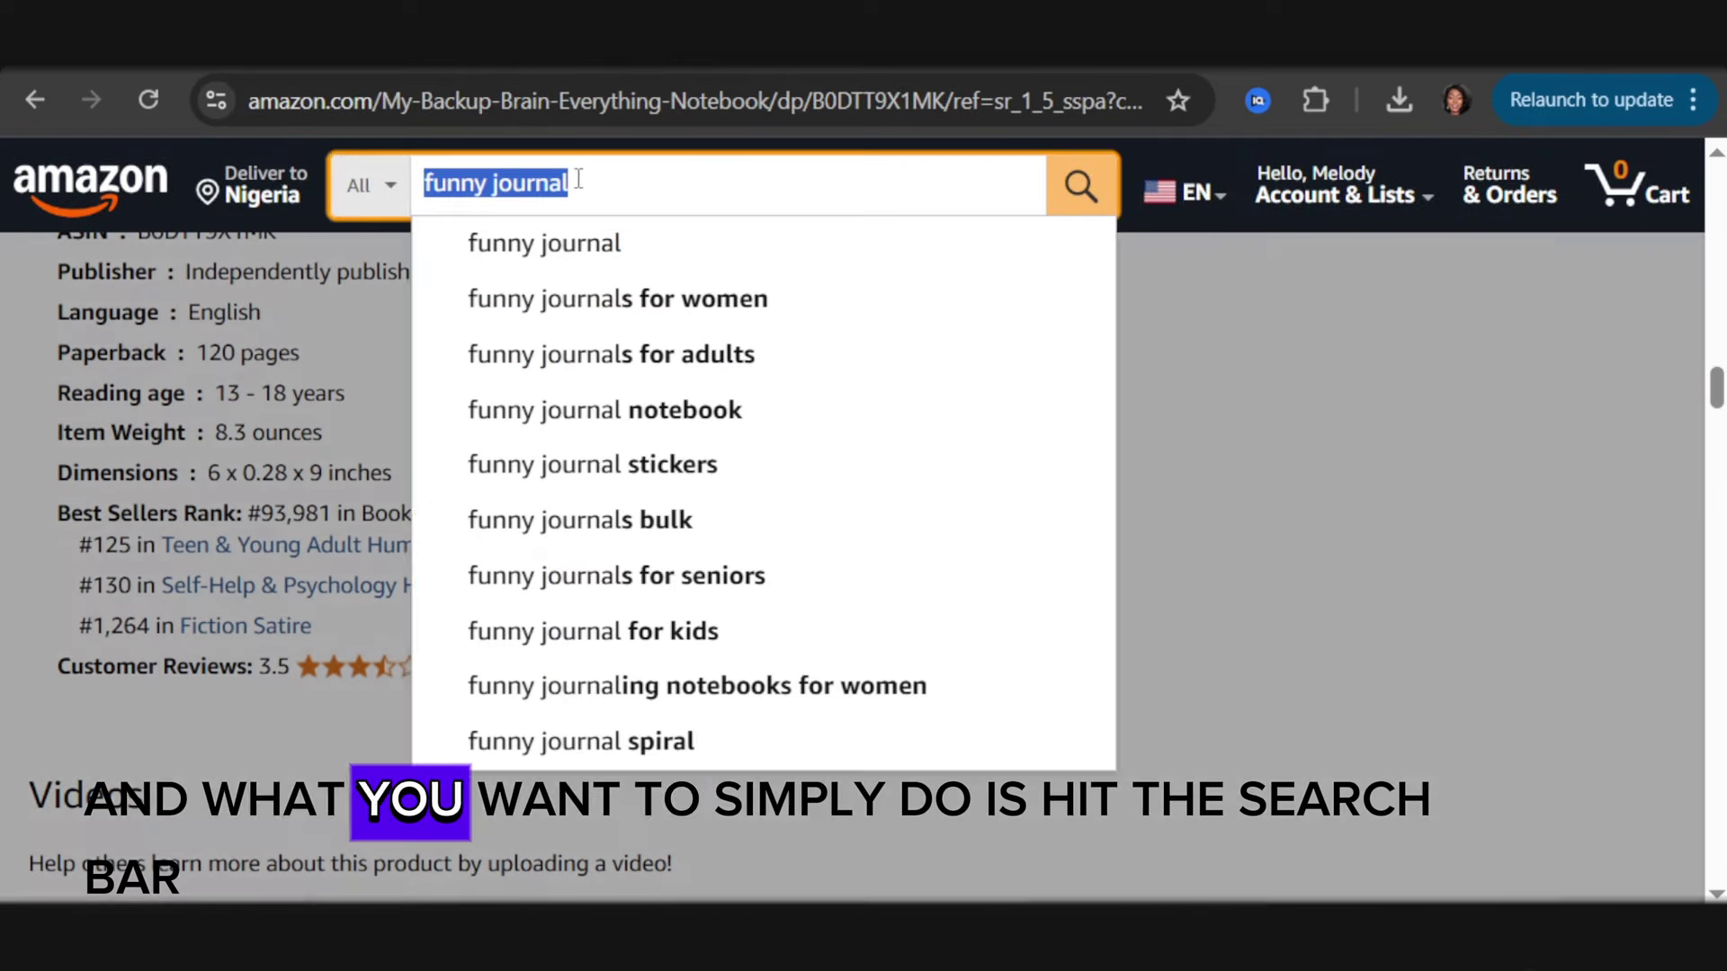
key(BackSpace)
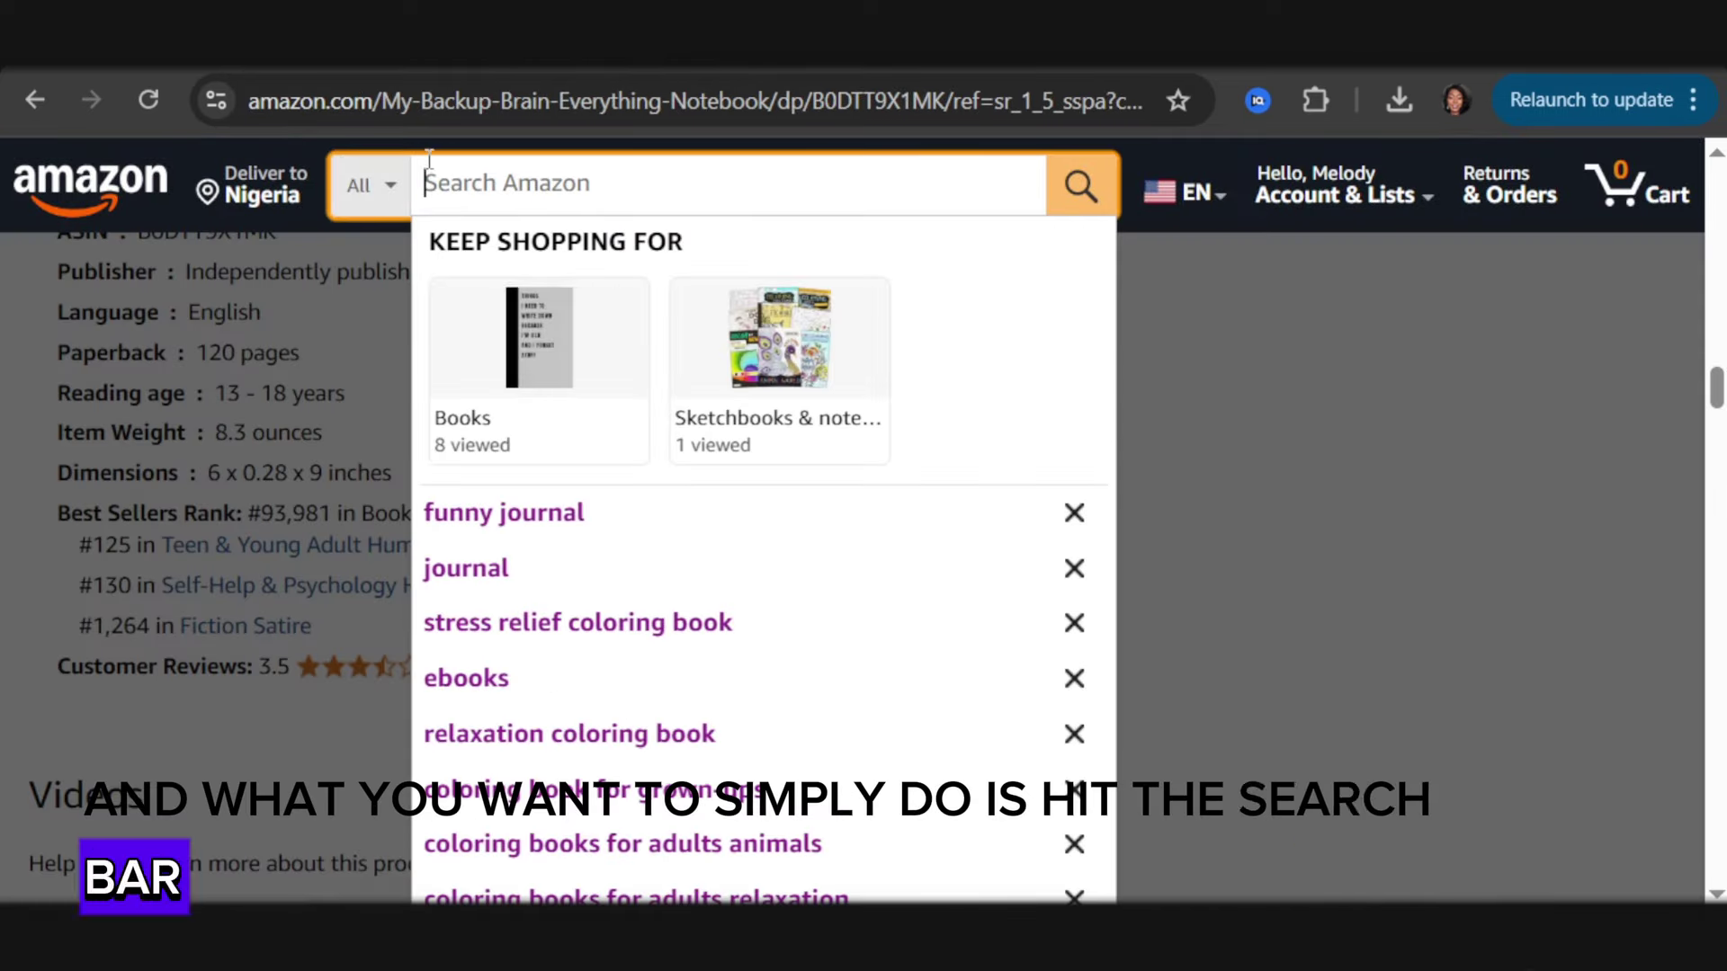
text(jo)
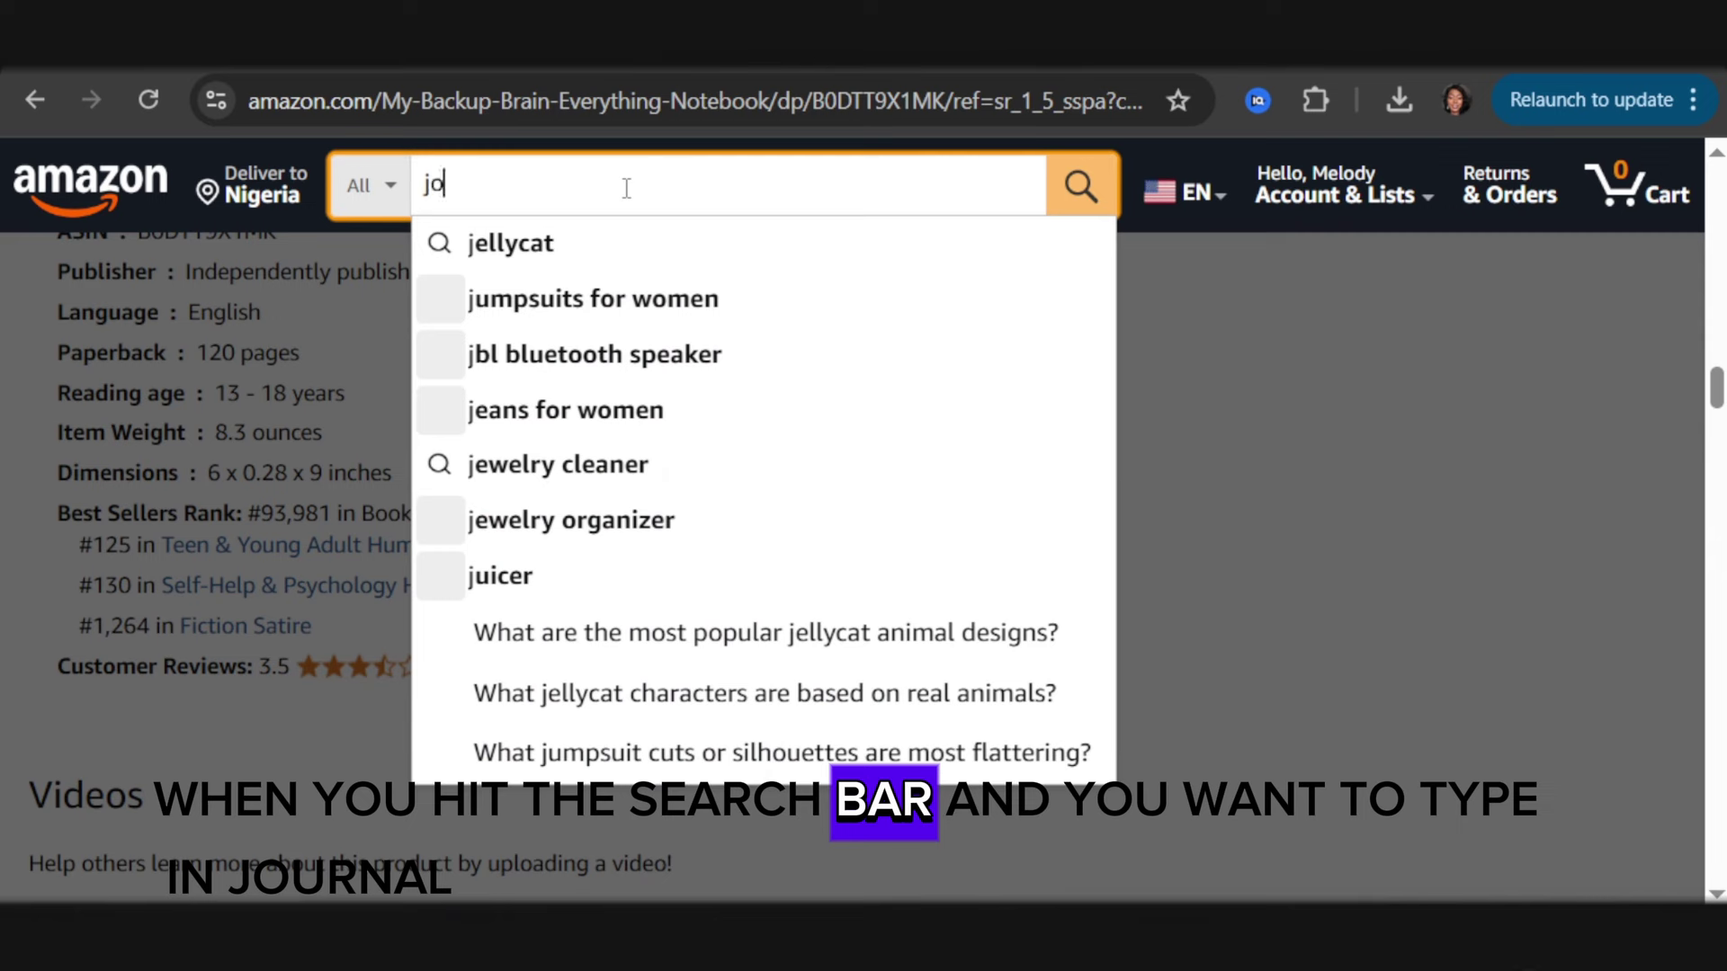
text(urnal)
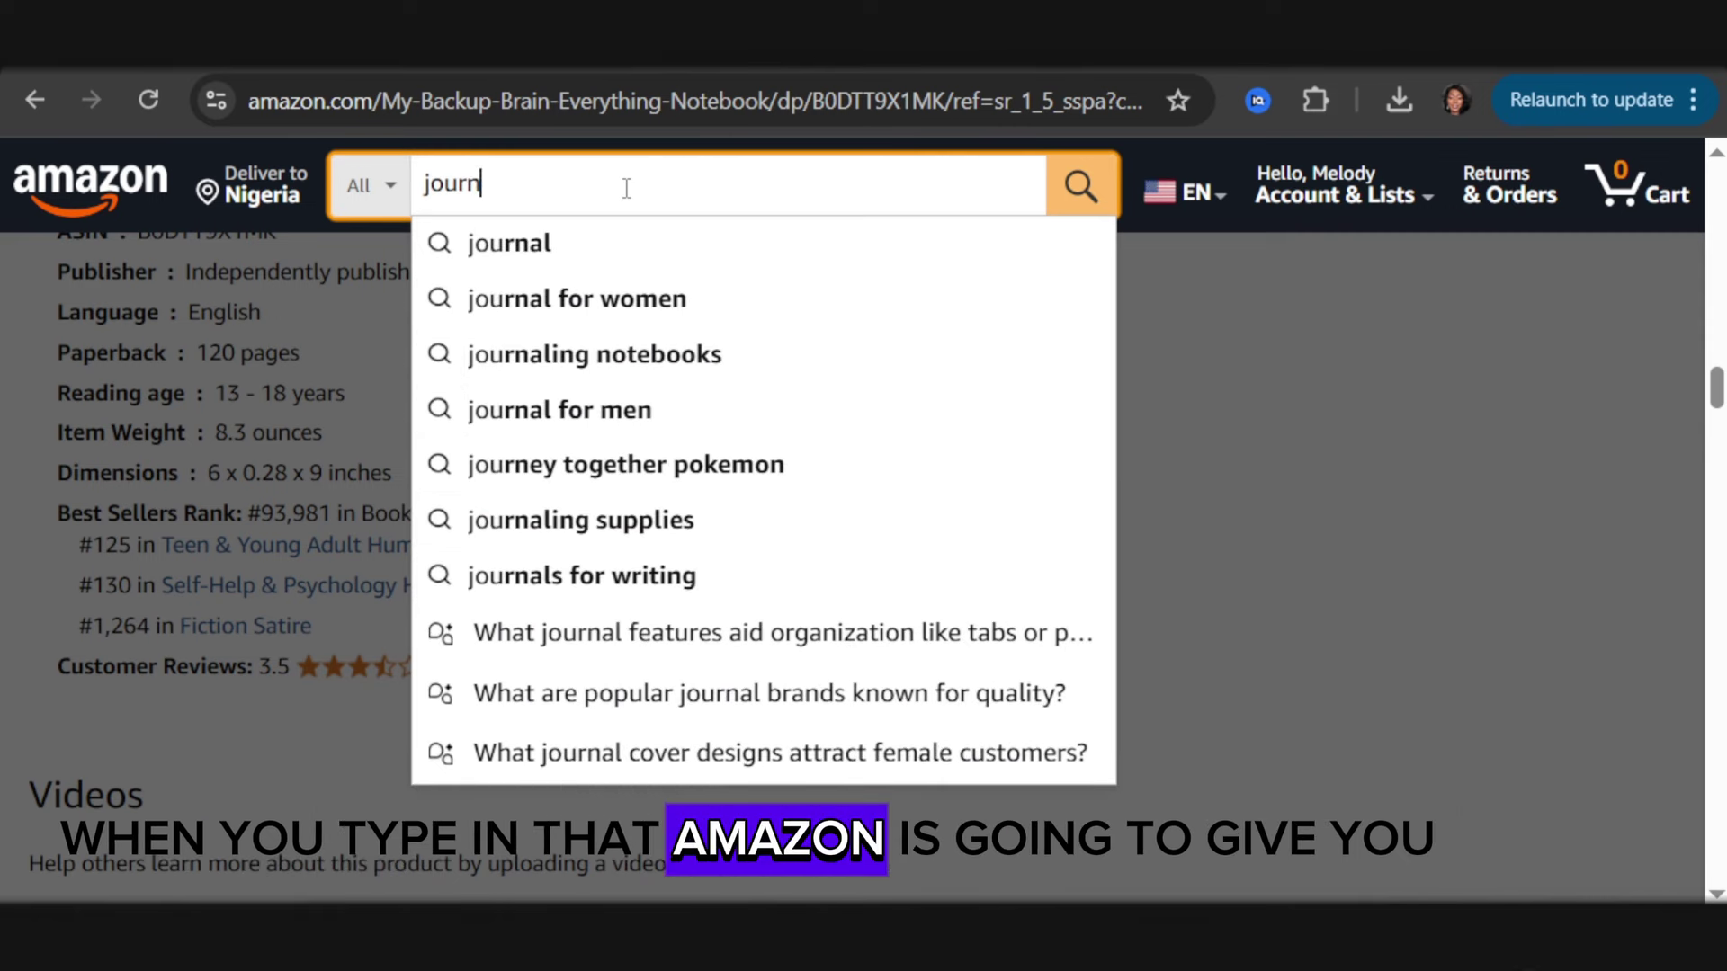
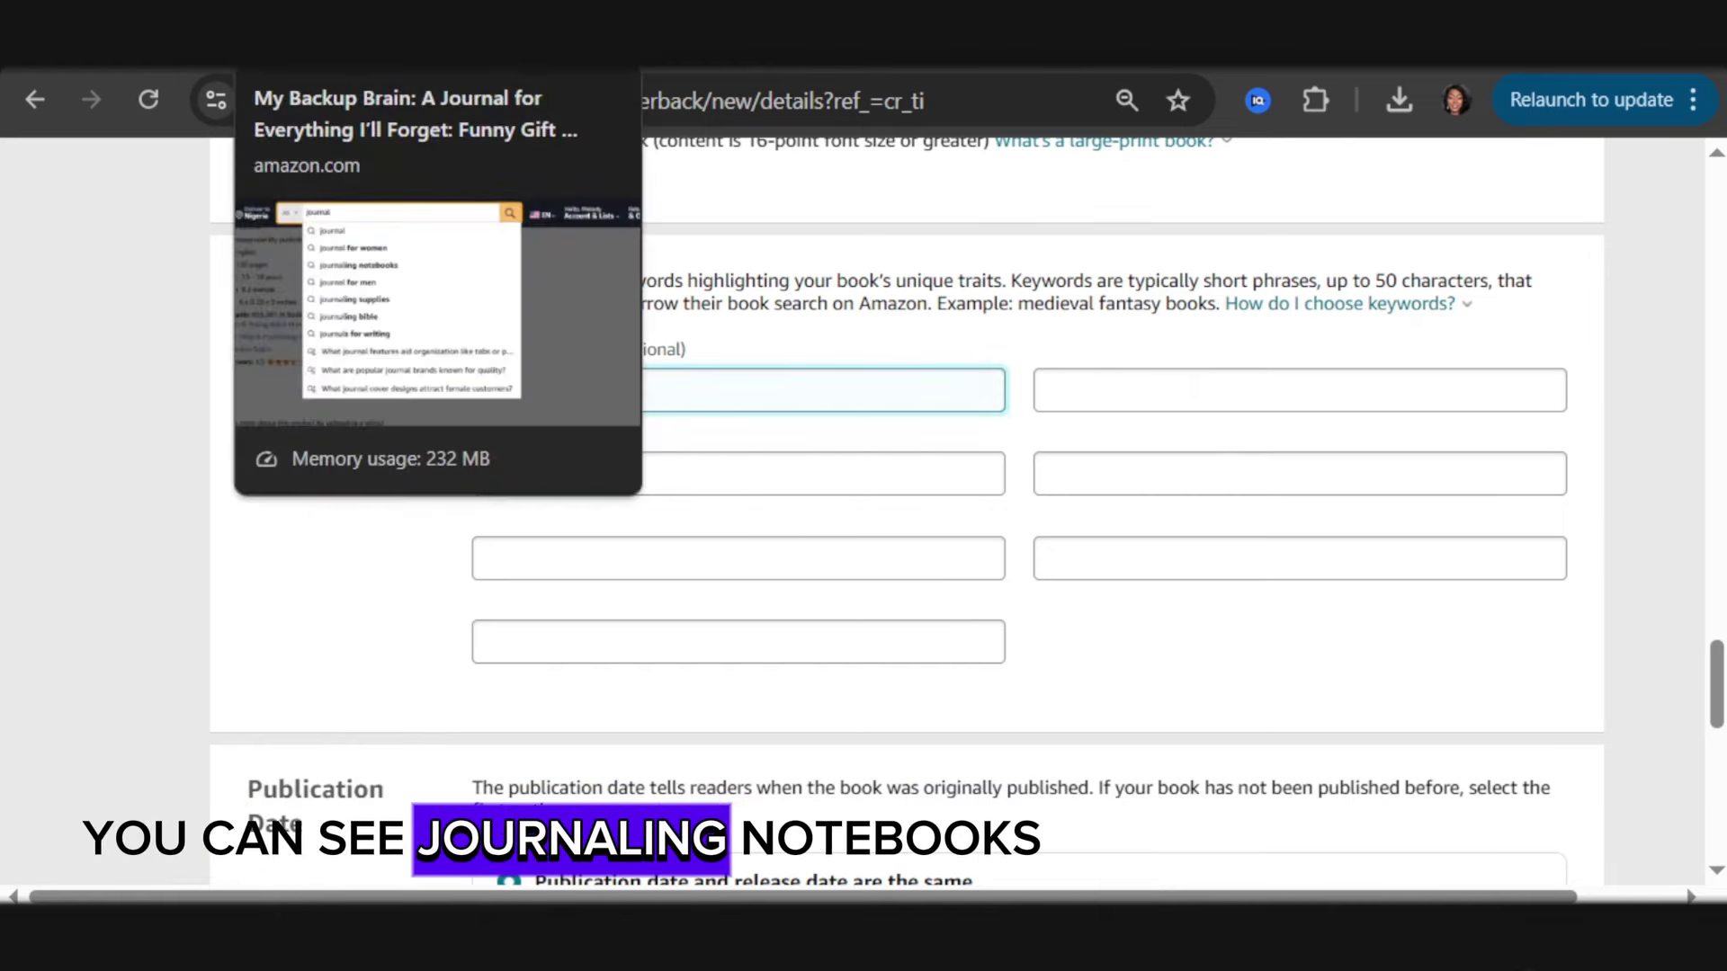
Fill in the first four KDP keywords: "Journal for women", "Journaling notebooks", "Journal for men" and "Journals for writing"
click(333, 36)
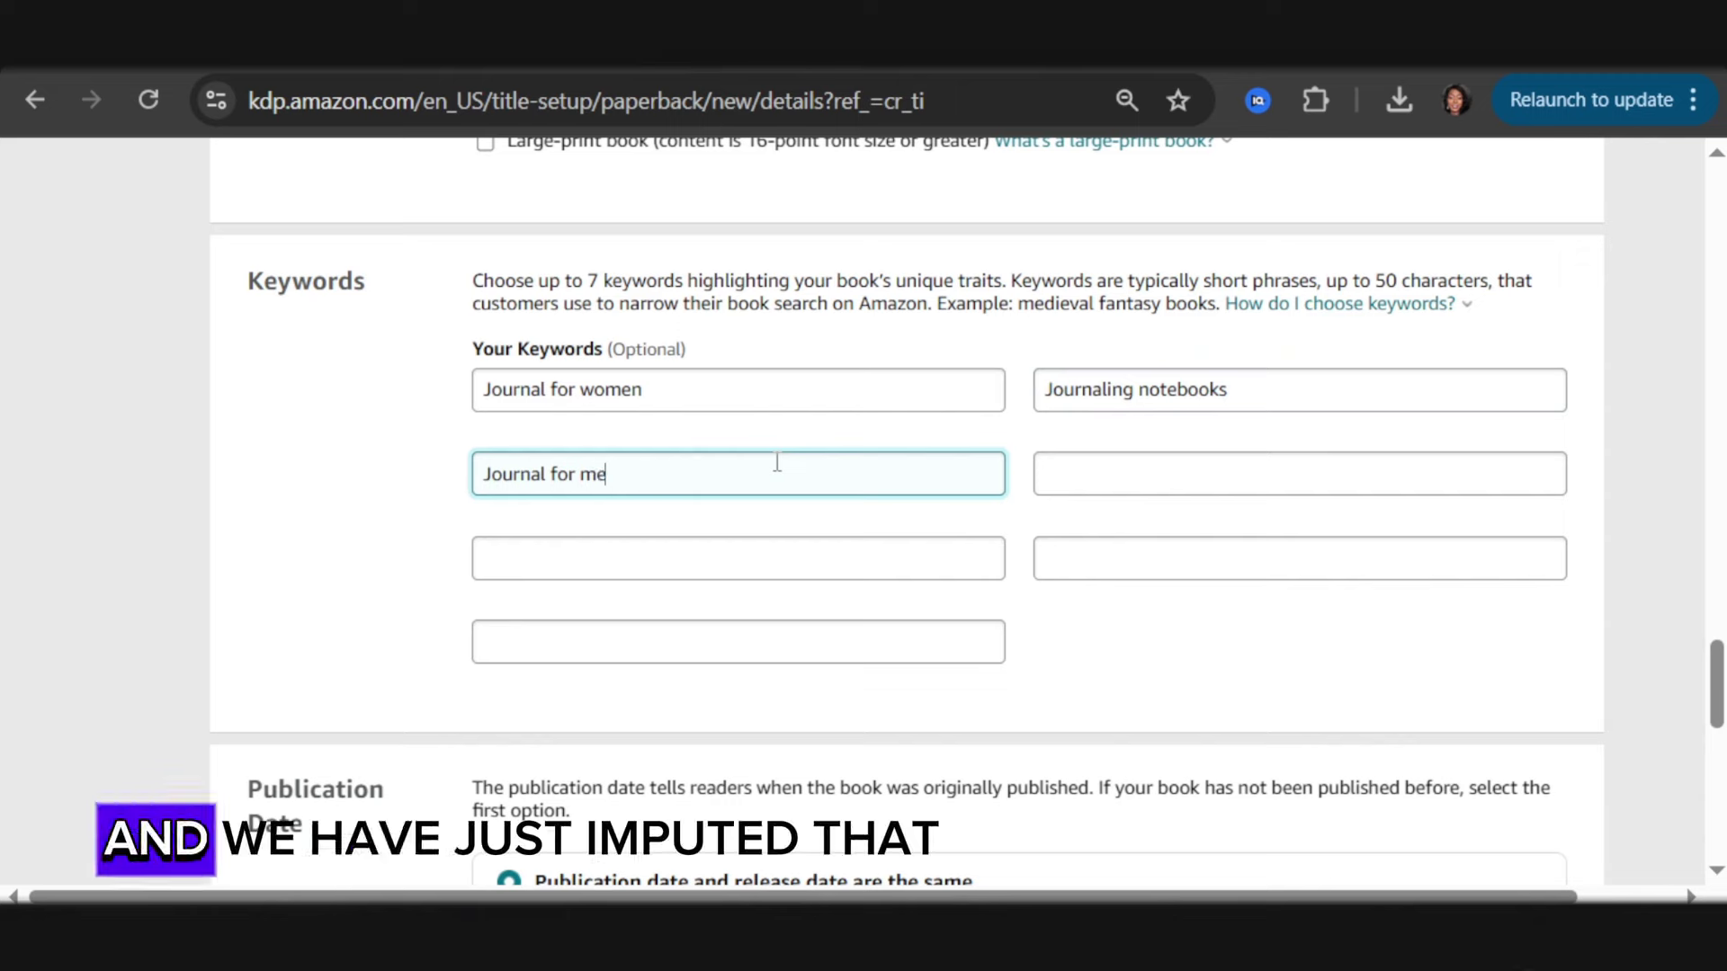
text(n)
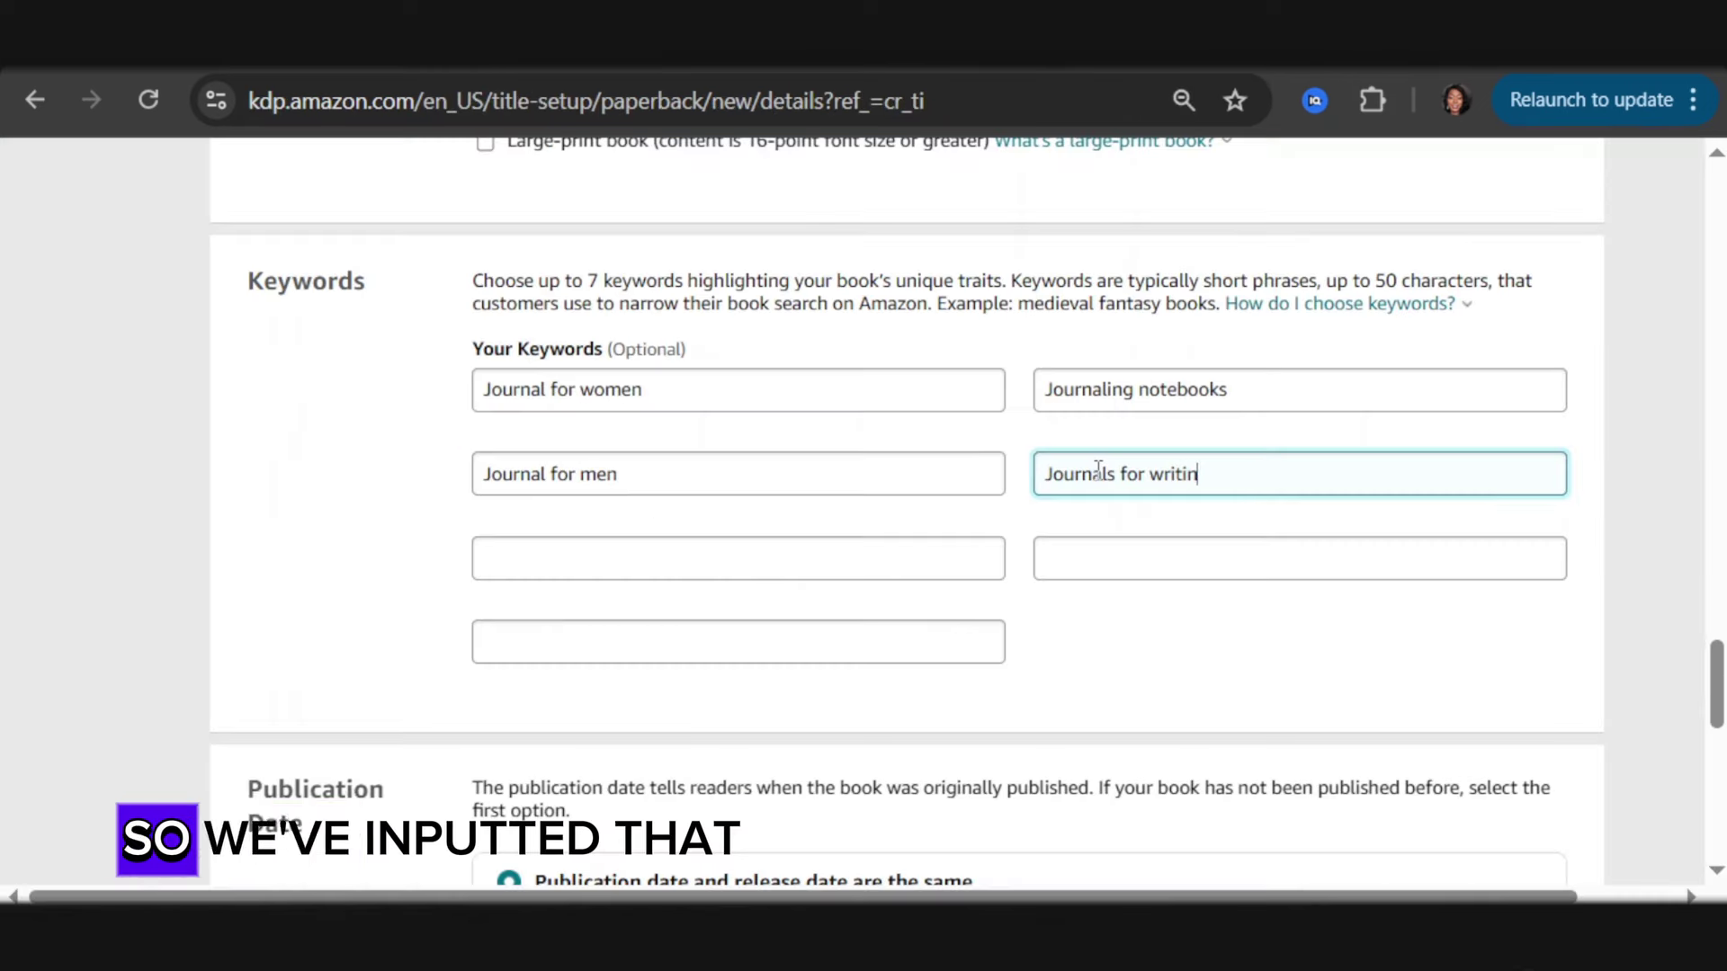
text(ng)
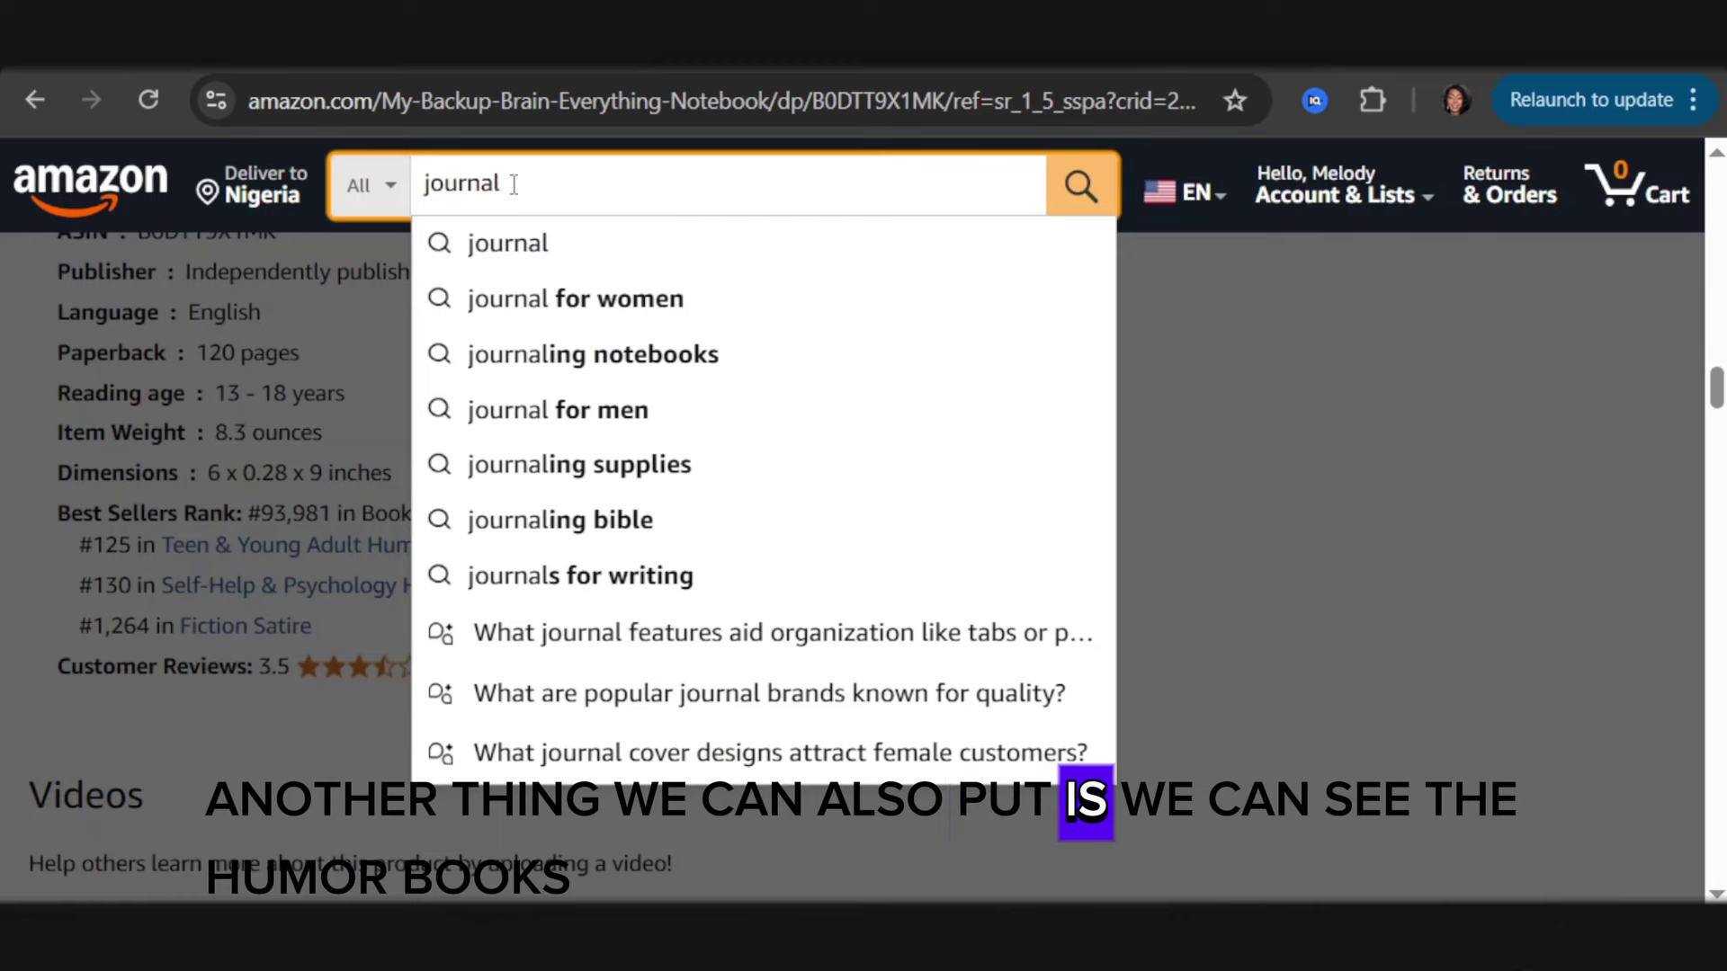
Look up humor keyword suggestions on Amazon and fill the last three KDP keywords with "Humor books", "humorous retirement gifts" and "book gifts"
key(ctrl+a)
text(humo)
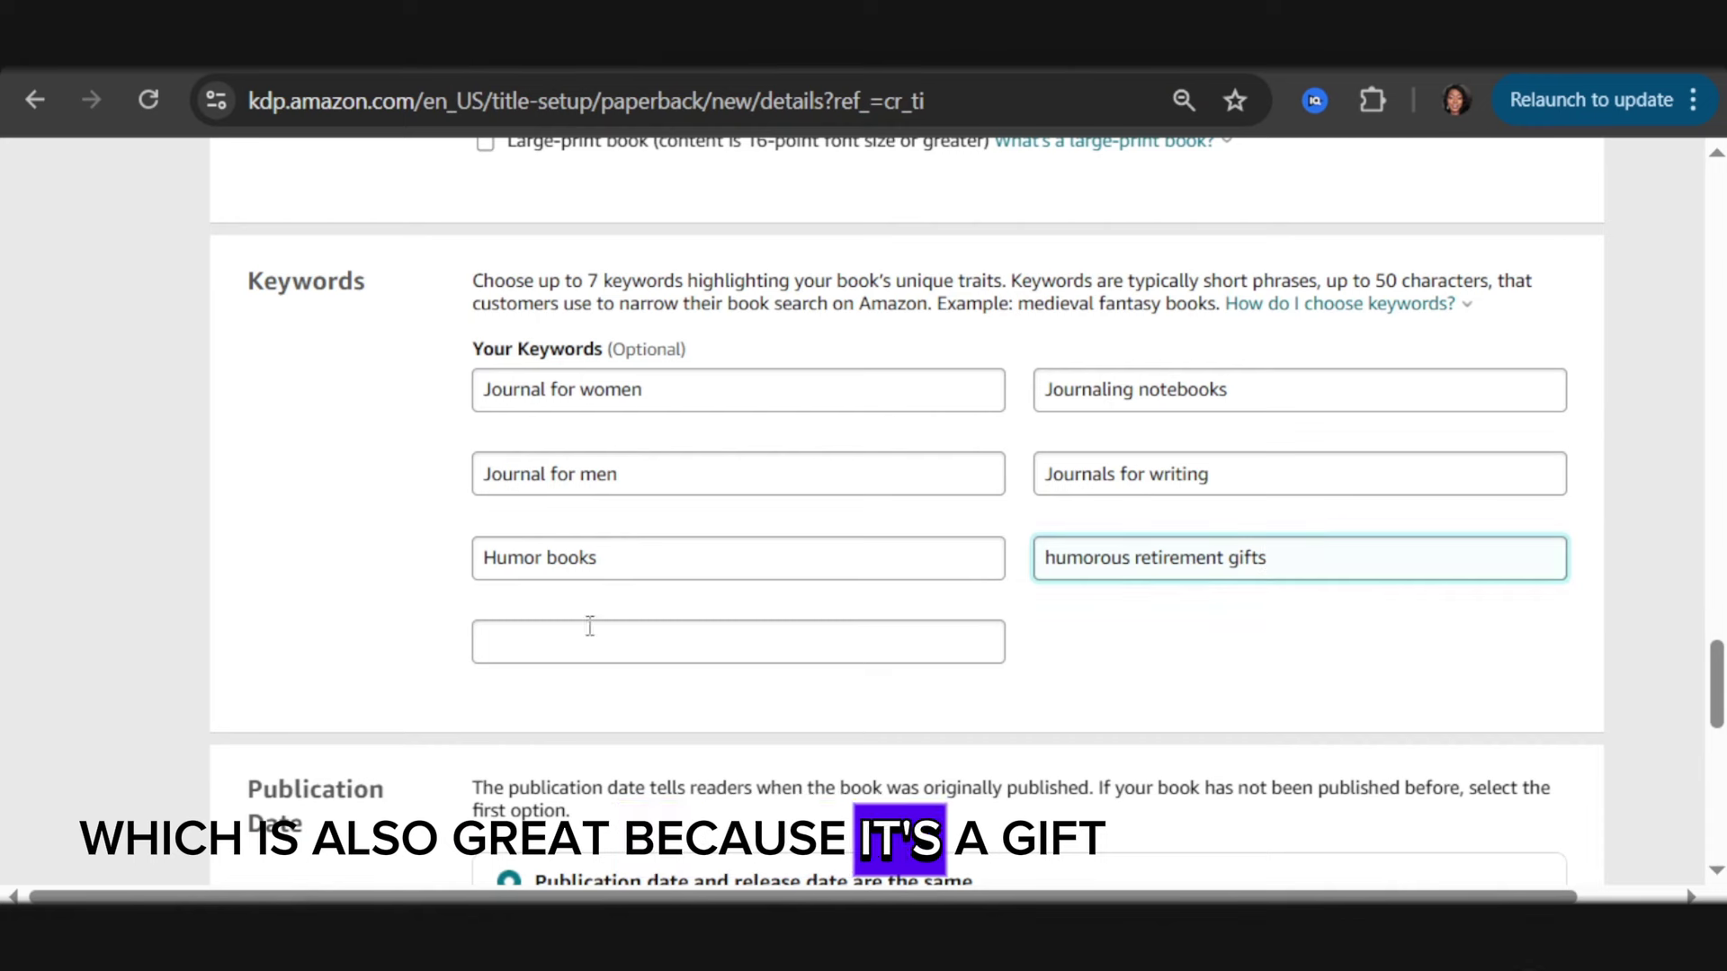
click(584, 634)
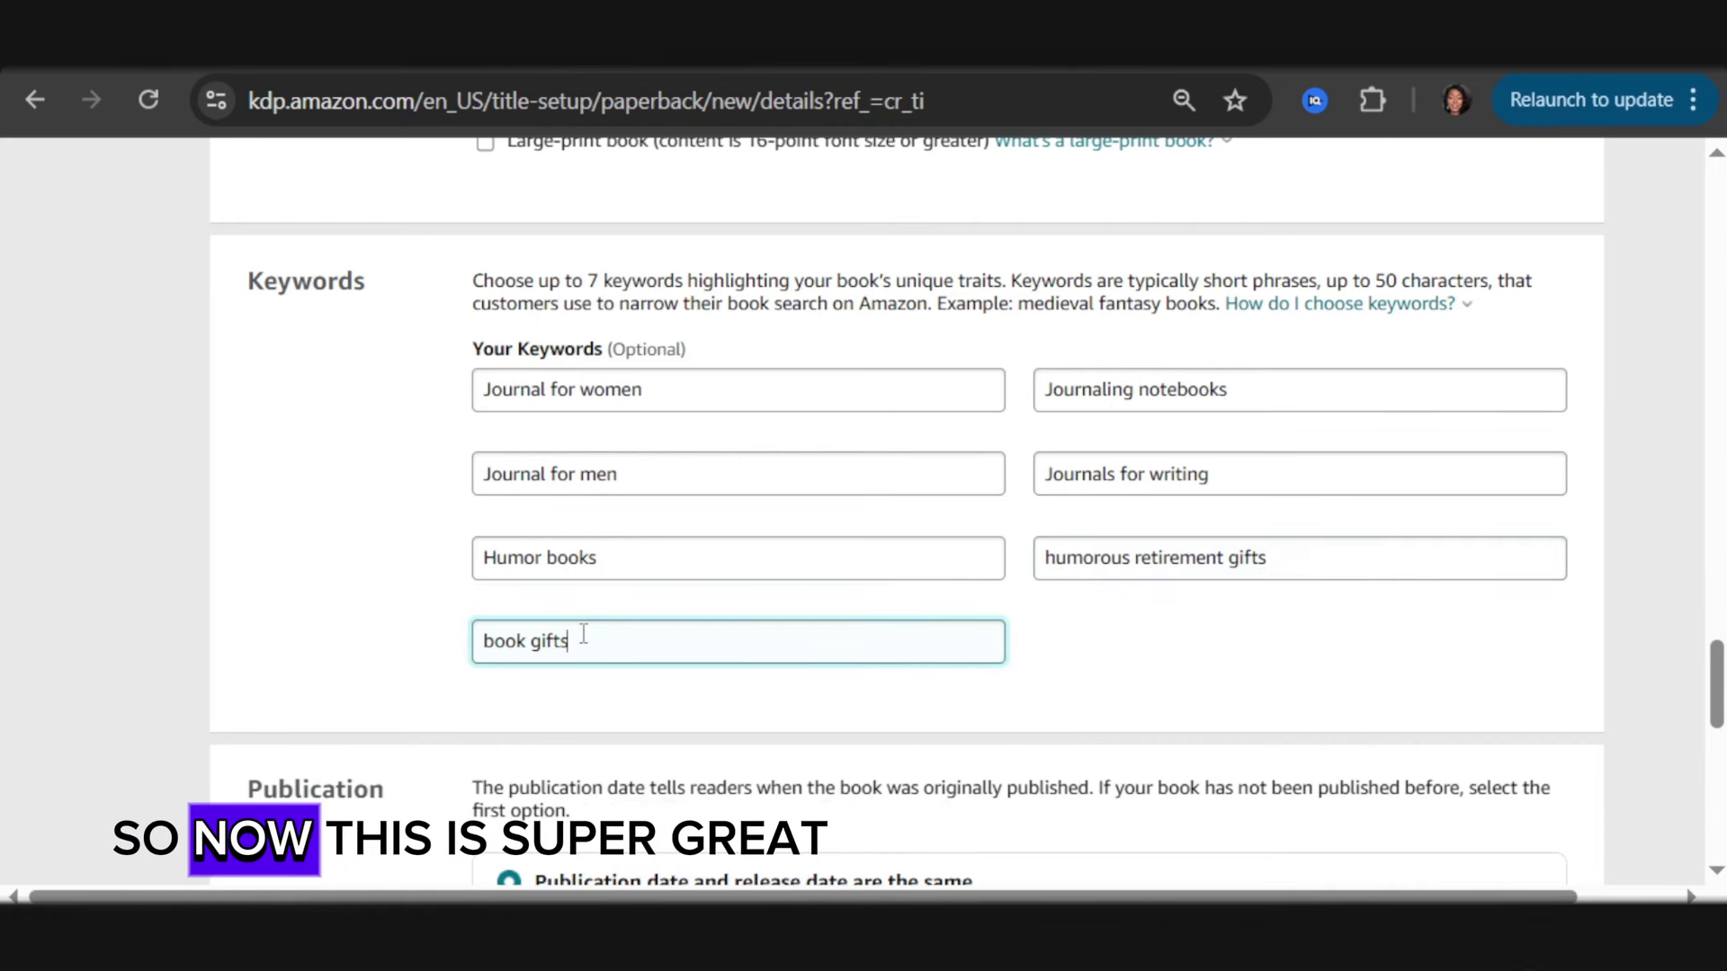
text(book gifts)
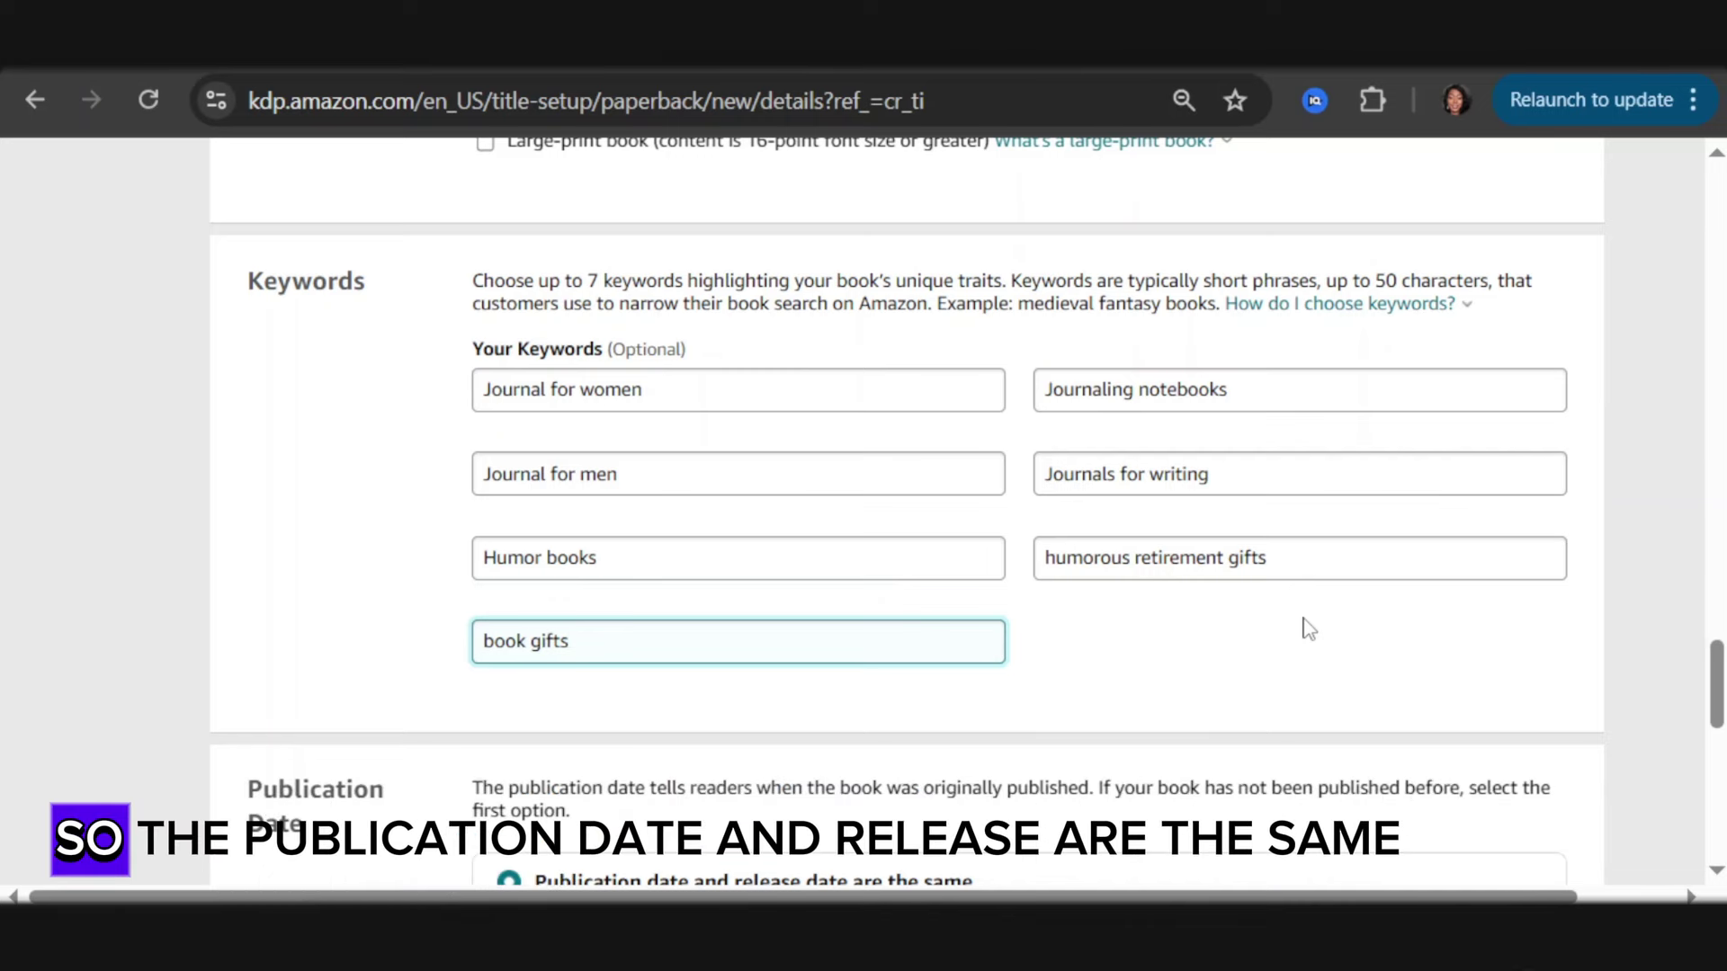
Keep the same publication and release date with immediate release for sale, and save the paperback details to continue to the content
scroll(763, 499, down, 5)
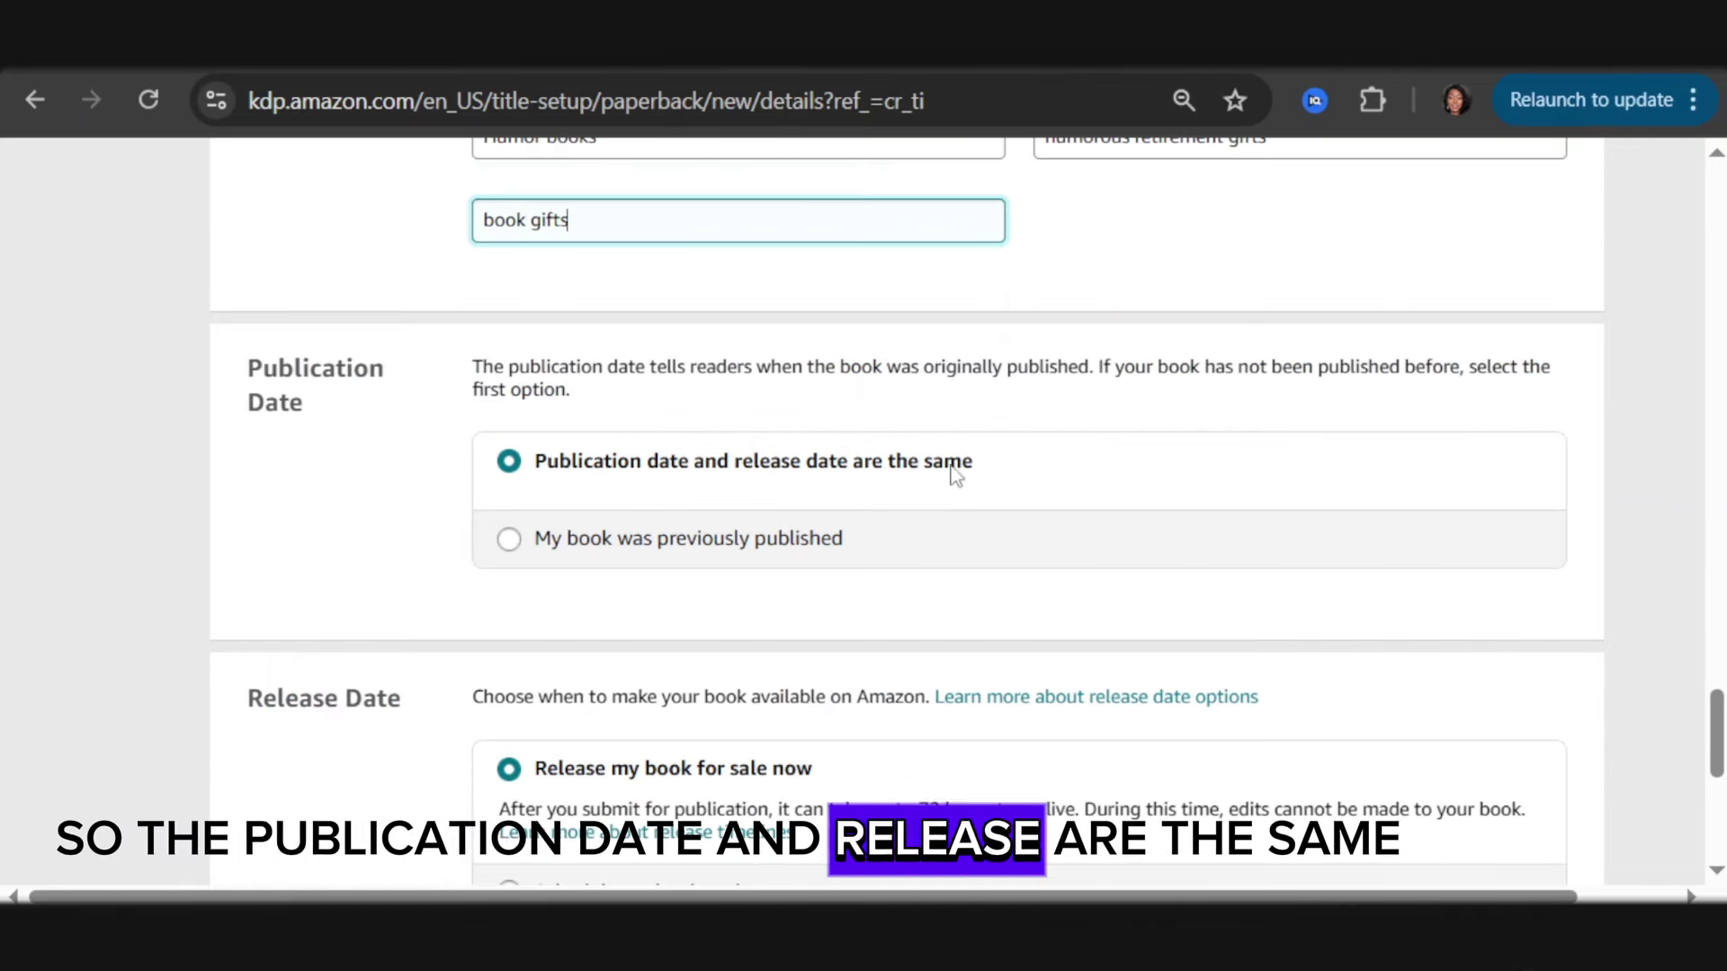
scroll(540, 616, down, 2)
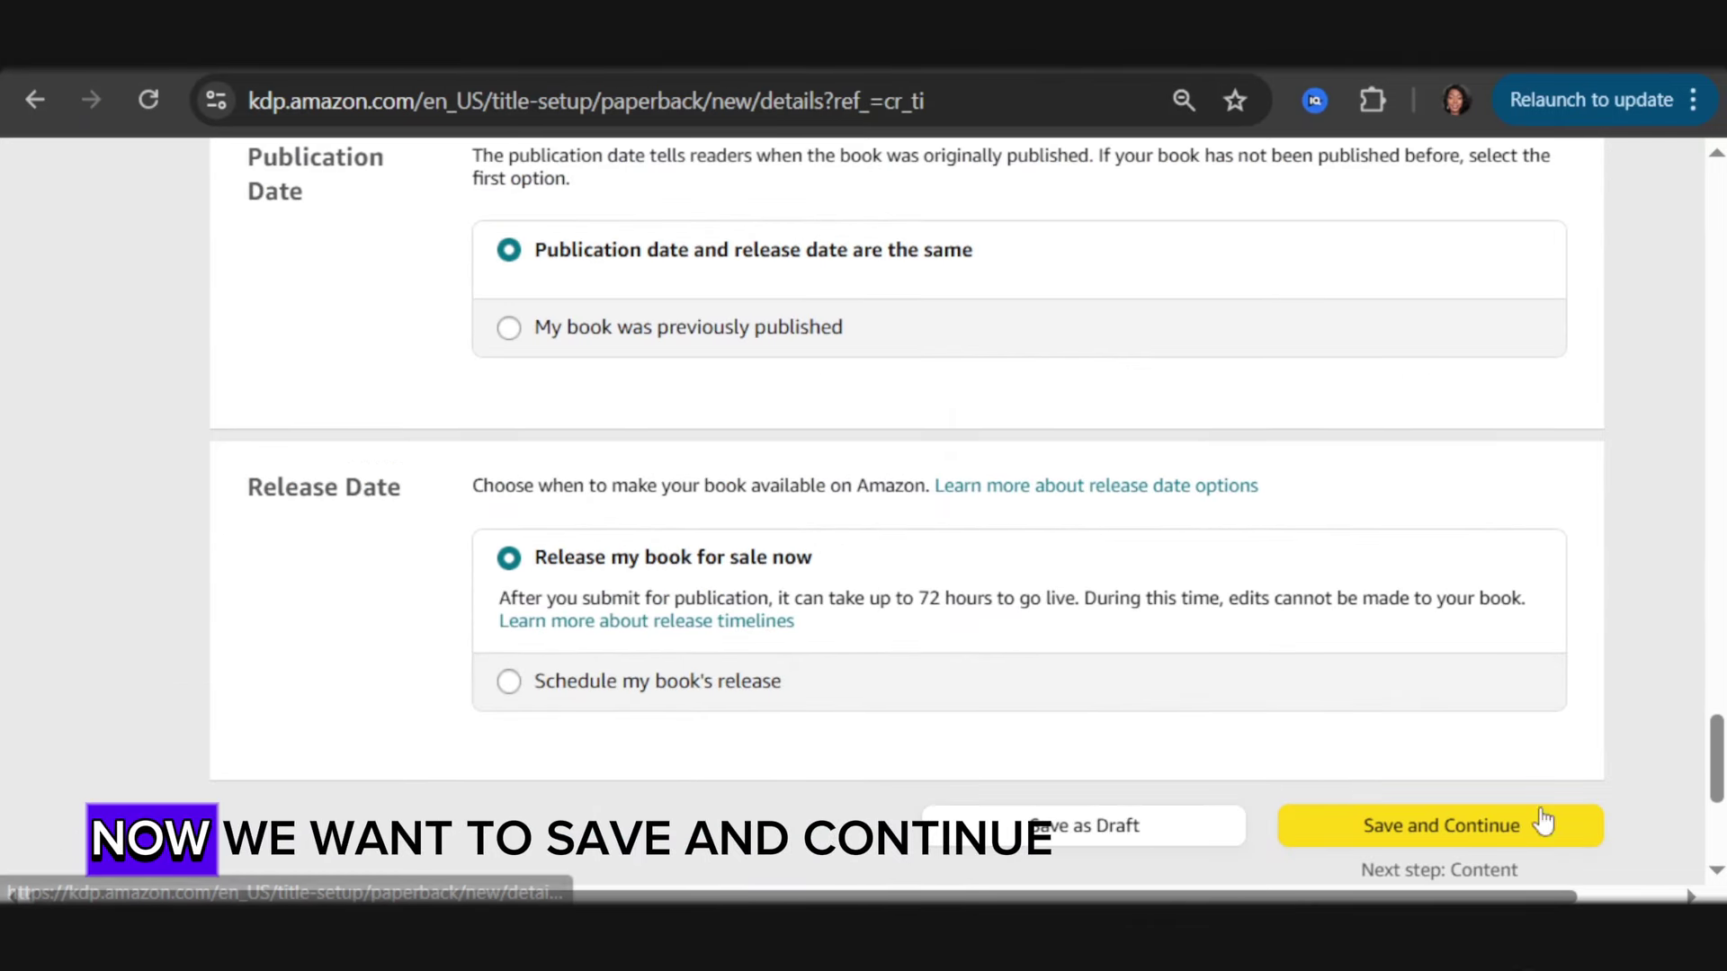
click(1385, 823)
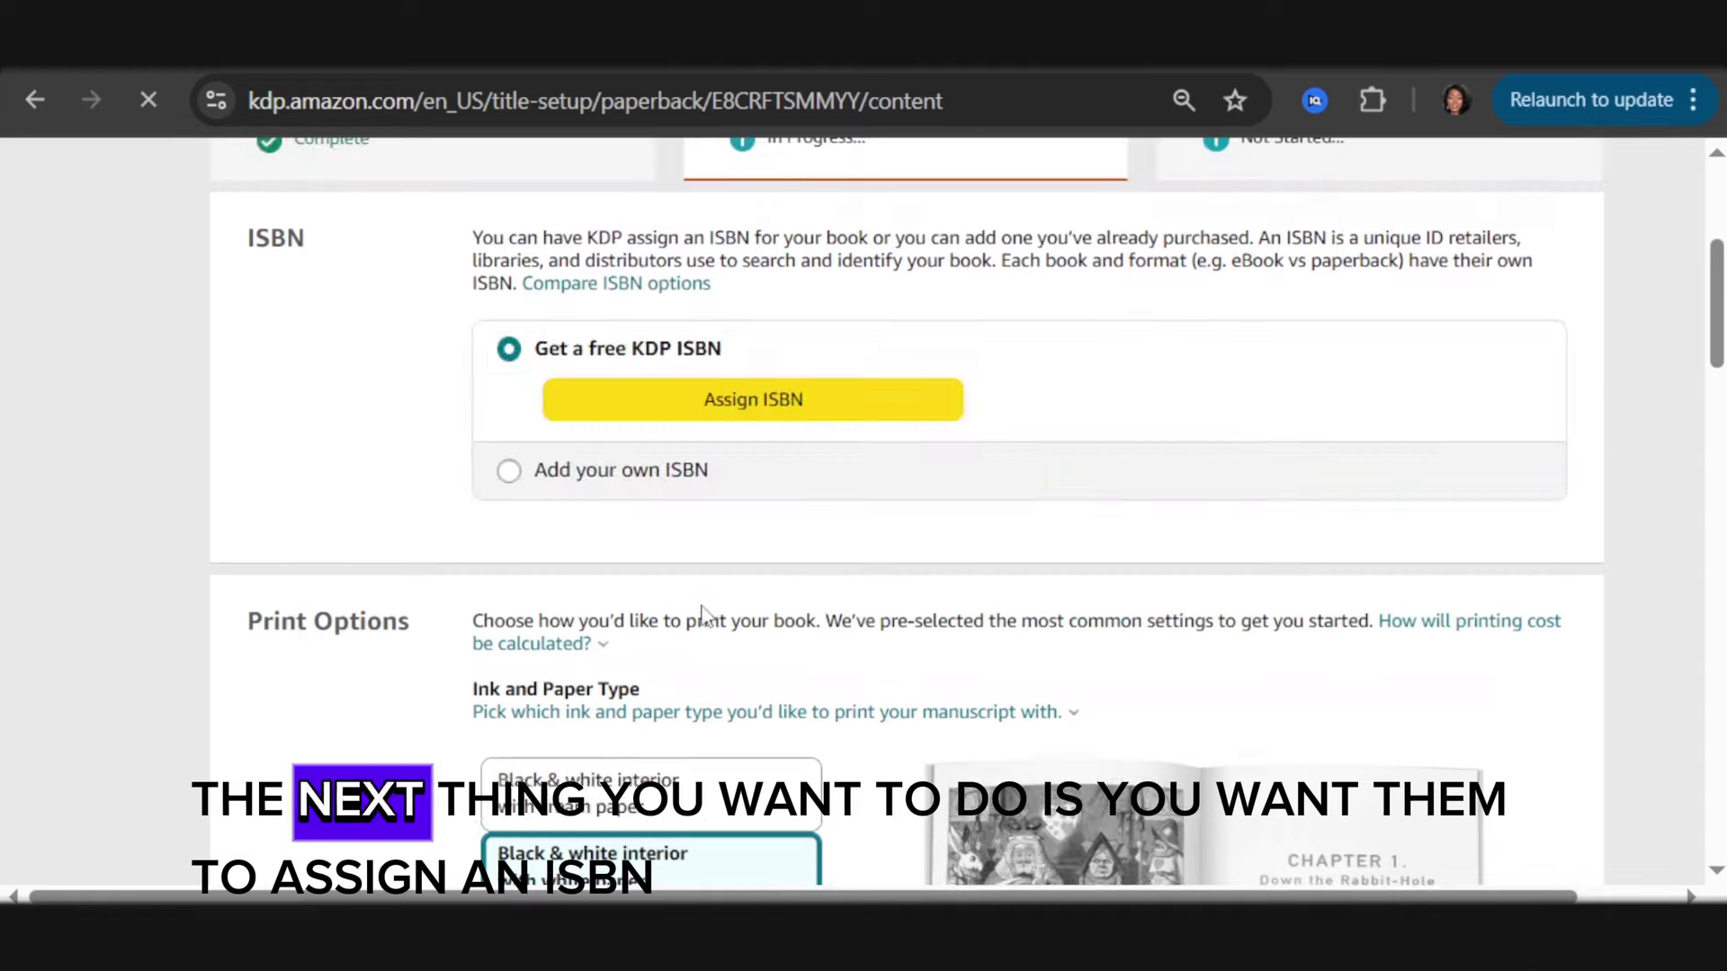
Assign a free KDP ISBN to the paperback and confirm the assignment
scroll(238, 261, up, 2)
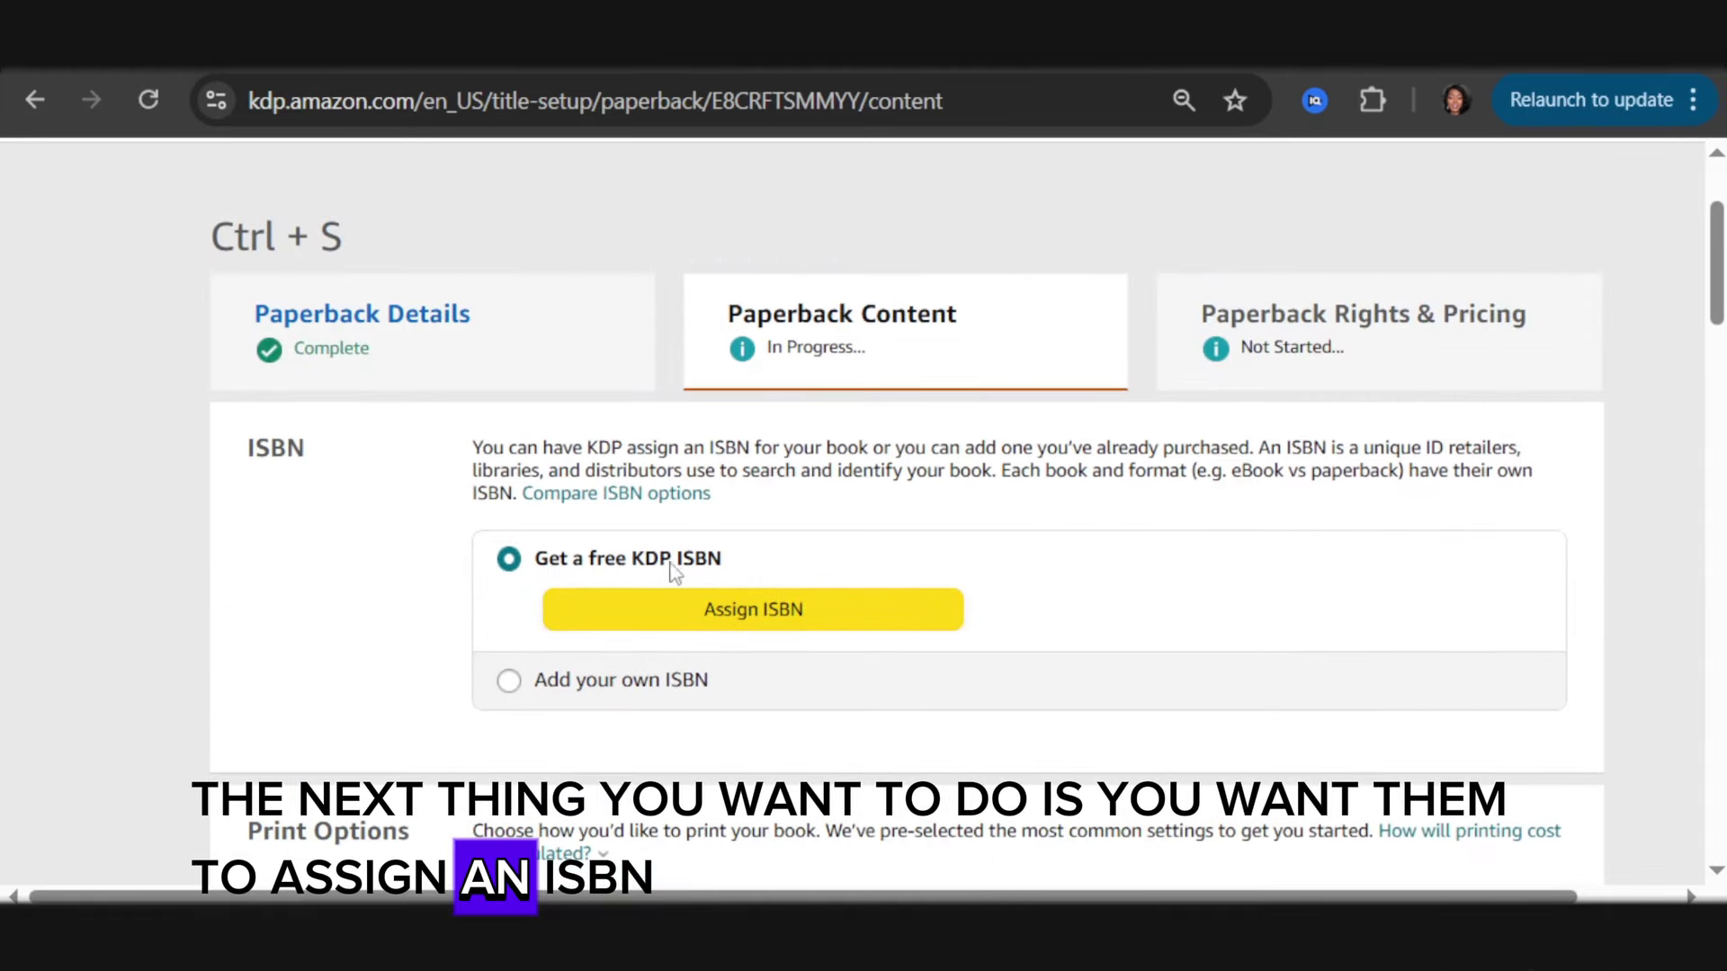
click(760, 622)
click(1439, 621)
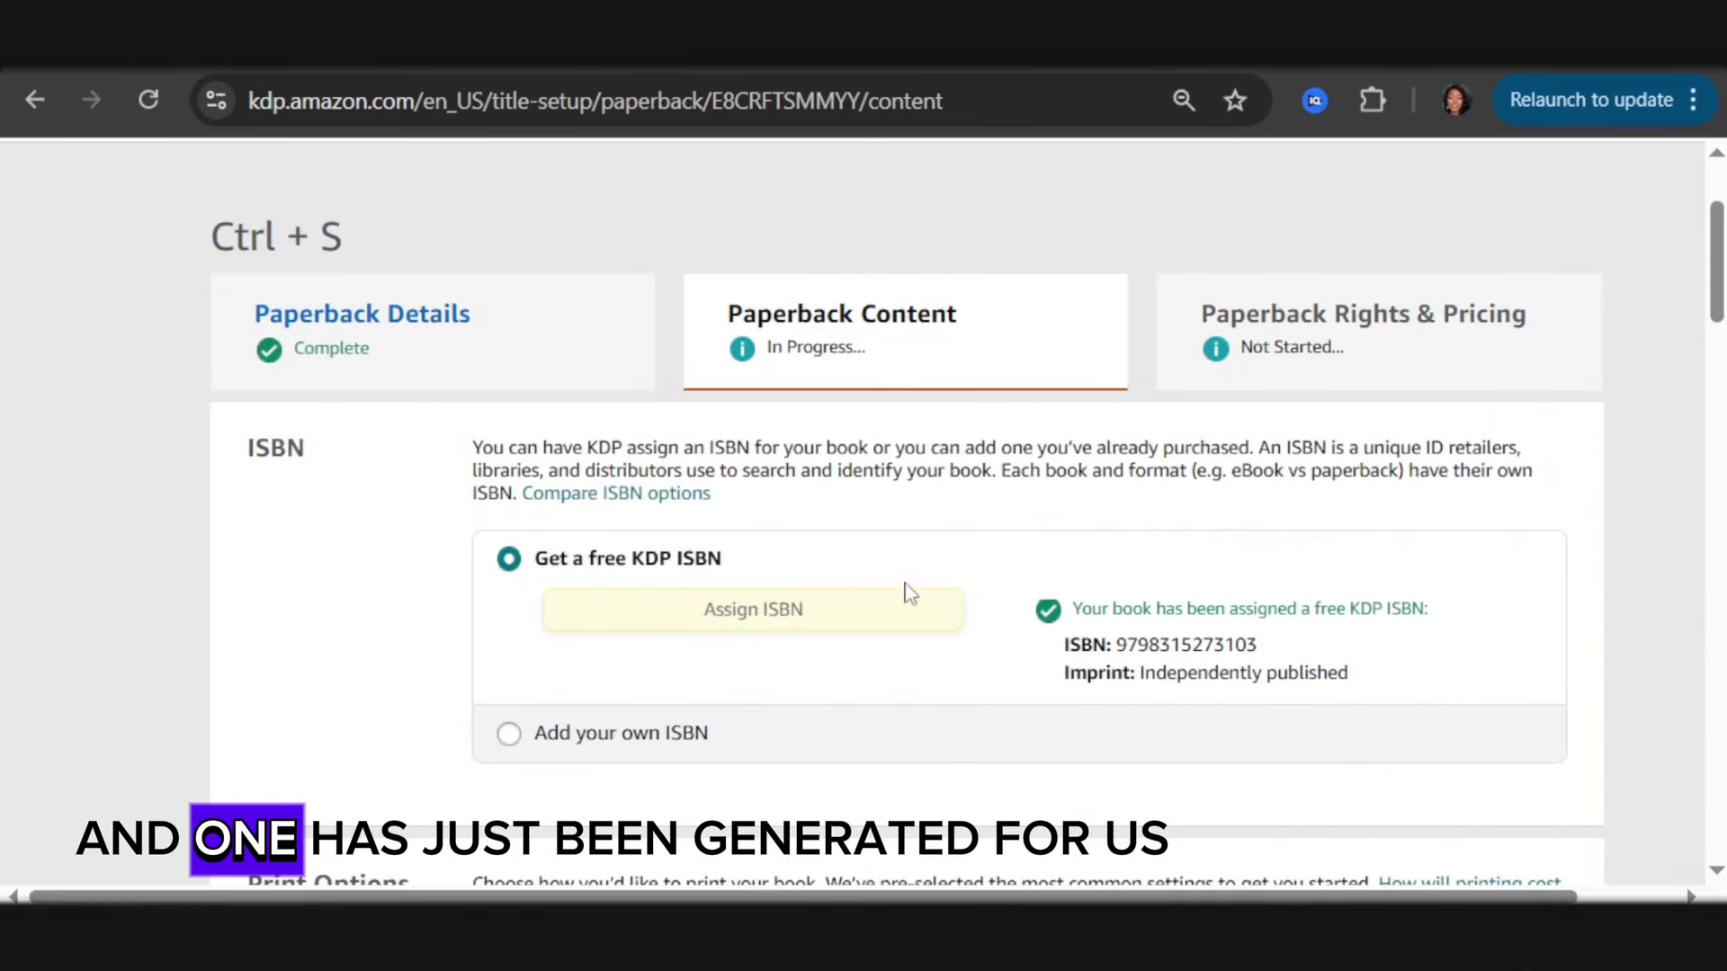
Keep the black & white interior with white paper and the 6 x 9 in trim size, and set the bleed to Bleed (PDF only)
scroll(629, 617, down, 4)
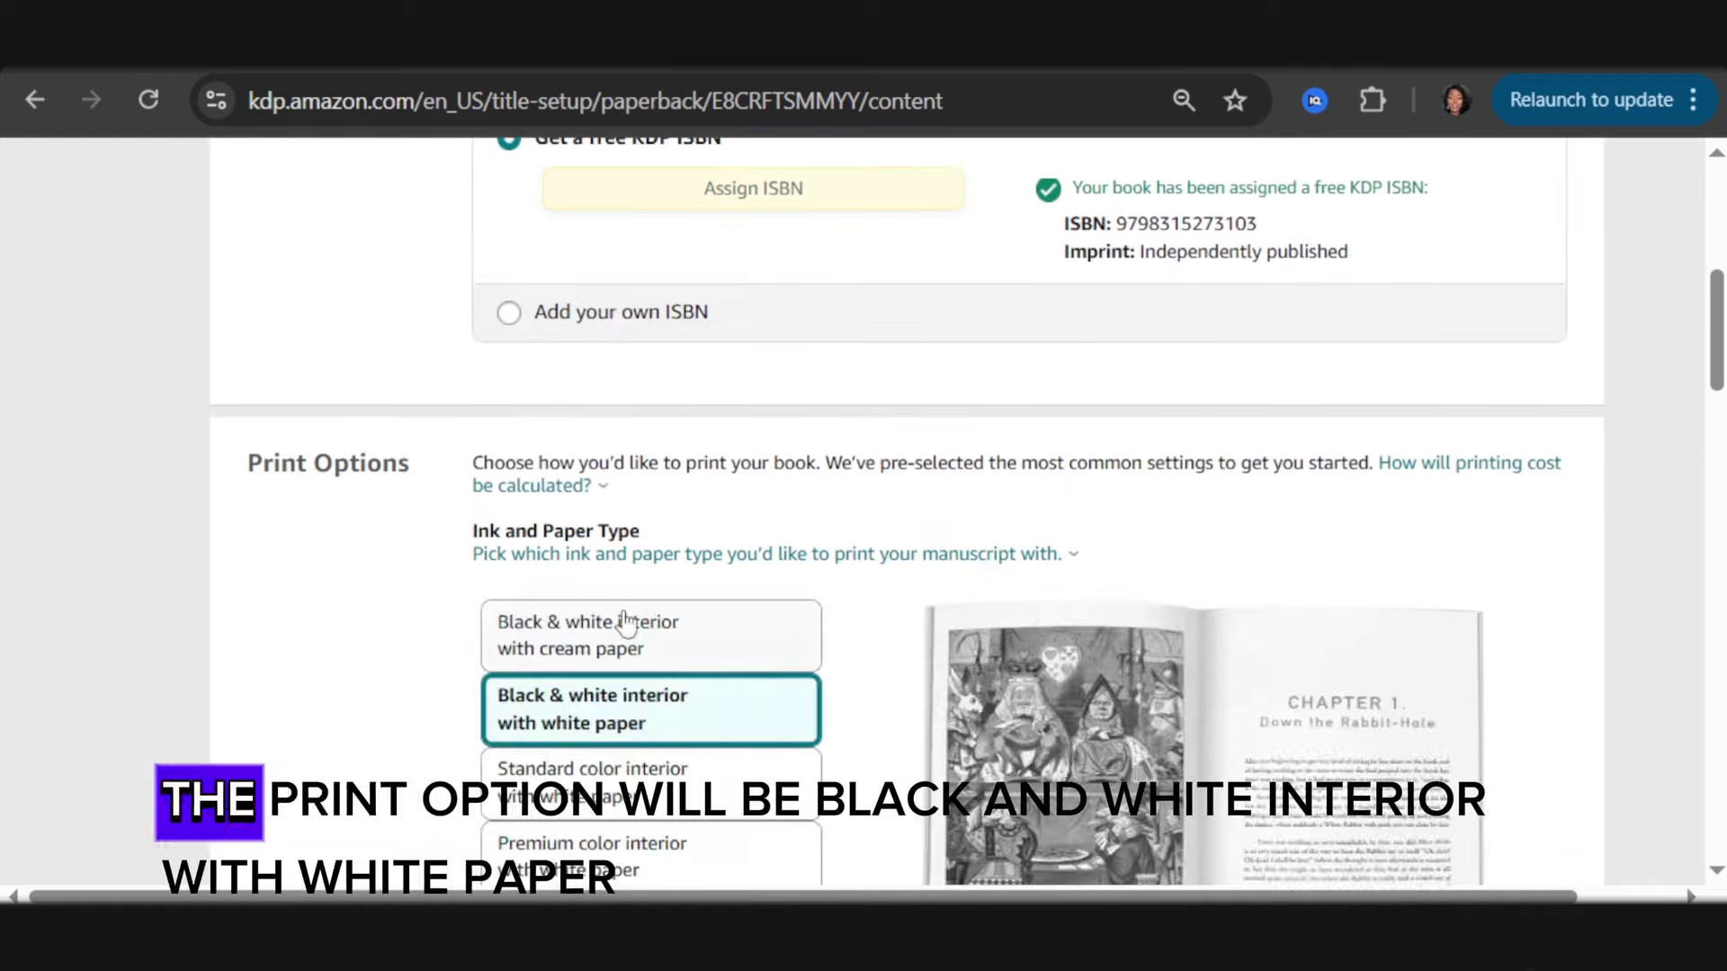
scroll(405, 432, down, 4)
scroll(468, 364, up, 2)
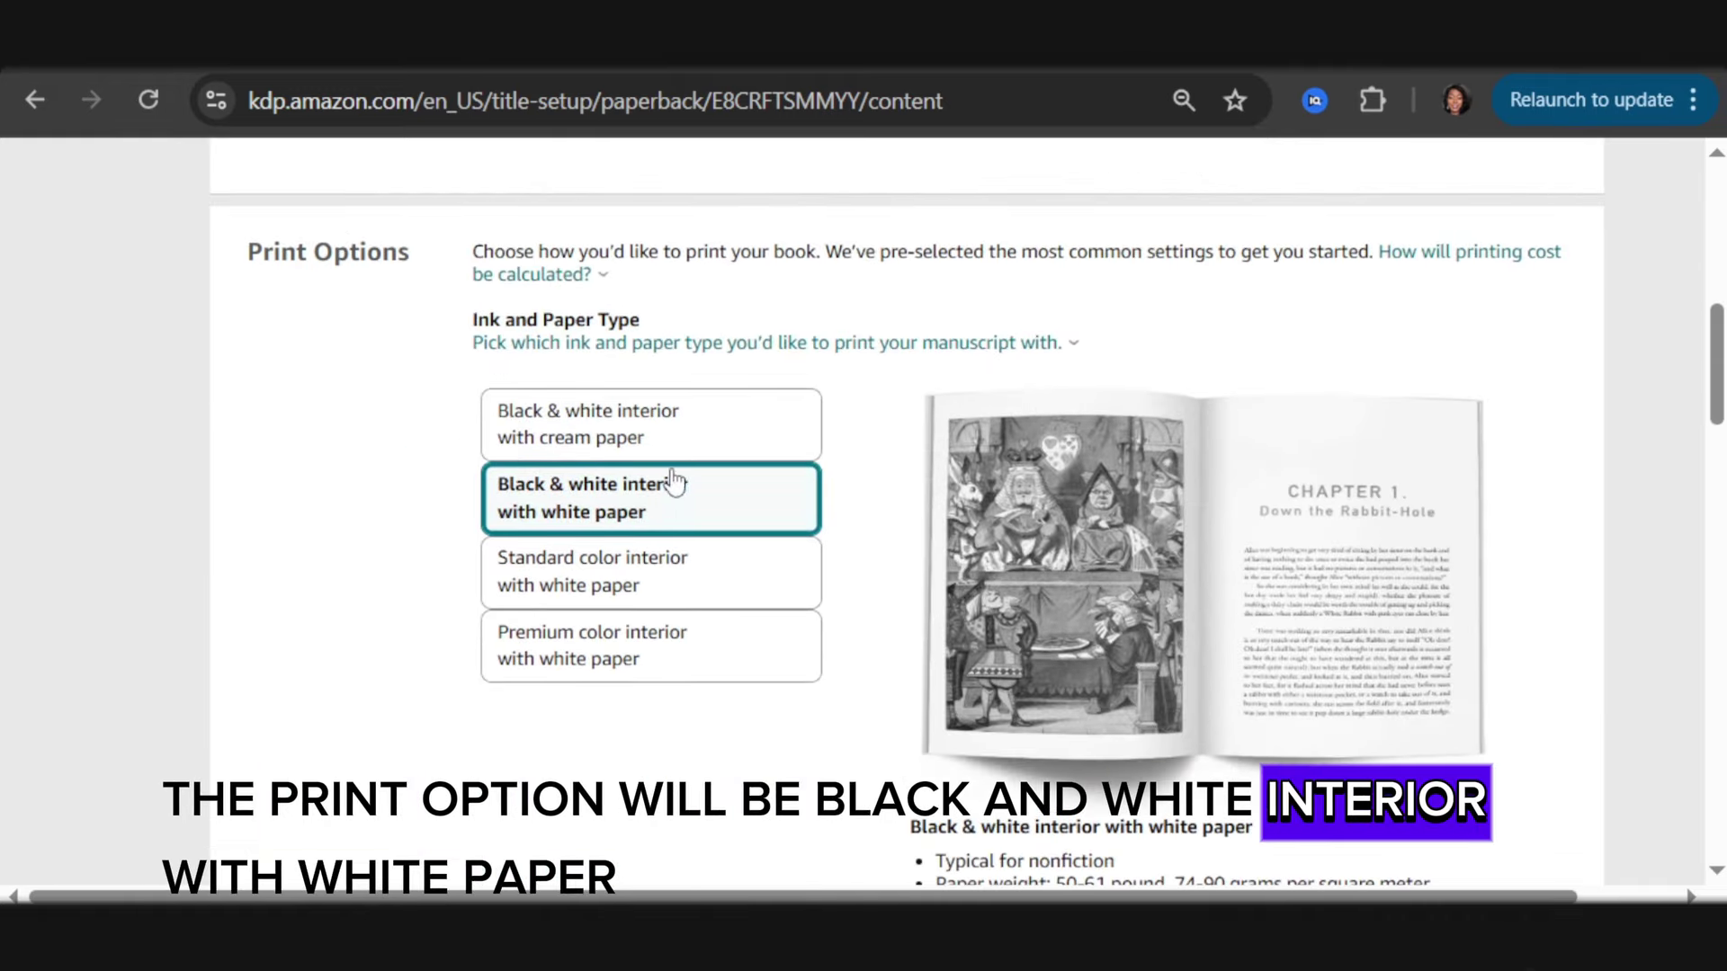
scroll(1140, 515, down, 1)
scroll(1140, 510, down, 6)
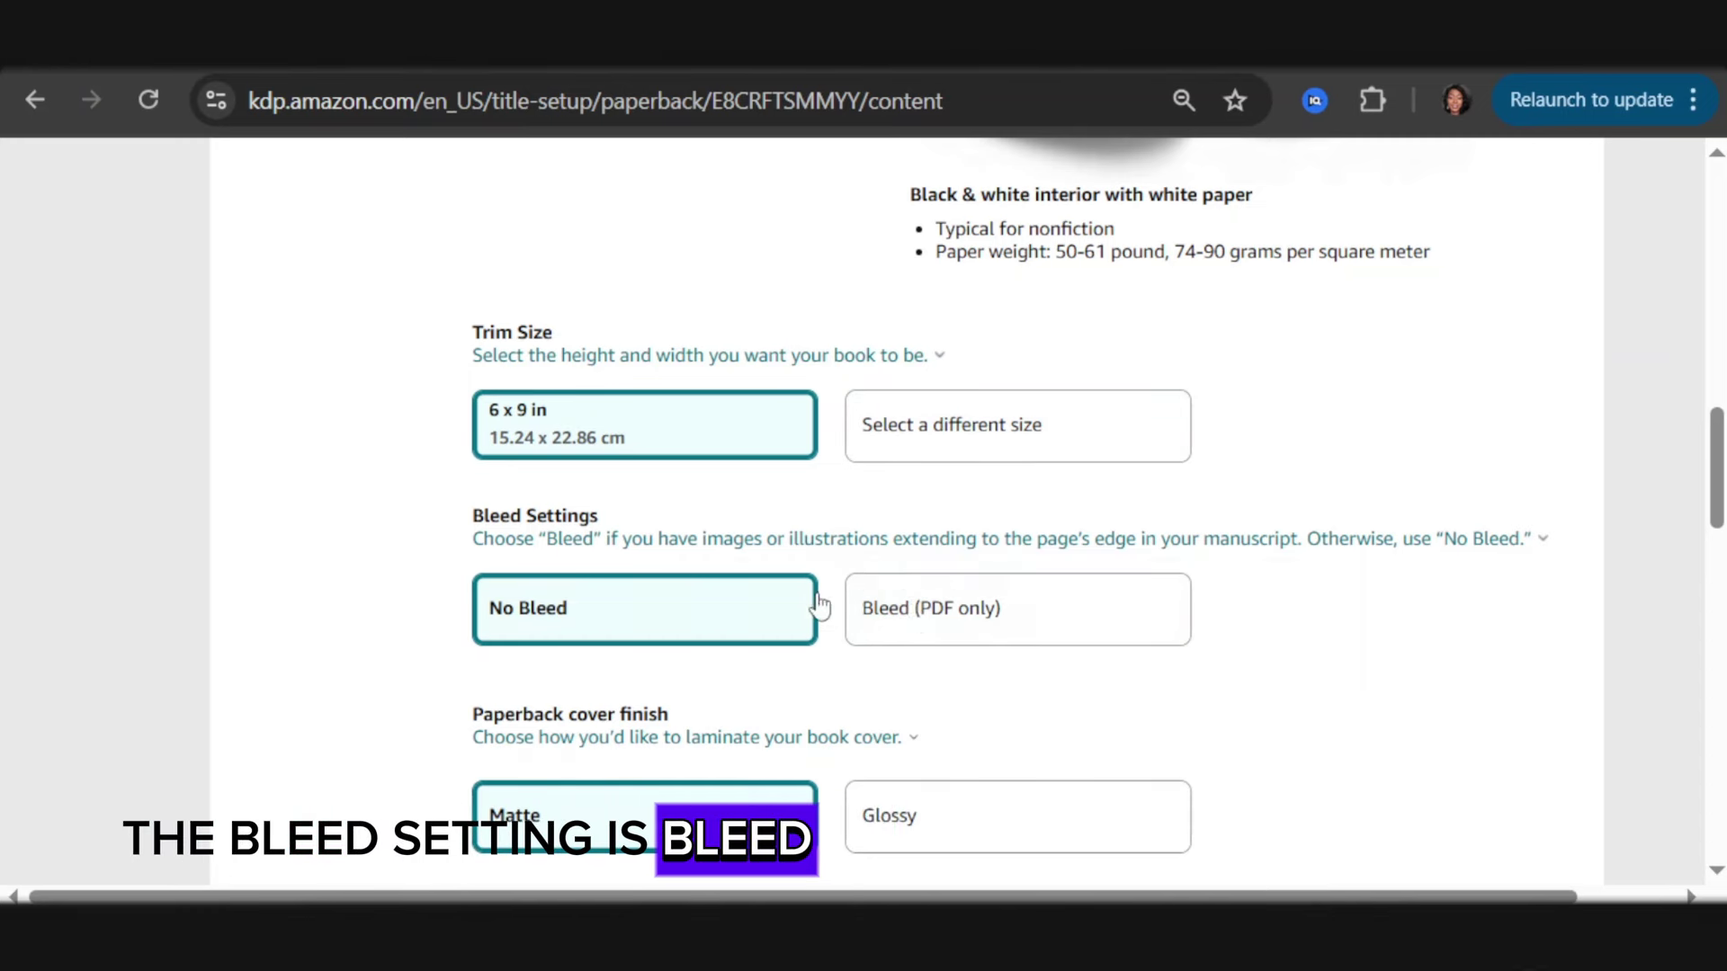
click(963, 619)
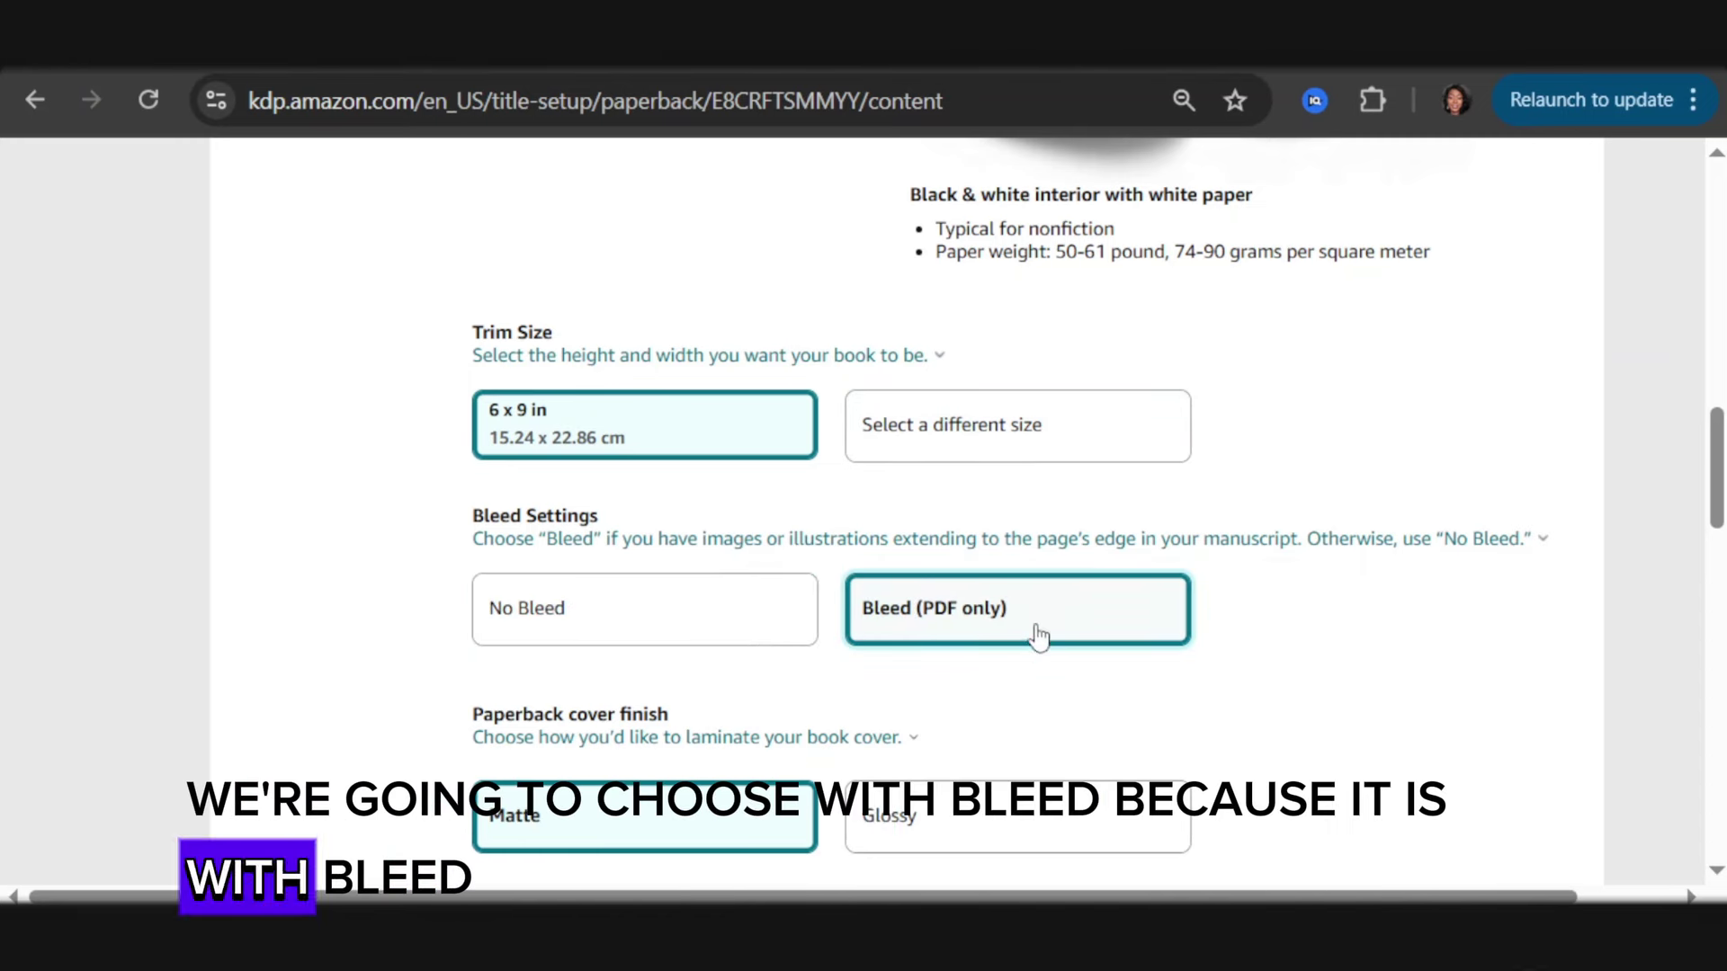
Check the cover lamination explanation and choose Matte as the paperback cover finish
scroll(627, 605, down, 2)
scroll(627, 604, down, 2)
mouse_move(504, 317)
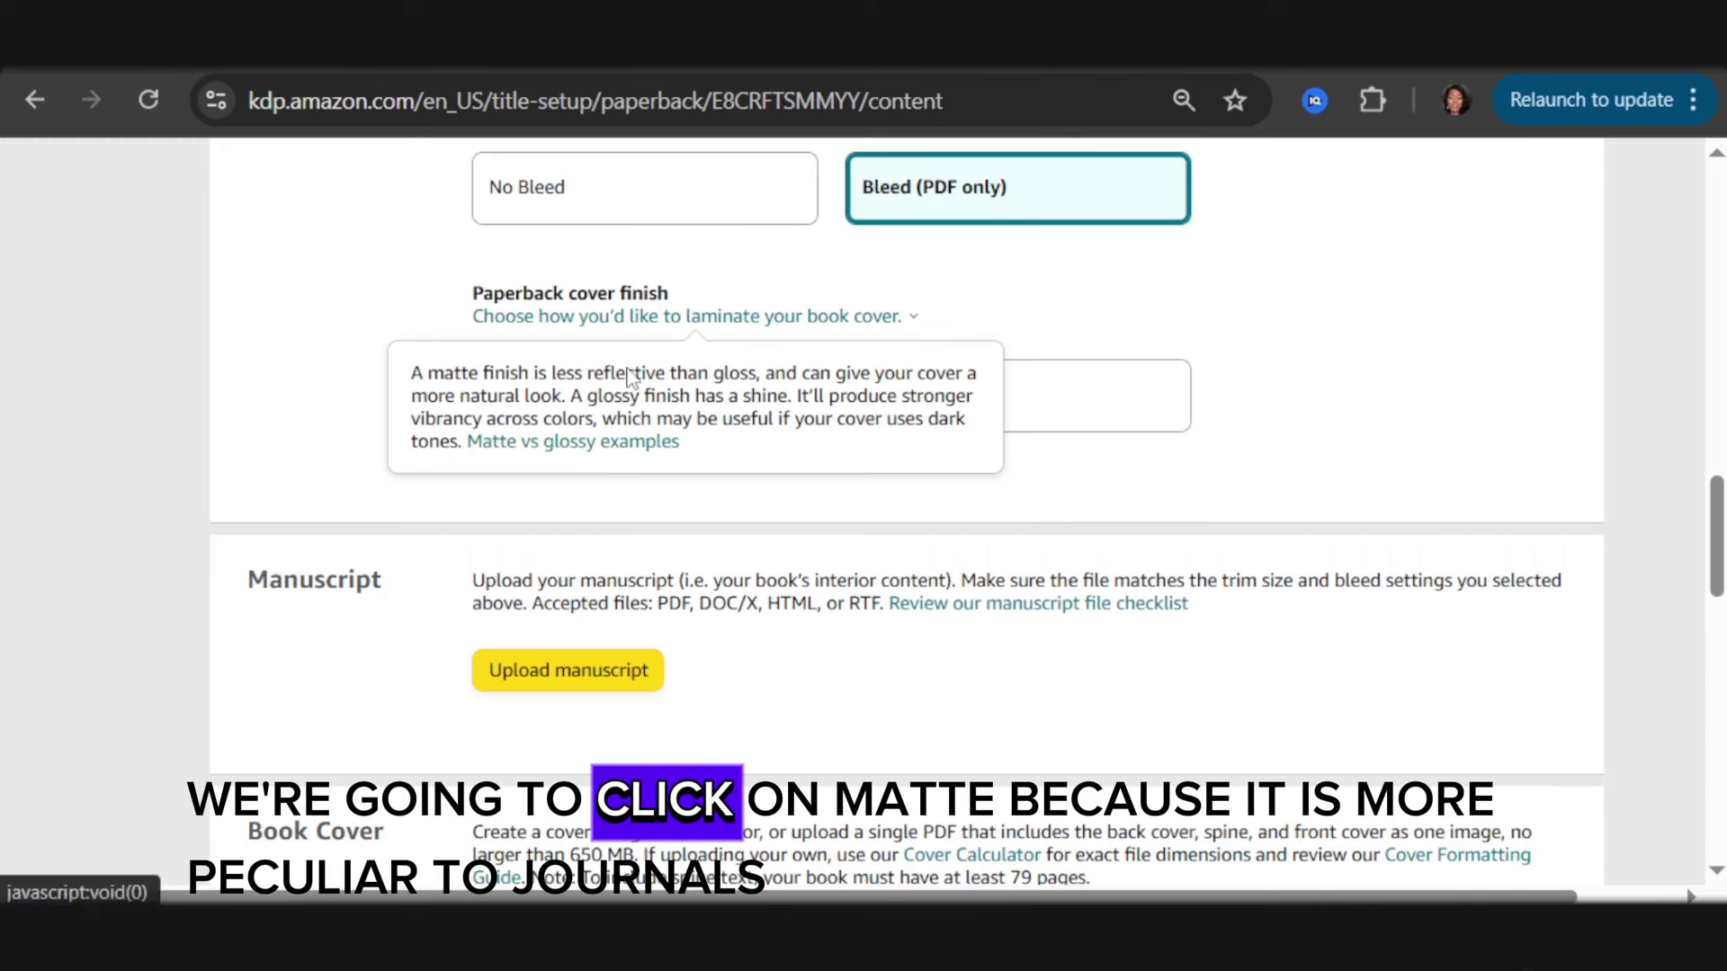
click(475, 413)
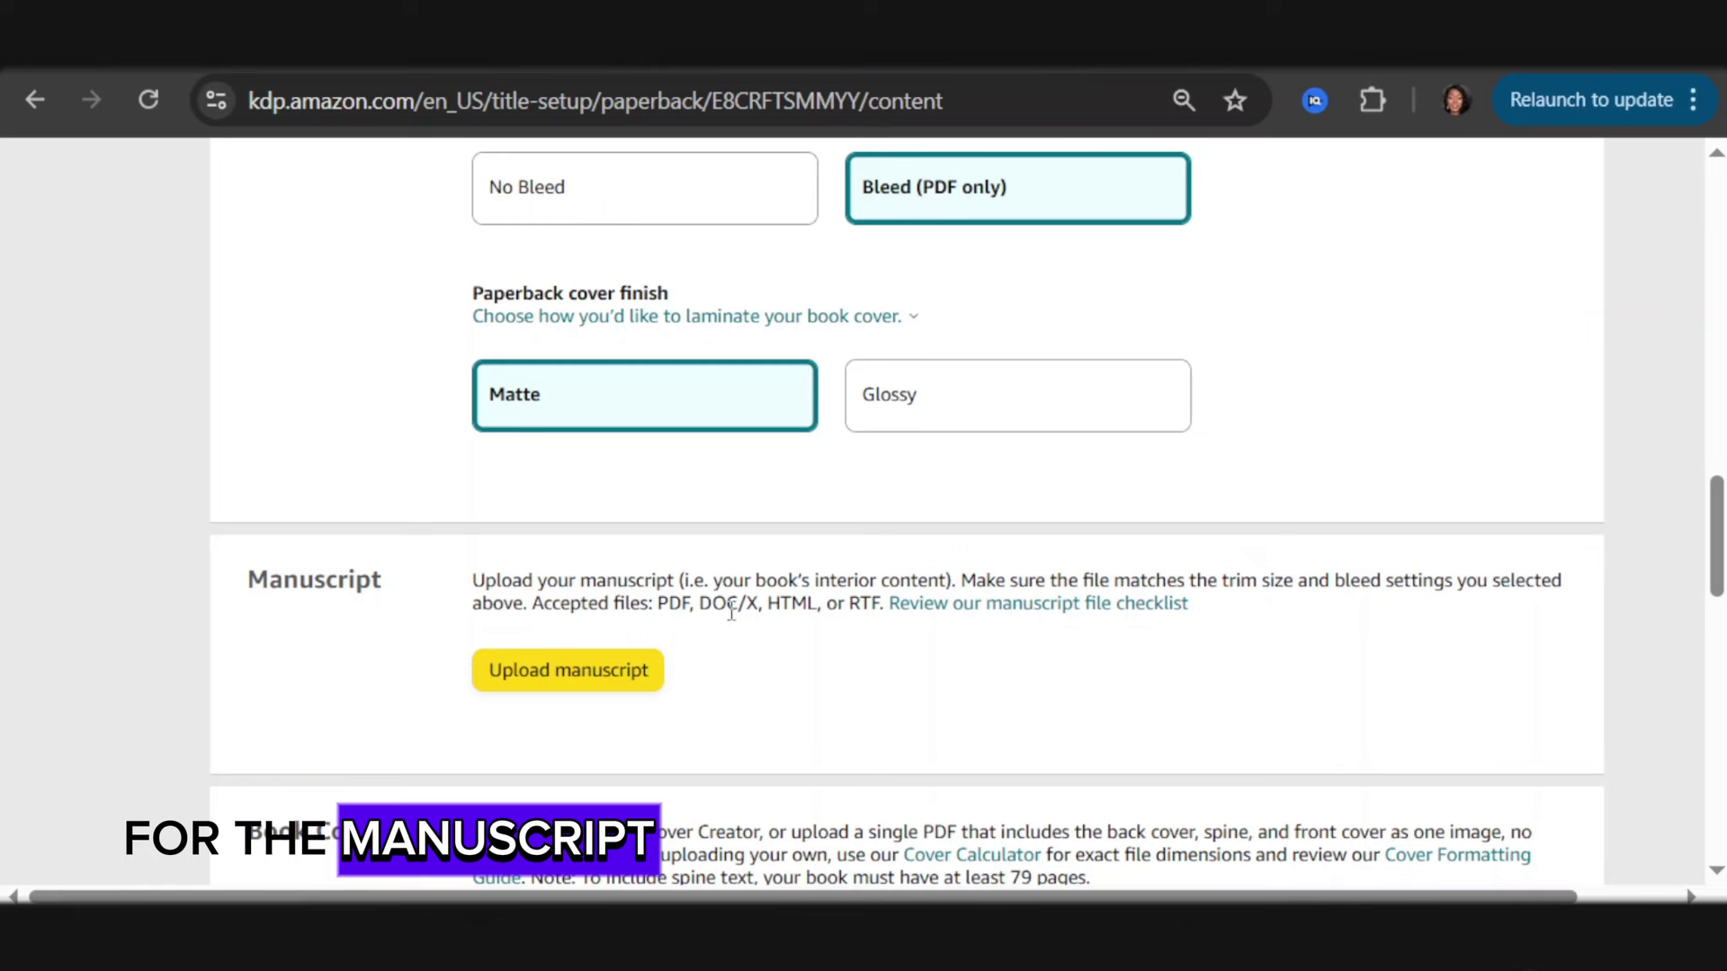
Upload Journal pages.pdf as the manuscript, and upload the finished cover as an existing print-ready PDF
click(576, 691)
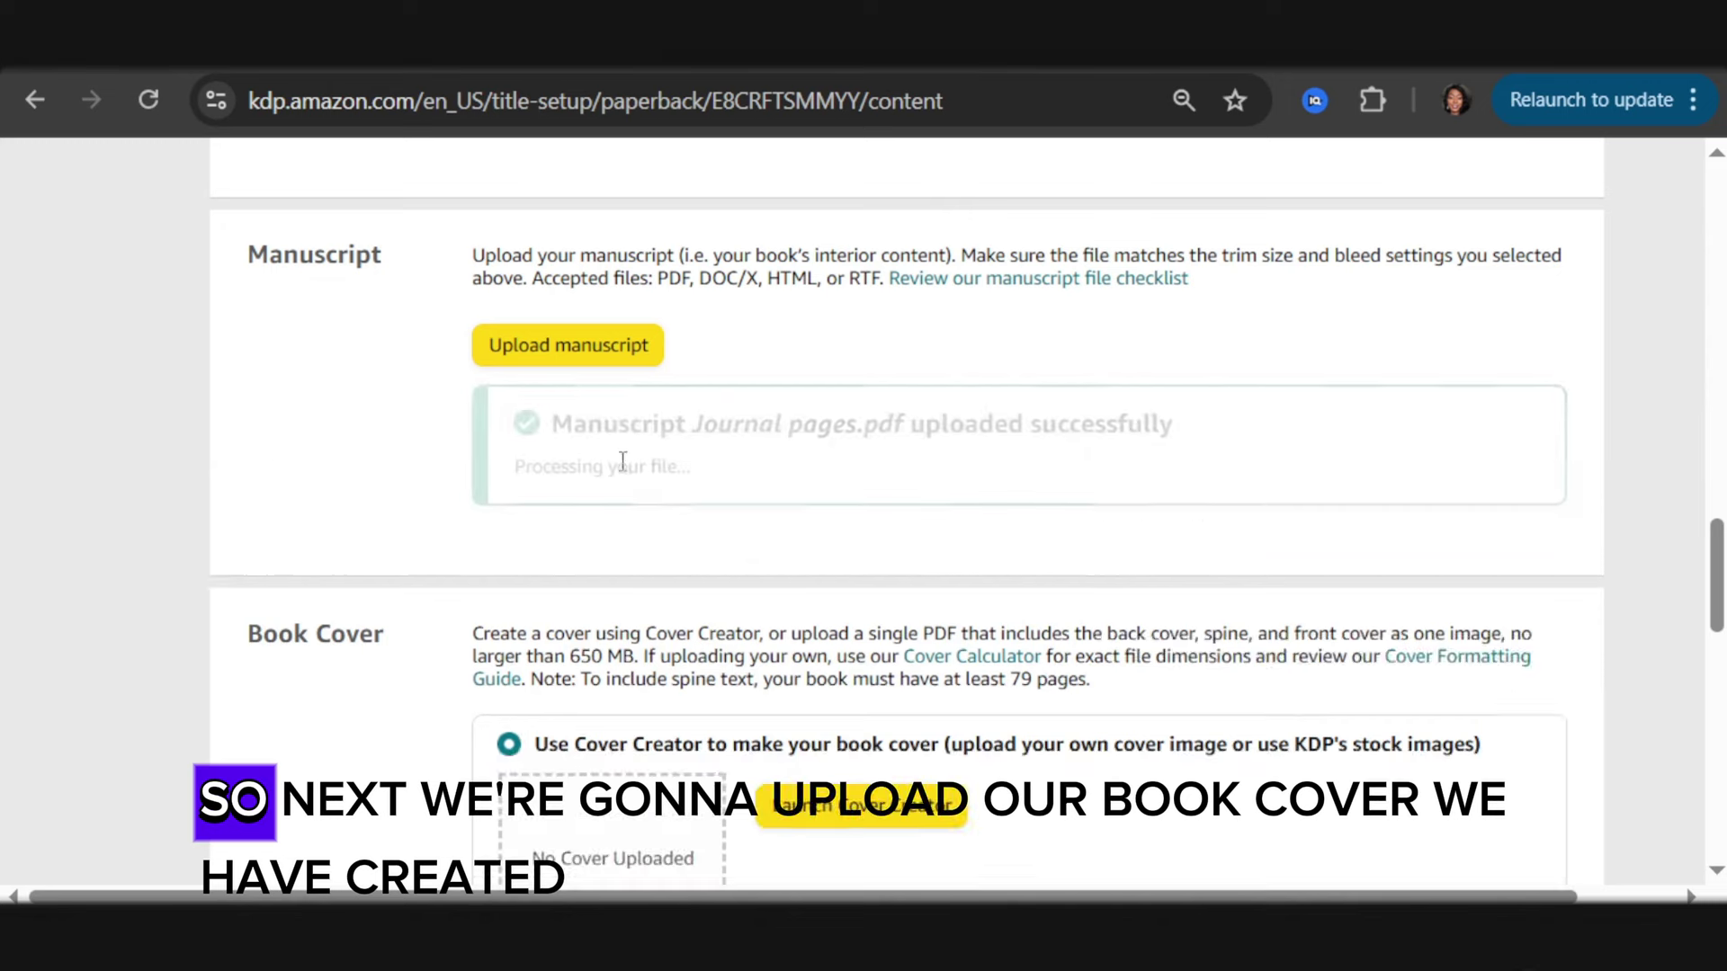
scroll(621, 458, down, 2)
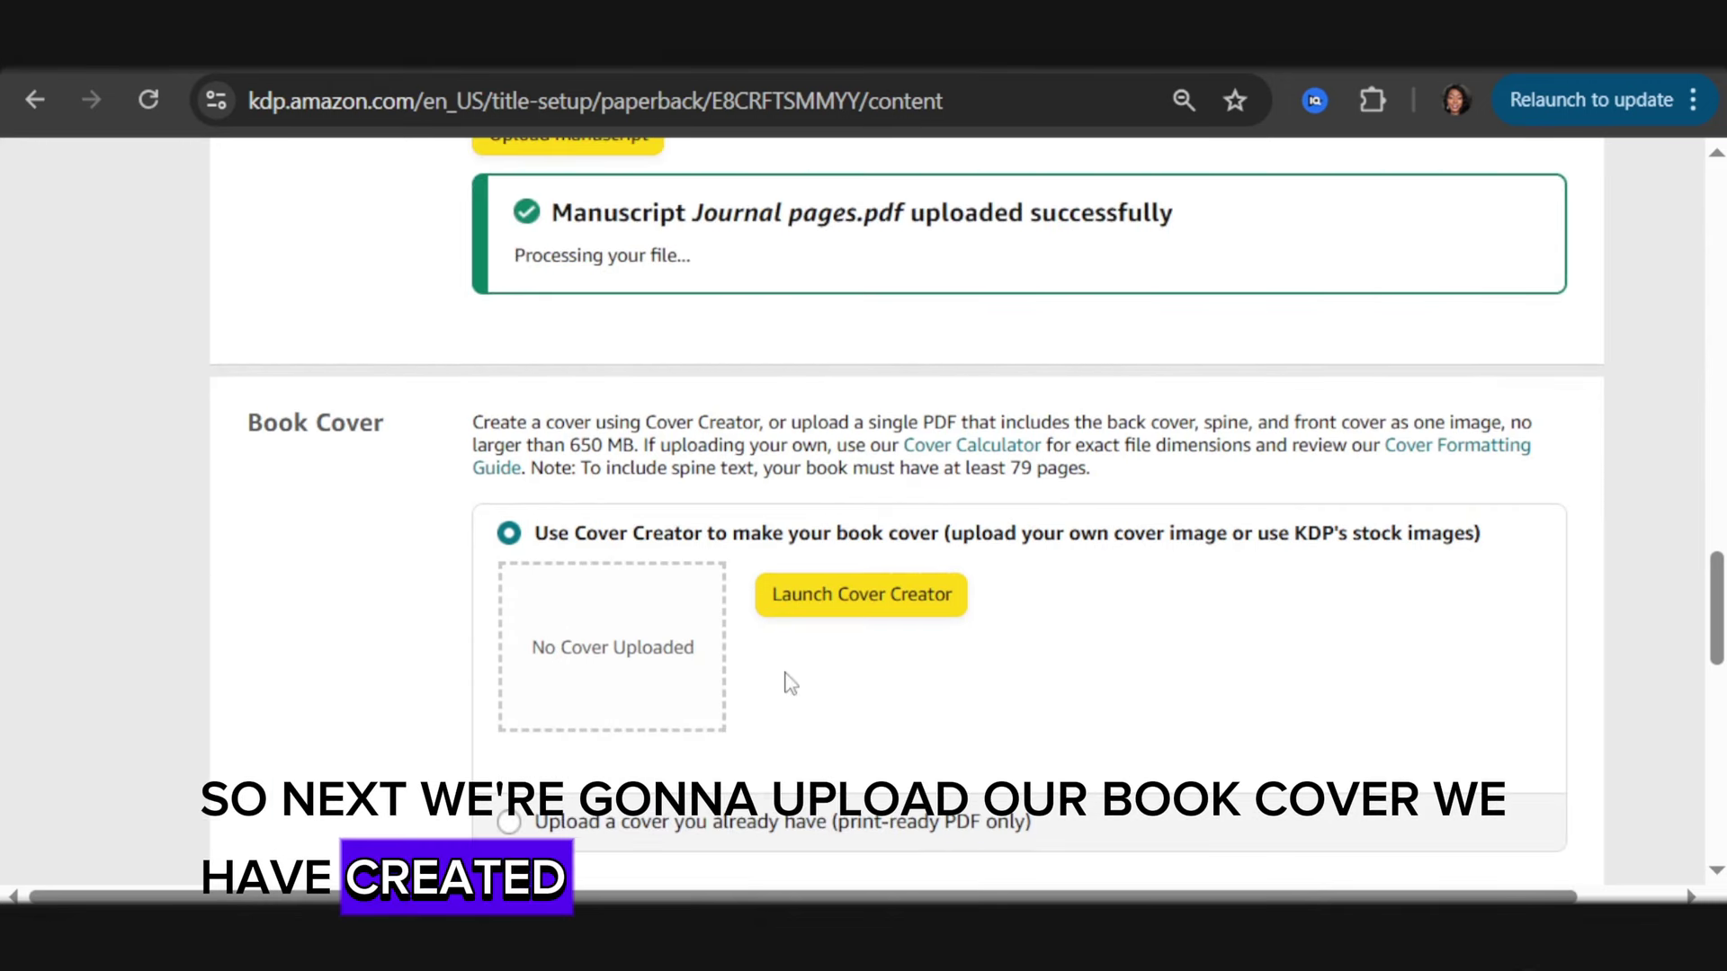
scroll(775, 659, down, 2)
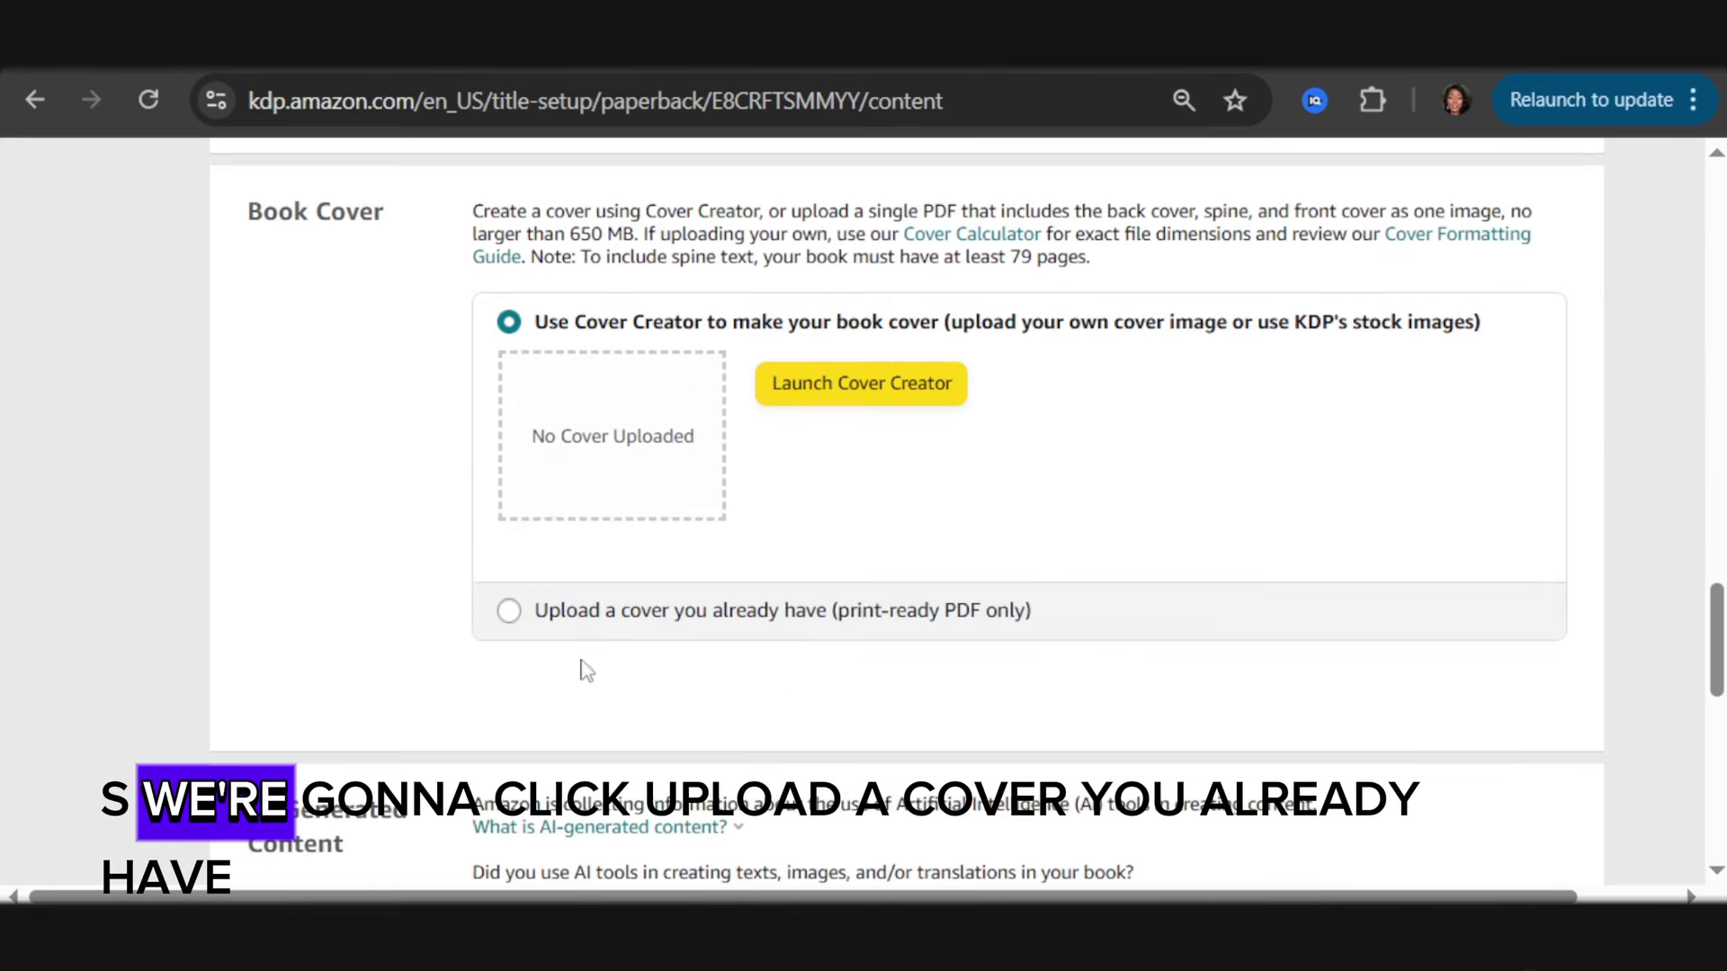
click(508, 613)
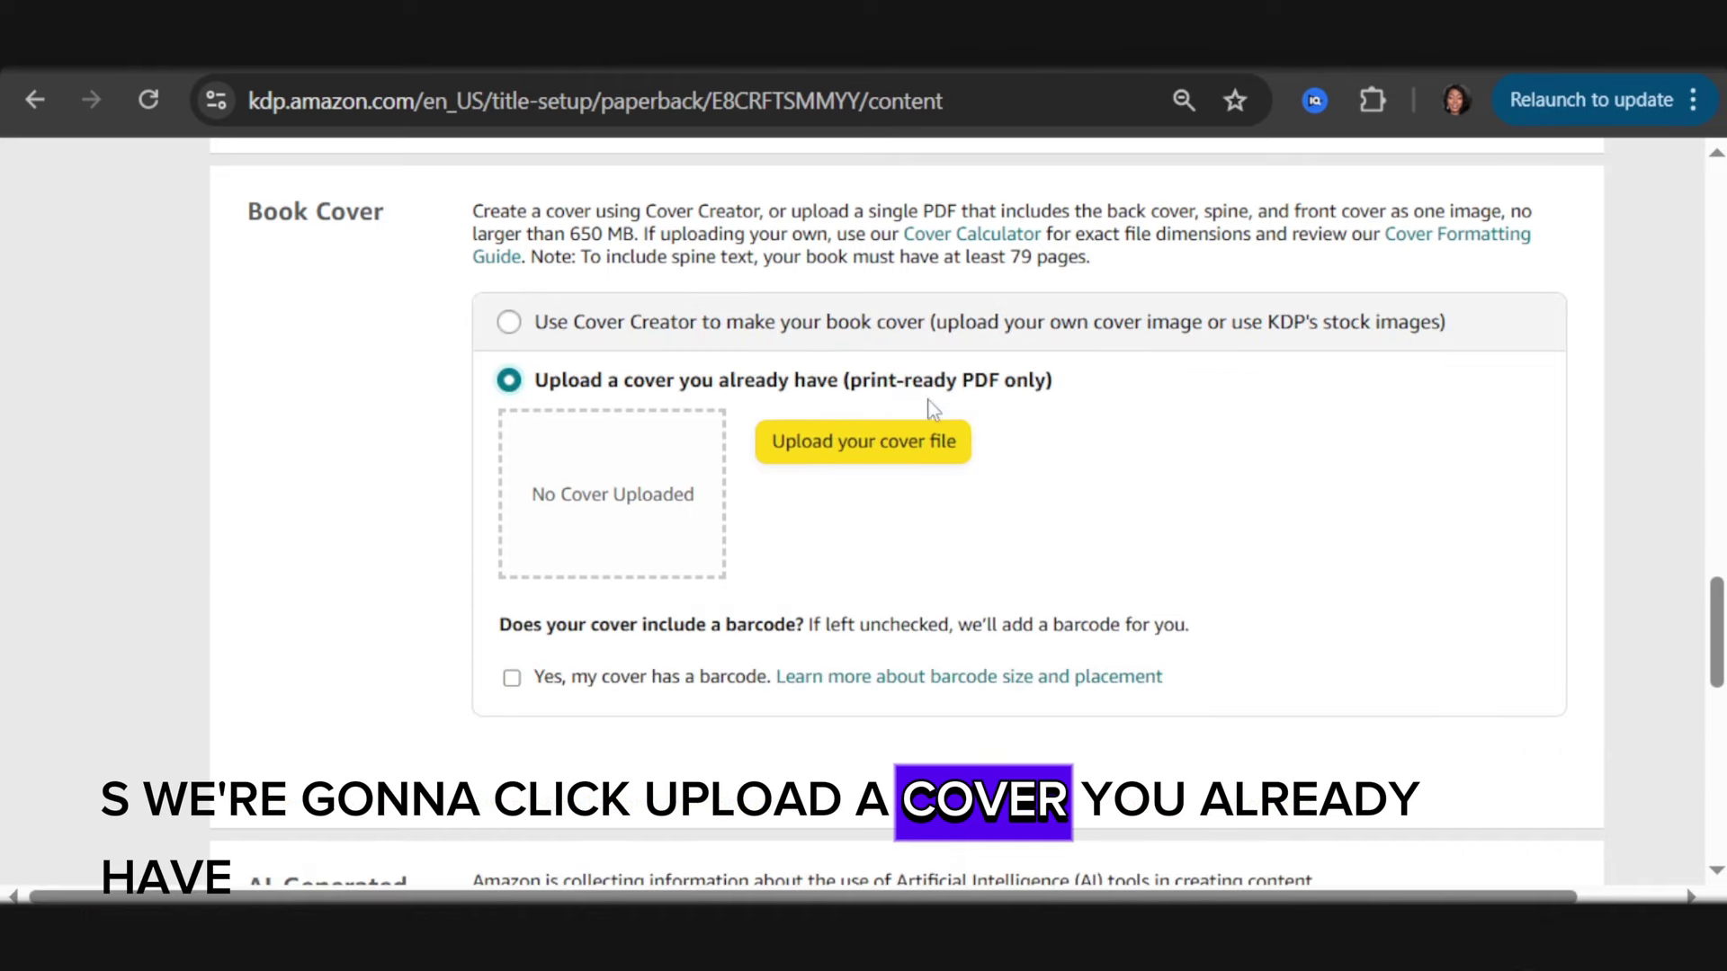
click(909, 455)
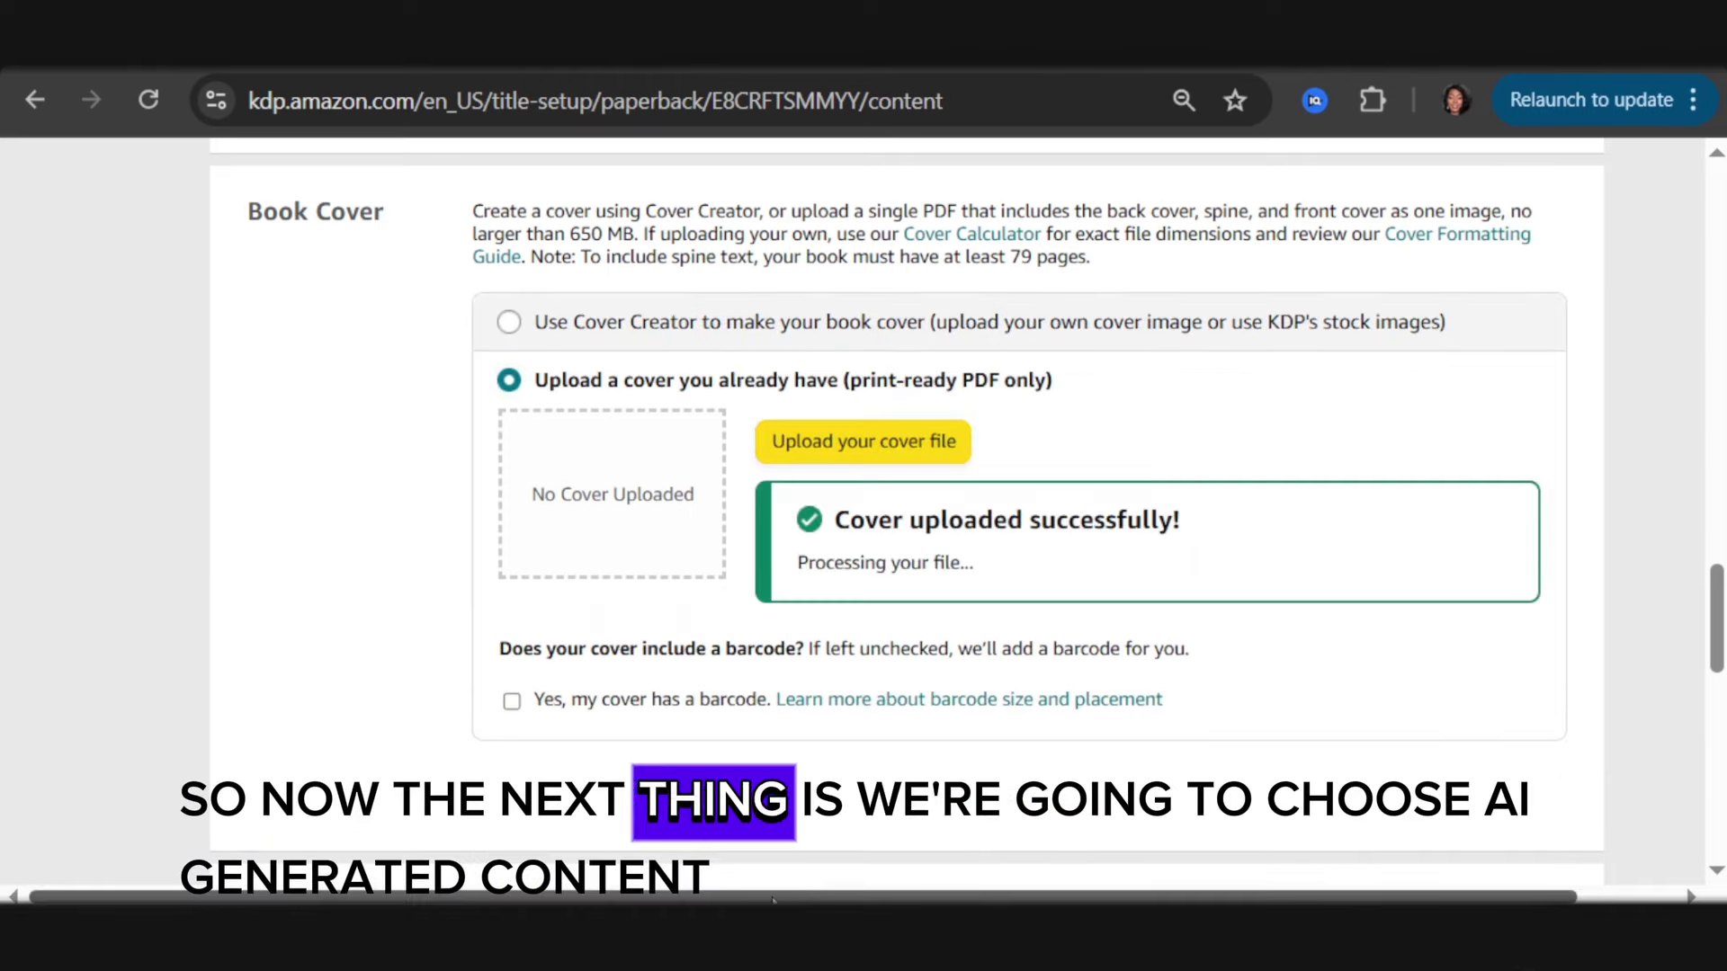
Read the definition of AI-generated content and answer No to the question about using AI tools in the book
scroll(785, 464, down, 6)
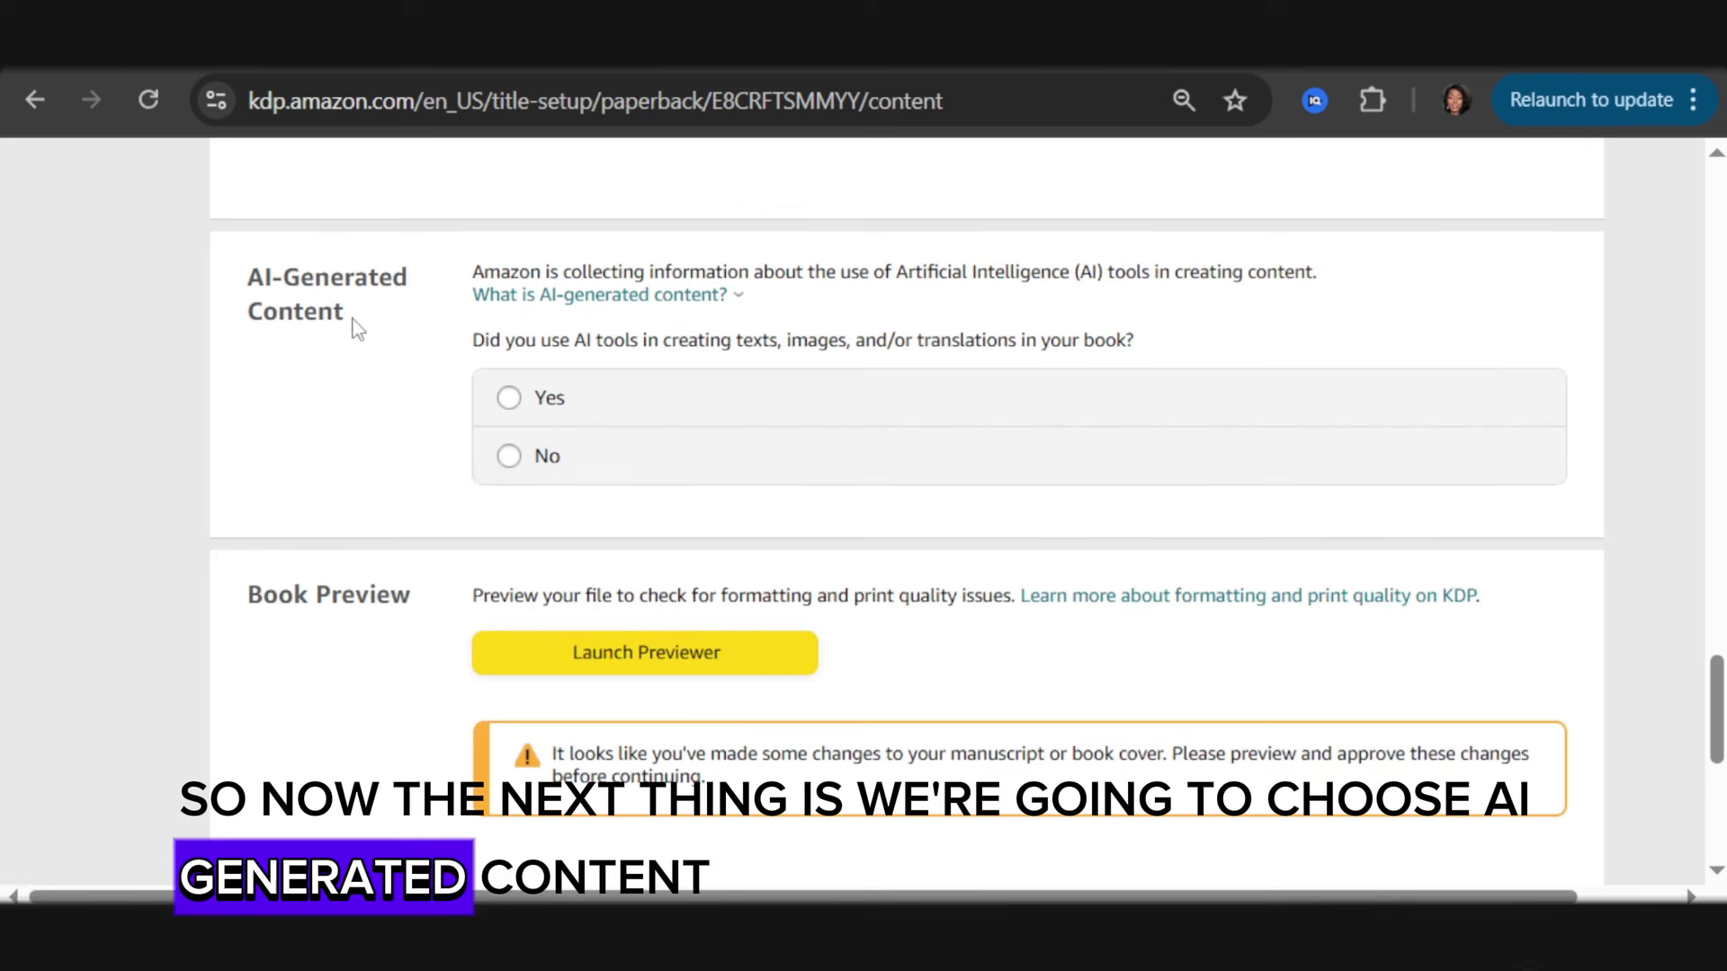
click(620, 295)
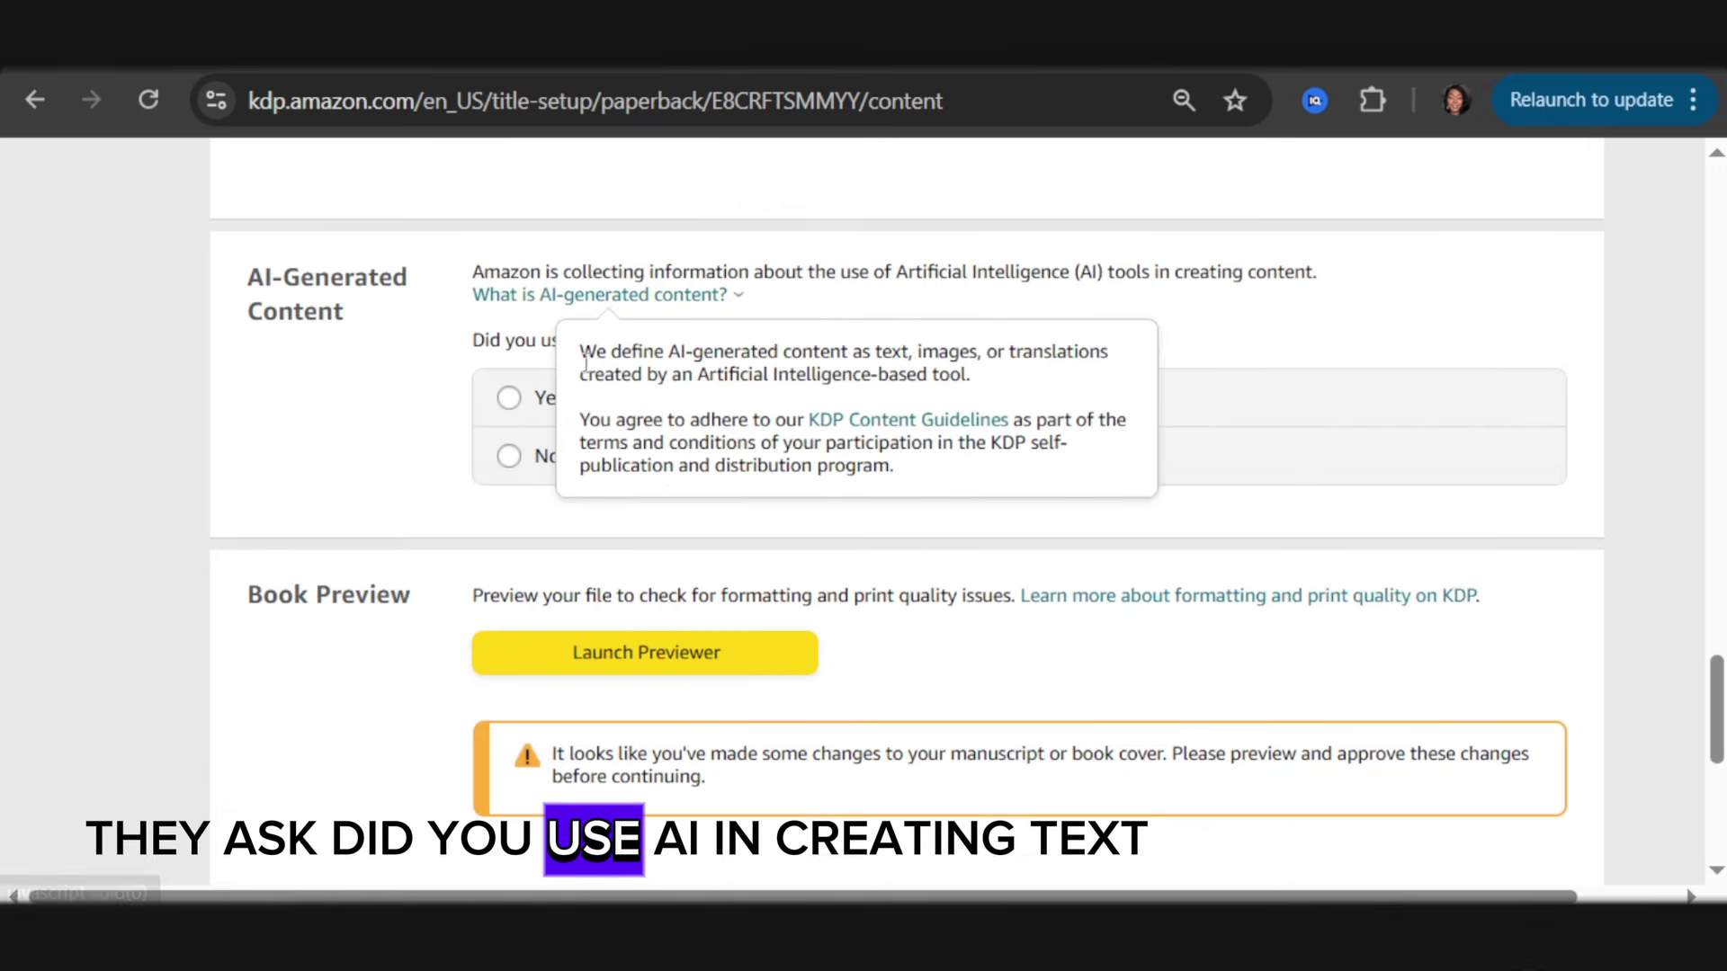
click(461, 338)
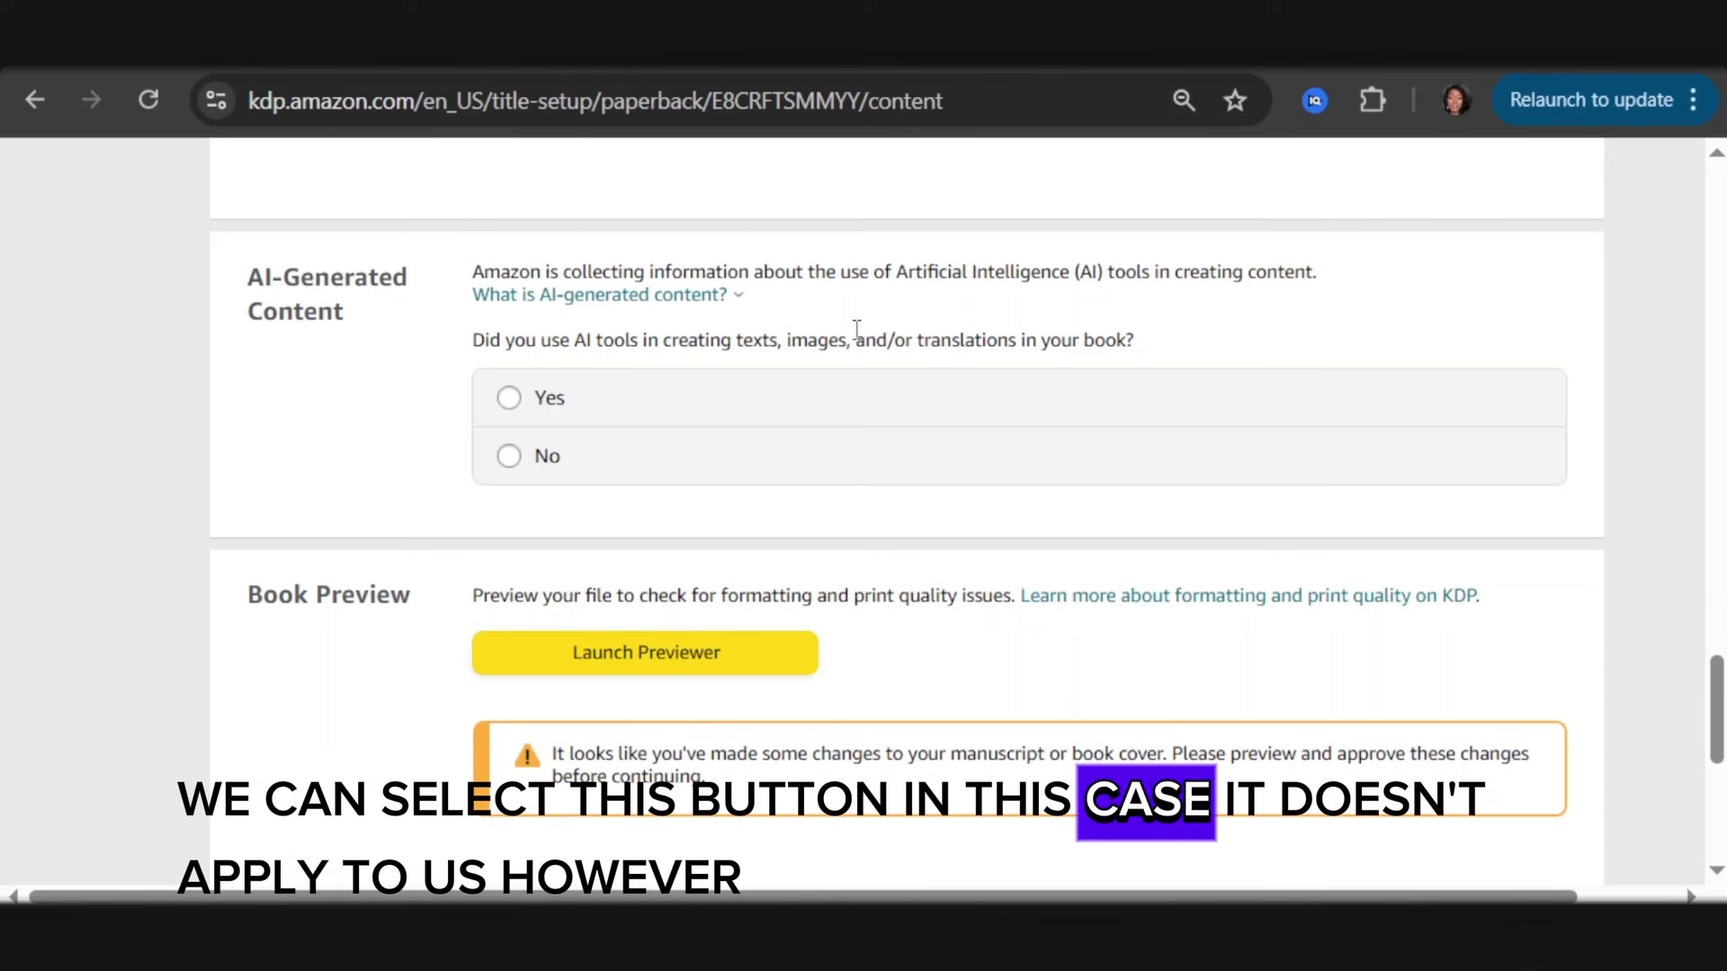
click(509, 457)
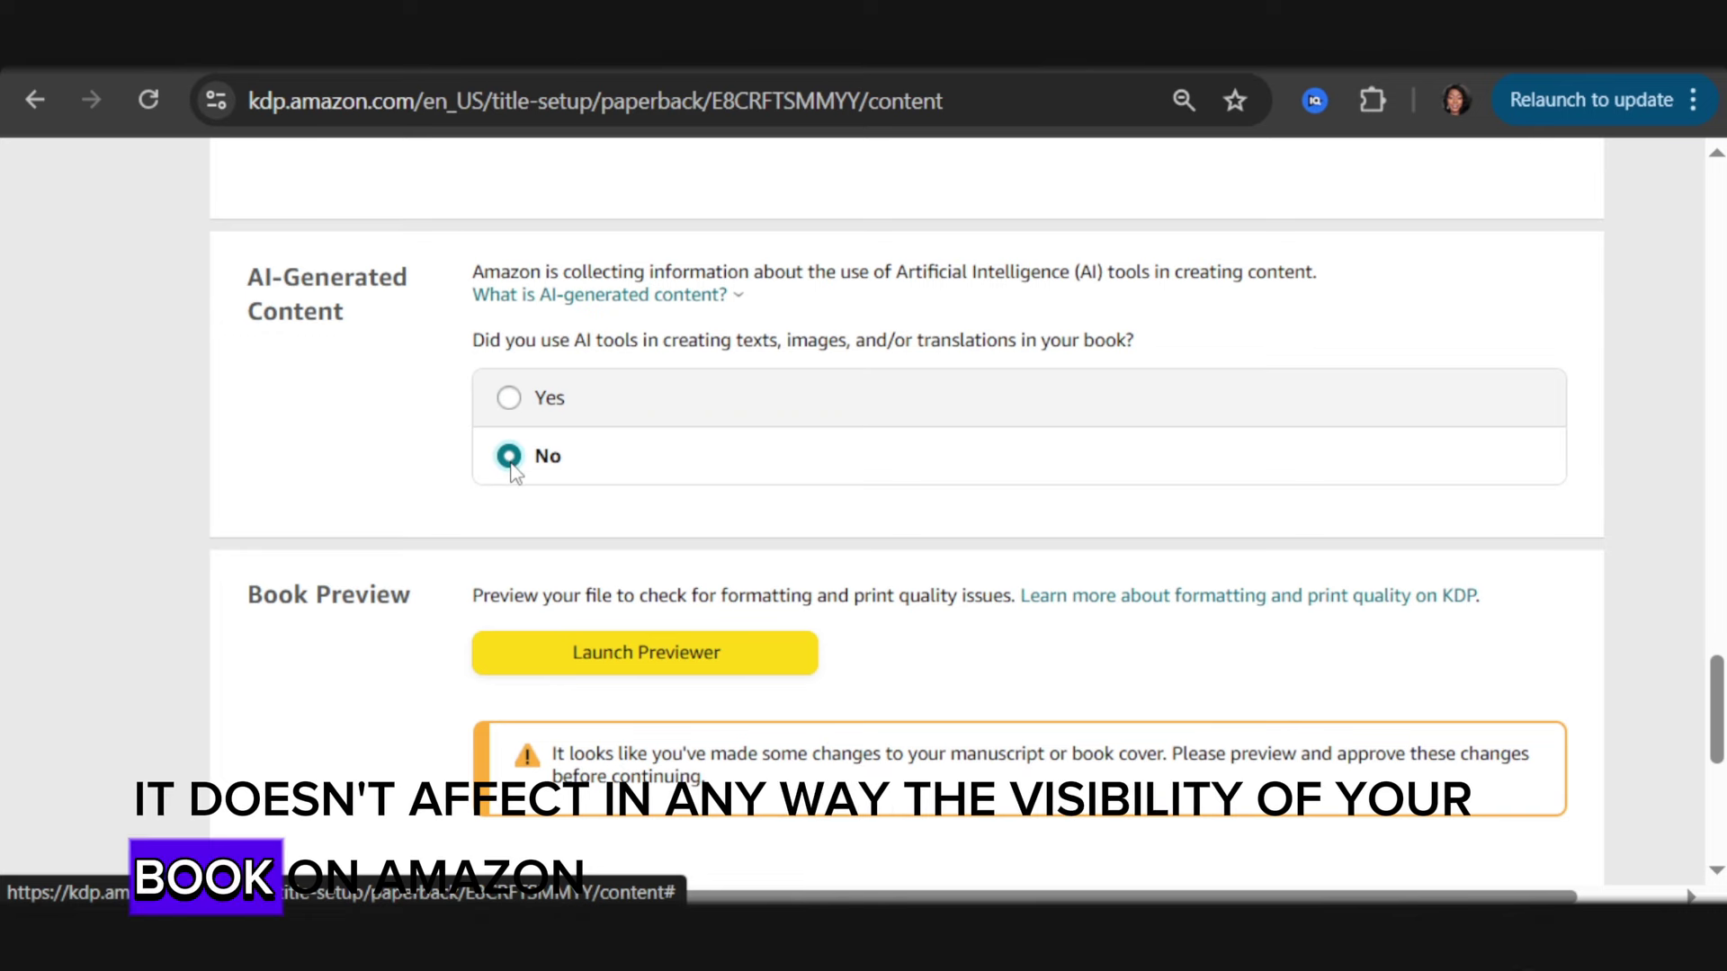
Launch the Print Previewer despite the small browser window and page through the cover and the first interior pages
scroll(678, 570, down, 2)
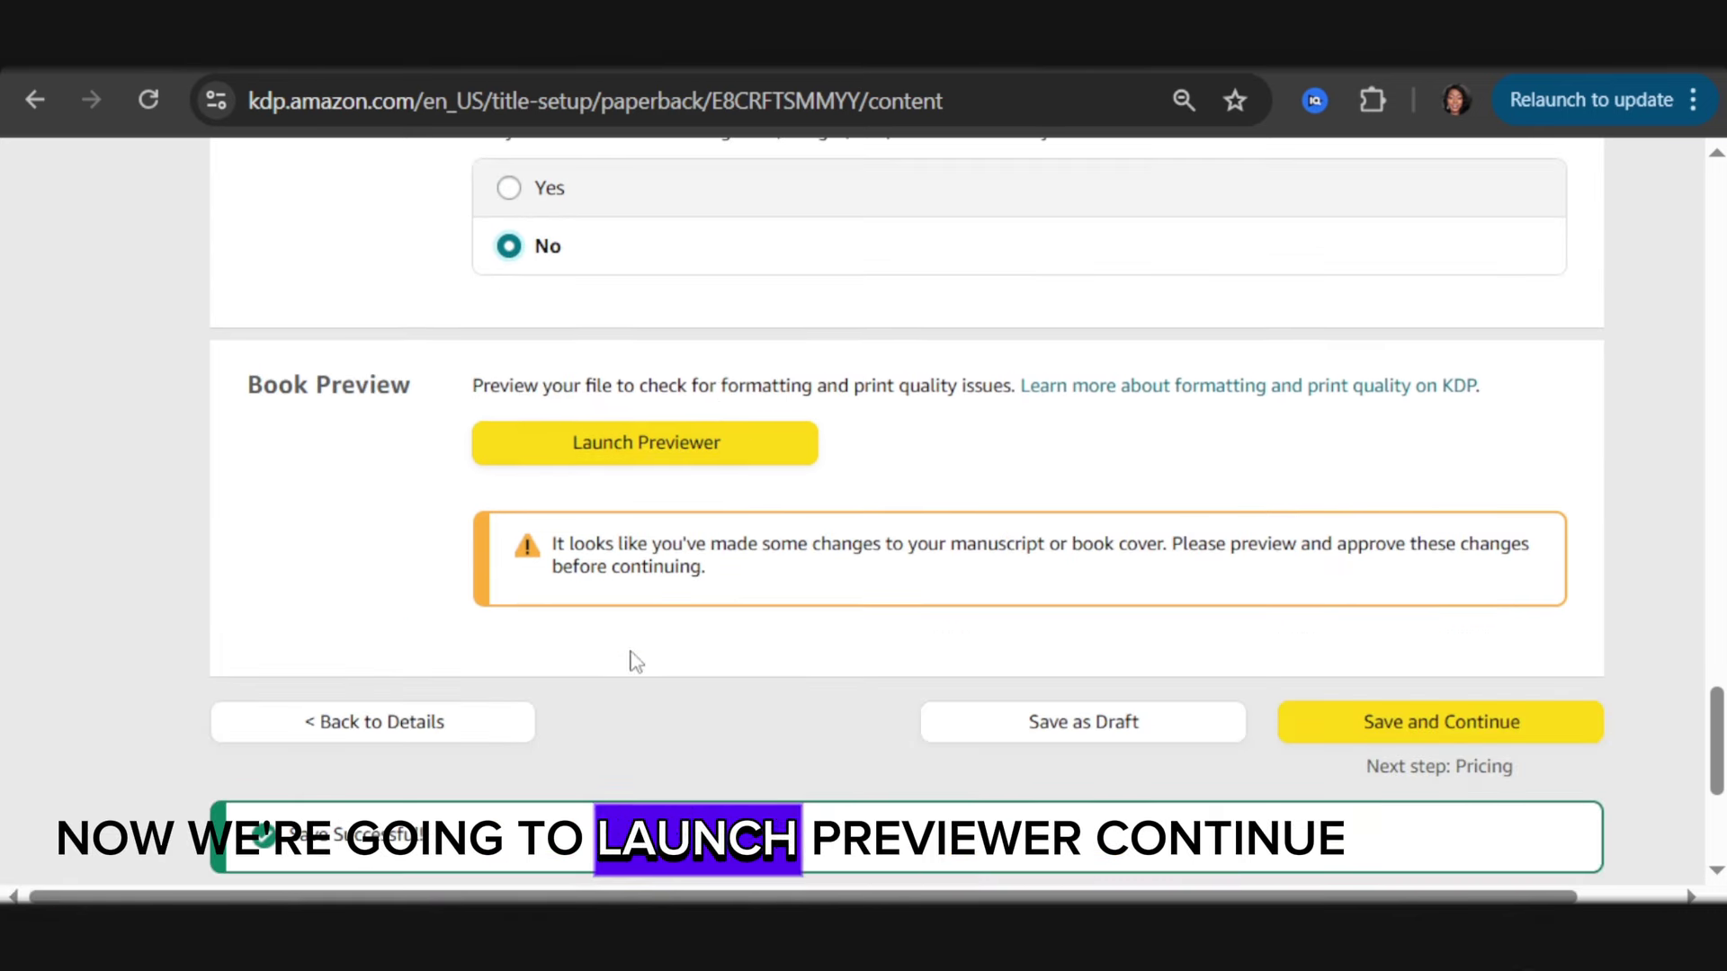
click(698, 462)
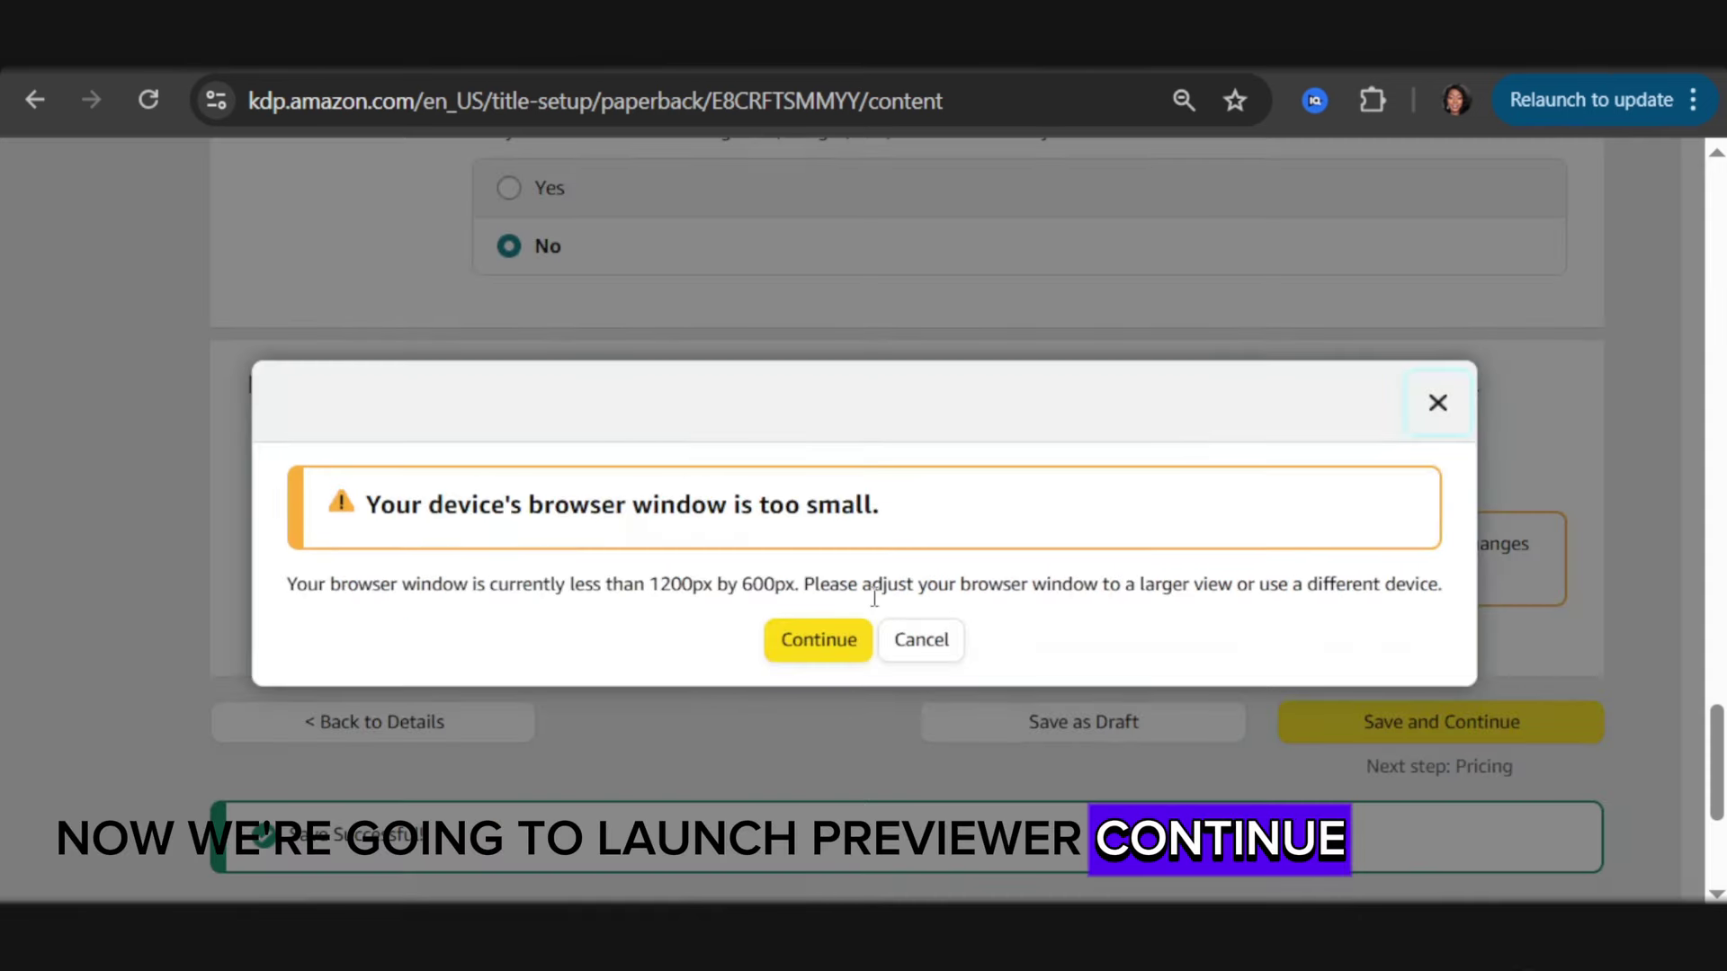
click(807, 643)
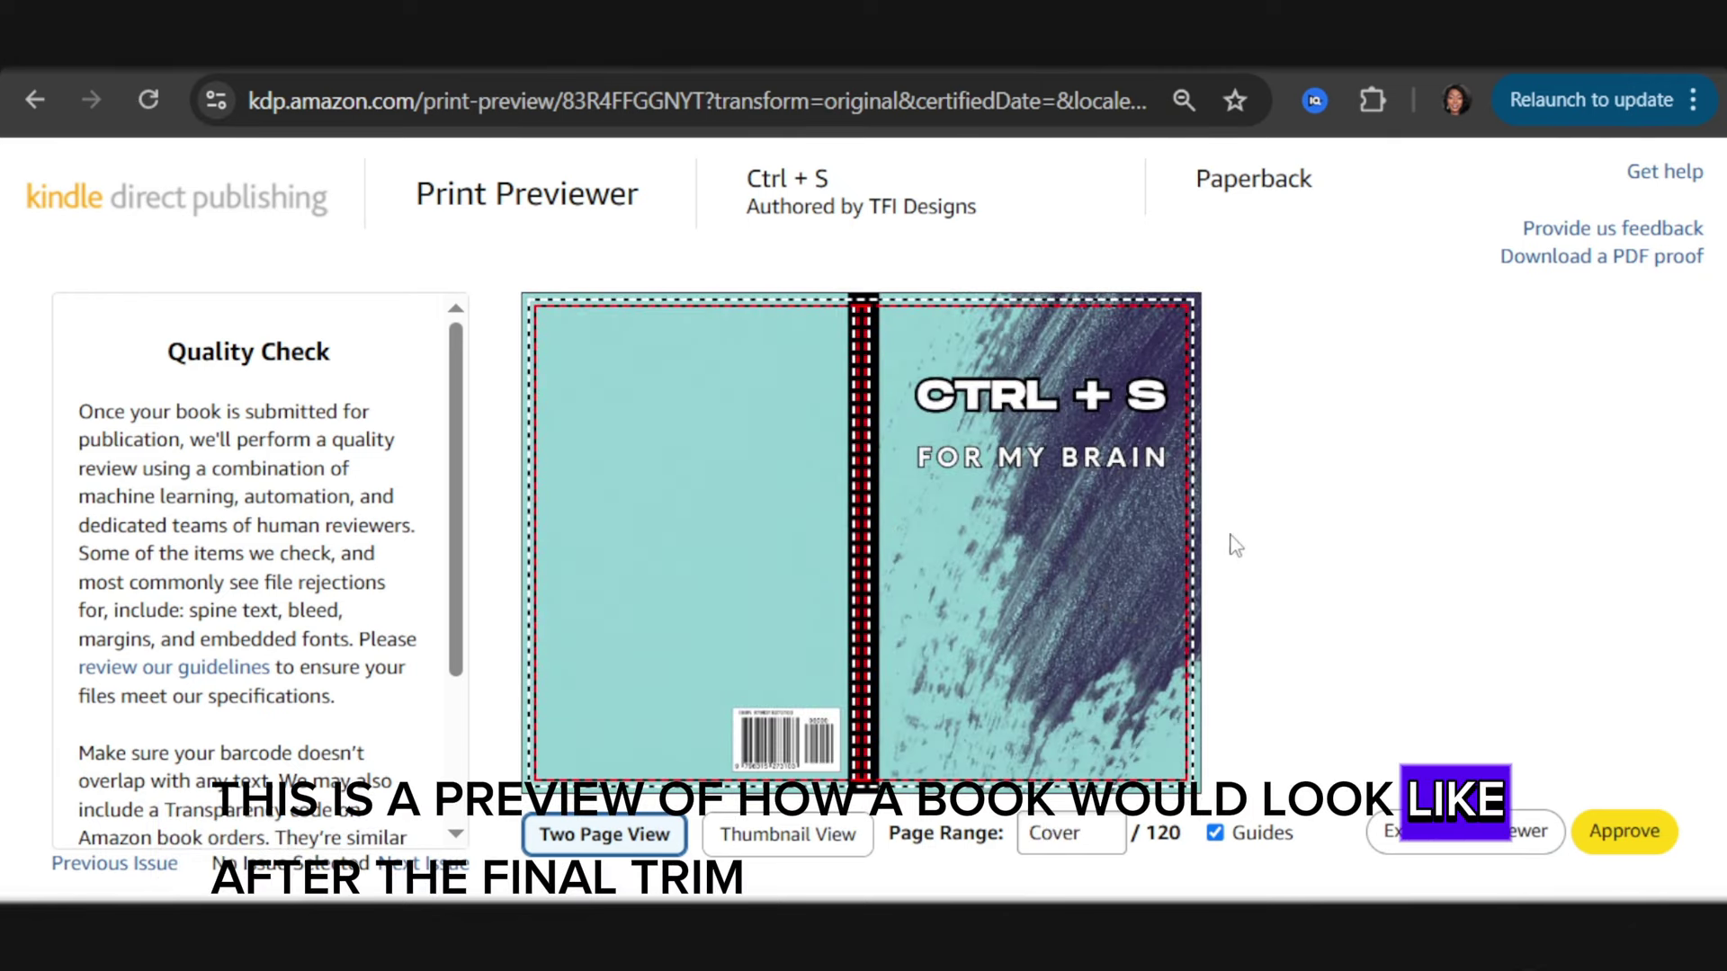
click(1208, 556)
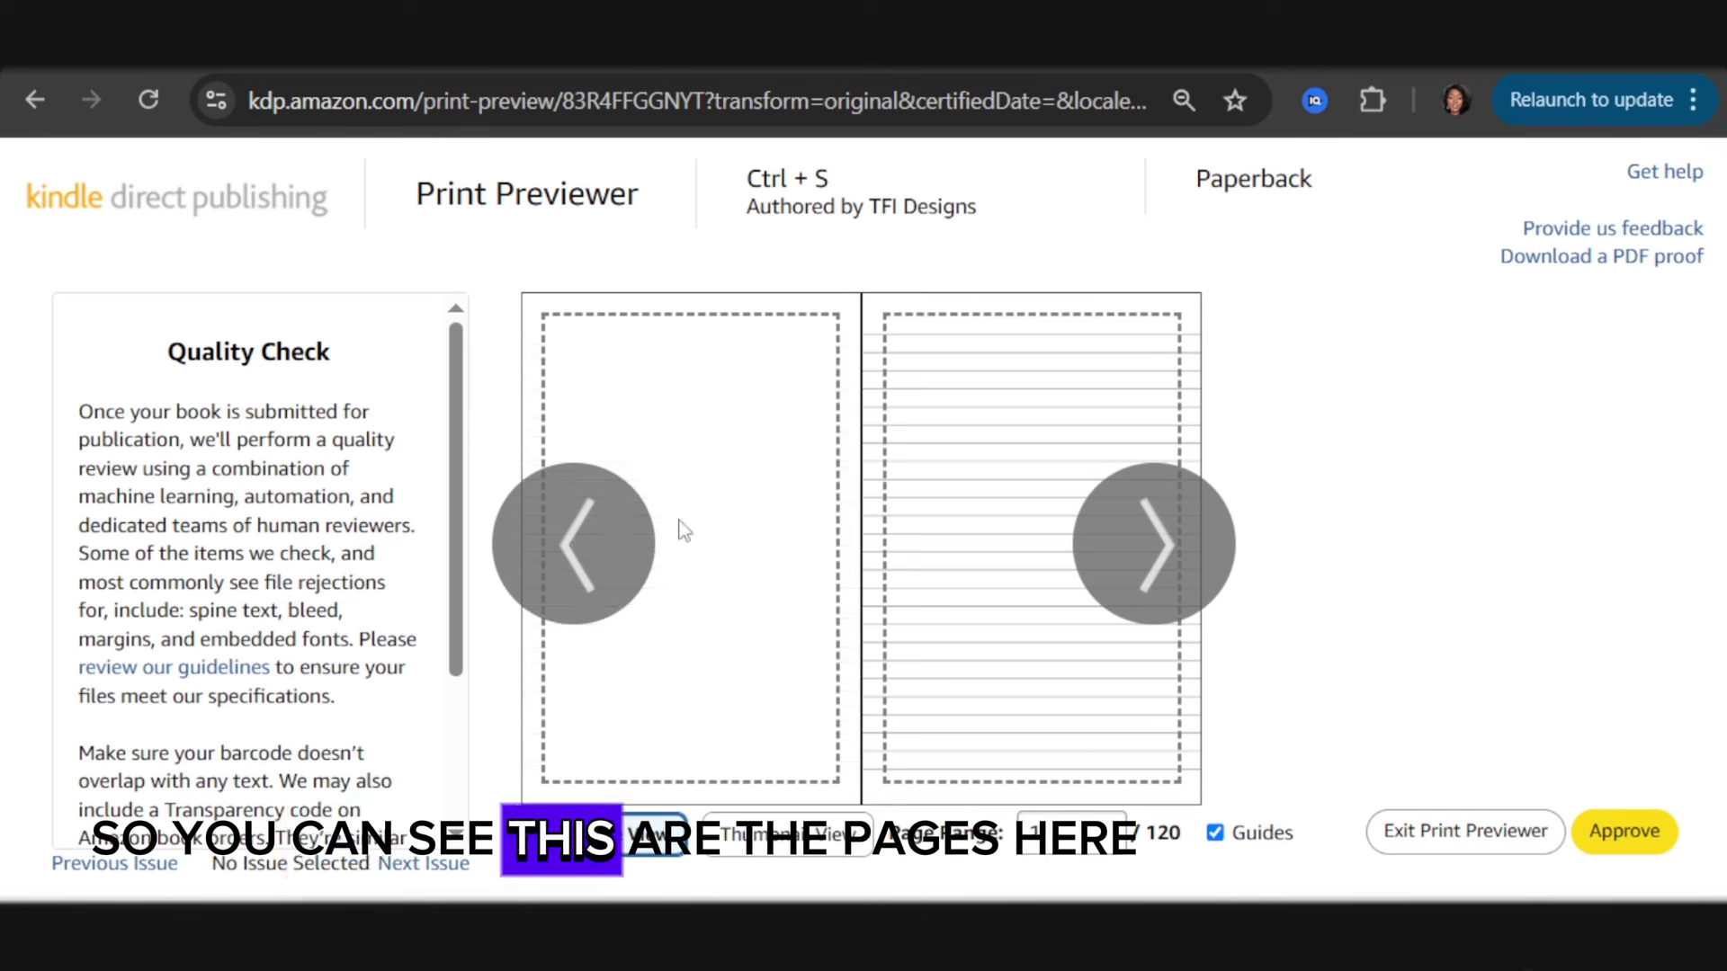
click(1155, 543)
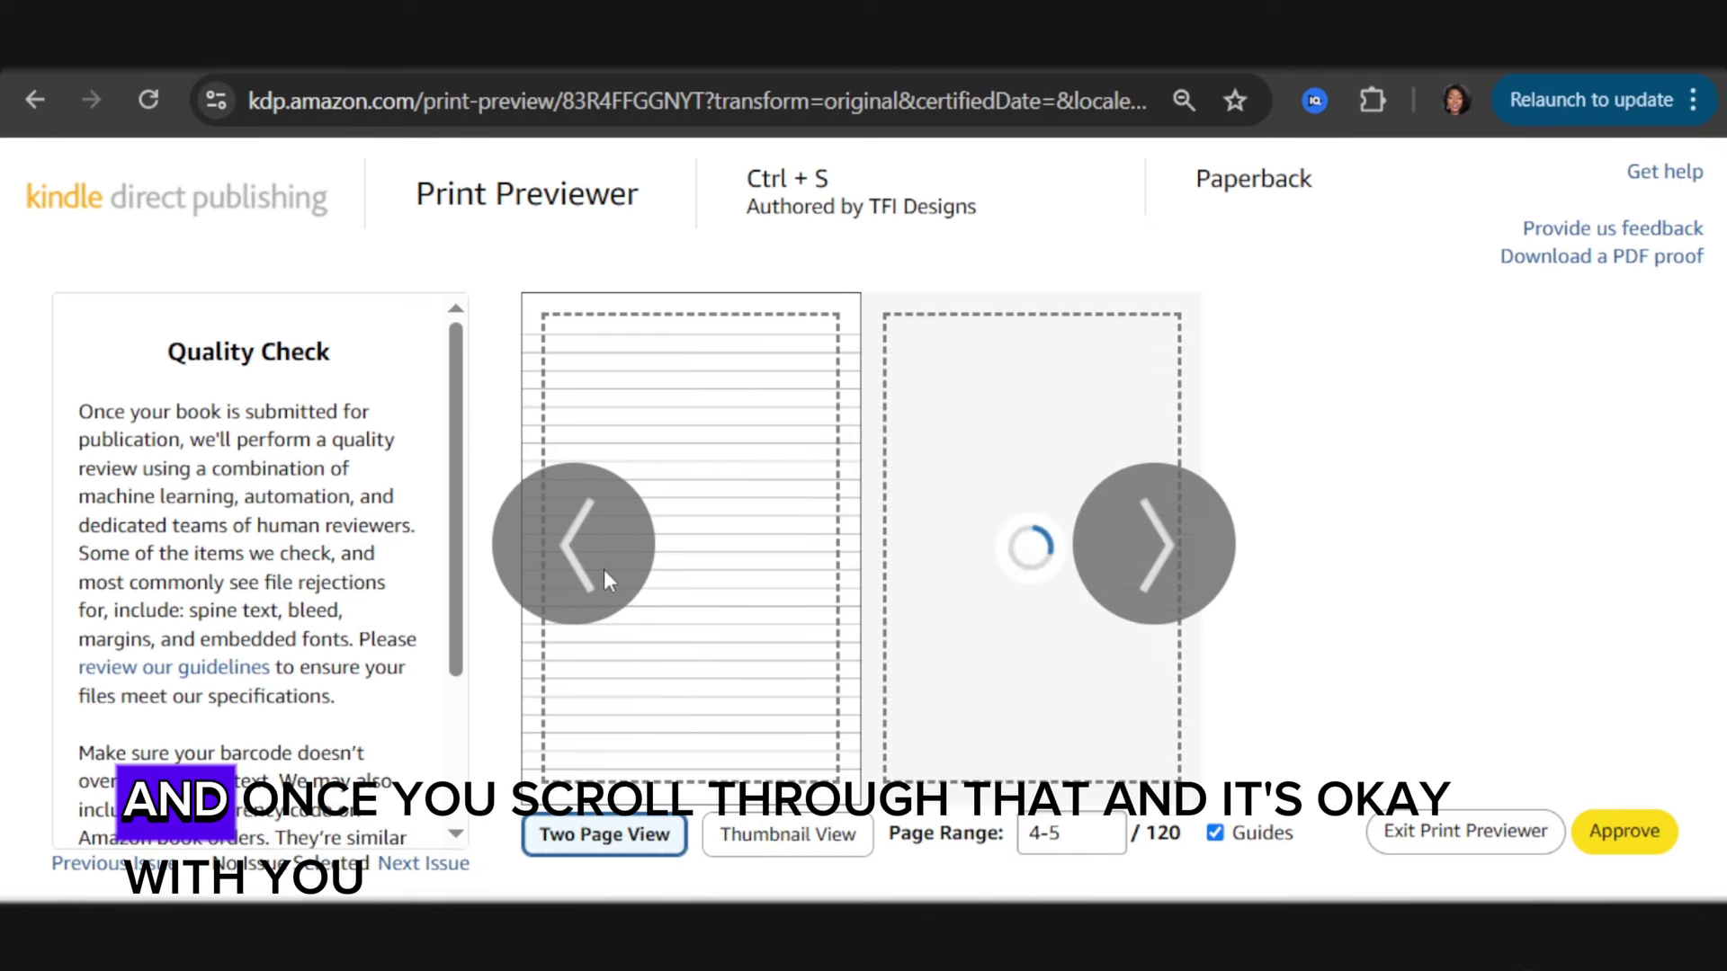
click(577, 547)
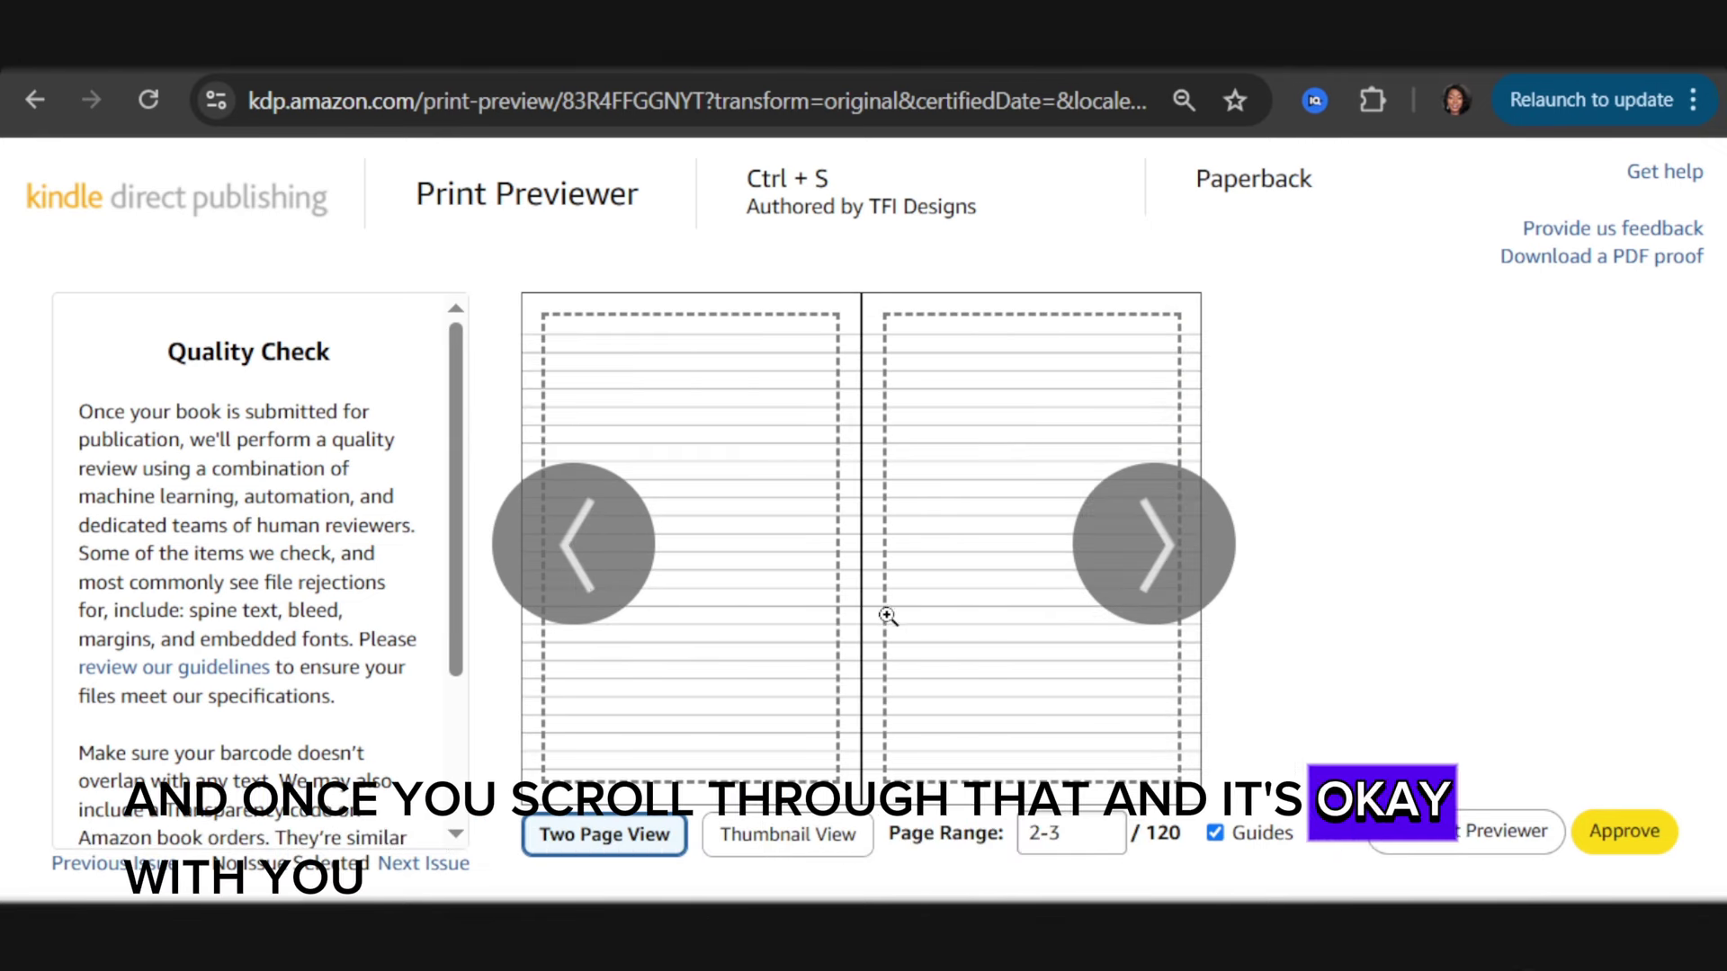
Approve the book preview, review the print summary, and save the content to continue to rights and pricing
click(1625, 832)
scroll(944, 665, down, 8)
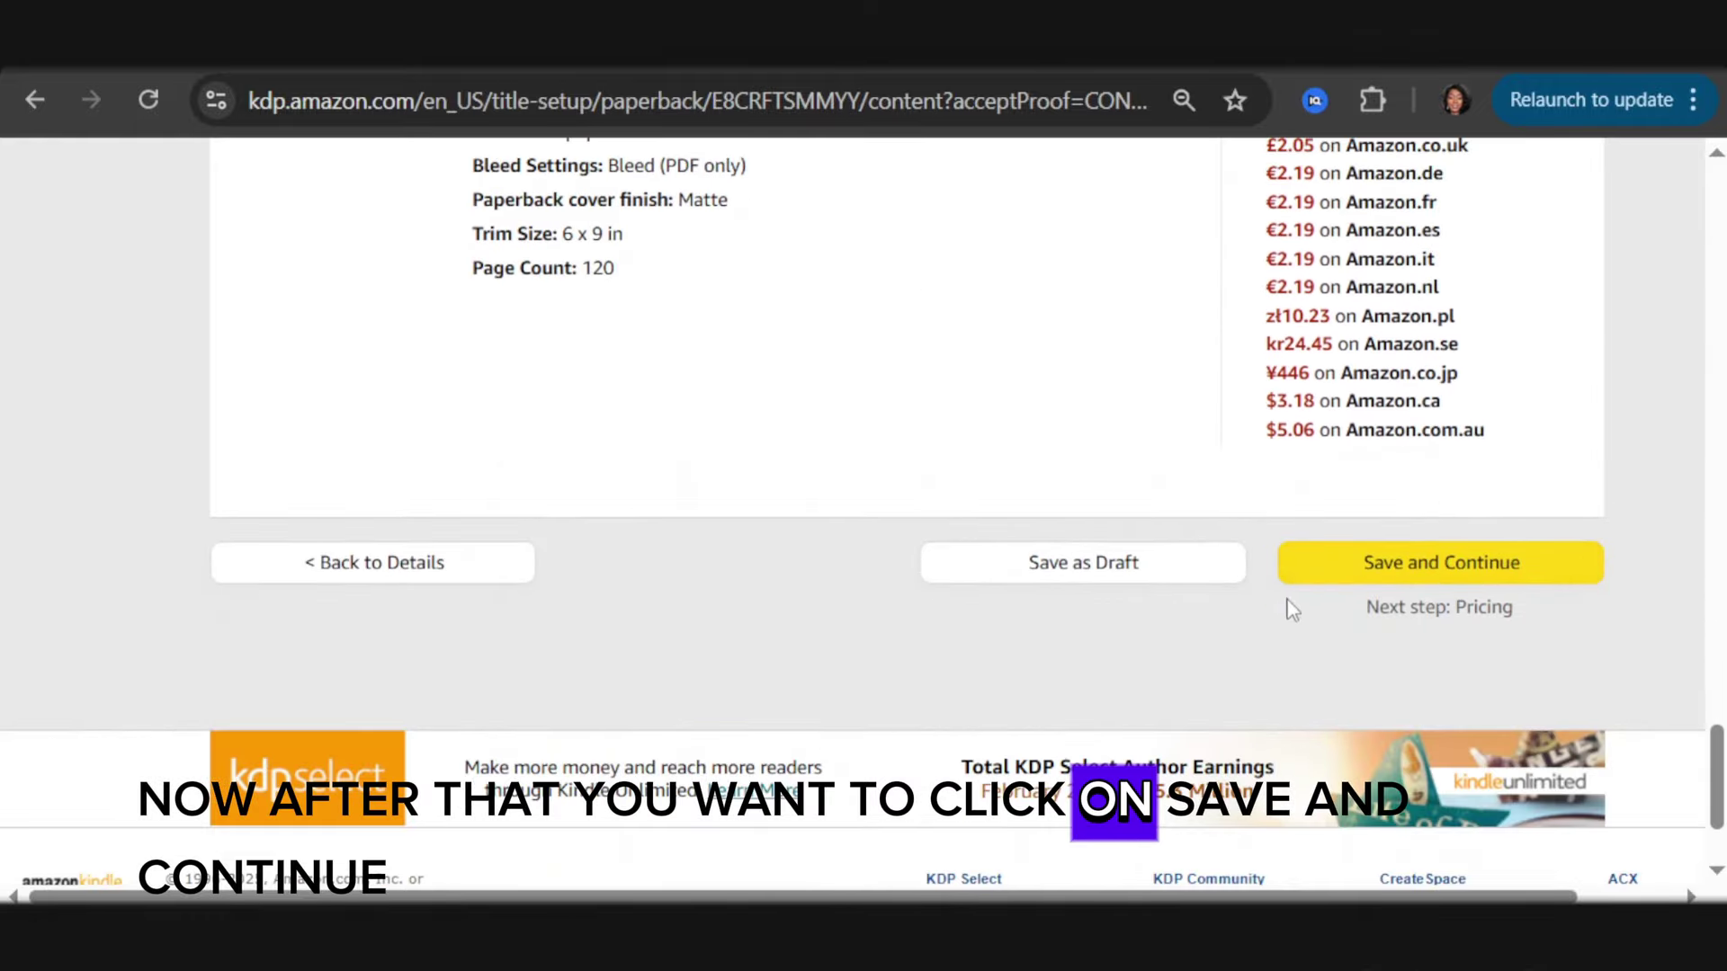
scroll(956, 617, up, 4)
scroll(1242, 682, down, 2)
click(1432, 772)
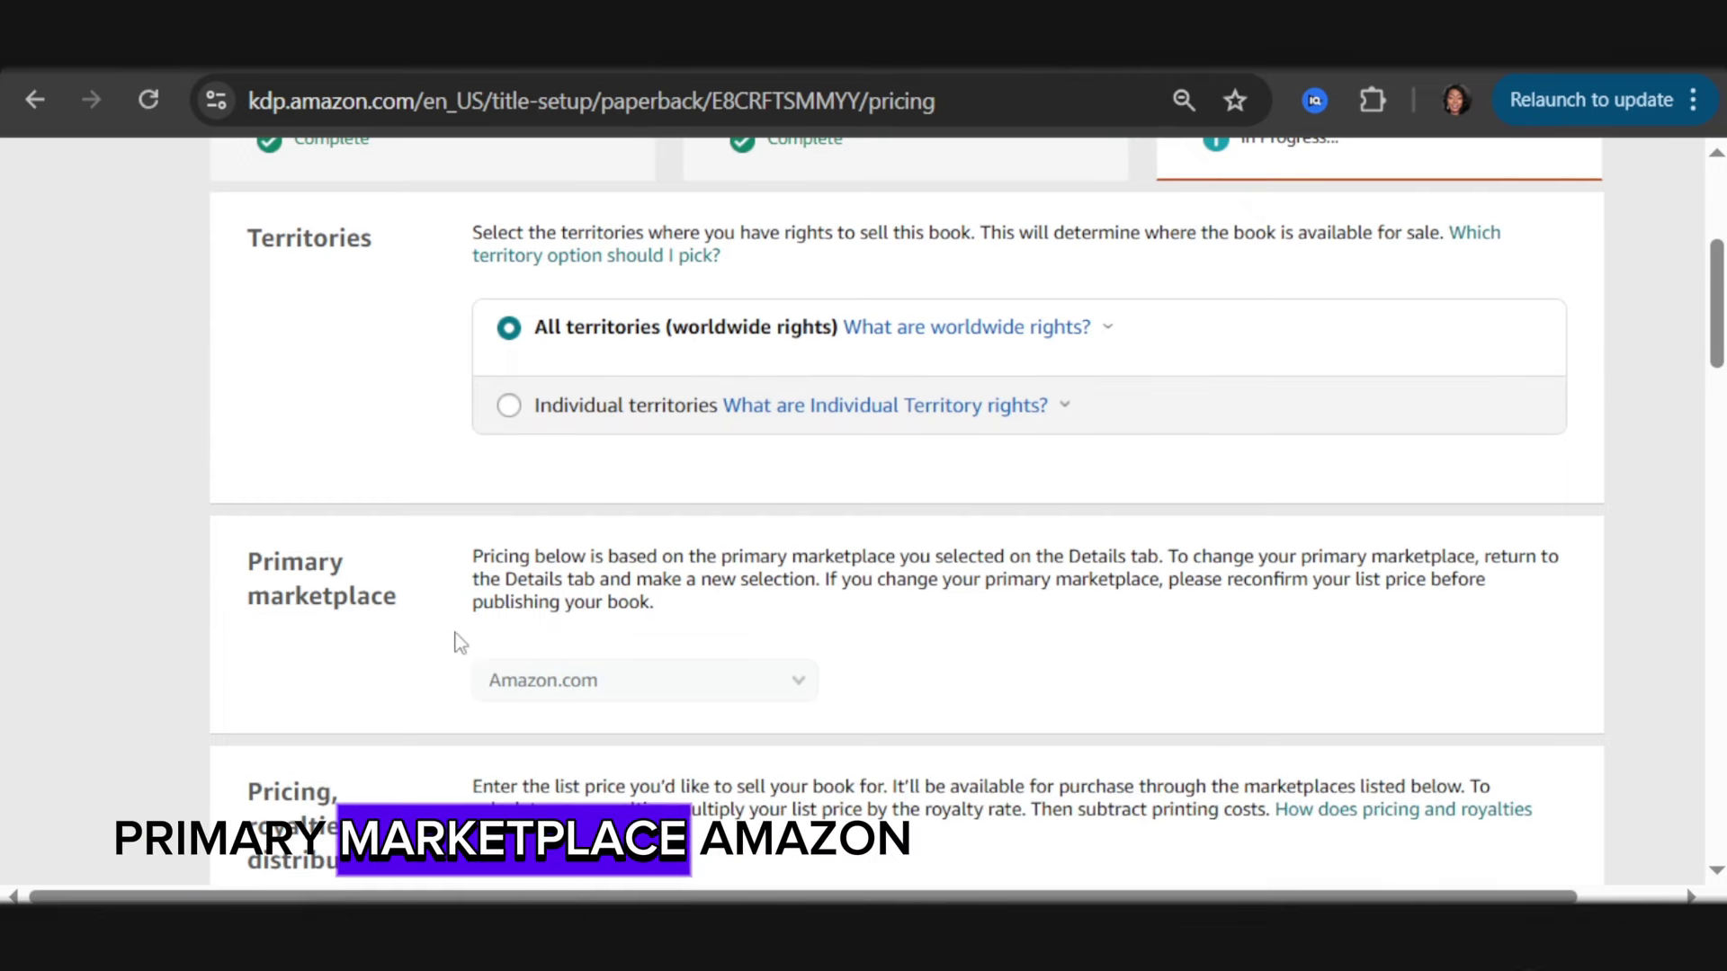
Review the pricing page's territory and marketplace settings, and switch to the Amazon store to compare the paperback prices of competing journals
scroll(454, 638, down, 5)
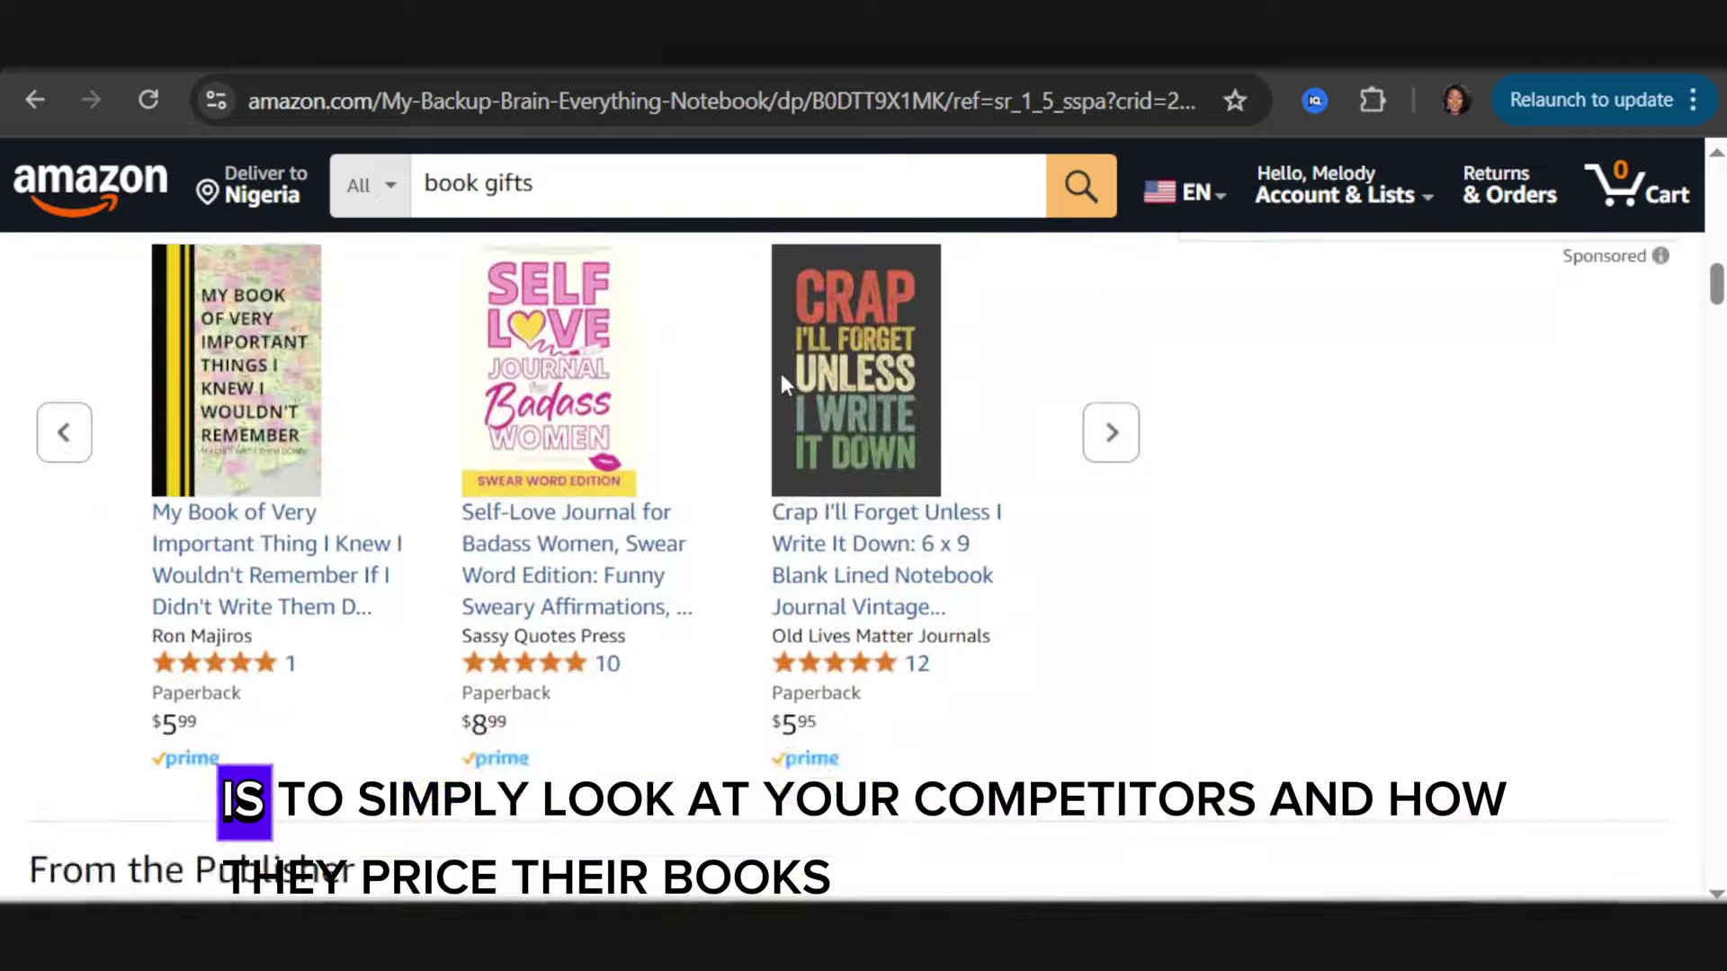
scroll(782, 378, up, 3)
scroll(780, 374, up, 10)
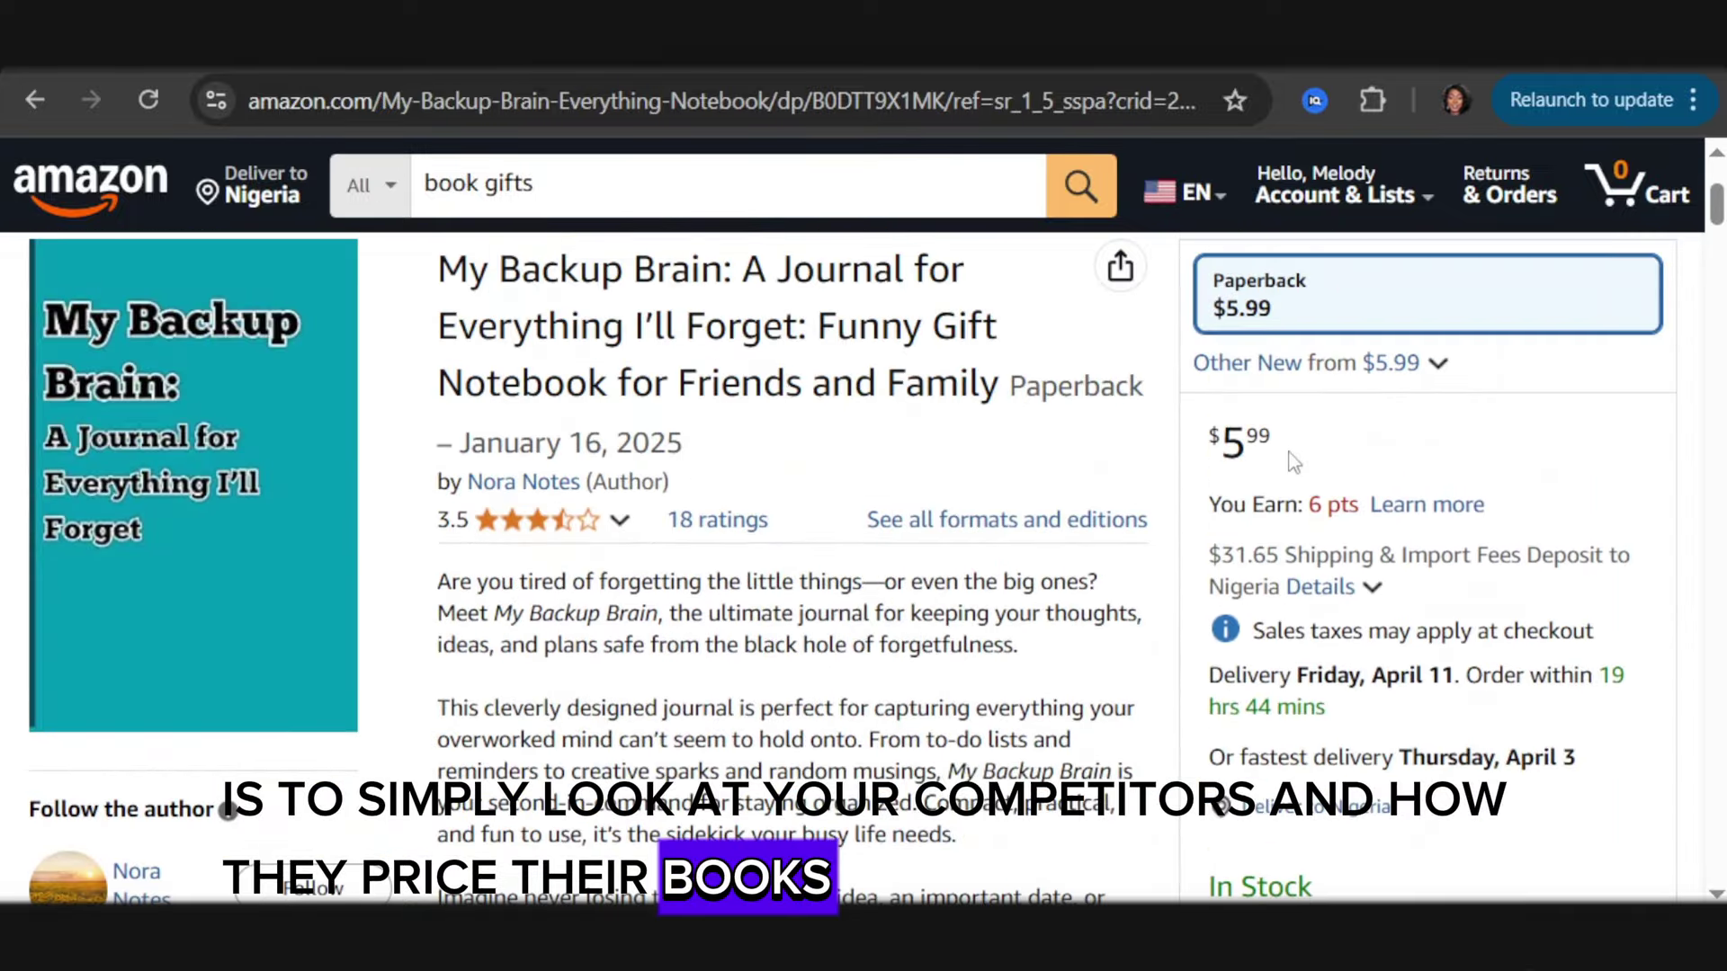
scroll(1314, 501, down, 12)
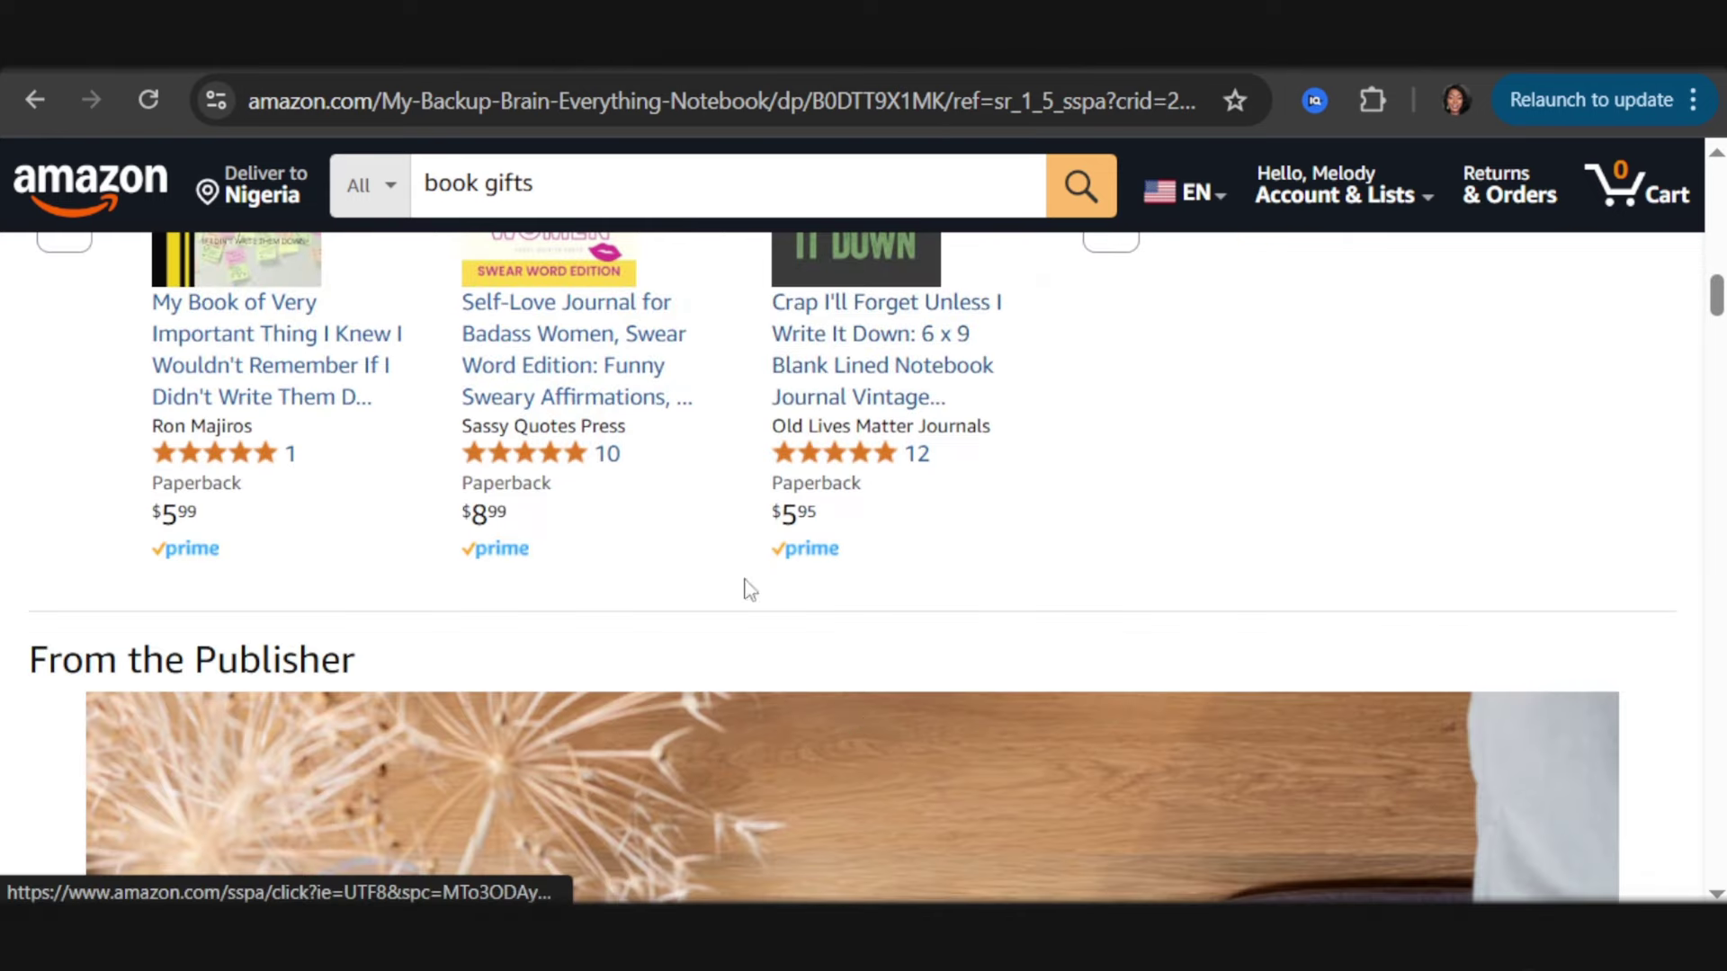
scroll(660, 424, up, 6)
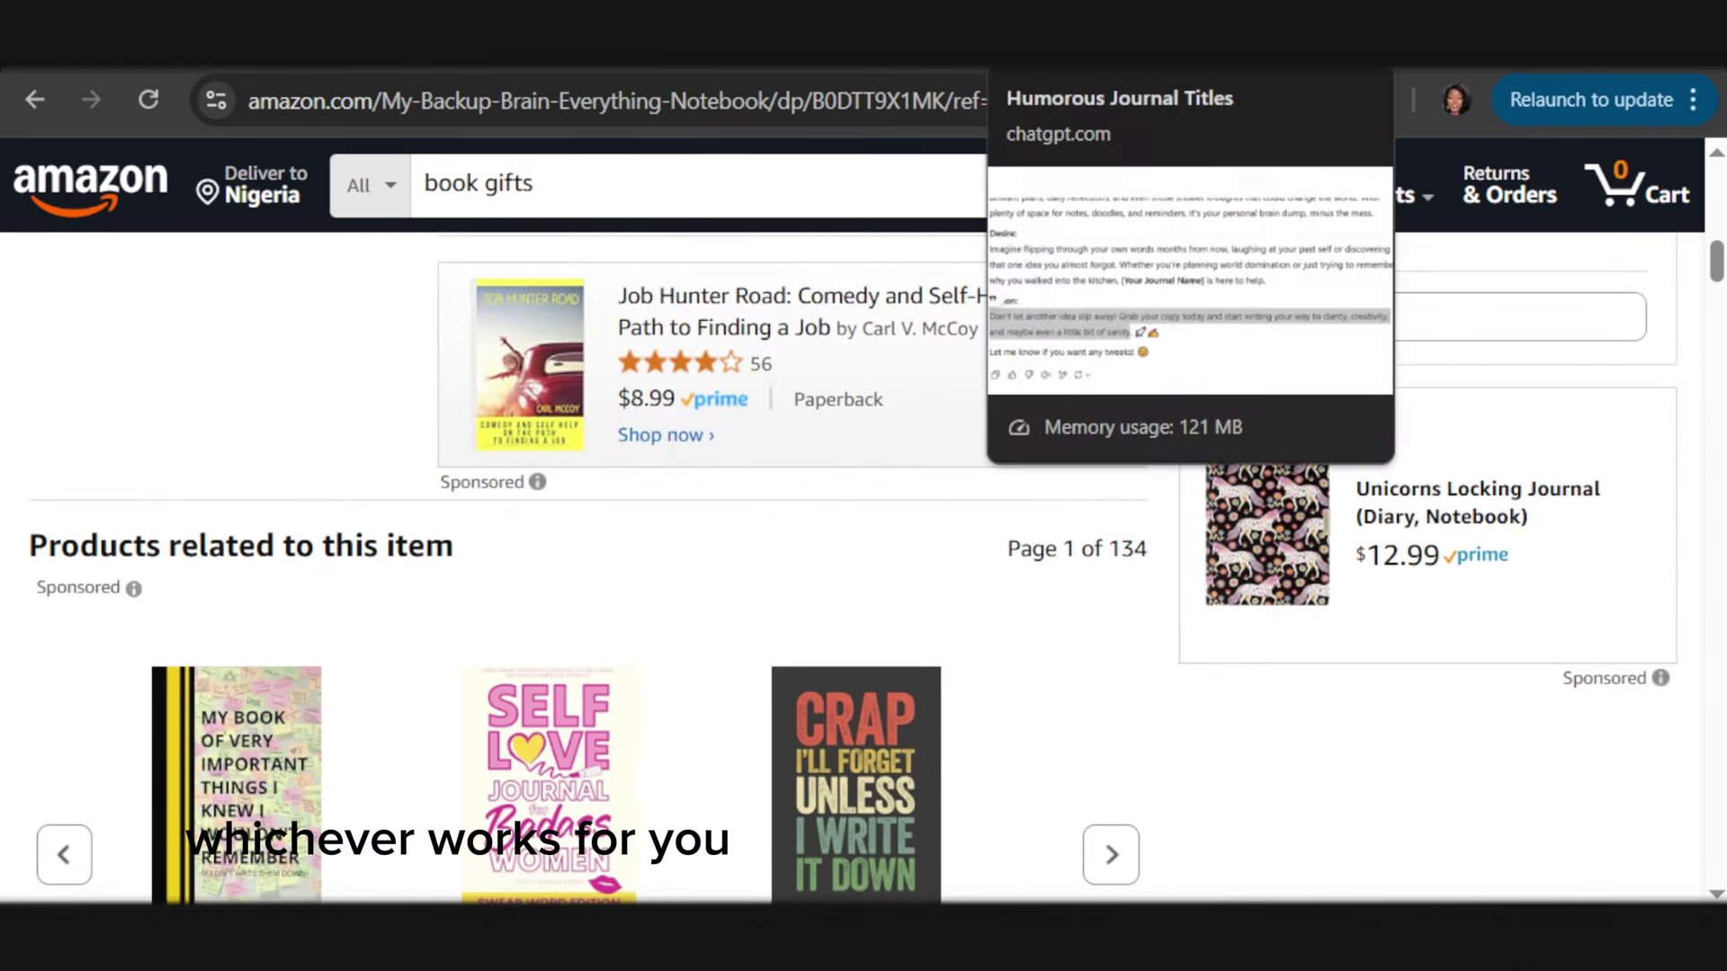
Return to the KDP pricing page and set the paperback's Amazon.com list price to 5.99 USD
click(1223, 77)
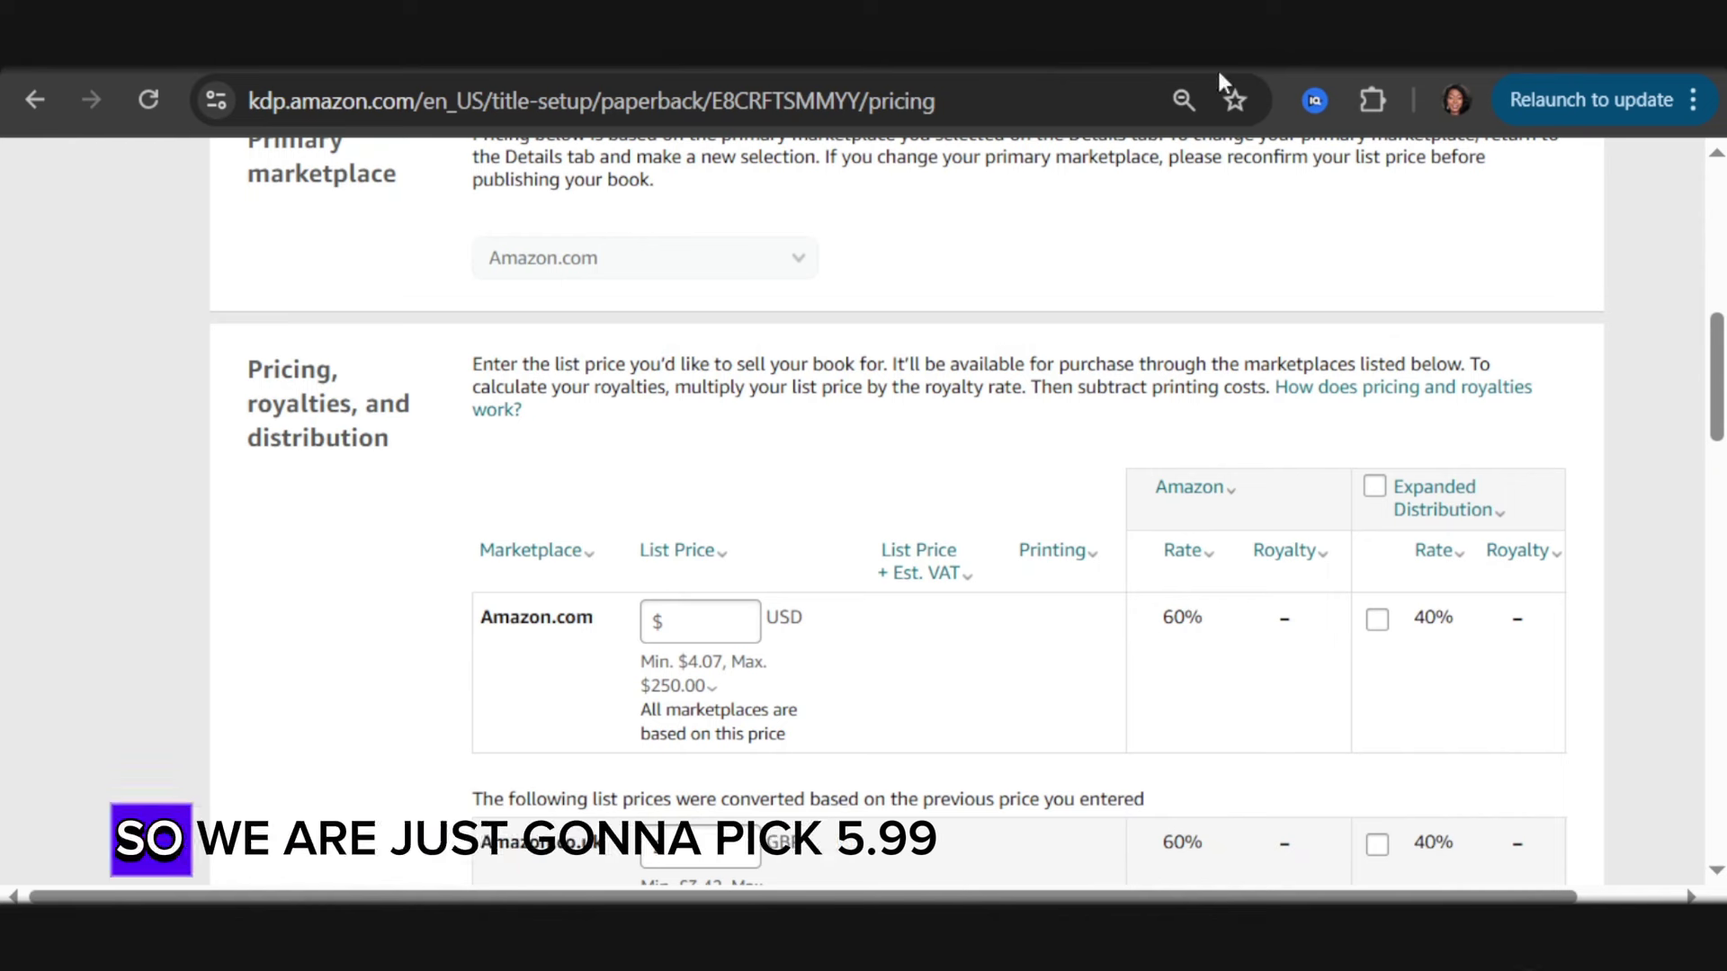
text(5)
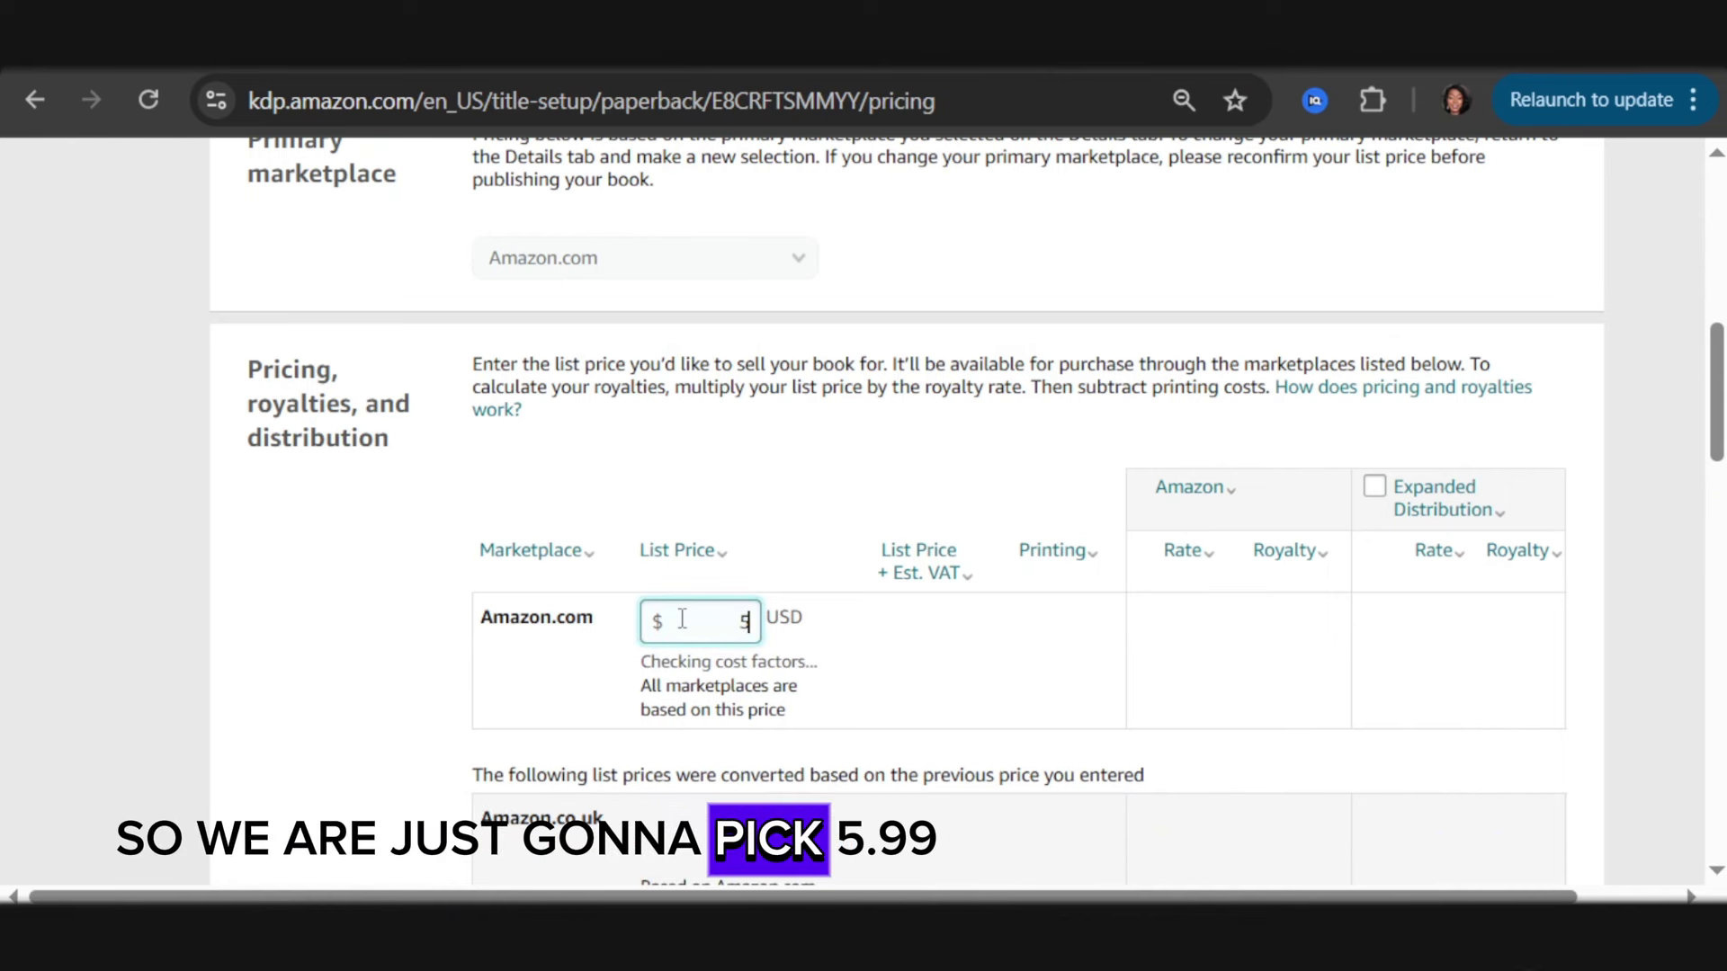
text(.99)
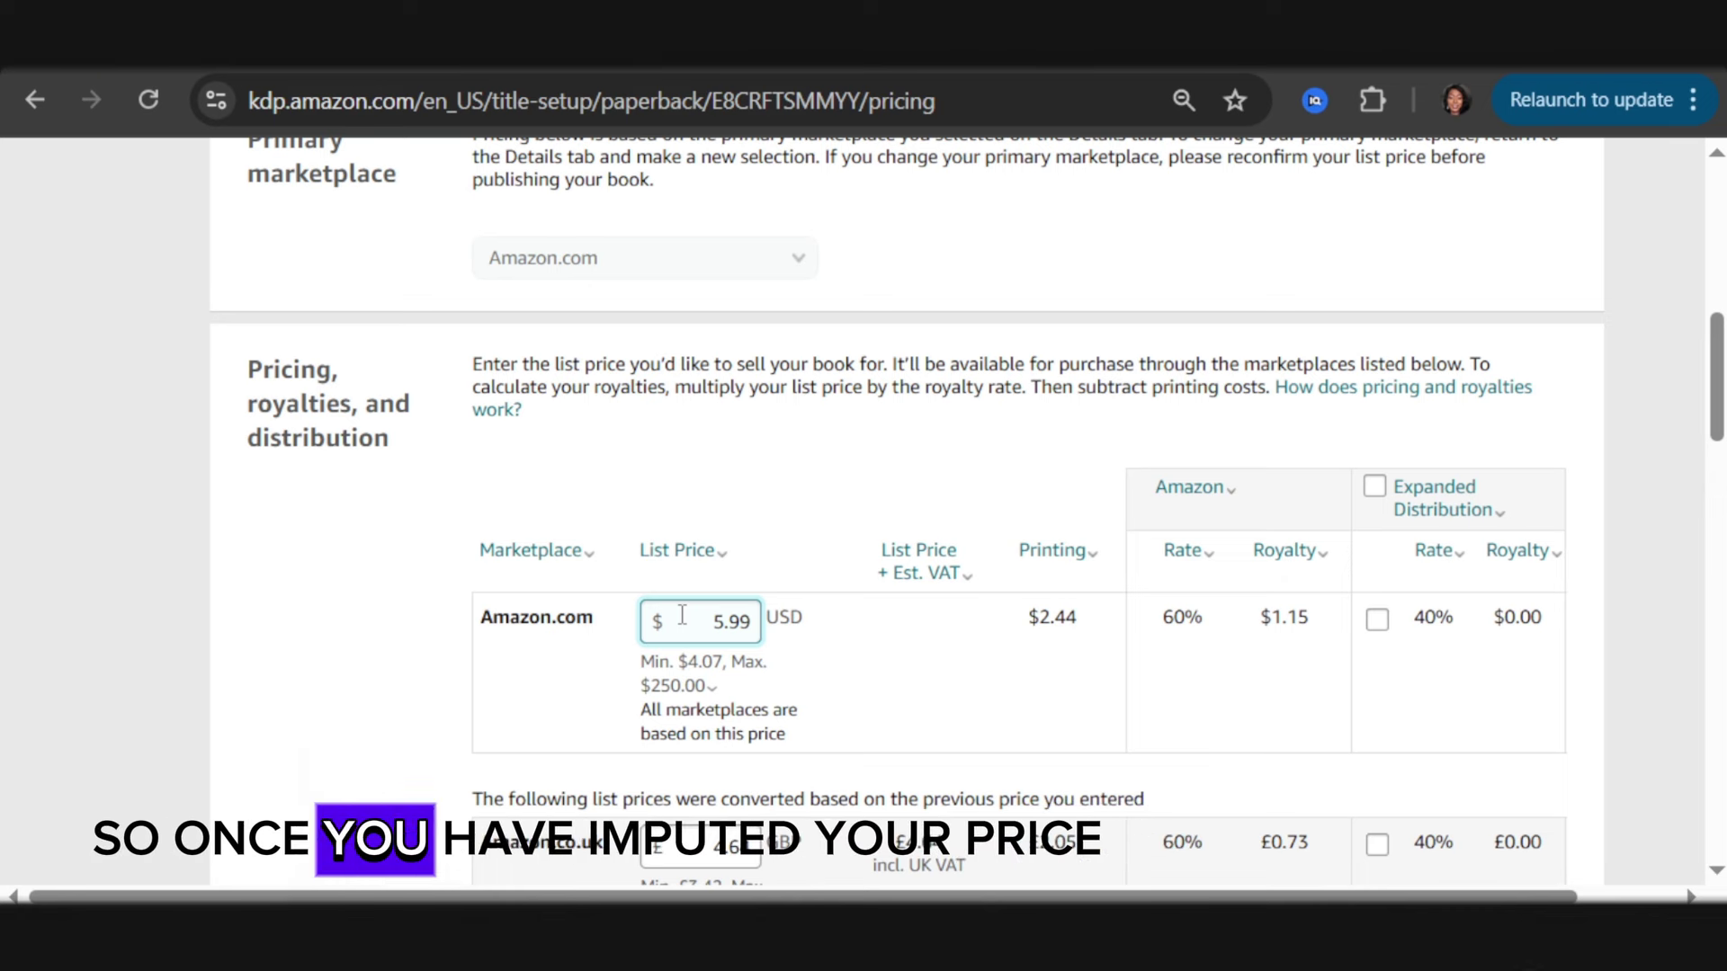
click(711, 686)
Review the converted list prices for the other Amazon marketplaces, the publishing time in the terms, and the book proof option
scroll(725, 608, down, 5)
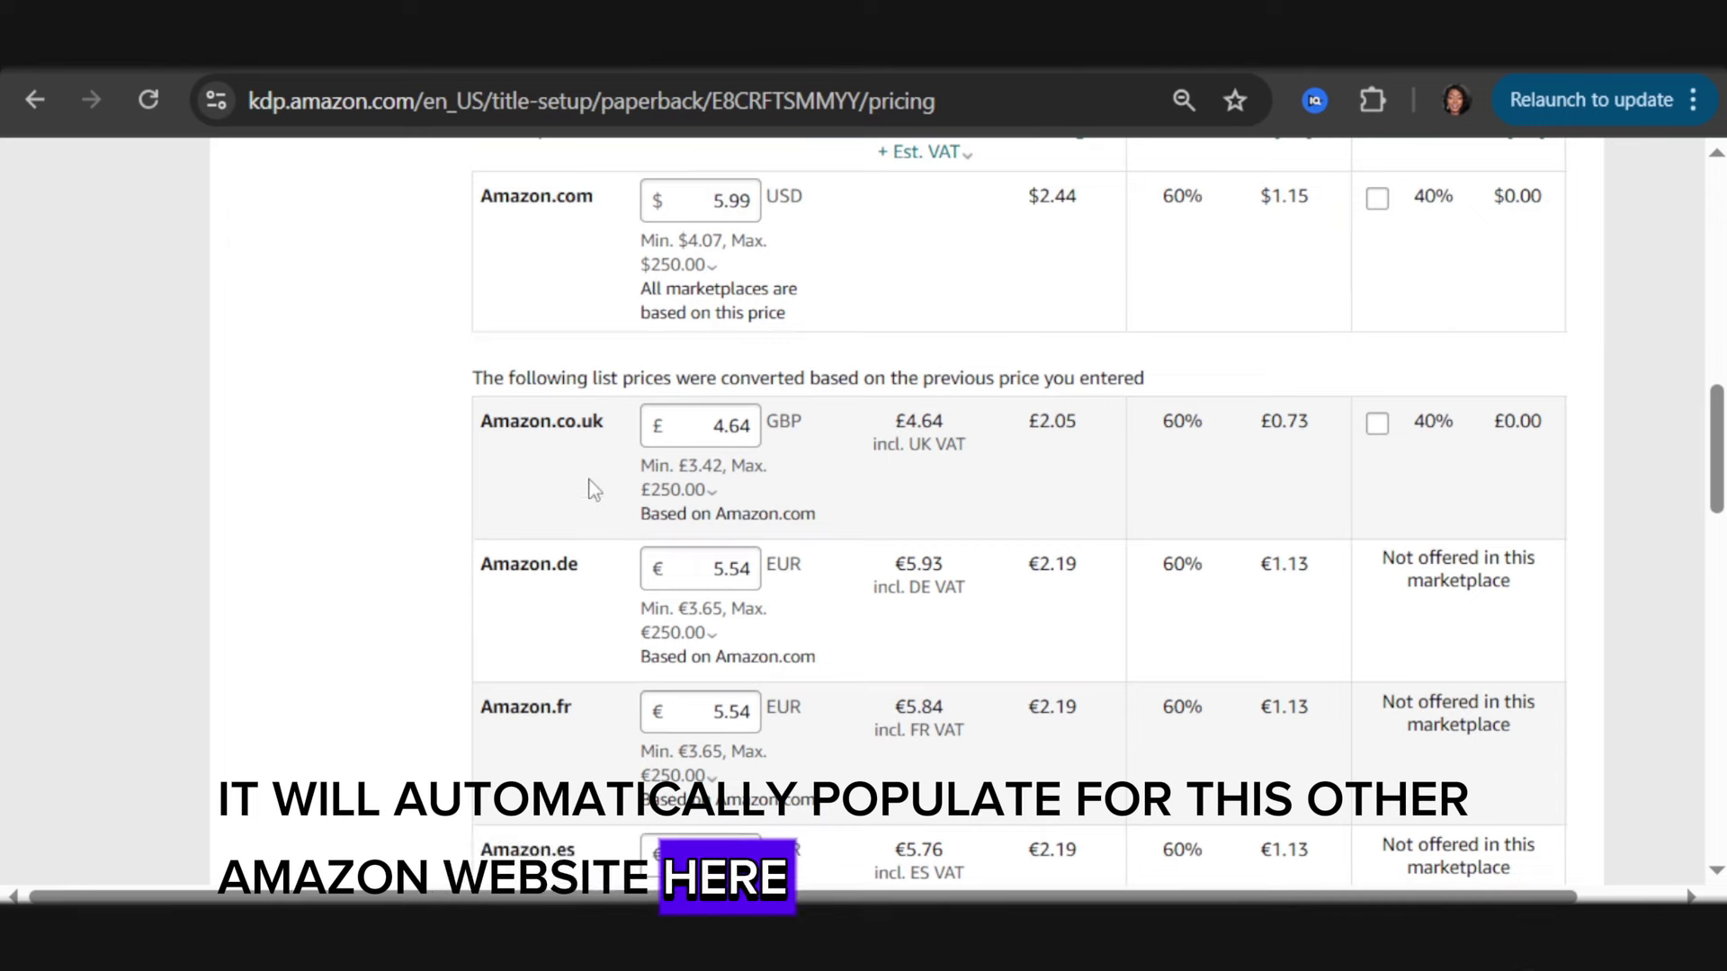
scroll(594, 491, down, 7)
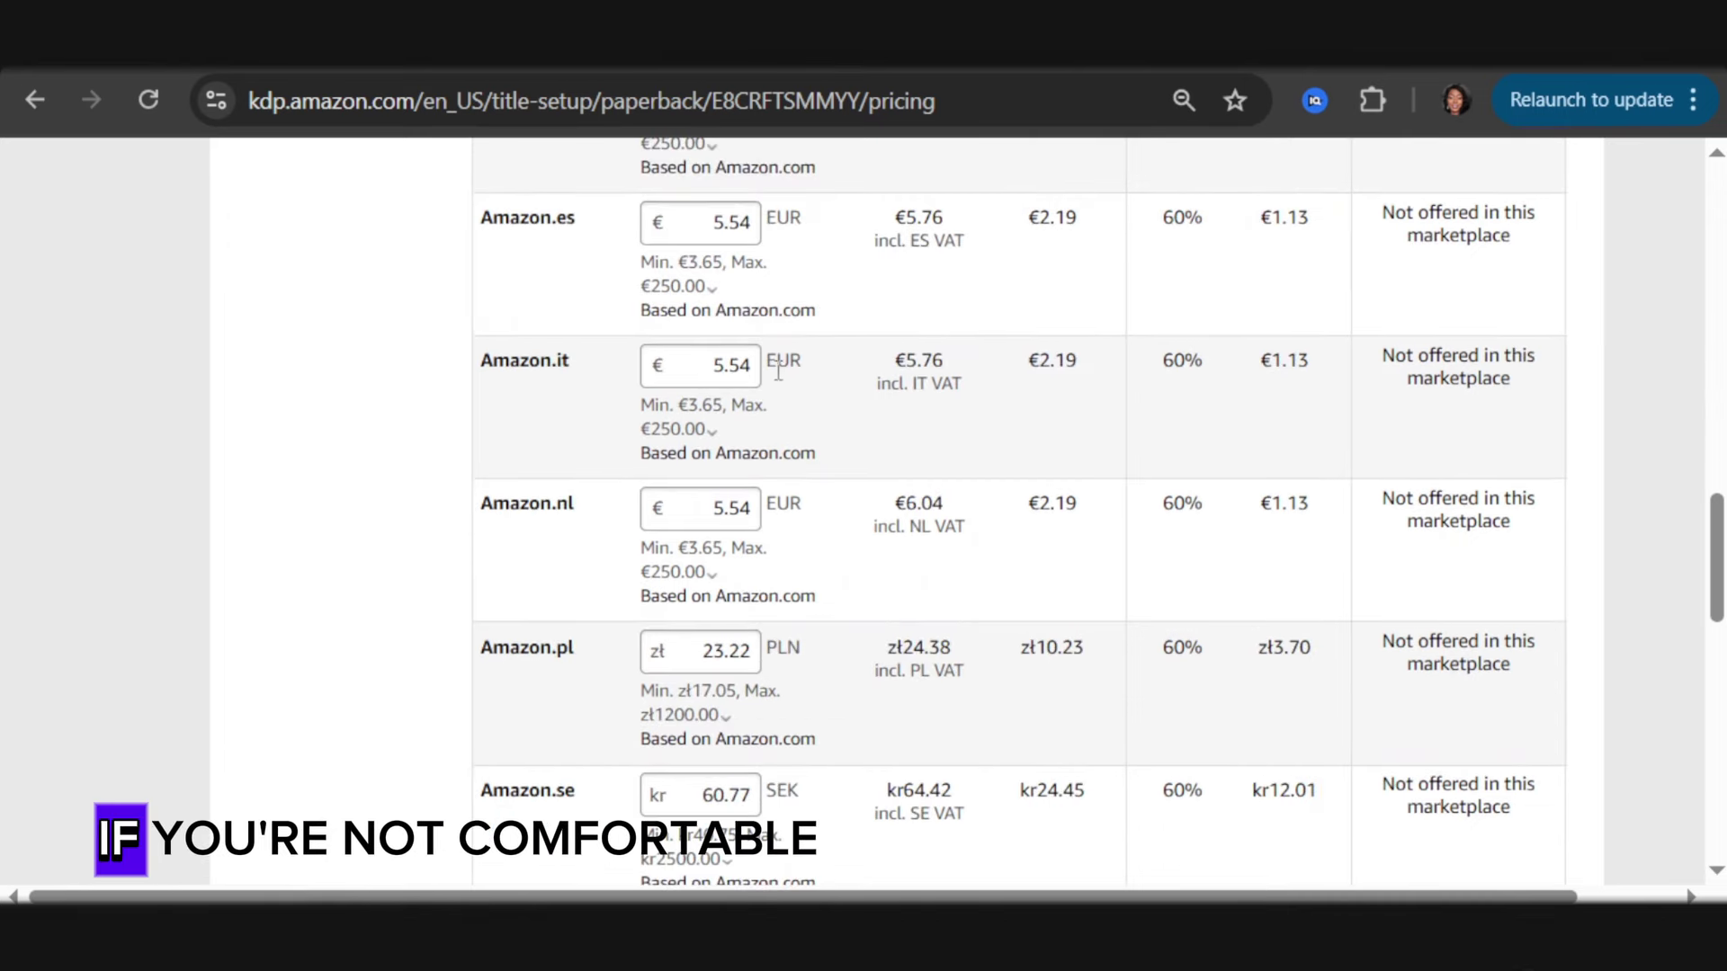
click(743, 385)
click(745, 406)
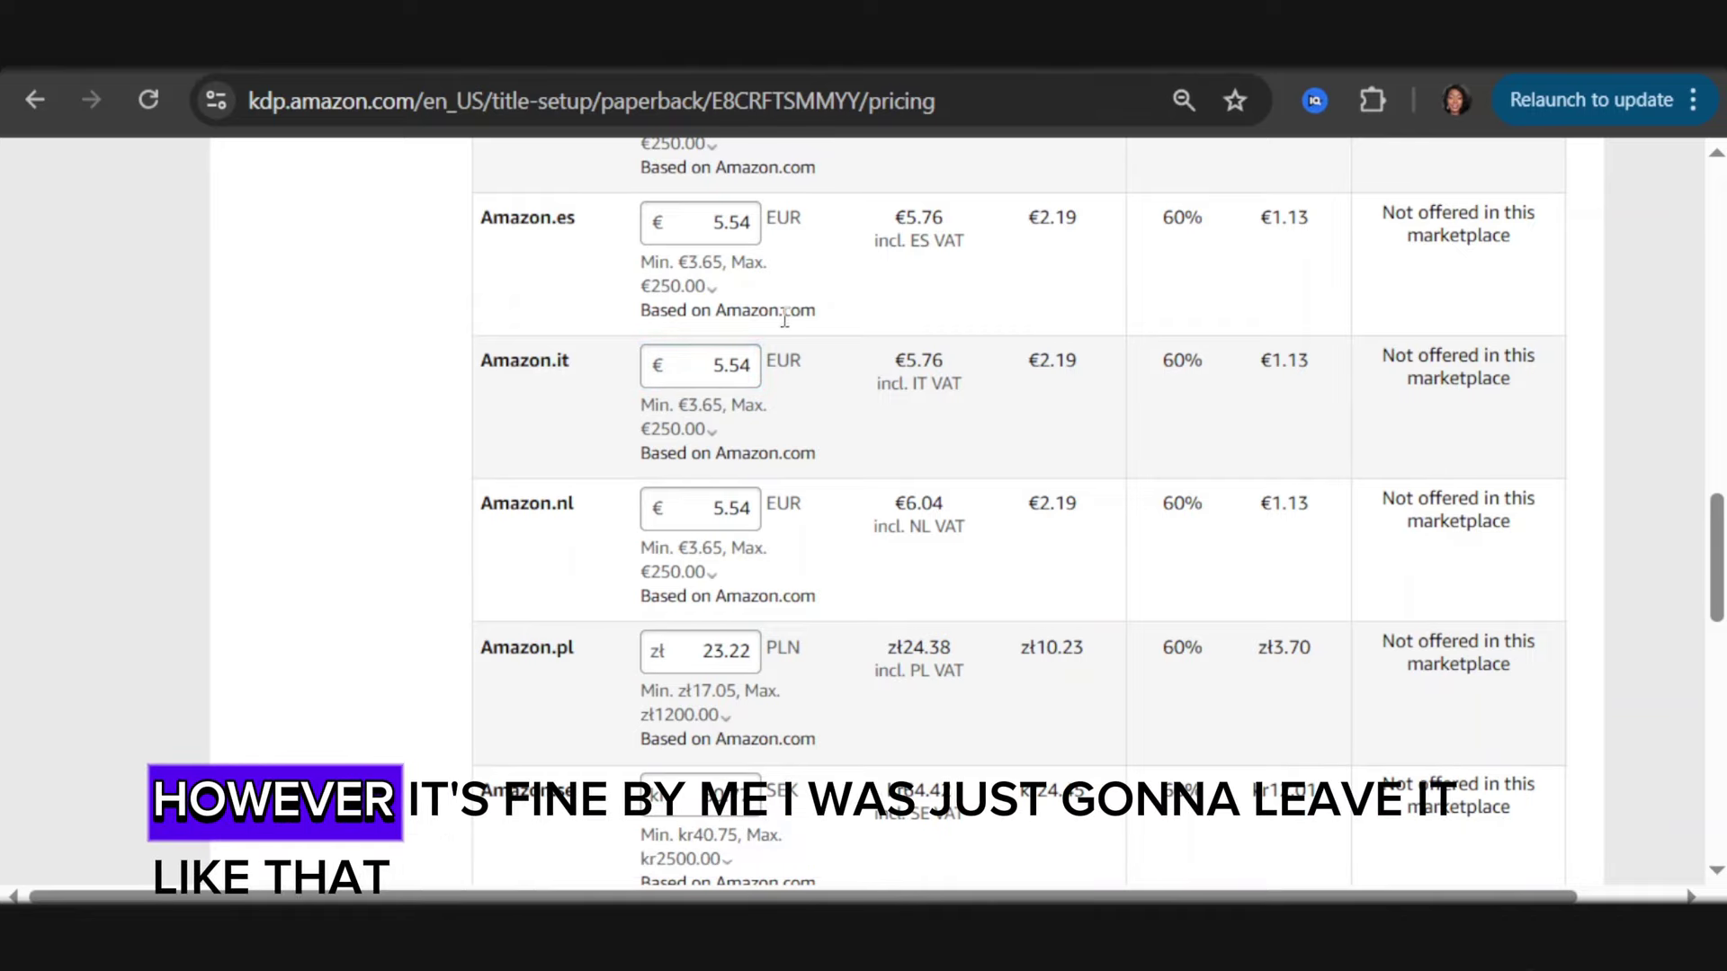
scroll(784, 317, down, 15)
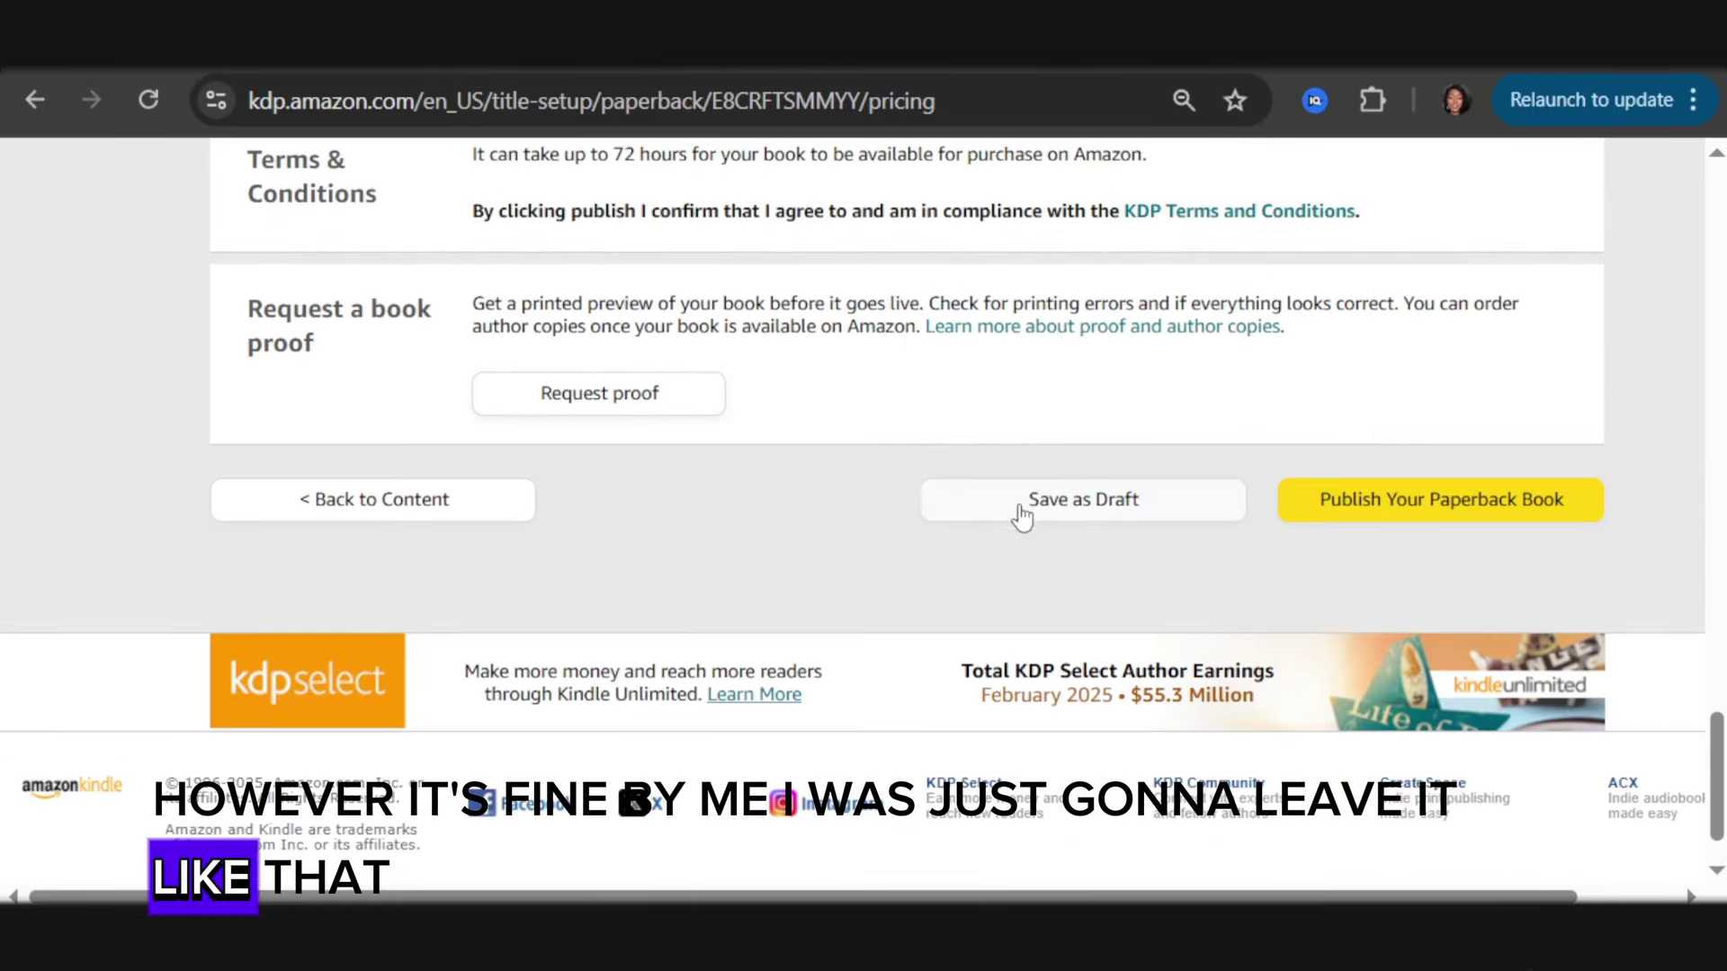
scroll(698, 513, up, 5)
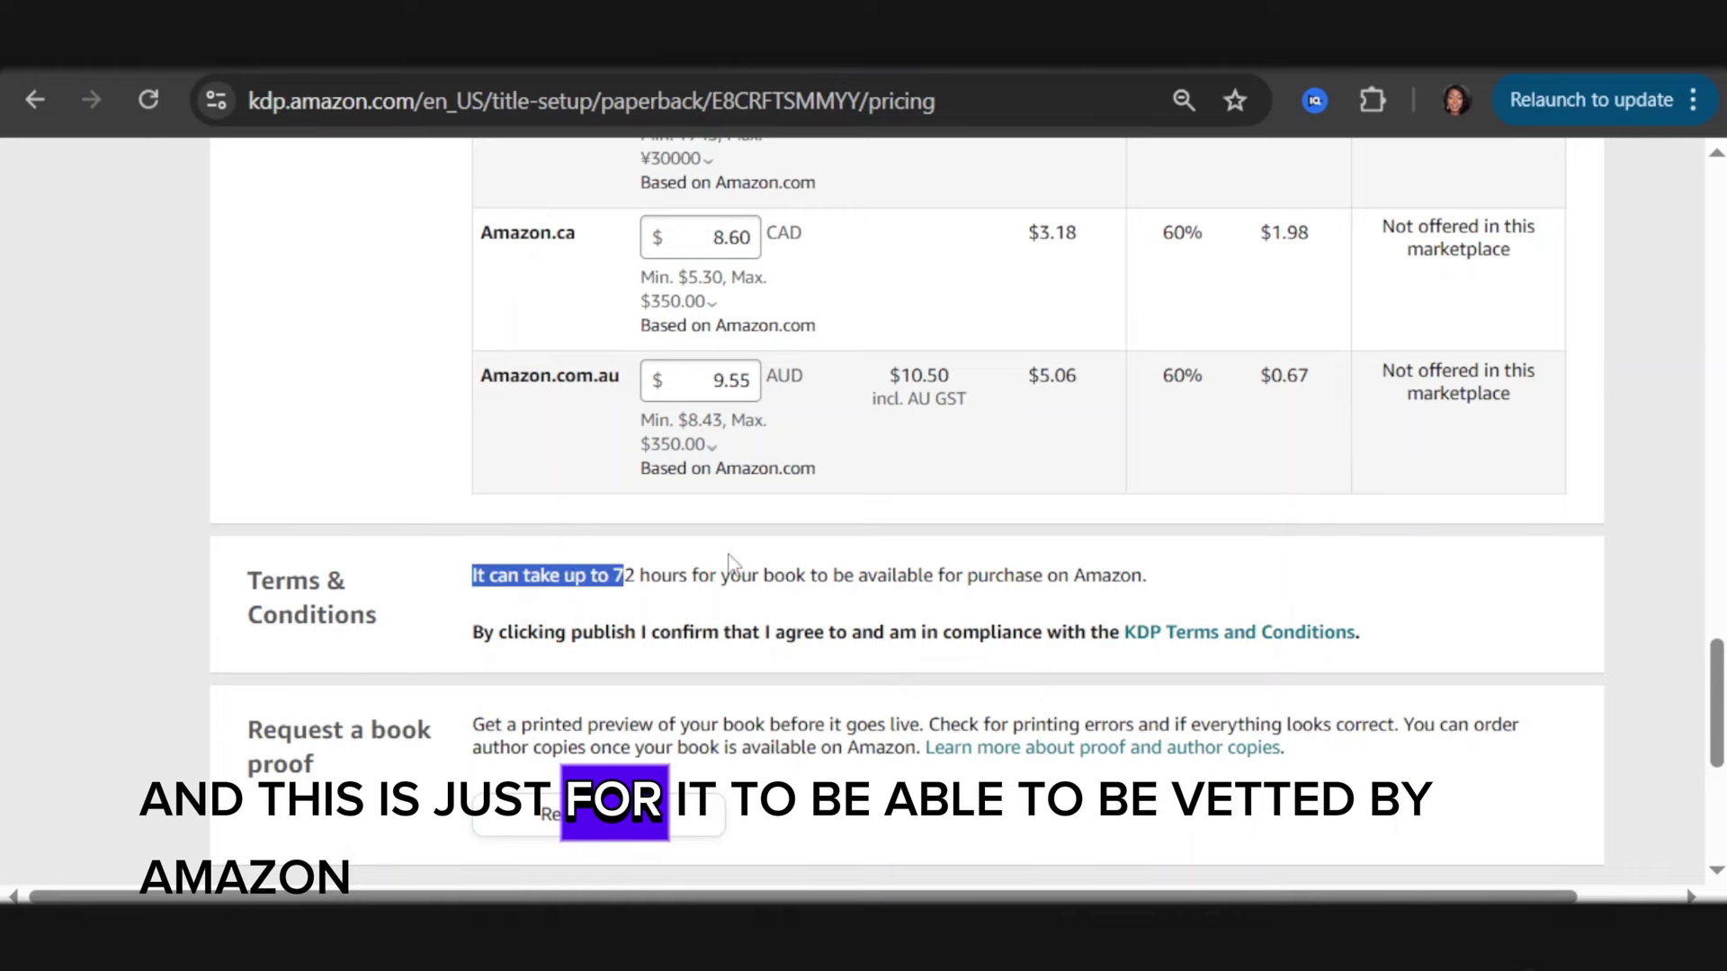
drag(731, 562, 1210, 541)
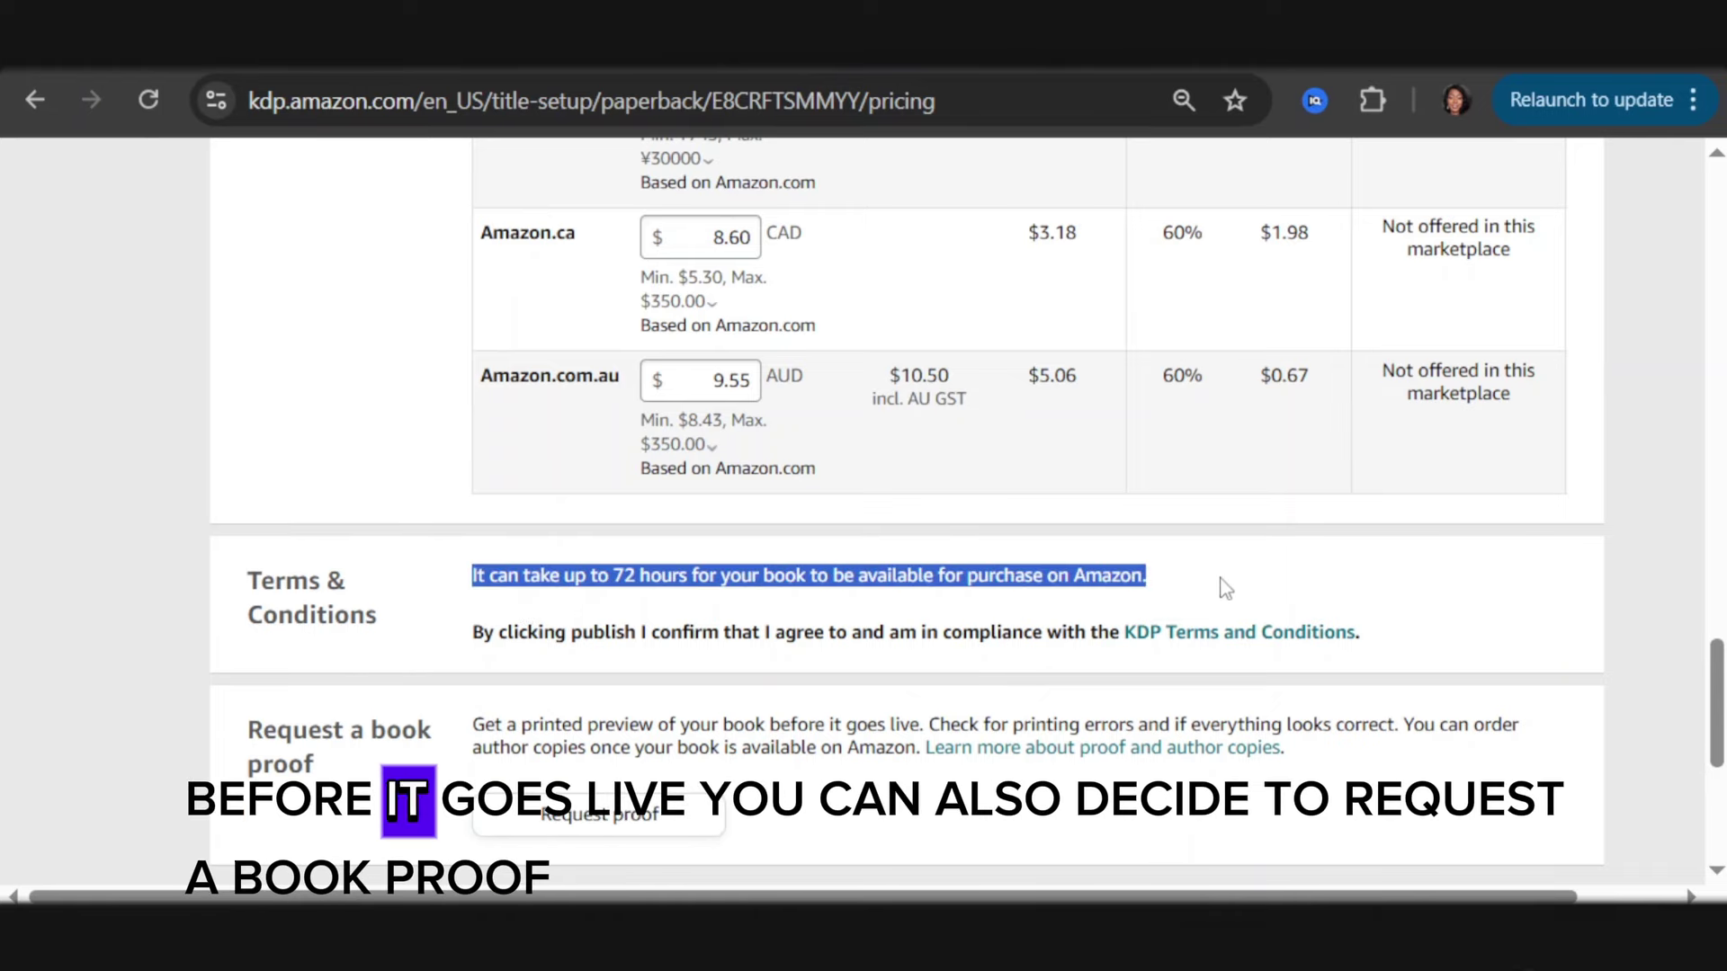
scroll(644, 744, down, 5)
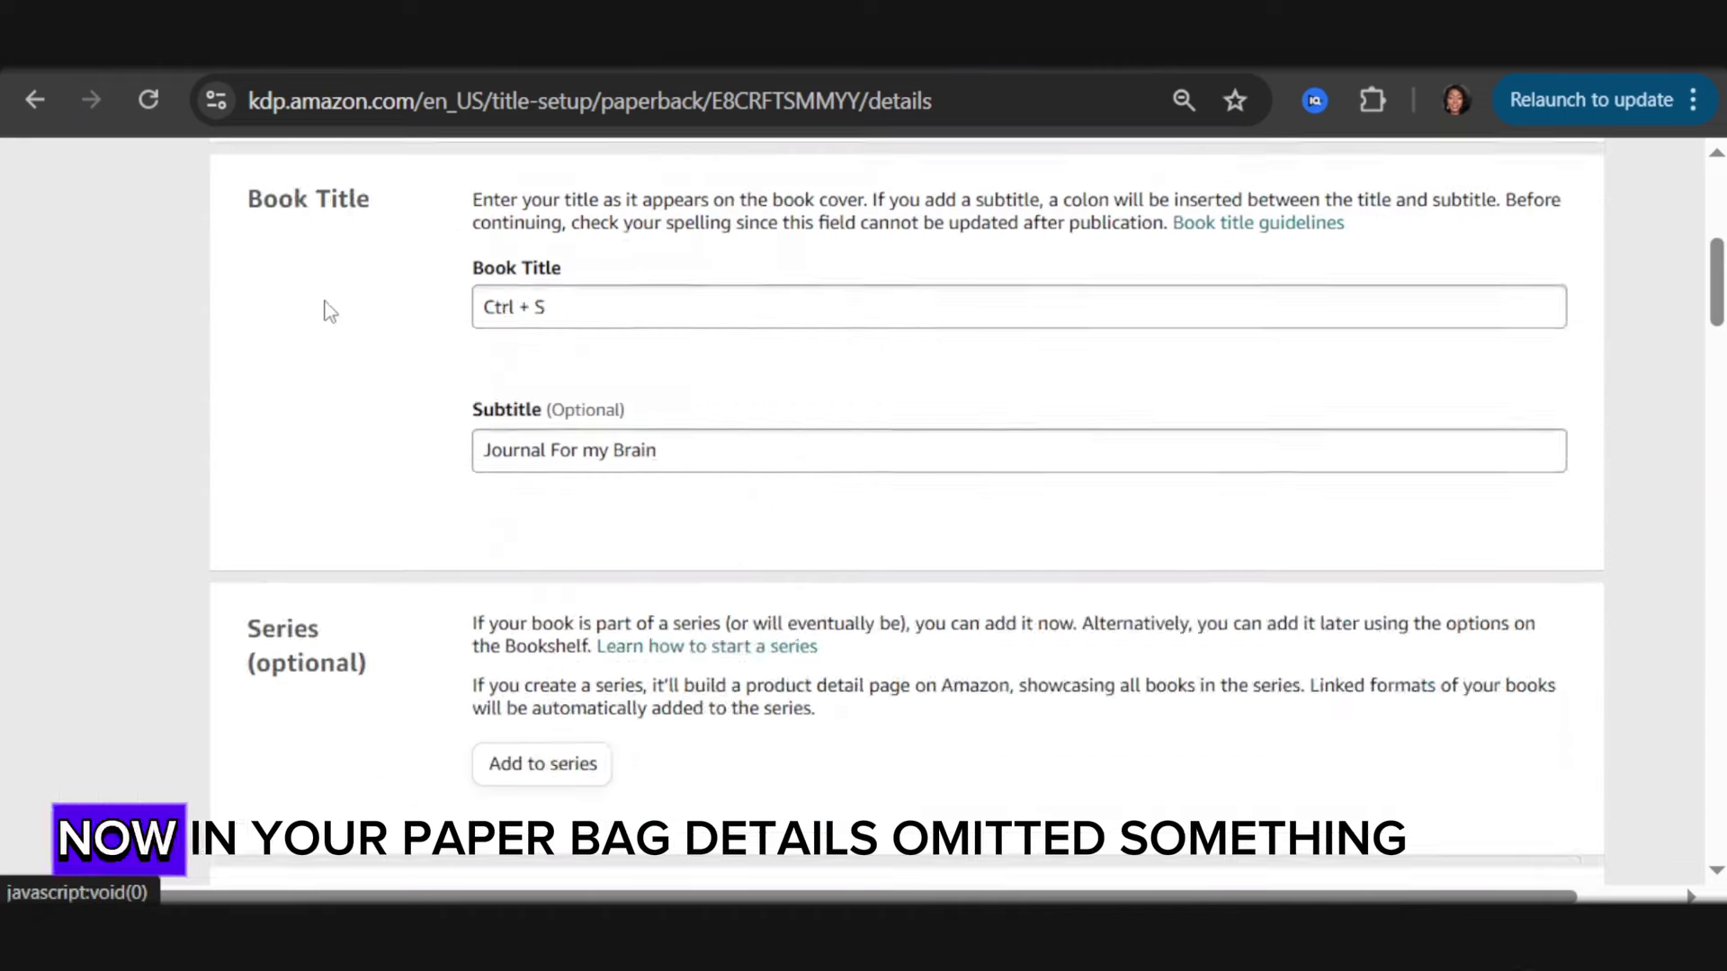
In the paperback details, classify the book as a low-content book under the categories
scroll(320, 315, up, 6)
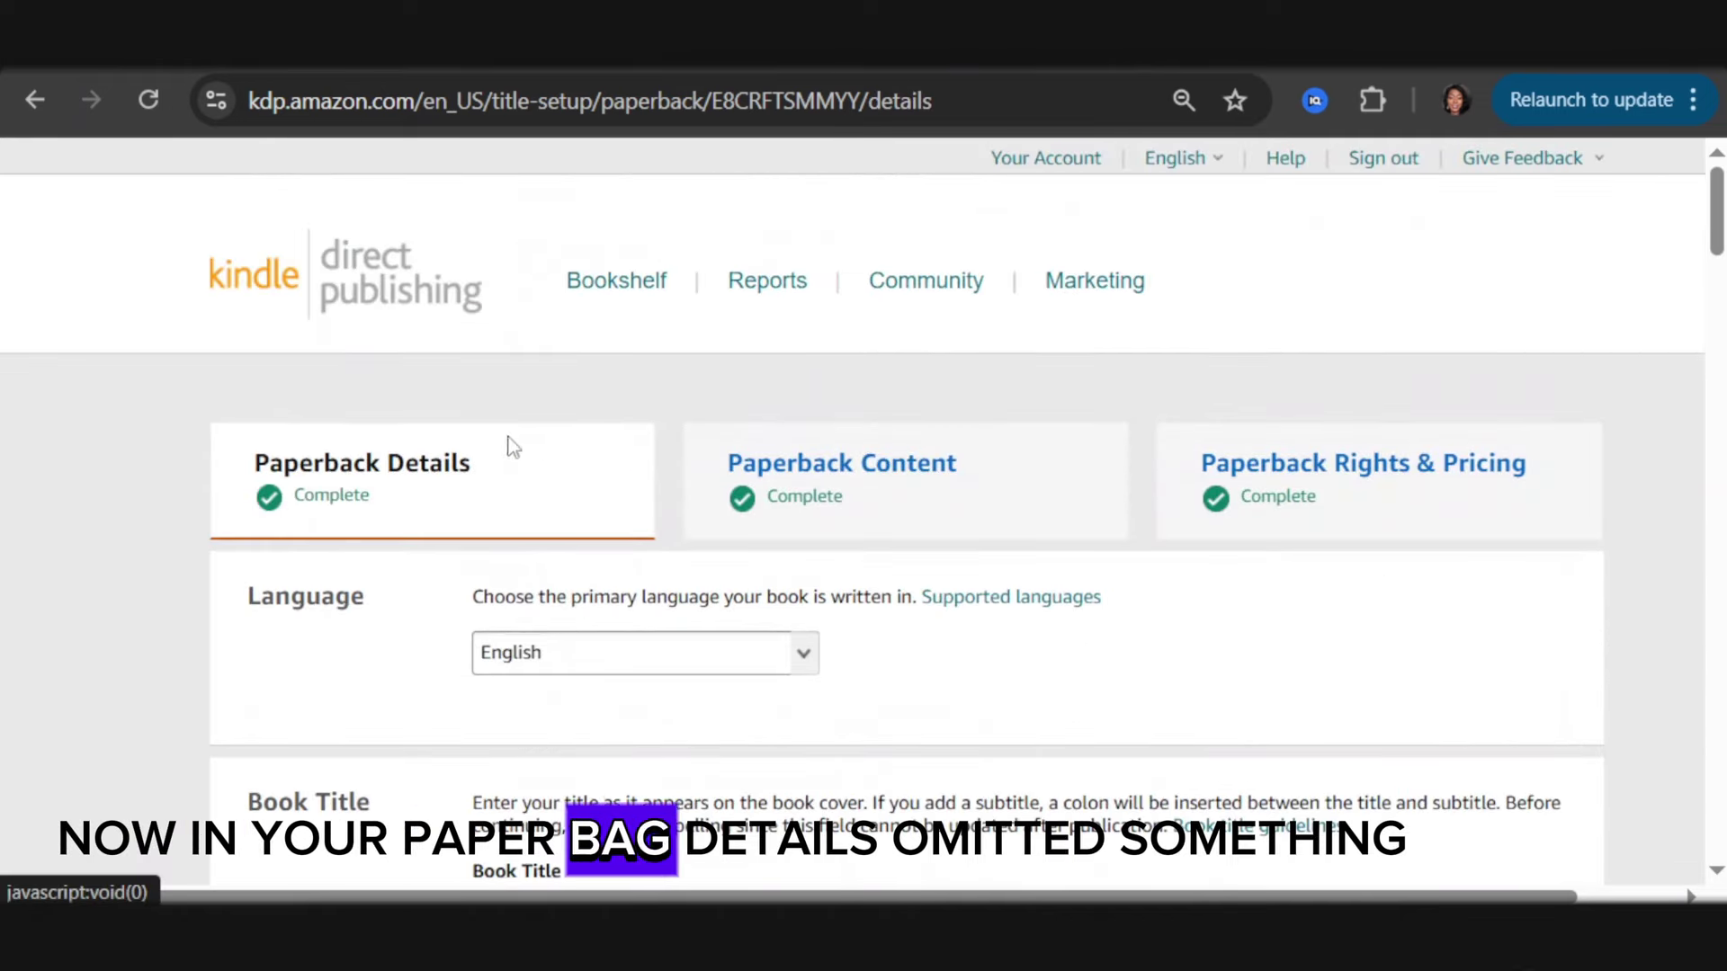
scroll(539, 472, down, 20)
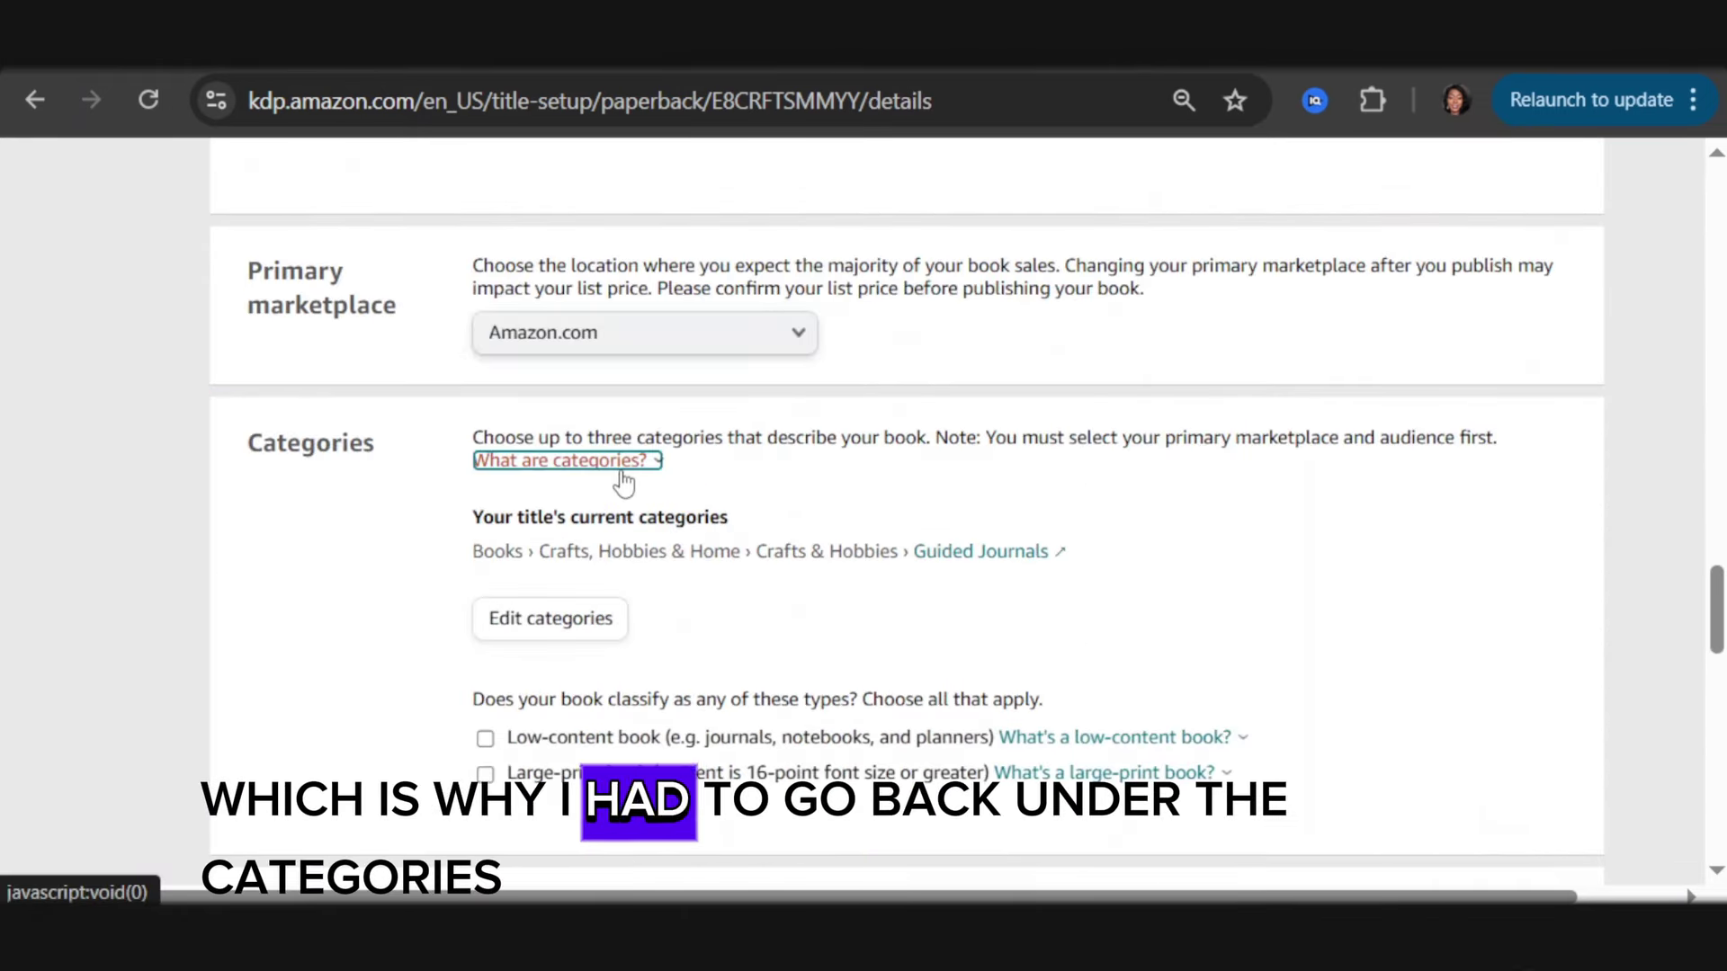
scroll(505, 599, down, 9)
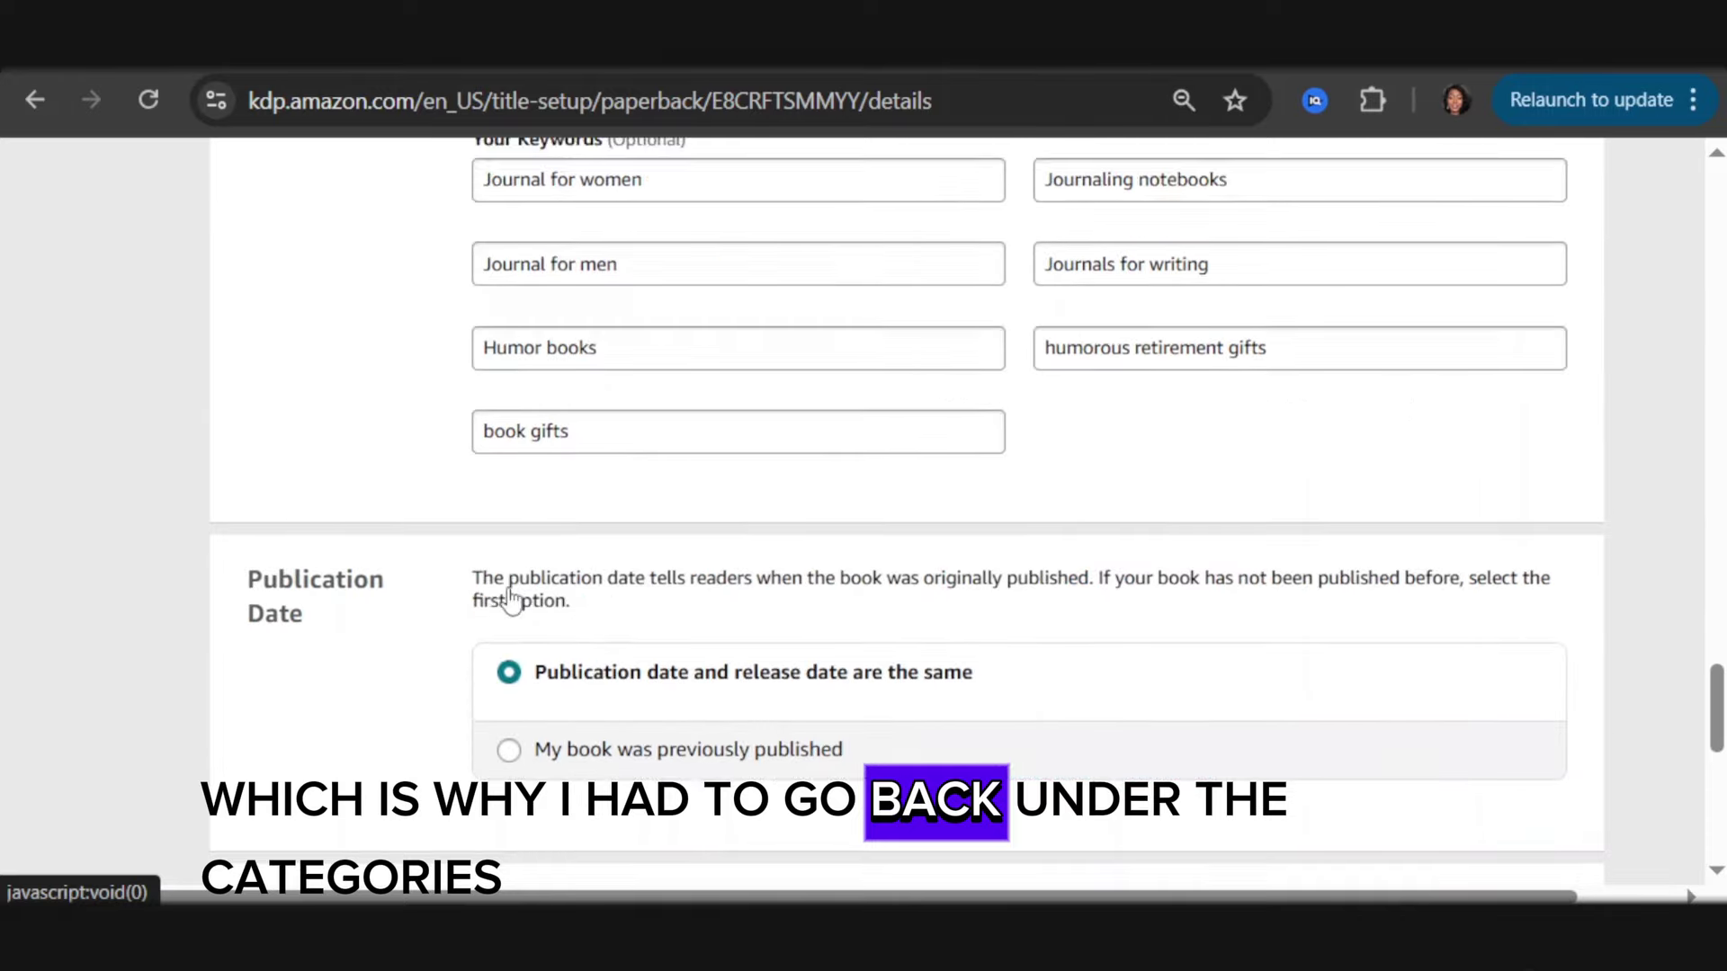
scroll(477, 531, up, 7)
click(484, 529)
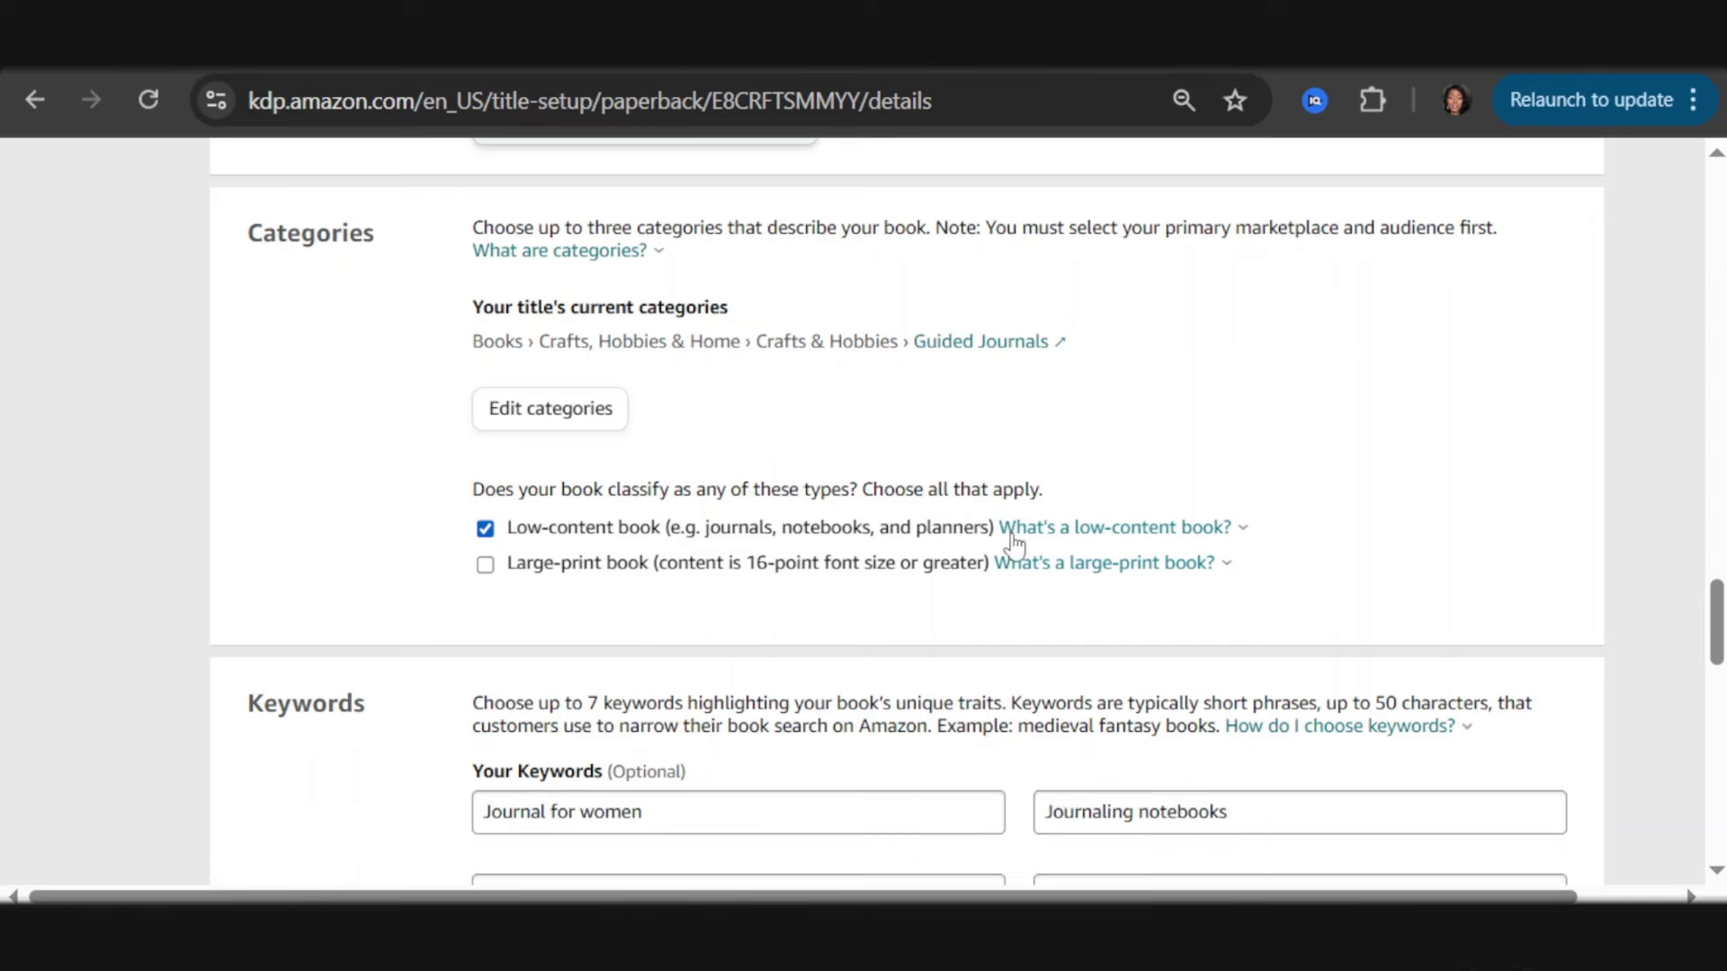
Go back to the rights and pricing page and submit the paperback for publication
scroll(1157, 490, up, 8)
scroll(1205, 342, up, 8)
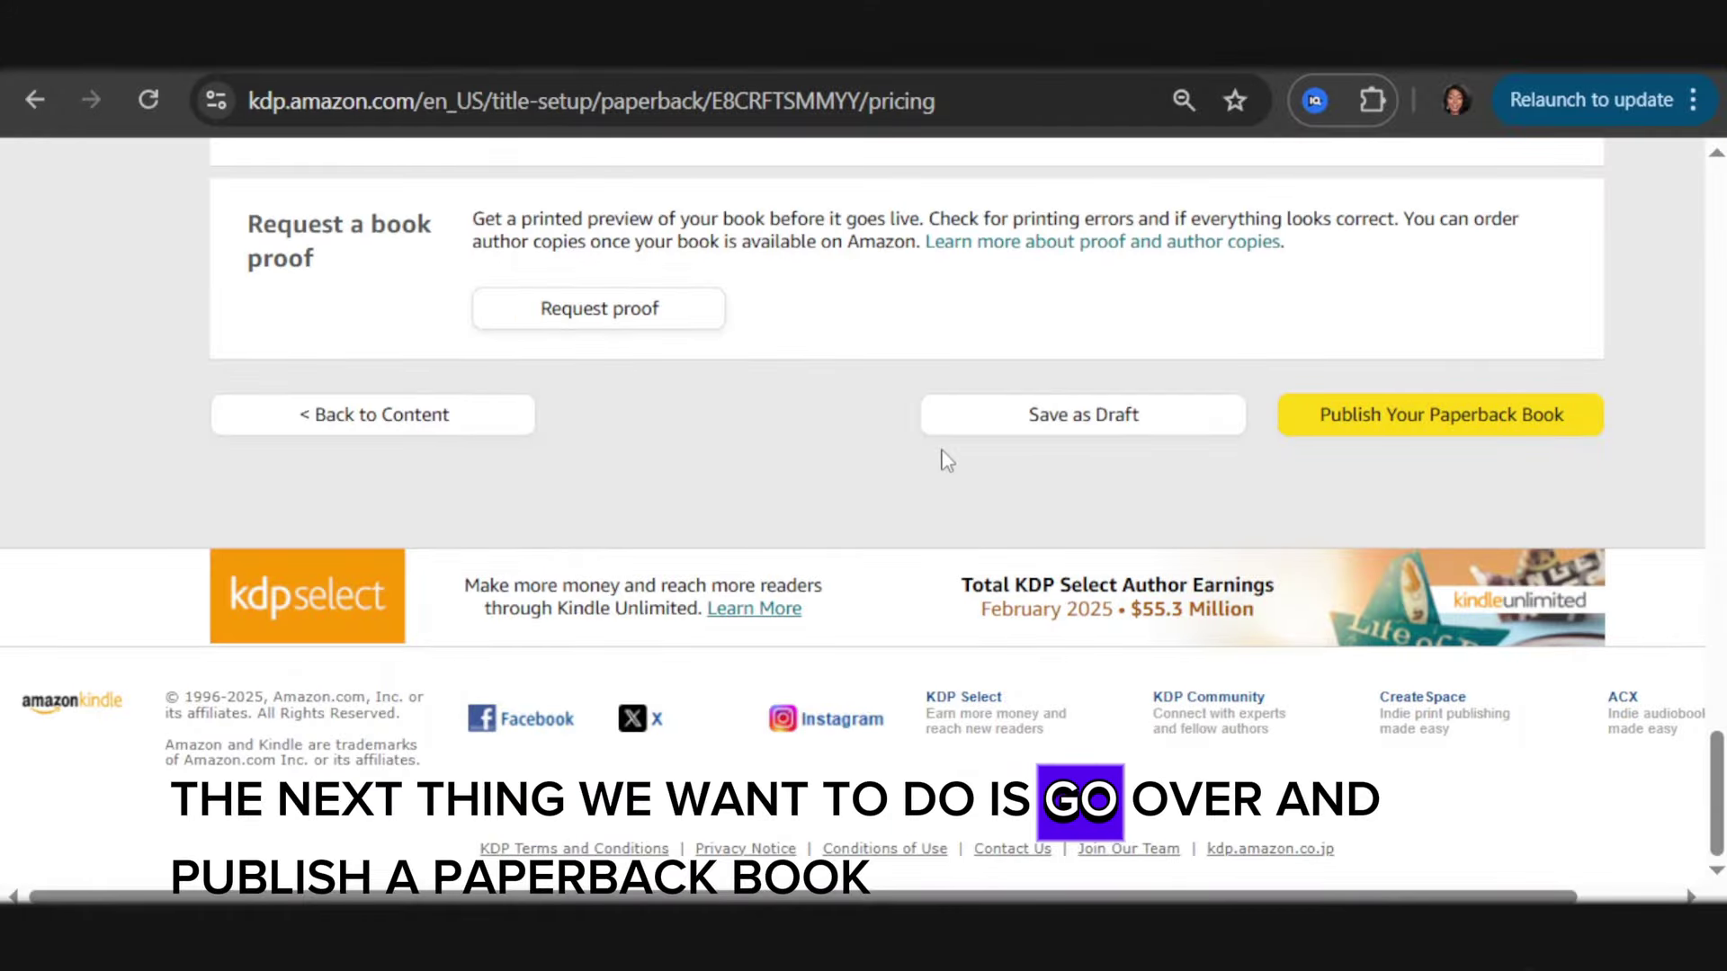
click(1426, 422)
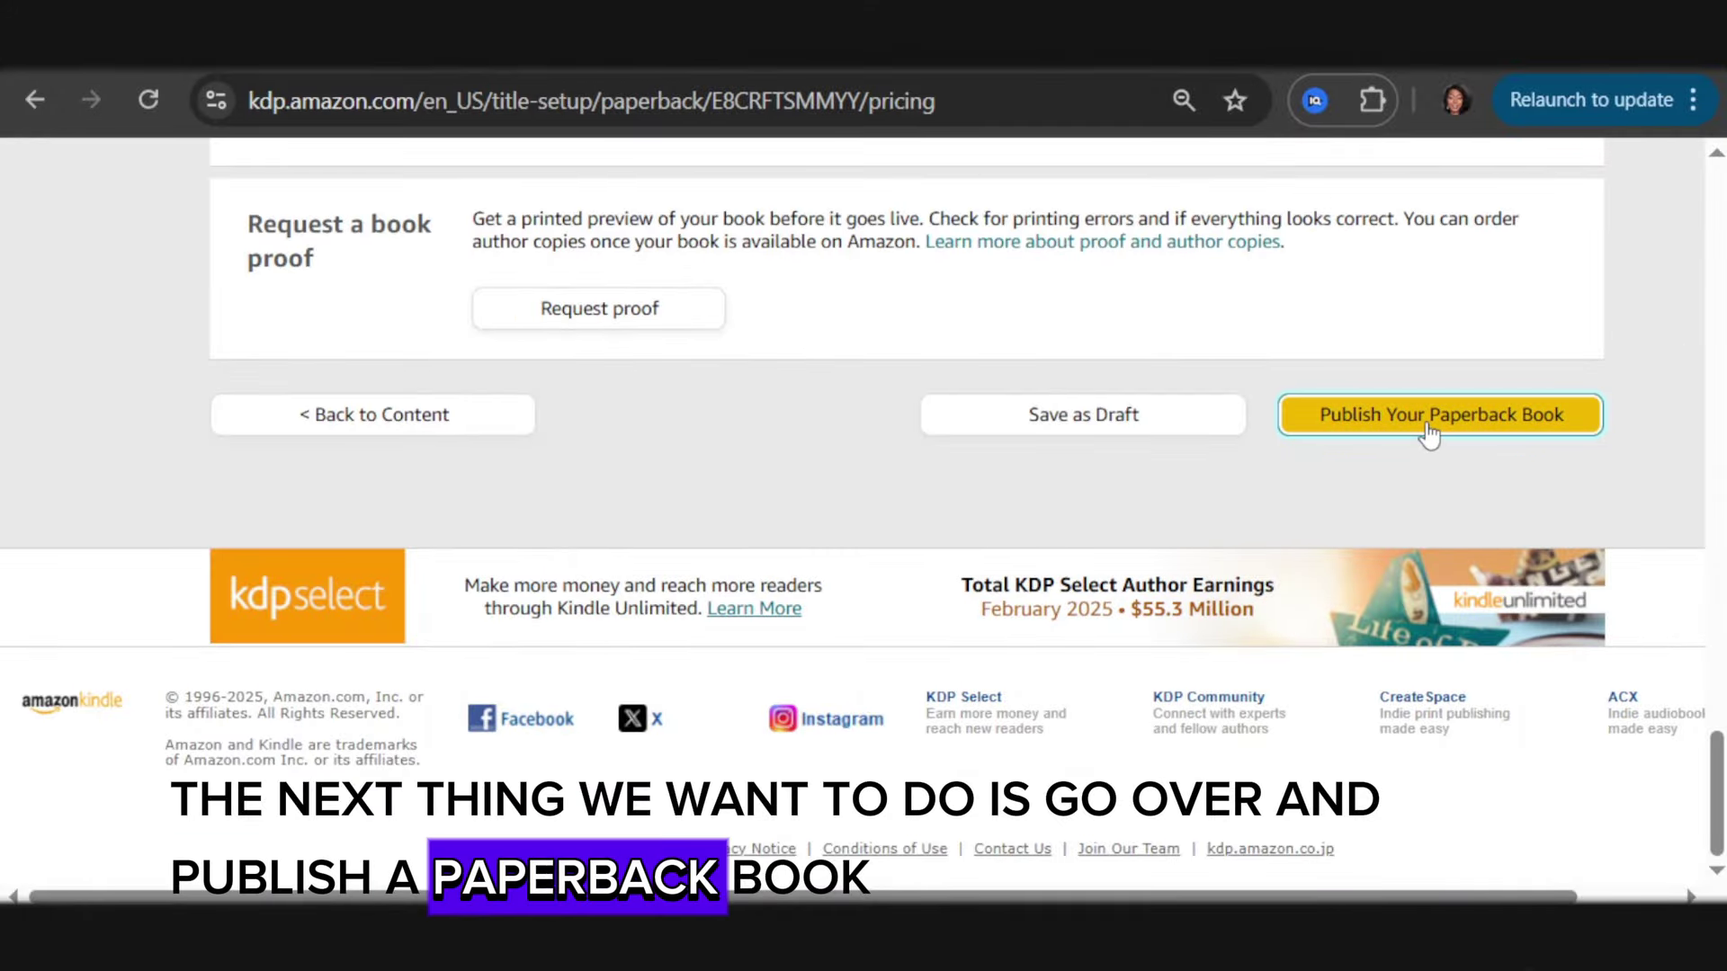